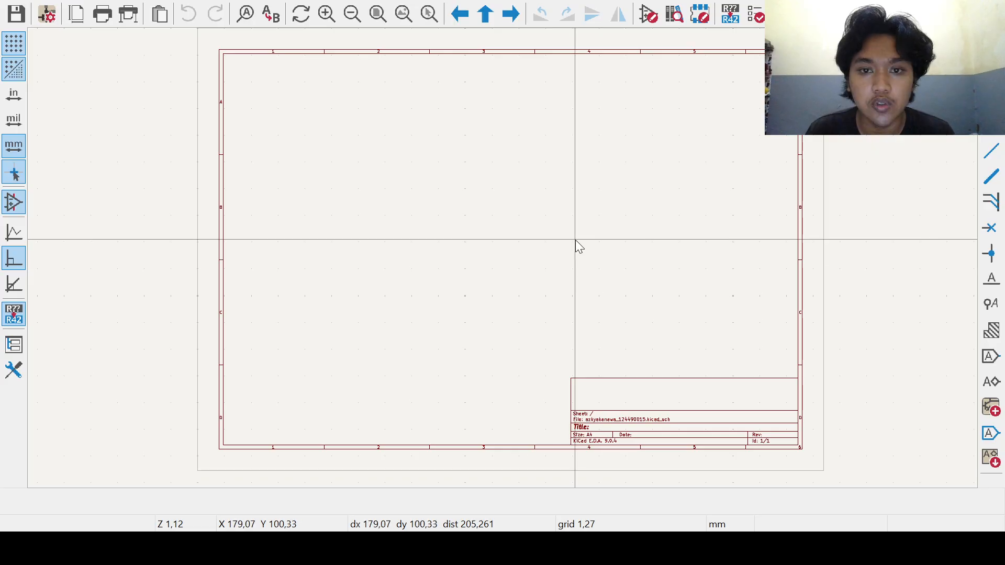
Step: Place a USB_B connector symbol near the sheet's upper-left corner
scroll(572, 257, "up", 3)
scroll(572, 257, "left", 2)
middle_click_drag(382, 267, 478, 295)
scroll(433, 279, "up", 1)
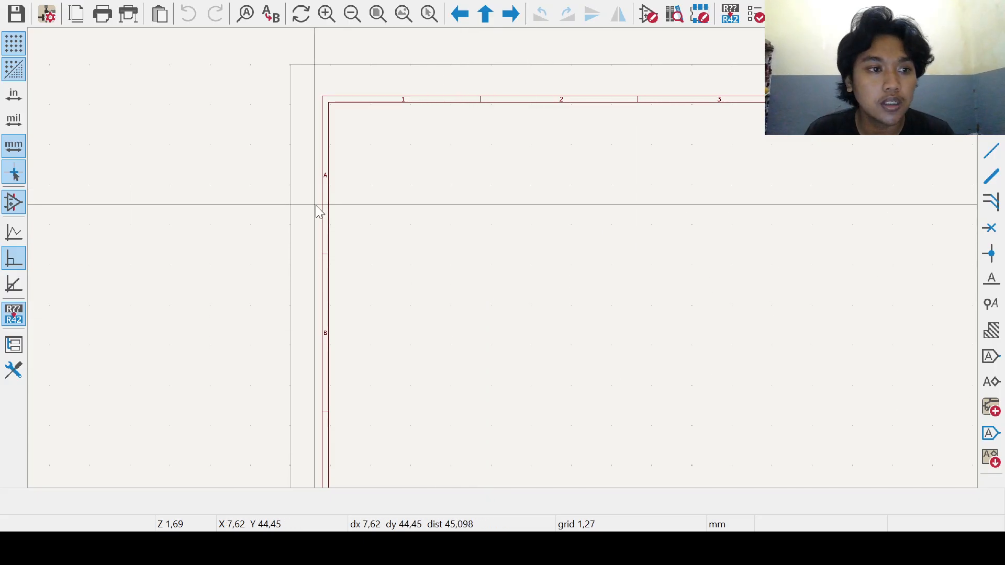
key("a")
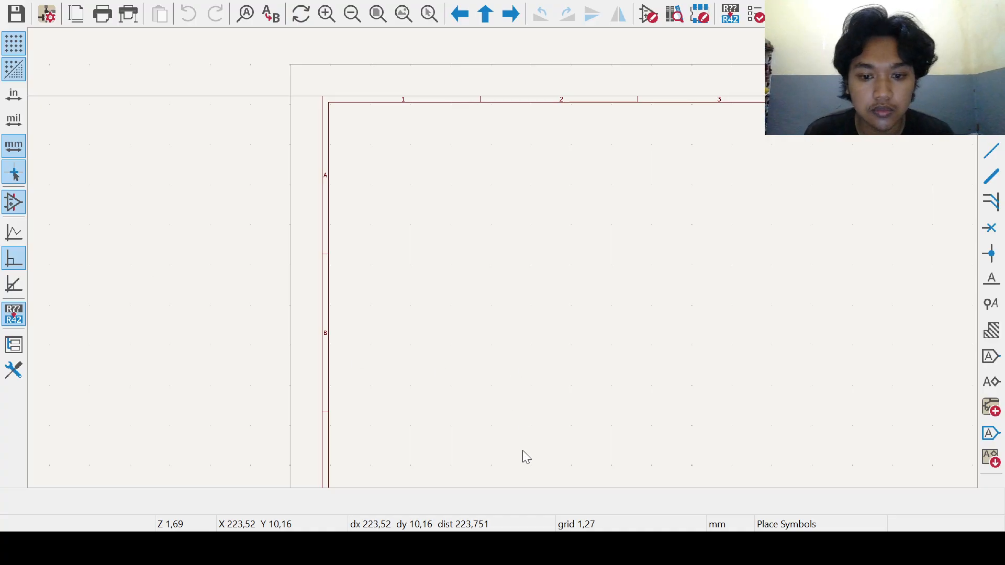
left_click(423, 225)
middle_click_drag(555, 273, 492, 288)
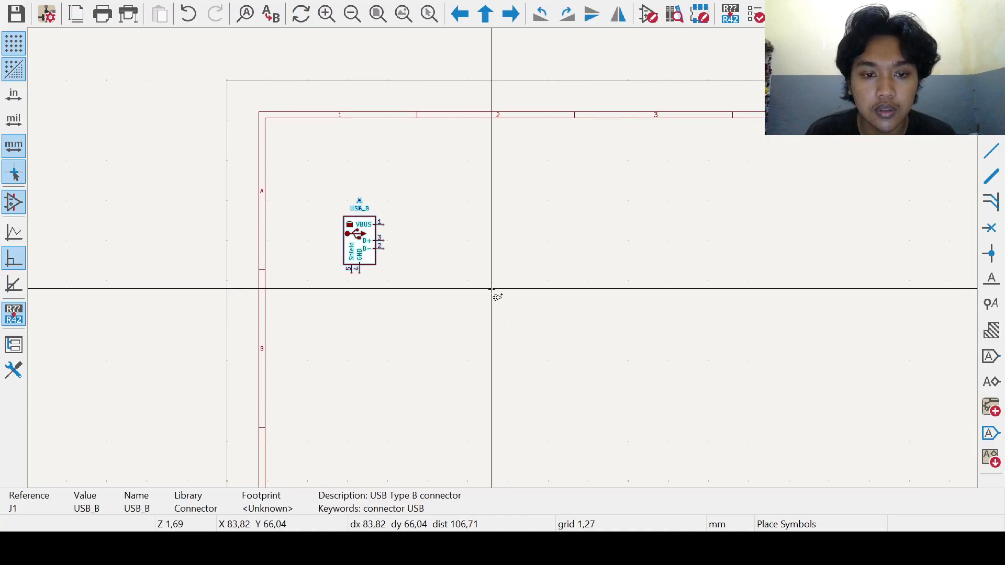
Step: Place a CH340C USB serial converter symbol to the right of the USB connector
left_click(487, 277)
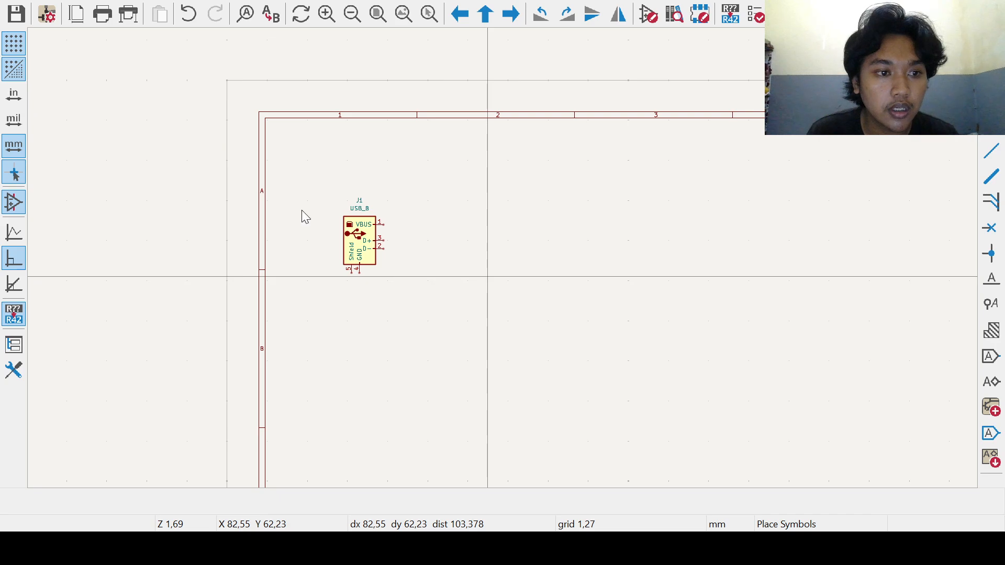
left_click(518, 456)
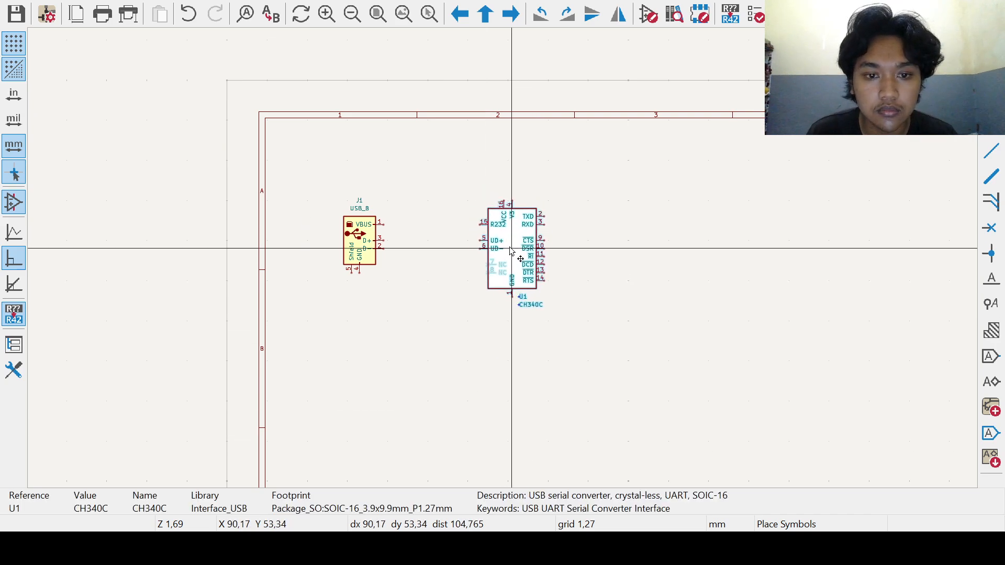
left_click(524, 257)
scroll(508, 269, "down", 2)
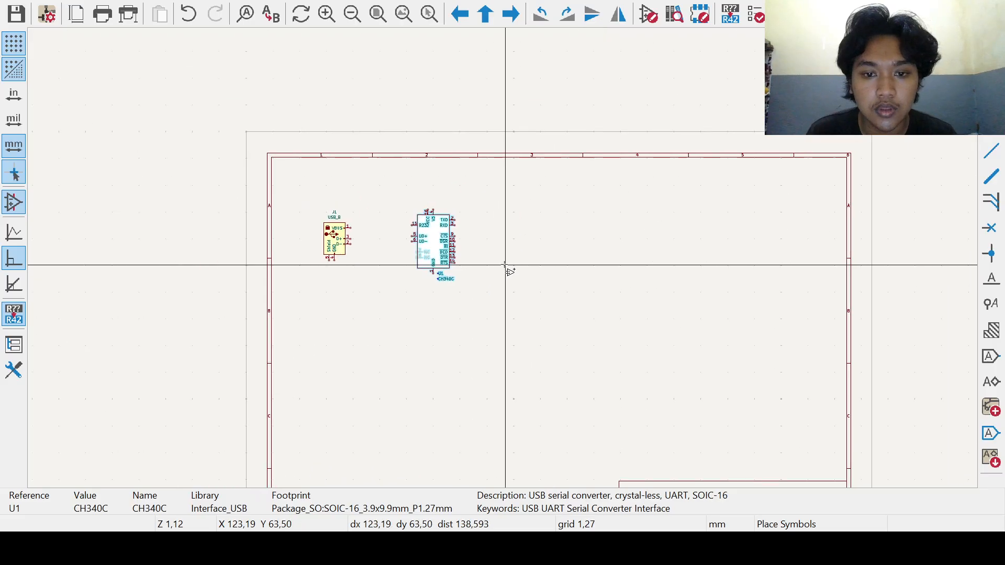
scroll(504, 261, "up", 2)
middle_click_drag(482, 238, 518, 258)
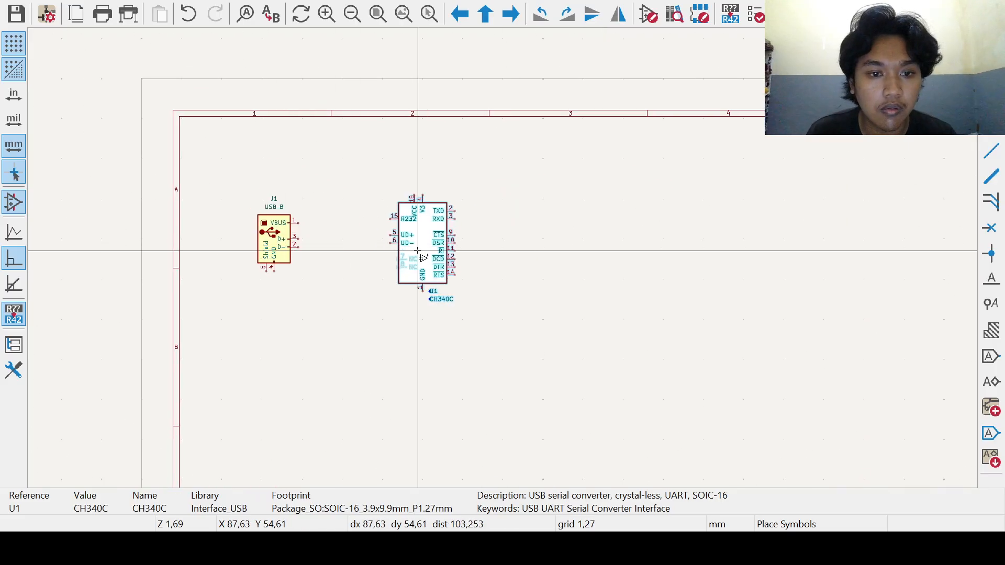
scroll(487, 275, "up", 2)
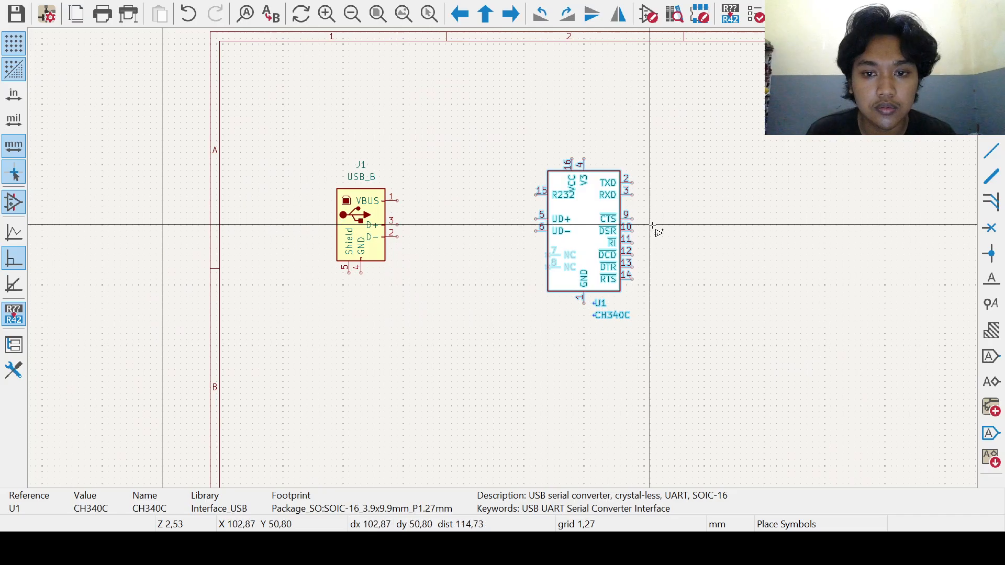
middle_click_drag(526, 287, 480, 330)
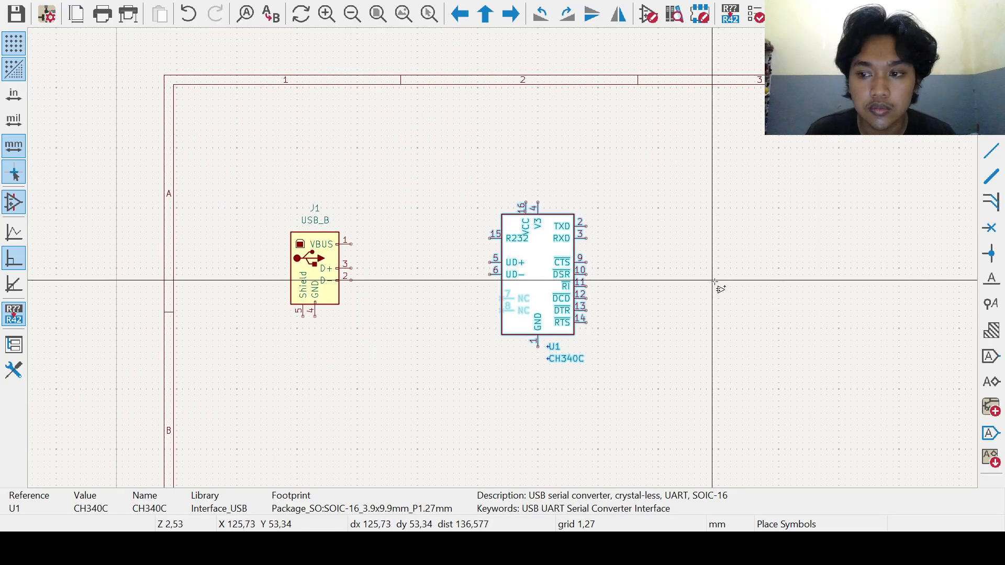
Step: Place a +3.3V power symbol directly above the V3 pin of the CH340C
left_click(991, 124)
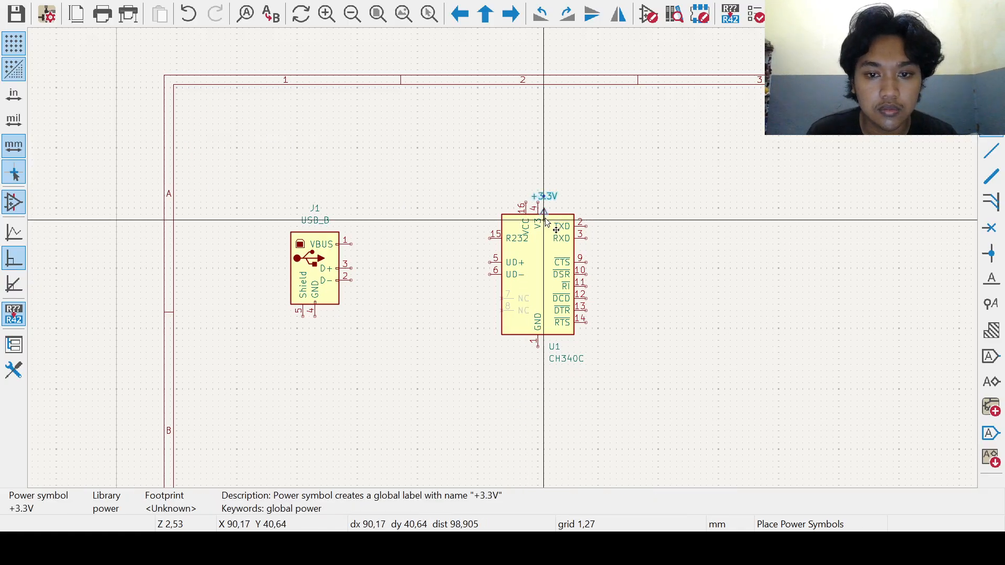
left_click(538, 179)
middle_click_drag(712, 274, 691, 274)
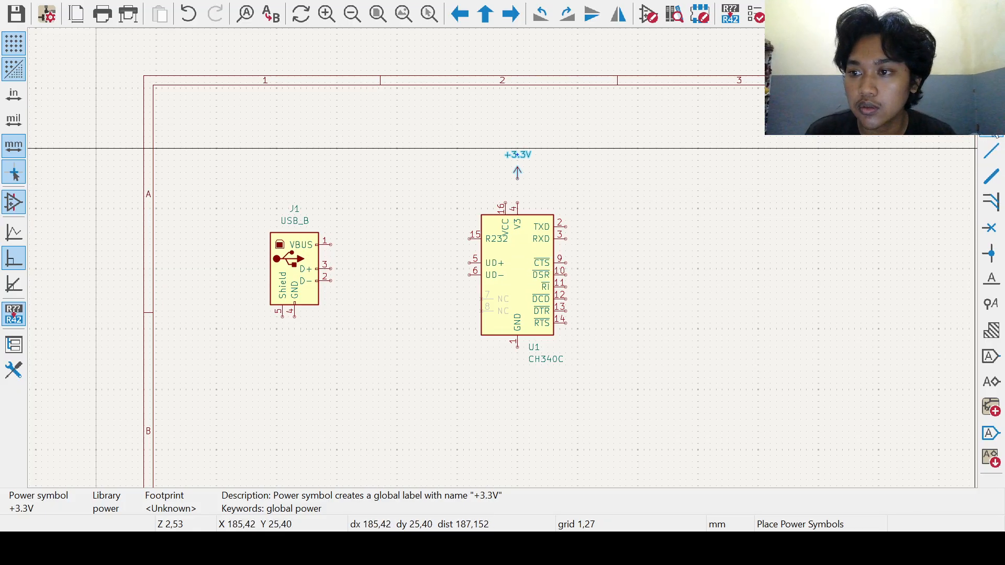
Step: Place an unpolarized capacitor (C) between the USB connector and the CH340C, near the chip's upper-left side
left_click(992, 100)
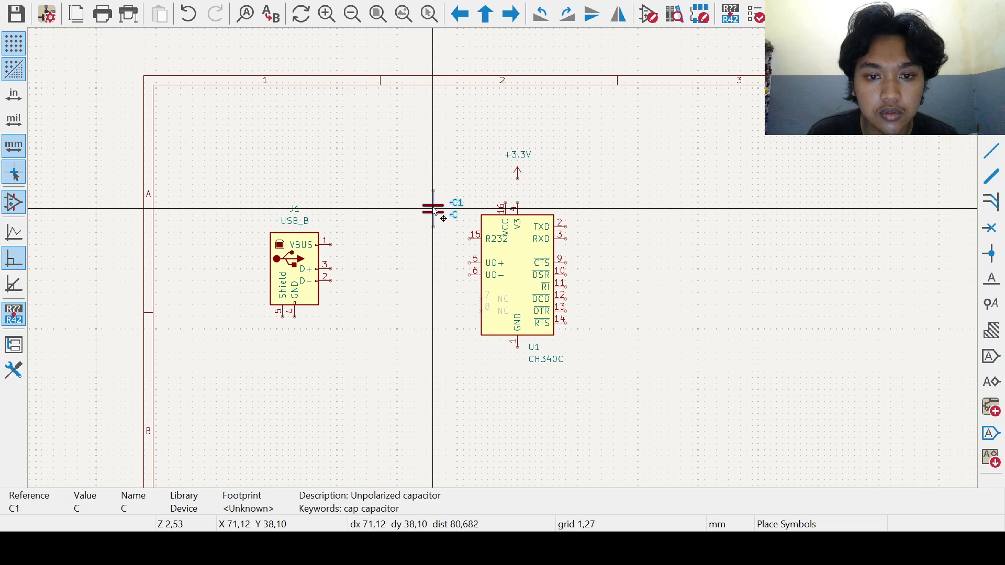
left_click(433, 210)
middle_click_drag(511, 304, 477, 312)
scroll(410, 332, "up", 2)
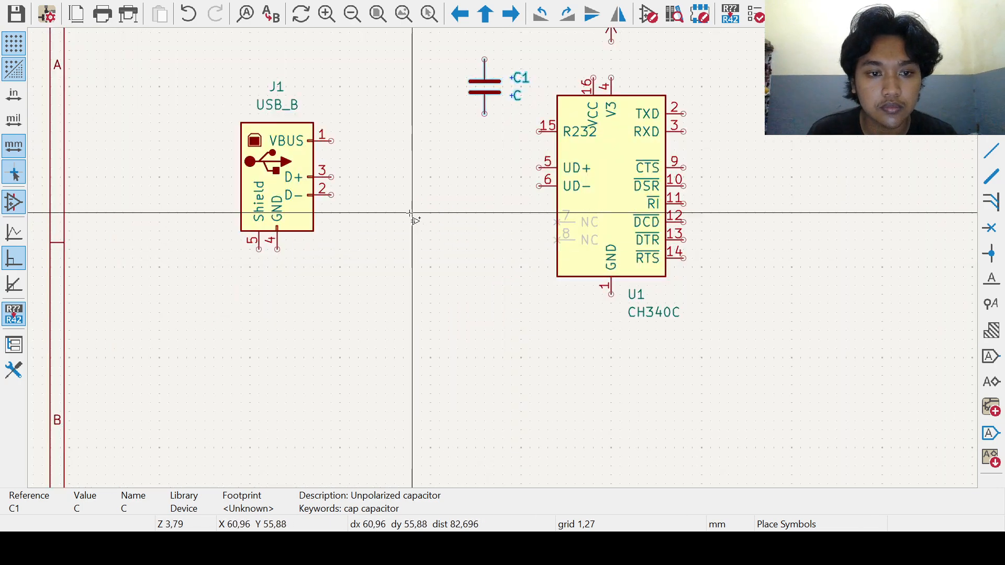
middle_click_drag(447, 240, 439, 286)
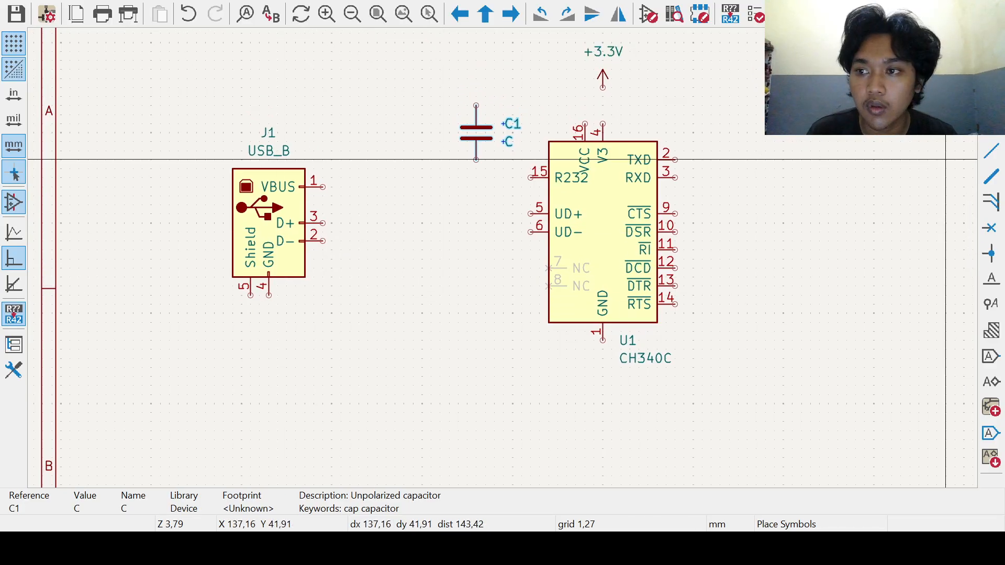
key("Escape")
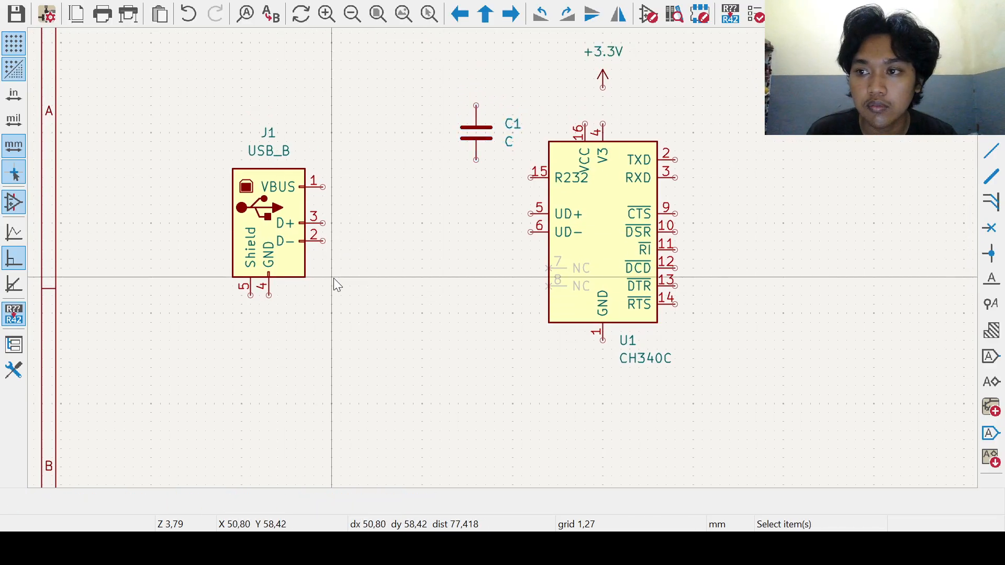
Step: Move the USB connector up one 1.27 mm grid step so D+ and D- line up with UD+ and UD-
left_click(284, 263)
left_click_drag(287, 268, 267, 215)
left_click(382, 265)
middle_click_drag(395, 266, 376, 290)
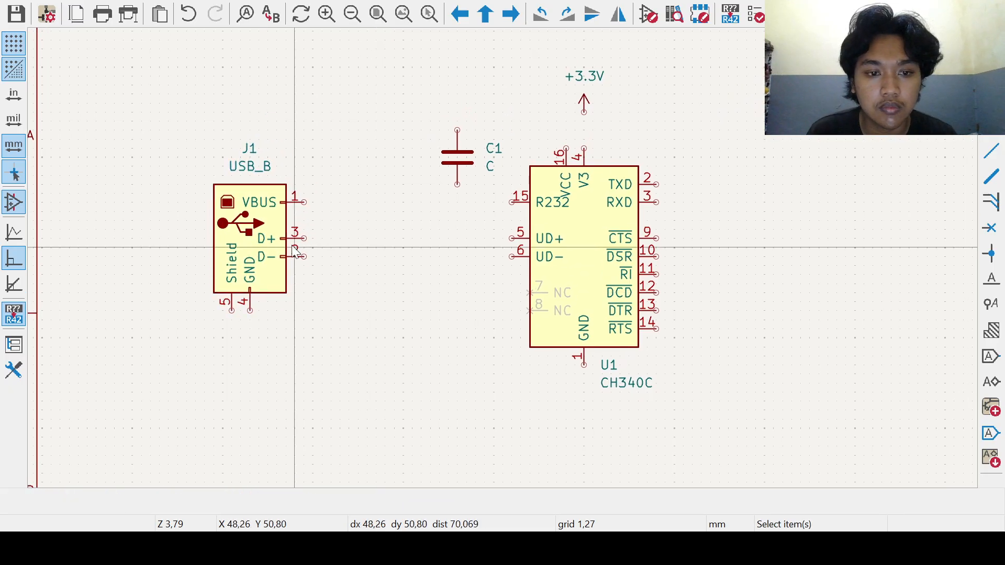
Step: Wire the USB connector's D+ pin to UD+ and its D- pin to UD- on the CH340C
left_click(303, 238)
left_click(512, 239)
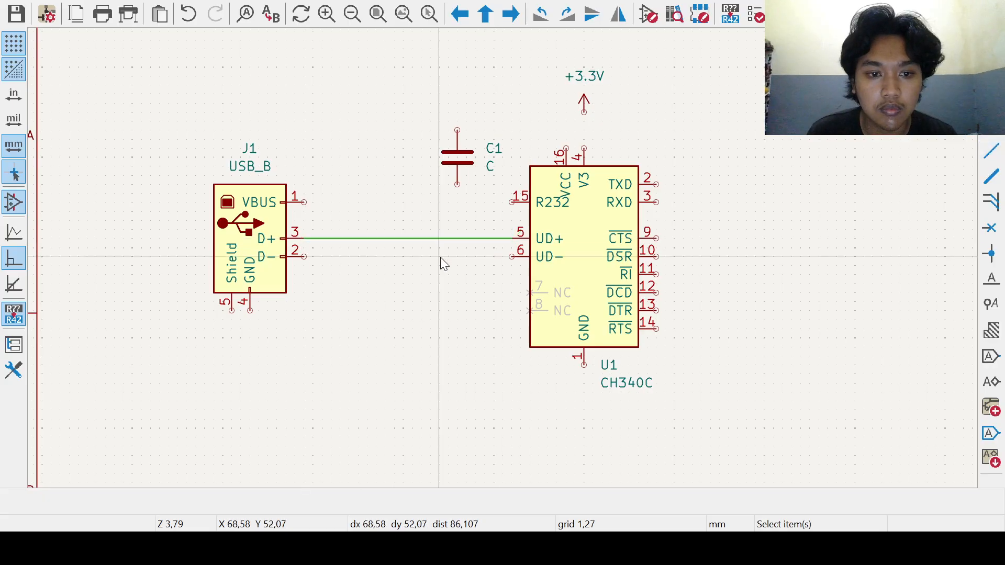
left_click(304, 256)
left_click(512, 257)
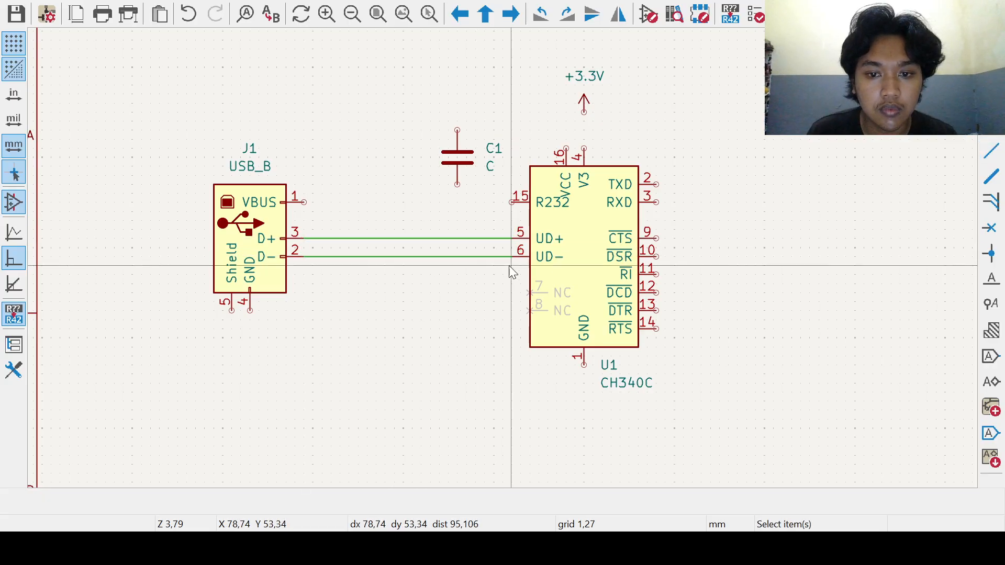
scroll(445, 311, "down", 2)
middle_click_drag(504, 257, 506, 291)
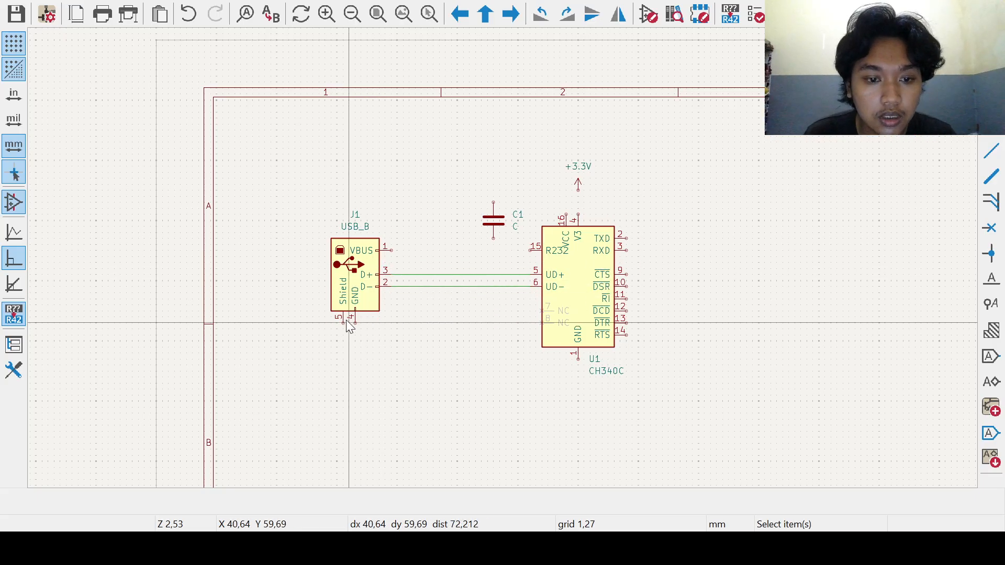
Step: Wire the USB connector's Shield pin 5 to its GND pin 4 with a loop below the symbol
key("w")
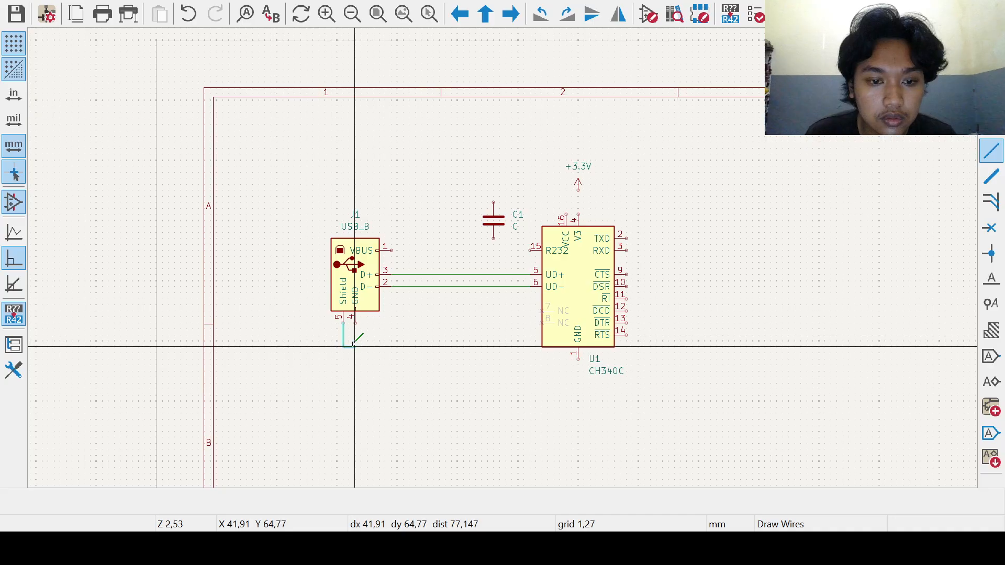
left_click(355, 347)
left_click(355, 321)
key("Escape")
scroll(355, 347, "up", 2)
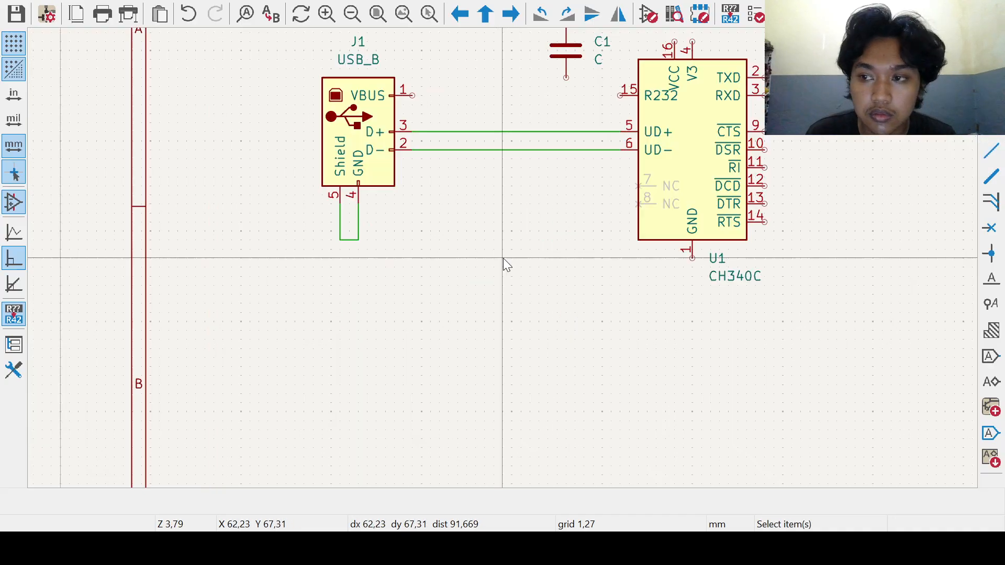
Step: Place a GND power symbol below the USB connector and wire it to the joined Shield and GND wire
middle_click_drag(503, 249, 533, 276)
left_click(991, 100)
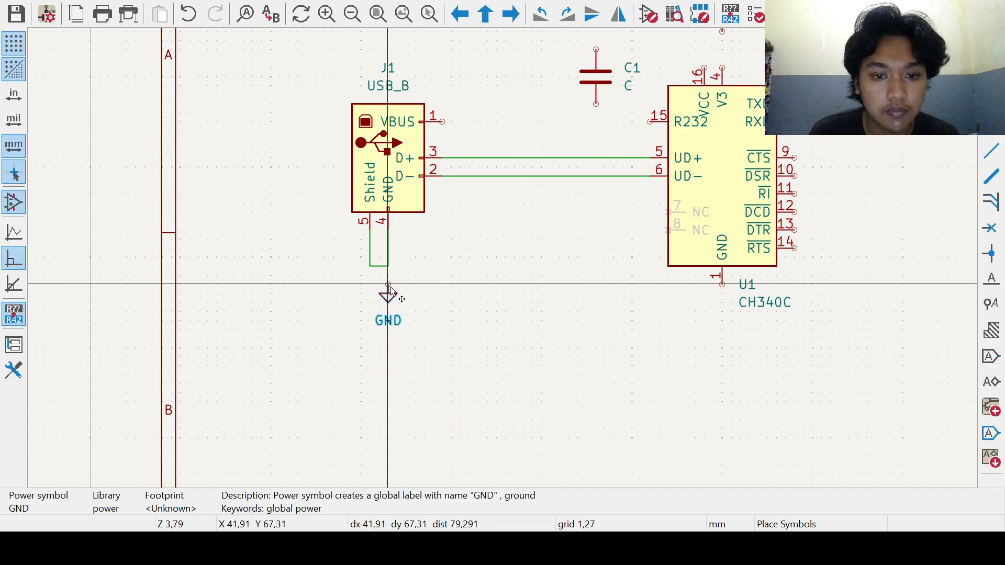
left_click(392, 292)
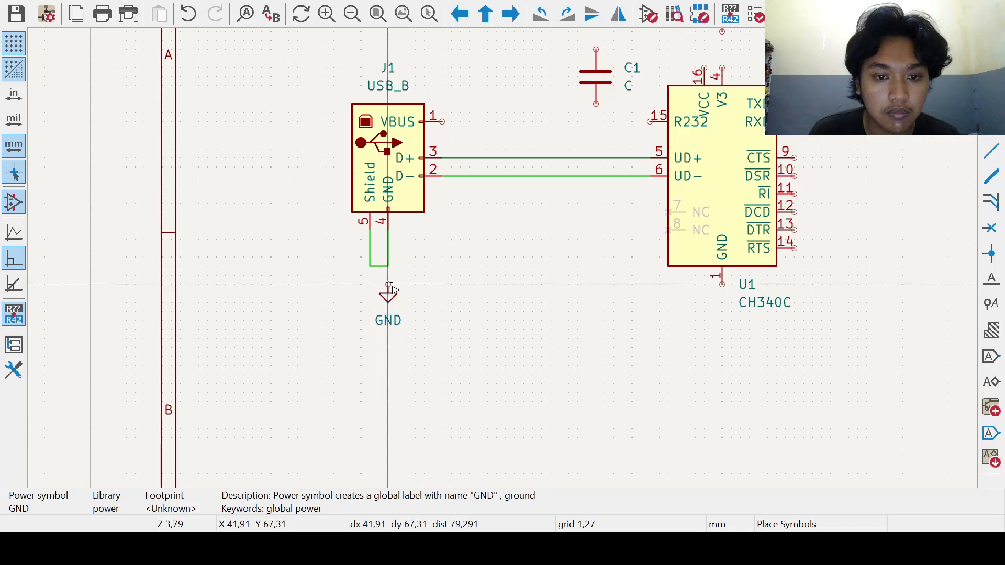
key("Escape")
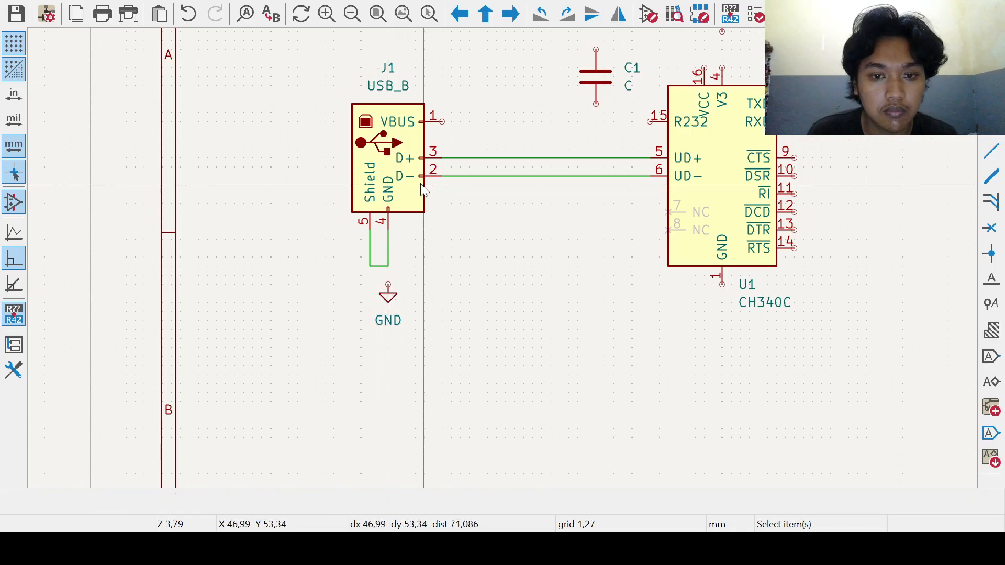
left_click(387, 284)
left_click(388, 266)
middle_click_drag(460, 212, 428, 284)
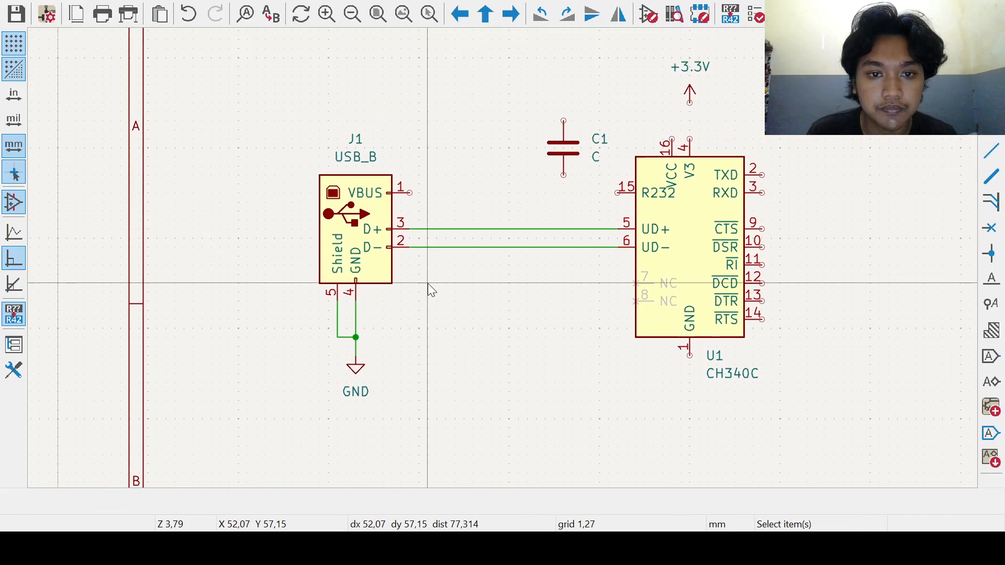
middle_click_drag(439, 202, 416, 226)
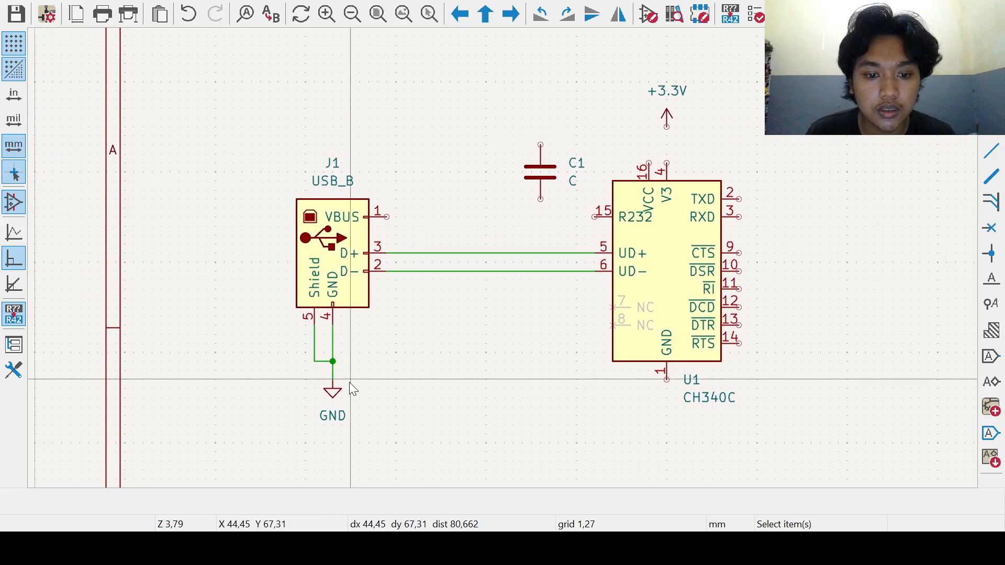
Step: Place a Conn_01x03_Pin connector below the USB connector's GND symbol
left_click(991, 125)
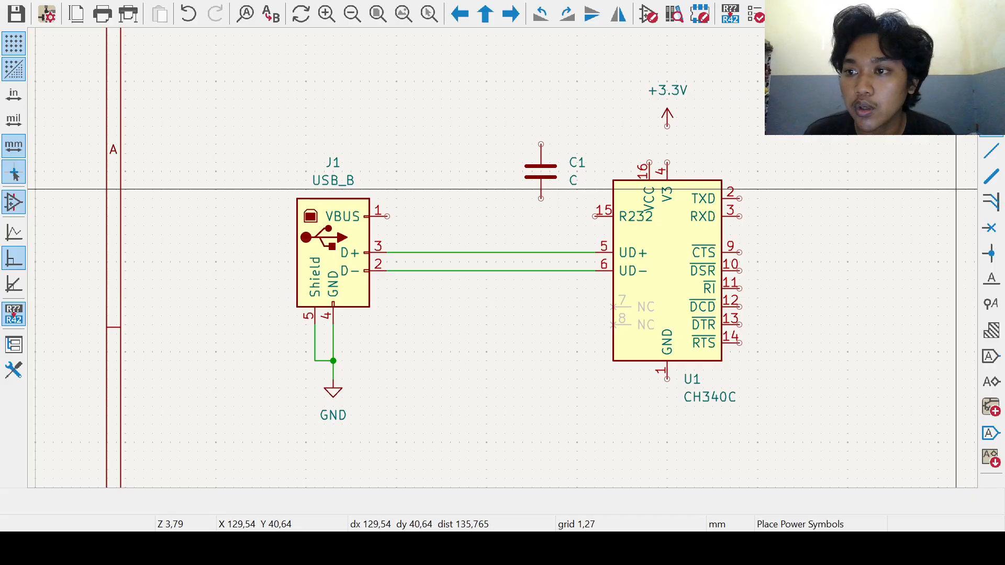
left_click(991, 98)
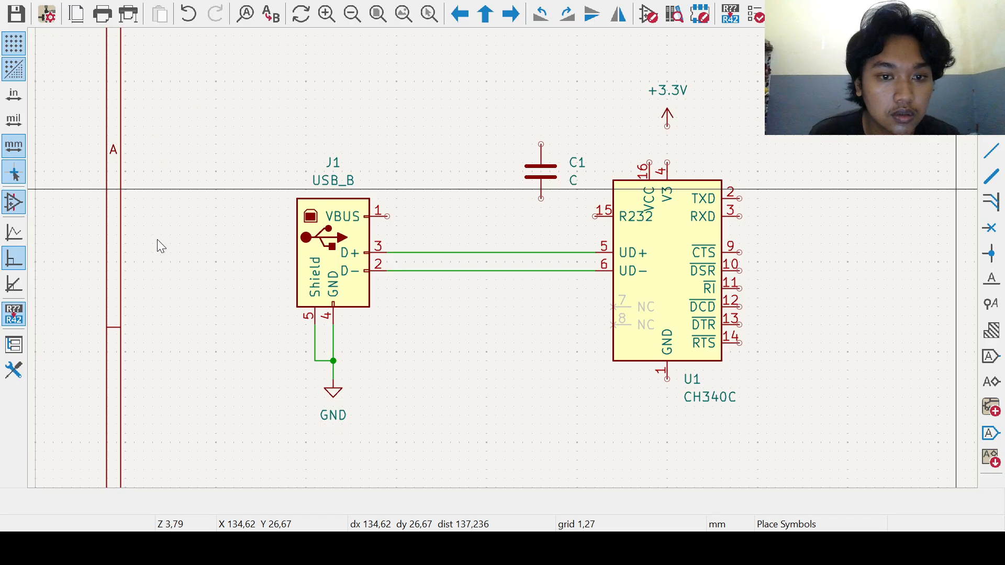
left_click(525, 459)
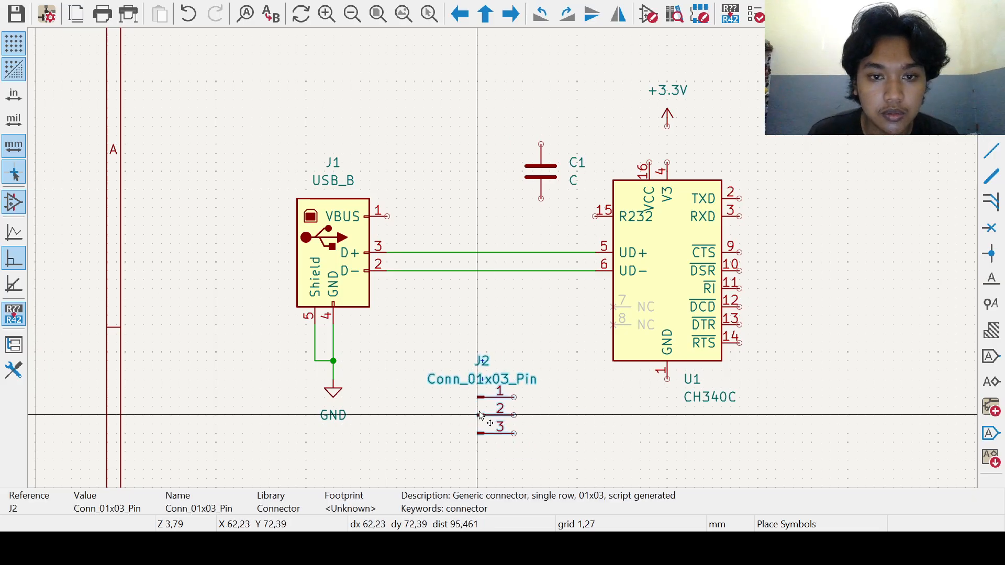
scroll(413, 417, "down", 1)
middle_click_drag(497, 271, 483, 312)
scroll(443, 341, "up", 1)
middle_click_drag(443, 341, 443, 305)
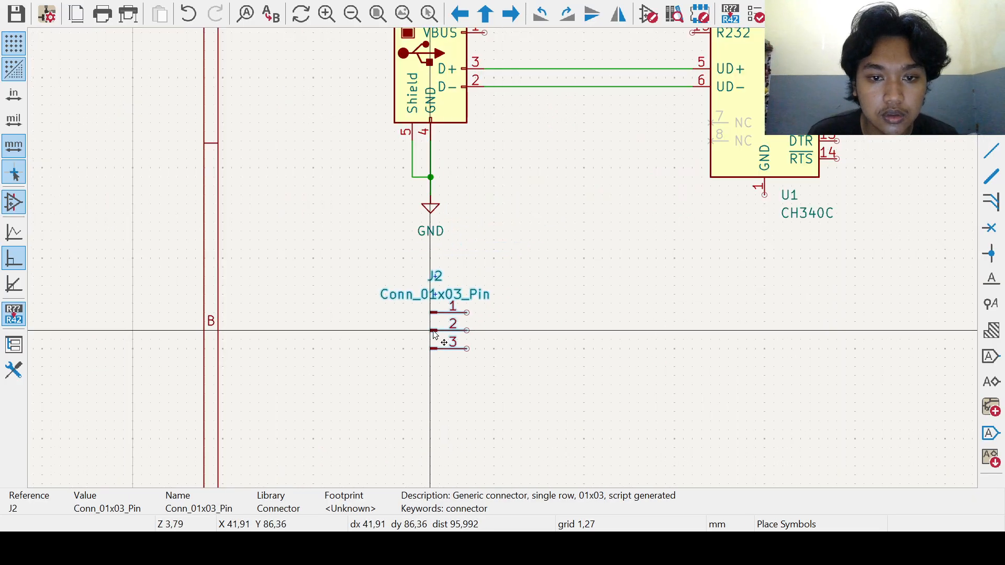
left_click(451, 334)
middle_click_drag(582, 294, 548, 343)
middle_click_drag(575, 296, 551, 345)
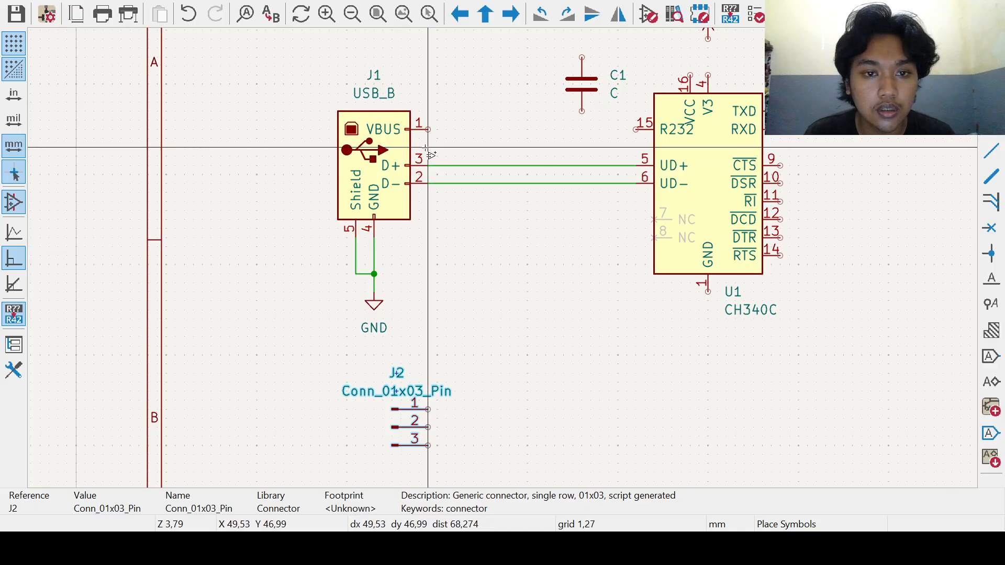
scroll(438, 282, "down", 2)
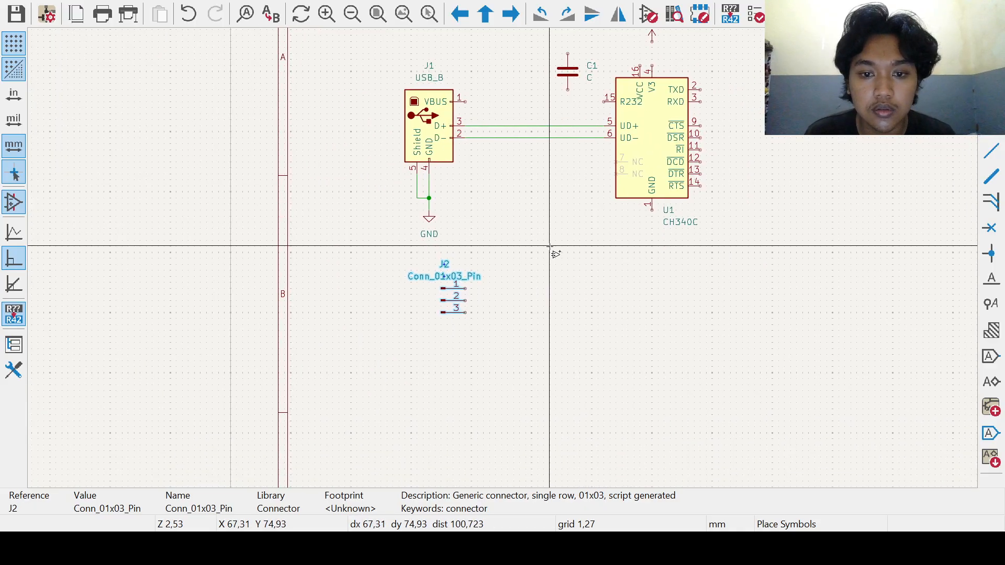
middle_click_drag(541, 290, 553, 339)
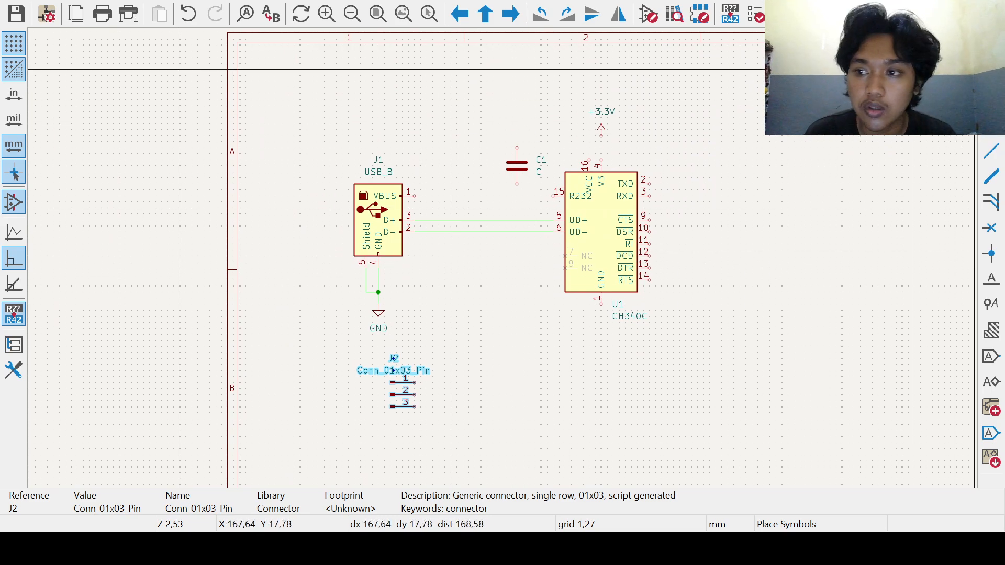
key("Escape")
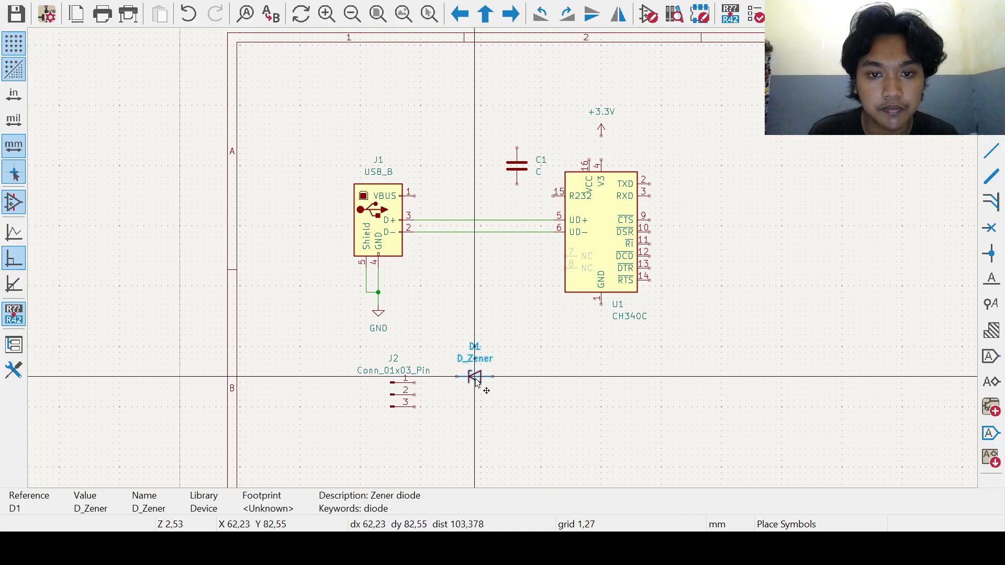
Step: Place the Zener diode, rotated 180 degrees, beside the USB connector's VBUS pin and wire VBUS to its anode
key("r")
key("r")
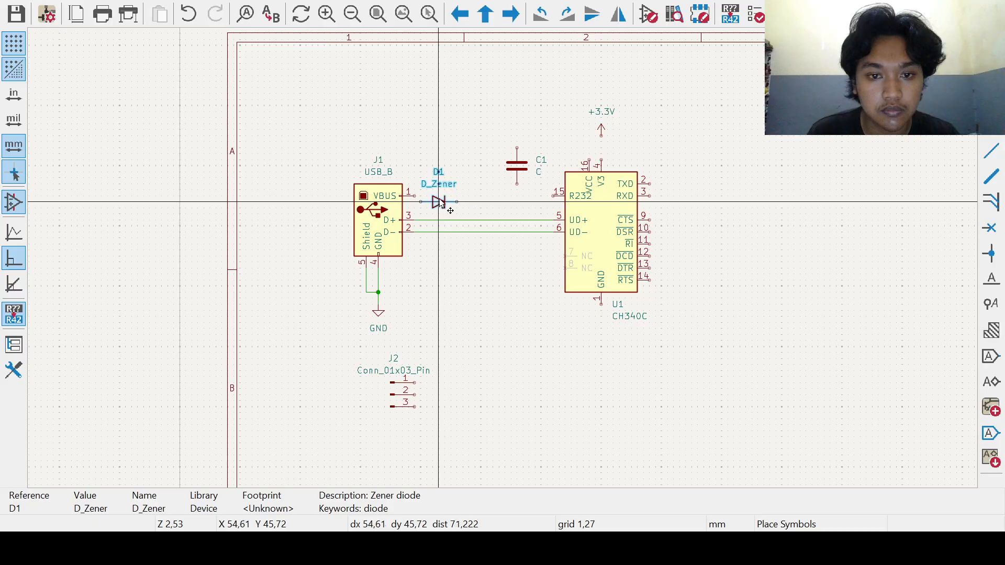
left_click(445, 197)
scroll(458, 232, "up", 4)
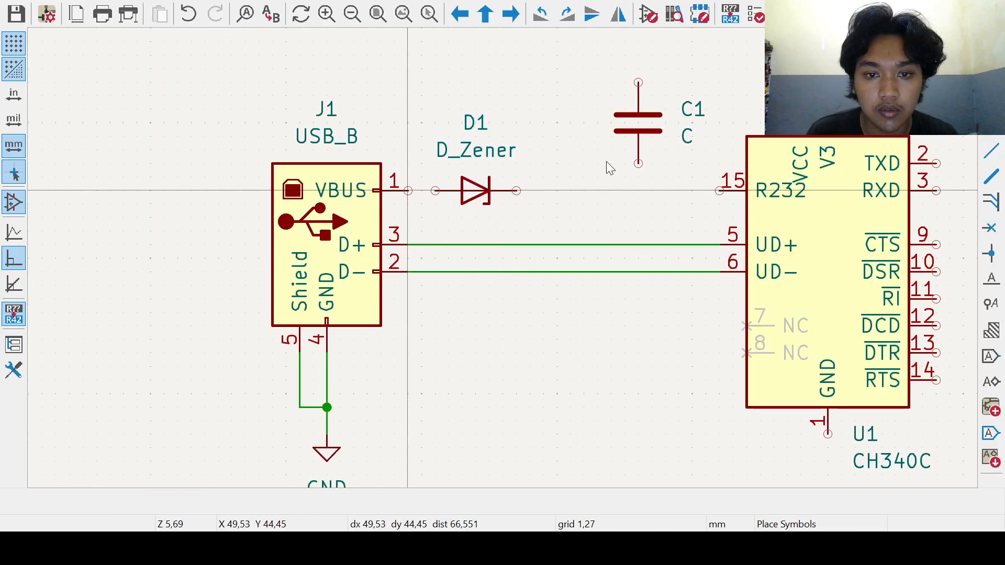
left_click(609, 39)
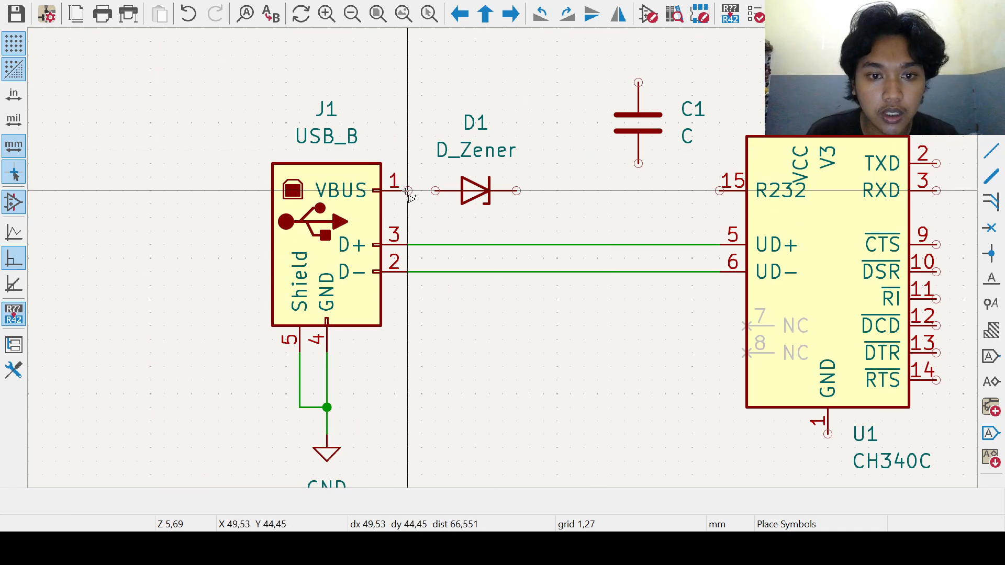
key("Escape")
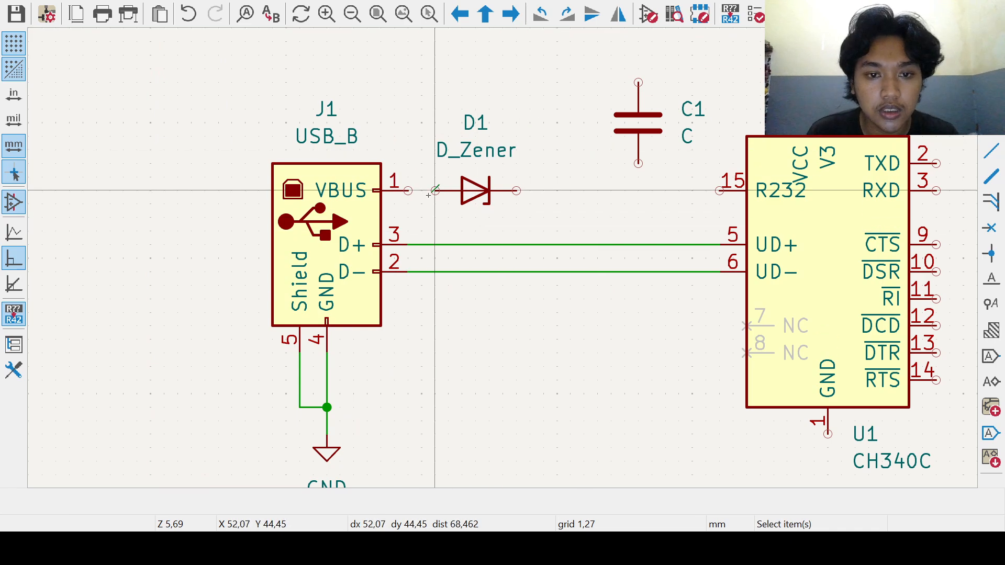
left_click(409, 190)
left_click(435, 191)
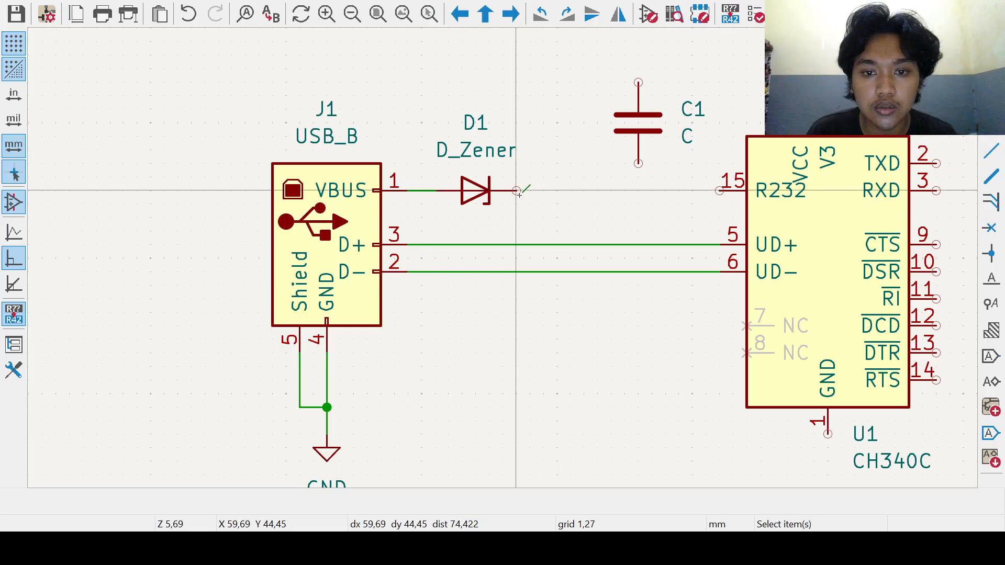
Step: Place a Barrel_Jack_Switch connector below the Conn_01x03_Pin connector
middle_click_drag(537, 235, 473, 107)
middle_click_drag(471, 336, 463, 265)
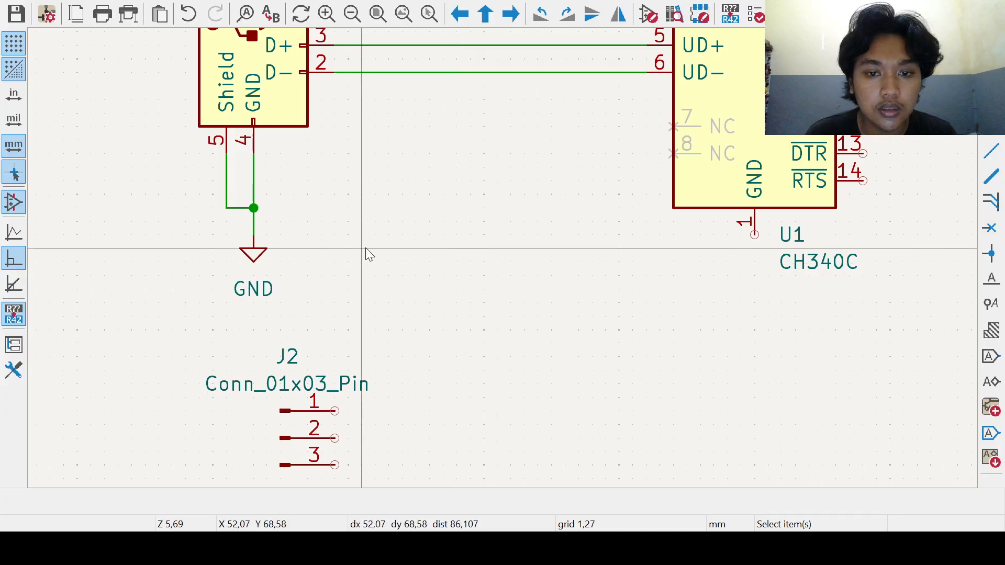
scroll(503, 259, "down", 5)
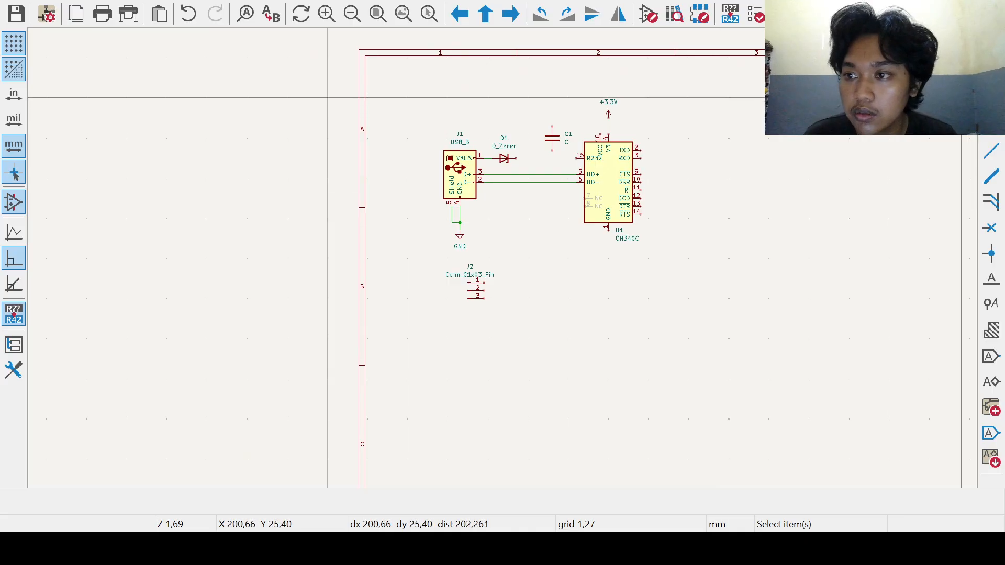
left_click(991, 98)
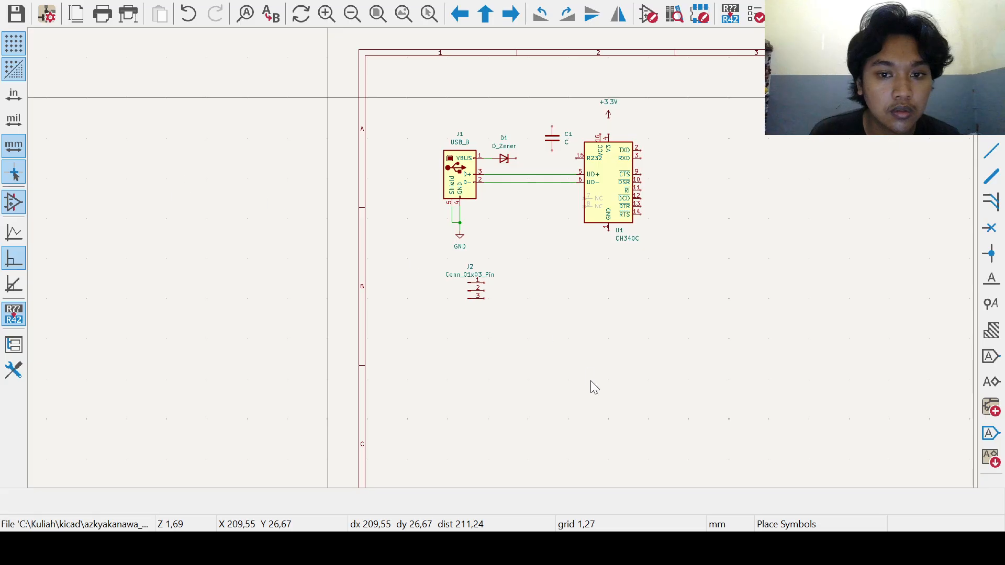
scroll(460, 404, "up", 3)
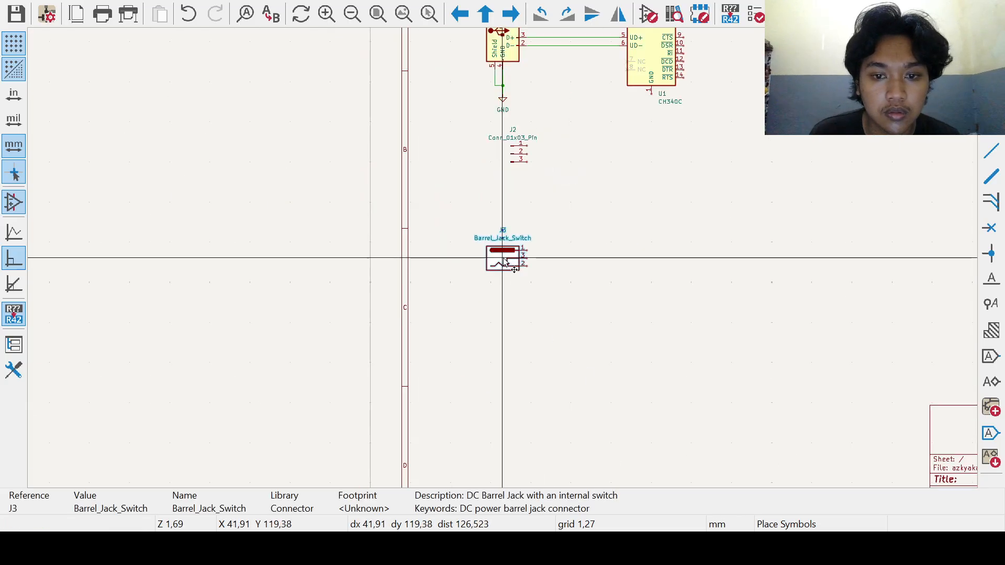
scroll(509, 257, "down", 3)
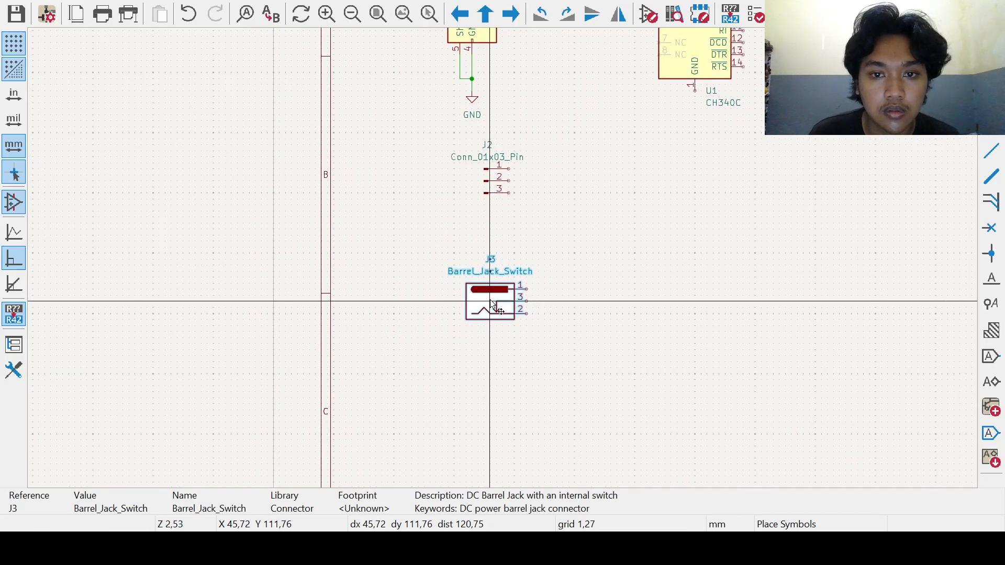
left_click(474, 278)
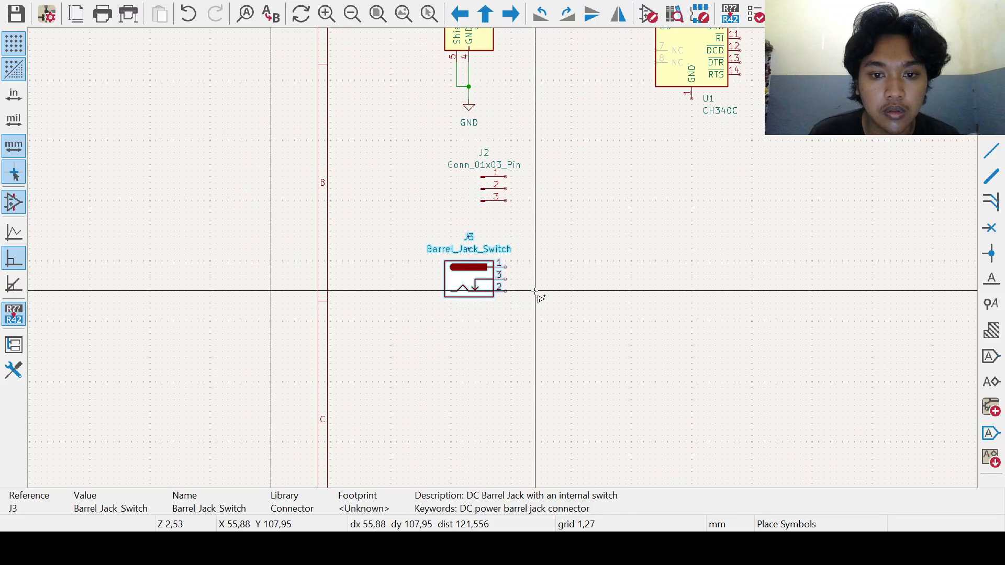
middle_click_drag(533, 298, 501, 334)
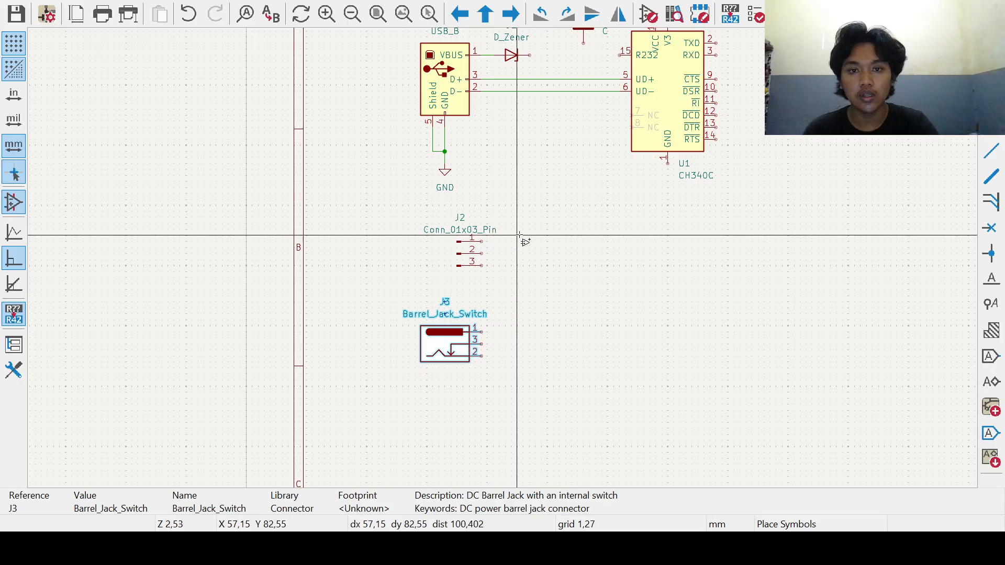
middle_click_drag(512, 181, 503, 258)
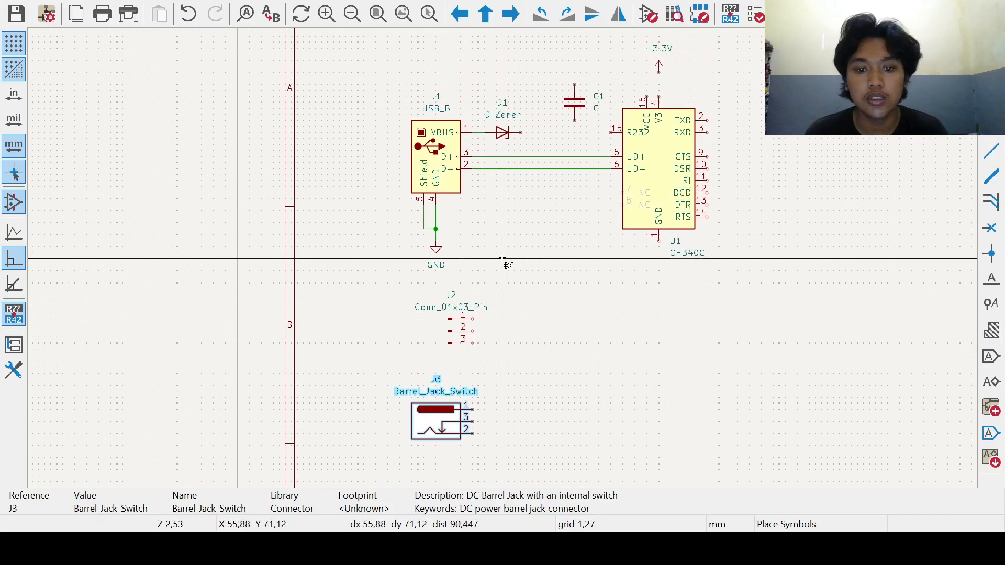
left_click(514, 416)
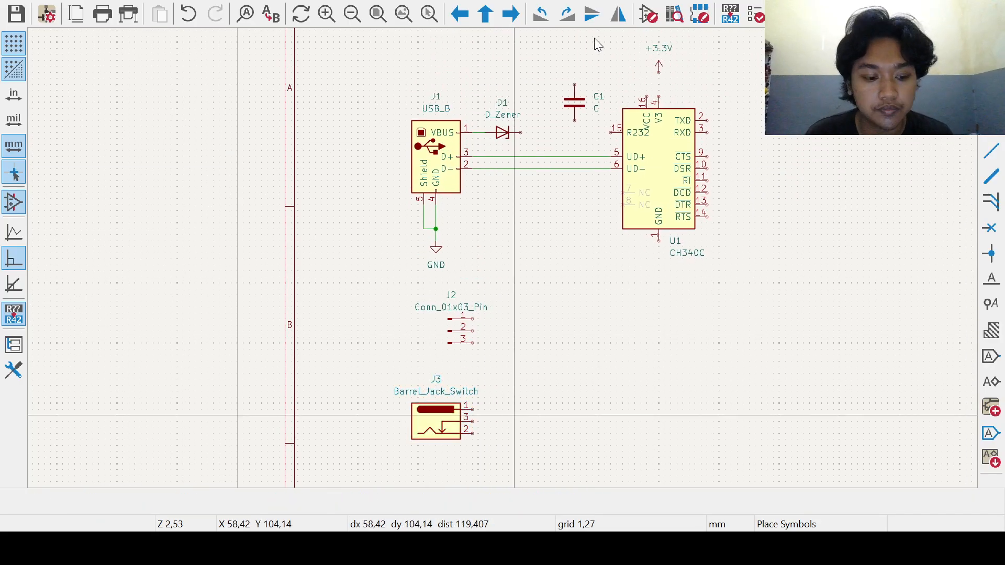
key("Escape")
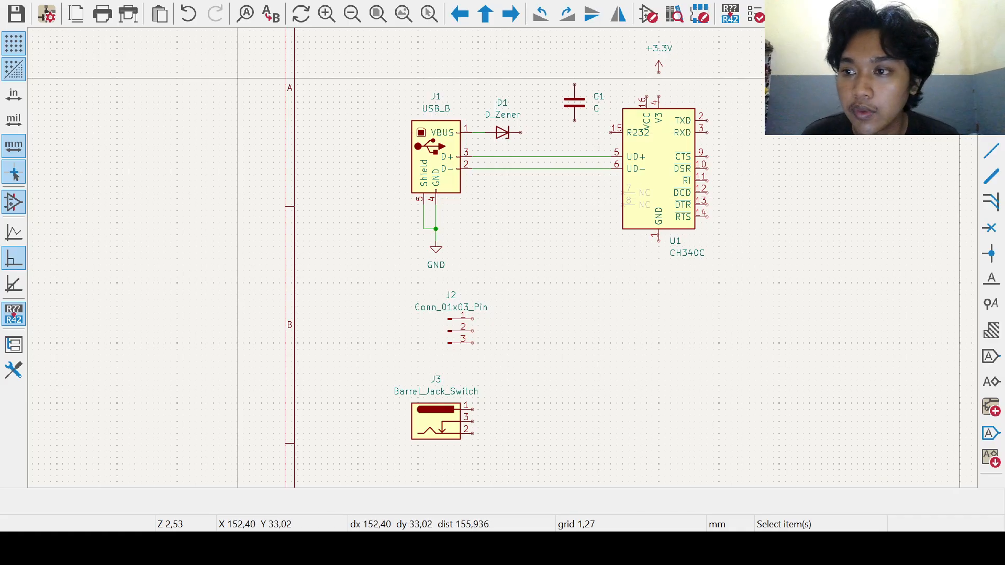
Step: Create a global label named Vbus and place it on the Zener diode's cathode pin
key("ctrl+l")
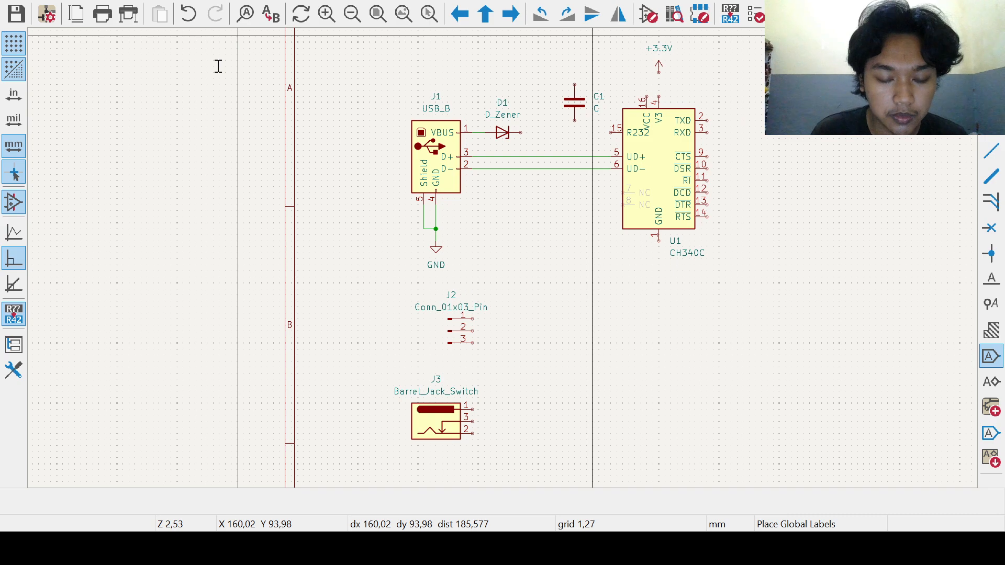
left_click(444, 294)
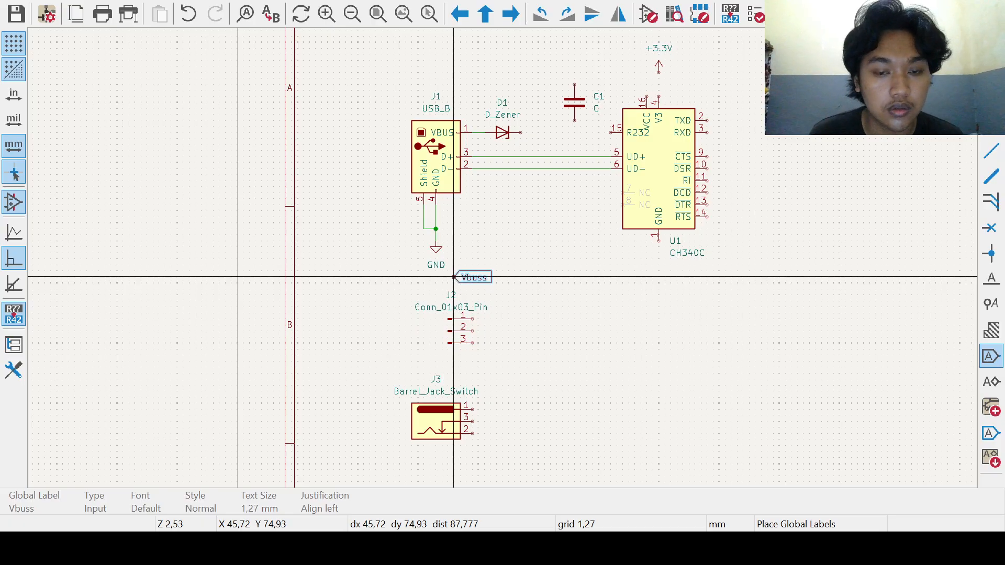
key("Return")
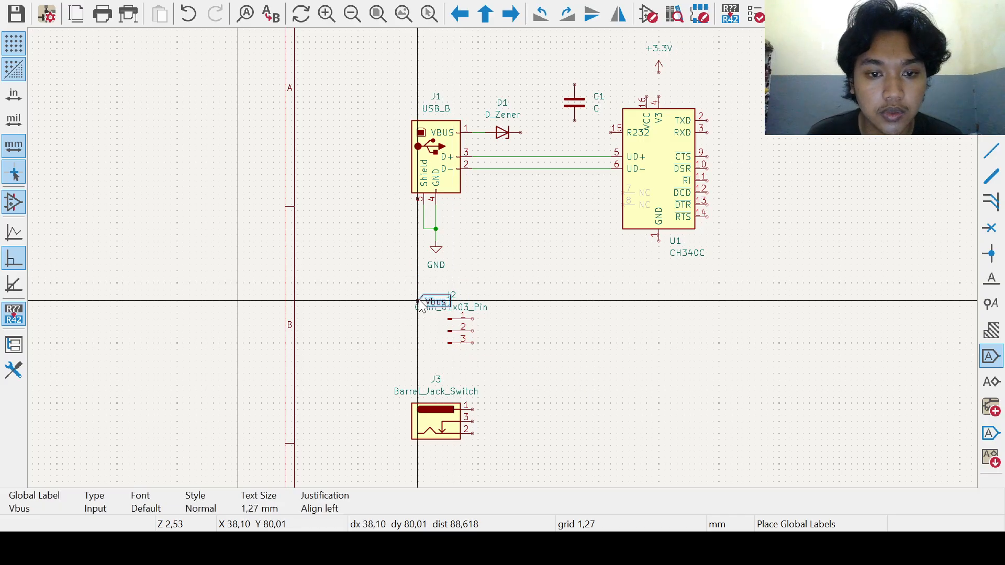
left_click(521, 132)
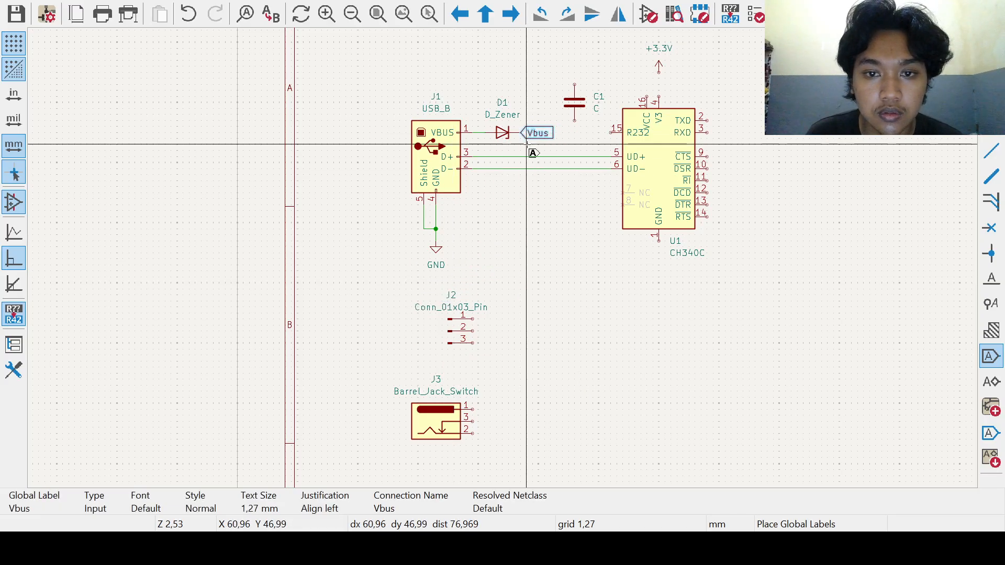
scroll(527, 144, "up", 2)
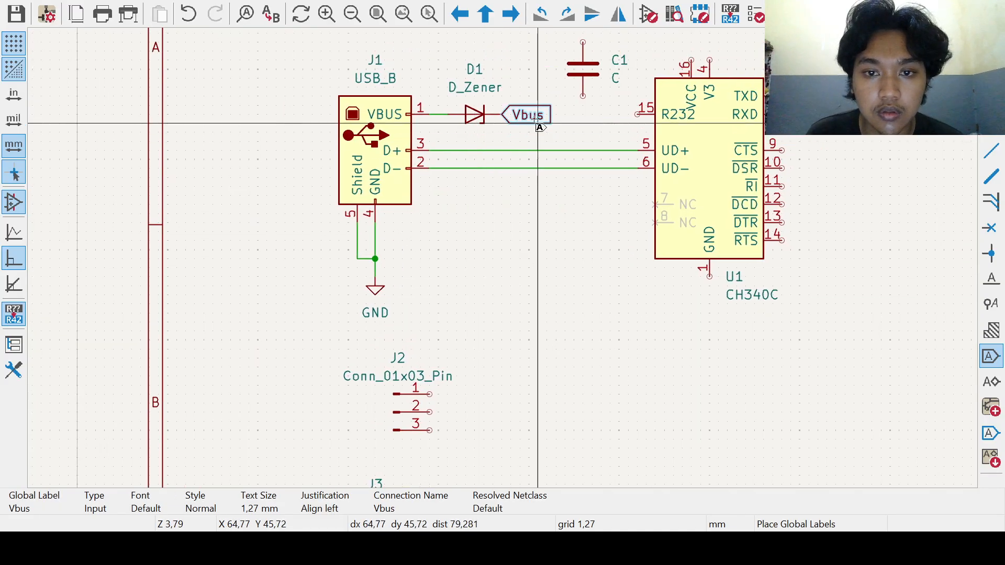
key("Escape")
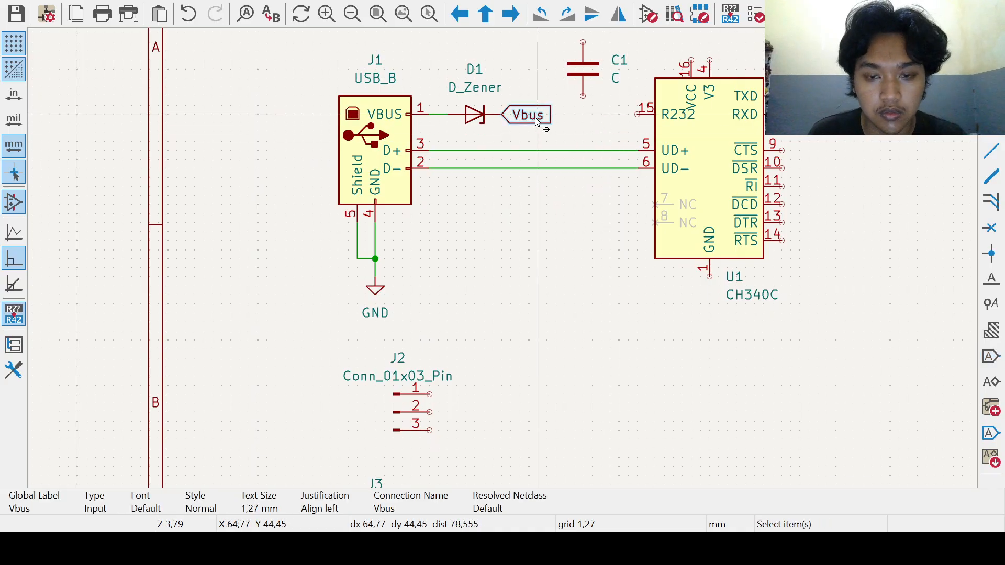
Step: Shift the Vbus label one grid step away from the Zener diode and wire it to the cathode
key("m")
left_click(513, 115)
key("Escape")
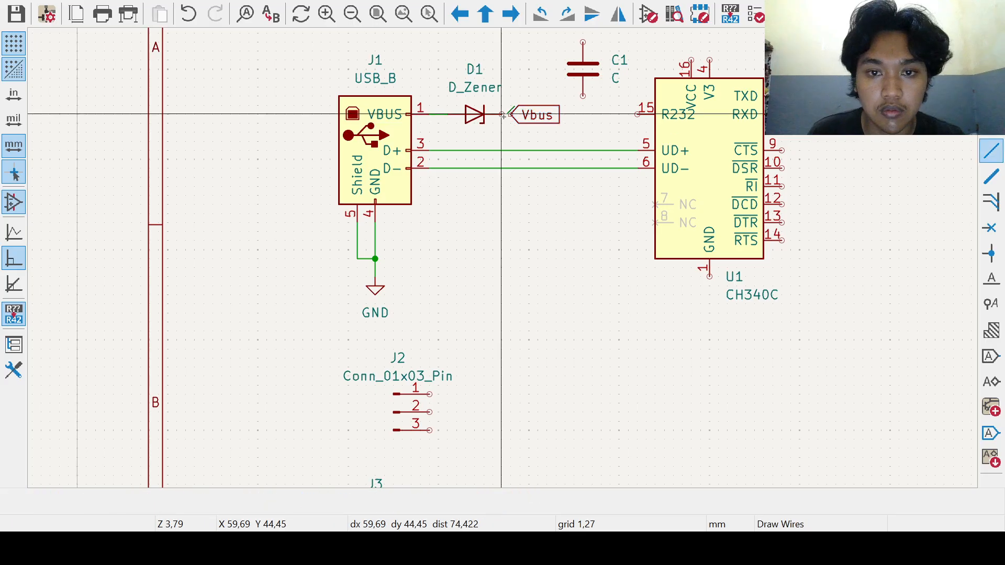
Step: Move the USB connector with its GND symbol about 14 mm left, keeping the wires attached
scroll(510, 246, "down", 2)
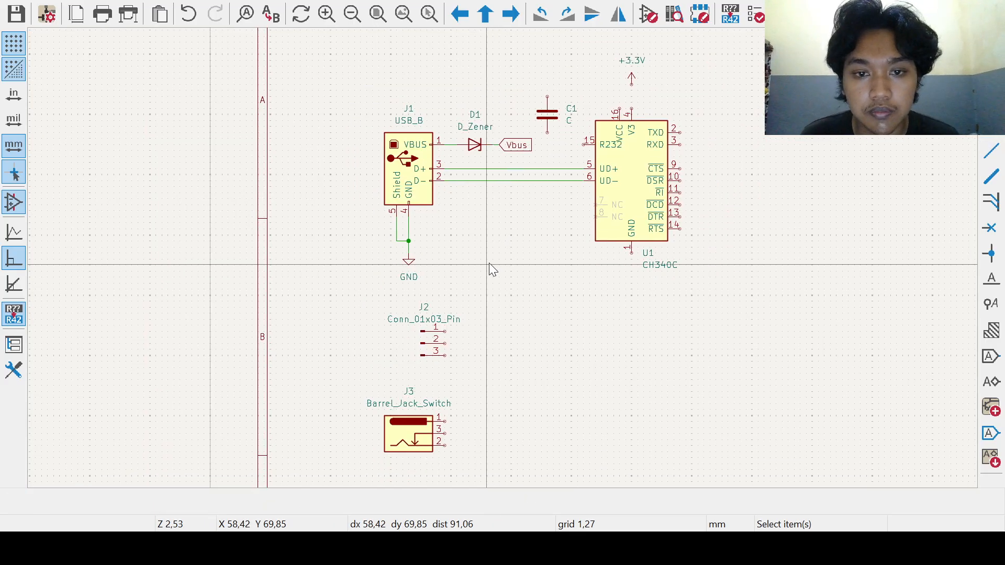
left_click_drag(372, 112, 467, 285)
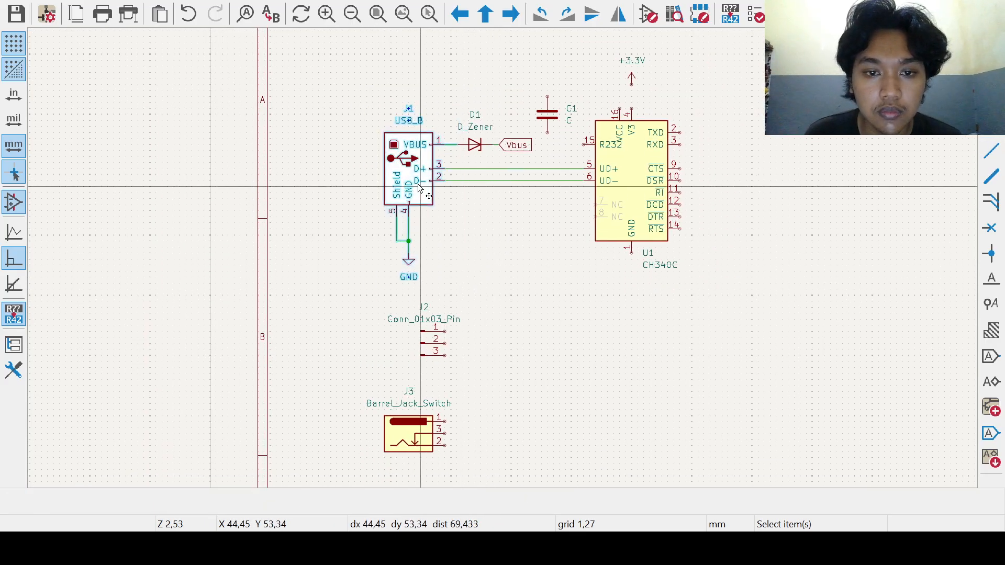
key("g")
left_click(345, 170)
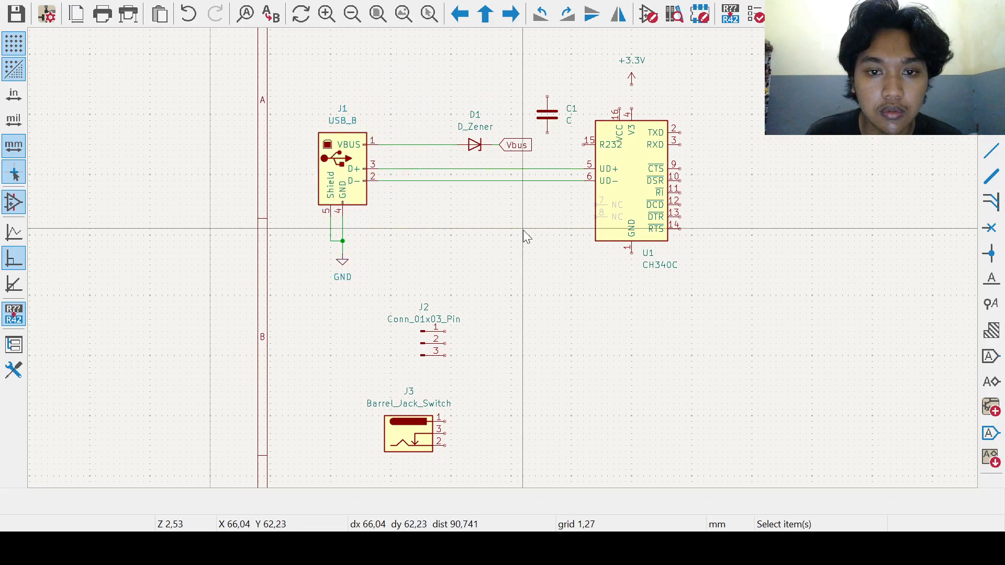
Step: Move the Zener diode and its Vbus label about 14 mm left toward the USB connector, keeping the wires attached
left_click_drag(438, 100, 548, 176)
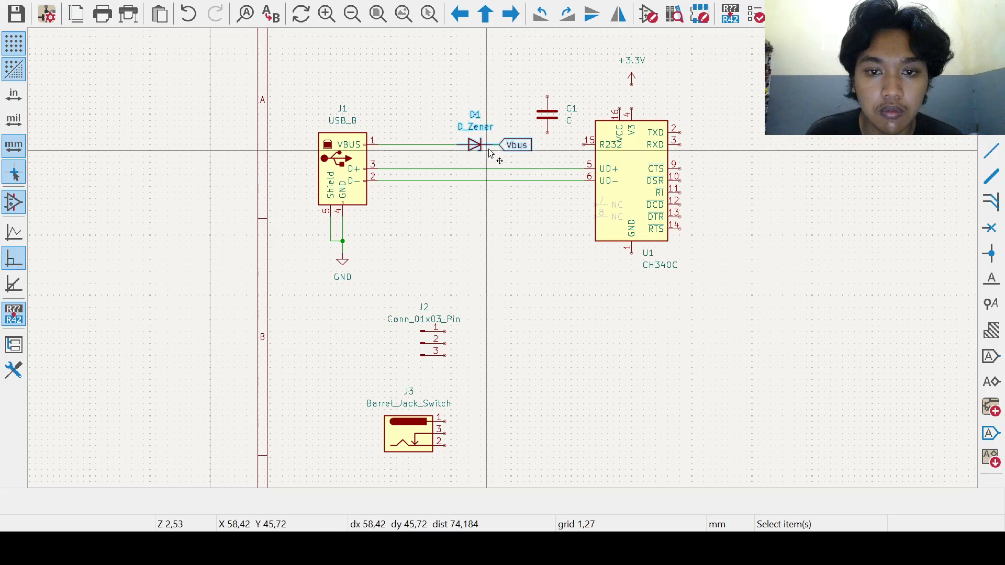
key("g")
left_click(410, 146)
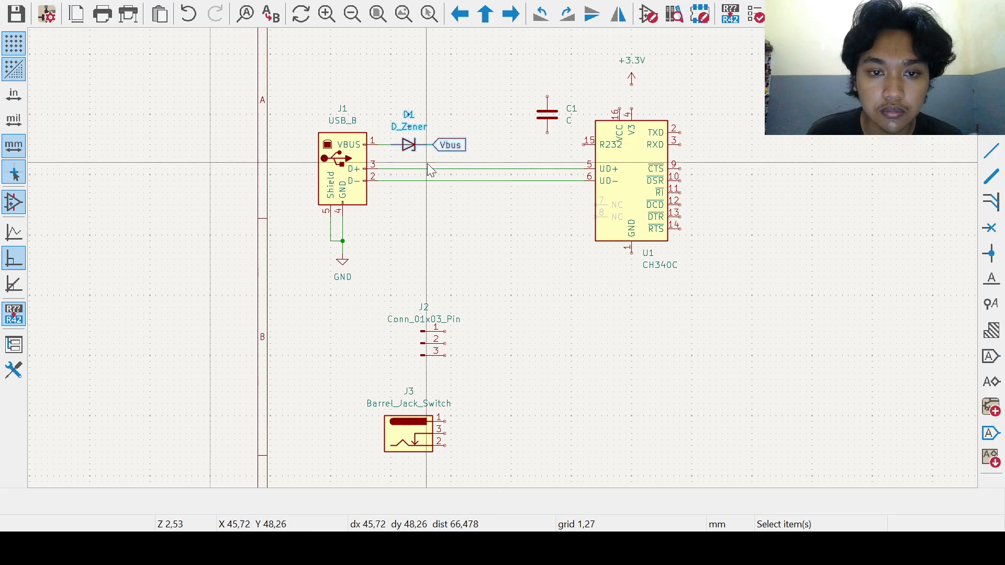
Step: Move the Conn_01x03_Pin connector left so it sits directly below the USB connector's GND symbol
middle_click_drag(489, 215, 444, 311)
middle_click_drag(506, 364, 538, 300)
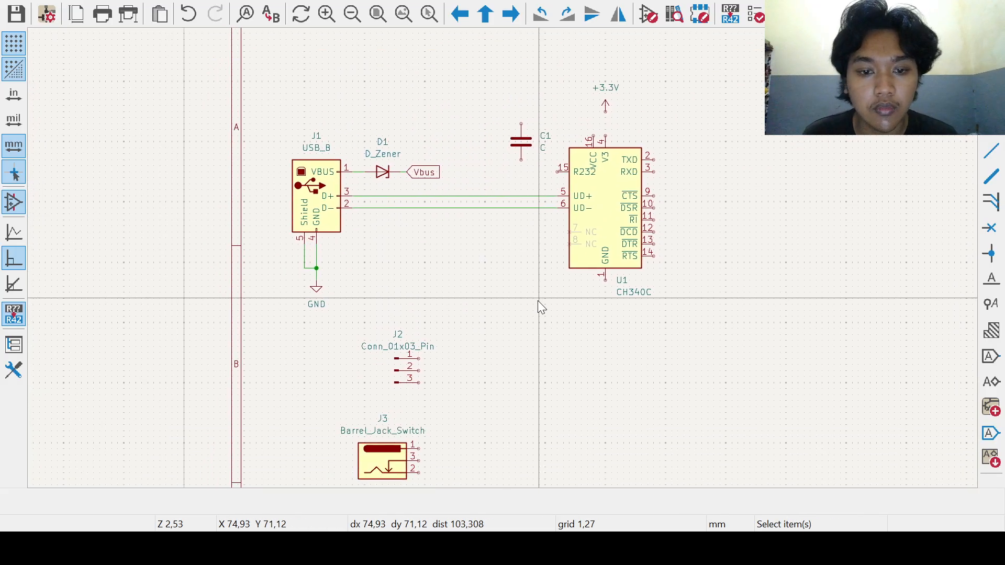
middle_click_drag(435, 327, 449, 312)
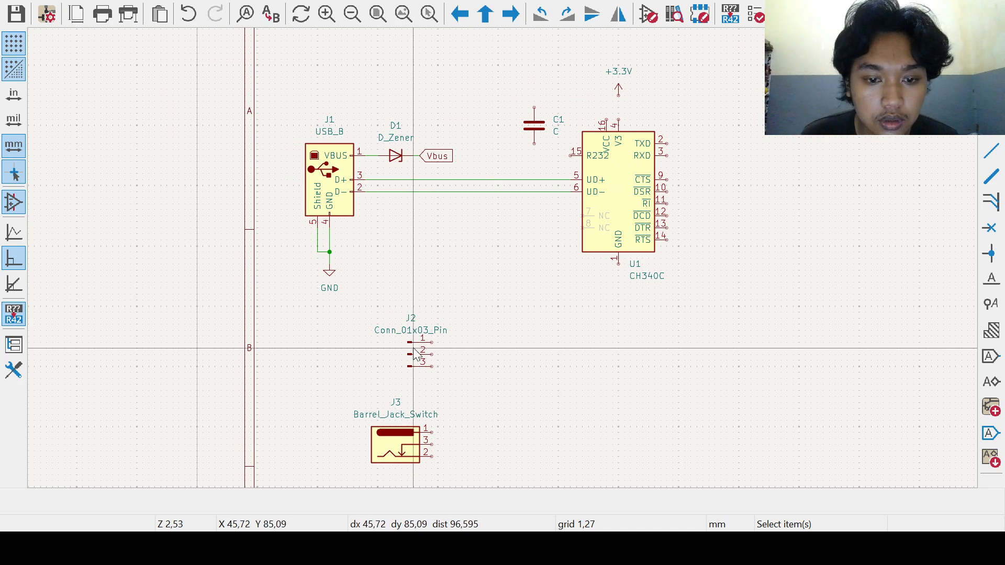
left_click(423, 367)
left_click_drag(423, 367, 330, 355)
left_click(516, 369)
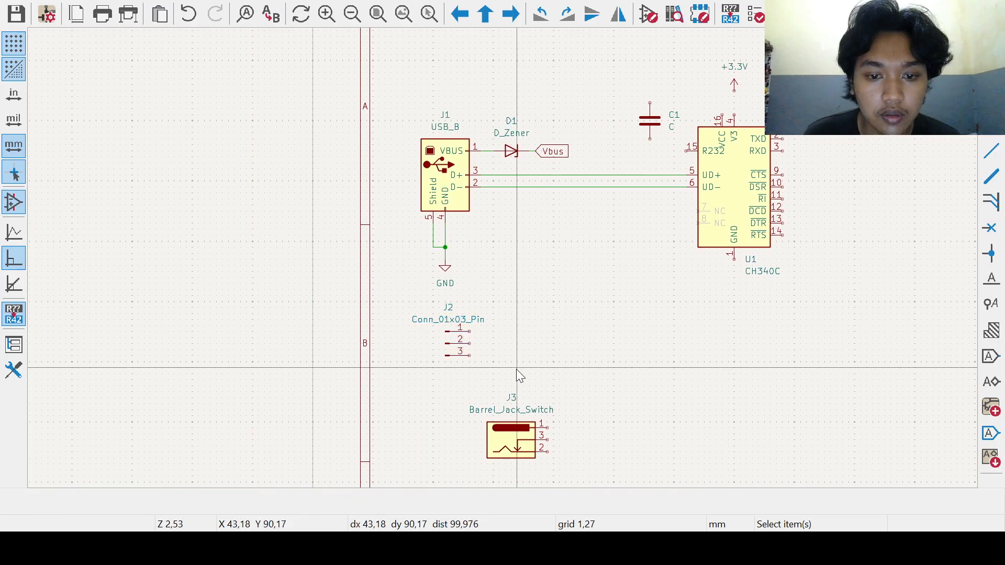
Step: Place a Vbus global label beside pin 1 of the Conn_01x03_Pin connector and wire it to that pin
scroll(503, 259, "up", 3)
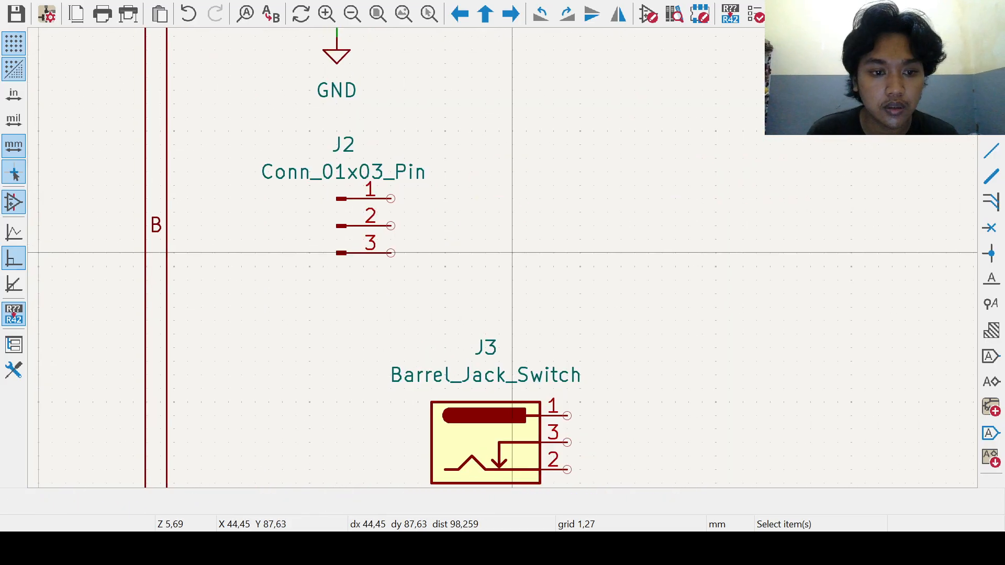
left_click(991, 356)
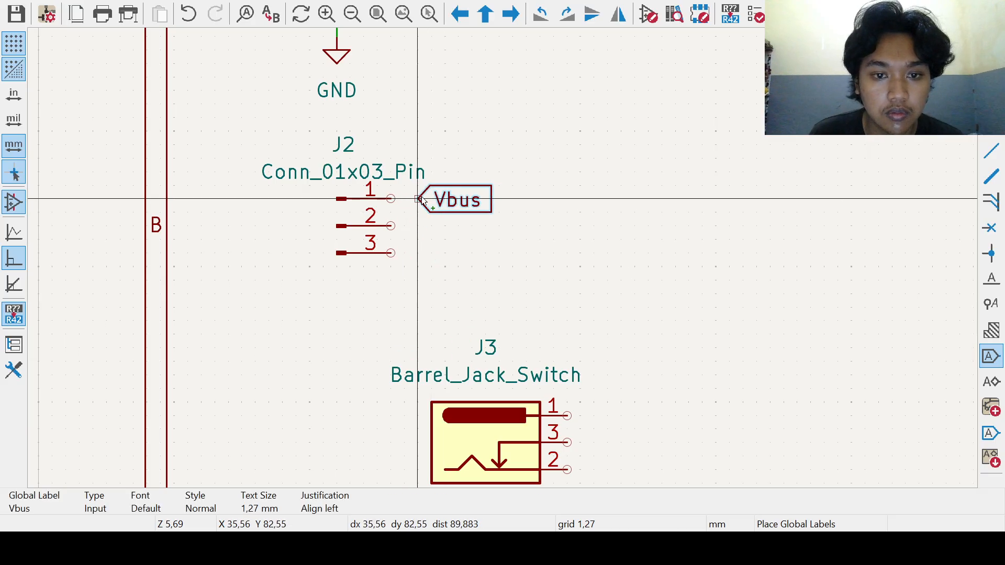
left_click(418, 199)
left_click(991, 152)
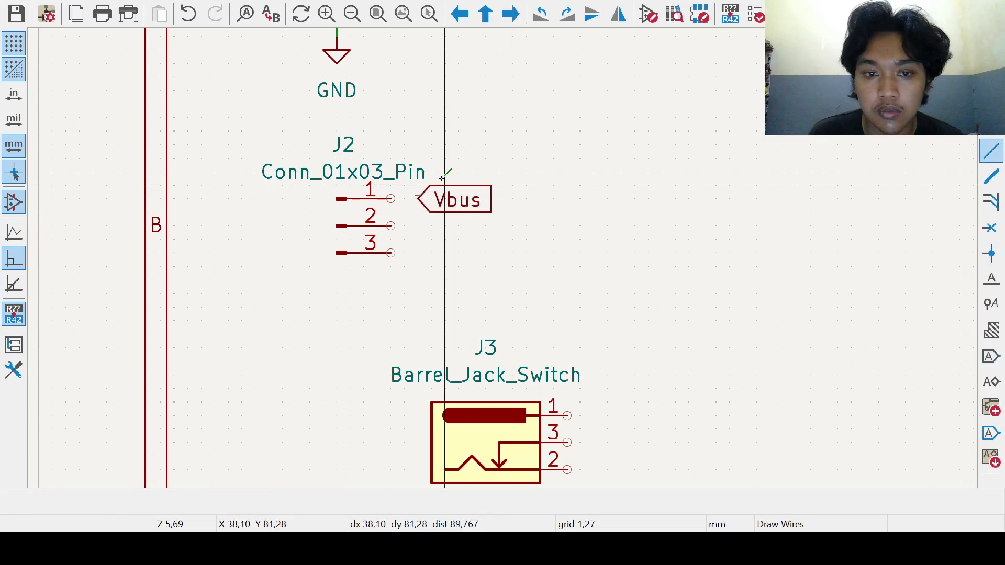
left_click(391, 199)
left_click(418, 199)
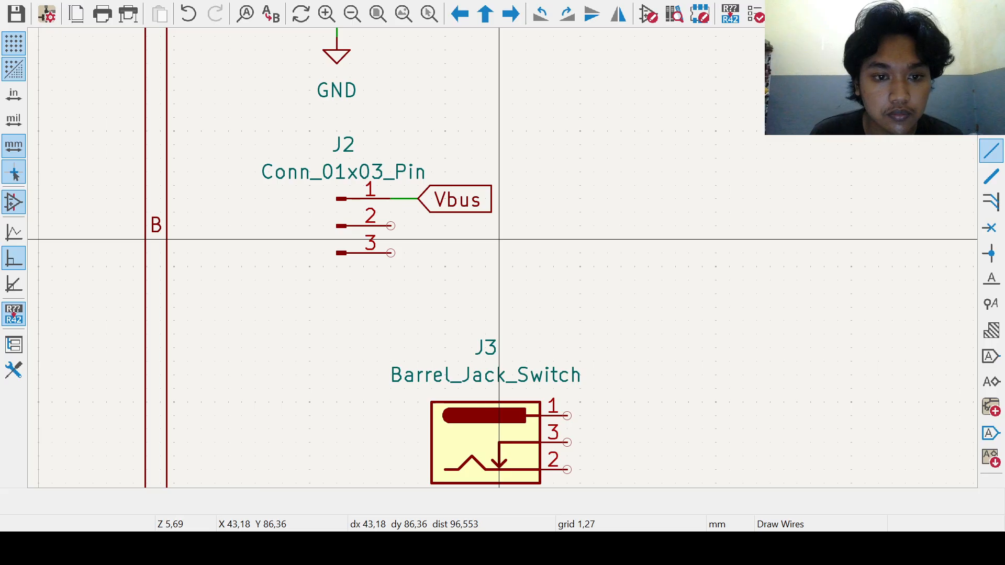
middle_click_drag(725, 158, 406, 387)
scroll(492, 281, "down", 2)
mouse_move(588, 168)
middle_mouse_down()
mouse_move(514, 228)
mouse_move(492, 278)
middle_mouse_up()
scroll(464, 278, "up", 1)
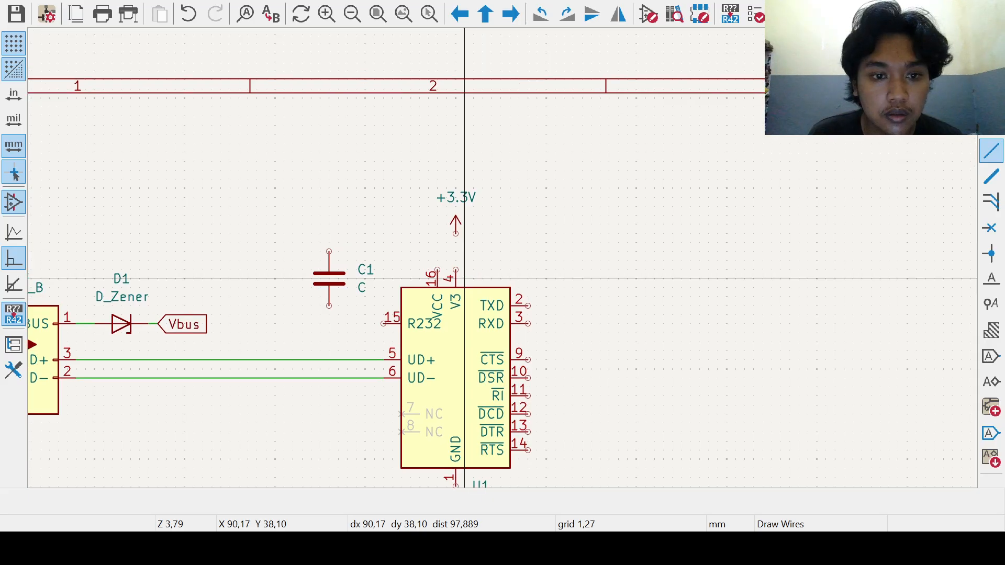
Step: Wire the CH340C's VCC and V3 pins together and connect them to the +3.3V power symbol
left_click(437, 270)
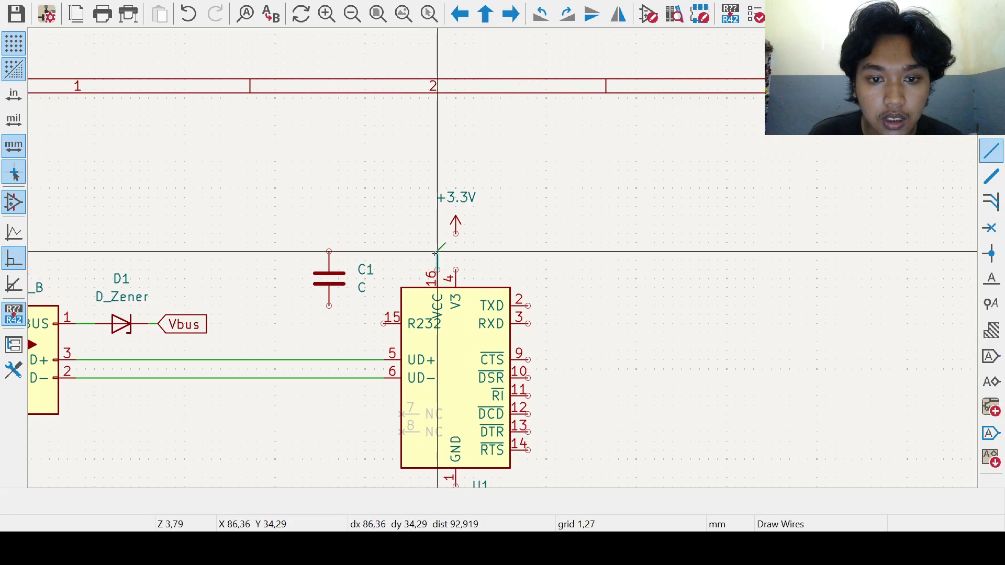
left_click(437, 251)
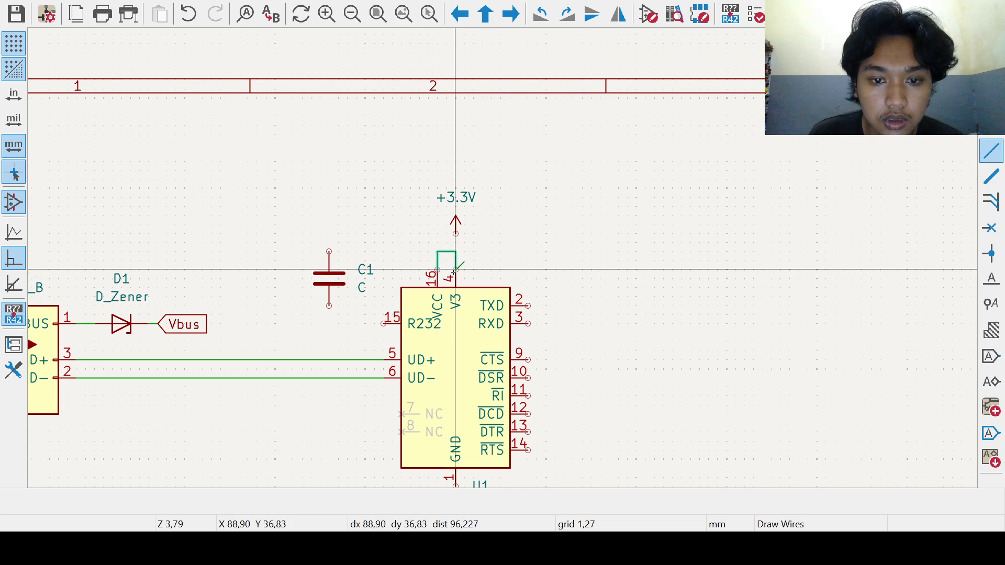
left_click(454, 271)
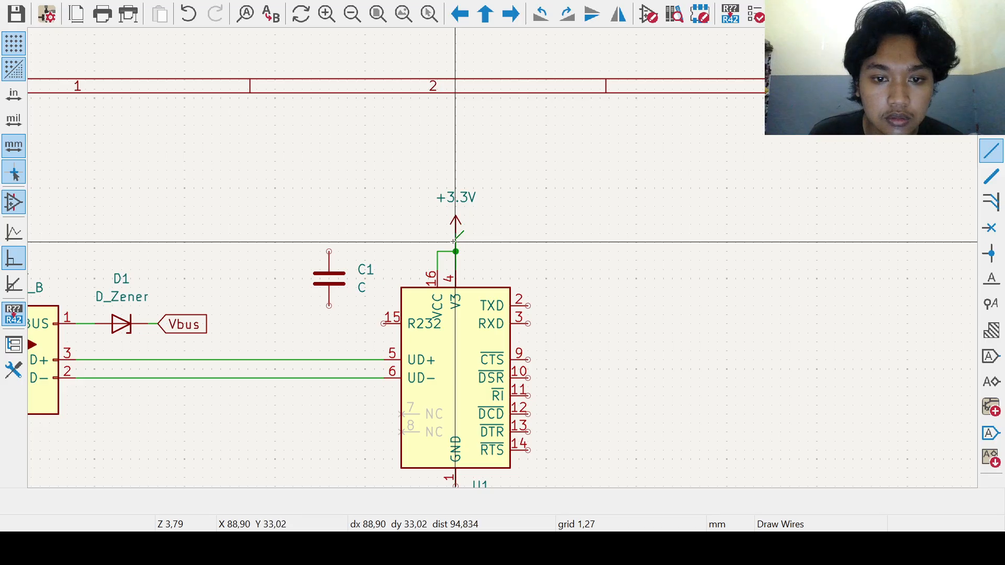
Step: Wire the upper pin of capacitor C1 to the +3.3V line and set the capacitor's value to 100nF
middle_click_drag(476, 254, 487, 244)
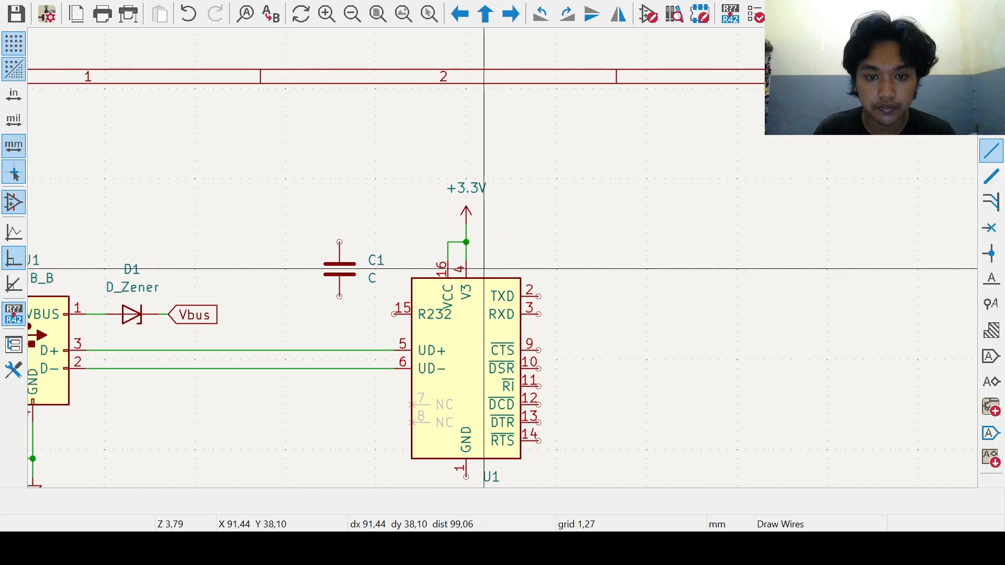
left_click(465, 231)
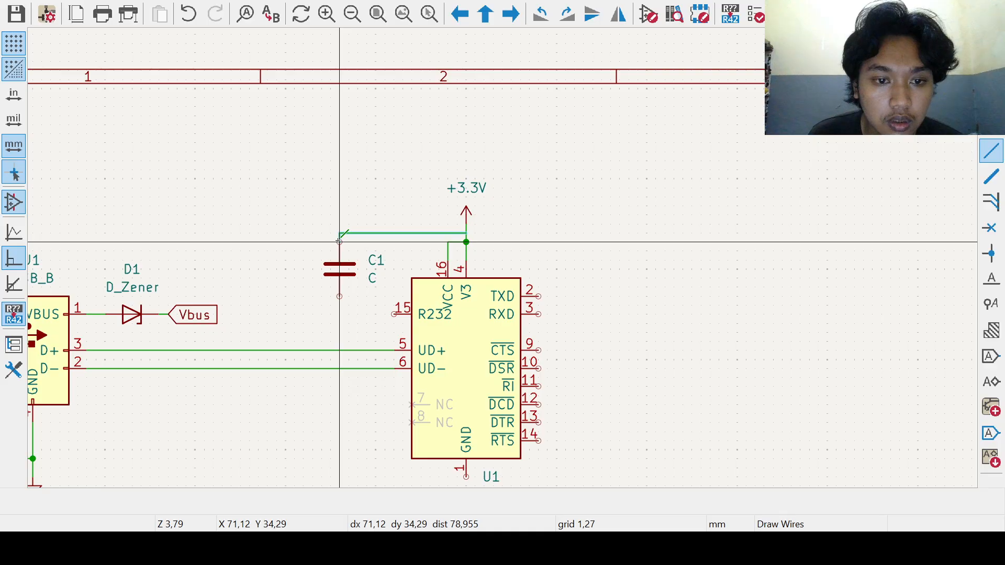
left_click(339, 242)
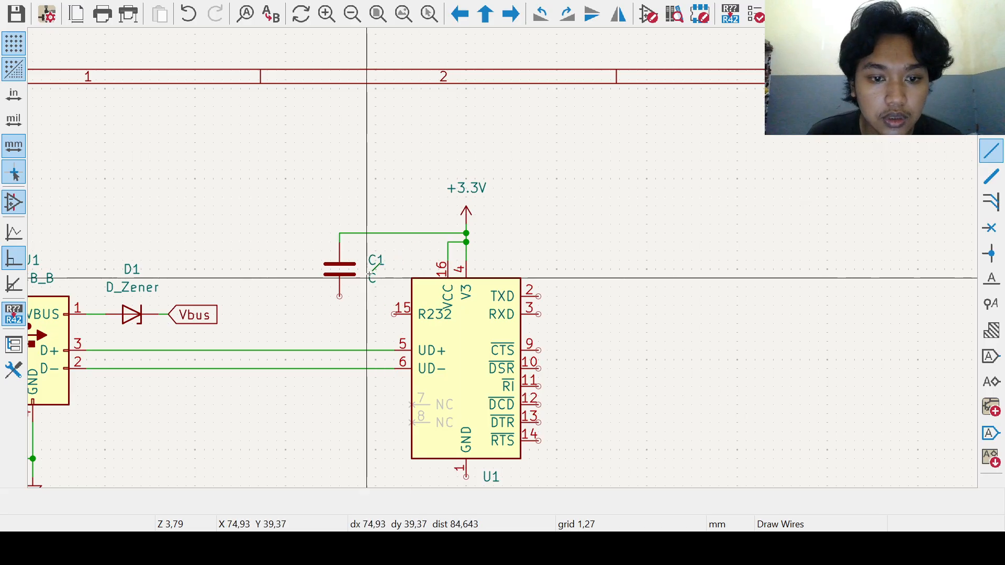
key("Escape")
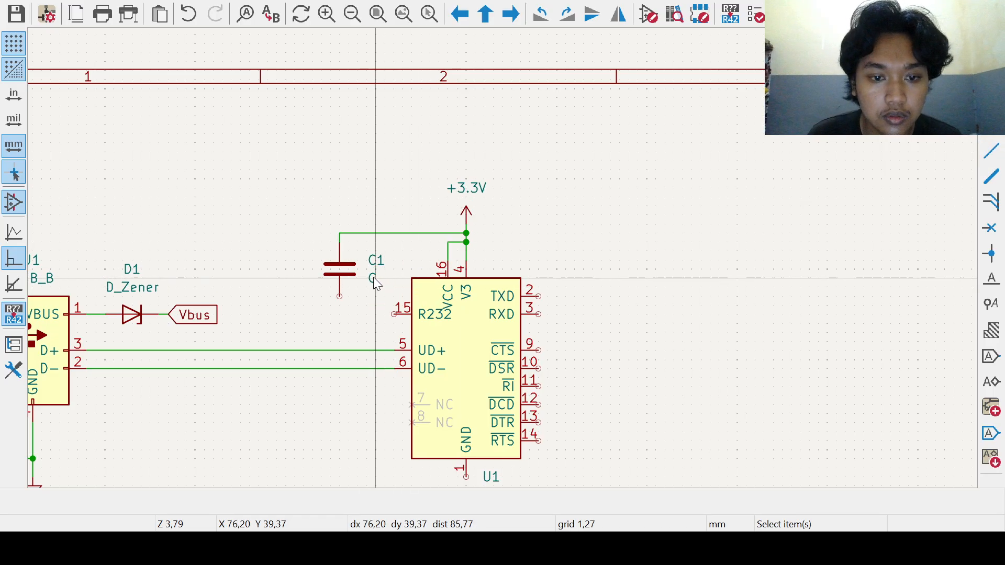
left_click(372, 278)
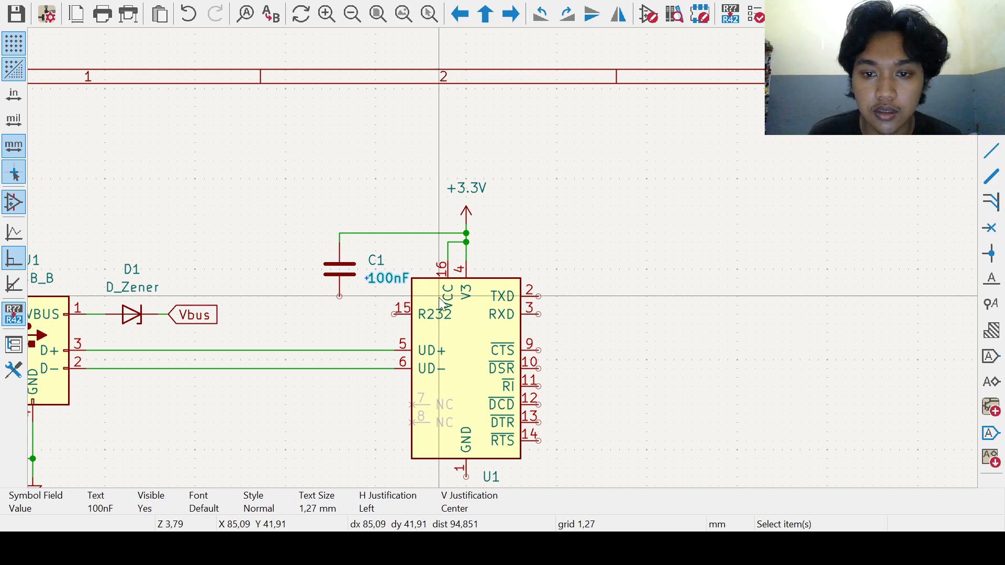
Step: Place a GND power symbol below capacitor C1 and wire it to the capacitor's lower pin
key("p")
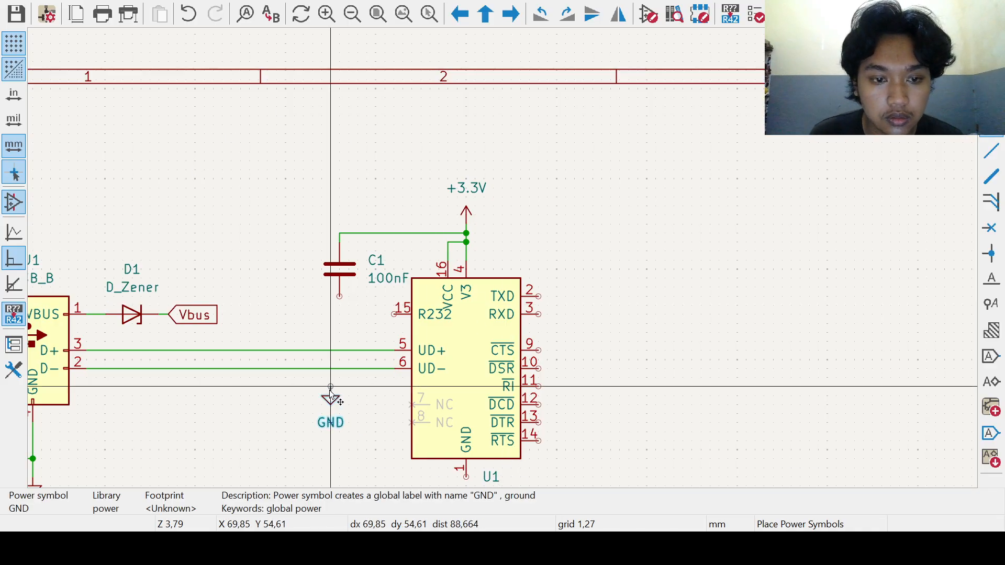
left_click(339, 305)
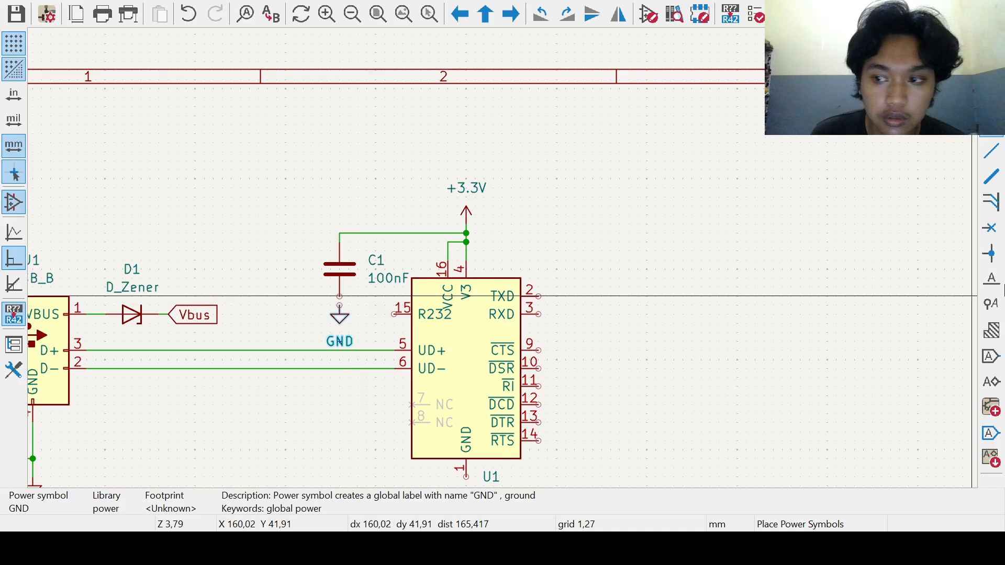
left_click(999, 153)
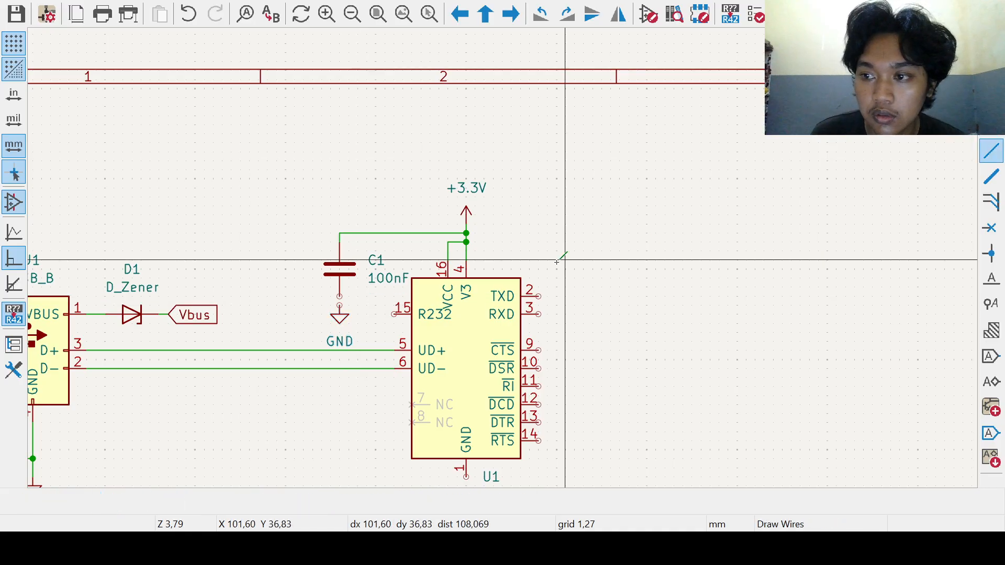
left_click(339, 305)
left_click(339, 296)
Step: Place a GND power symbol below the CH340C and wire it to the chip's GND pin 1
middle_click_drag(683, 314, 645, 311)
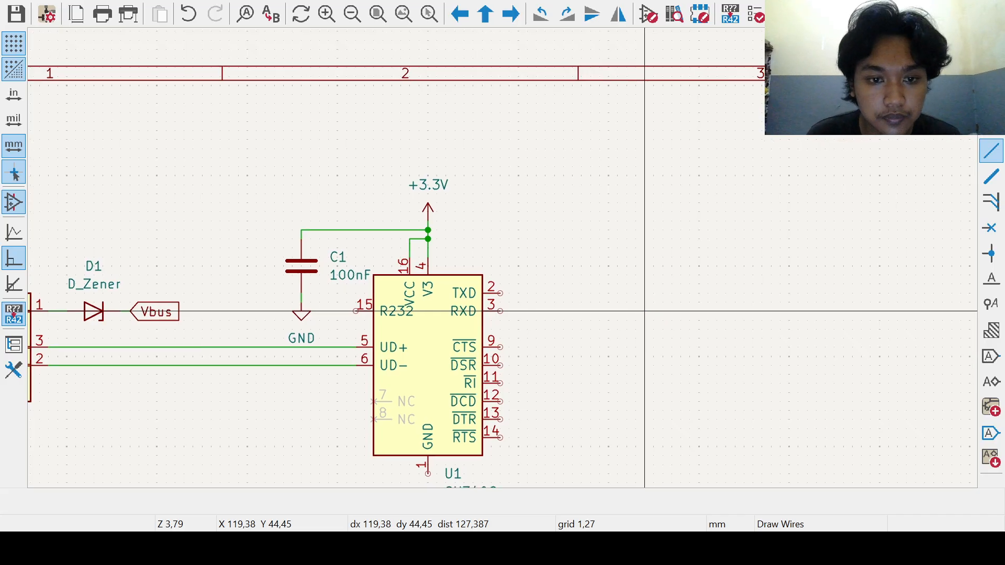
middle_click_drag(645, 311, 560, 278)
scroll(503, 252, "down", 2)
middle_click_drag(503, 251, 467, 267)
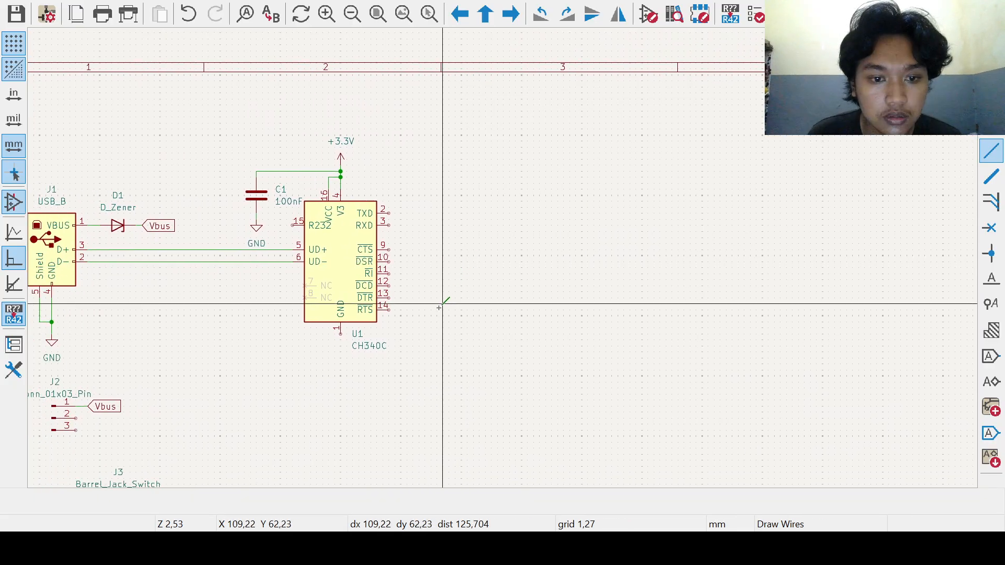
middle_click_drag(359, 350, 422, 319)
scroll(420, 321, "up", 1)
middle_click_drag(570, 255, 533, 289)
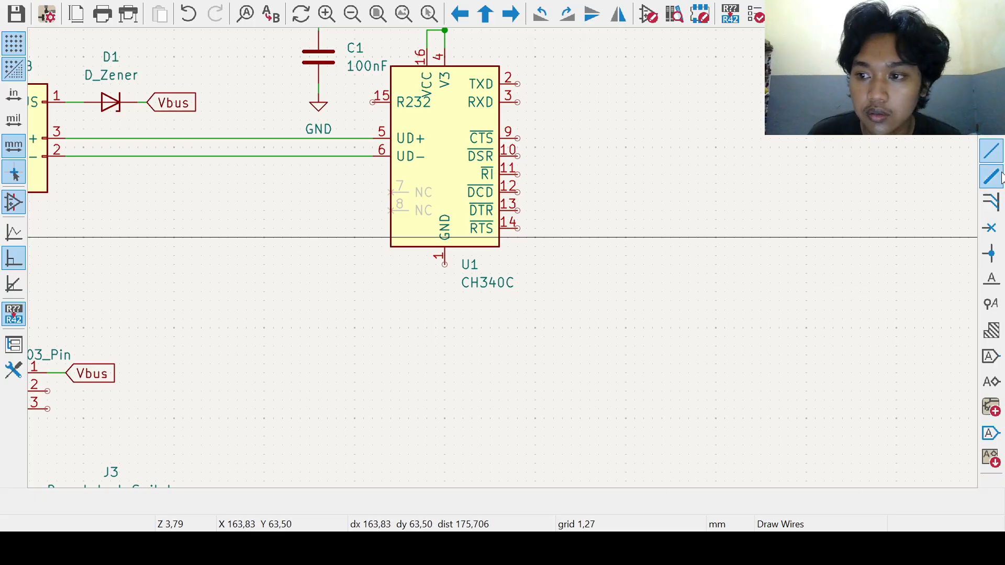
key("p")
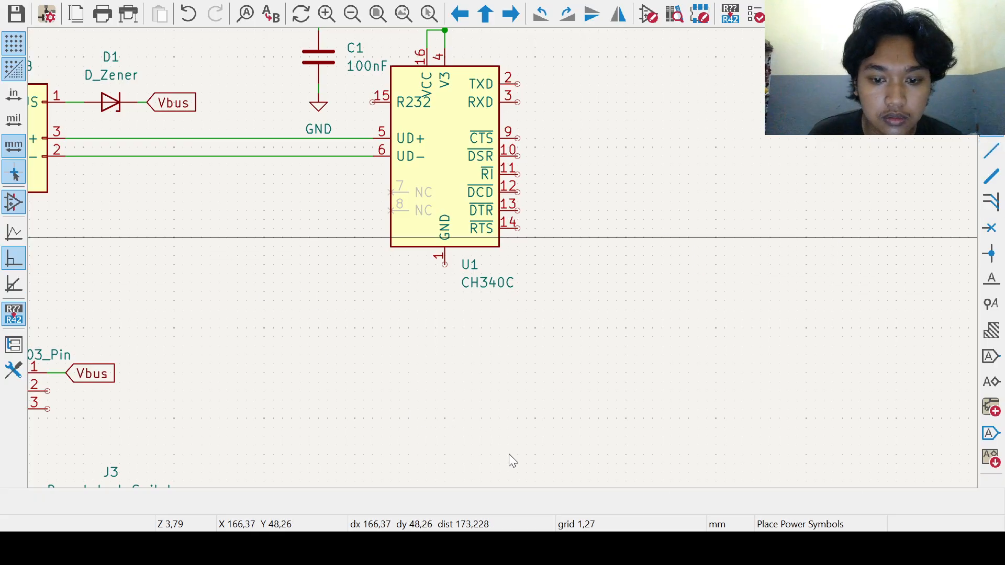
left_click(445, 293)
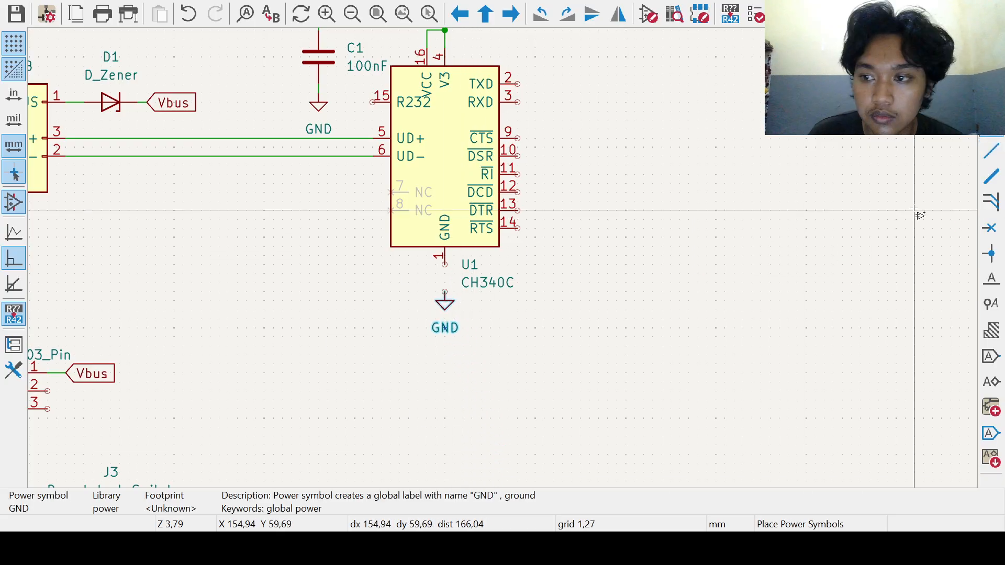
key("w")
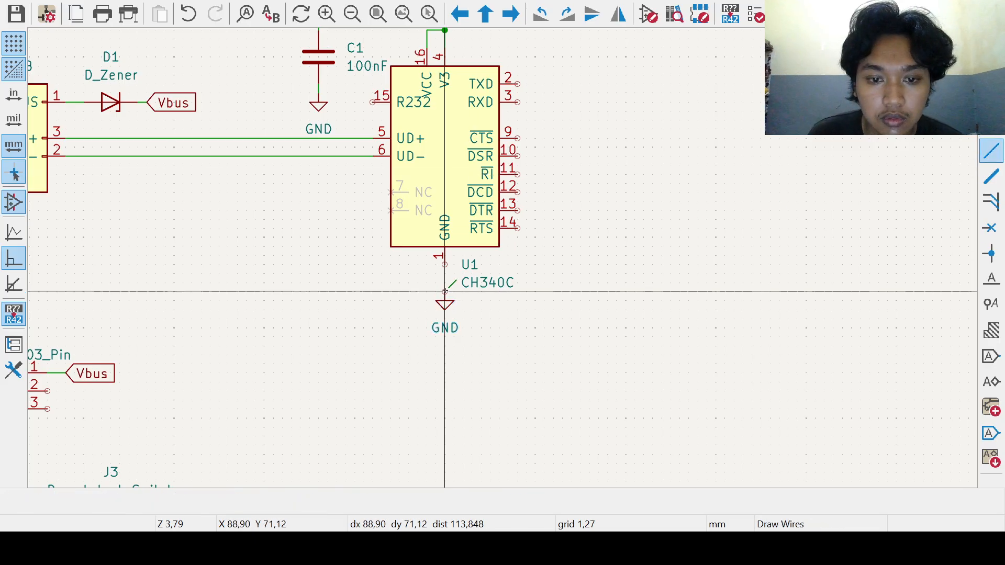
left_click(445, 265)
Step: Place an RX0 global label beside the CH340C's TXD pin and wire it to that pin
middle_click_drag(571, 228, 455, 290)
middle_click_drag(591, 256, 442, 310)
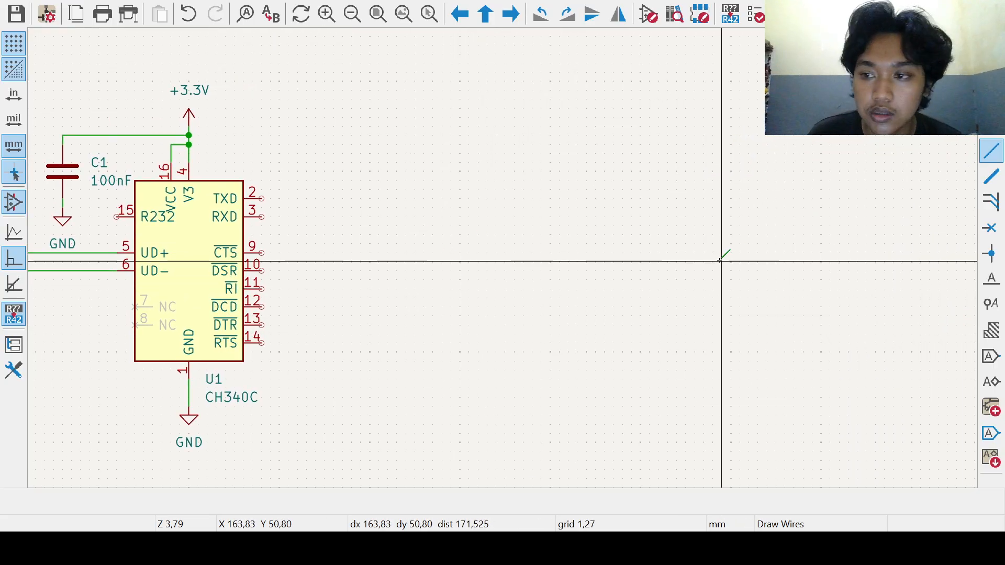
key("ctrl+l")
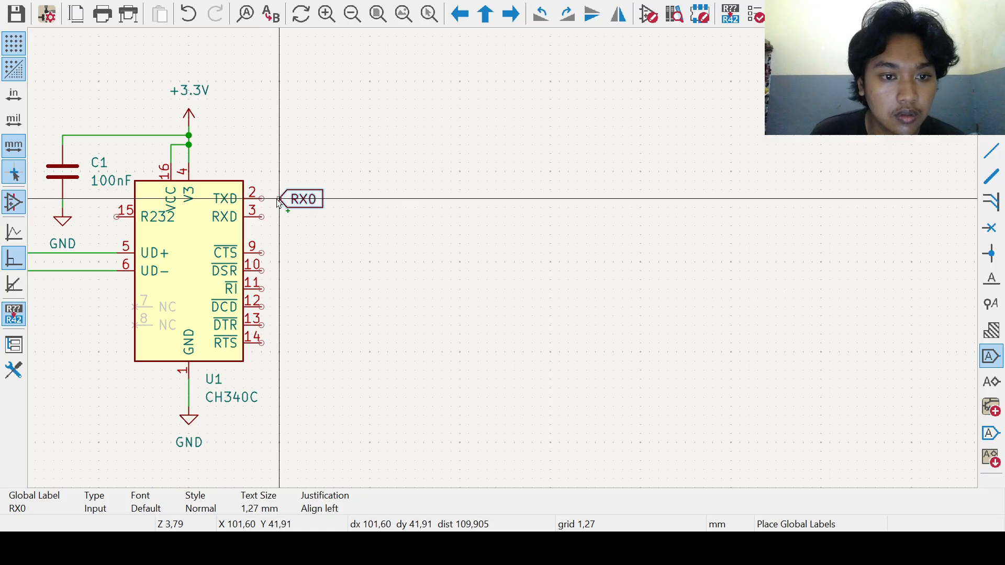
left_click(278, 200)
key("w")
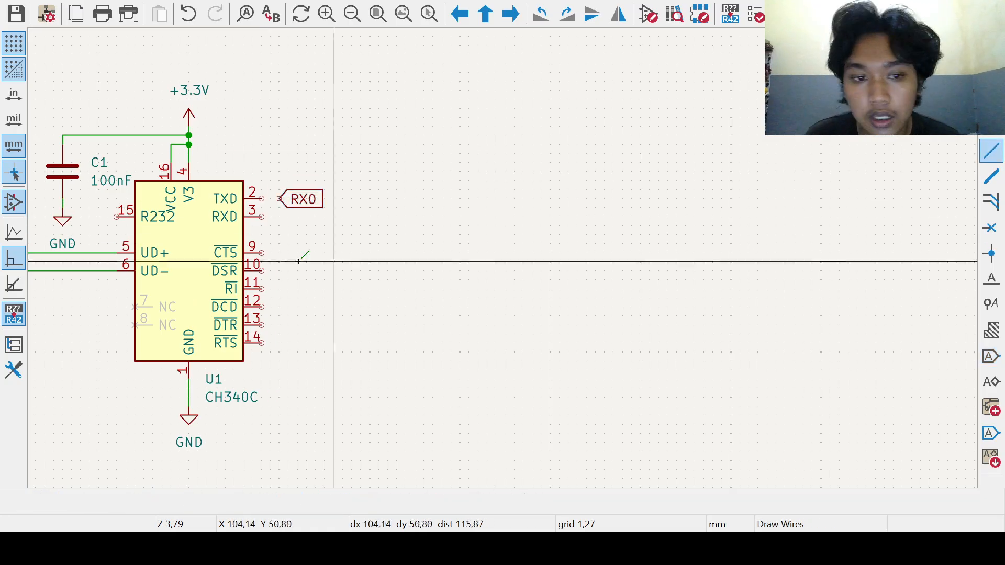
left_click(260, 198)
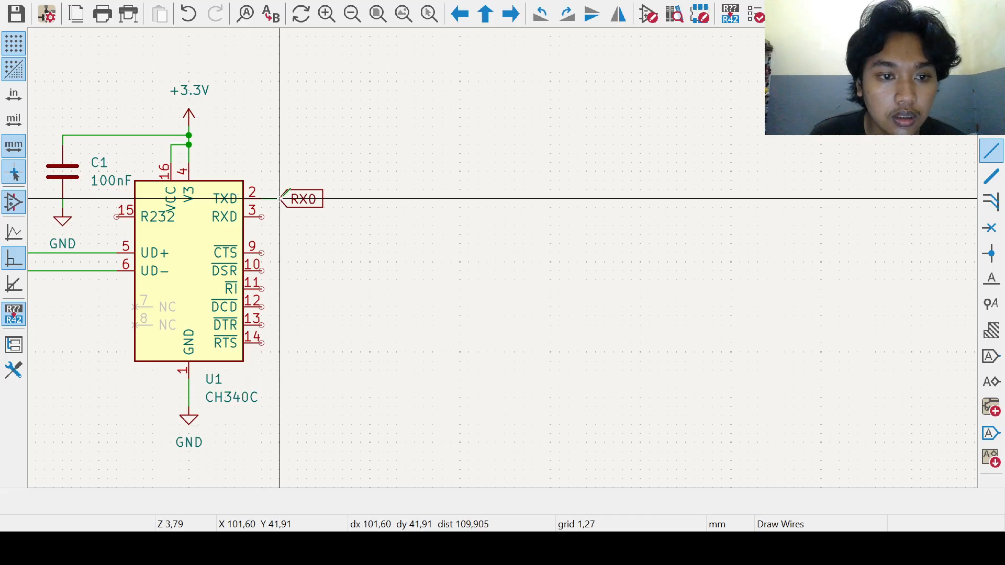
left_click(279, 199)
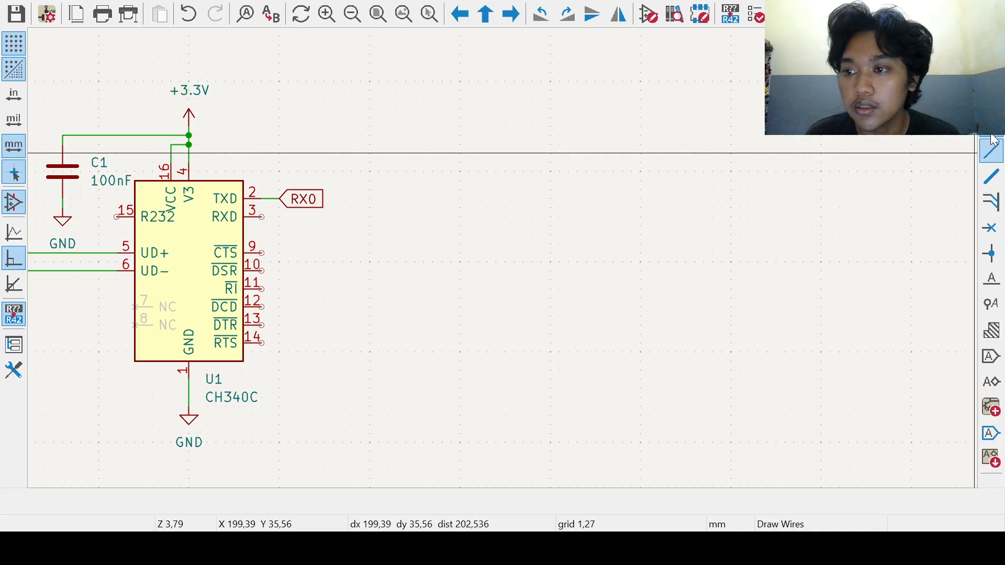
Step: Place a TX0 global label beside the CH340C's RXD pin, directly below RX0, and wire it to that pin
key("p")
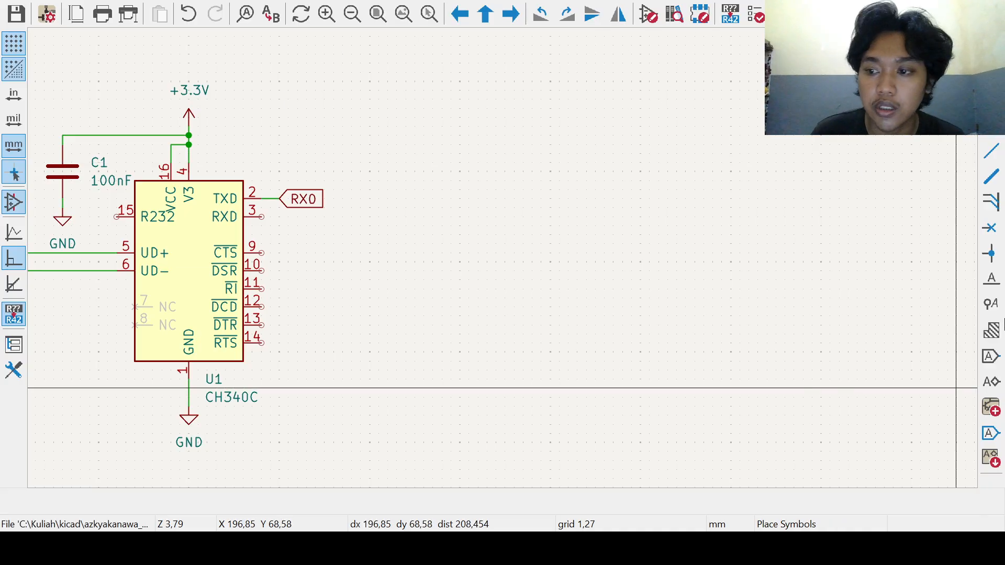
key("ctrl+l")
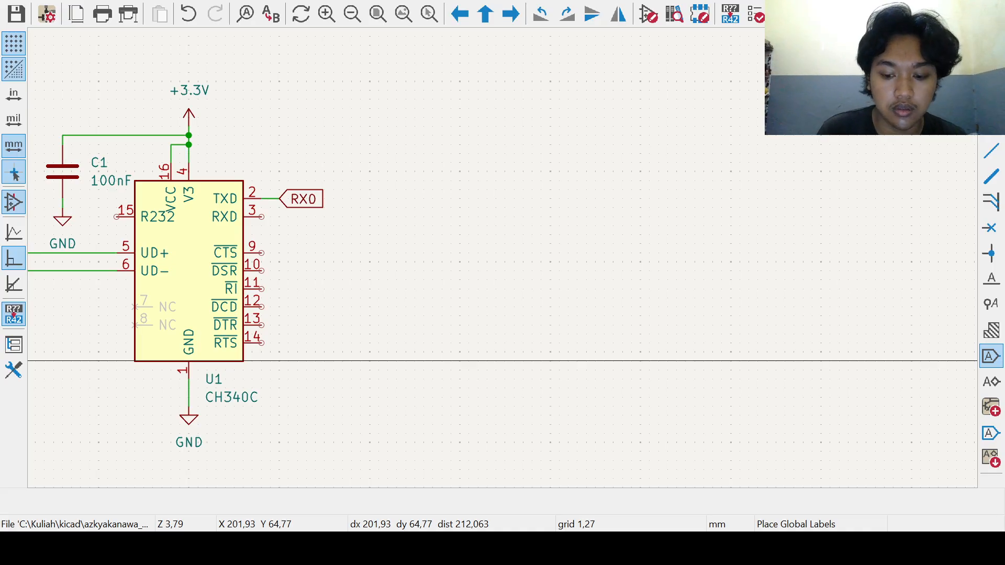
left_click(441, 300)
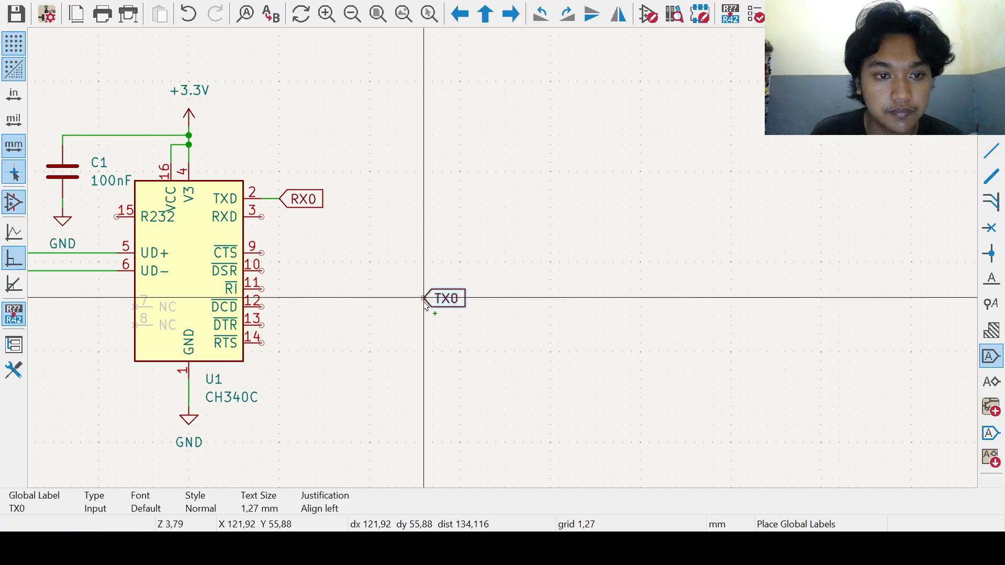
left_click(280, 218)
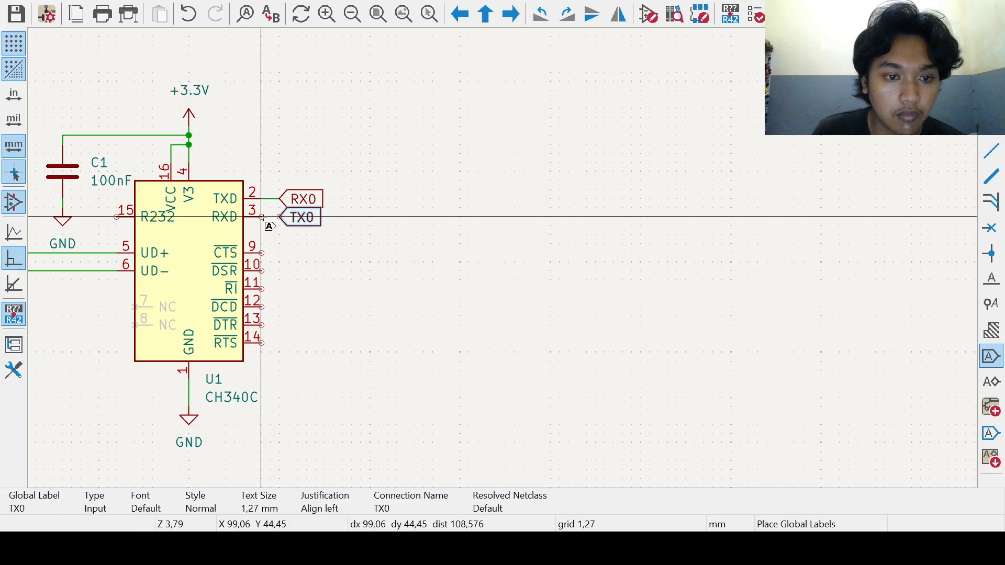
key("Escape")
key("w")
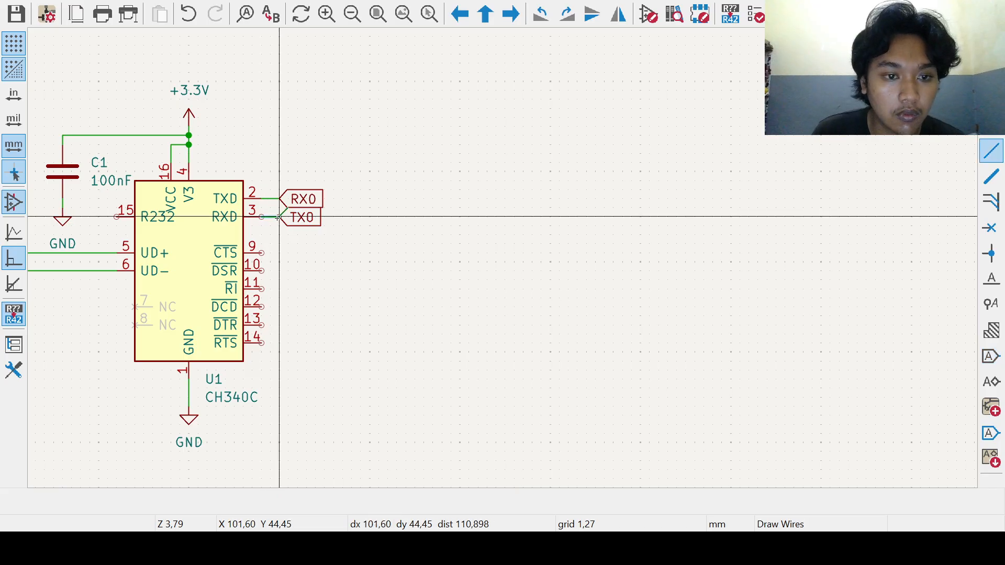
left_click(279, 217)
key("Escape")
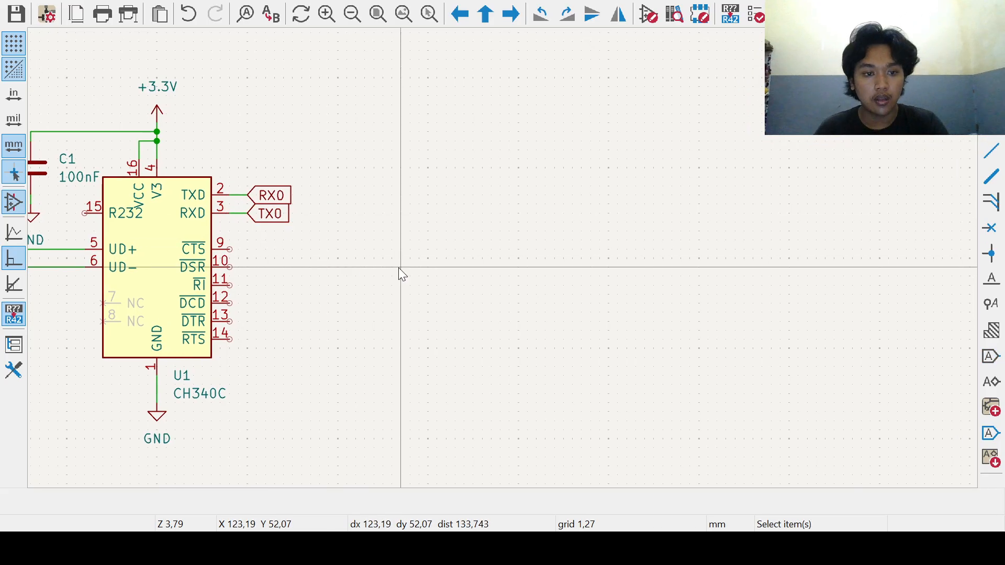
Step: Place a resistor (R), rotated to horizontal, in the free area to the right of the CH340C's RX0 and TX0 labels
middle_click_drag(398, 268, 390, 262)
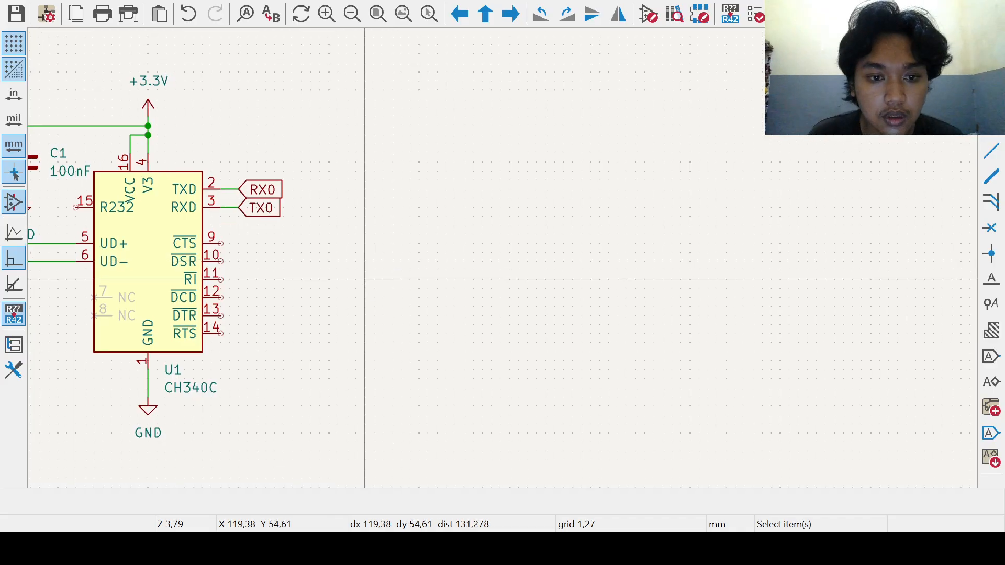
middle_click_drag(340, 306, 336, 288)
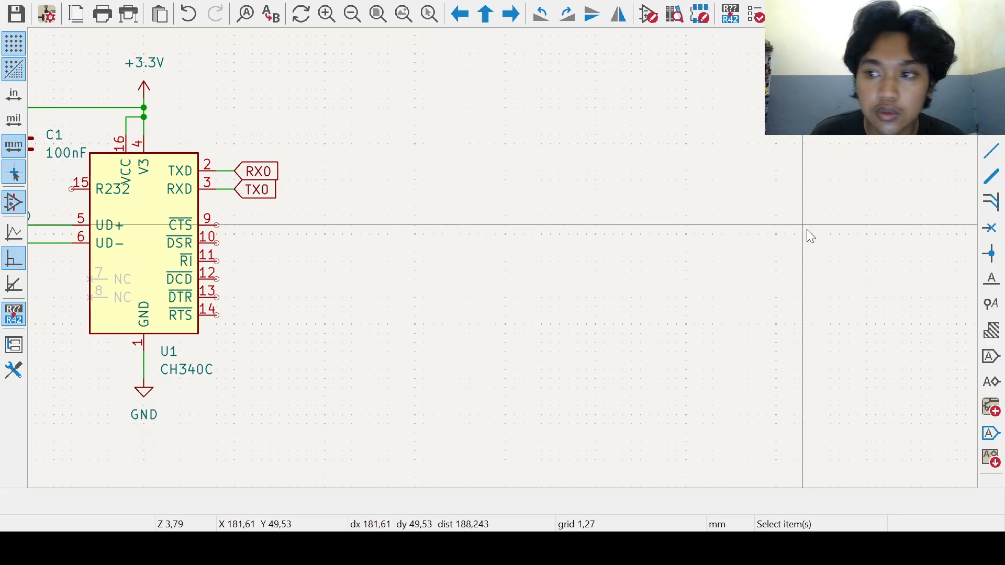
left_click(991, 100)
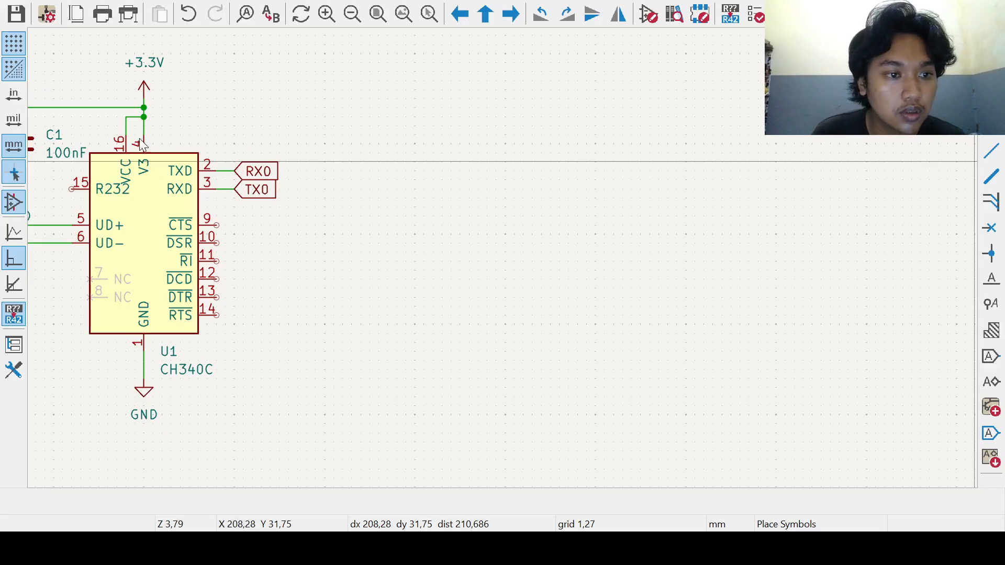
left_click(518, 454)
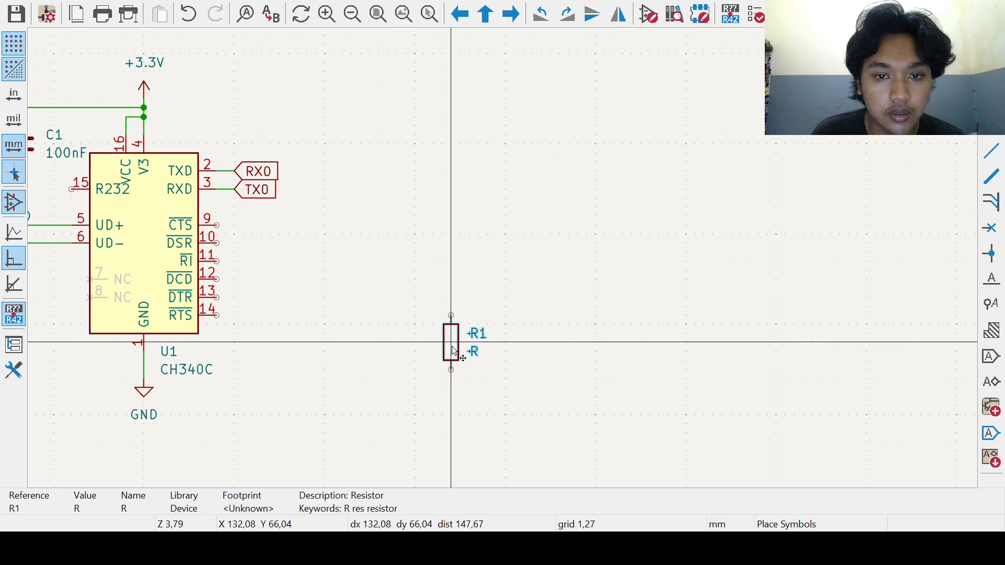
key("r")
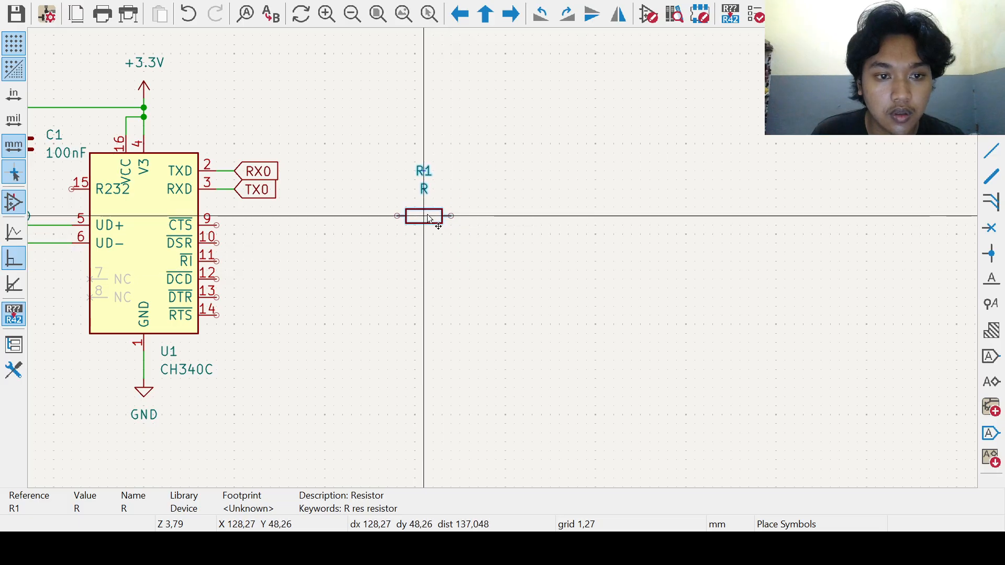
left_click(432, 212)
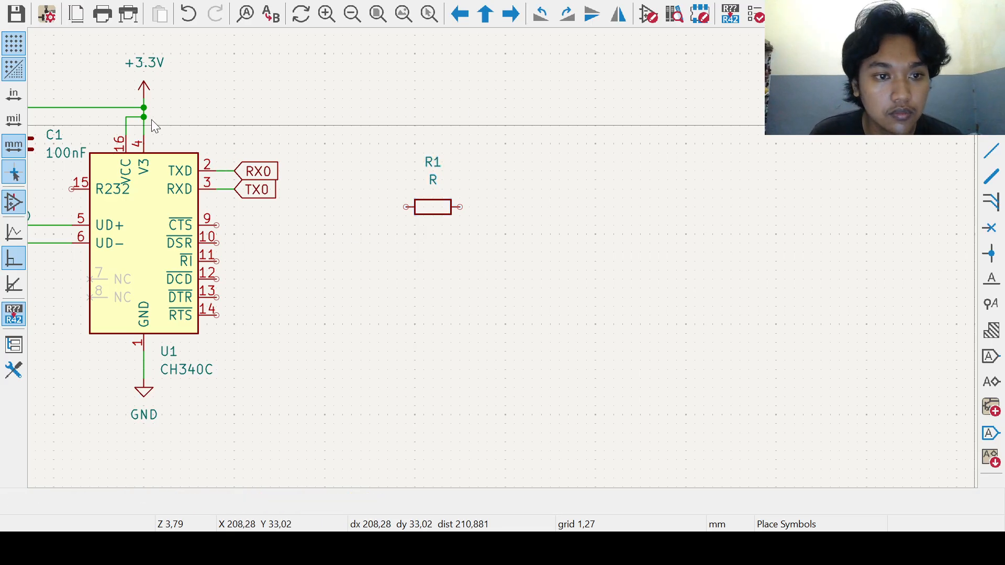
Step: Place a second resistor (R), rotated to horizontal, directly below R1
left_click(502, 458)
key("r")
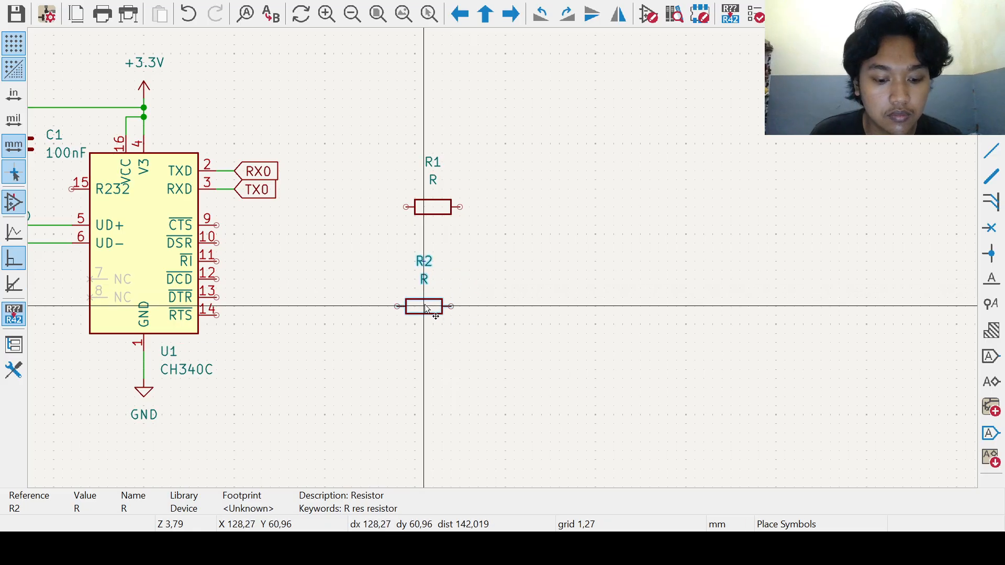
left_click(432, 309)
scroll(527, 353, "up", 2, "ctrl")
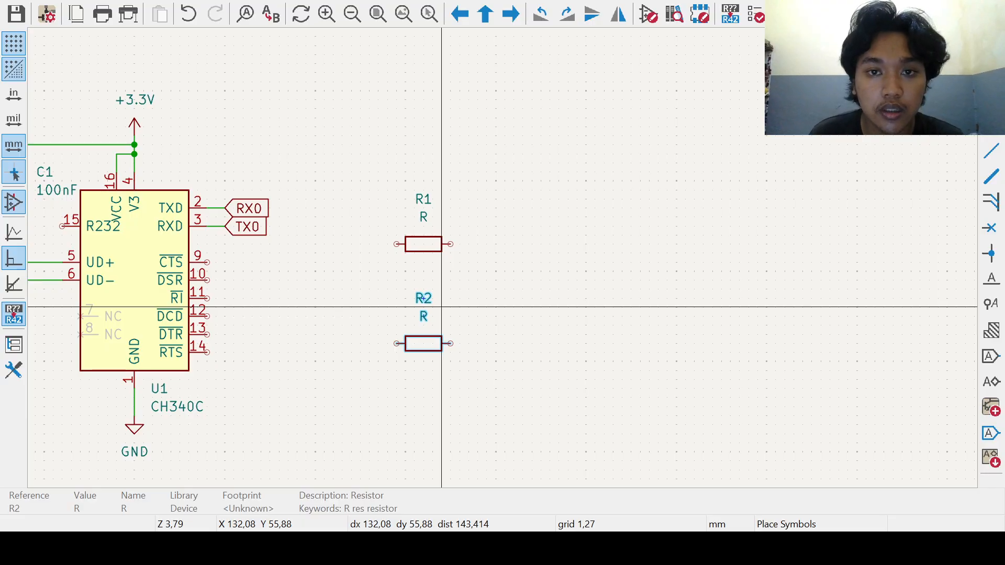
middle_click_drag(325, 293, 382, 259)
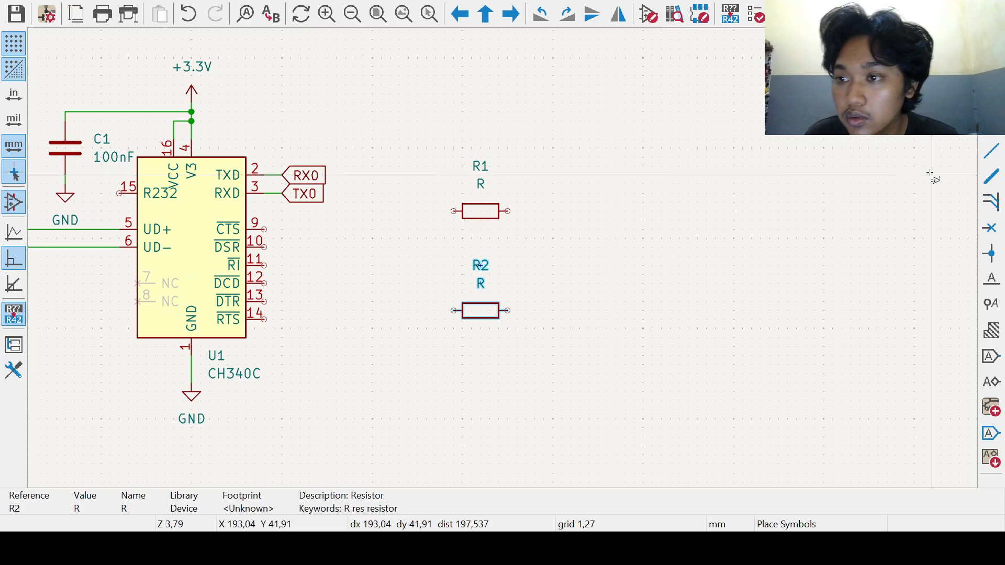
Step: Place a BC107 NPN transistor to the right of R1 and shift it closer to the resistor's row
left_click(995, 136)
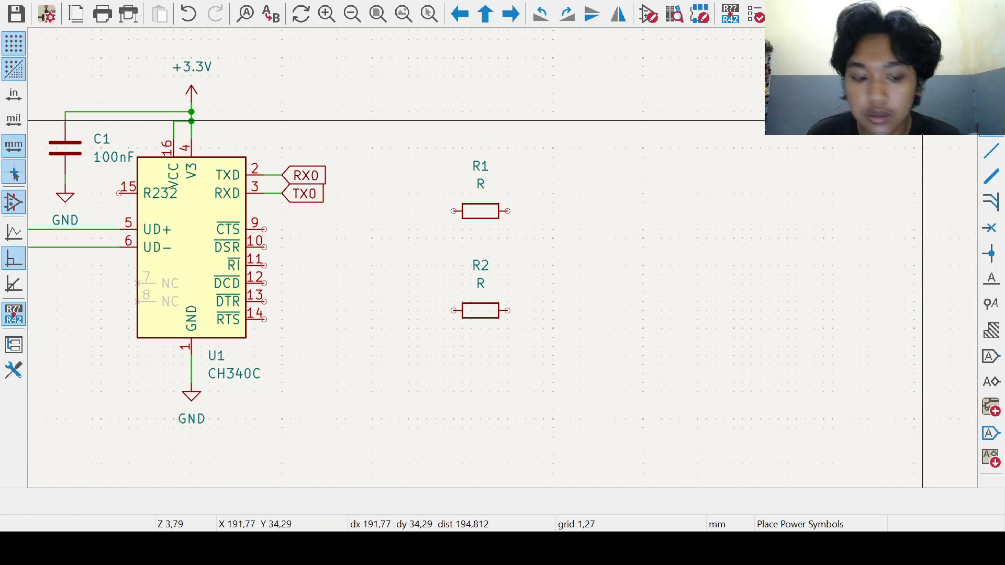
key("a")
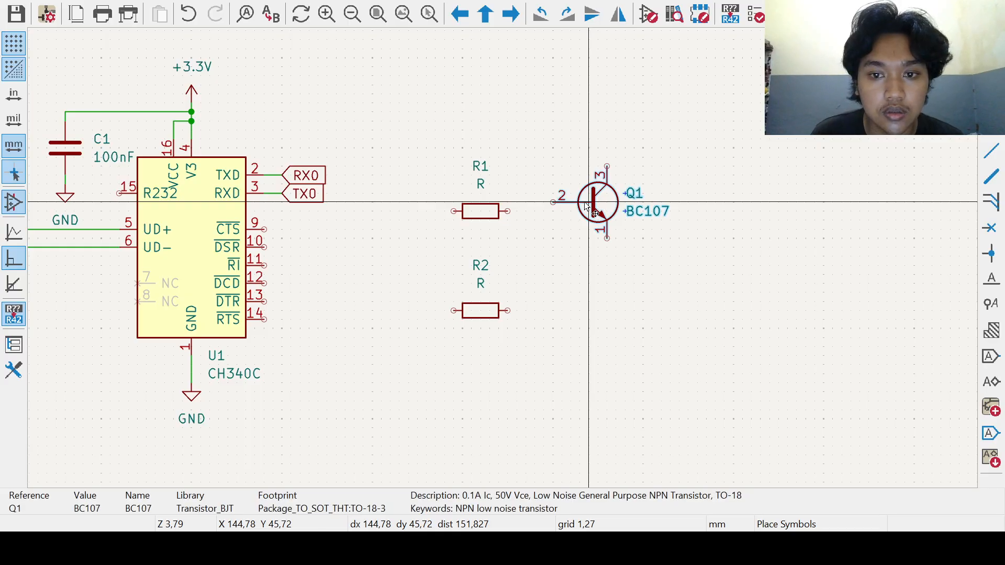
left_click(586, 205)
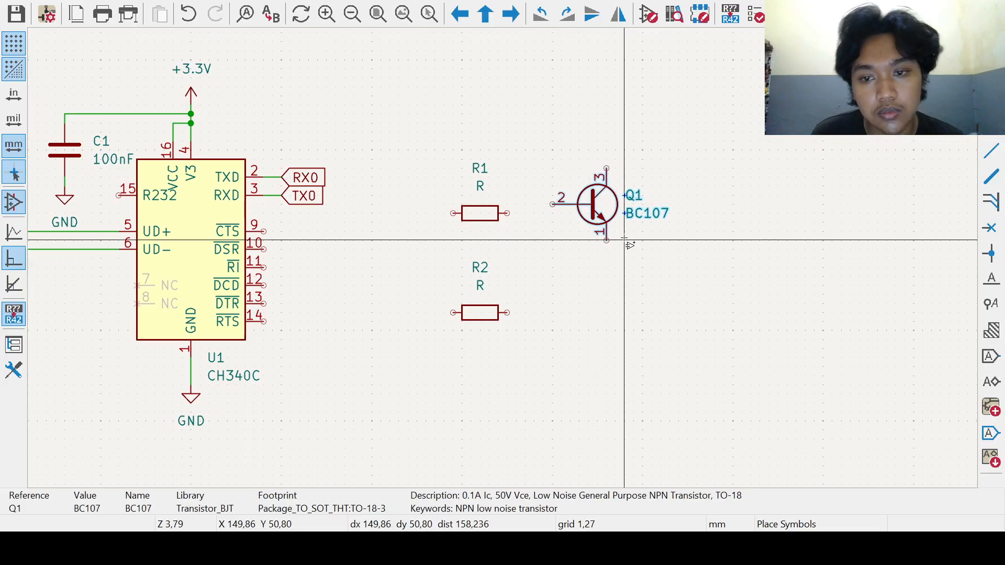
middle_click_drag(625, 238, 521, 288)
scroll(556, 249, "up", 2)
left_click_drag(494, 247, 491, 231)
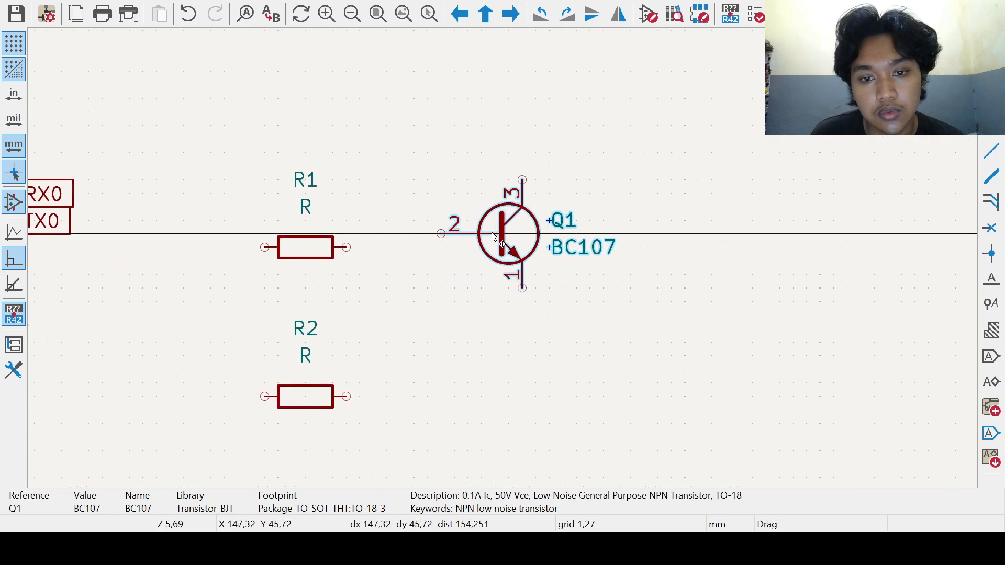
left_click(562, 287)
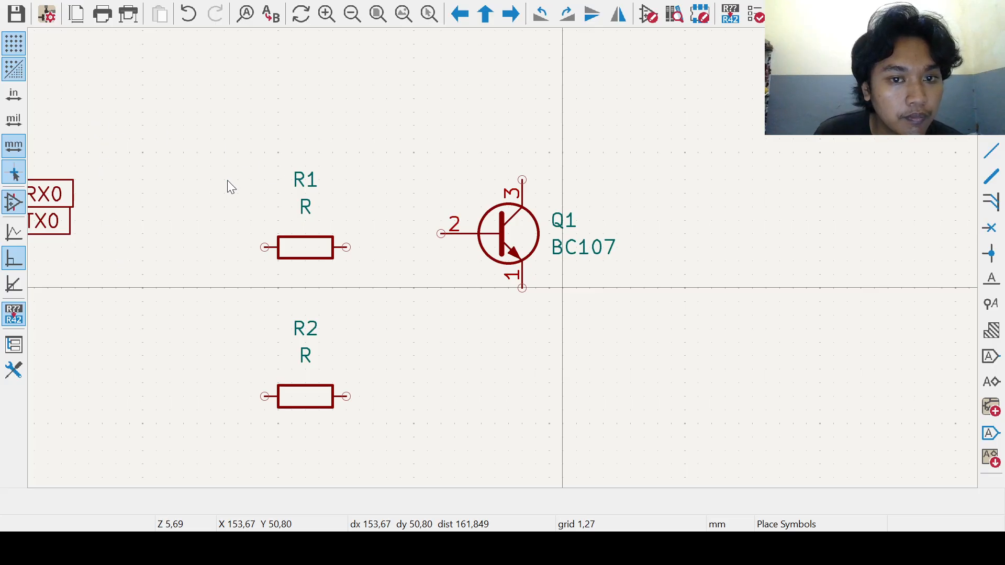
Step: Place an MMBT2222A NPN transistor to the right of R1 and delete the BC107 transistor
left_click(520, 457)
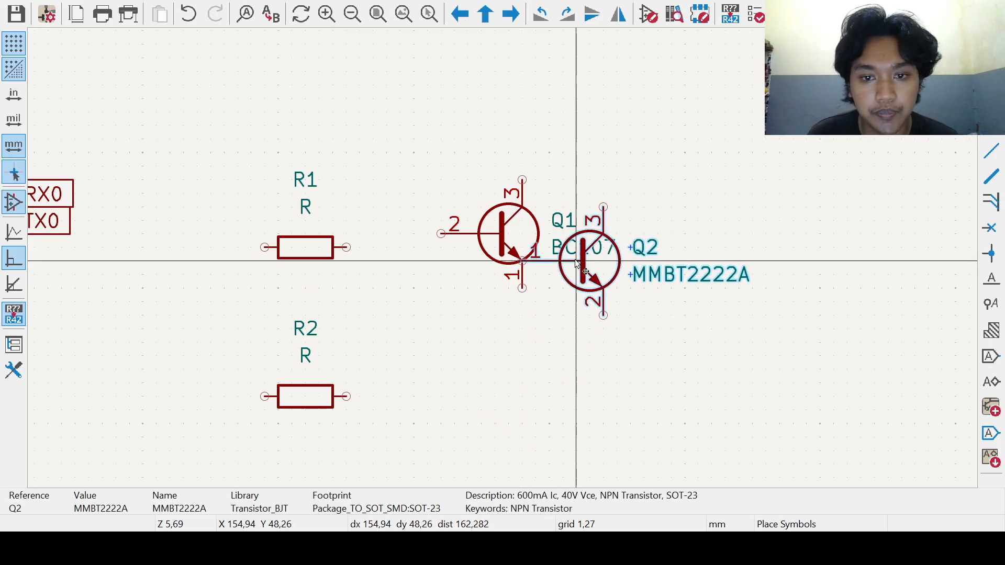
left_click(460, 168)
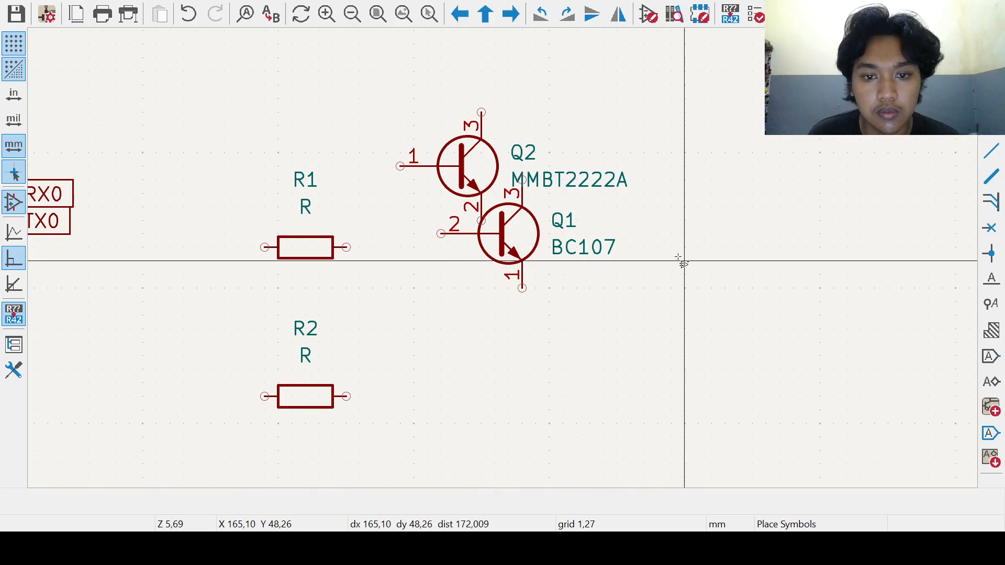
key("Escape")
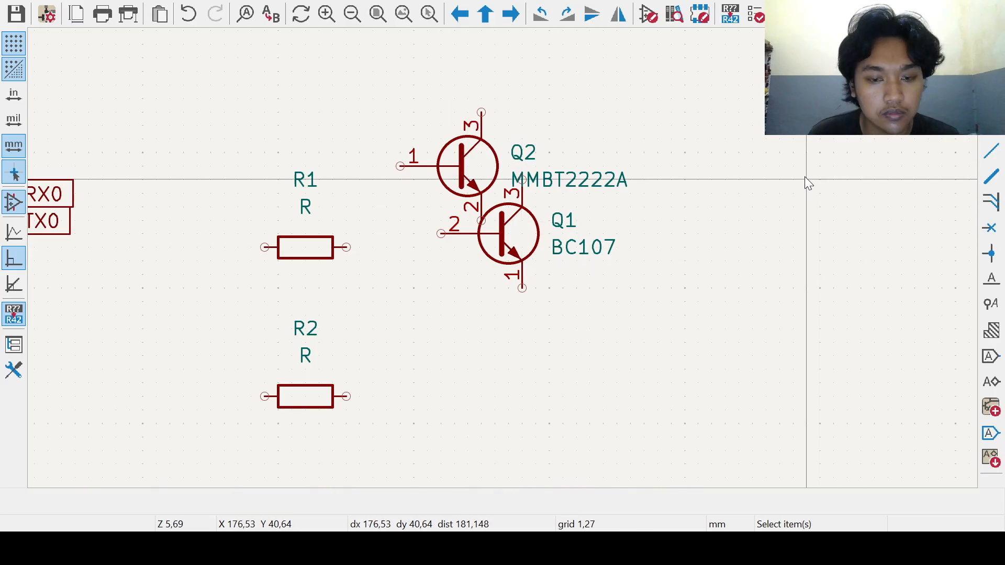
left_click(526, 257)
key("Delete")
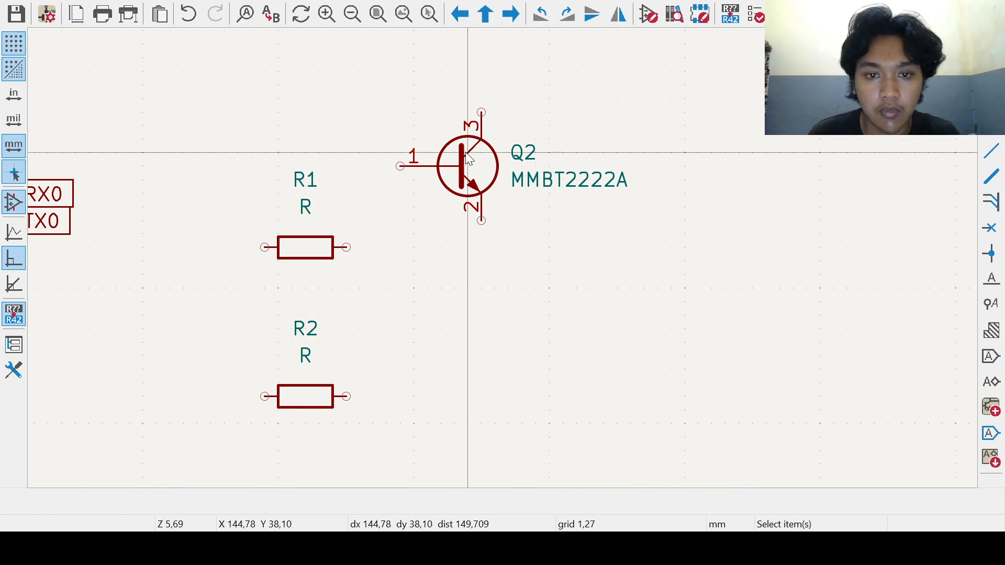
Step: Move the MMBT2222A transistor so its base pin lines up with R1, leaving space for a wire between them
left_click_drag(468, 158, 535, 331)
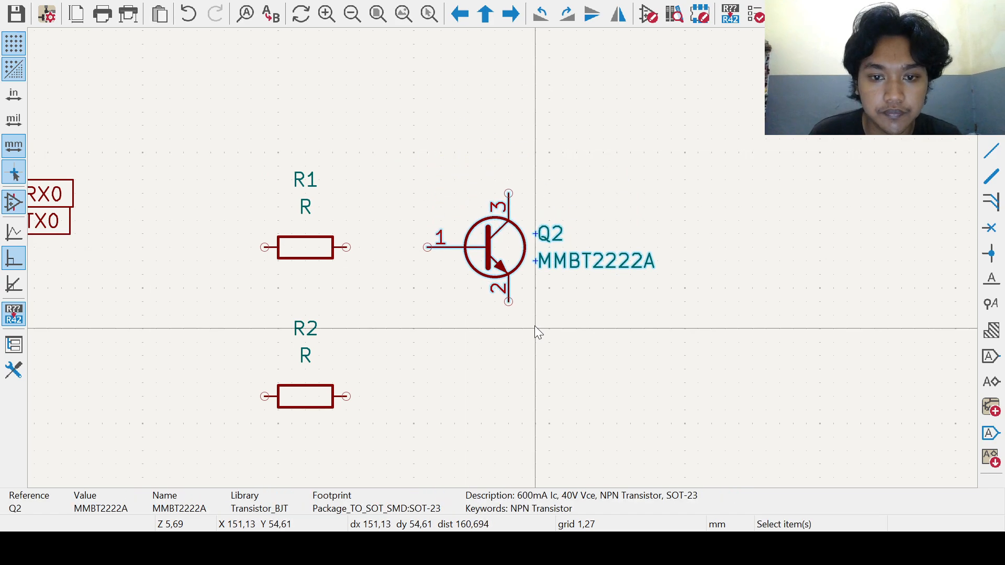
left_click(535, 329)
scroll(499, 273, "down", 2)
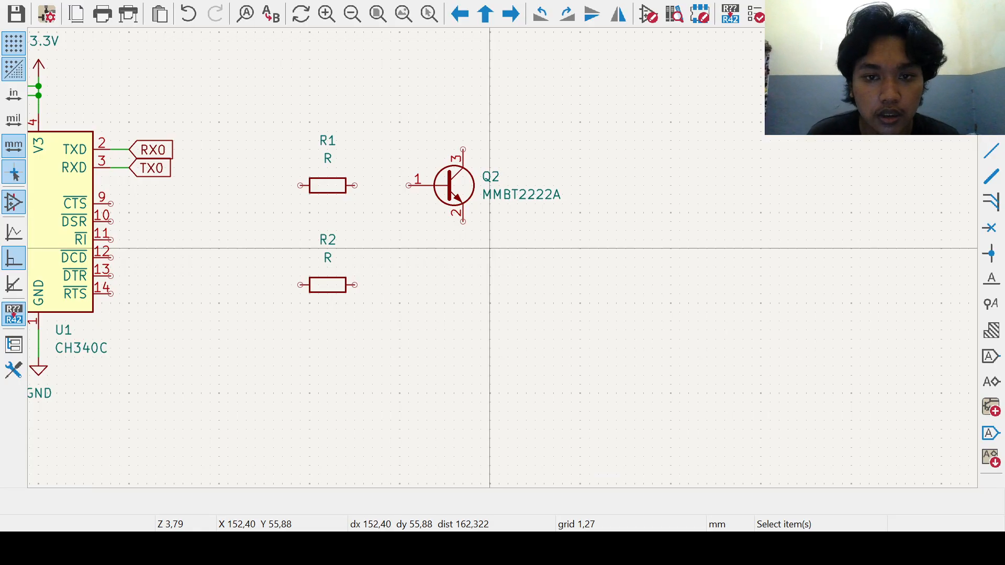
scroll(557, 294, "down", 1)
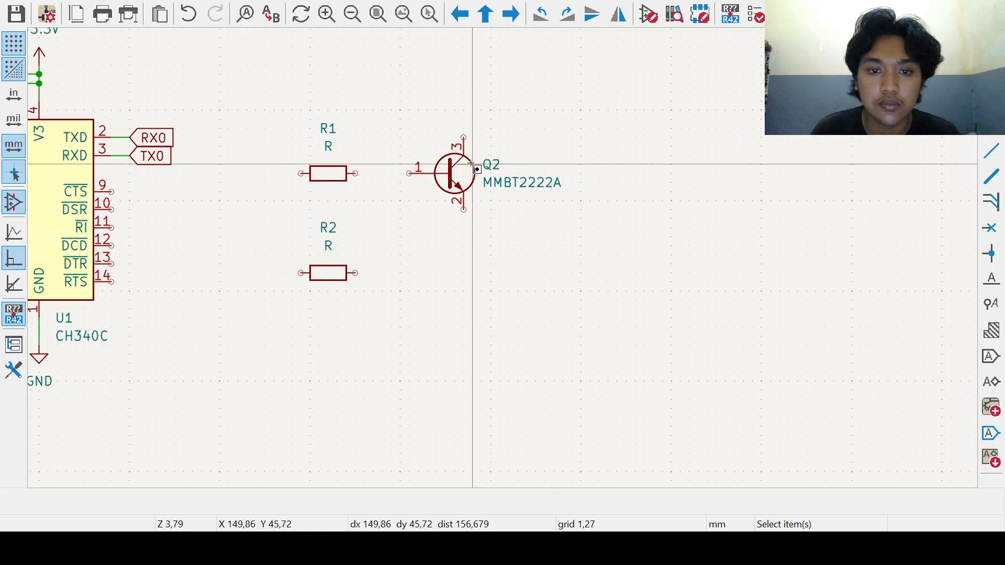
left_click(448, 180)
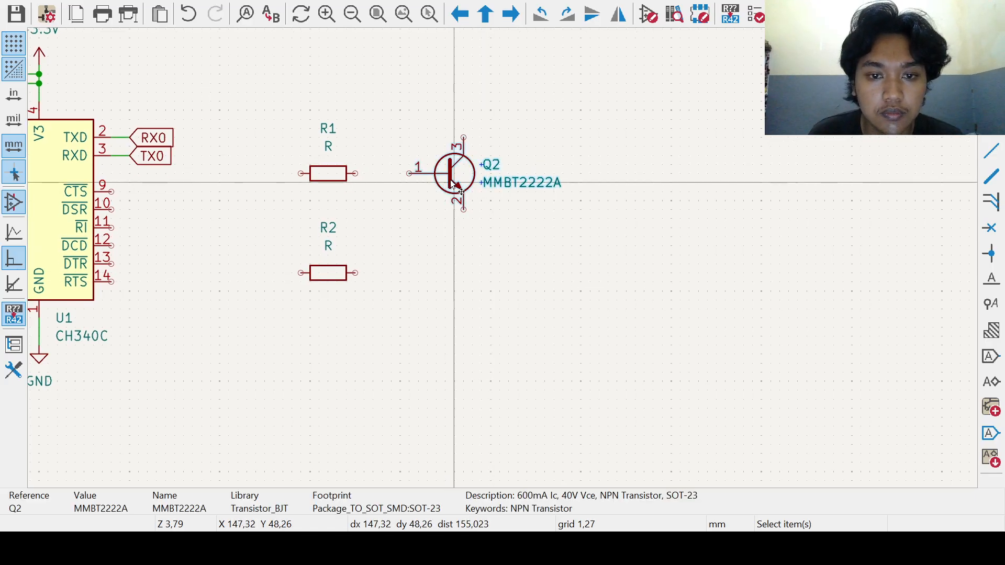
left_click_drag(453, 182, 462, 175)
left_click(451, 283)
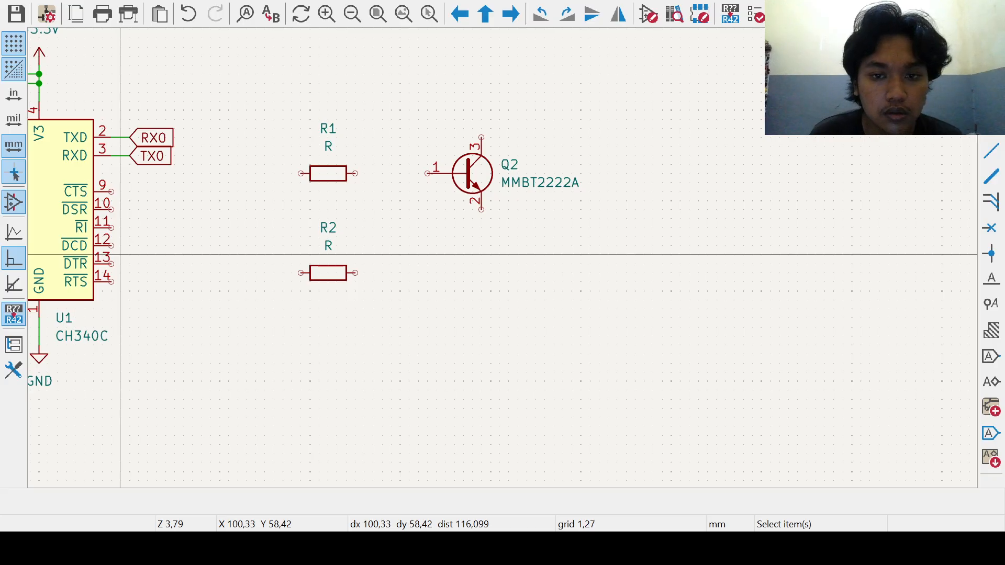
Step: Wire the CH340C's DTR pin 13 to R1, and R1's other end to the base pin 1 of the MMBT2222A
key("w")
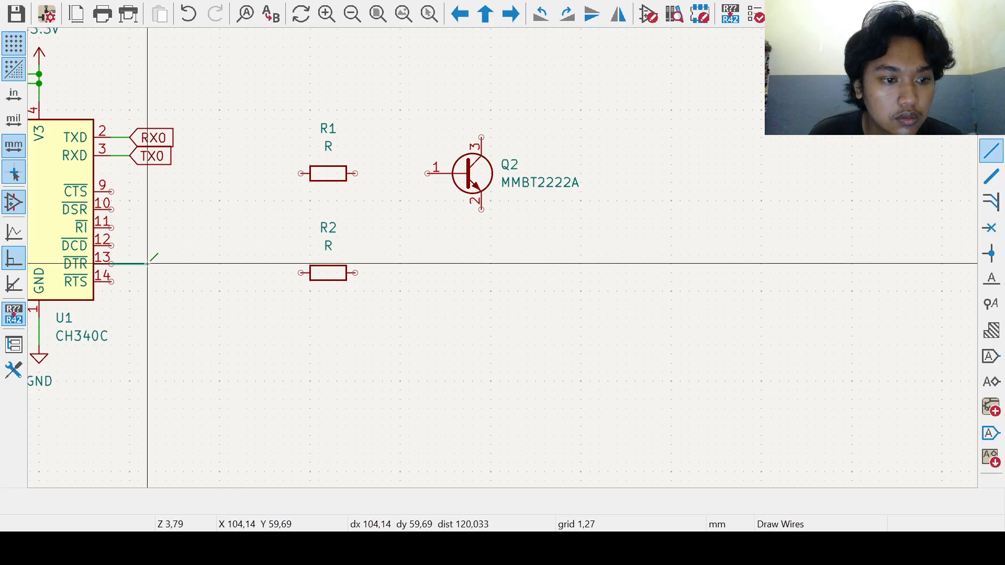
left_click(257, 182)
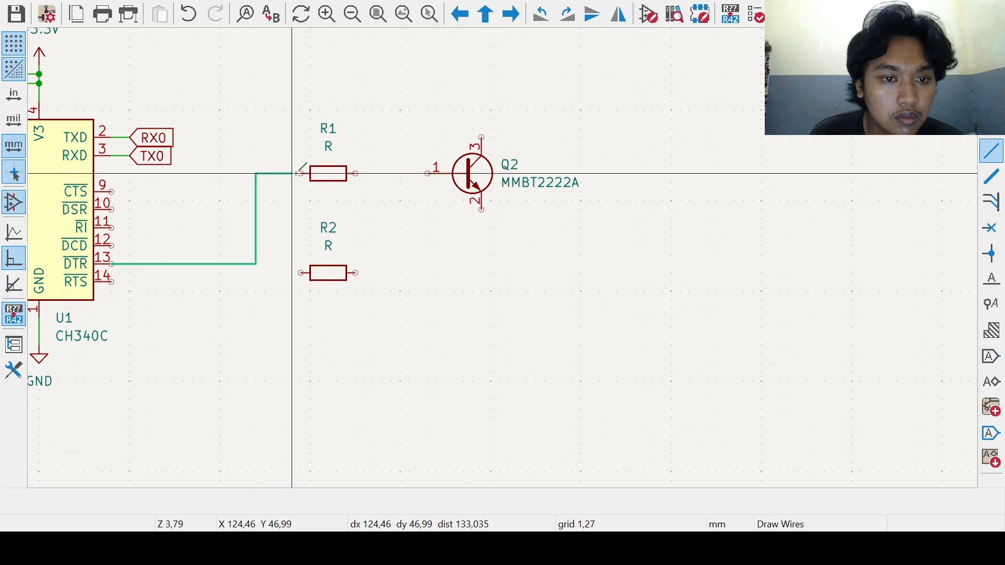
left_click(300, 174)
key("Escape")
left_click(356, 173)
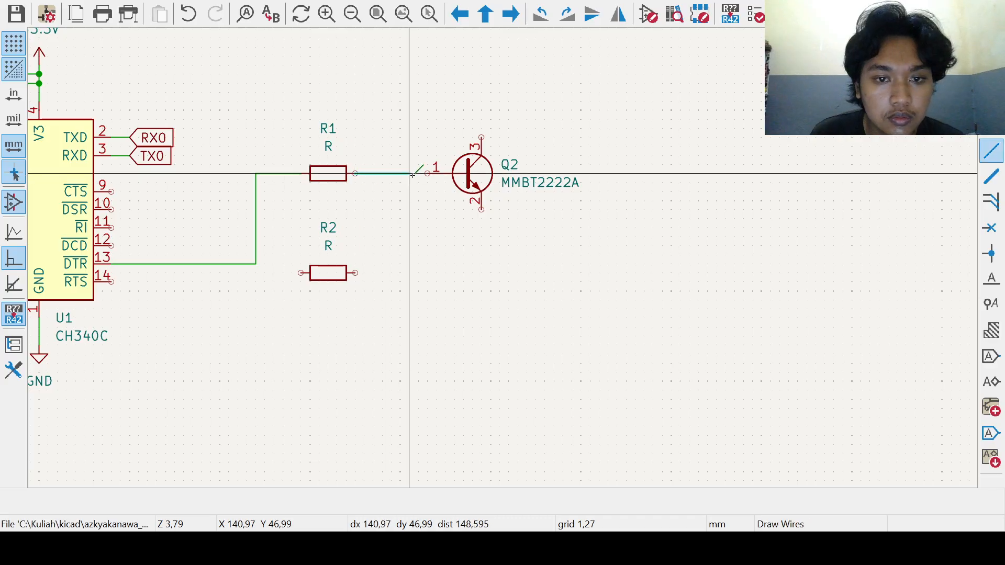
left_click(428, 174)
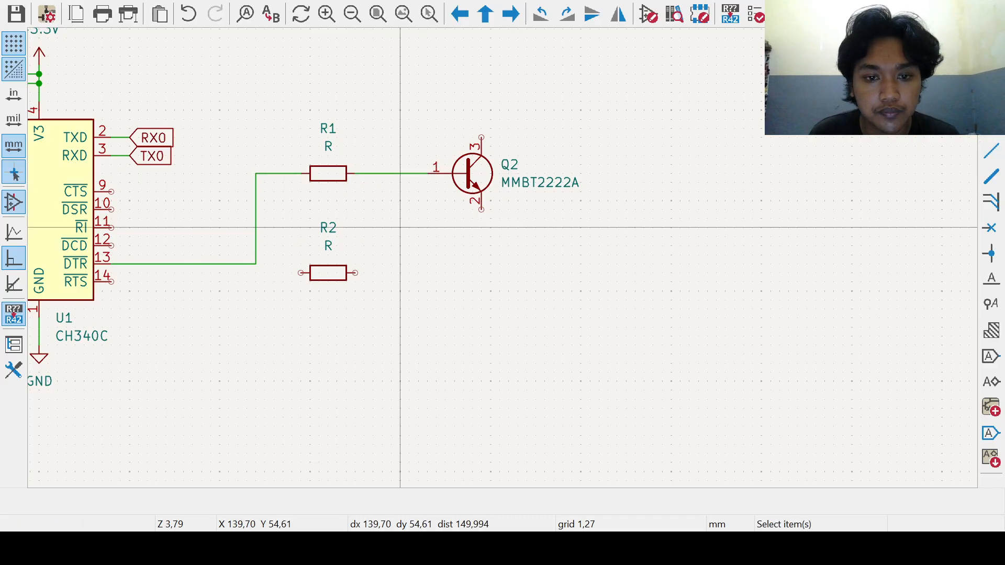
Step: Set R1's value to 10K, moving the value inside the resistor body and the reference just above it
left_click(330, 146)
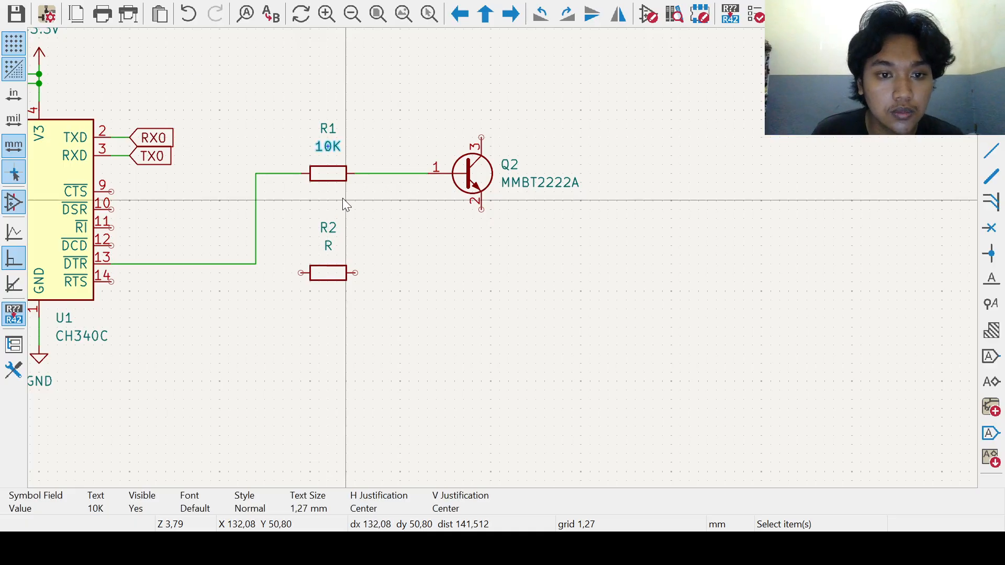
left_click_drag(333, 150, 329, 174)
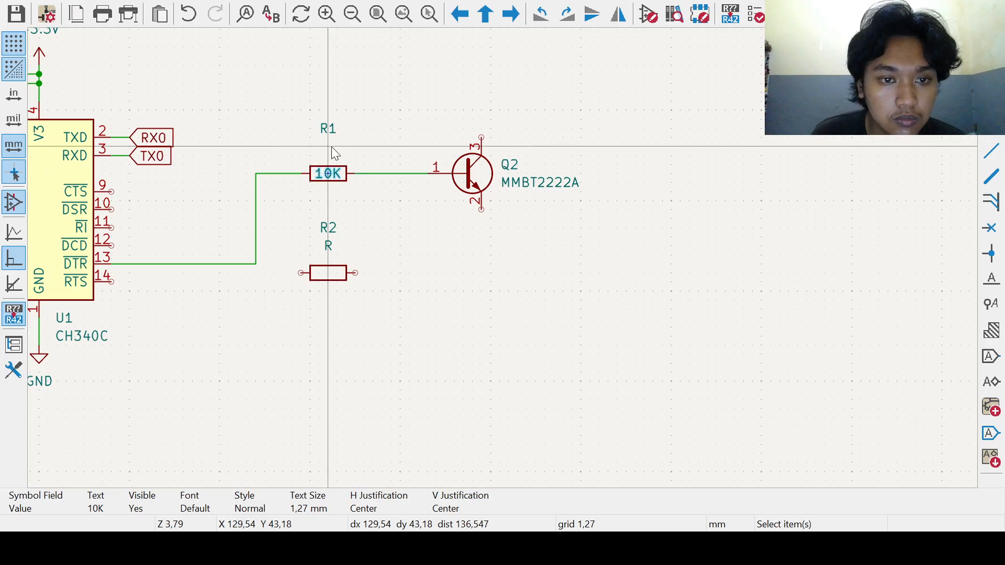
left_click(328, 130)
left_click_drag(328, 130, 330, 163)
Step: Set R2's value to 10K, moving the value inside the resistor body and the reference just above it
left_click(328, 245)
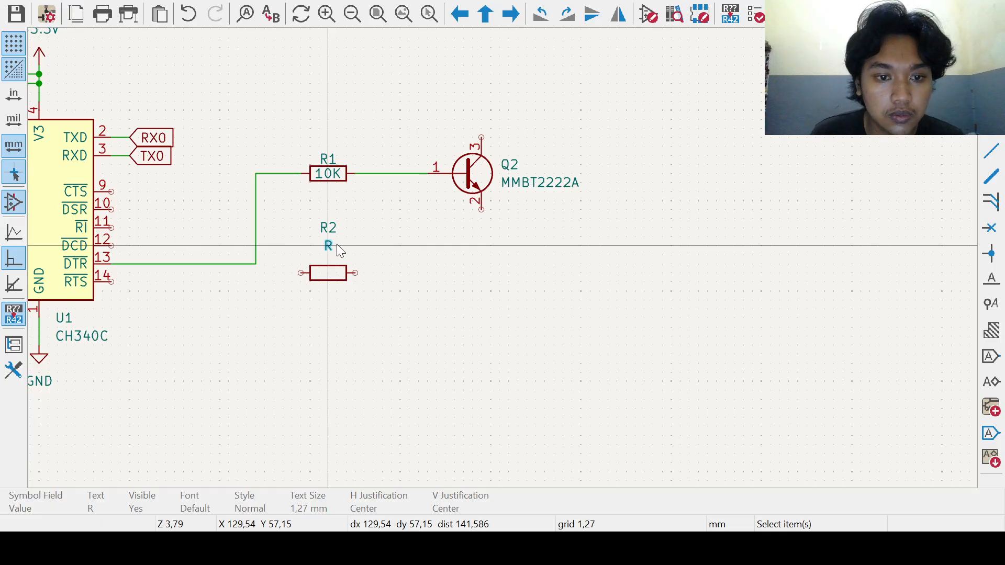
key("Return")
left_click_drag(330, 248, 330, 274)
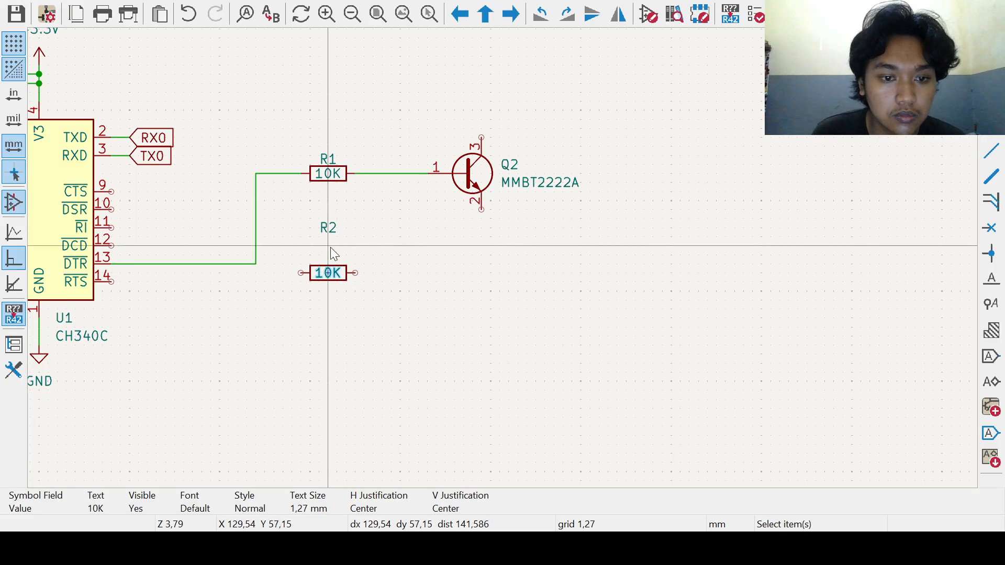
left_click(328, 227)
left_click_drag(328, 227, 330, 258)
left_click(410, 274)
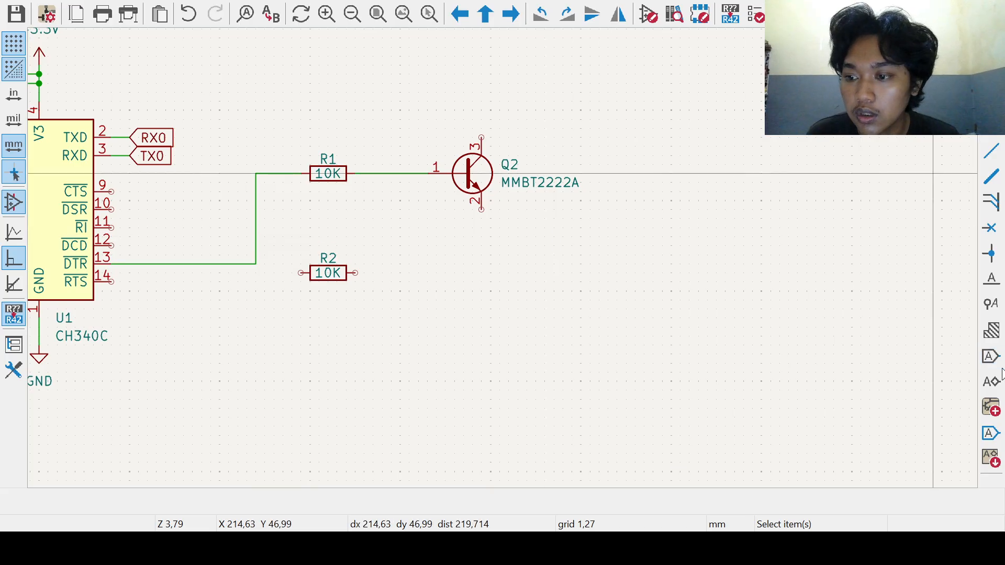
Step: Place a global label named reset beside the transistor's collector pin 3 and wire it to that pin
left_click(991, 357)
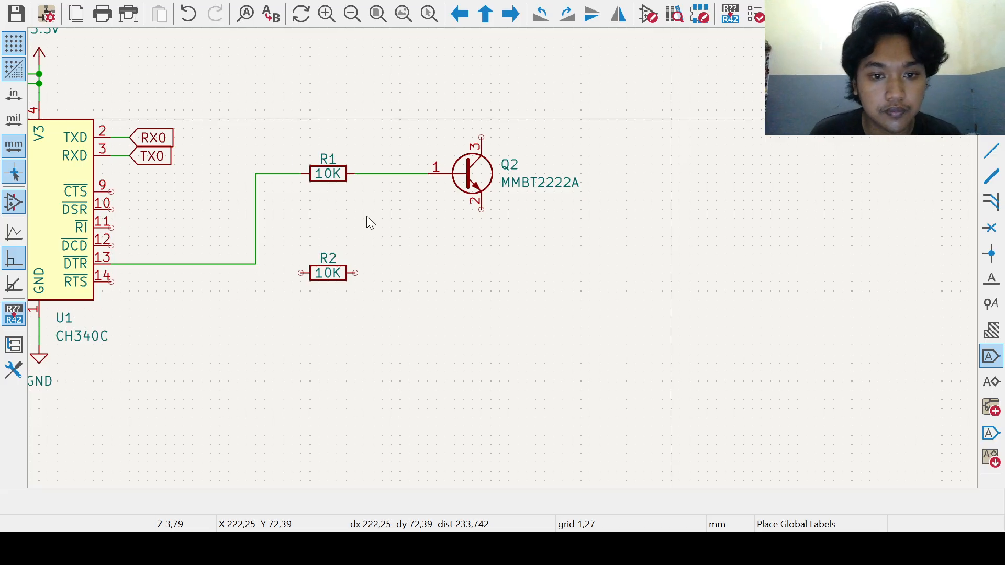
key("Return")
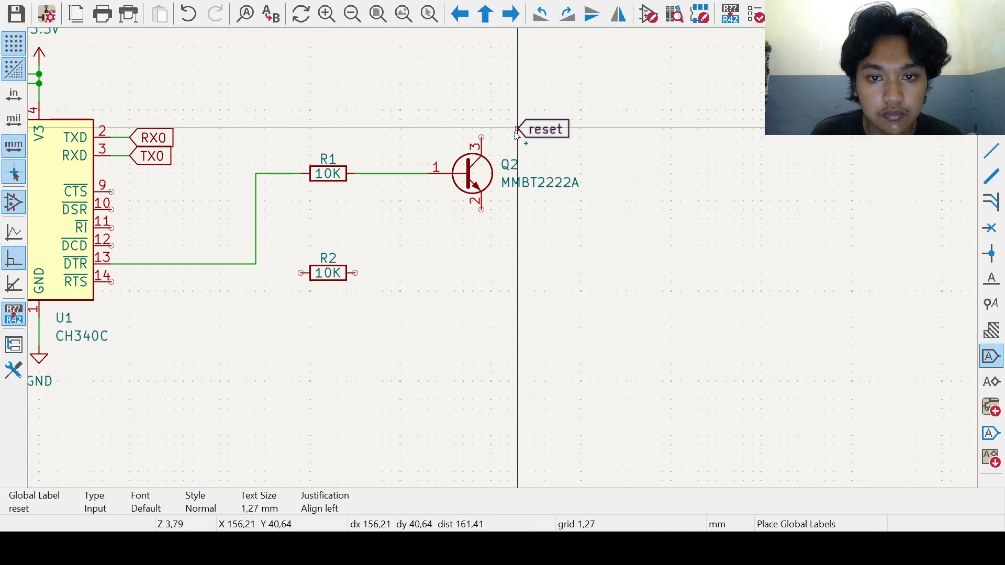
left_click(509, 137)
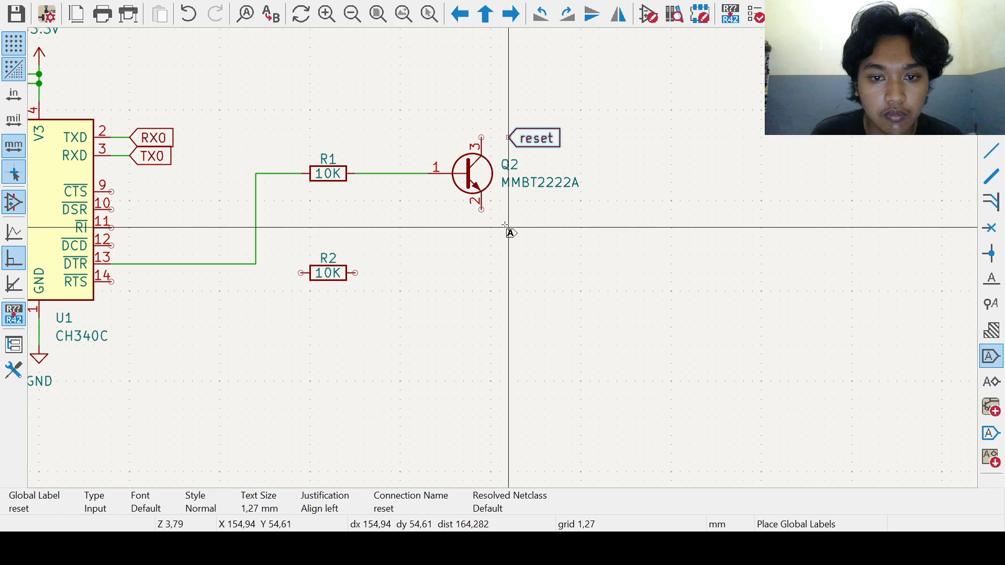
key("w")
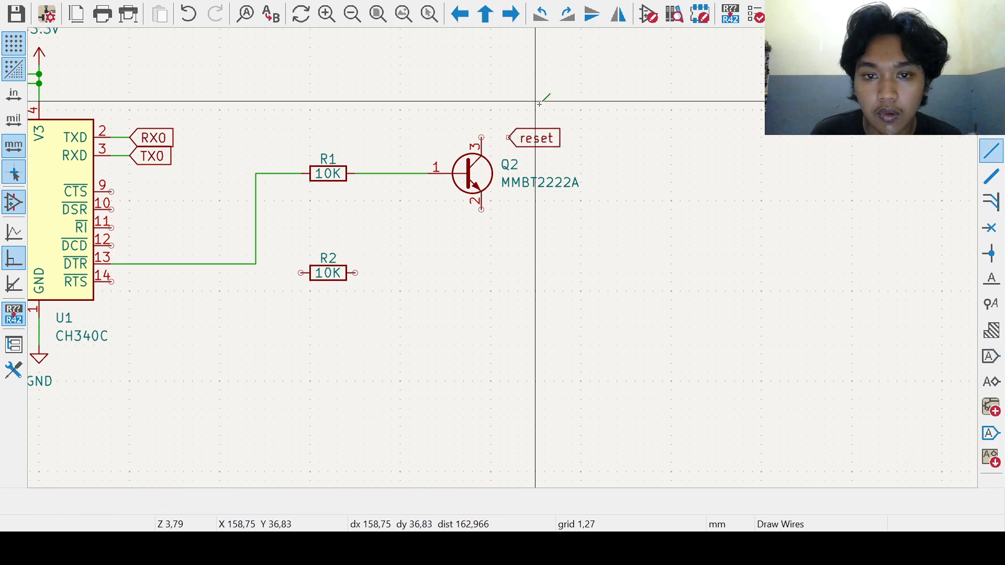
left_click(481, 137)
left_click(509, 137)
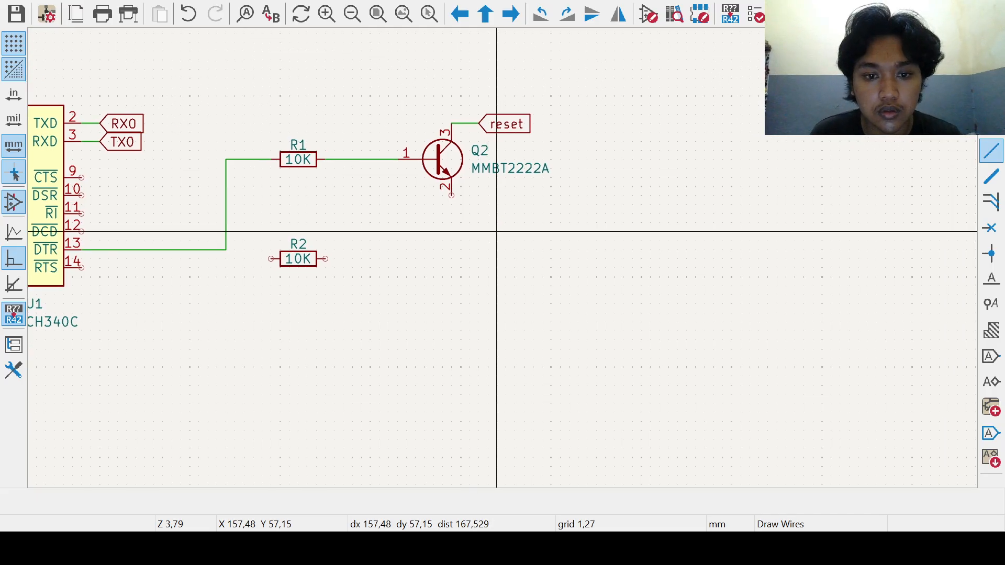
middle_click_drag(451, 276, 538, 199)
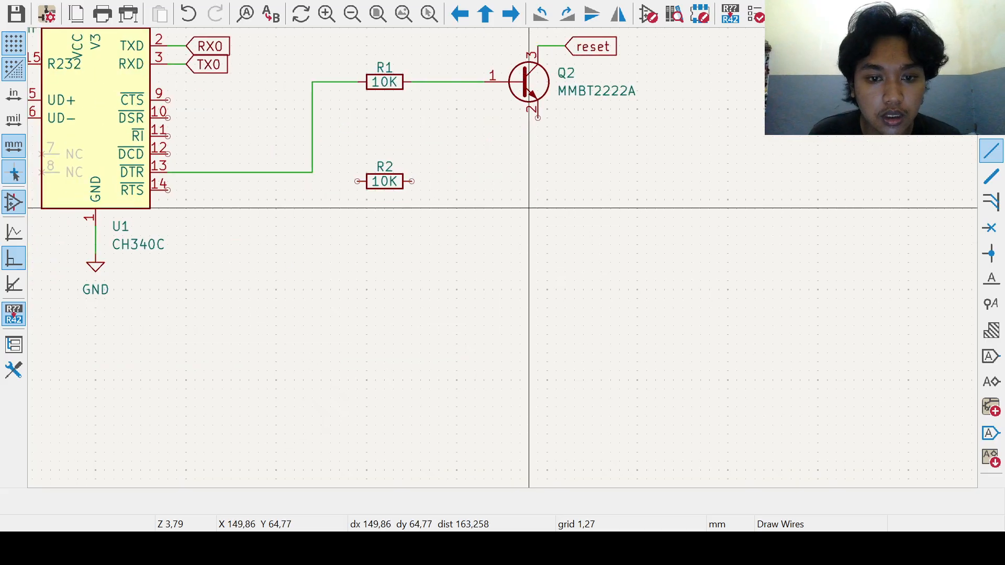
left_click(167, 189)
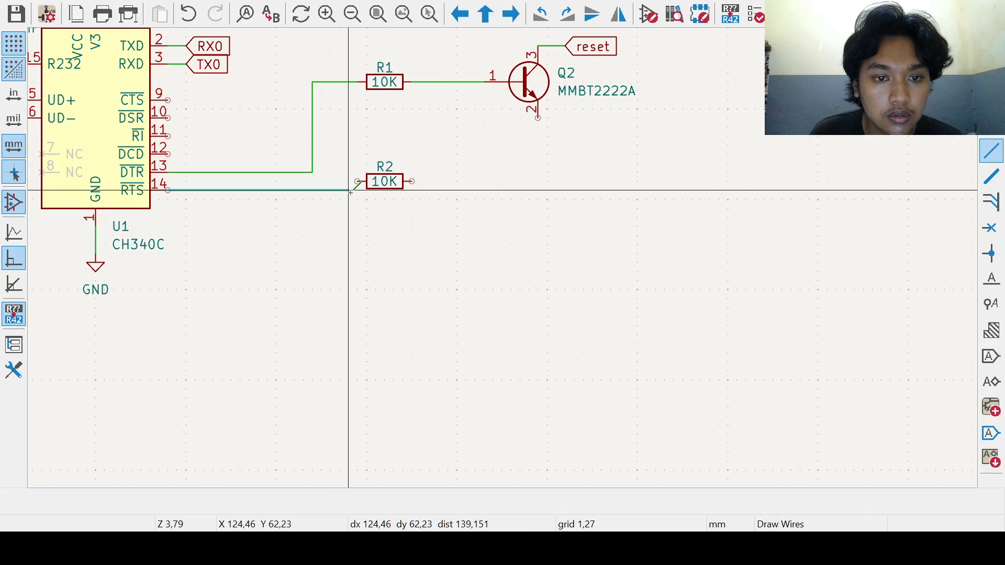
key("Escape")
key("Escape")
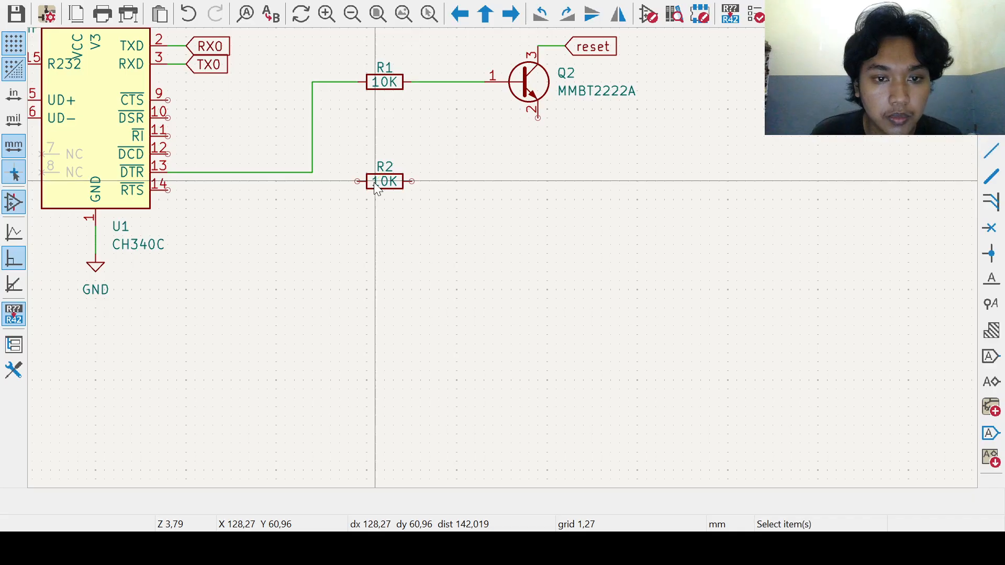
Step: Move R2 with its texts down one grid step to line up with the CH340C's RTS pin 14
left_click(379, 183)
left_click_drag(349, 142, 411, 191)
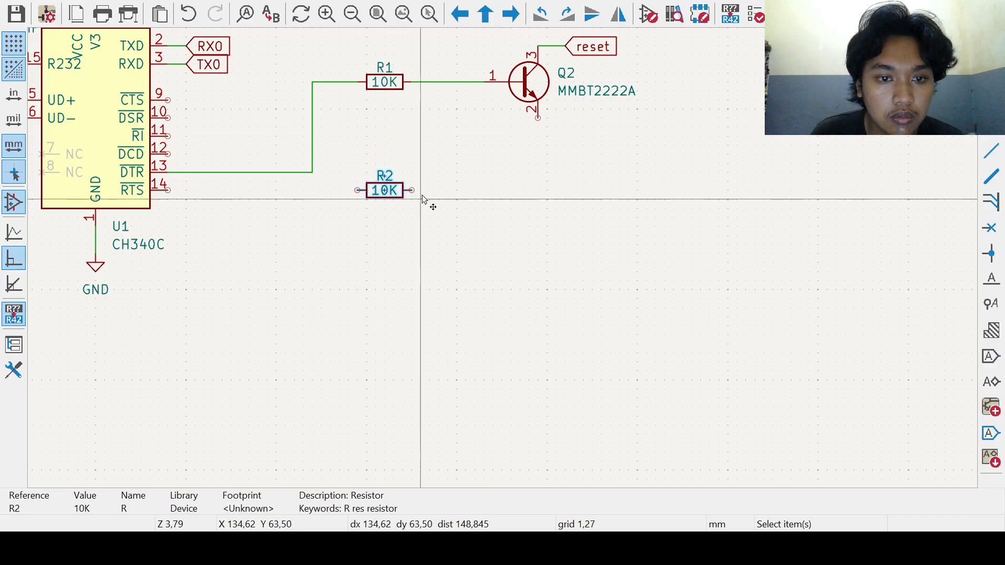
Step: Wire the CH340C's RTS pin 14 to the near end of R2
left_click(422, 199)
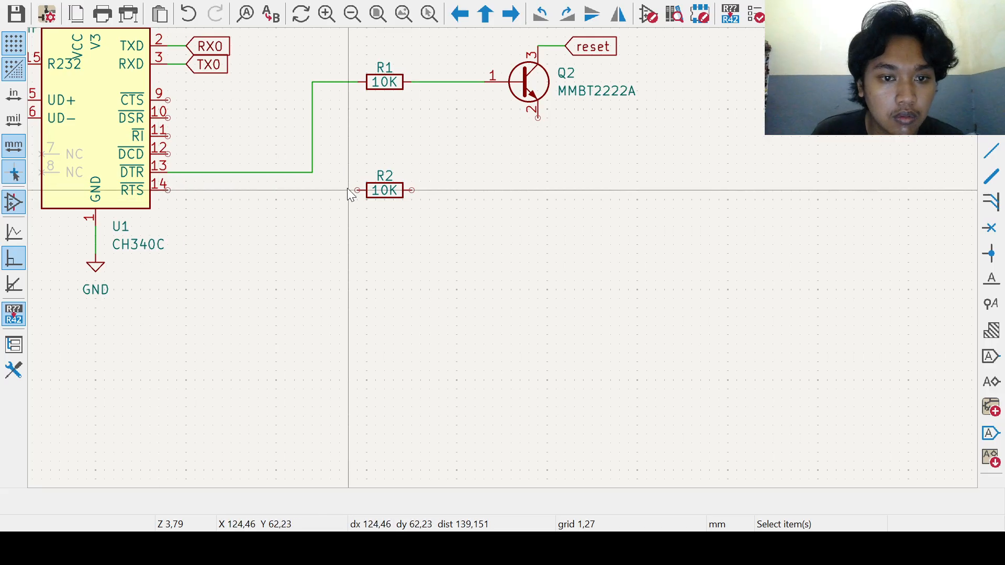
key("w")
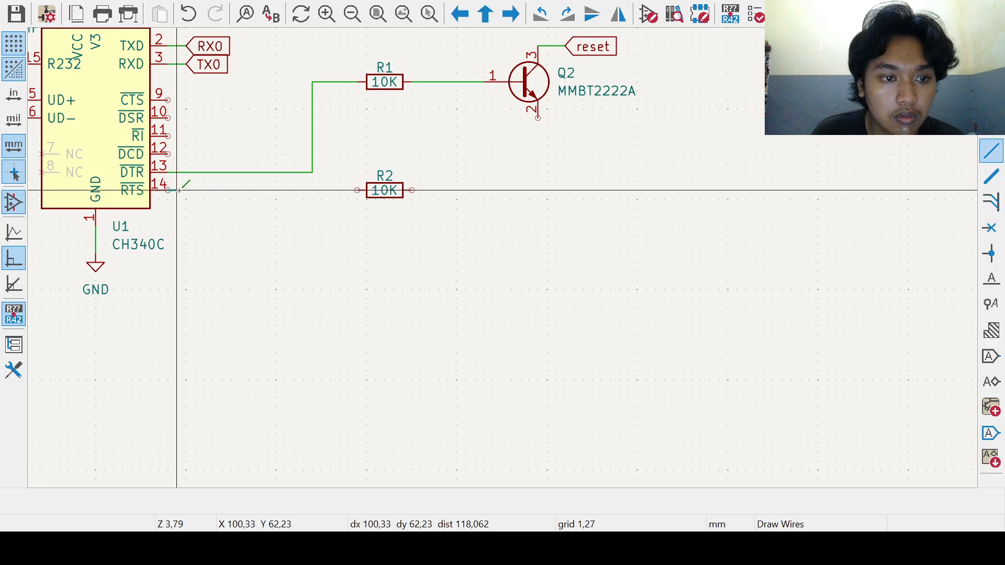
left_click(358, 191)
Step: Duplicate transistor Q2 and place the copy directly below it, with its base in line with R2
middle_click_drag(492, 190, 424, 228)
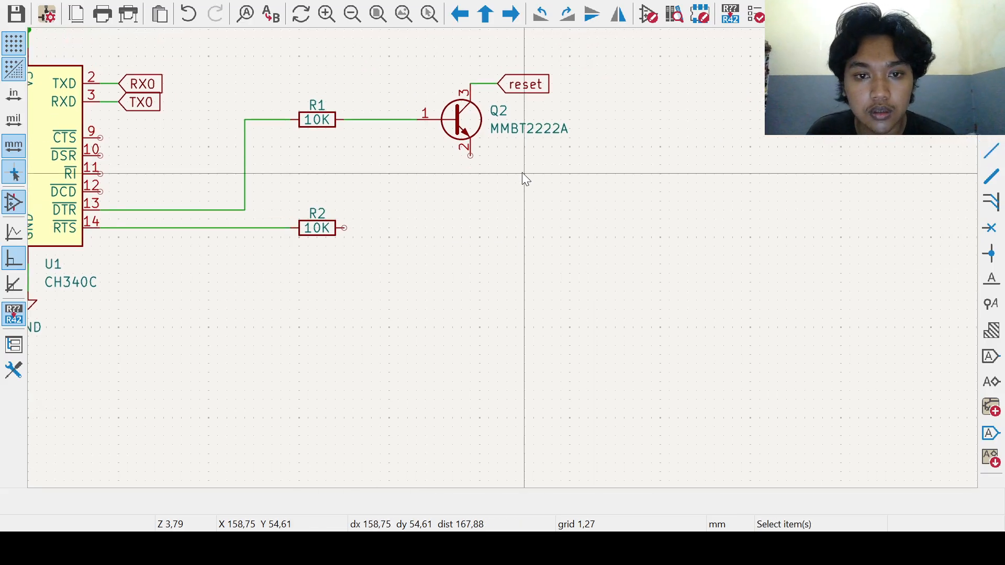
left_click(453, 121)
left_click_drag(479, 156, 481, 158)
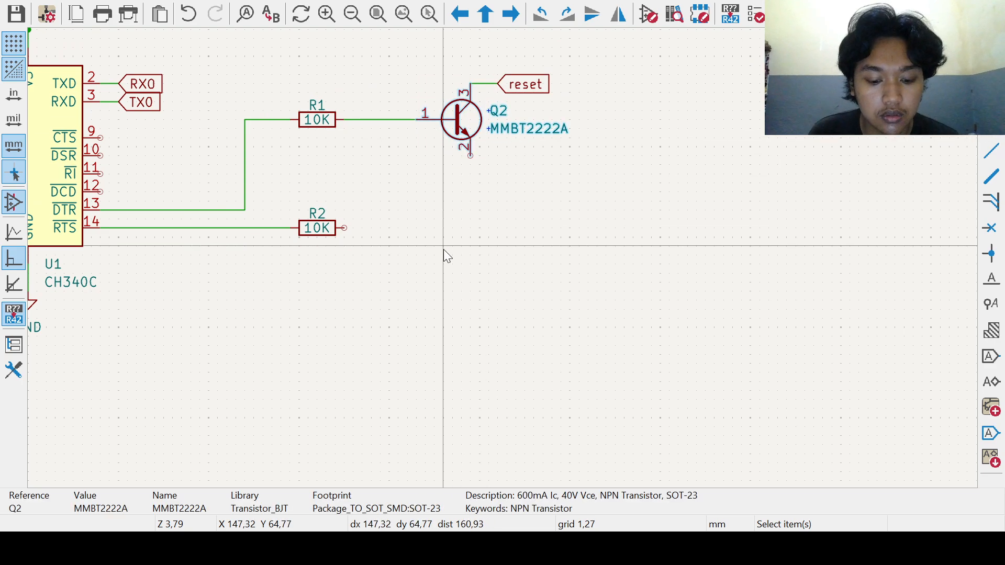
key("ctrl+d")
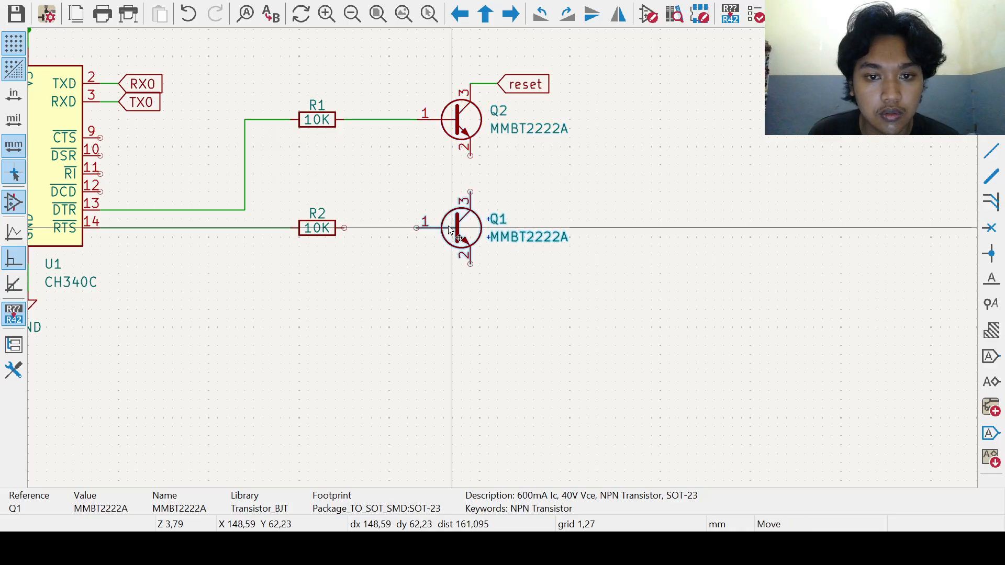
left_click(463, 238)
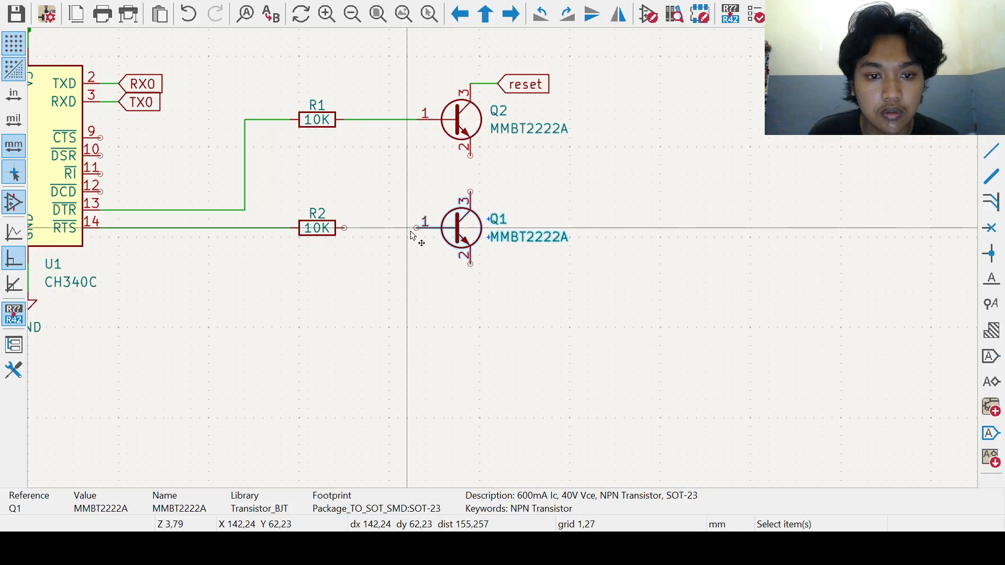
Step: Wire R2's free end to base pin 1 of the duplicated transistor
key("w")
left_click(344, 228)
left_click(417, 228)
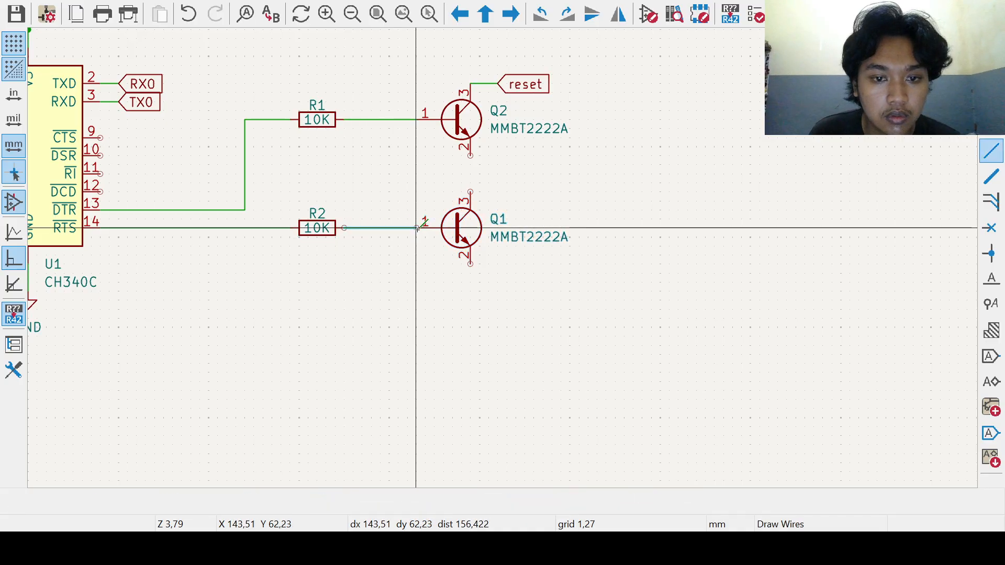
key("Escape")
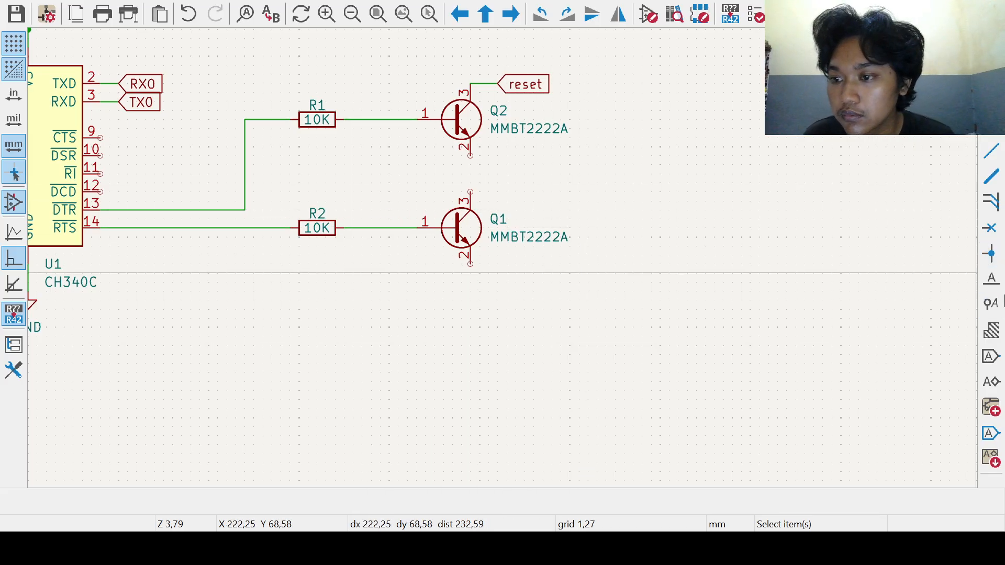
Step: Place a global label named BOOT beside Q1's collector pin 3 and wire it to that pin
left_click(991, 357)
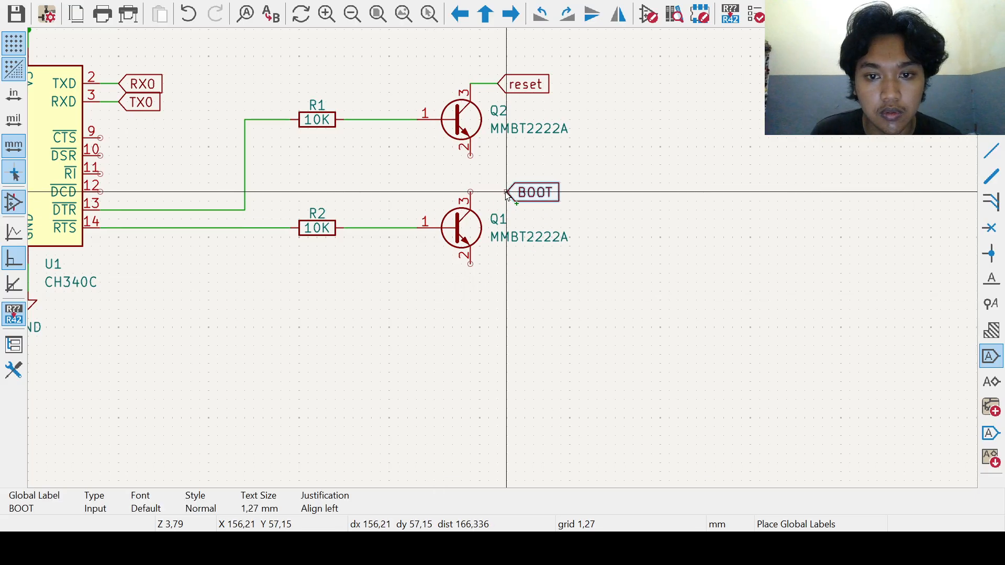
left_click(505, 191)
left_click(990, 151)
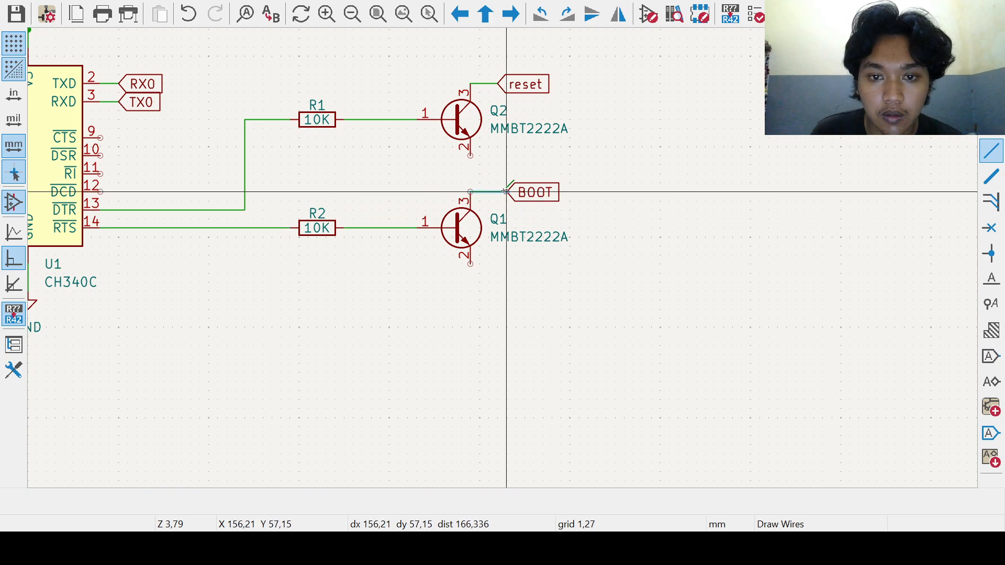
key("Escape")
Step: Rename the reset global label on Q2's collector as RESET
double_click(516, 85)
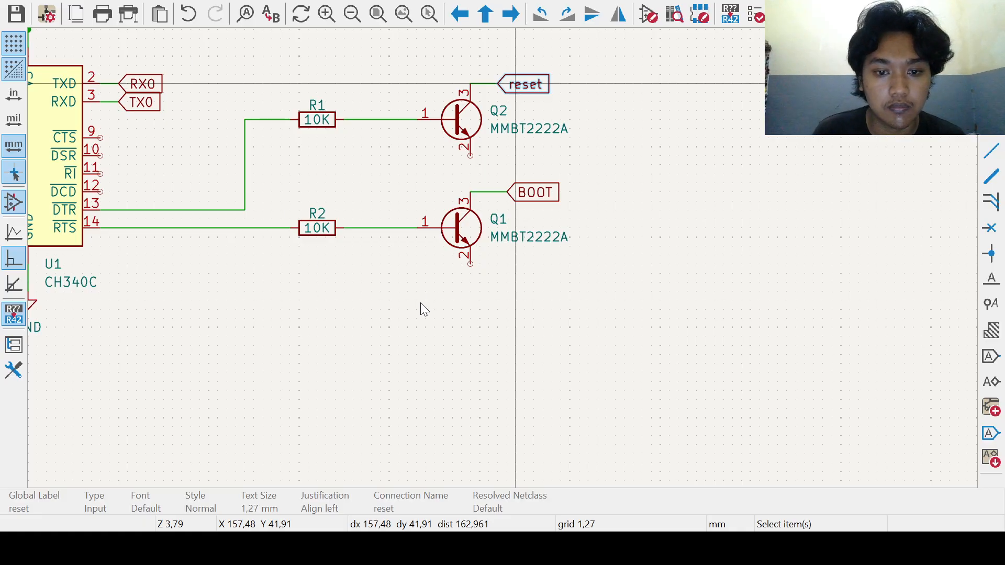
left_click(469, 302)
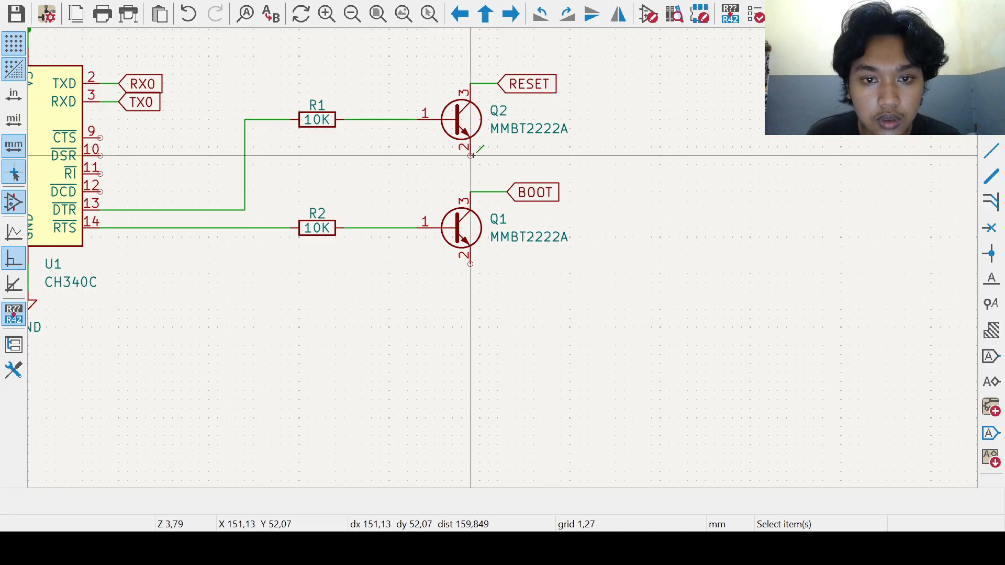
Step: Cross-wire the emitters: Q2's pin 2 to the RTS line before R2, and Q1's pin 2 to the DTR line
key("w")
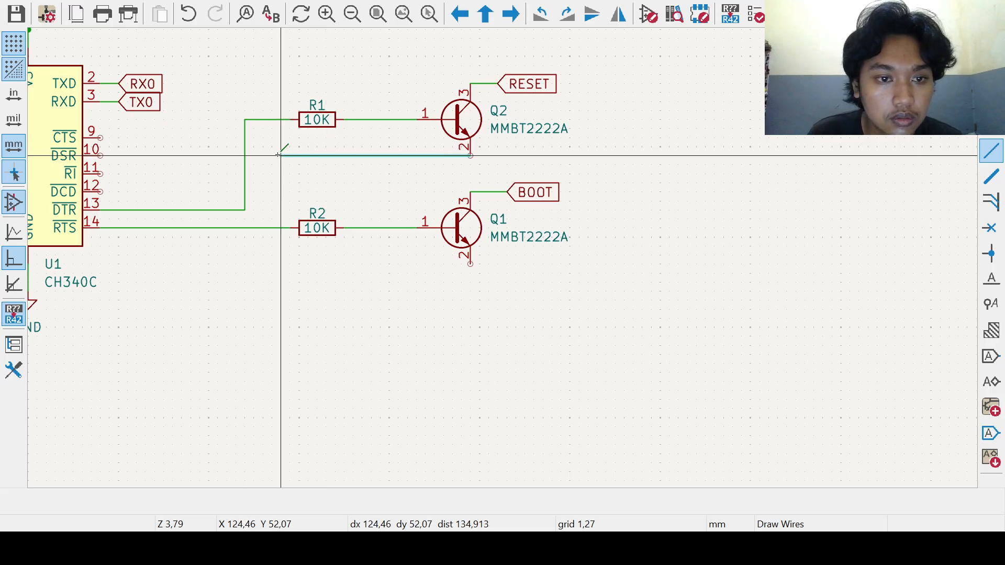
left_click(272, 228)
key("Escape")
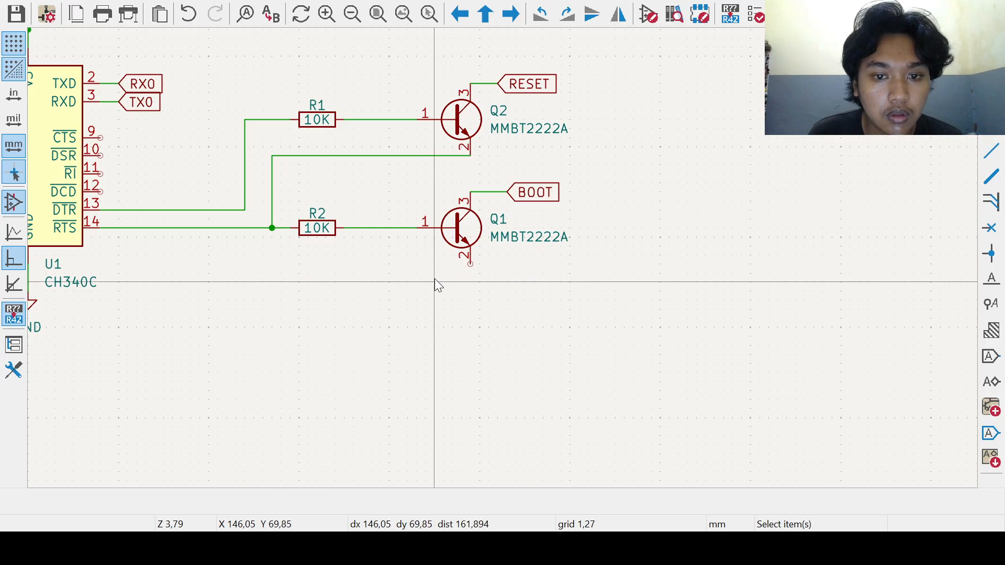
left_click(469, 265)
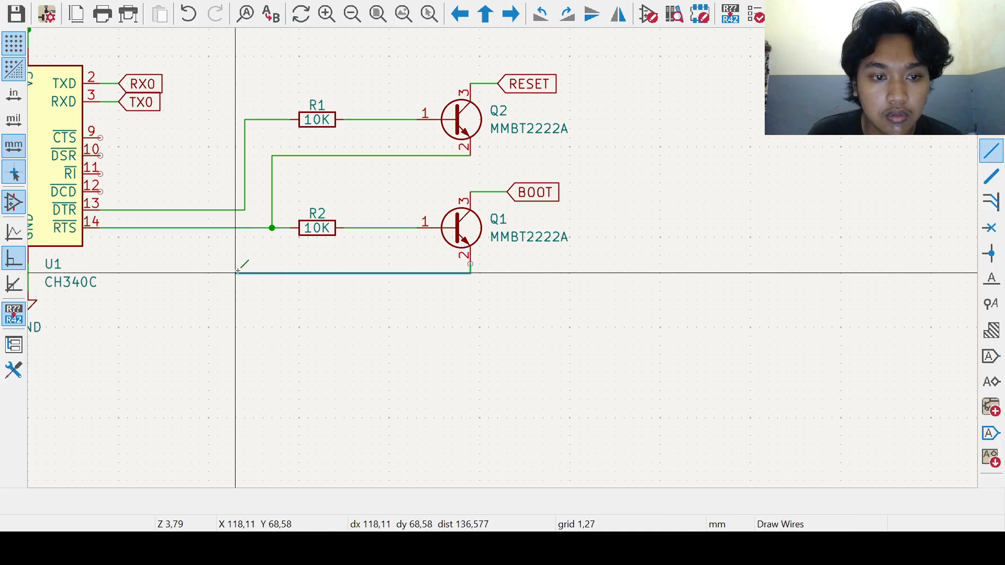
left_click(217, 210)
key("Escape")
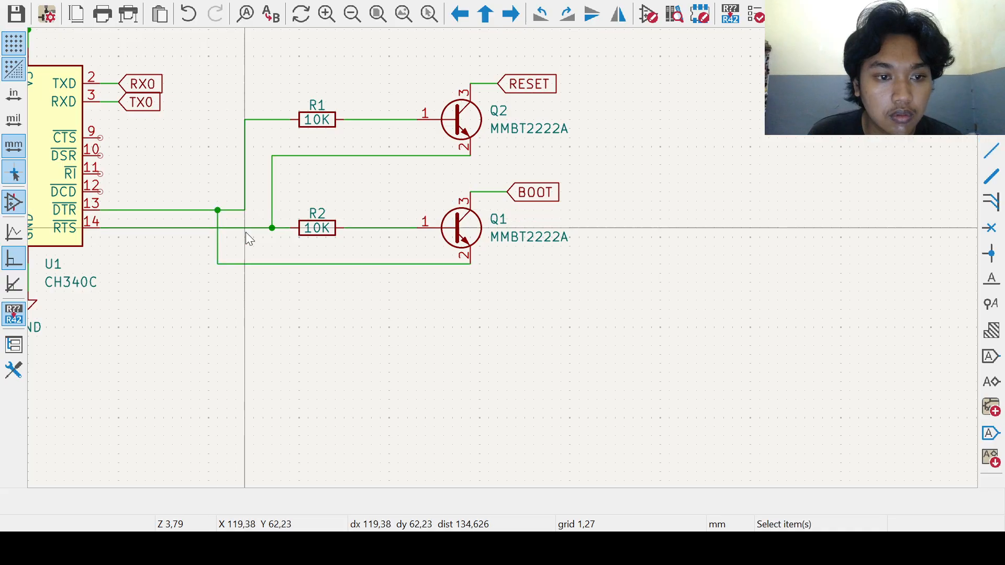
Step: Move the whole CH340C circuit, with C1, resistors, transistors and labels, left toward the USB_B connector
middle_click_drag(351, 290, 240, 291)
scroll(288, 292, "down", 1)
middle_click_drag(668, 301, 630, 331)
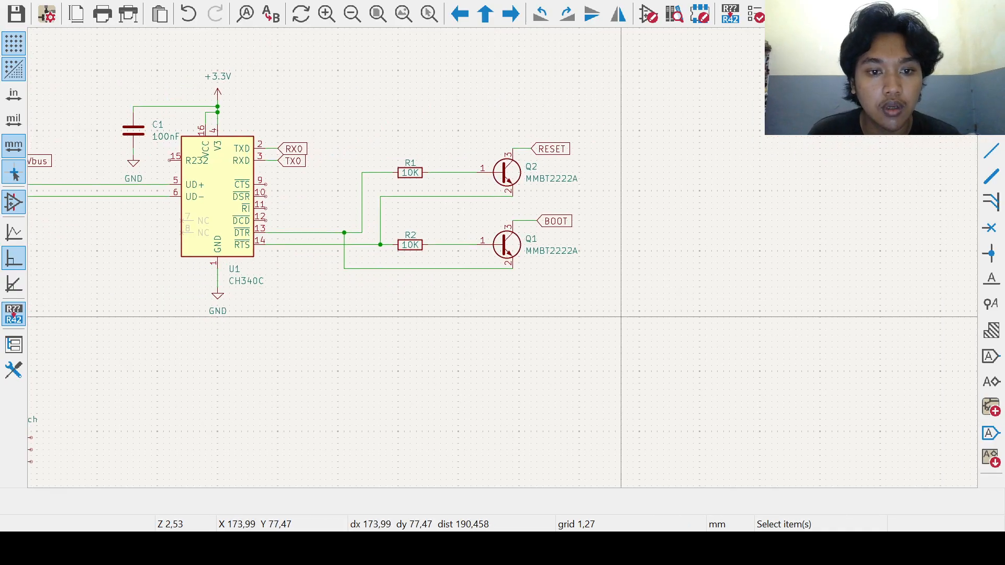
middle_click_drag(651, 276, 558, 326)
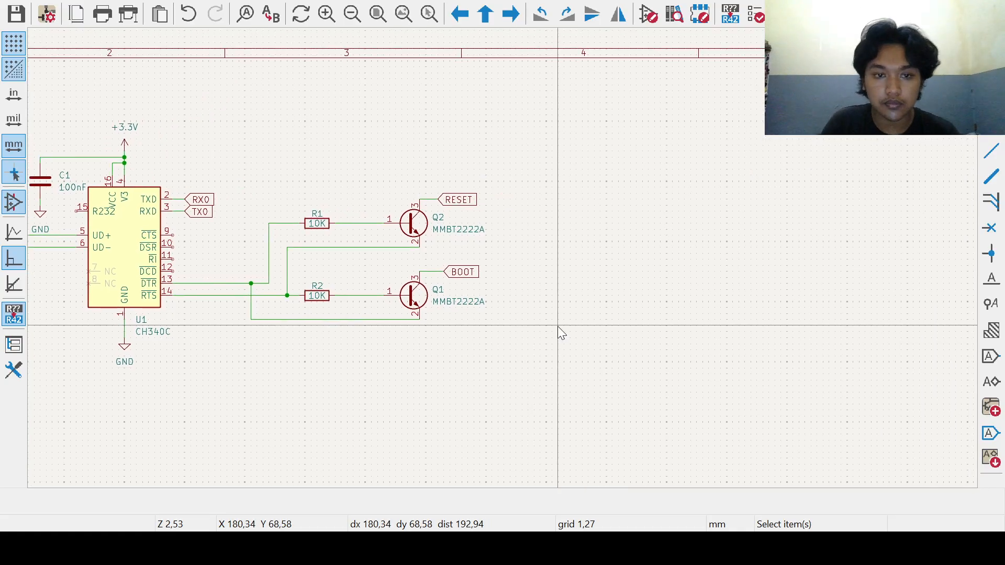
scroll(557, 325, "down", 1)
middle_click_drag(407, 281, 445, 298)
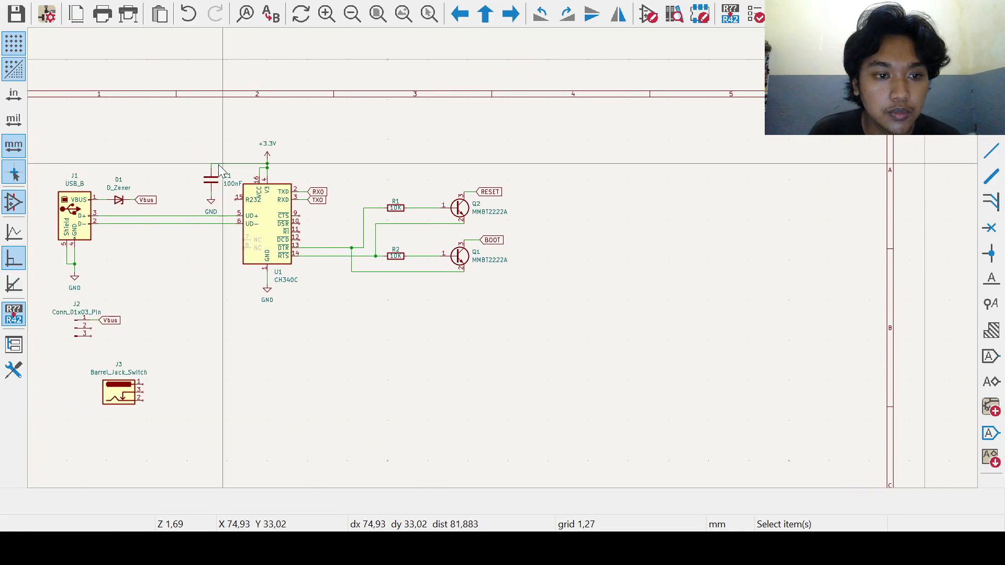
left_click_drag(178, 136, 390, 235)
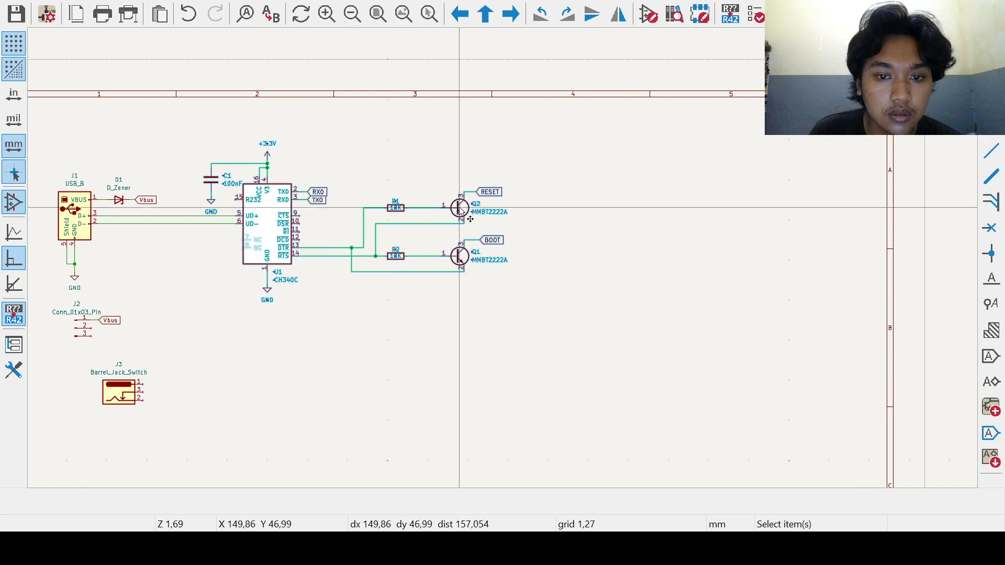
left_click_drag(459, 207, 427, 208)
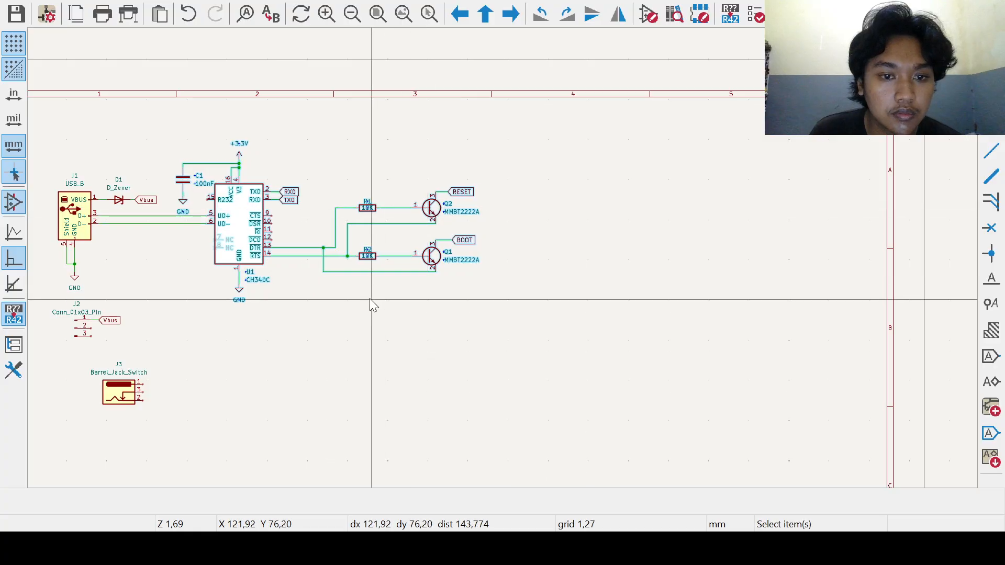
left_click(371, 300)
Step: Move the R1/R2 and Q1/Q2 auto-reset section with its wires and labels left, closer to the CH340C
left_click_drag(339, 176, 484, 307)
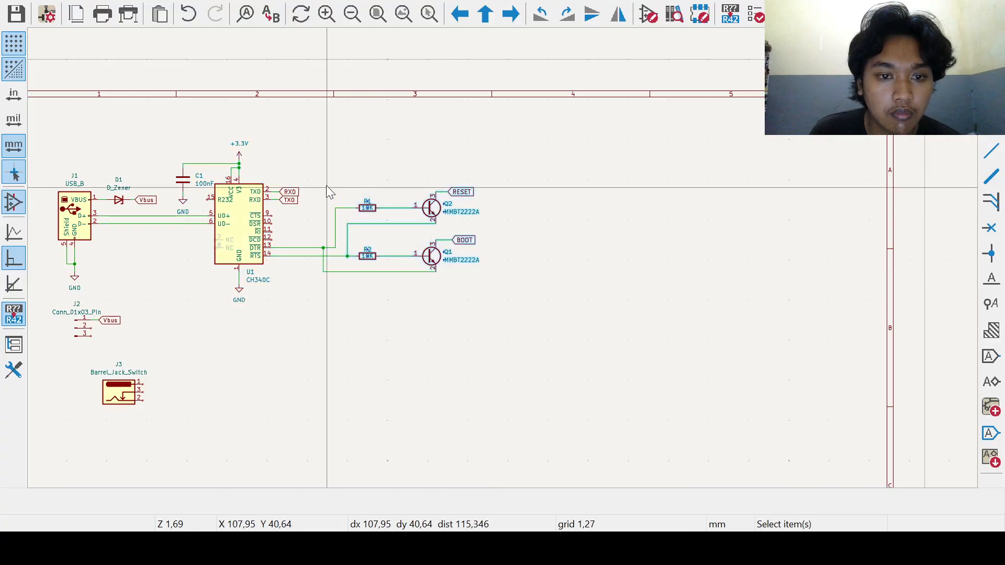
left_click_drag(314, 165, 494, 333)
left_click_drag(437, 209, 396, 214)
Step: Move the complete USB_B, CH340C and auto-reset circuit up, closer to the sheet's top border
middle_click_drag(494, 287, 703, 305)
left_click_drag(285, 142, 741, 319)
left_click_drag(465, 252, 464, 215)
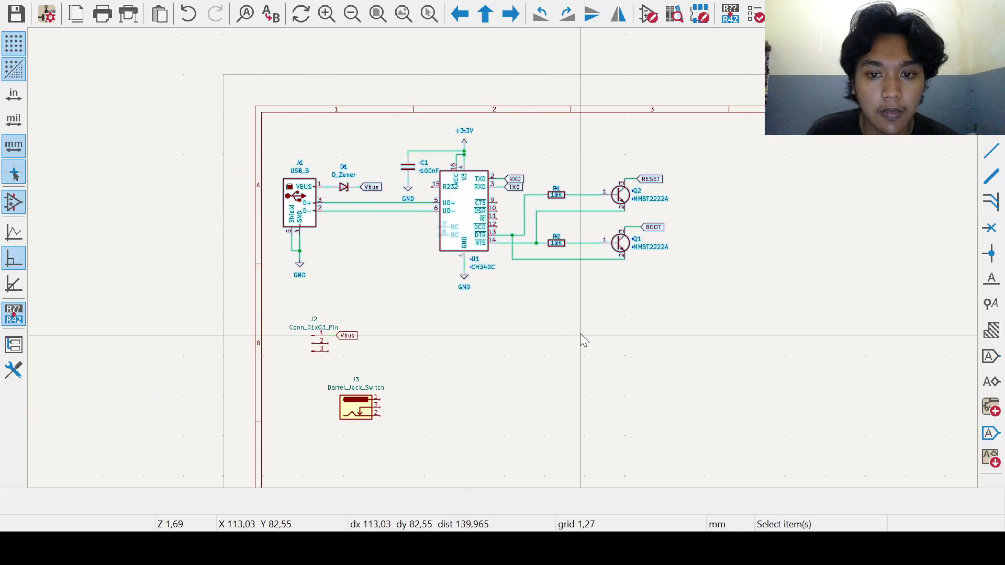
middle_click_drag(698, 341, 595, 360)
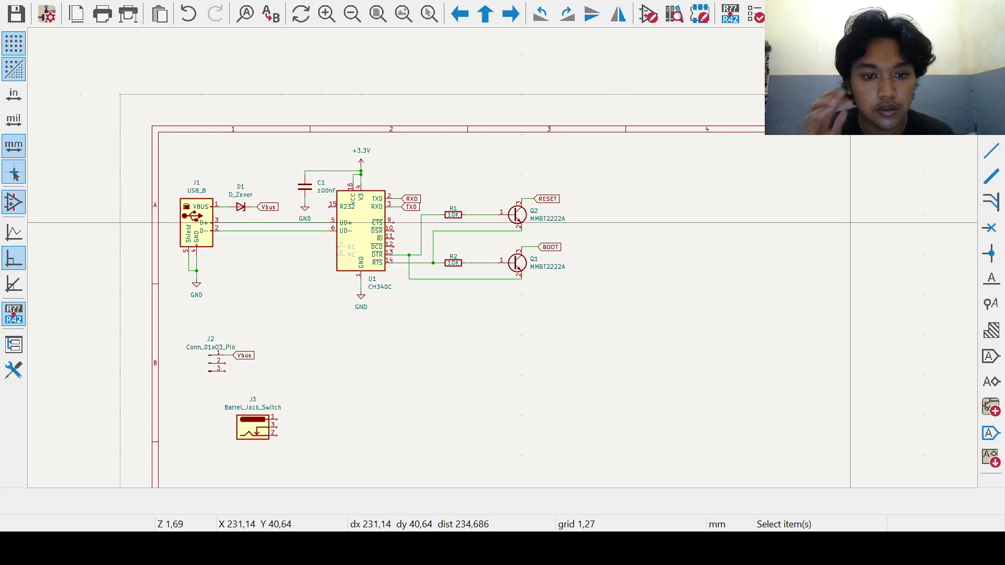
Step: Move the Barrel_Jack_Switch J3 up and to the left, directly beneath connector J2
scroll(286, 403, "up", 3)
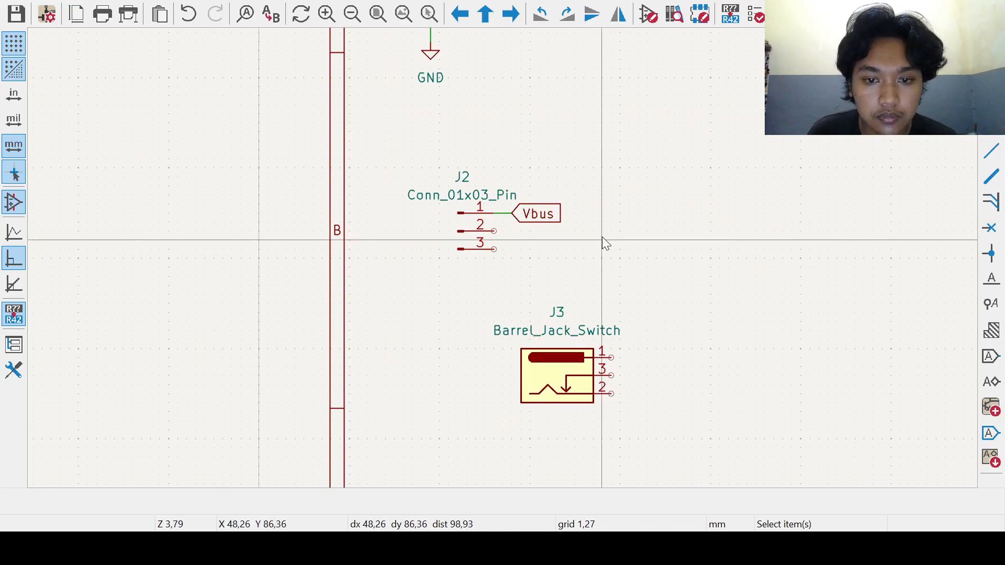
middle_click_drag(628, 203, 569, 285)
scroll(569, 284, "down", 1)
middle_click_drag(503, 258, 478, 316)
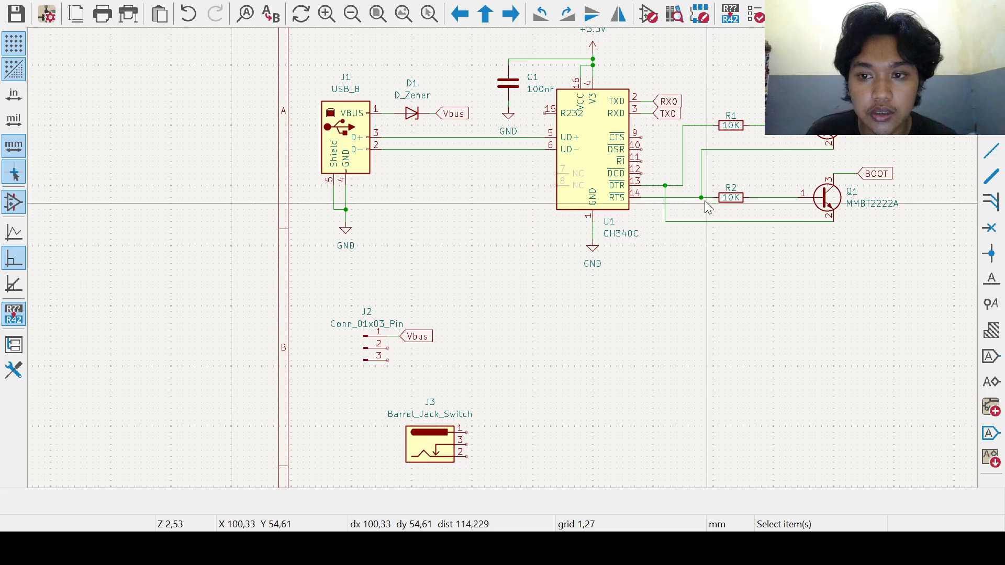
middle_click_drag(721, 276, 667, 312)
middle_click_drag(520, 340, 550, 319)
middle_click_drag(452, 347, 470, 310)
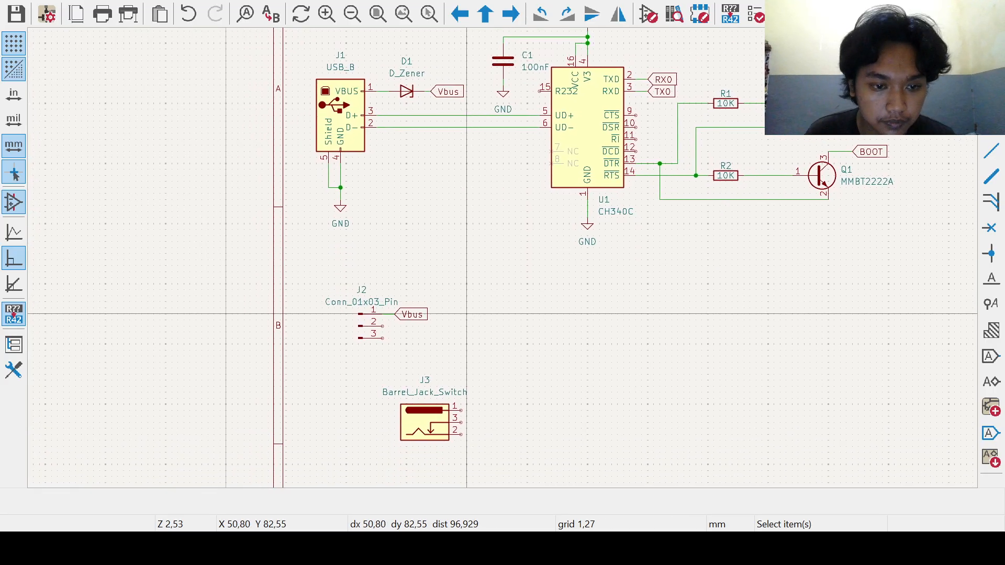
left_click_drag(370, 375, 360, 420)
Step: Move connector J2 with its Vbus label up and left, under the USB connector's GND symbol
left_click_drag(305, 242, 396, 339)
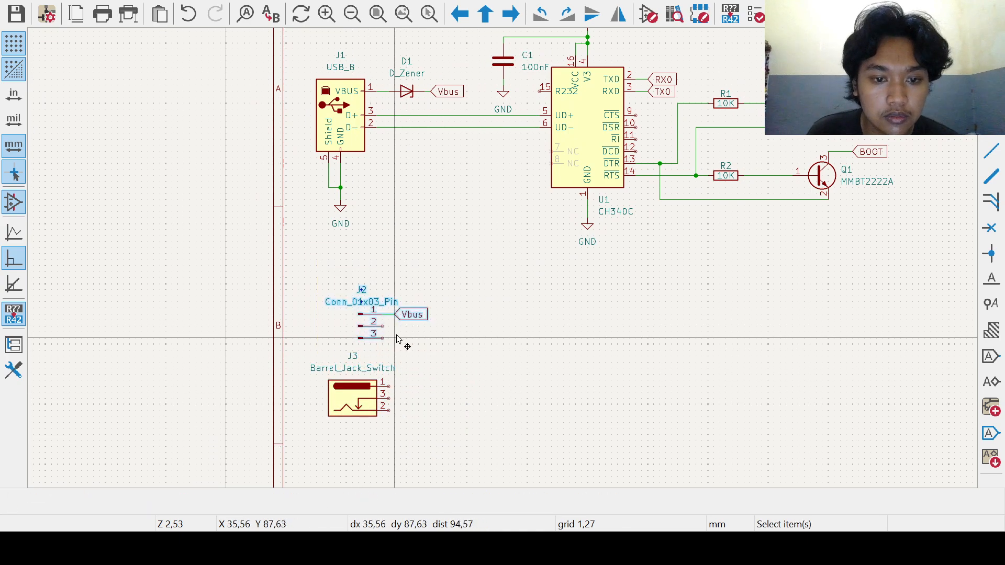
key("g")
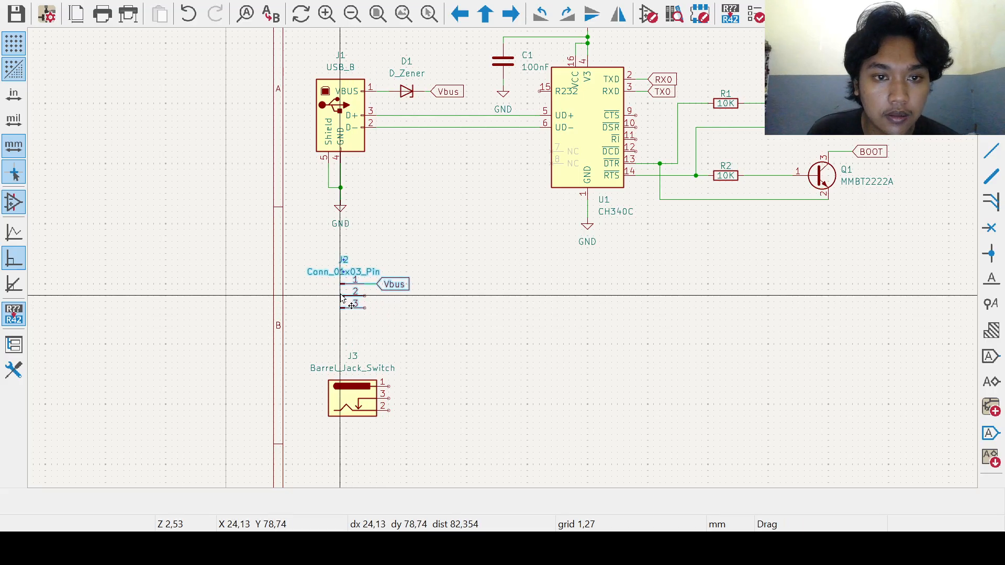
left_click(341, 297)
key("Escape")
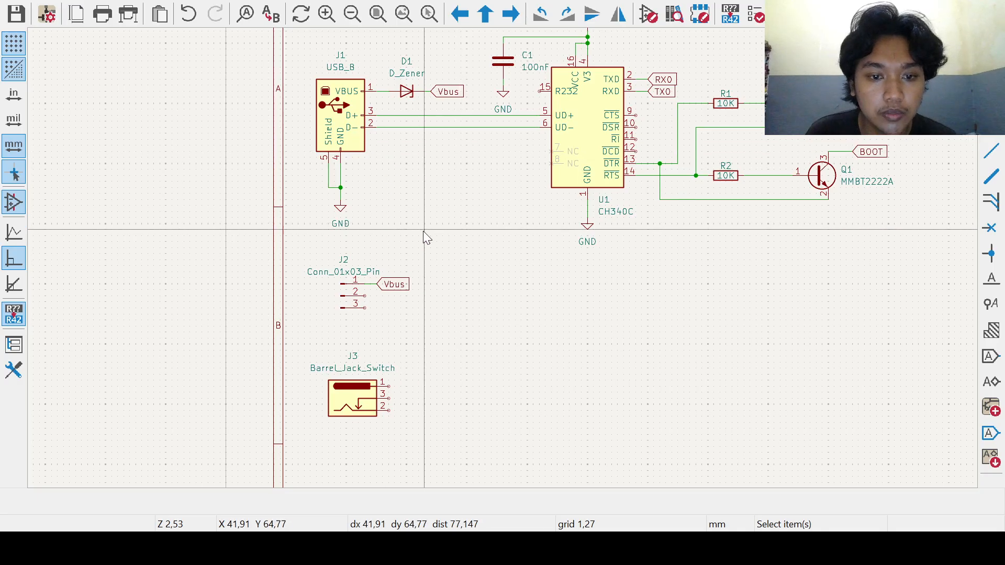
Step: Place an EG1218 switch to the right of the barrel jack, rotated so its three pins point up
scroll(411, 295, "up", 1)
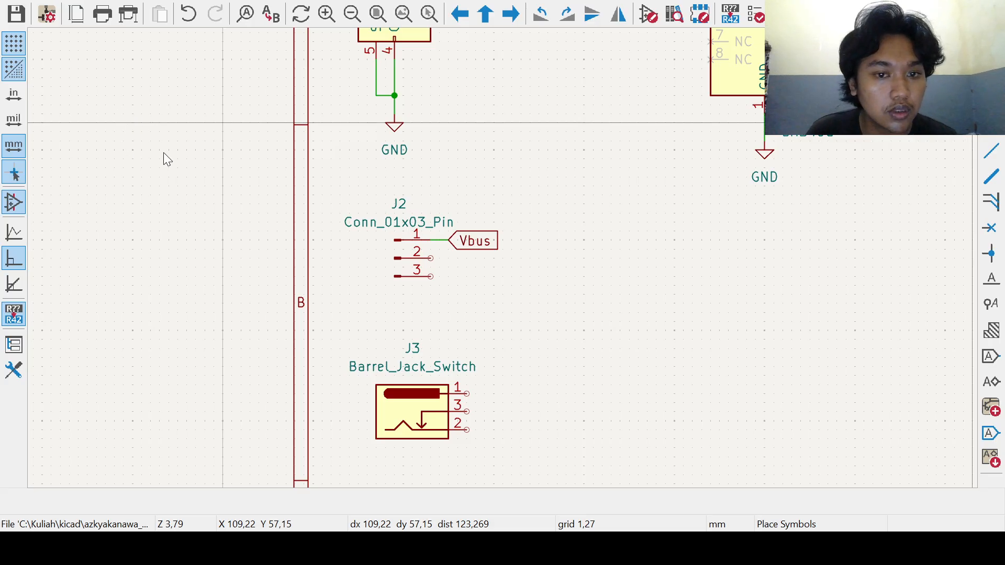
left_click(504, 451)
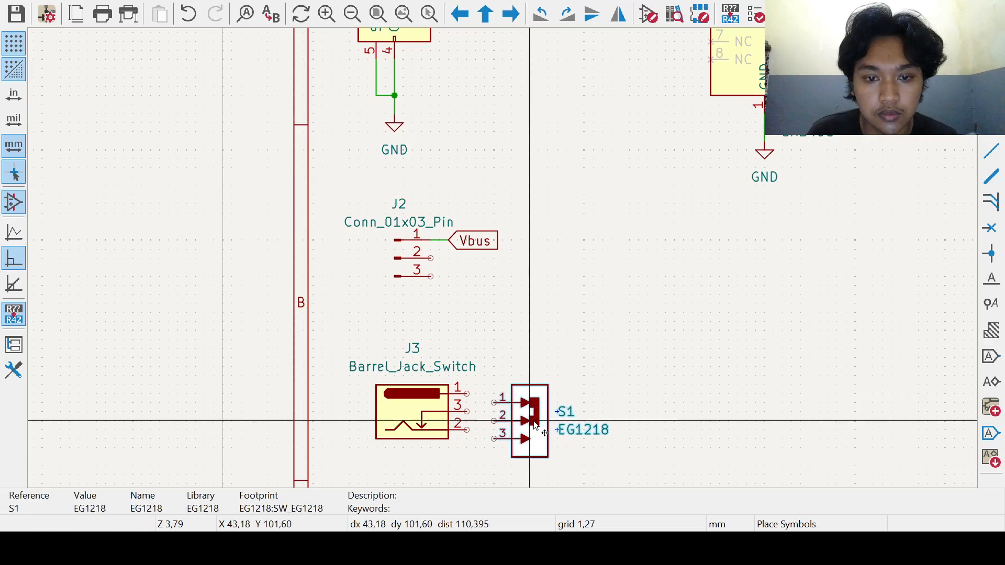
key("r")
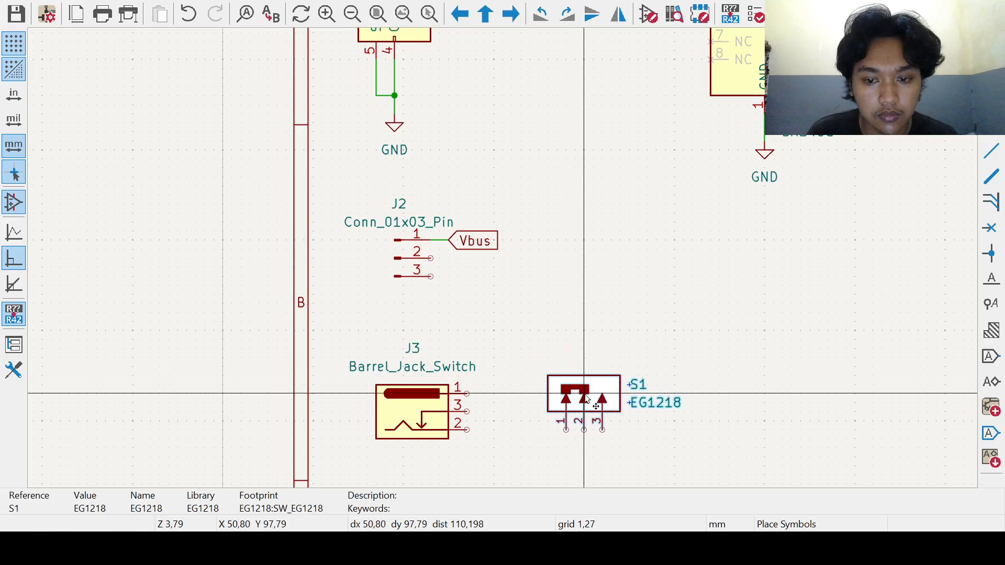
key("r")
key("r")
left_click(575, 349)
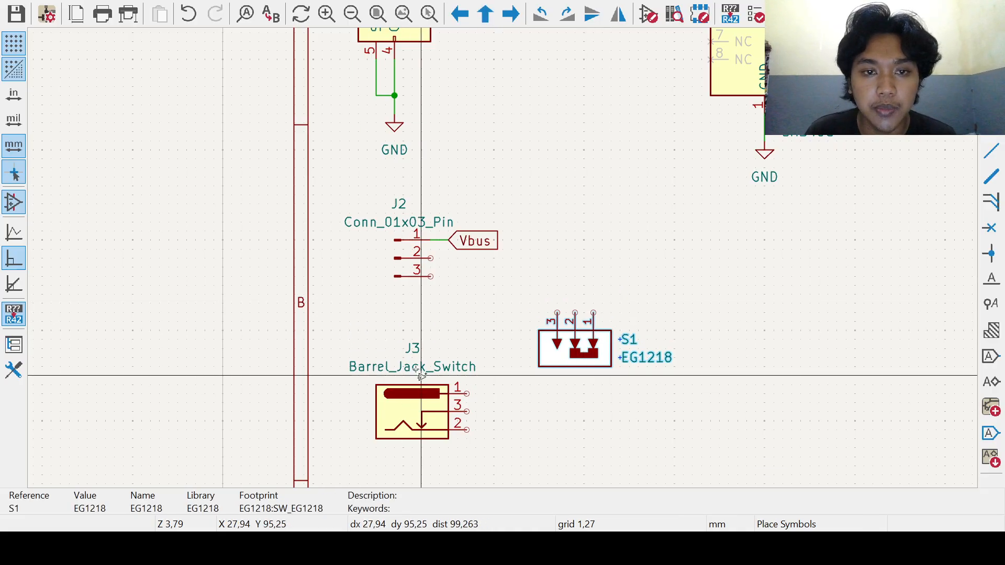
middle_click_drag(501, 303, 480, 287)
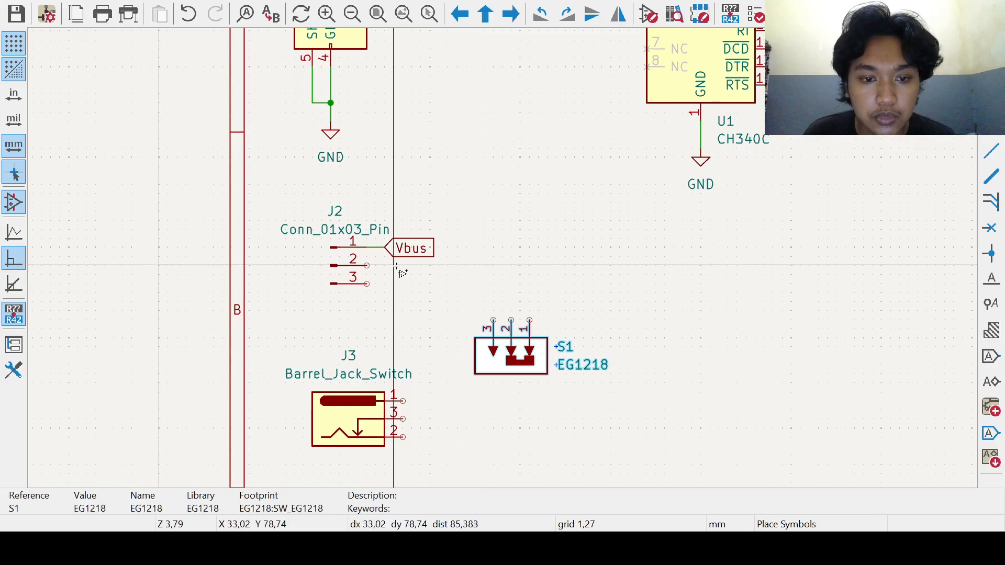
Step: Wire pin 2 of connector J2 to pin 2 of the EG1218 switch S1
left_click(369, 266)
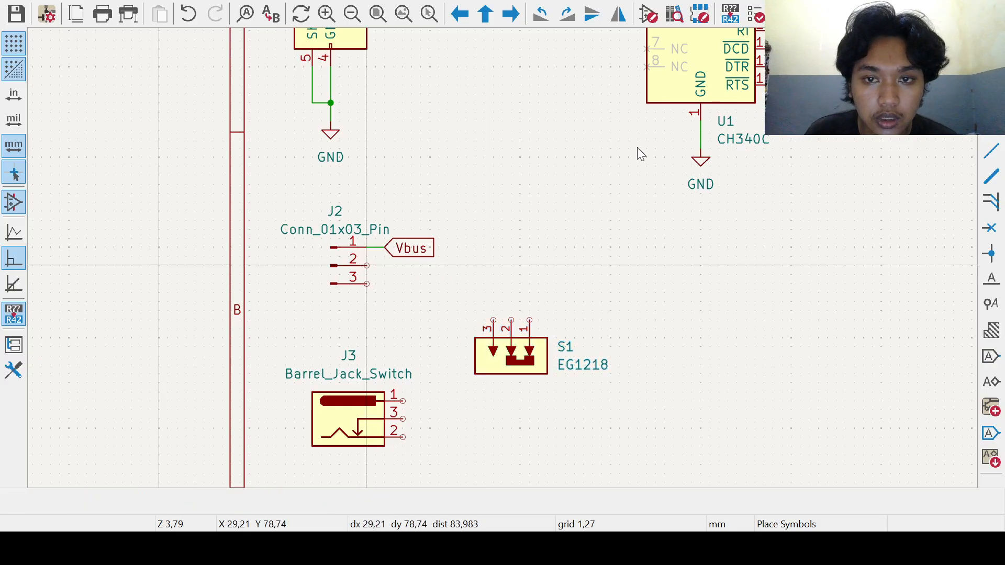
key("Escape")
key("w")
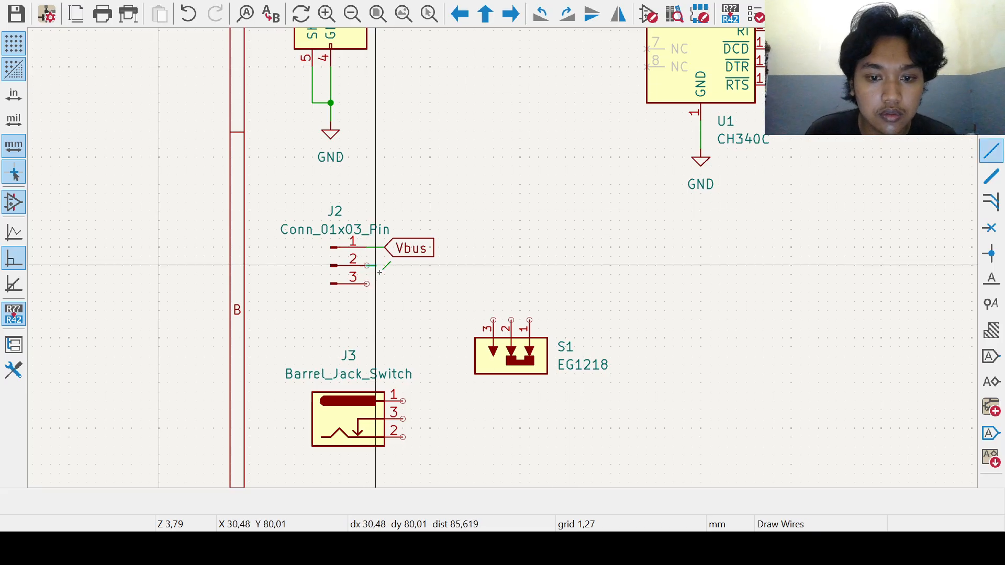
left_click(511, 319)
key("Escape")
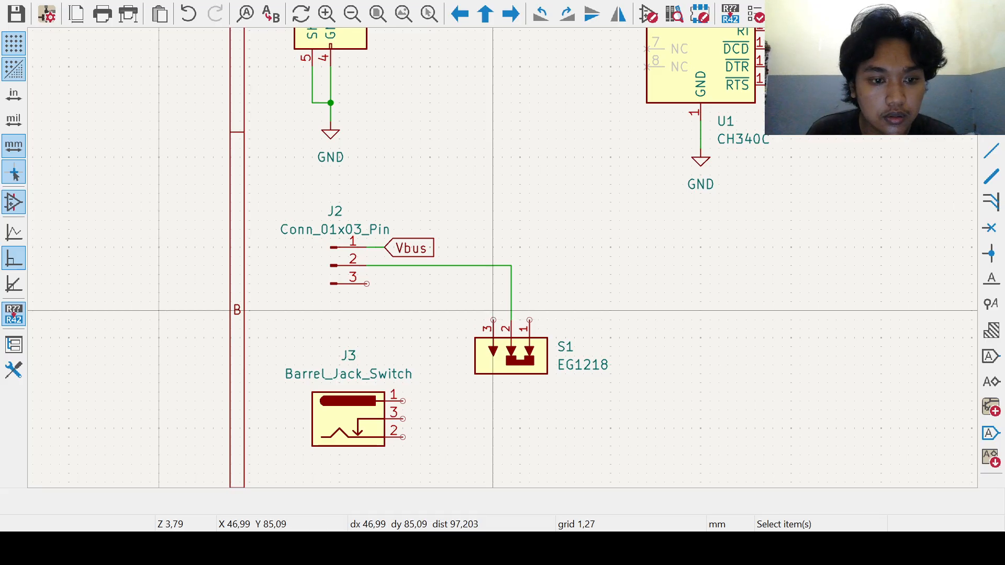
Step: Wire pin 3 of connector J2 directly to pin 1 of the barrel jack J3
scroll(388, 300, "down", 1)
key("w")
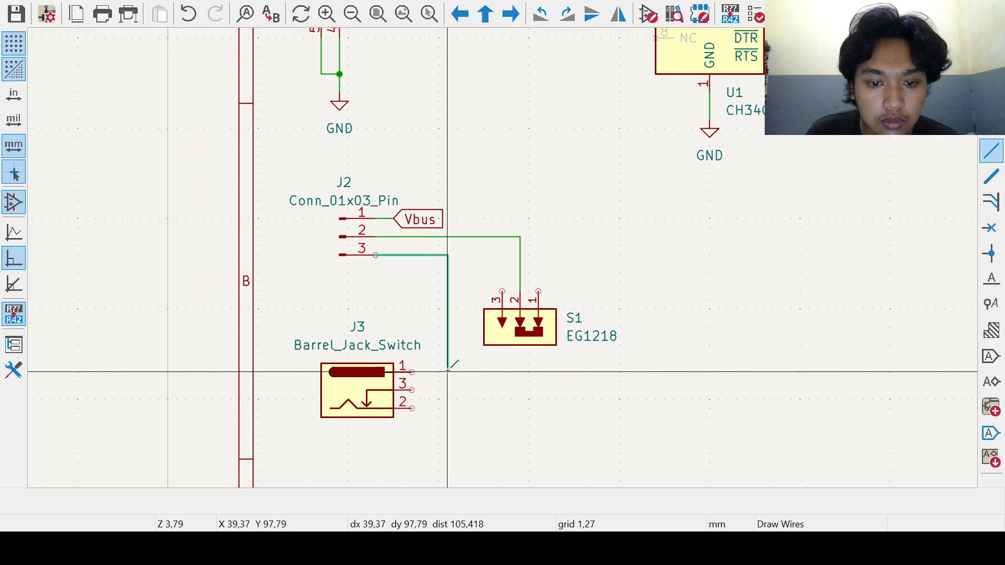
left_click(411, 372)
key("Escape")
scroll(471, 386, "down", 1)
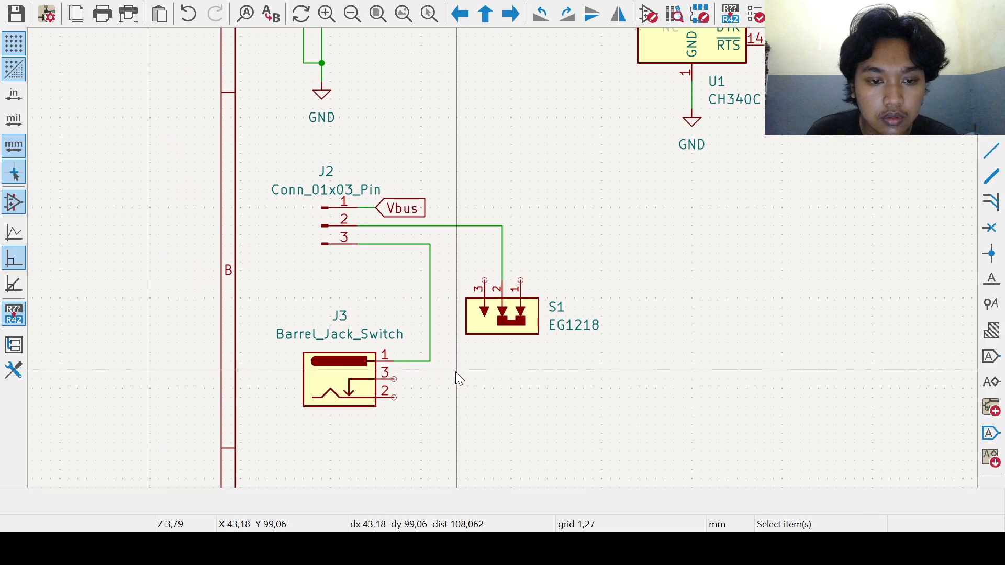
Step: Move the barrel jack J3 slightly up and to the left beneath connector J2
middle_click_drag(433, 378, 453, 369)
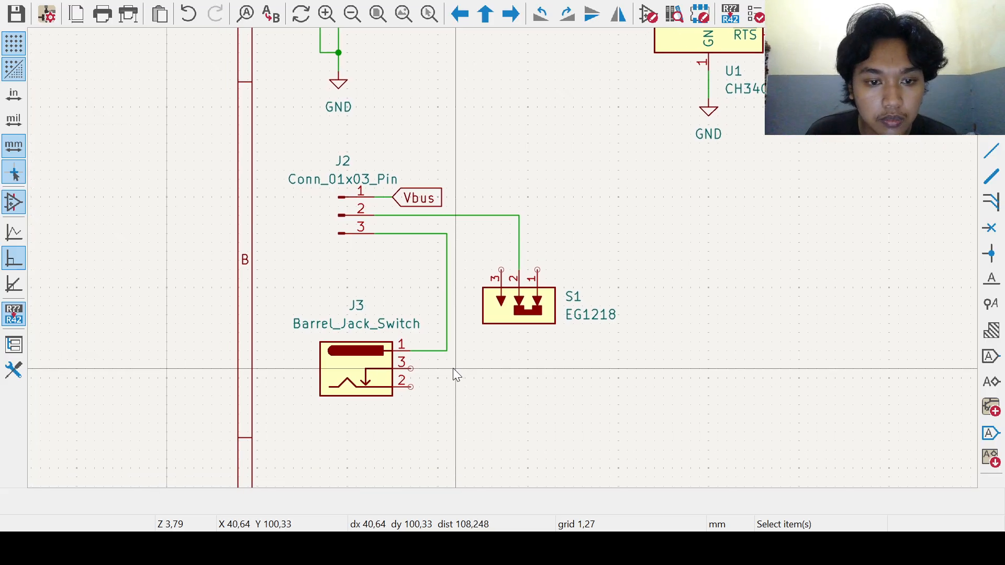
left_click(394, 387)
key("g")
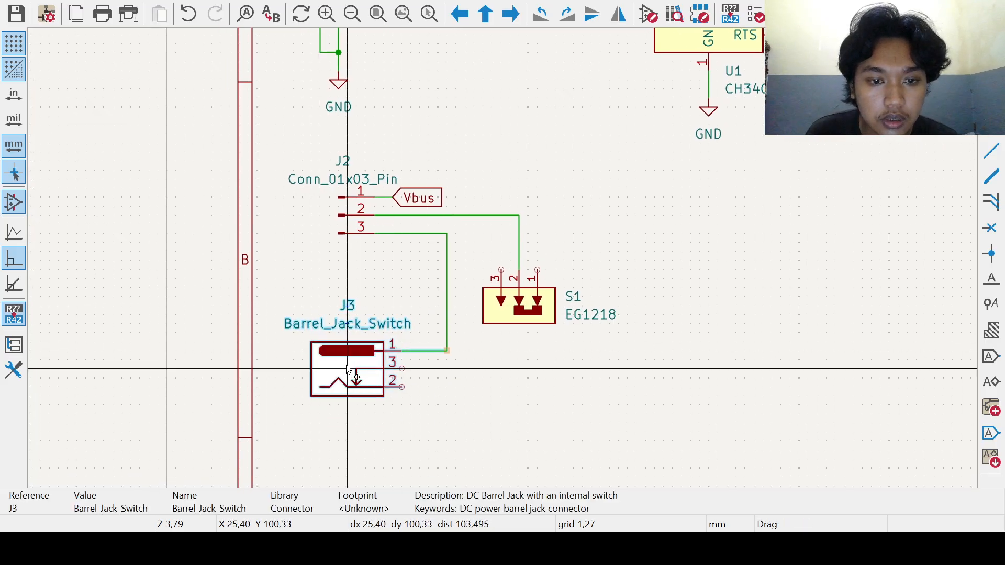
left_click(348, 361)
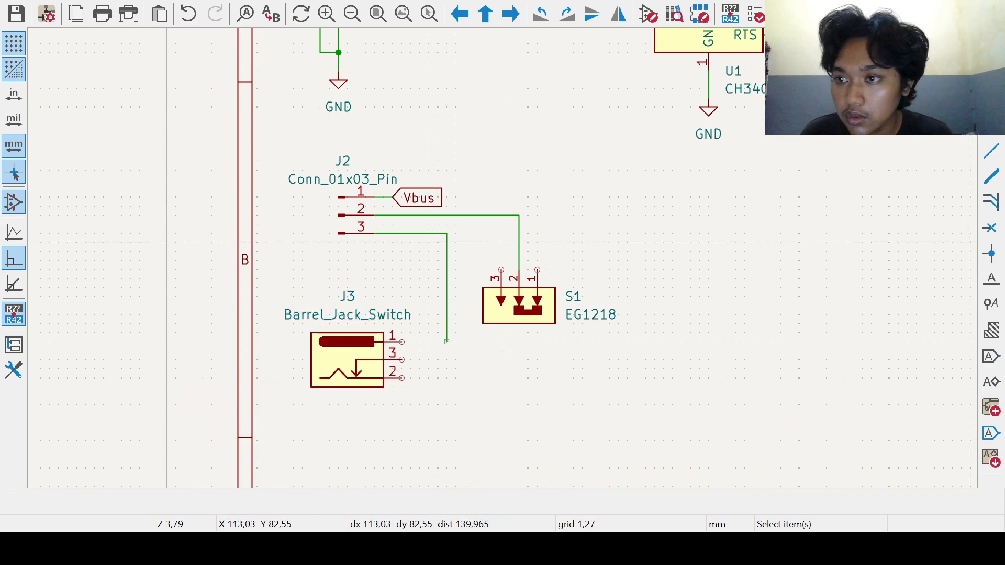
Step: Place a 1N4148WT diode to the right of barrel jack pin 1, rotated so its cathode faces right
key("a")
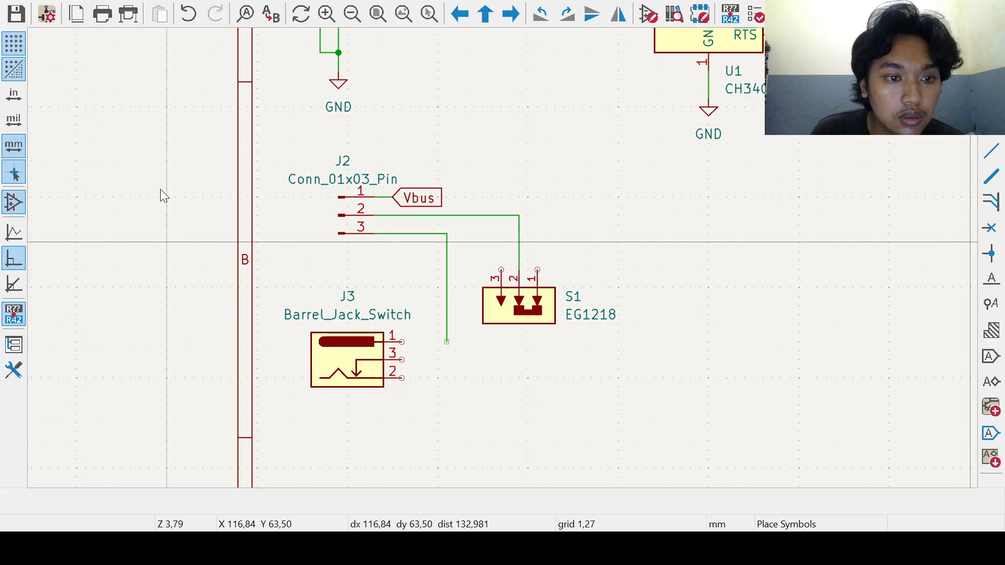
left_click(516, 453)
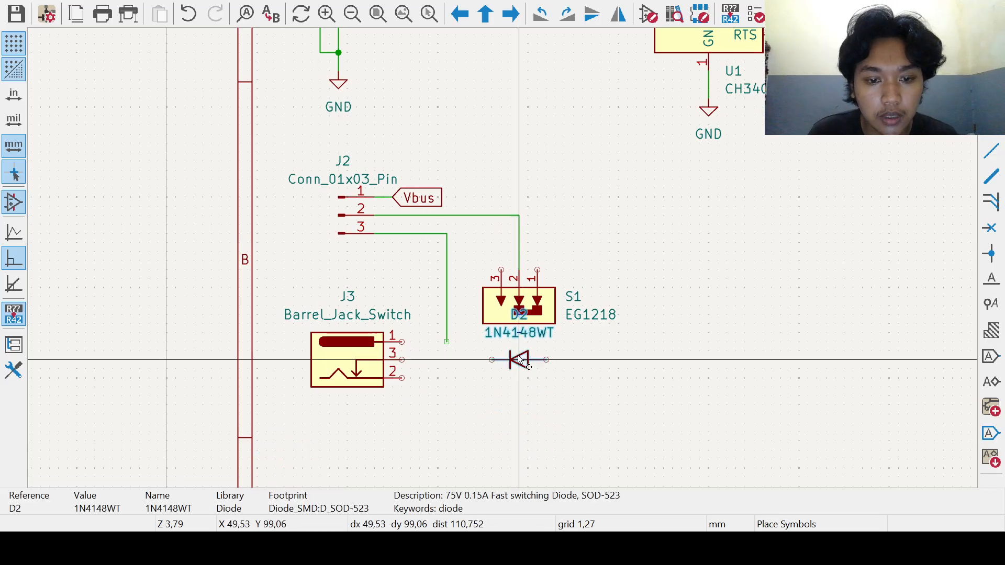
key("r")
key("r")
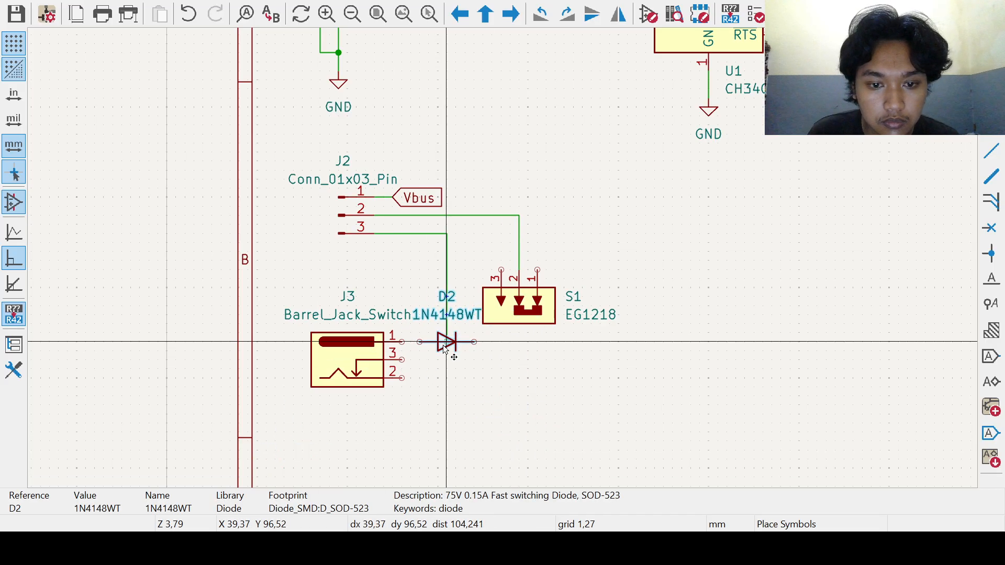
left_click(444, 349)
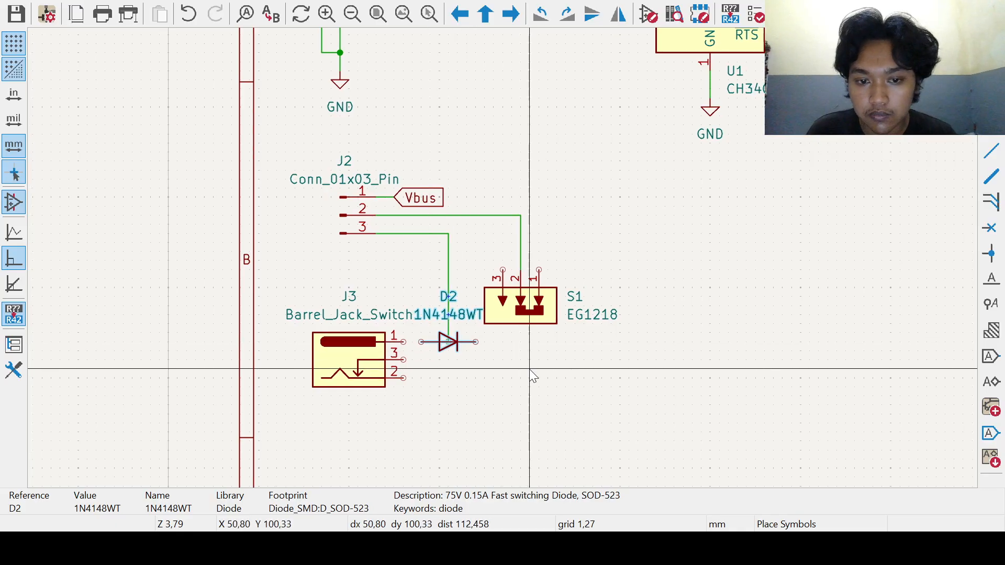
key("Escape")
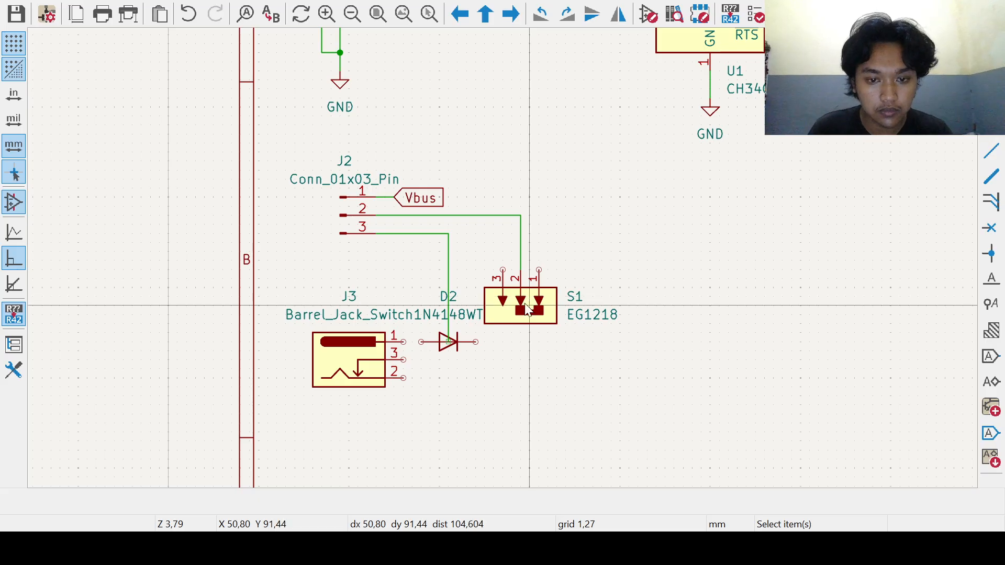
Step: Wire pin 1 of the barrel jack J3 to the anode of diode D2
key("w")
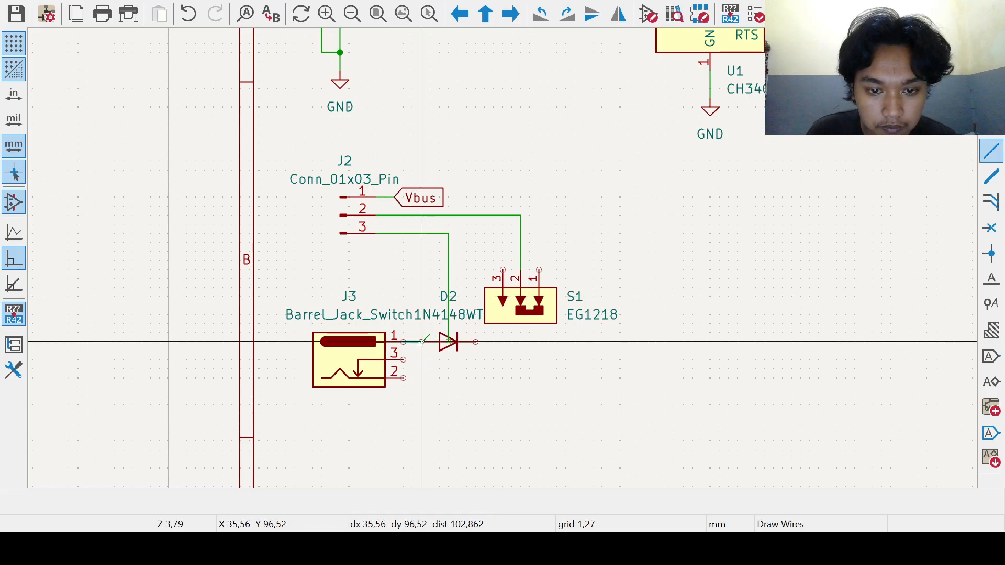
left_click(440, 342)
key("Escape")
Step: Delete the wire running from pin 3 of connector J2 down to diode D2
left_click_drag(387, 227, 472, 279)
left_click(410, 233)
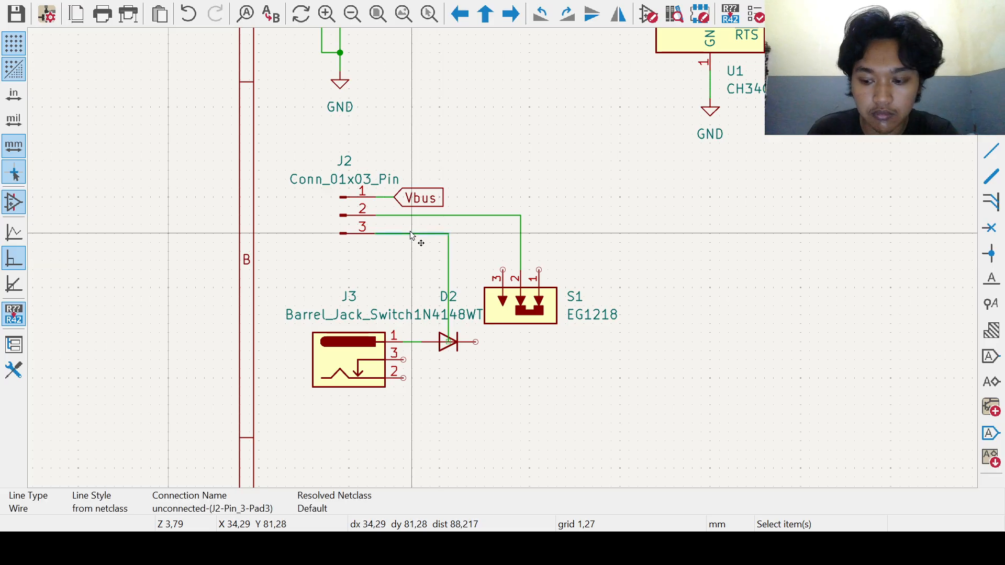
key("Delete")
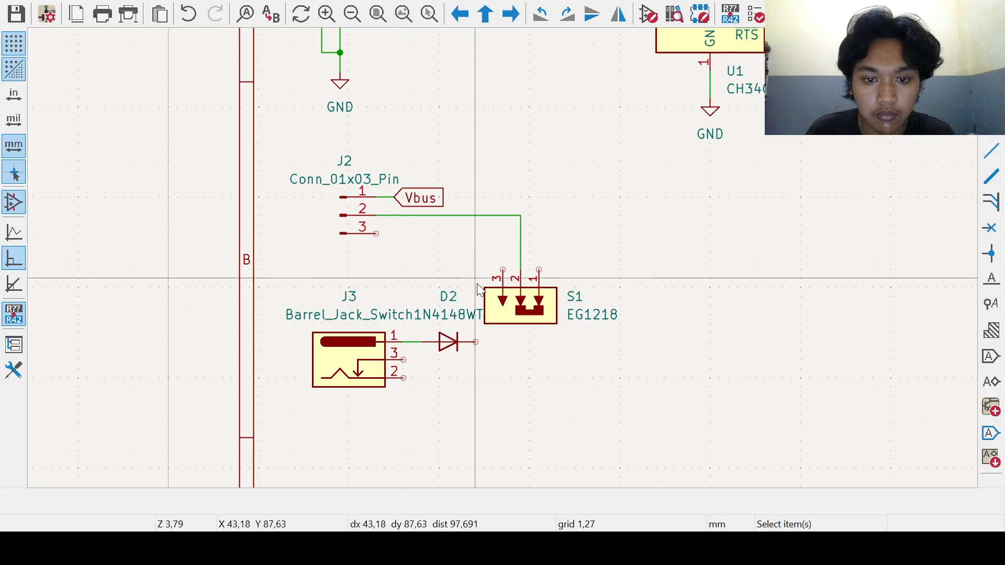
Step: Shift the EG1218 switch S1 farther right, away from diode D2, keeping its wire to J2 attached
left_click_drag(457, 256, 602, 359)
left_click(526, 303)
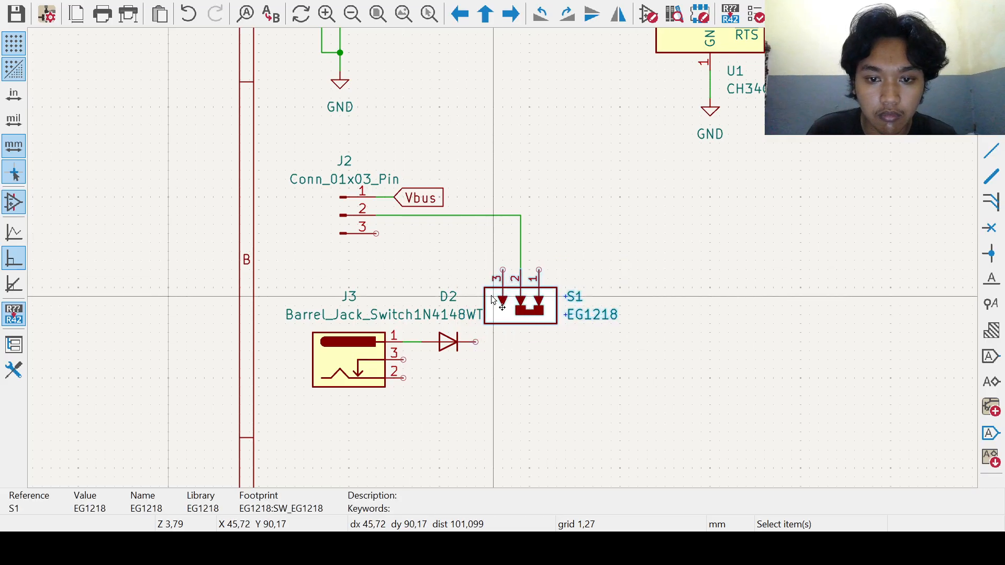
left_click_drag(492, 300, 572, 310)
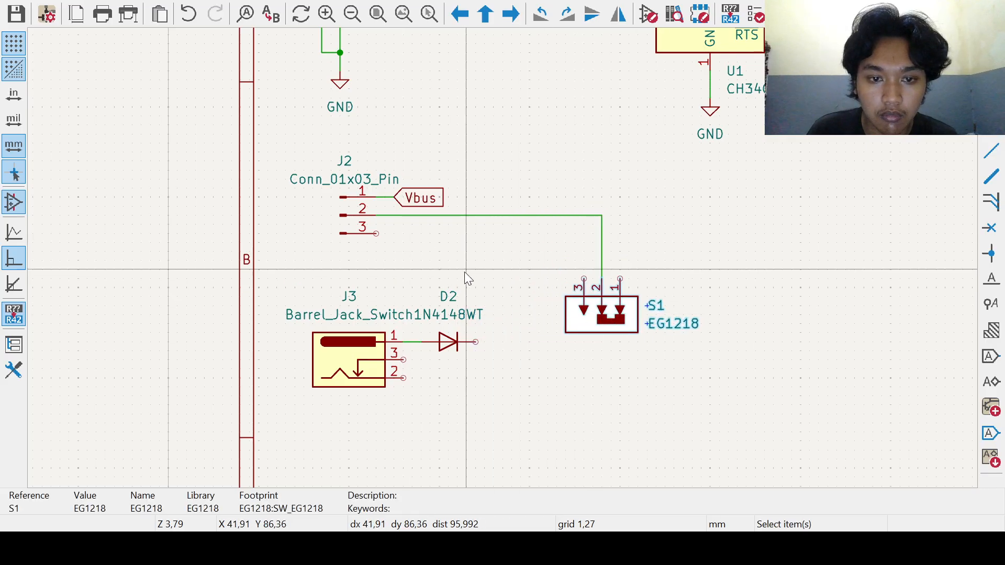
Step: Wire pin 3 of connector J2 to the cathode of diode D2
left_click(376, 233)
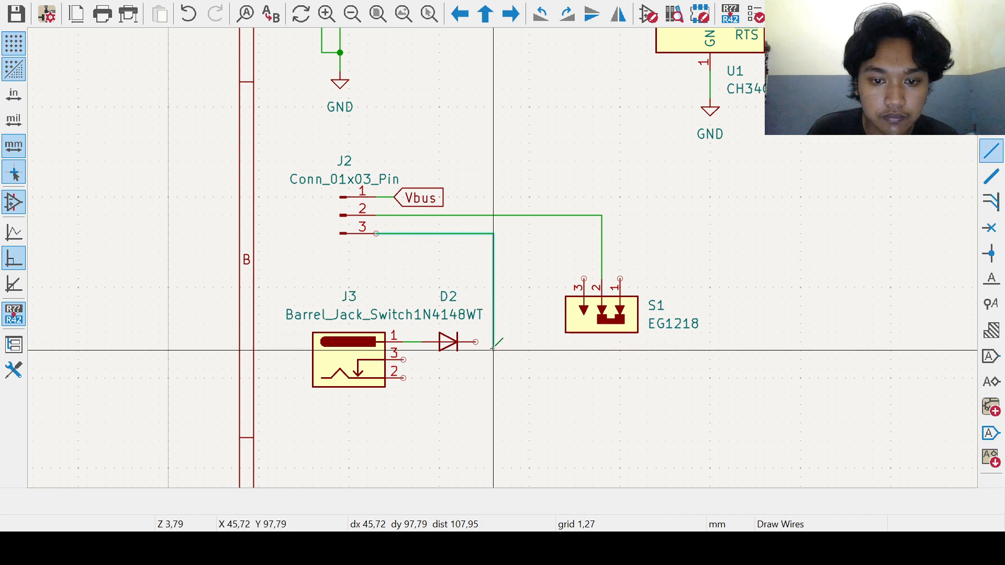
left_click(475, 342)
key("Escape")
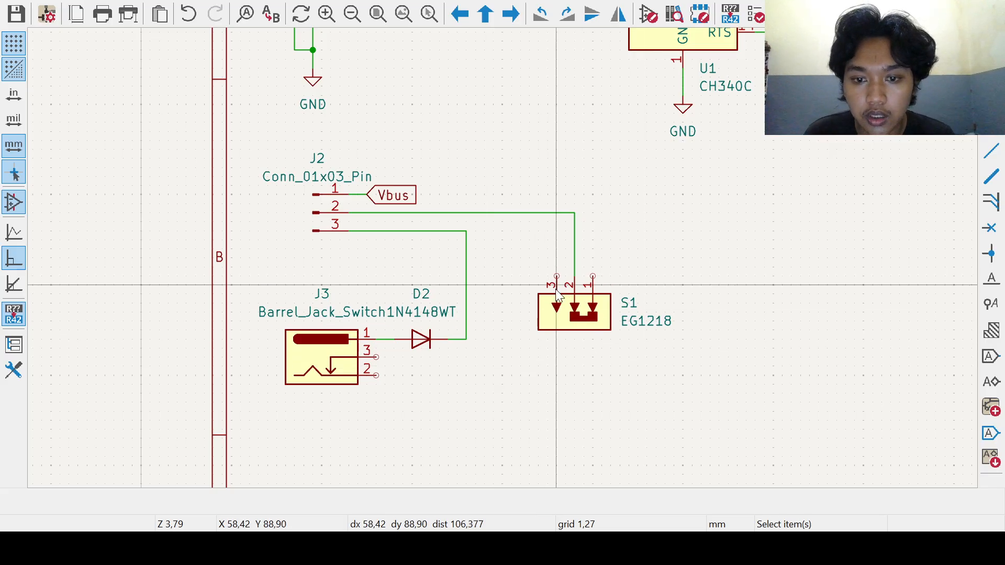
Step: Place a no-connect flag on pin 3 of the EG1218 switch S1
left_click(993, 235)
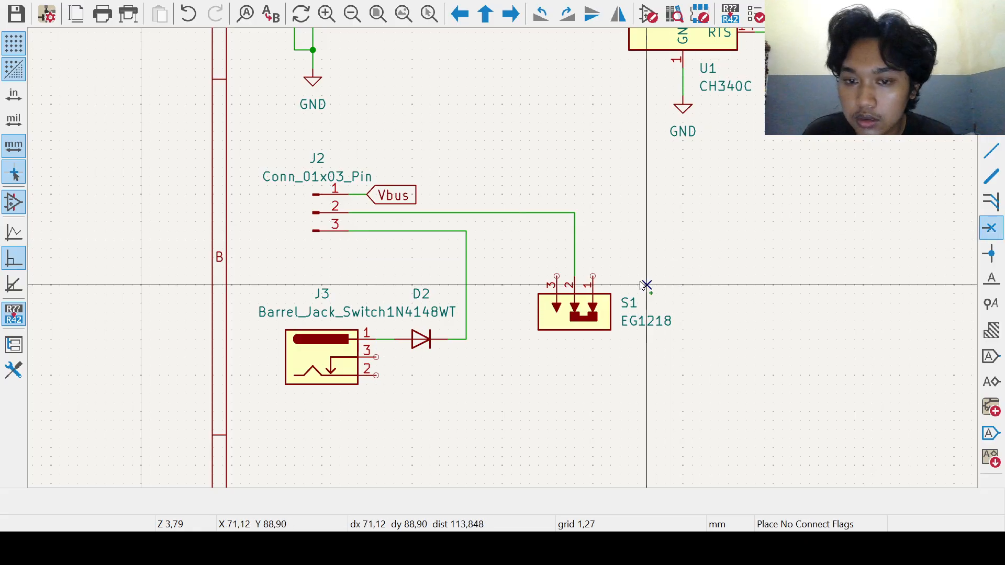
left_click(556, 276)
scroll(576, 369, "right", 2)
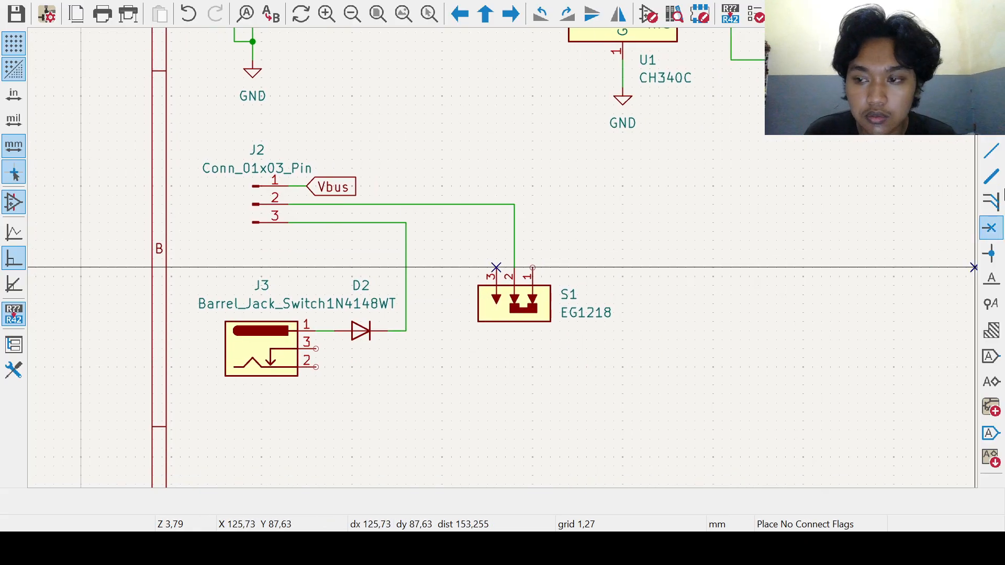
middle_click_drag(470, 373, 519, 349)
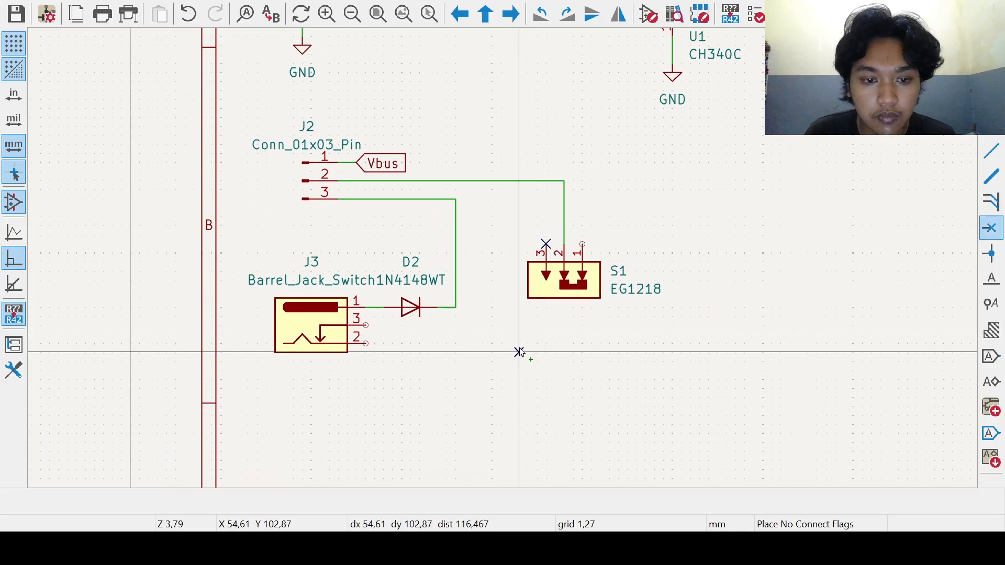
middle_click_drag(389, 380, 394, 359)
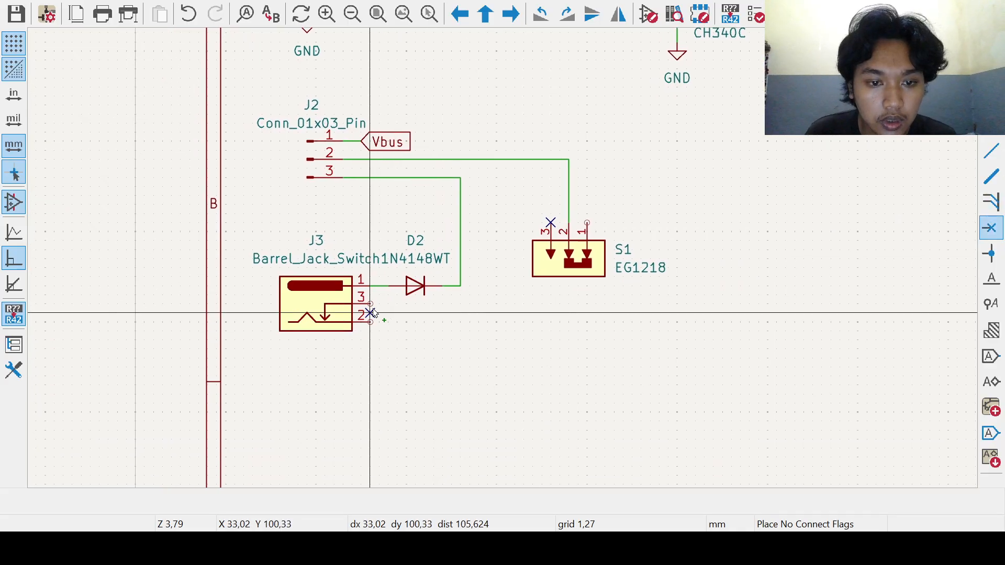
key("Escape")
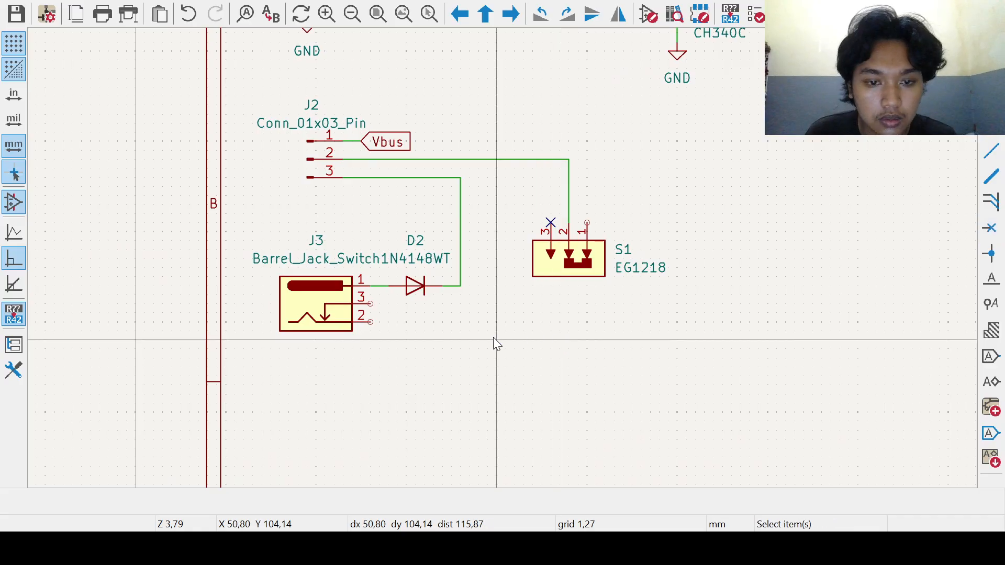
Step: Join pins 3 and 2 of the barrel jack J3 with a wire
key("w")
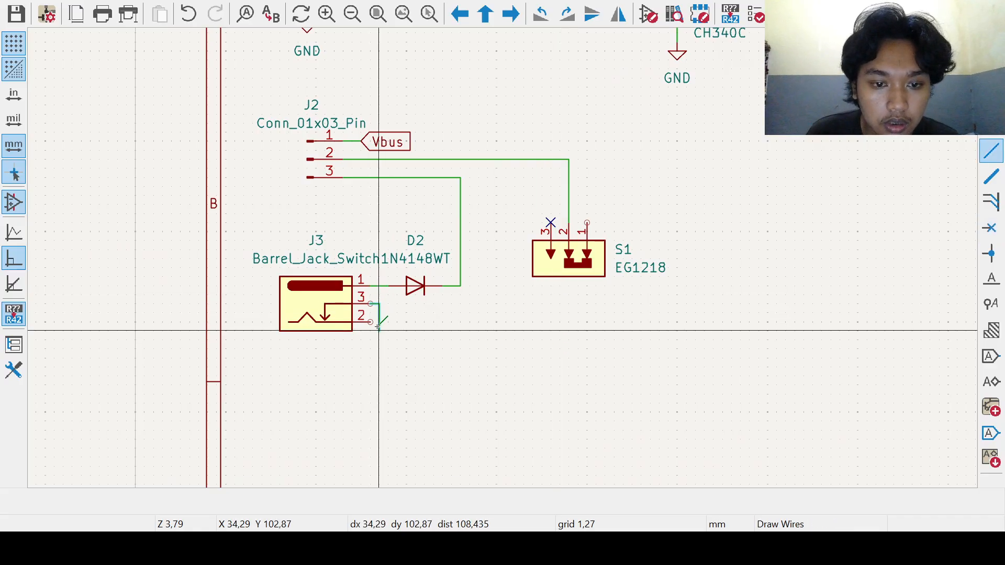
left_click(379, 322)
left_click(370, 322)
key("Escape")
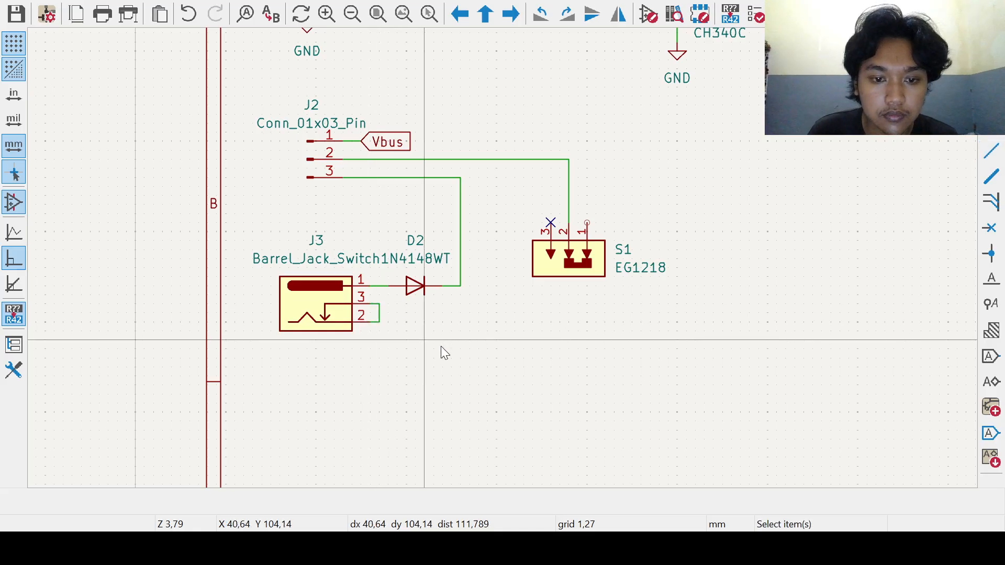
Step: Place a GND power symbol below the barrel jack and wire it to the joined pins 2 and 3
key("p")
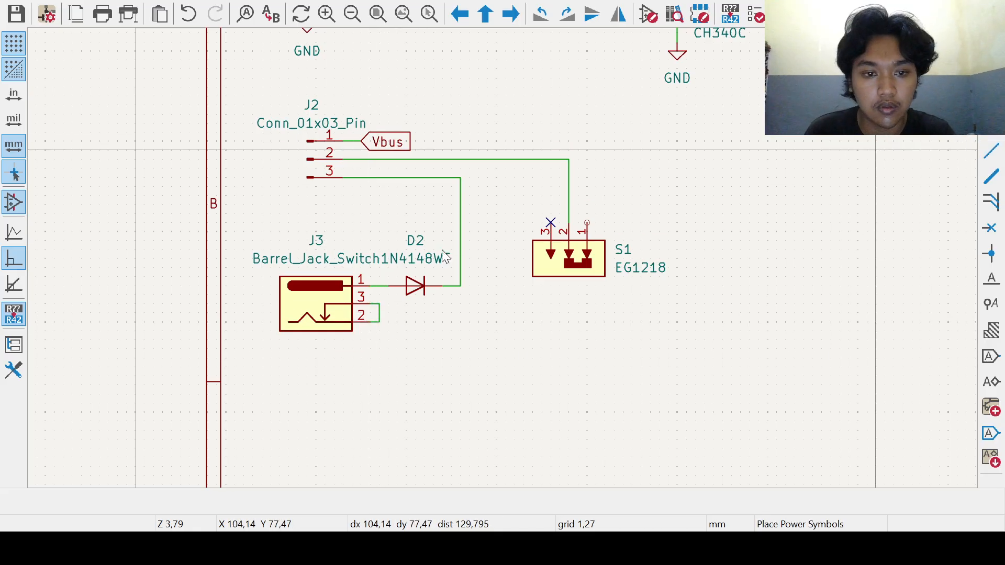
left_click(513, 455)
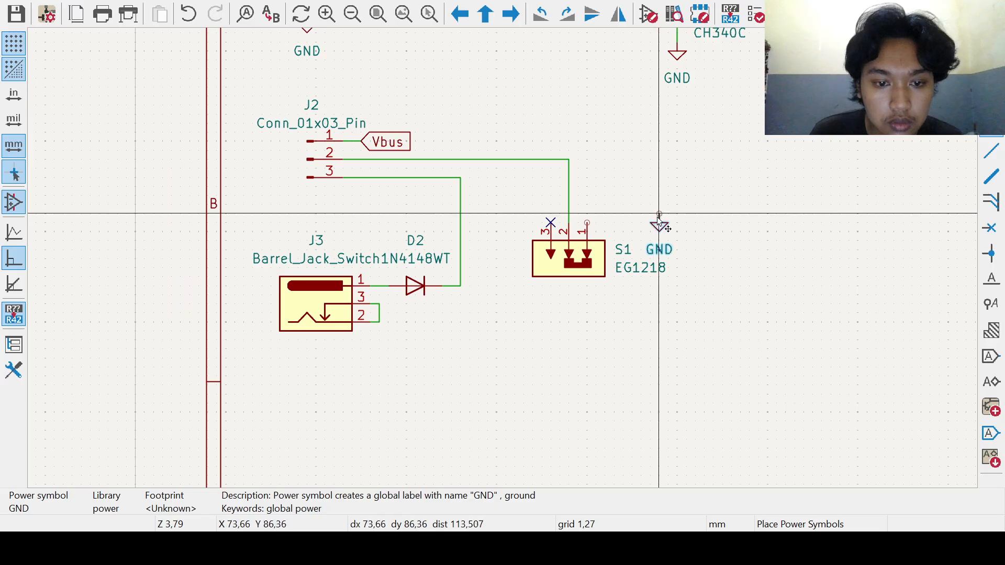
left_click(379, 340)
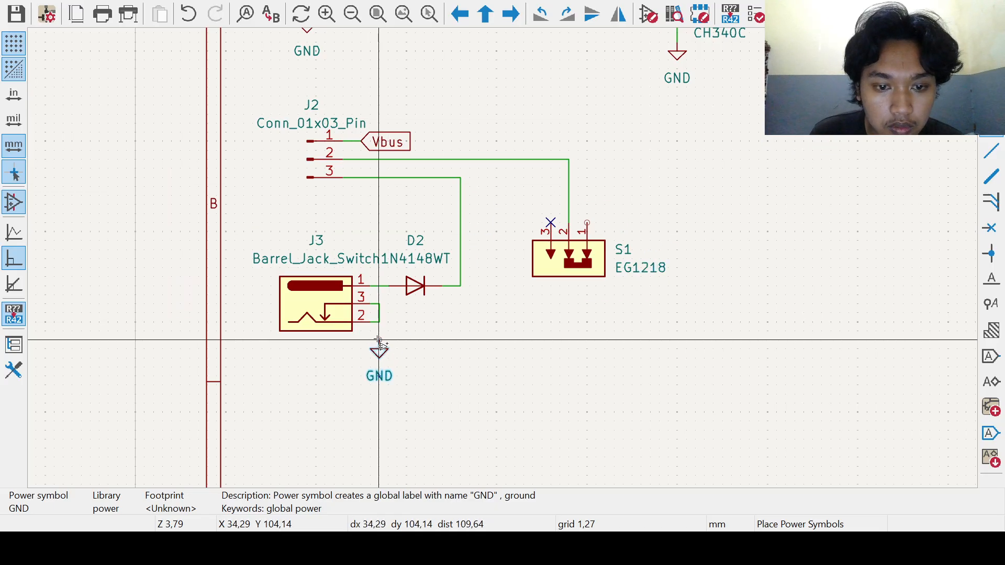
key("w")
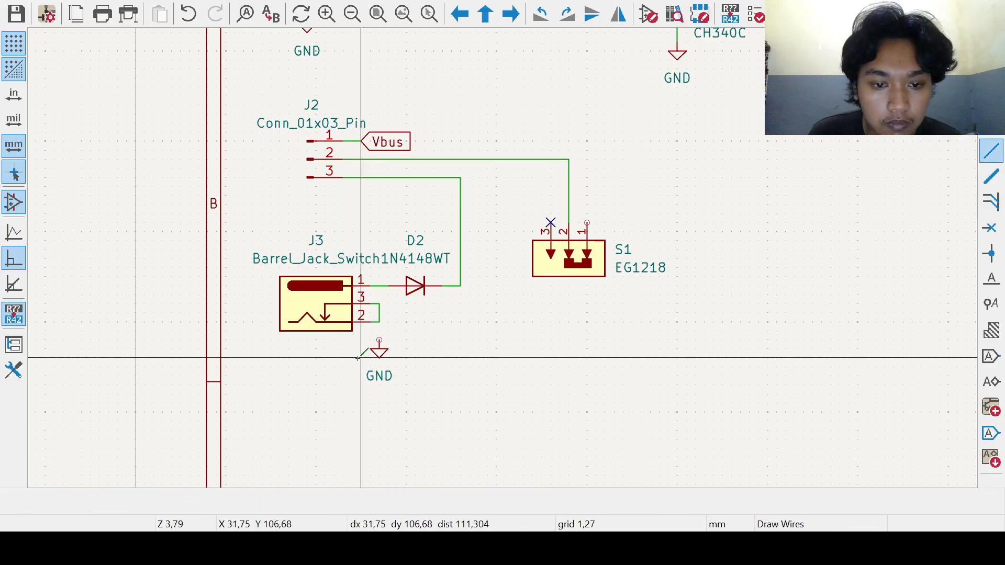
left_click(378, 340)
left_click(379, 321)
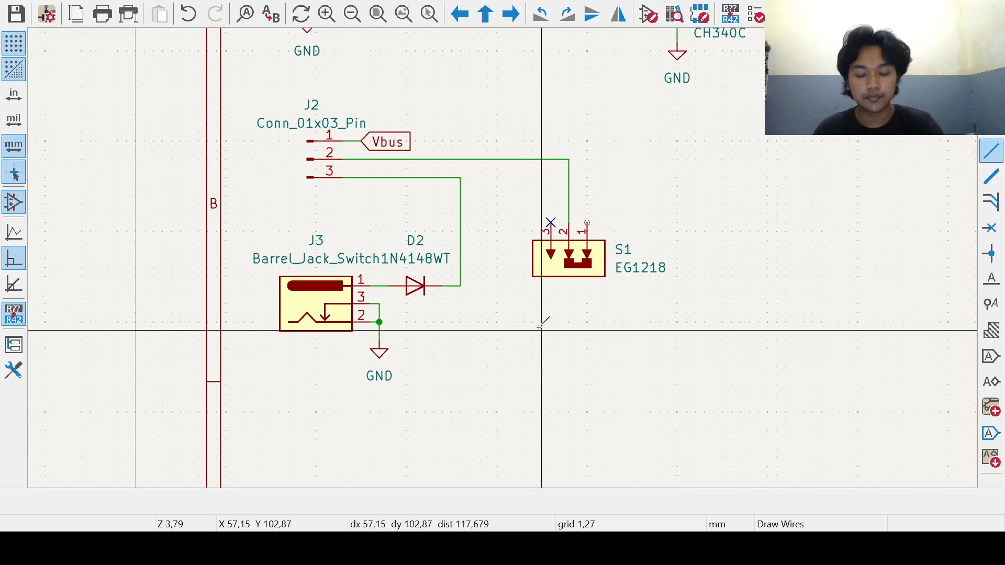
middle_click_drag(535, 329, 504, 321)
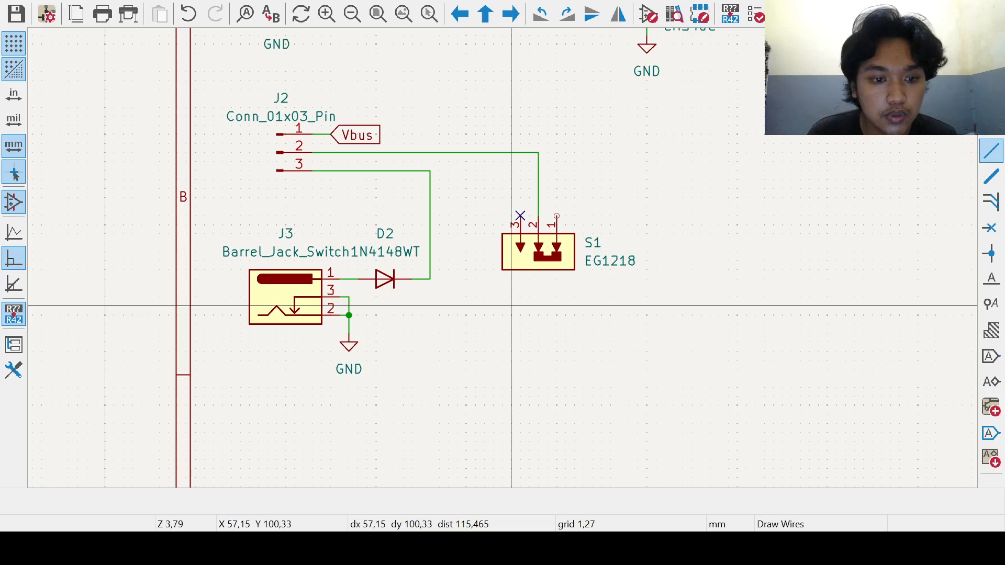
scroll(512, 305, "down", 4)
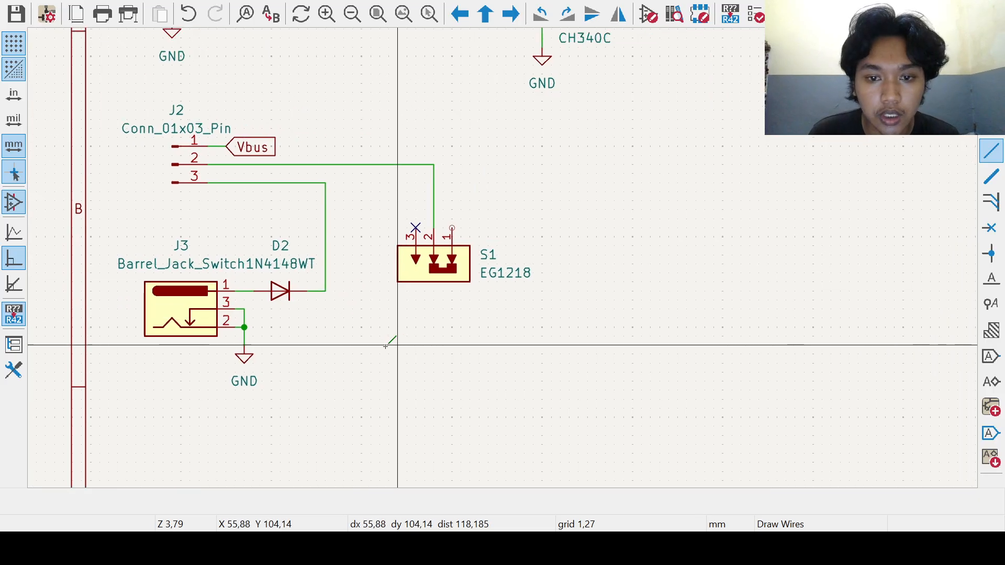
middle_click_drag(555, 242, 496, 330)
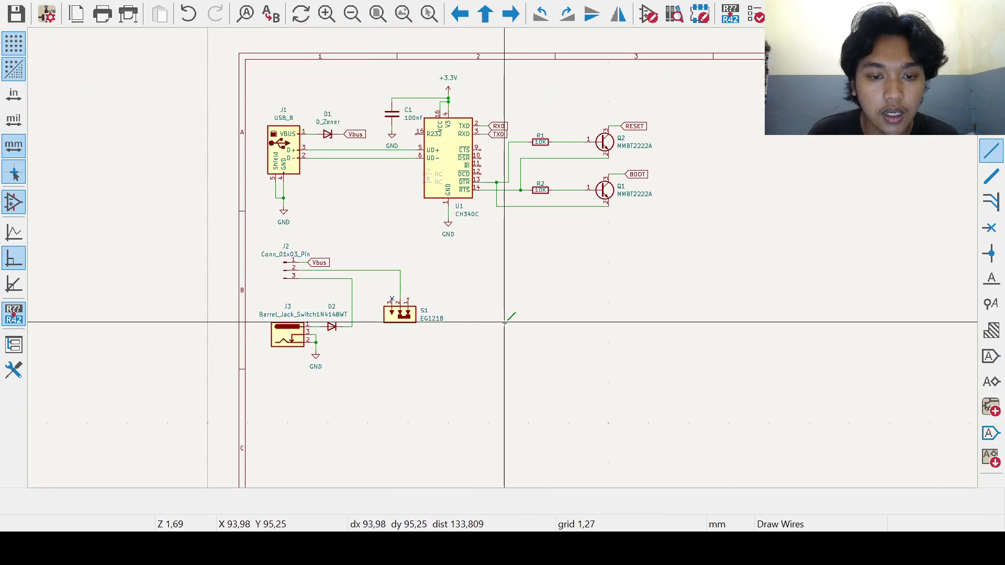
key("Escape")
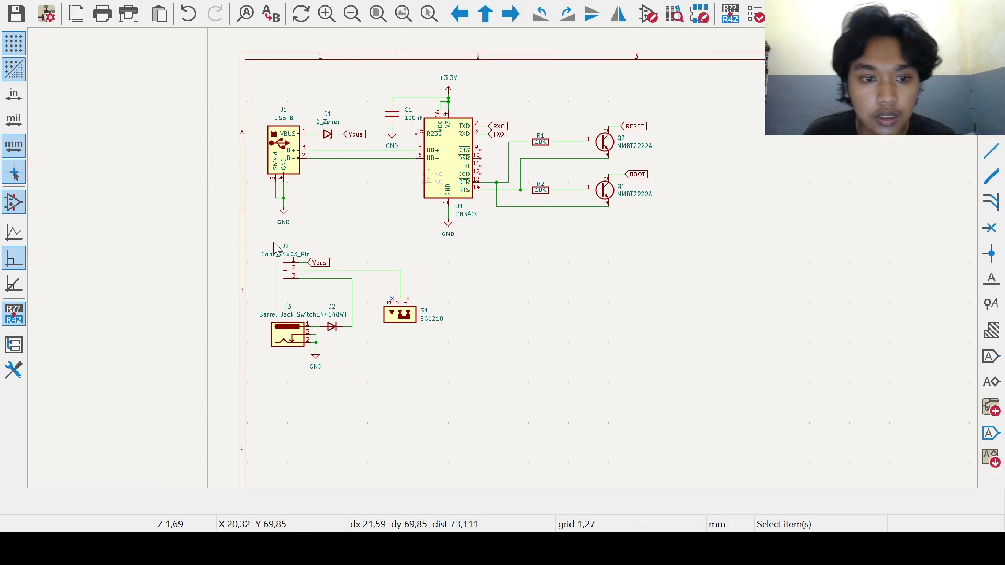
mouse_move(261, 234)
left_mouse_down()
mouse_move(404, 359)
mouse_move(448, 358)
left_mouse_up()
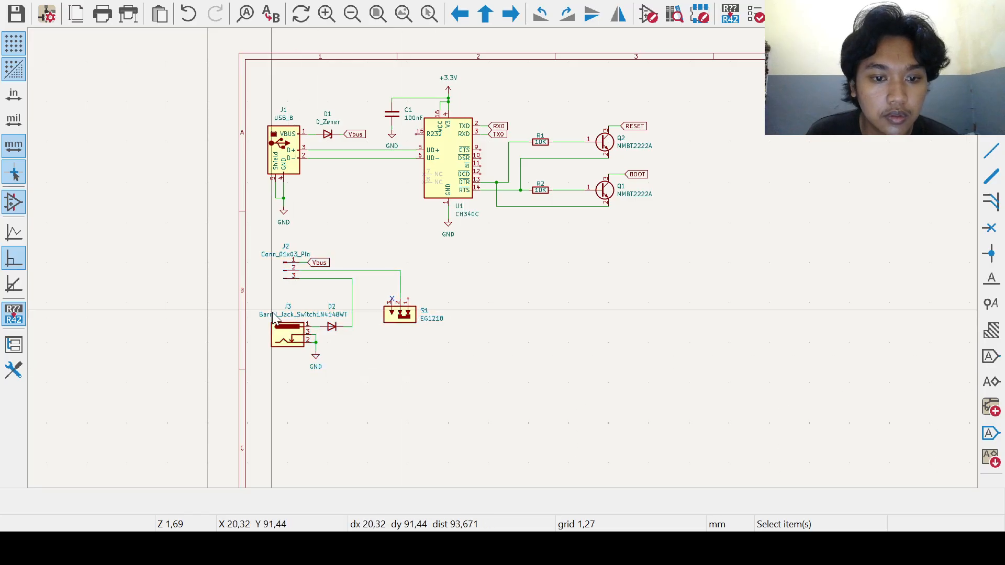
left_click_drag(265, 290, 441, 369)
left_click(502, 368)
middle_click_drag(505, 366, 464, 399)
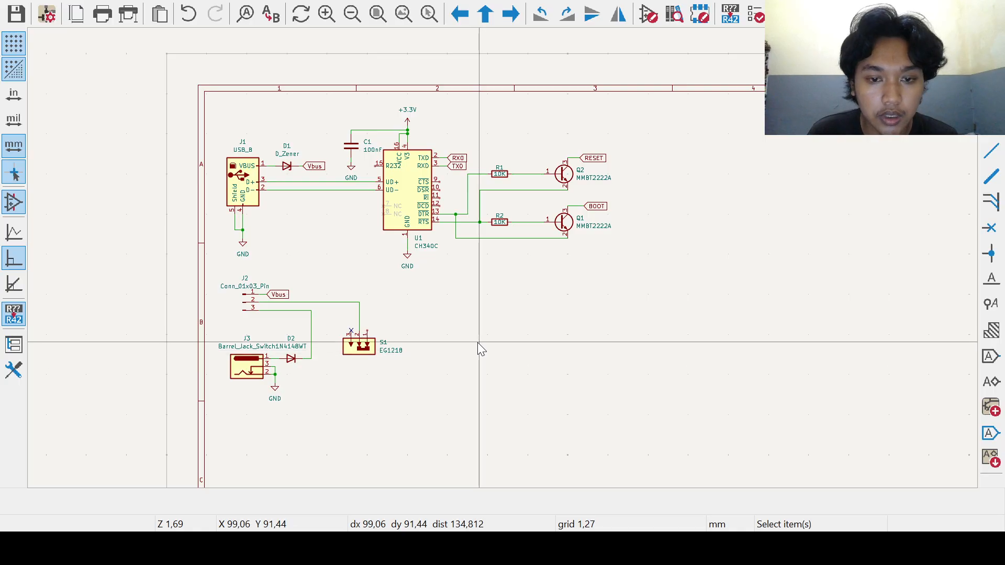
Step: Place an LM2596S-5 step-down regulator symbol to the right of the EG1218 switch S1
key("a")
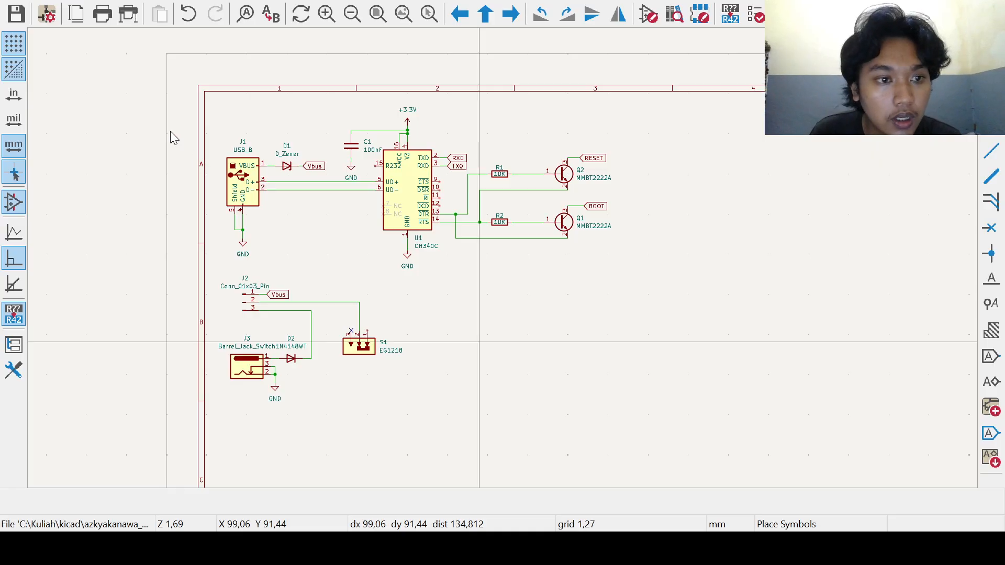
left_click(519, 453)
scroll(482, 342, "up", 3)
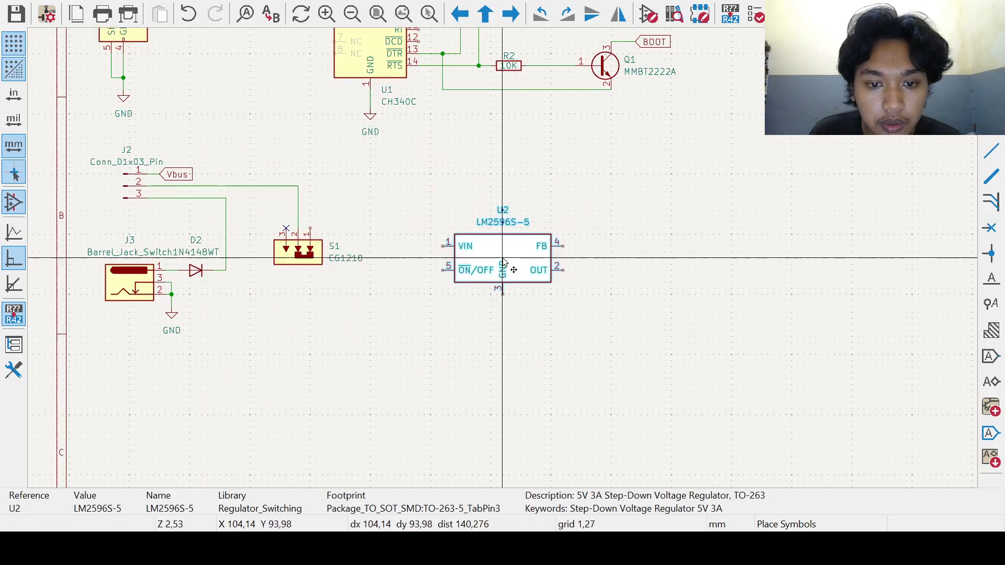
left_click(475, 244)
middle_click_drag(511, 332, 511, 376)
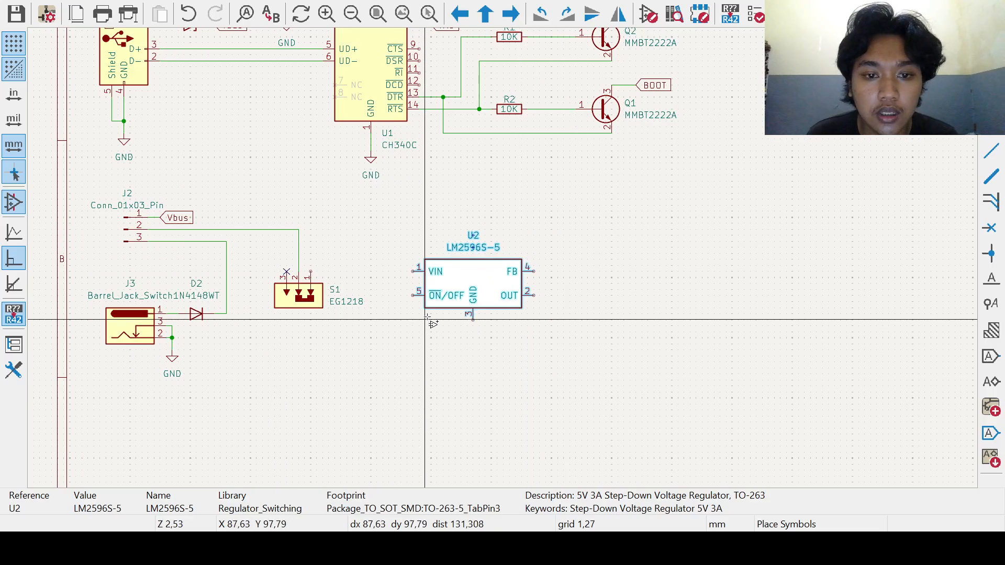
middle_click_drag(539, 319, 503, 375)
scroll(475, 352, "up", 2)
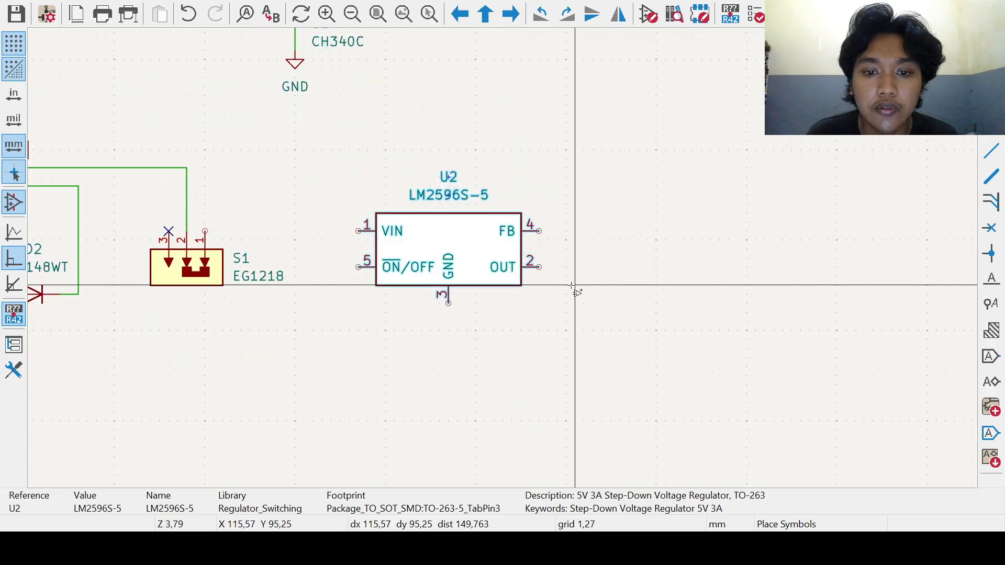
key("Escape")
Step: Wire pin 1 of switch S1 to the VIN pin of the LM2596S-5 regulator U2
scroll(642, 278, "up", 2)
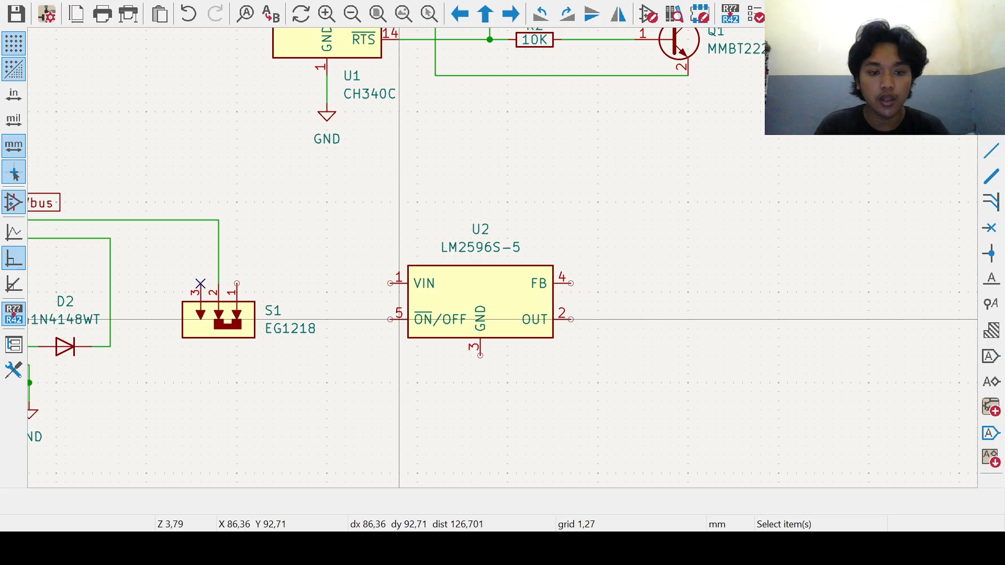
key("w")
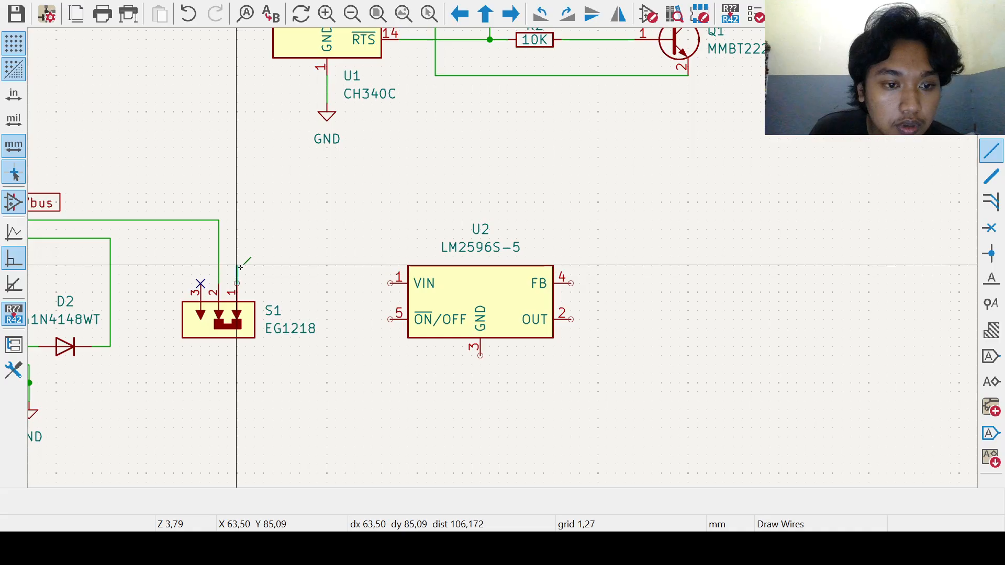
left_click(238, 247)
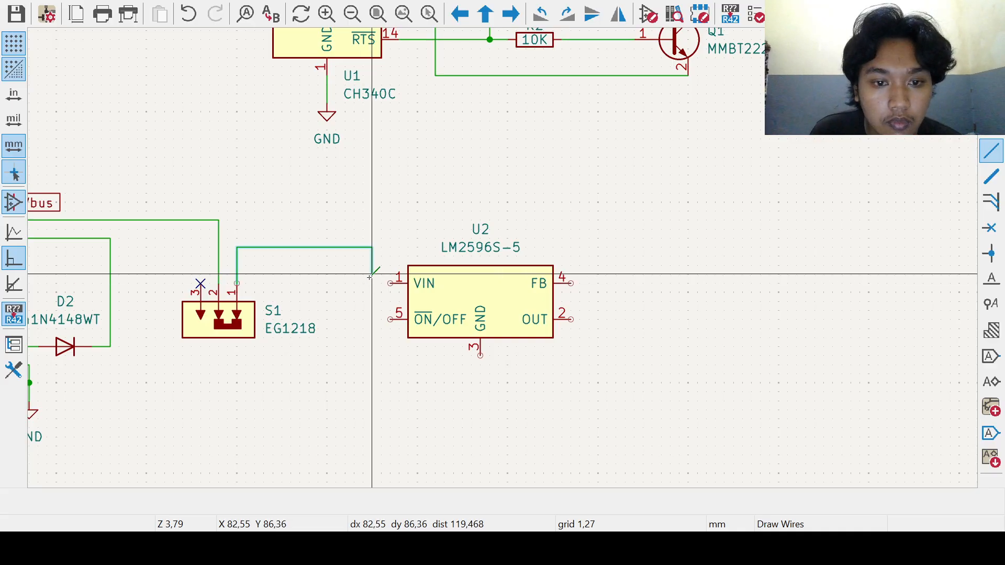
left_click(369, 284)
left_click(390, 283)
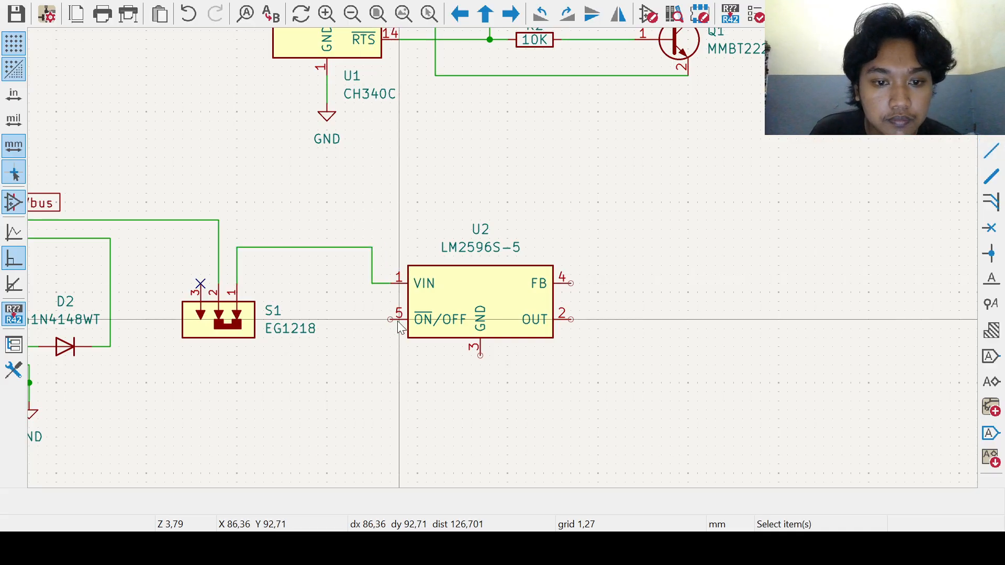
Step: Place a C_Polarized capacitor between switch S1 and regulator U2, beneath the VIN wire
middle_click_drag(374, 320, 397, 309)
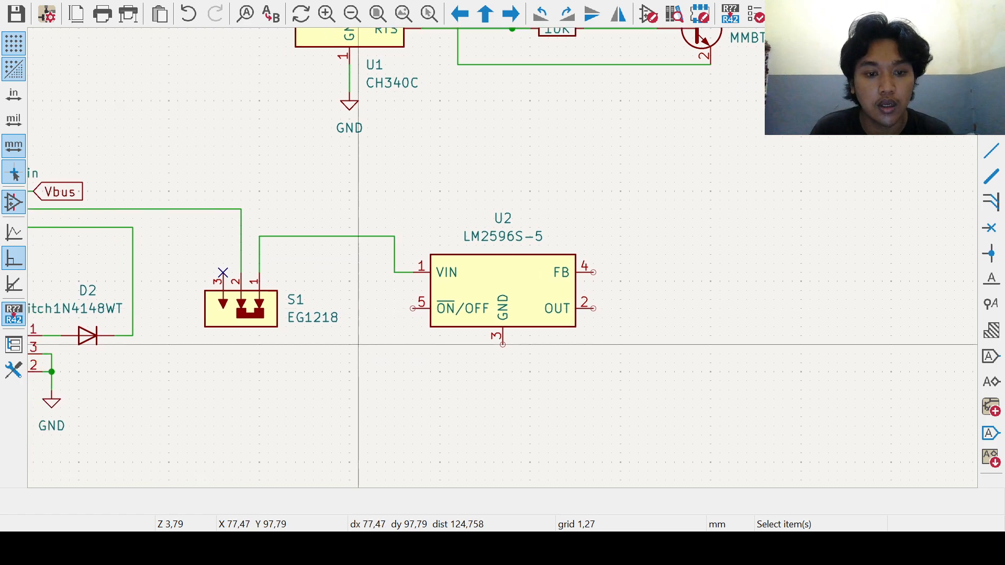
middle_click_drag(374, 316, 377, 327)
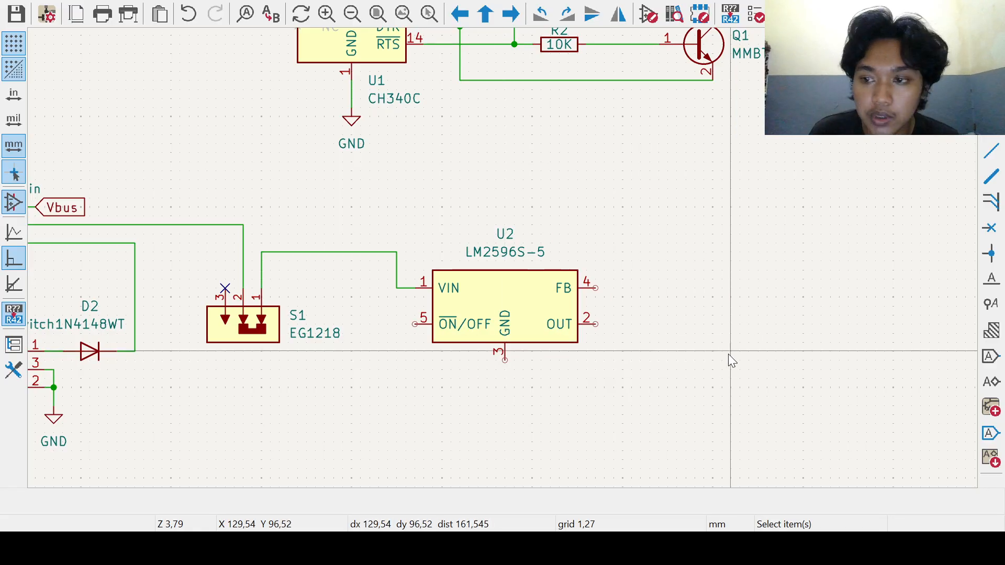
key("a")
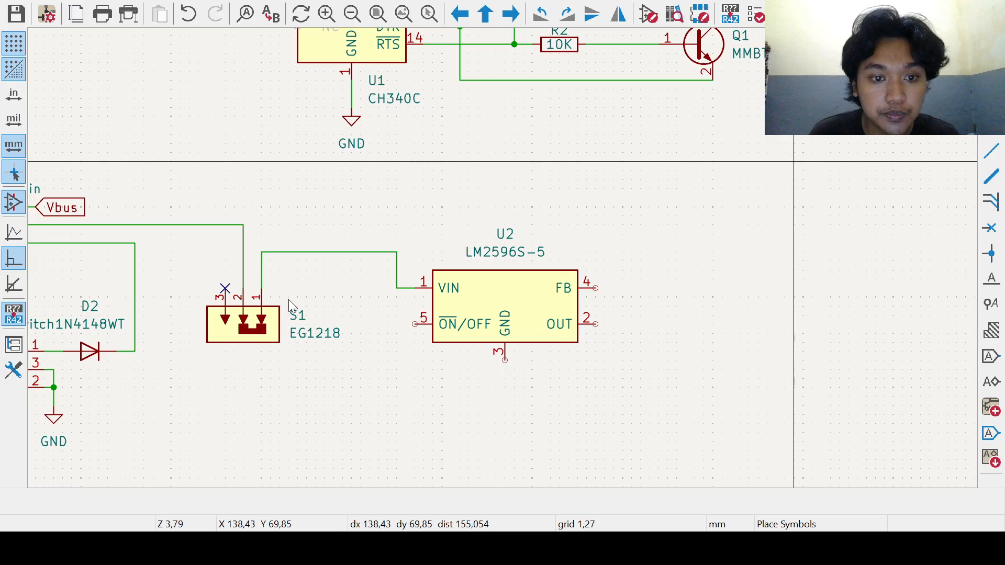
left_click(525, 453)
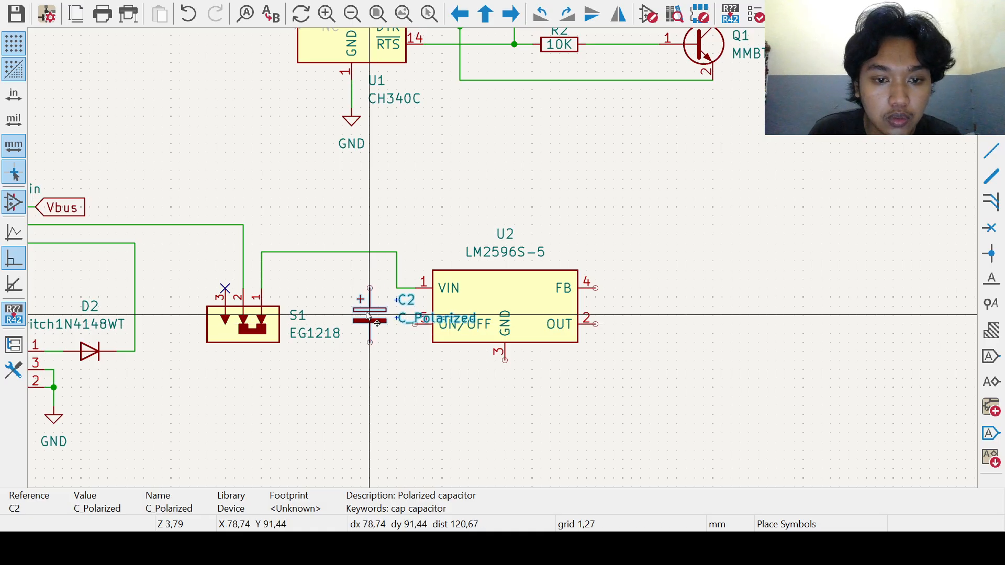
left_click(369, 315)
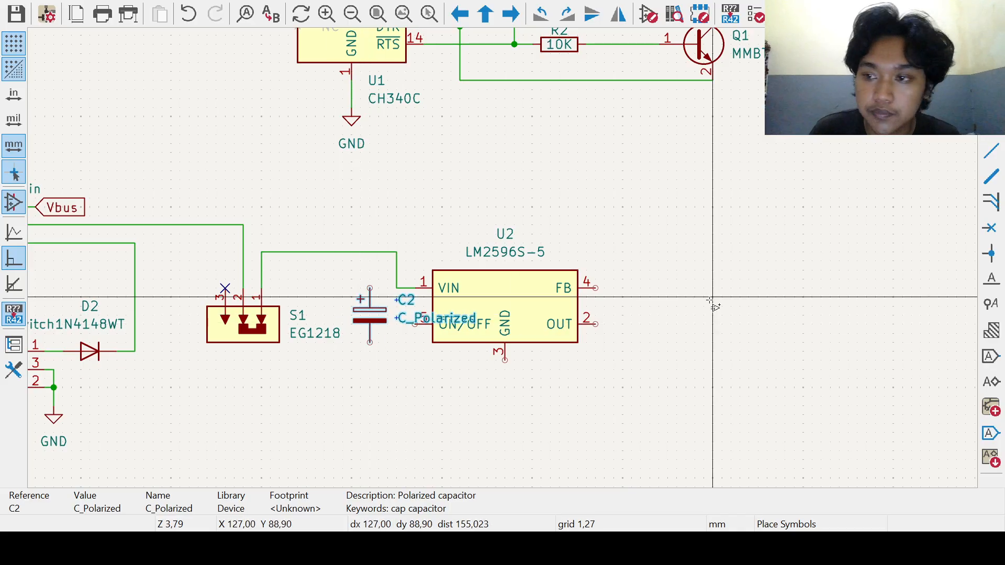
key("Escape")
Step: Move the reference and value texts of switch S1 below its symbol
left_click_drag(286, 293, 237, 352)
left_click(309, 334)
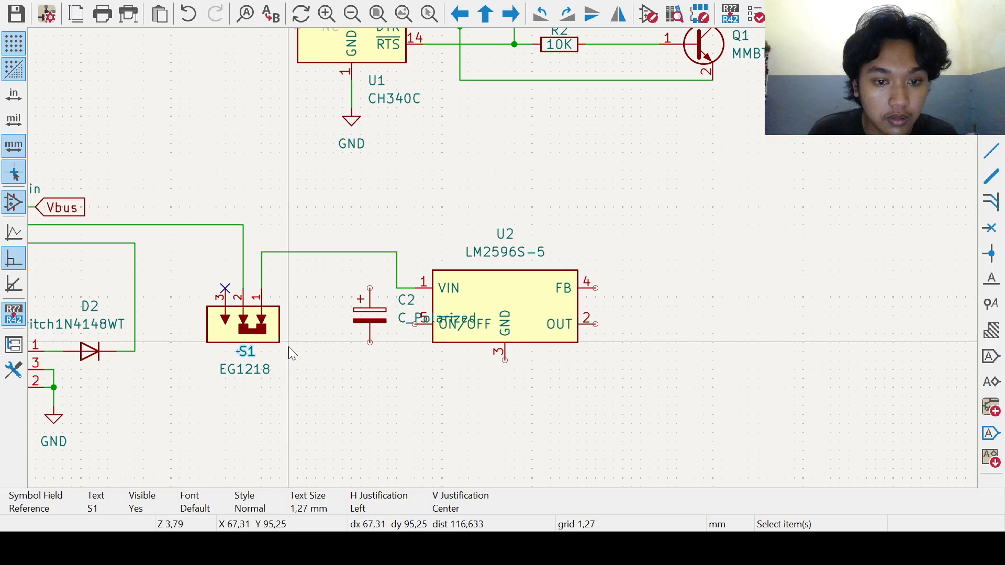
left_click(344, 361)
Step: Shift capacitor C2 left, away from regulator U2, and reposition its value text below and its reference text beside the symbol
middle_click_drag(351, 369, 258, 393)
middle_click_drag(341, 392, 323, 404)
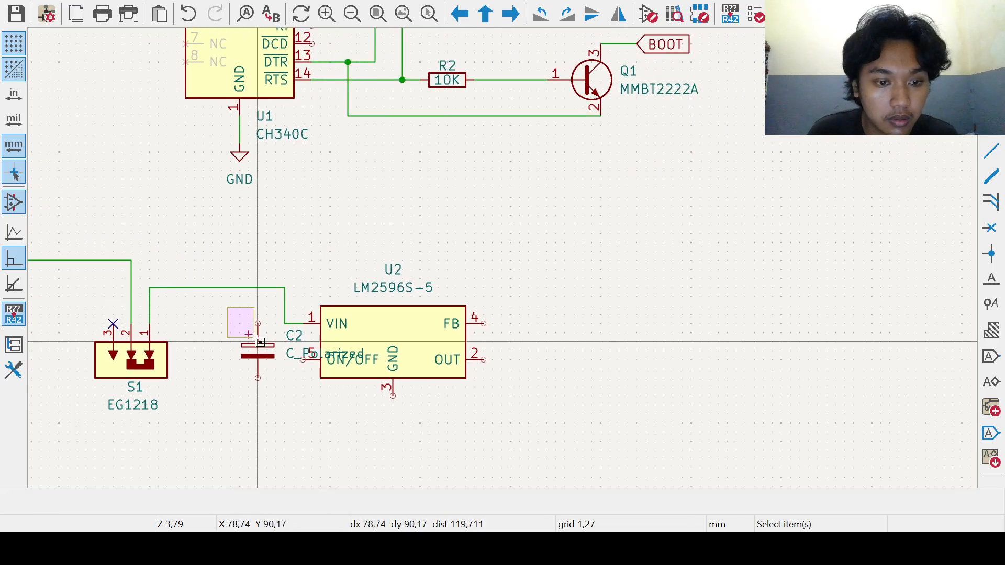
left_click_drag(259, 351, 208, 396)
left_click(267, 354)
left_click(266, 336)
left_click_drag(266, 333, 260, 349)
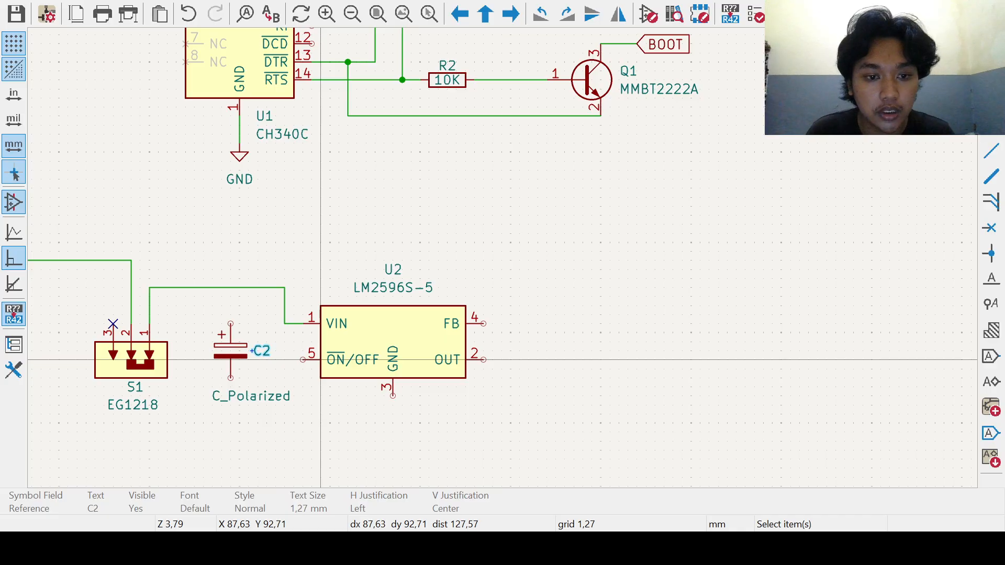
Step: Set the value of capacitor C2 to 220uF and move the value text directly under its reference
left_click(267, 393)
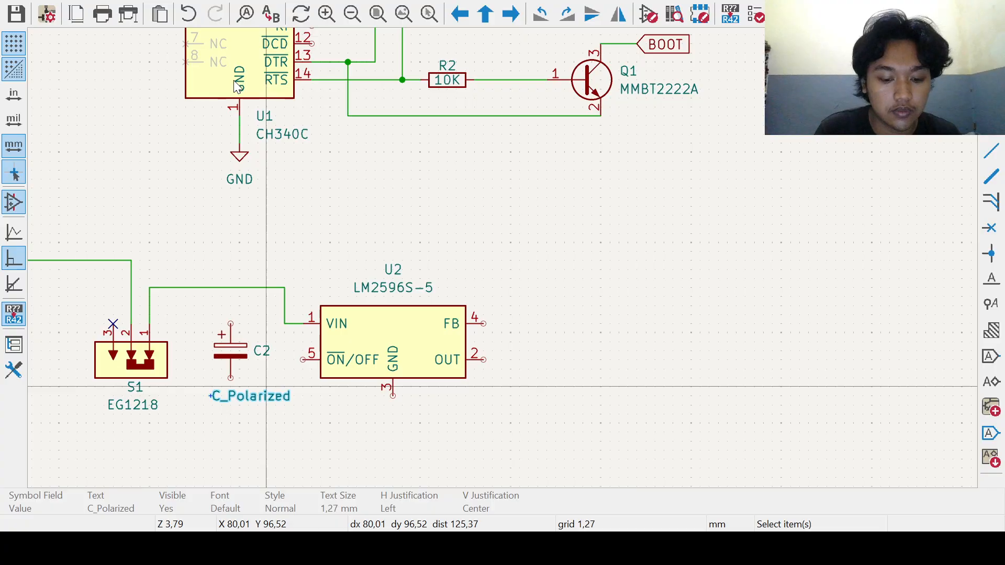
left_click(338, 197)
left_click_drag(240, 396, 240, 369)
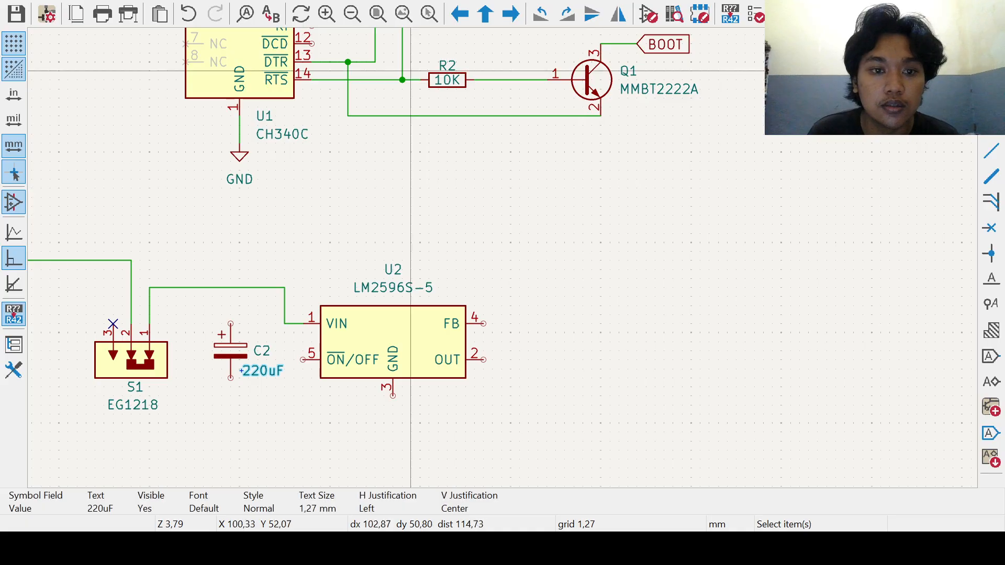
Step: Wire the positive pin of capacitor C2 up to the wire between switch S1 and the regulator's VIN pin
middle_click_drag(291, 345, 315, 329)
middle_click_drag(163, 321, 260, 321)
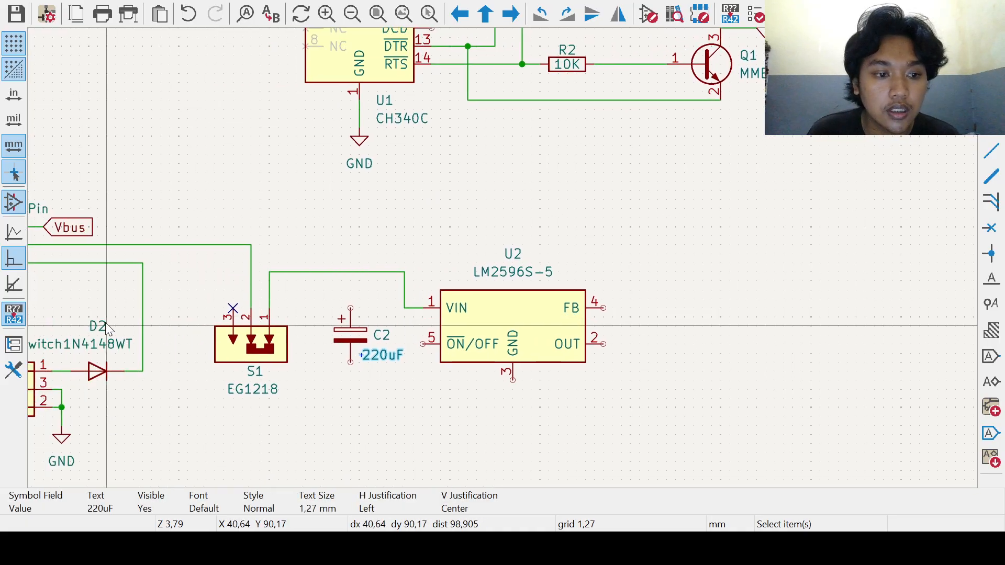
middle_click_drag(107, 327, 173, 304)
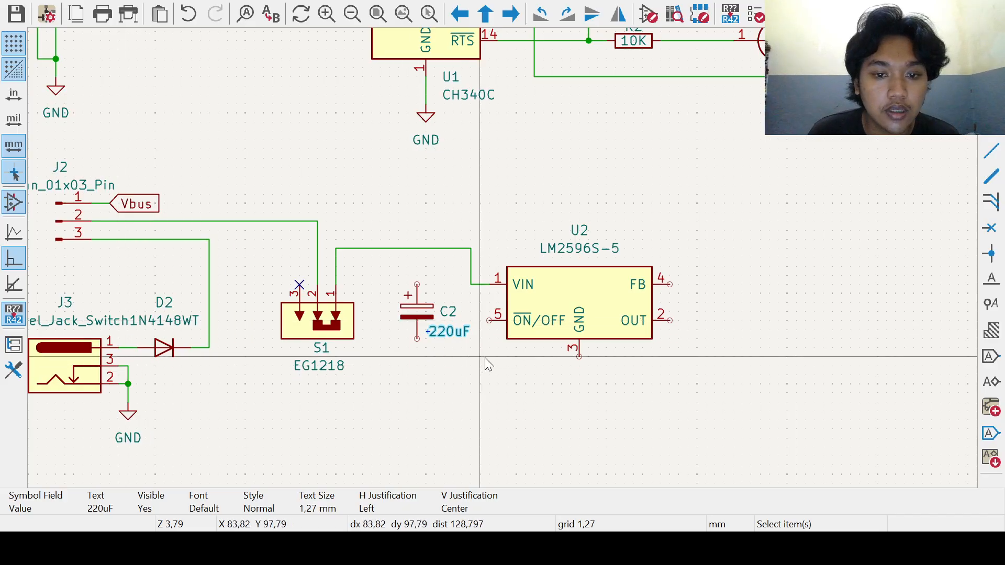
middle_click_drag(479, 308, 462, 351)
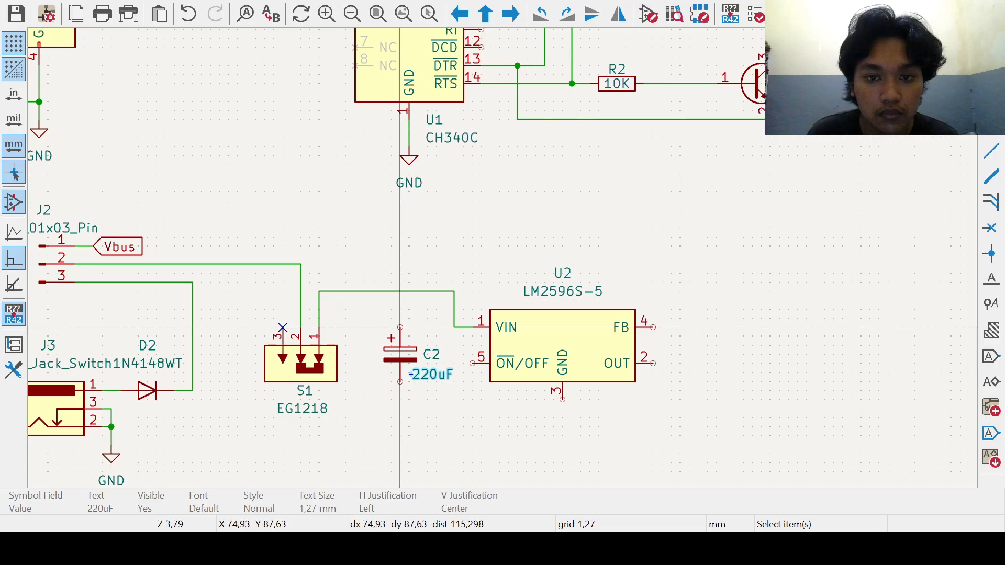
left_click(399, 327)
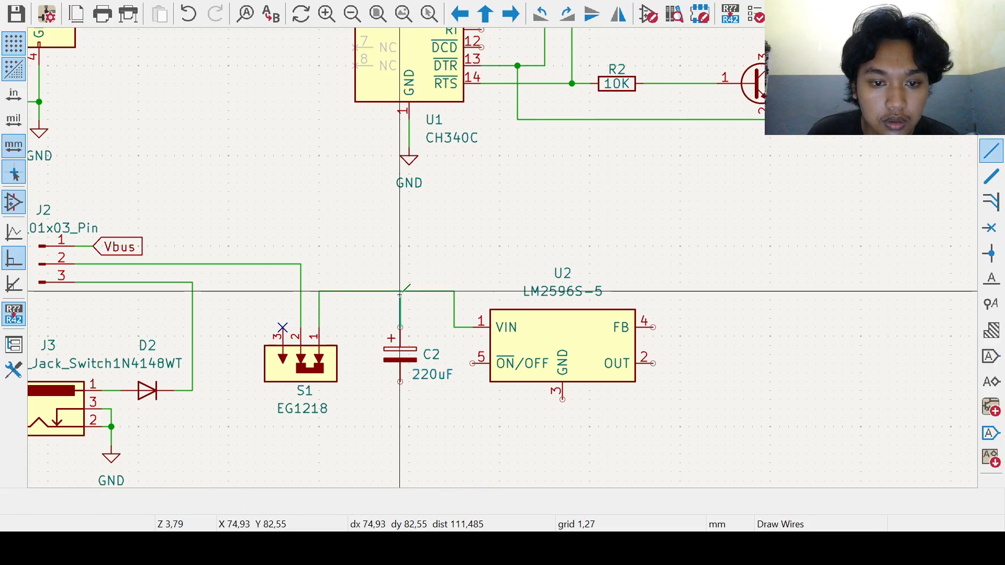
left_click(400, 291)
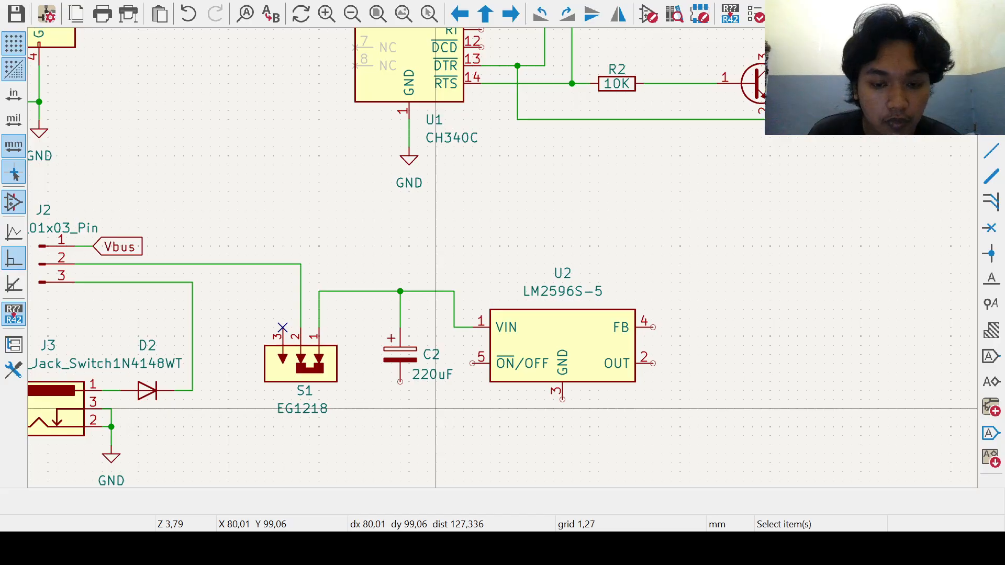
Step: Place a GND power symbol directly below pin 3 of regulator U2
middle_click_drag(521, 426, 414, 378)
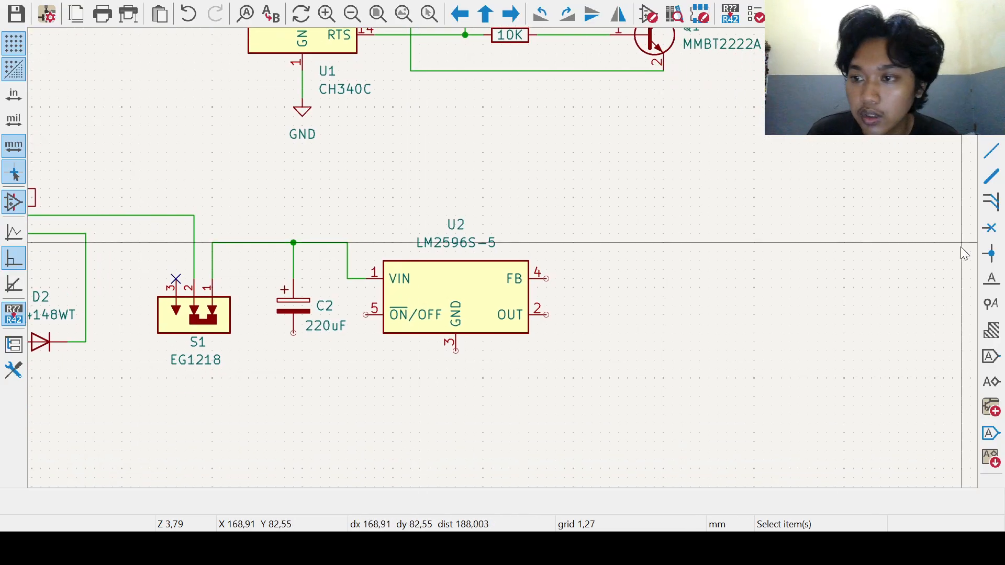
left_click(991, 127)
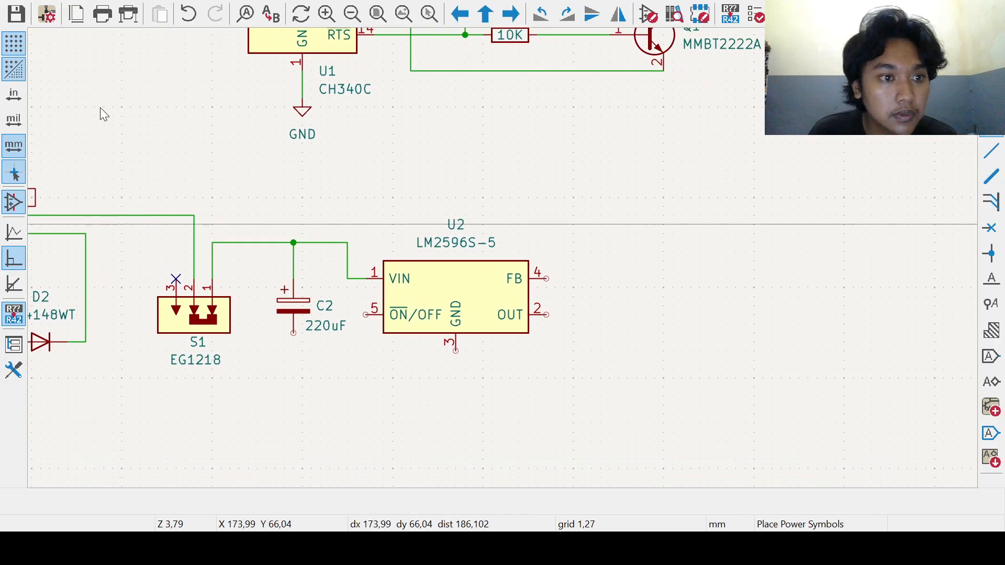
left_click(518, 461)
scroll(393, 407, "down", 2)
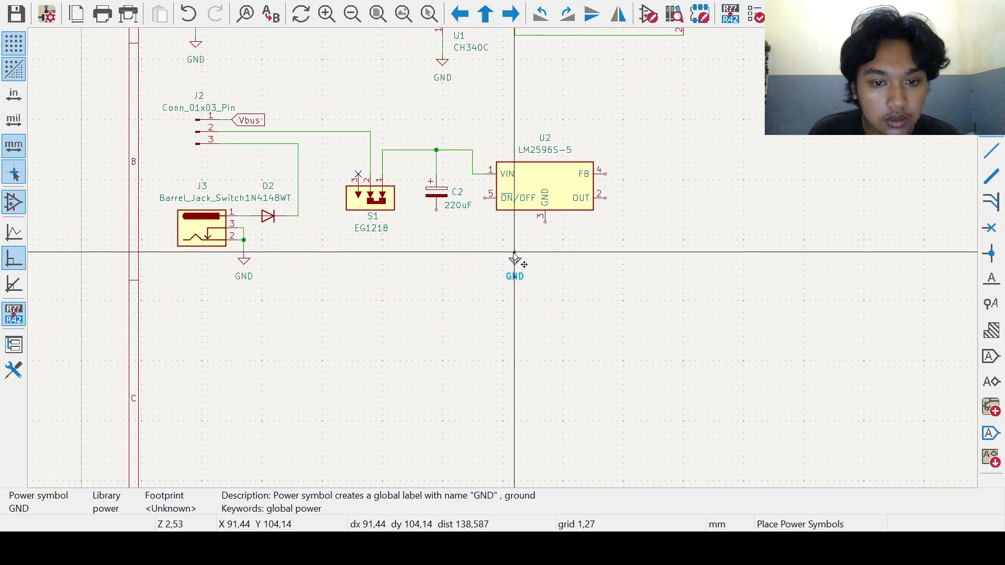
middle_click_drag(514, 254, 499, 288)
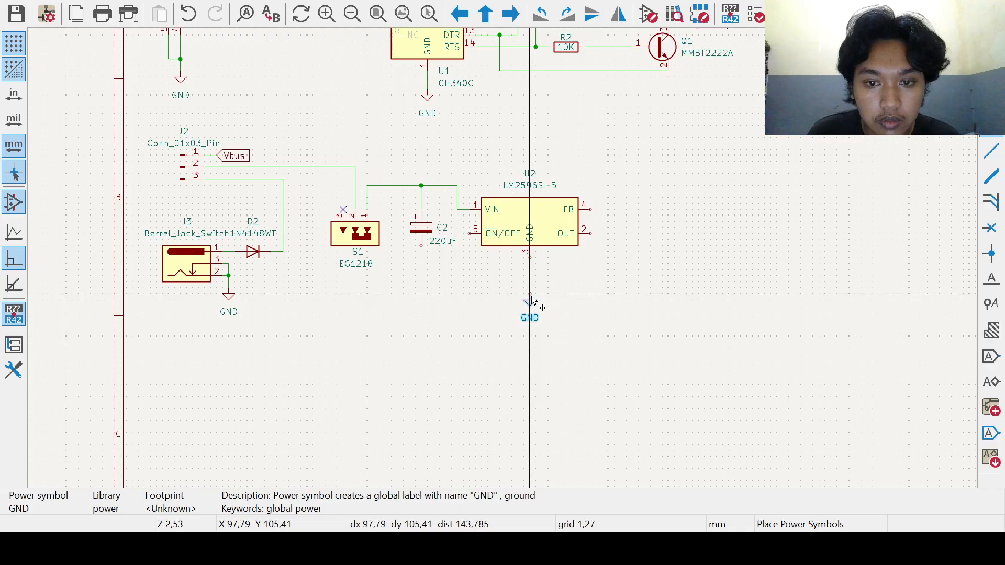
left_click(530, 293)
Step: Wire the GND symbol to pin 3 of regulator U2 and join the negative pin of capacitor C2 to that wire
scroll(529, 294, "up", 2)
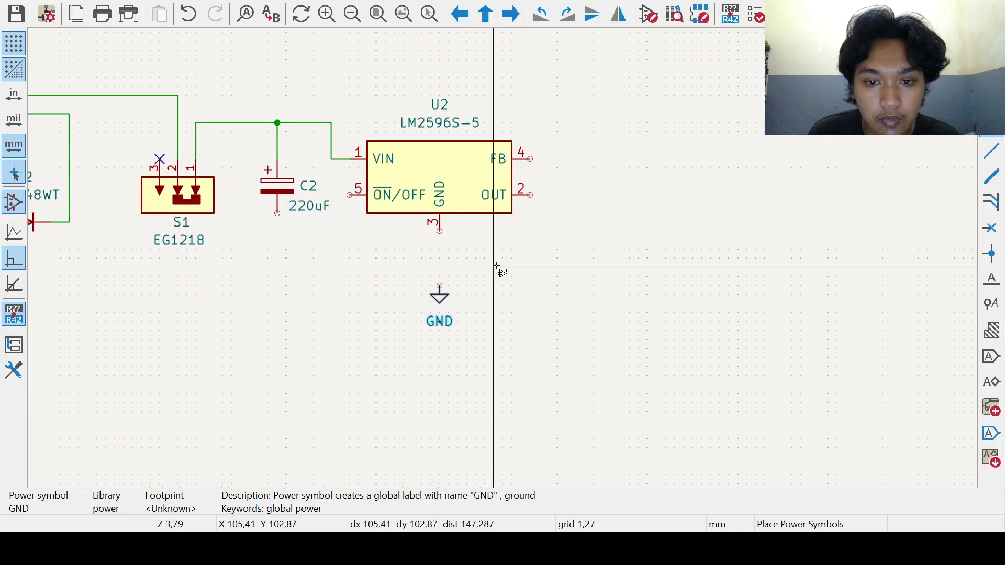
left_click(991, 150)
left_click(439, 285)
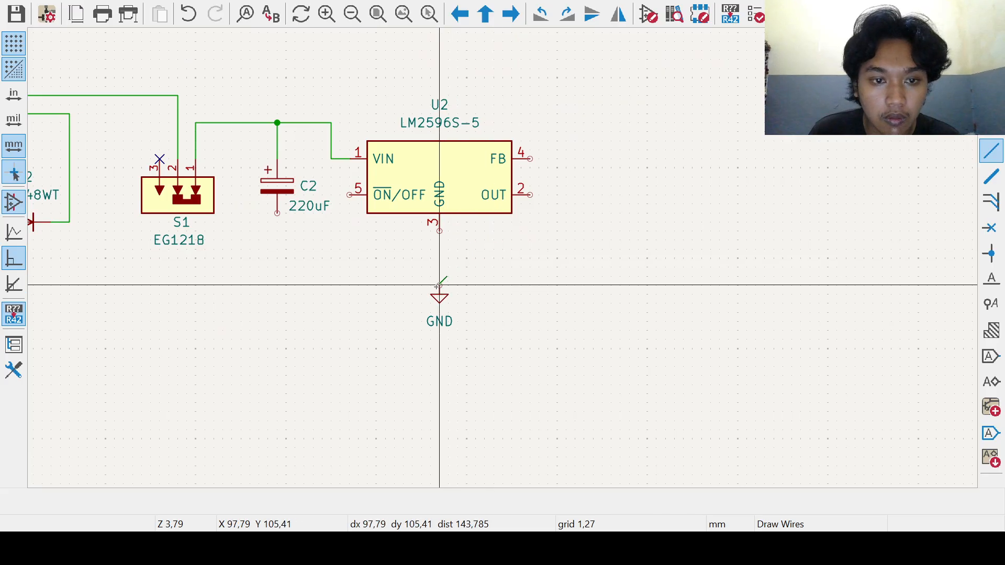
left_click(439, 231)
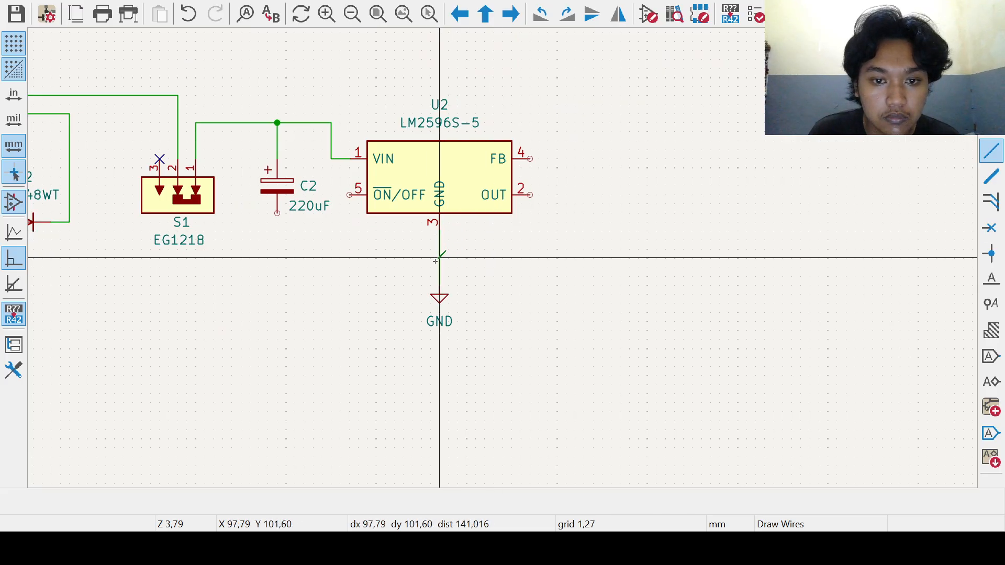
left_click(277, 213)
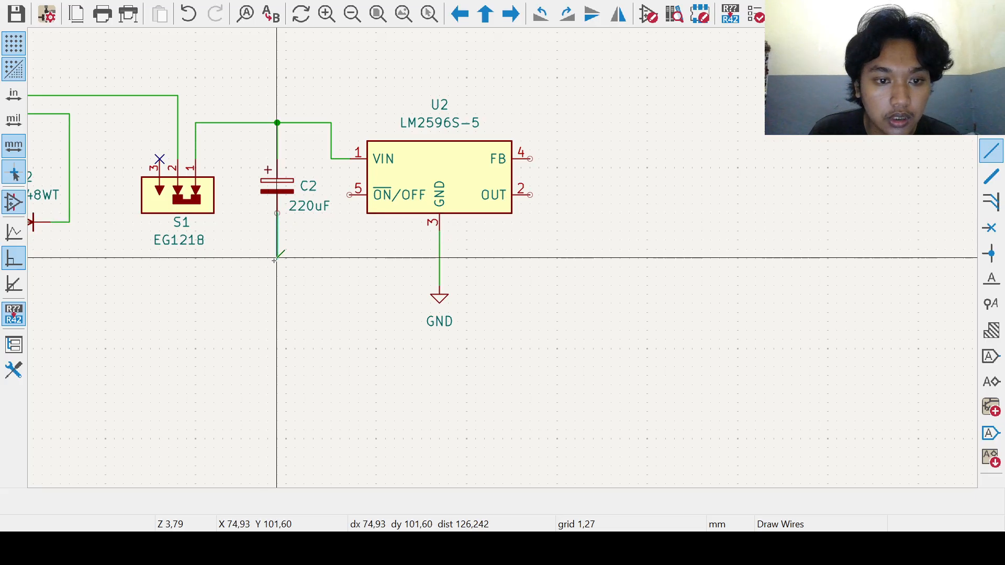
left_click(440, 258)
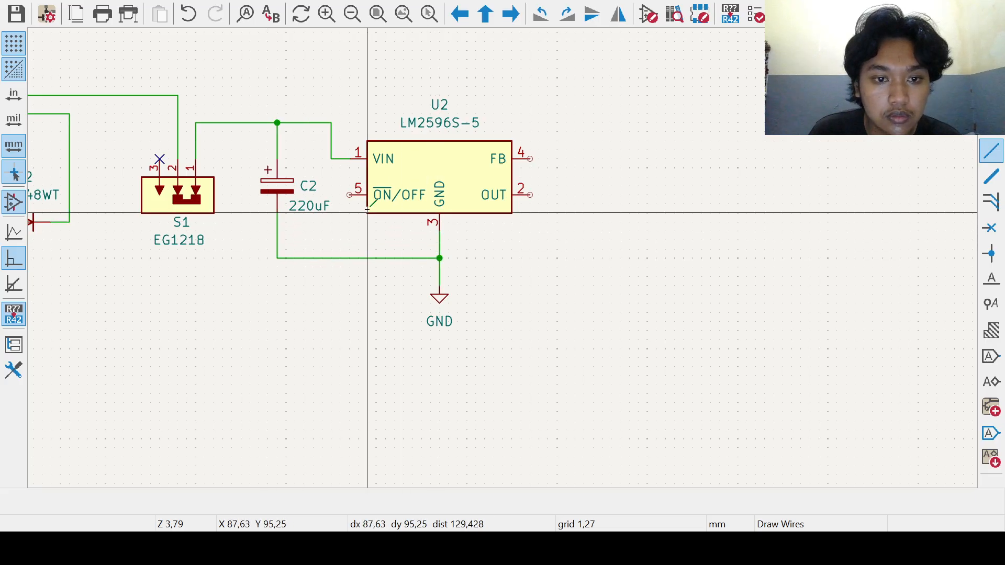
Step: Wire the ON/OFF pin of regulator U2 down to the ground wire between capacitor C2 and pin 3
left_click(349, 196)
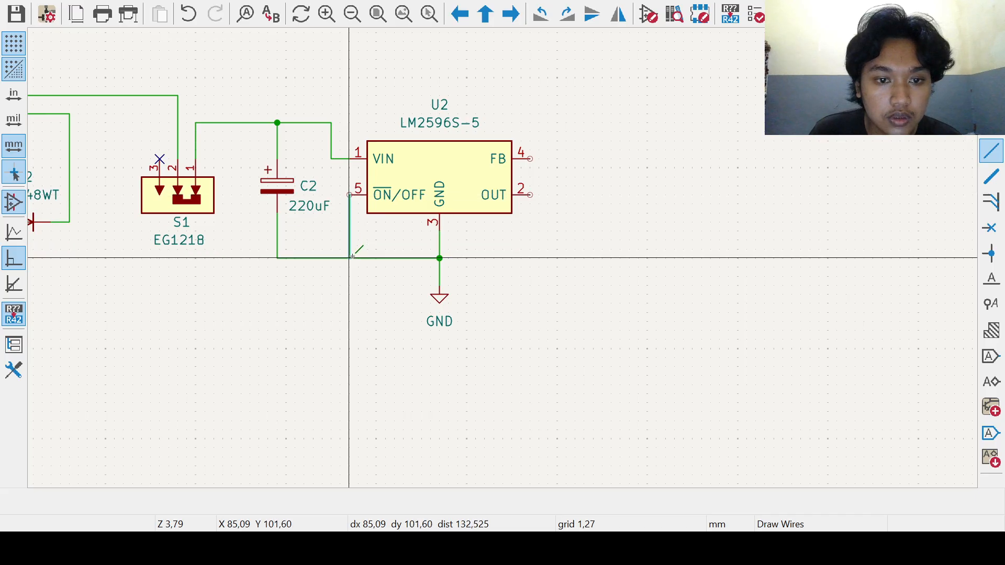
left_click(349, 258)
Step: Place a horizontal Polyfuse_Small symbol in line with regulator U2's OUT pin and wire its near end to that pin
middle_click_drag(538, 253, 486, 272)
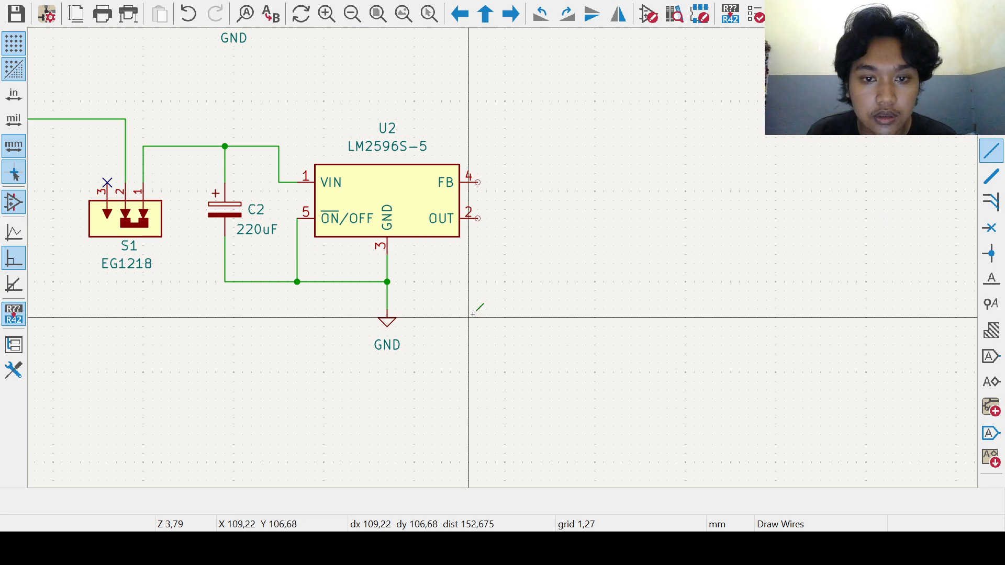
middle_click_drag(559, 308, 443, 324)
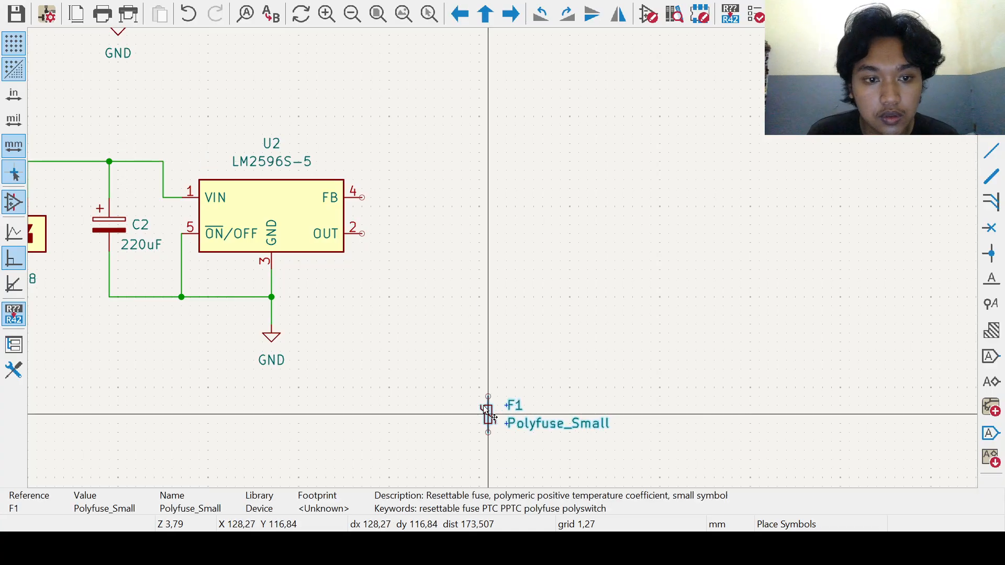
key("r")
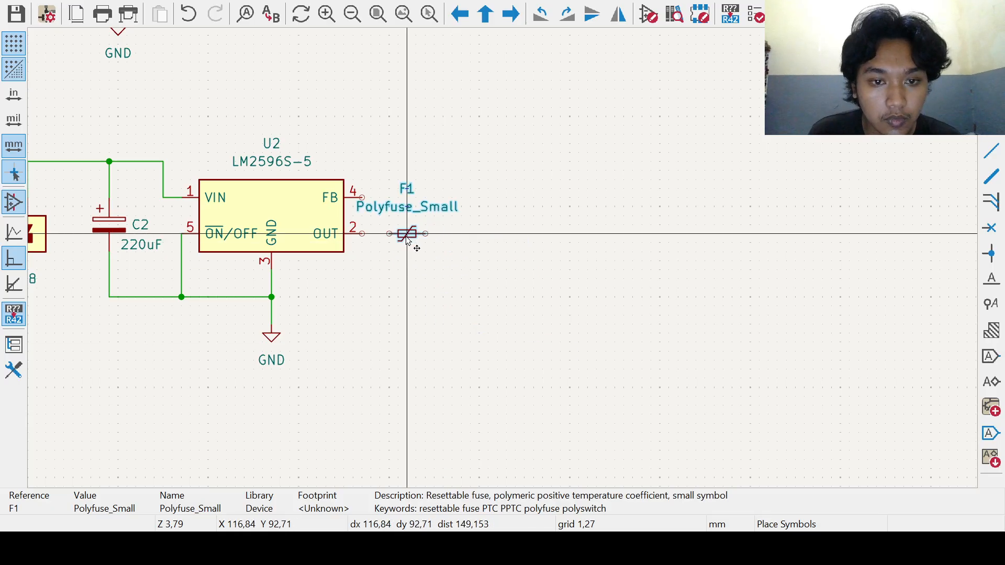
left_click(403, 225)
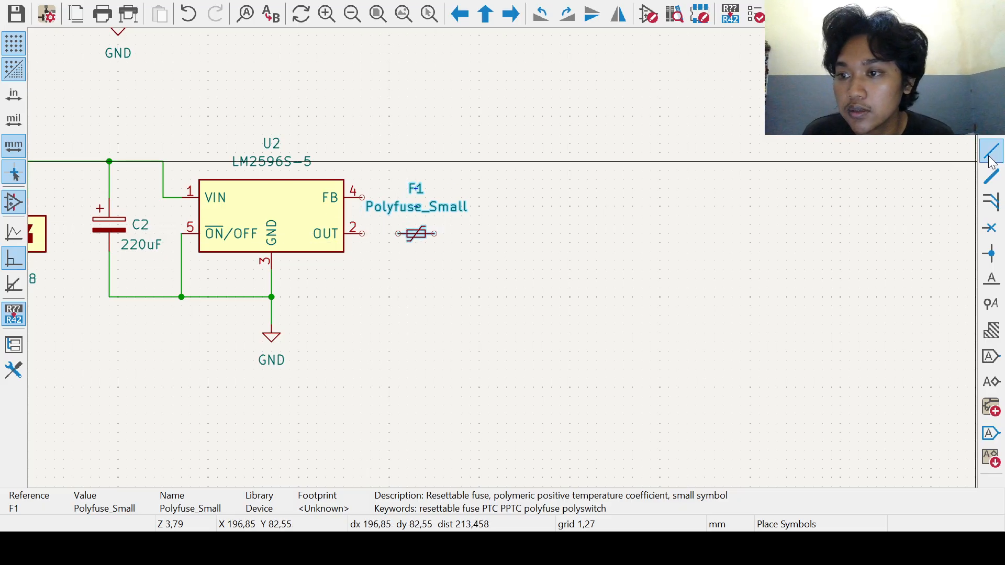
key("w")
left_click(361, 233)
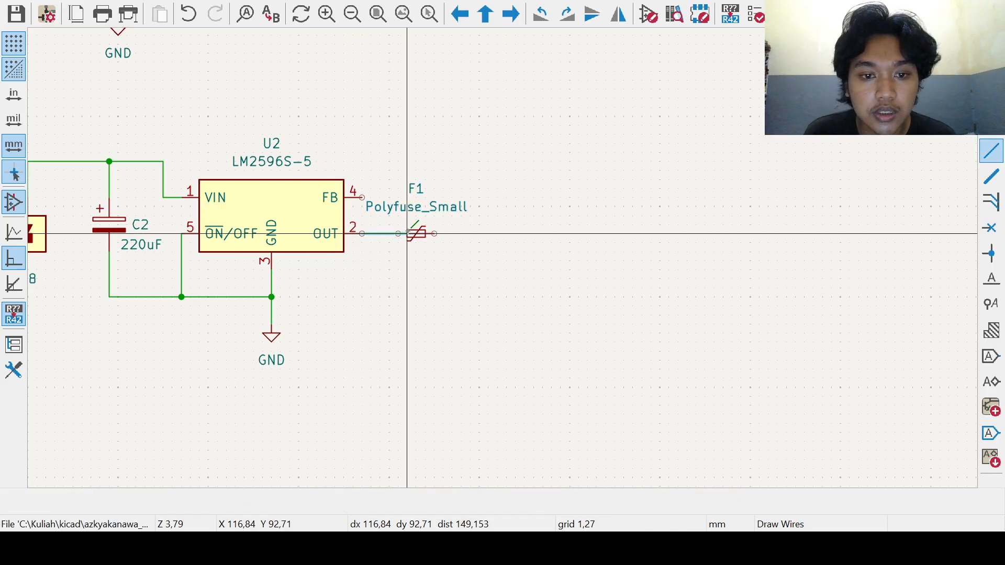
left_click(400, 234)
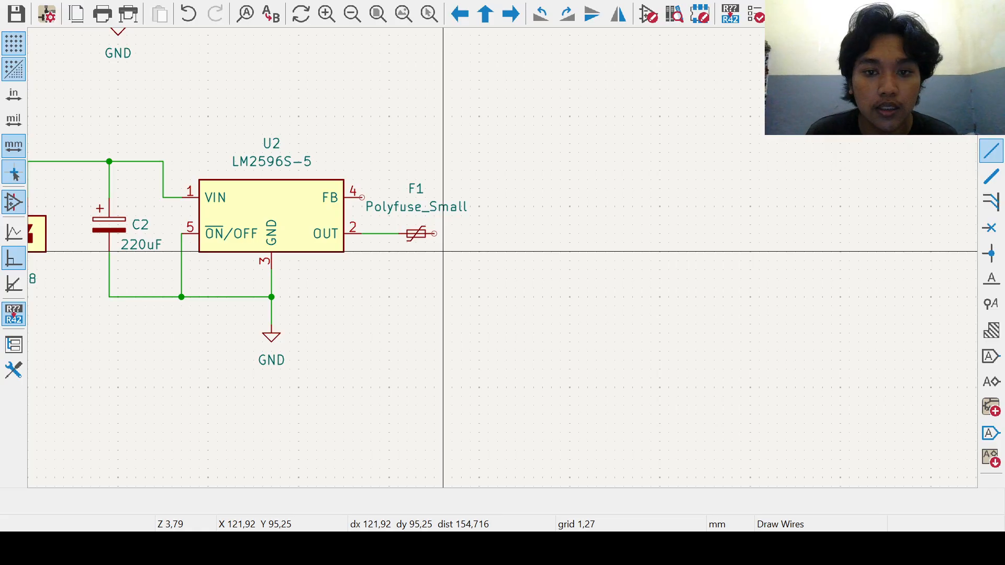
Step: Place a D_Zener diode just beyond and below polyfuse F1, rotated vertically with its cathode facing up
middle_click_drag(570, 359, 510, 371)
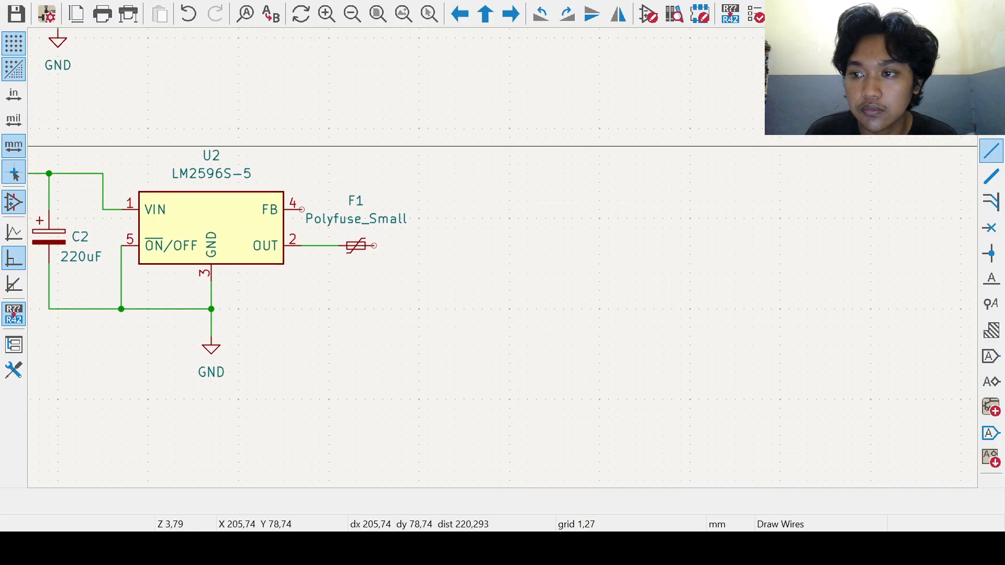
key("Escape")
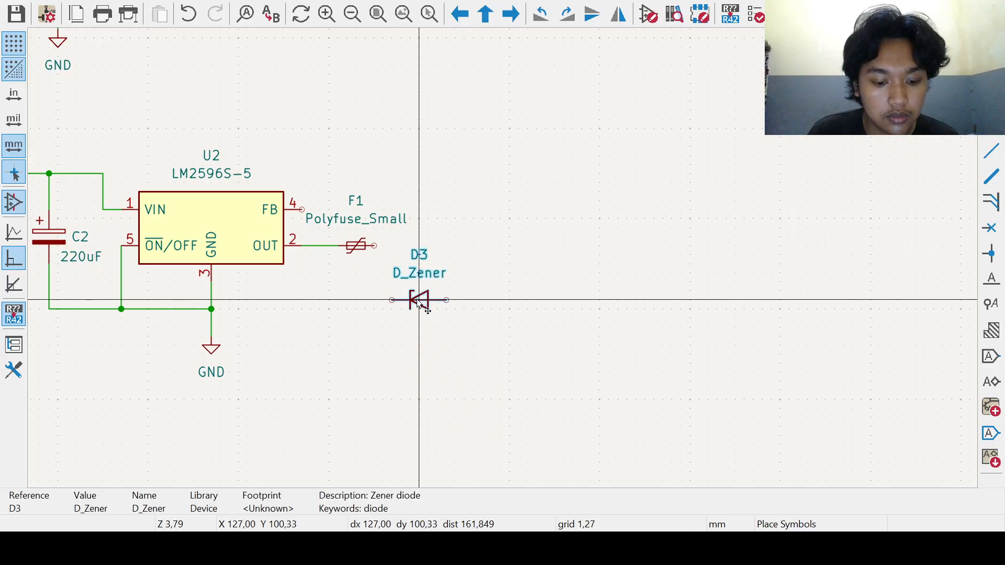
key("r")
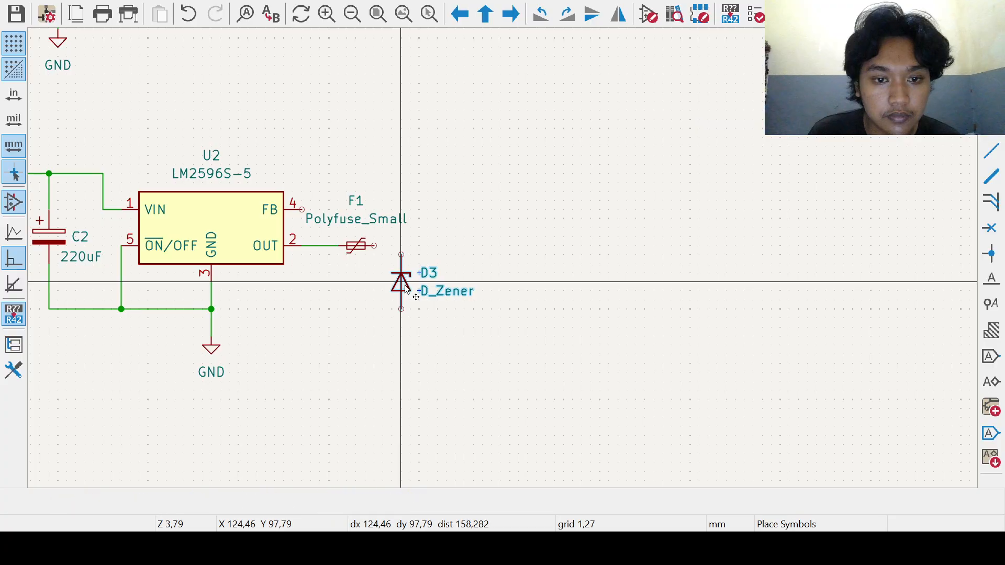
left_click(407, 289)
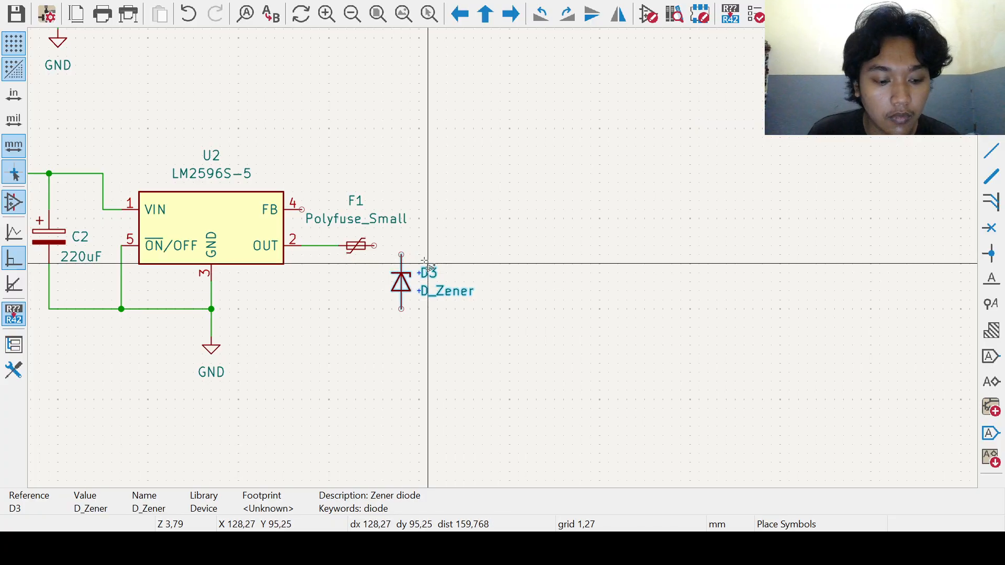
key("Escape")
Step: Wire the cathode of diode D3 to the free end of polyfuse F1 and its anode to the ground junction under U2
key("w")
left_click(401, 255)
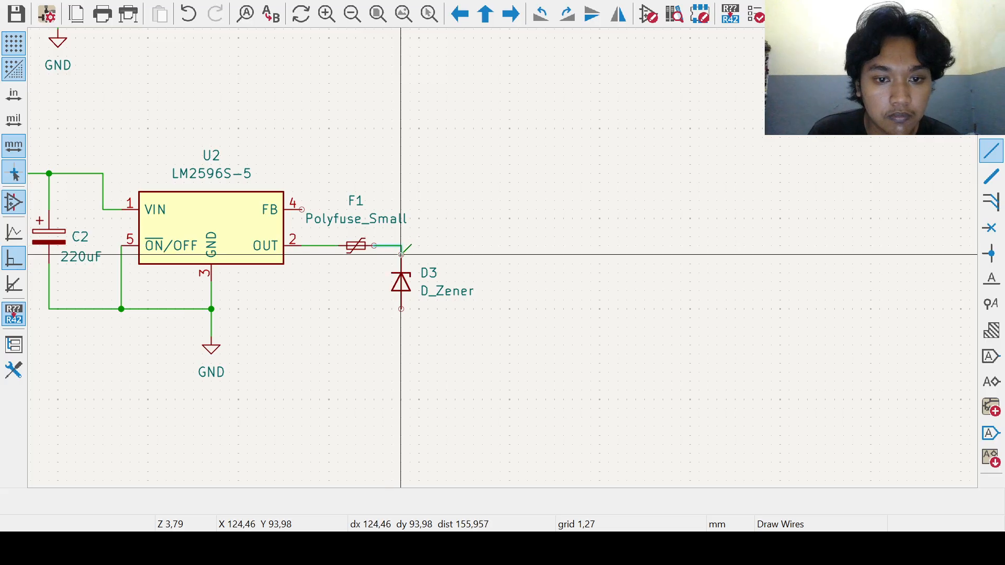
key("Escape")
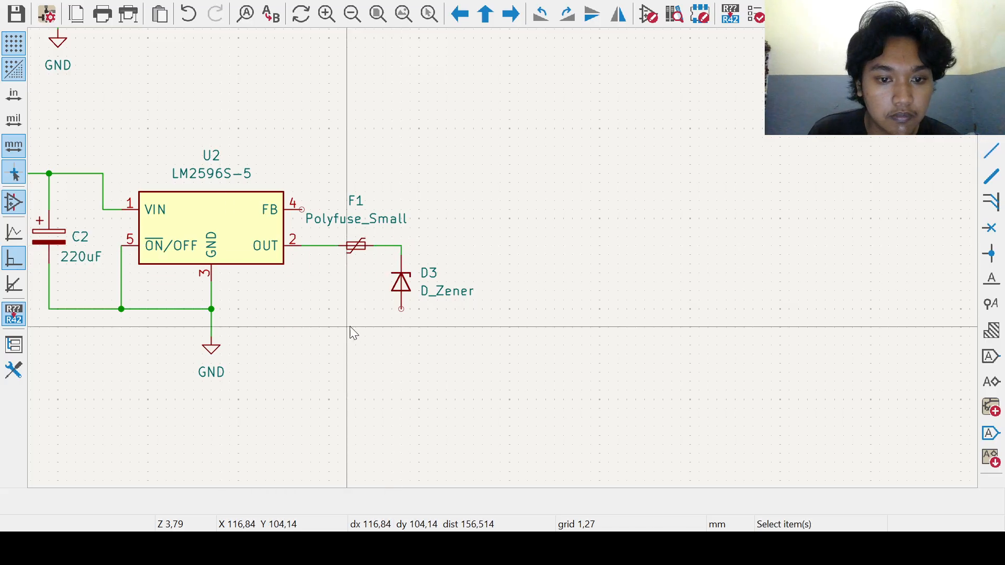
left_click(401, 308)
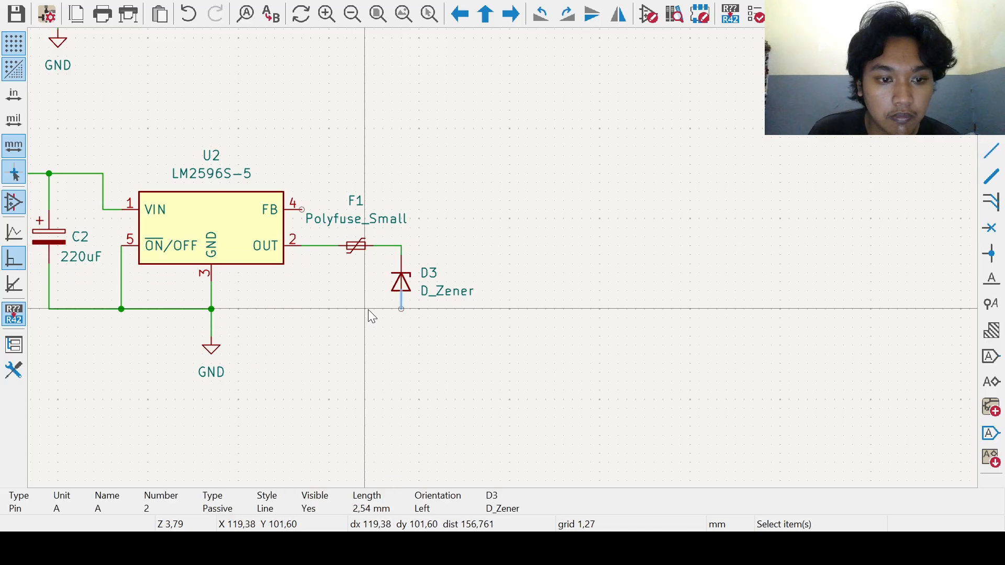
key("Escape")
left_click(401, 308)
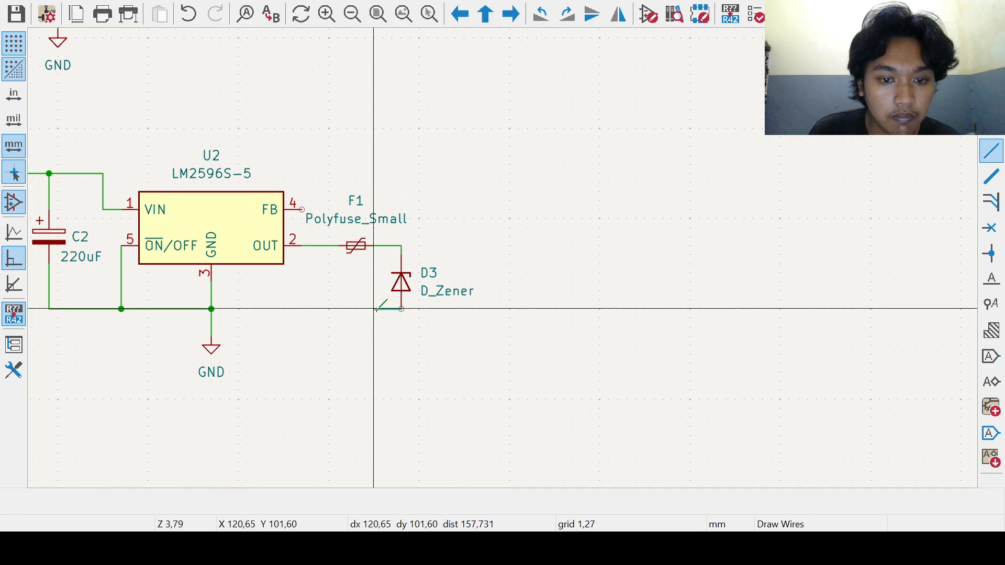
left_click(211, 309)
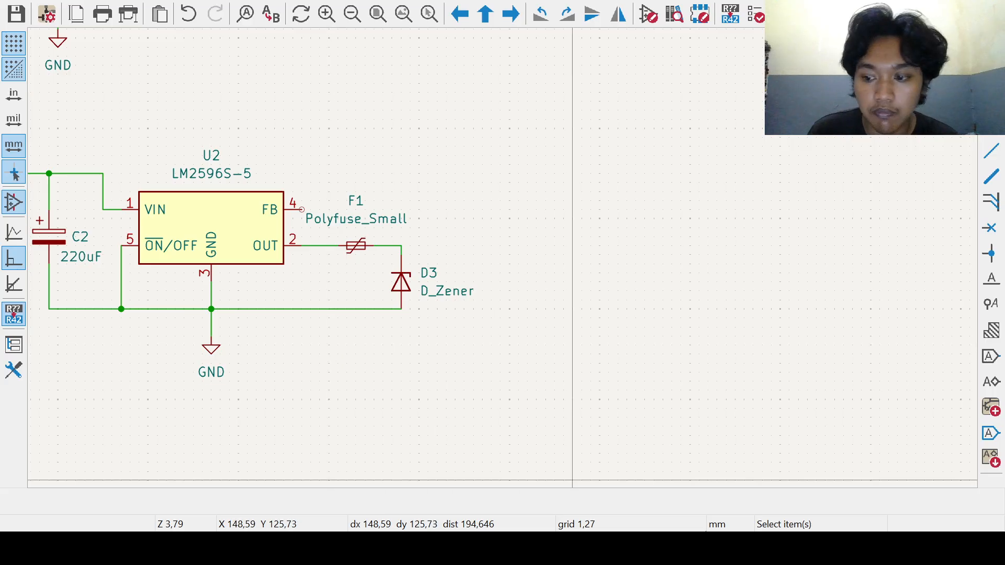
Step: Place an inductor (L) rotated horizontally beyond diode D3, in line with polyfuse F1
middle_click_drag(463, 319, 531, 338)
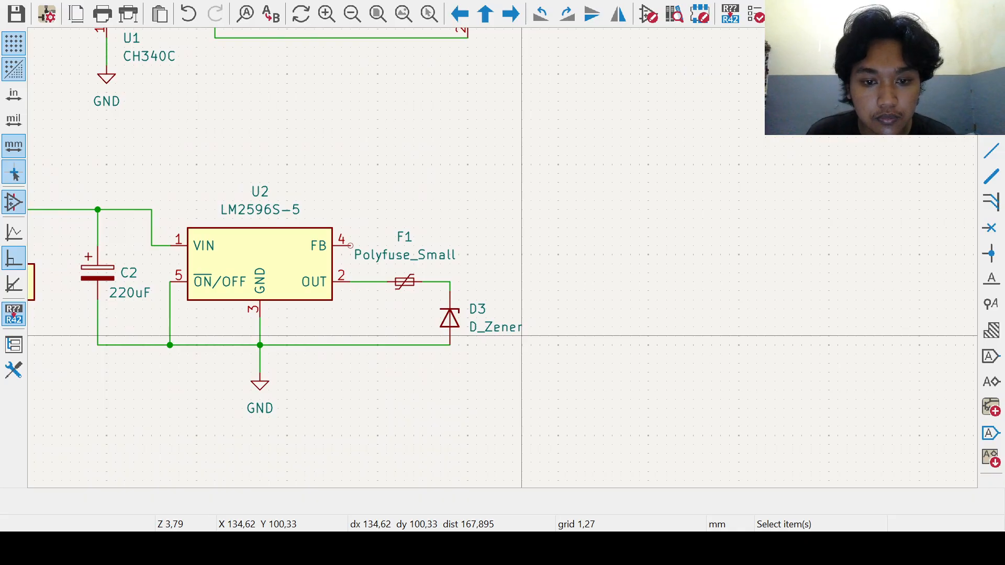
middle_click_drag(679, 325, 593, 341)
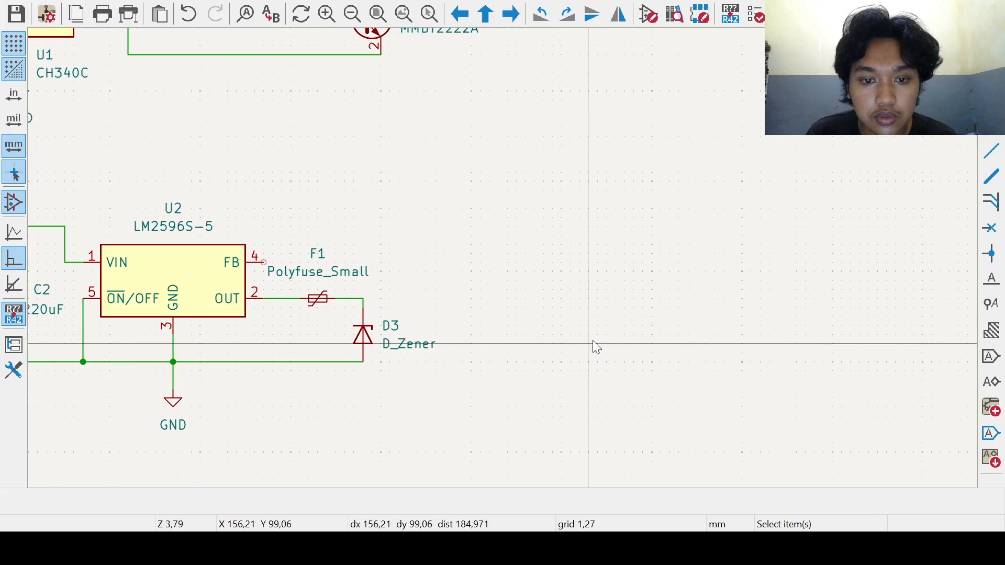
left_click(991, 151)
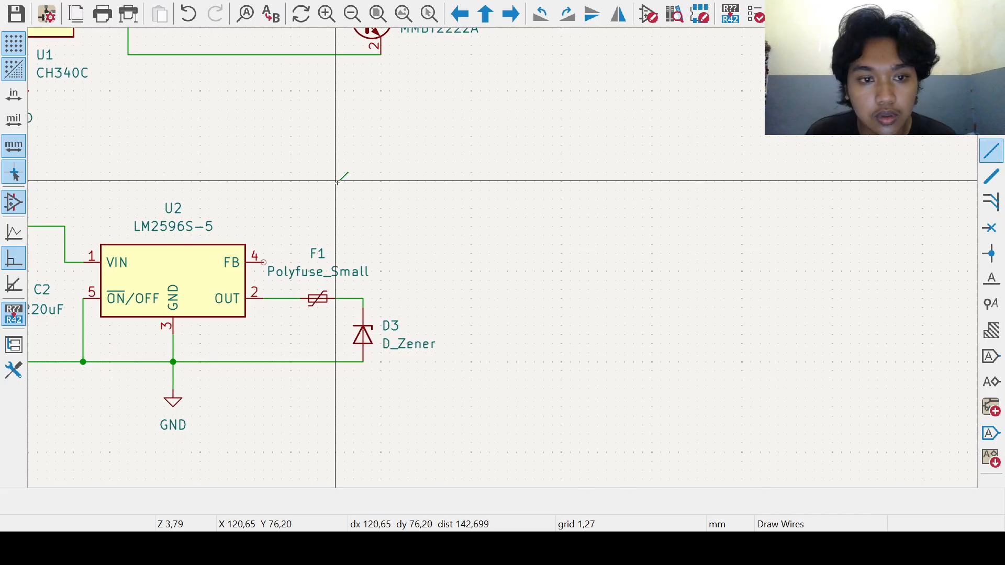
key("a")
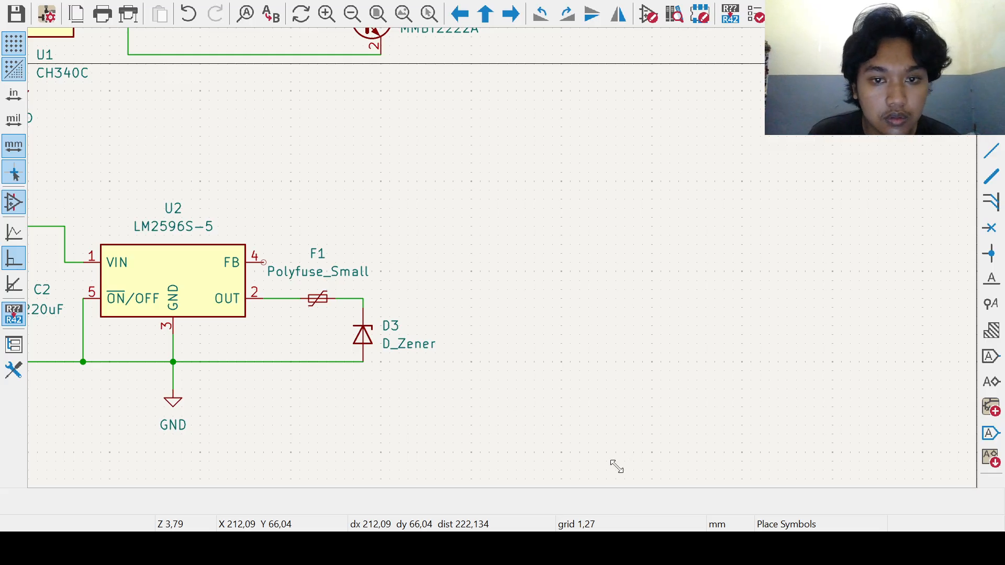
left_click(513, 455)
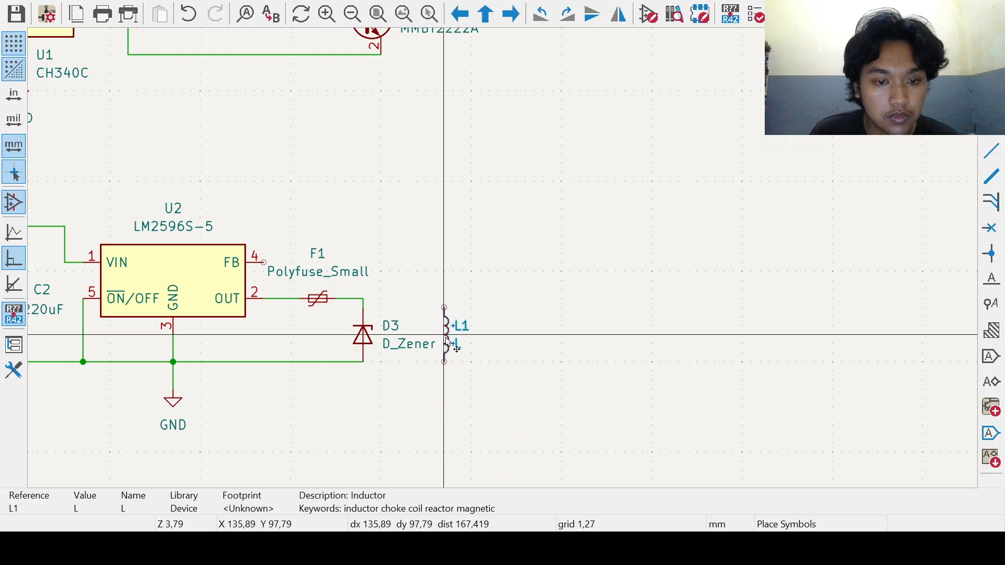
key("r")
left_click(416, 298)
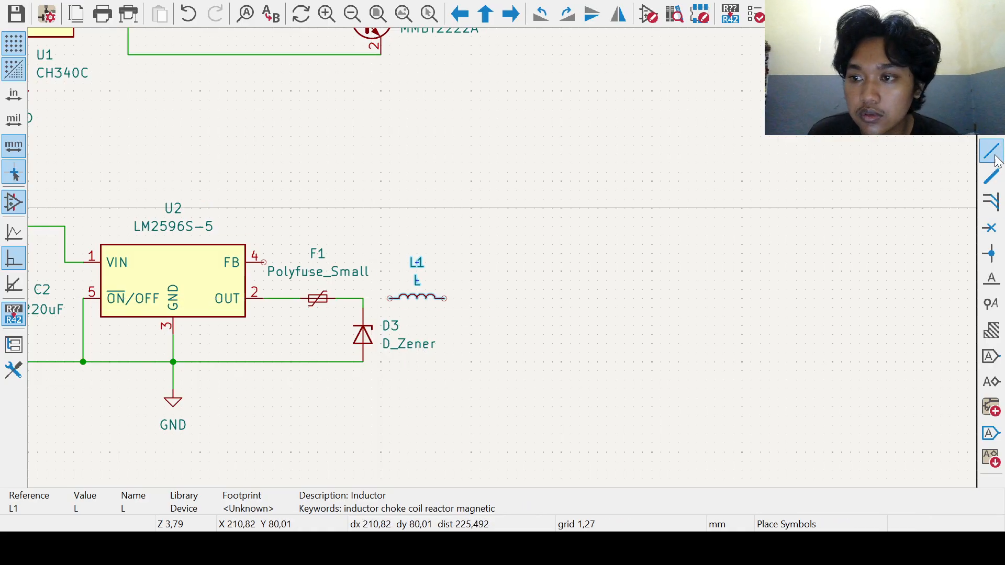
Step: Wire the near end of inductor L1 to the corner of the wire joining polyfuse F1 and diode D3
middle_click_drag(481, 101, 497, 264)
middle_click_drag(543, 352, 562, 246)
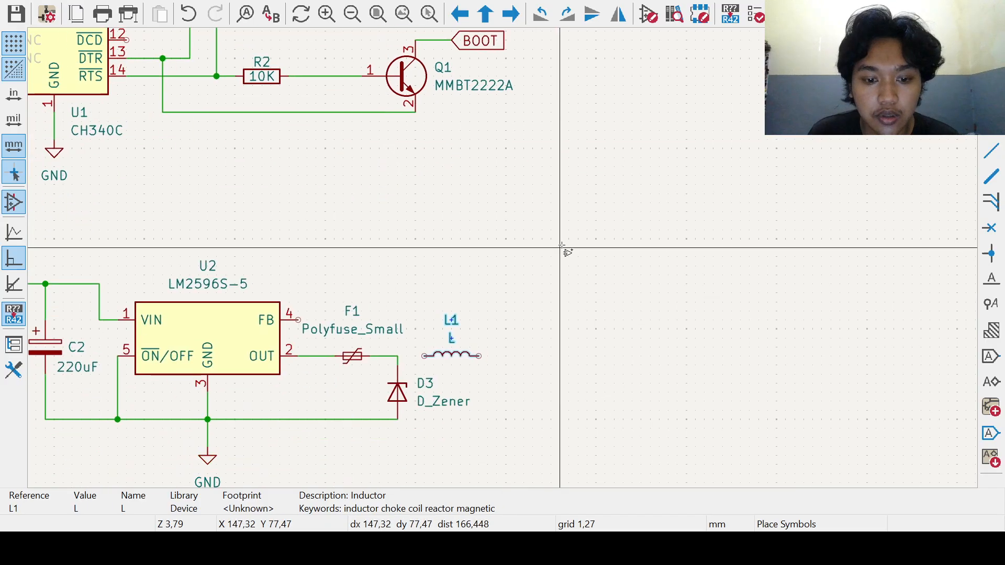
left_click(991, 151)
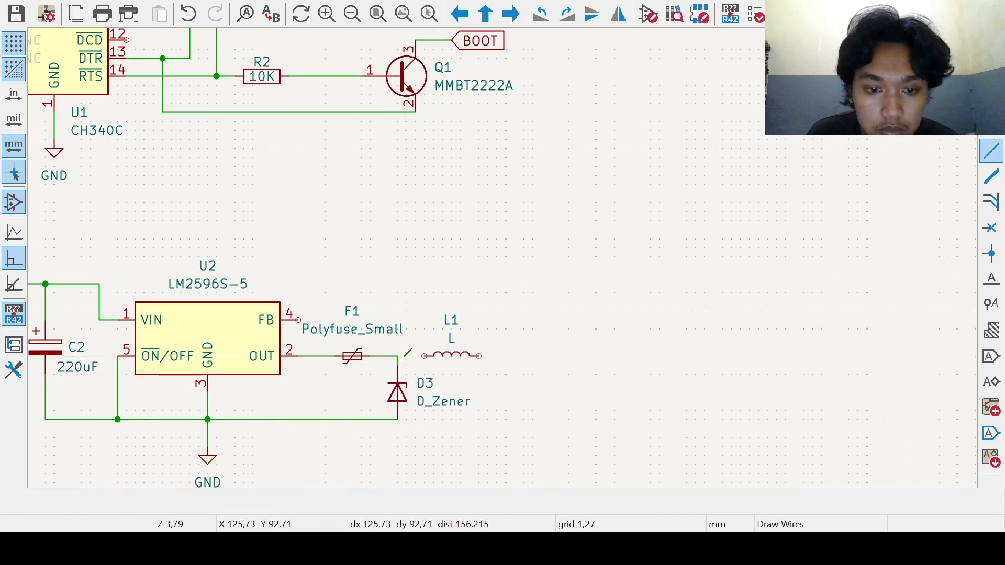
left_click(424, 356)
left_click(398, 356)
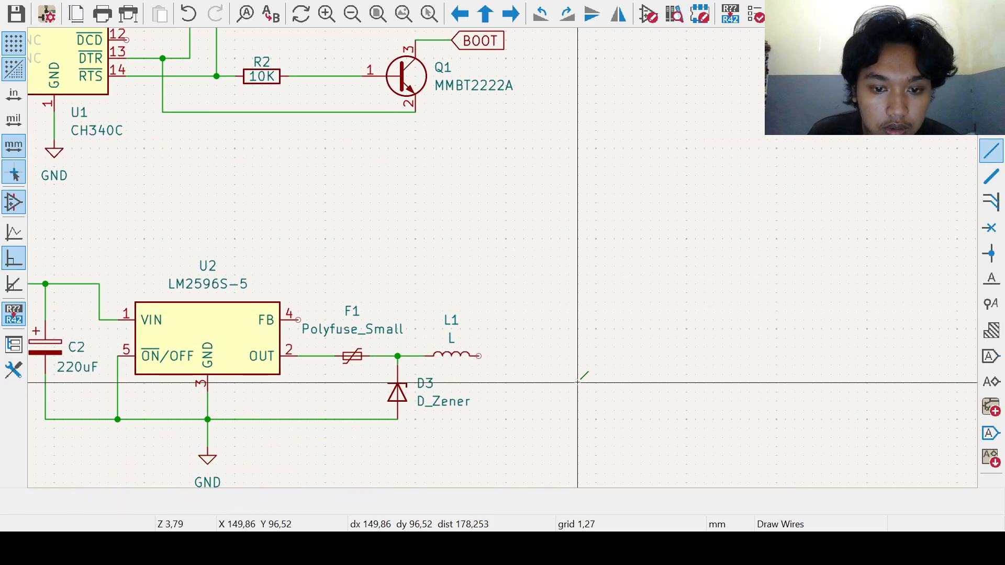
Step: Wire the FB pin of regulator U2 to the output end of inductor L1
middle_click_drag(578, 382, 557, 387)
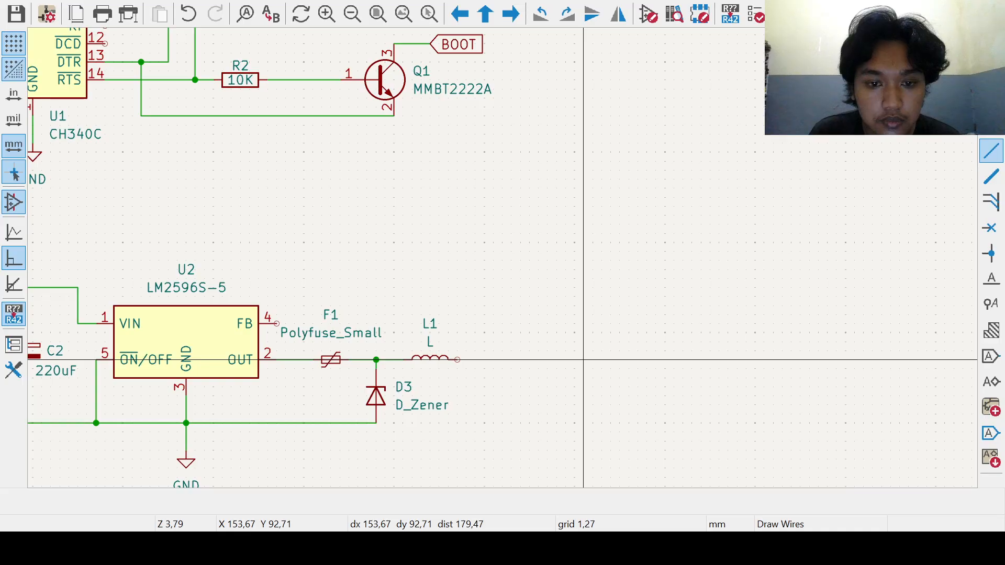
left_click(276, 323)
left_click(459, 360)
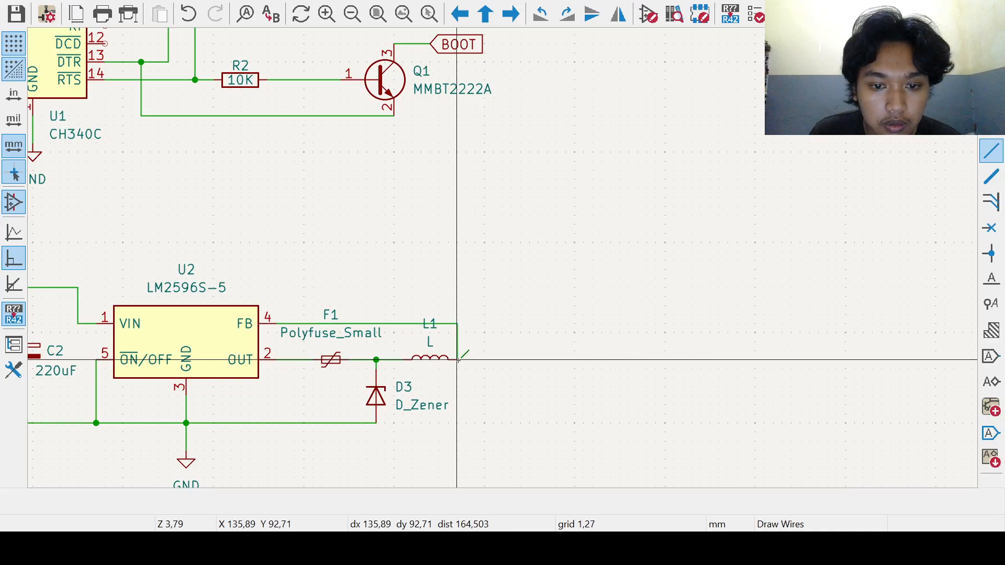
Step: Place a C_Polarized capacitor upright beyond inductor L1 and shift it up so its positive pin lines up with the inductor
scroll(478, 360, "right", 1)
middle_click_drag(478, 360, 476, 354)
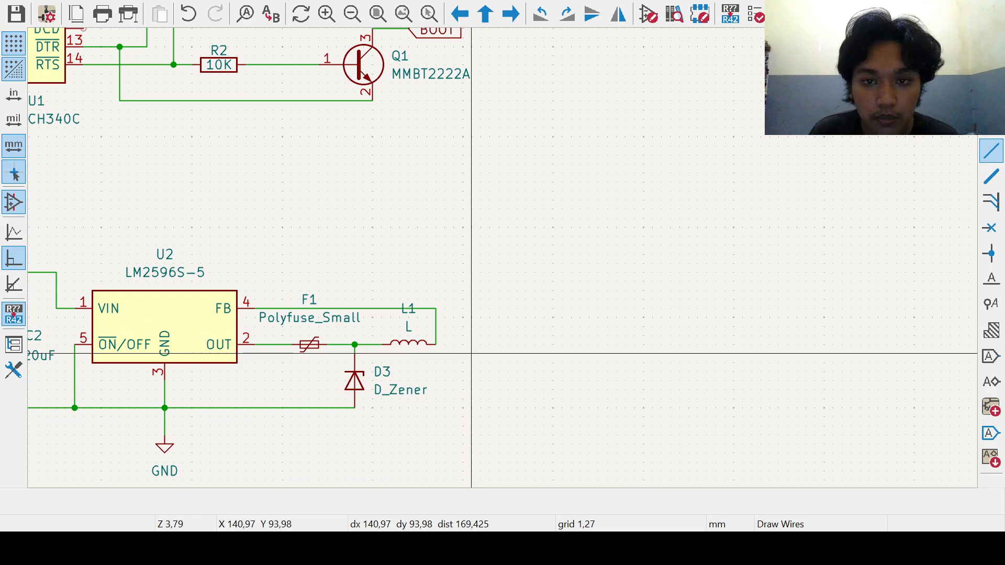
middle_click_drag(603, 377, 597, 345)
left_click(995, 101)
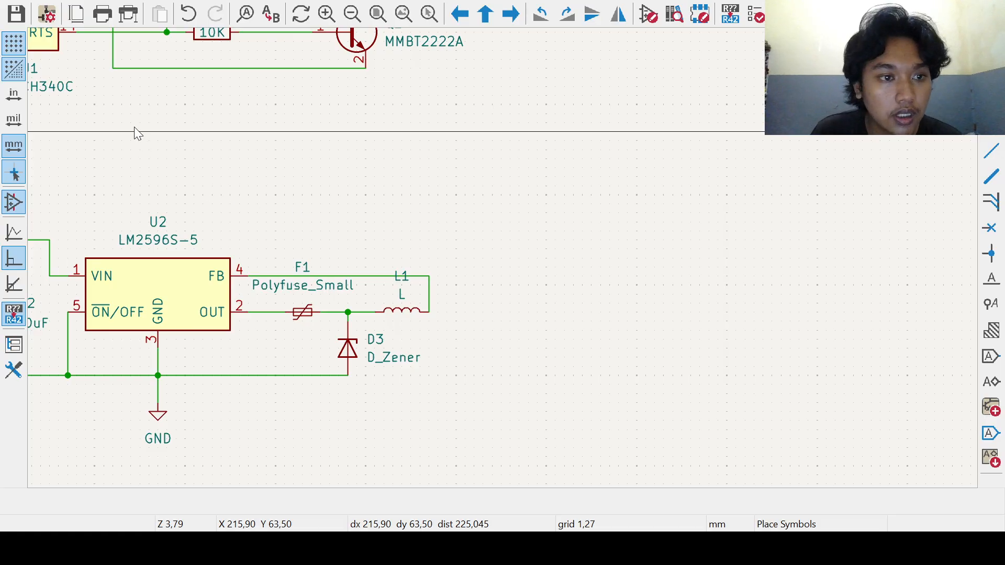
left_click(512, 459)
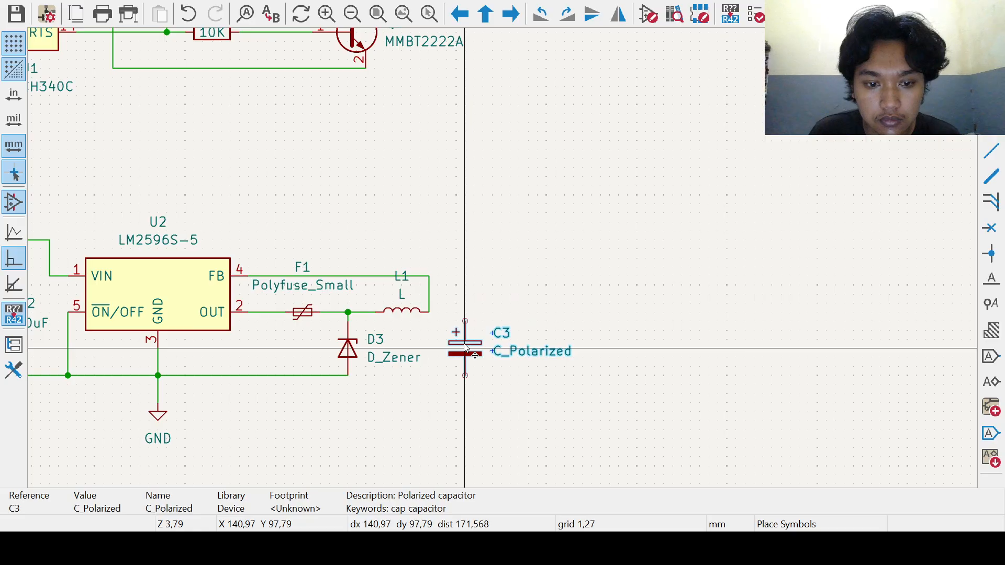
left_click(465, 348)
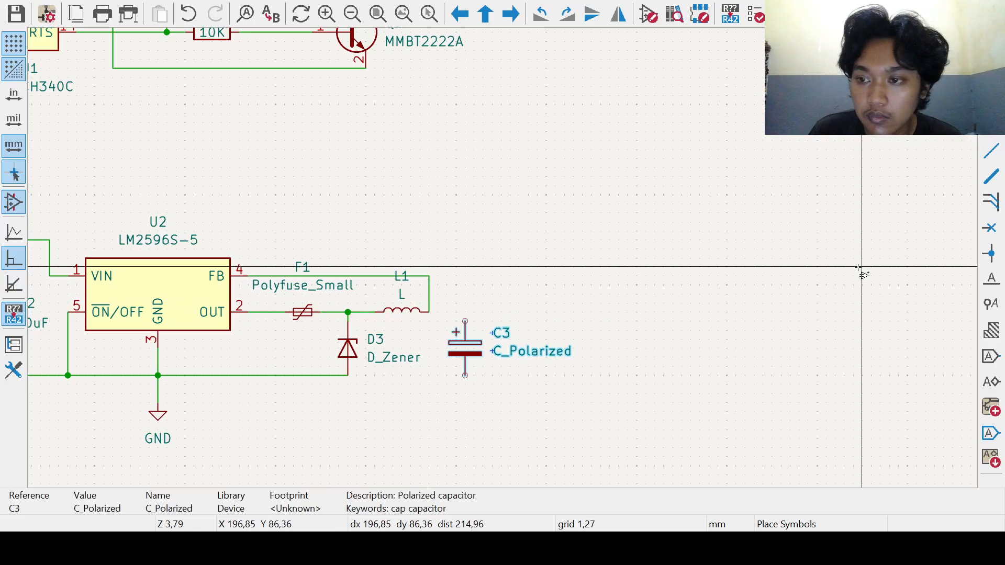
key("Escape")
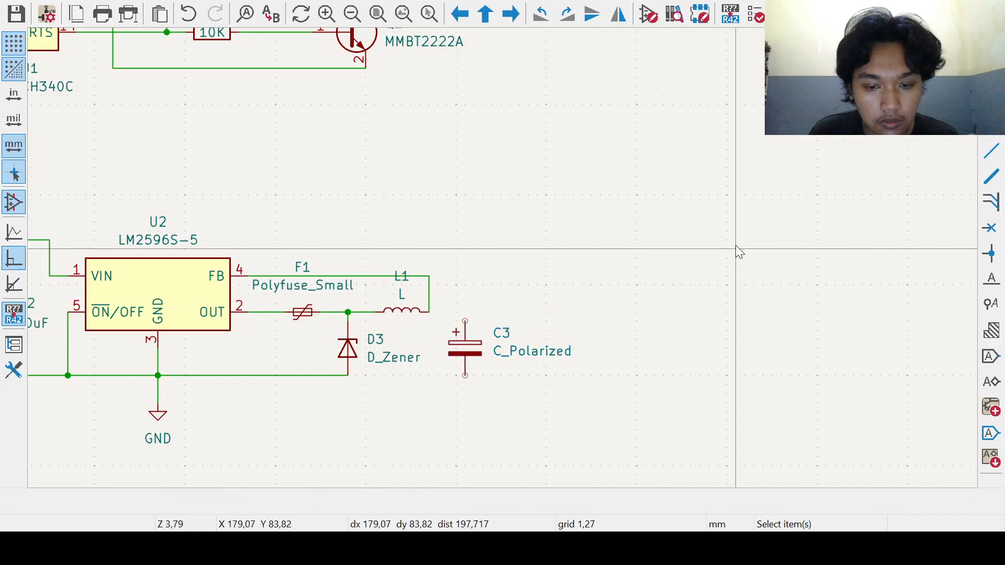
key("m")
left_click(467, 344)
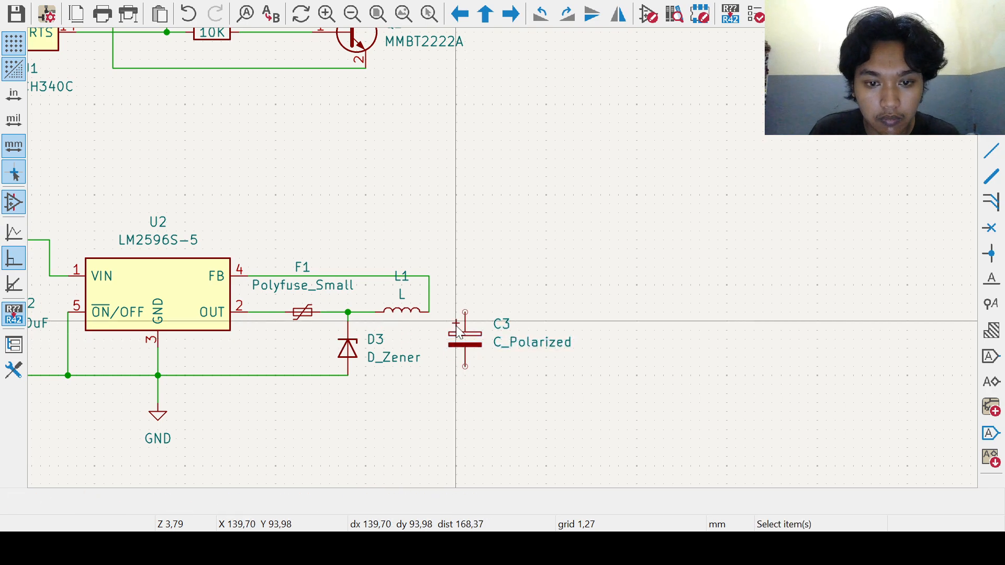
Step: Wire the positive pin of capacitor C3 to the point where inductor L1 meets the FB wire
left_click(464, 311)
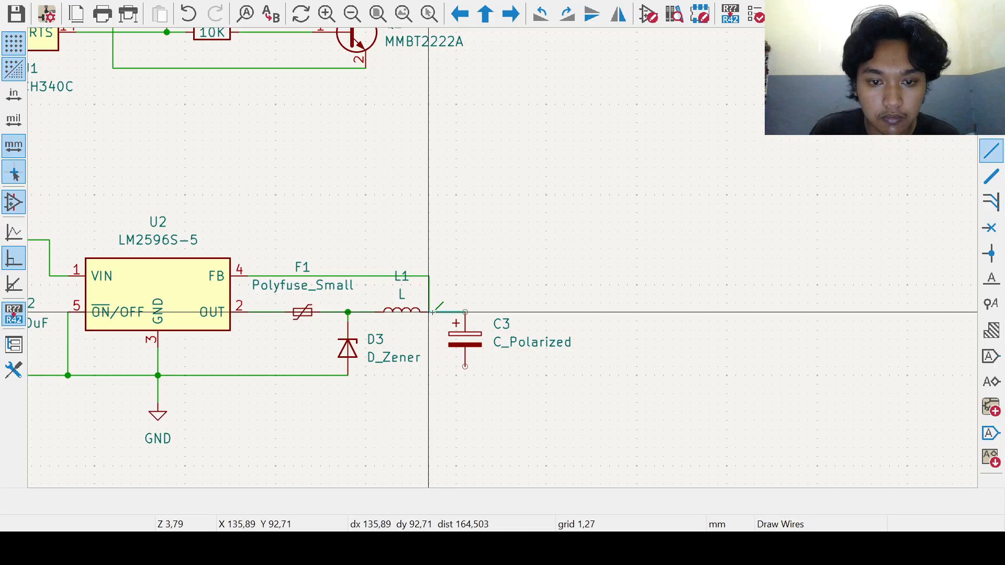
left_click(429, 313)
middle_click_drag(589, 313, 591, 289)
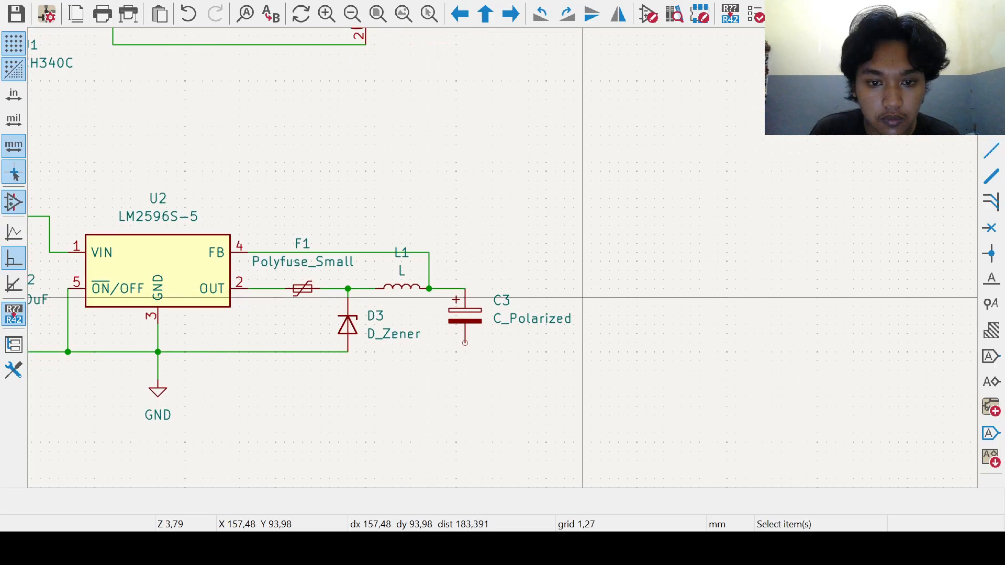
Step: Place a +5V power symbol above and slightly beyond the positive pin of capacitor C3
middle_click_drag(488, 247, 492, 271)
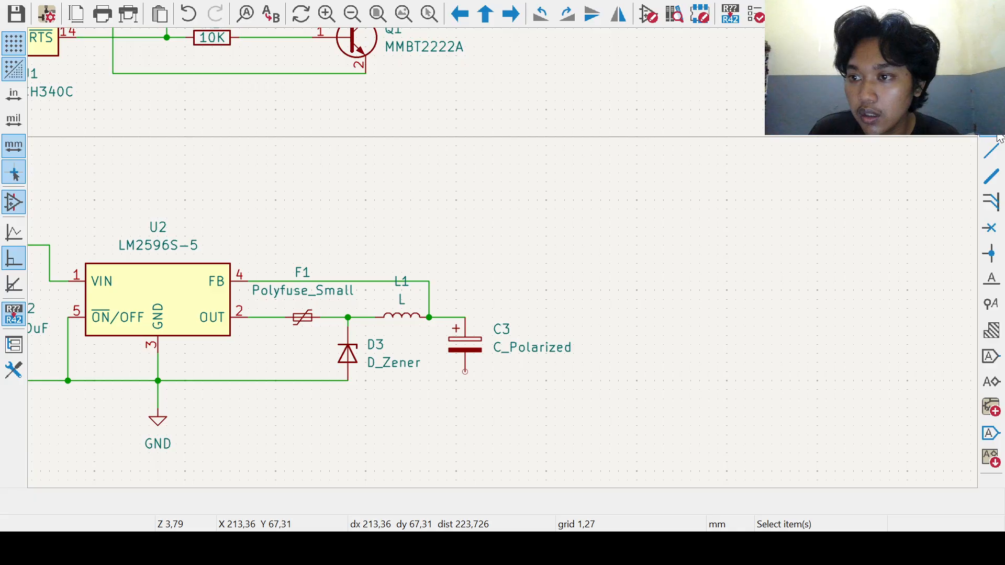
key("p")
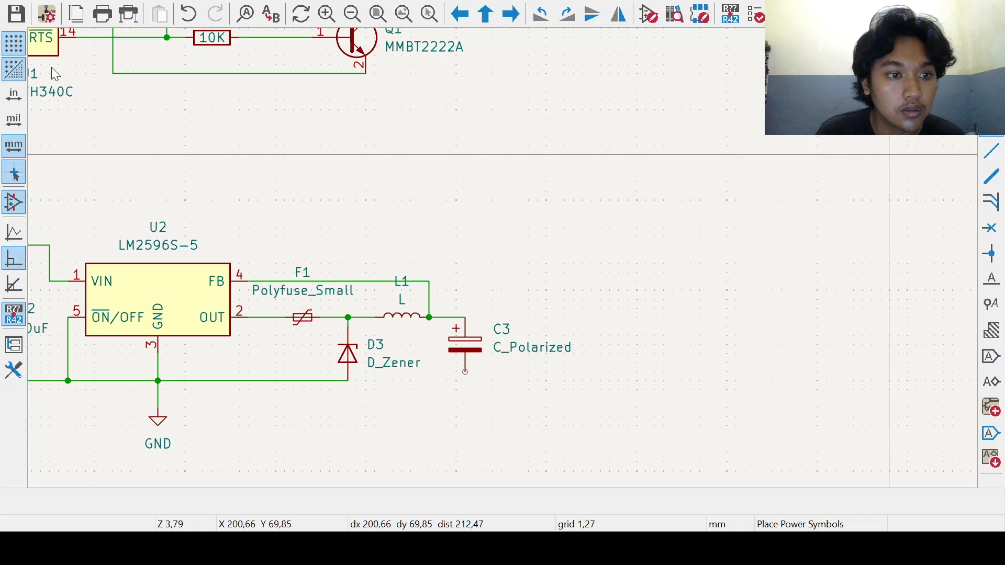
left_click(507, 463)
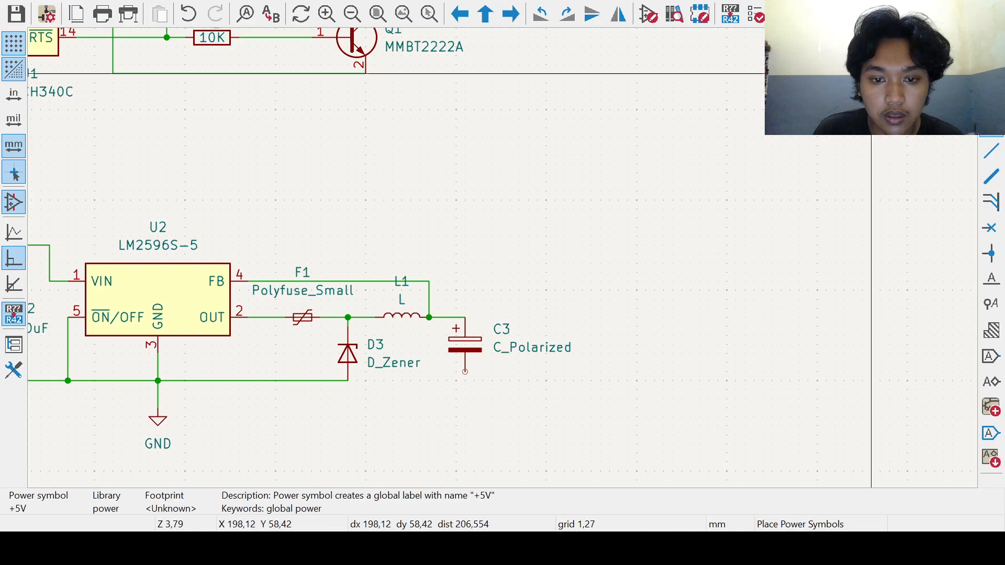
left_click(483, 272)
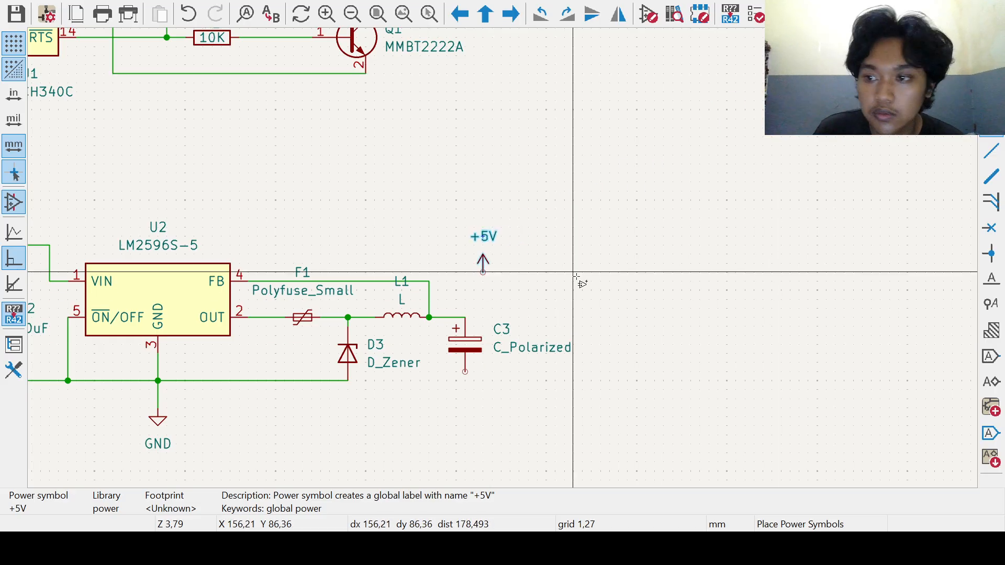
Step: Wire the +5V power symbol to the positive pin of capacitor C3
left_click(994, 162)
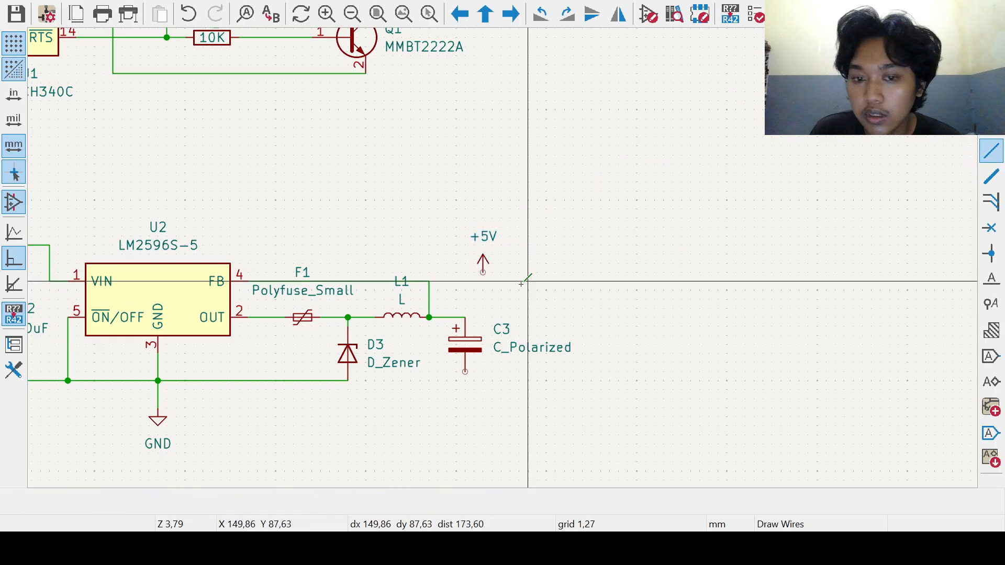
left_click(483, 272)
left_click(465, 317)
Step: Wire the negative pin of capacitor C3 to the ground wire at the lower end of diode D3 and save the schematic
scroll(507, 313, "down", 1, "shift")
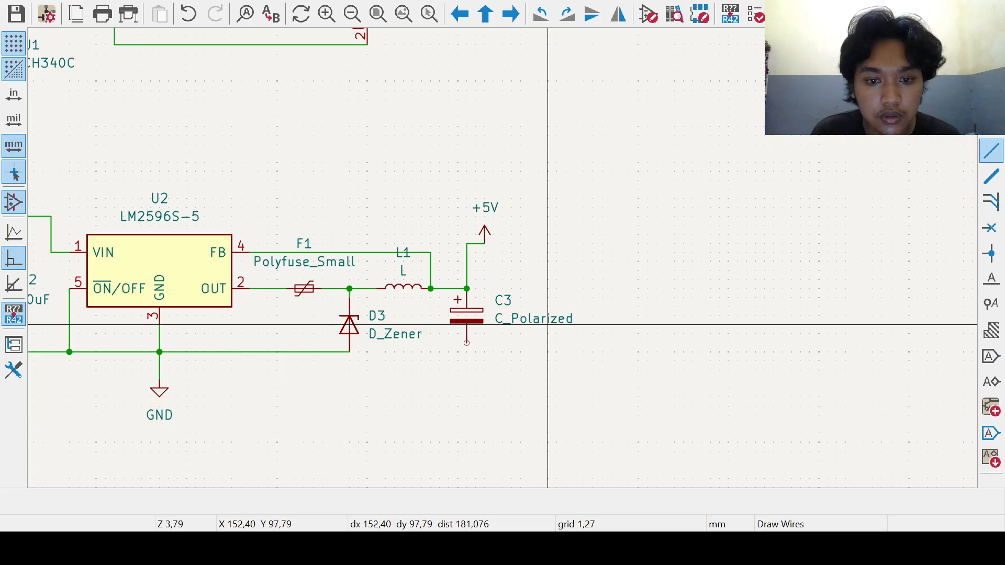
left_click(465, 352)
left_click(350, 351)
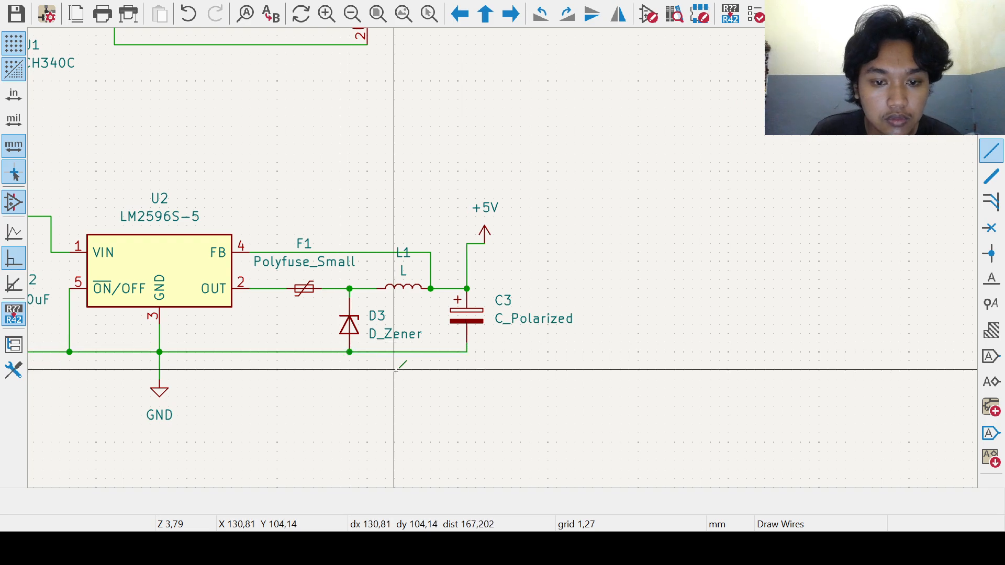
scroll(411, 371, "down", 1)
middle_click_drag(411, 371, 488, 329)
scroll(618, 377, "down", 1)
key("ctrl+s")
middle_click_drag(524, 291, 500, 306)
scroll(537, 343, "up", 1)
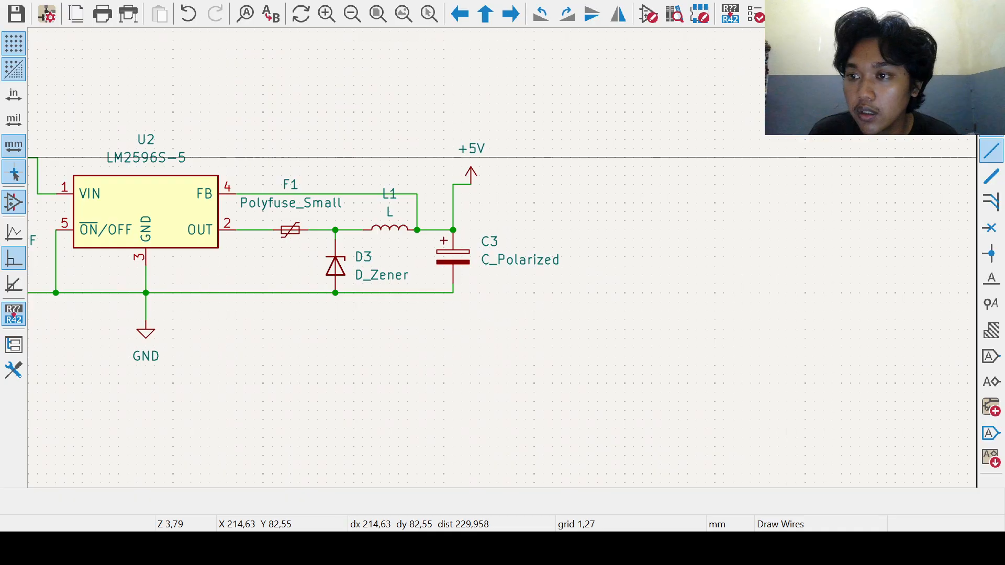
Step: Set inductor L1's value to 100uH and polarized capacitor C3's value to 220uF
key("Escape")
left_click(390, 213)
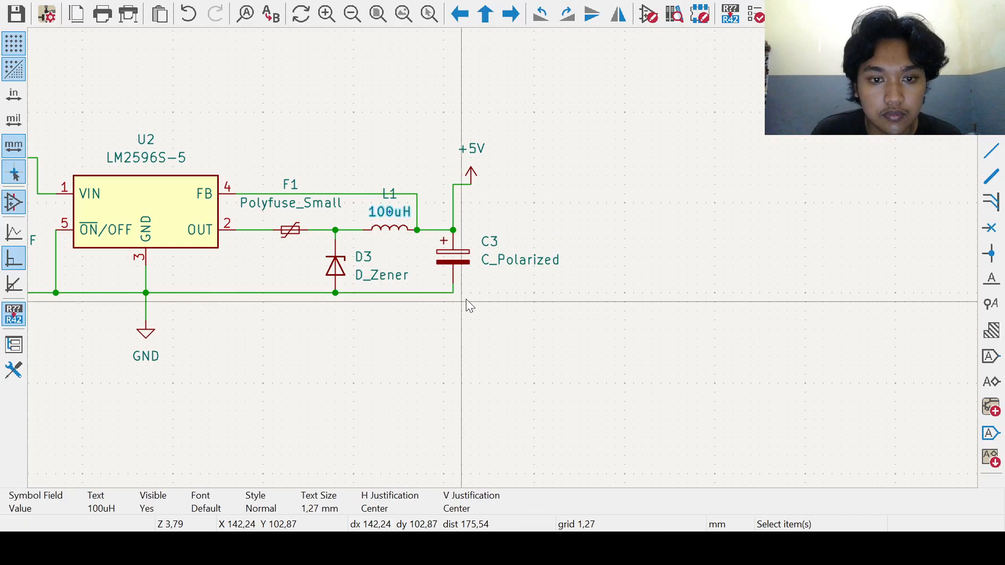
left_click(482, 271)
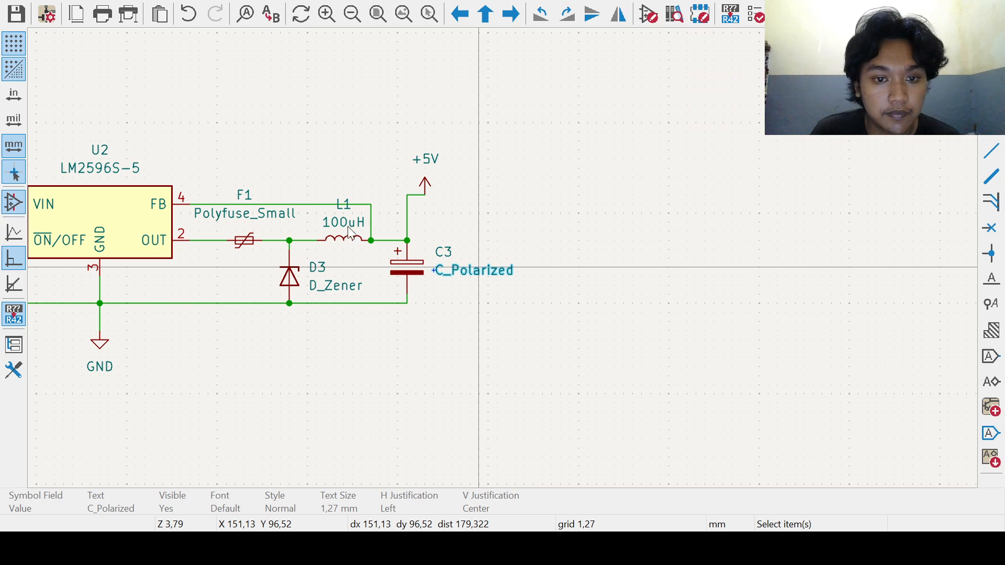
Step: Add an LM2596S-3.3 step-down regulator to the right of C3 and the +5V output, level with U2
scroll(351, 233, "down", 5)
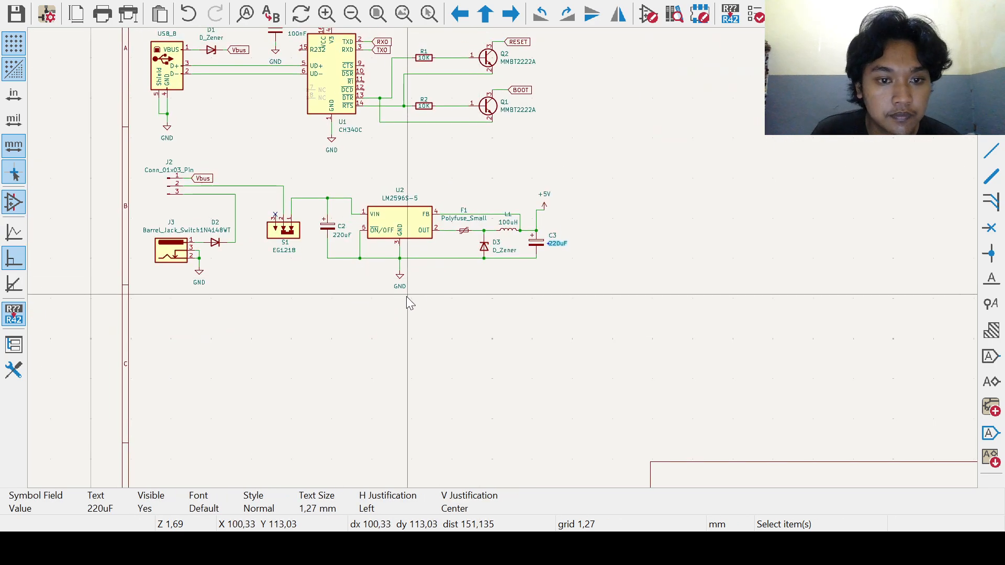
scroll(413, 297, "up", 1)
middle_click_drag(543, 257, 395, 321)
middle_click_drag(353, 278, 315, 308)
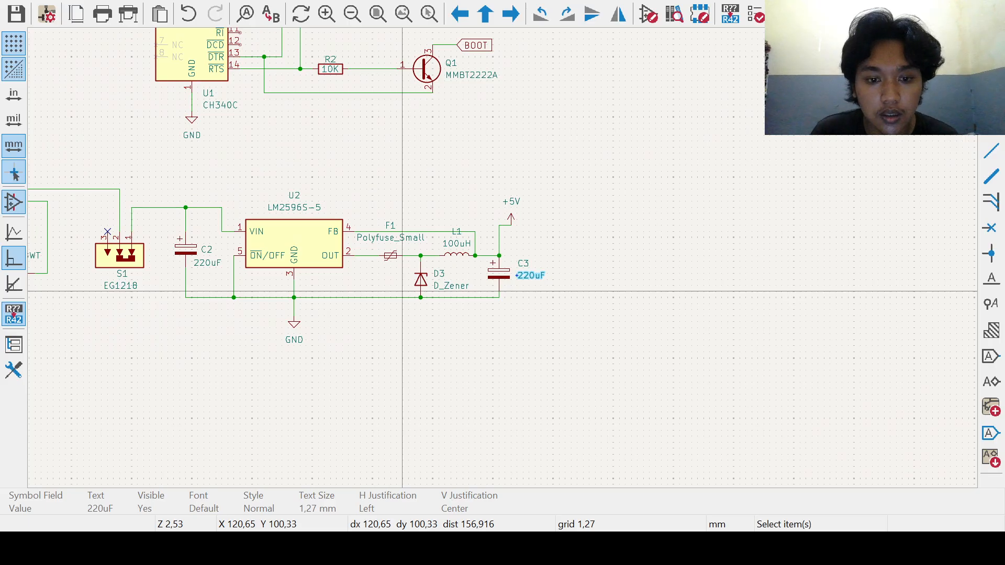
middle_click_drag(522, 335, 446, 354)
middle_click_drag(368, 347, 481, 336)
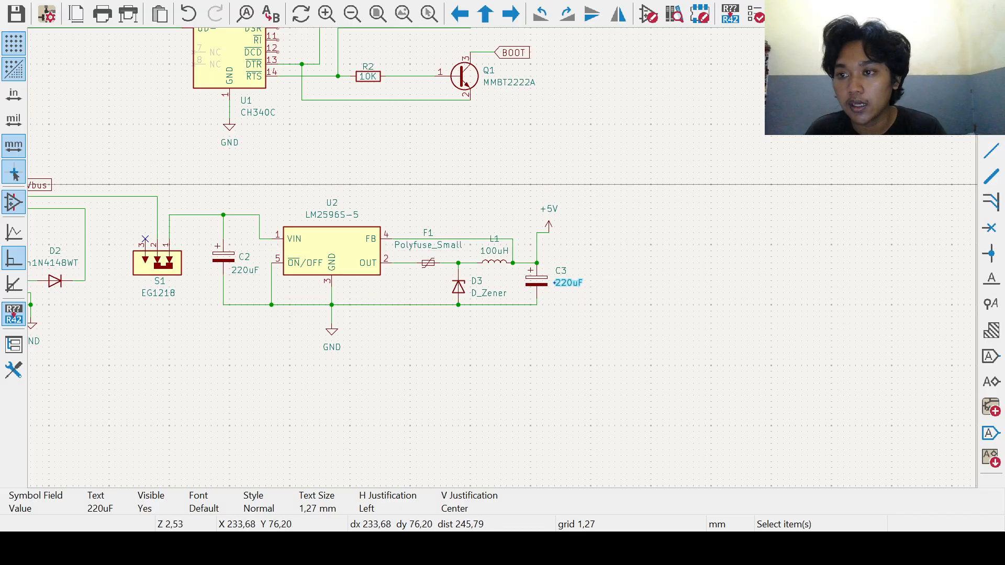
left_click(992, 99)
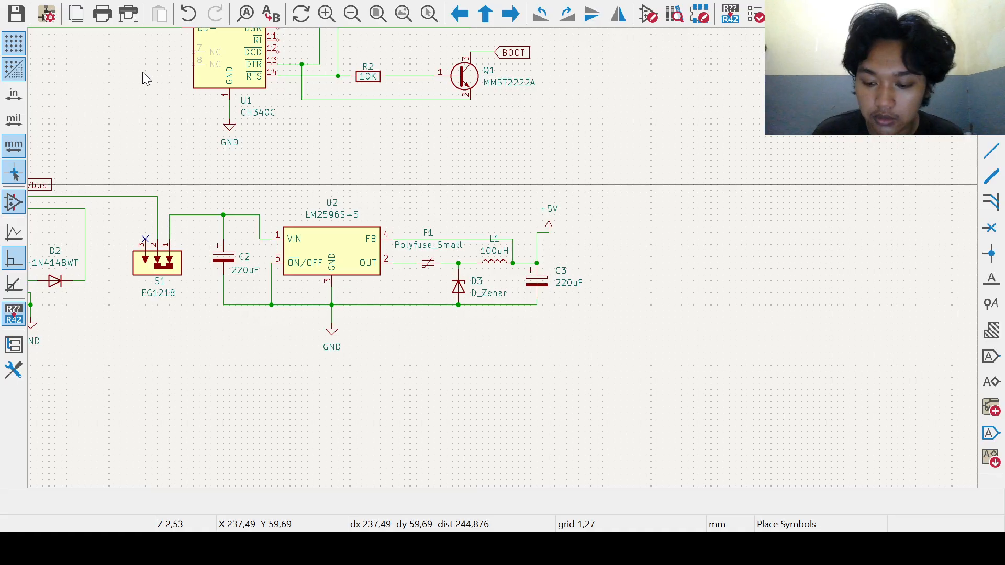
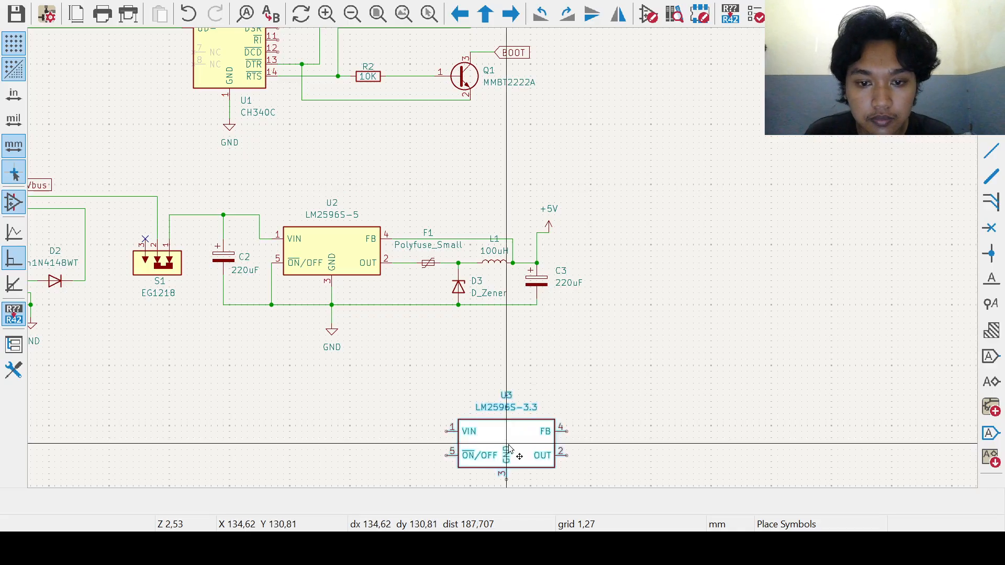
scroll(651, 261, "up", 2)
middle_click_drag(503, 258, 512, 276)
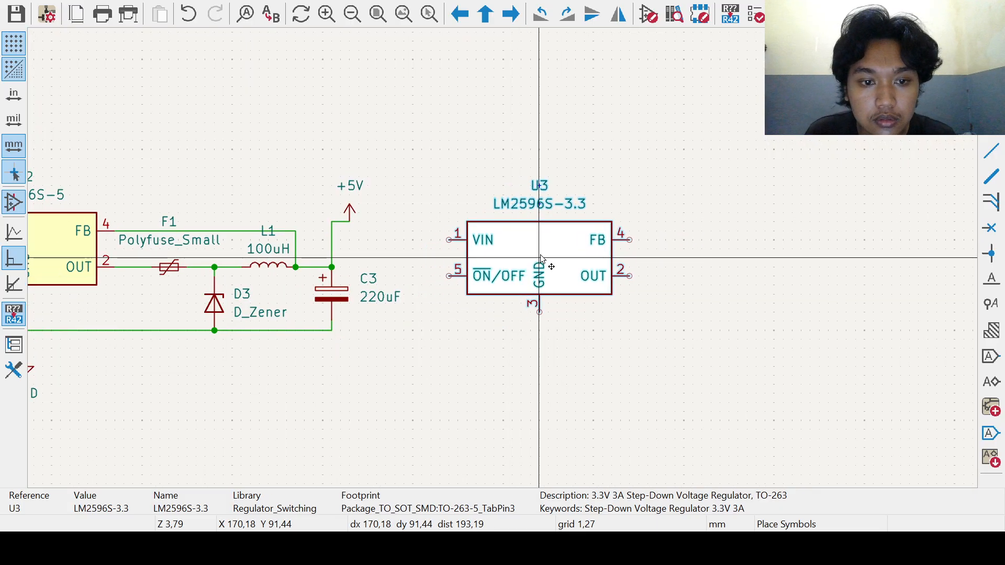
left_click(542, 254)
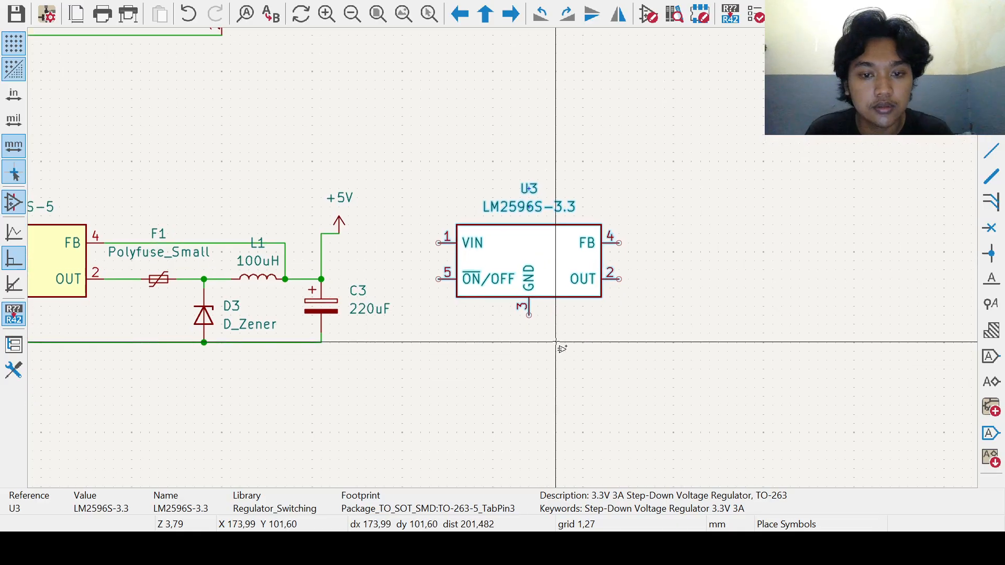
scroll(559, 348, "down", 2)
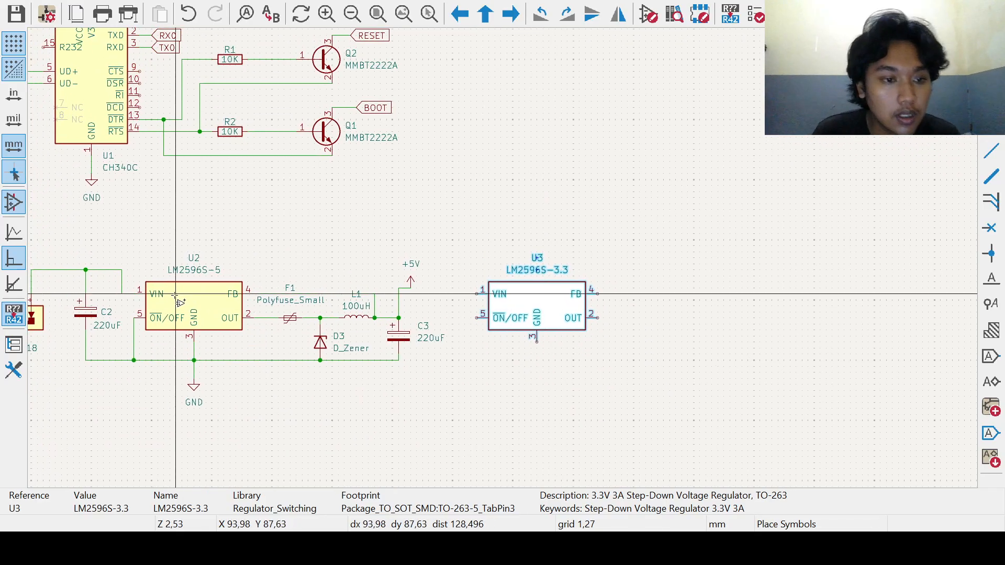
key("Escape")
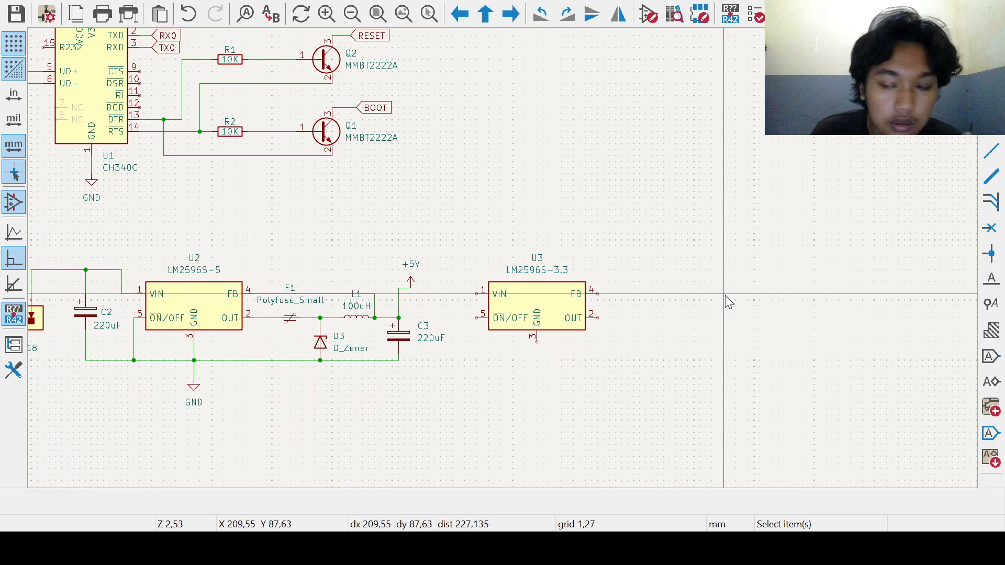
Step: Wire U2's VIN input line over the top of the 5 V regulator circuit to U3's VIN pin
left_click(994, 157)
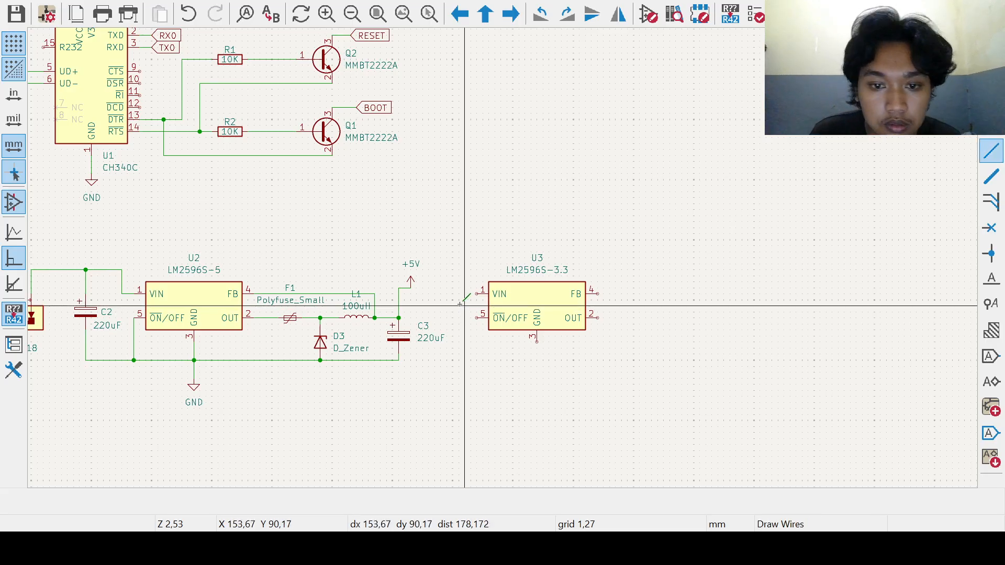
left_click(122, 246)
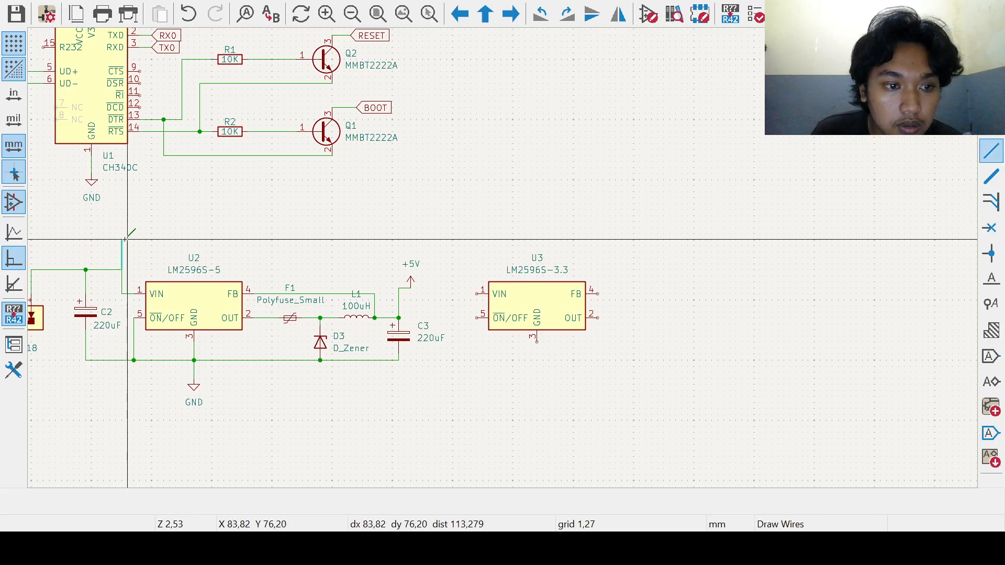
left_click(459, 294)
left_click(476, 294)
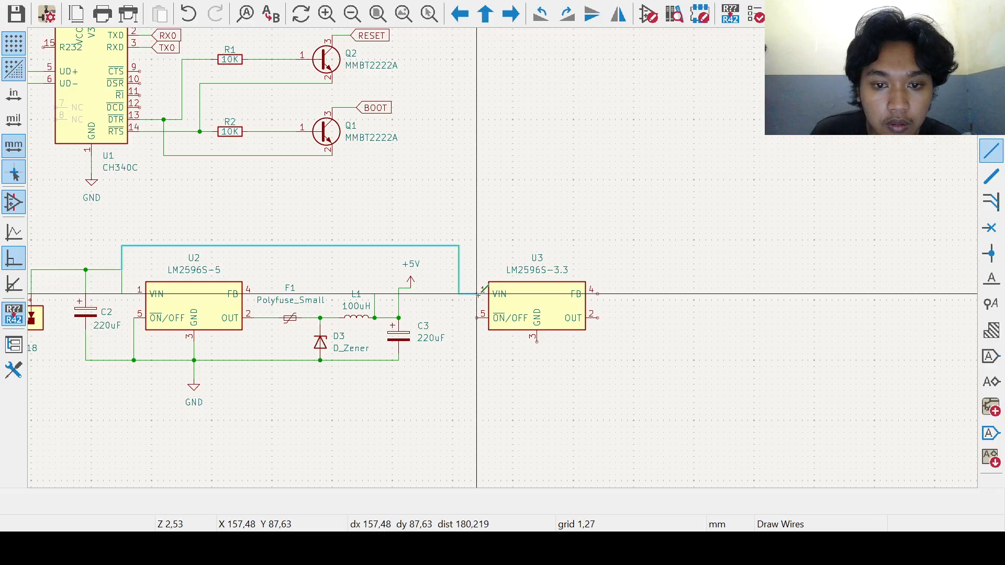
Step: Place a C_Polarized capacitor below the VIN wire of U3 and connect its positive pin to that wire
middle_click_drag(478, 334, 458, 330)
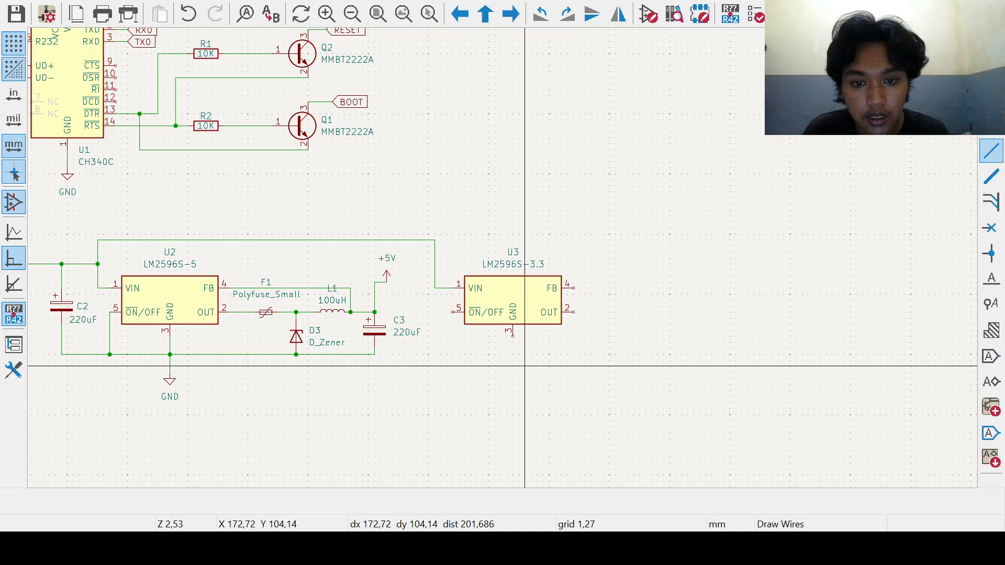
mouse_move(421, 404)
middle_mouse_down()
mouse_move(531, 365)
mouse_move(519, 386)
middle_mouse_up()
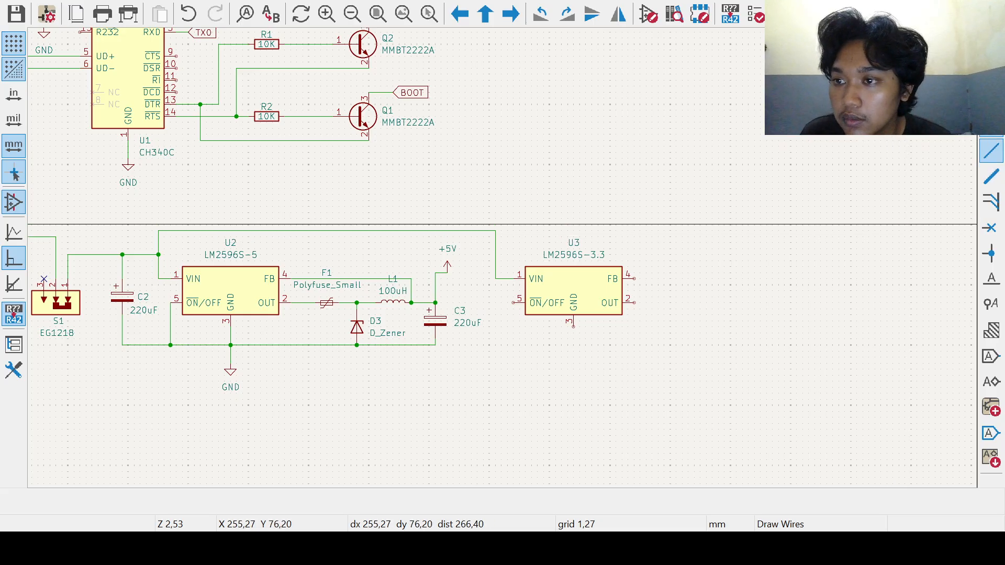
left_click(990, 103)
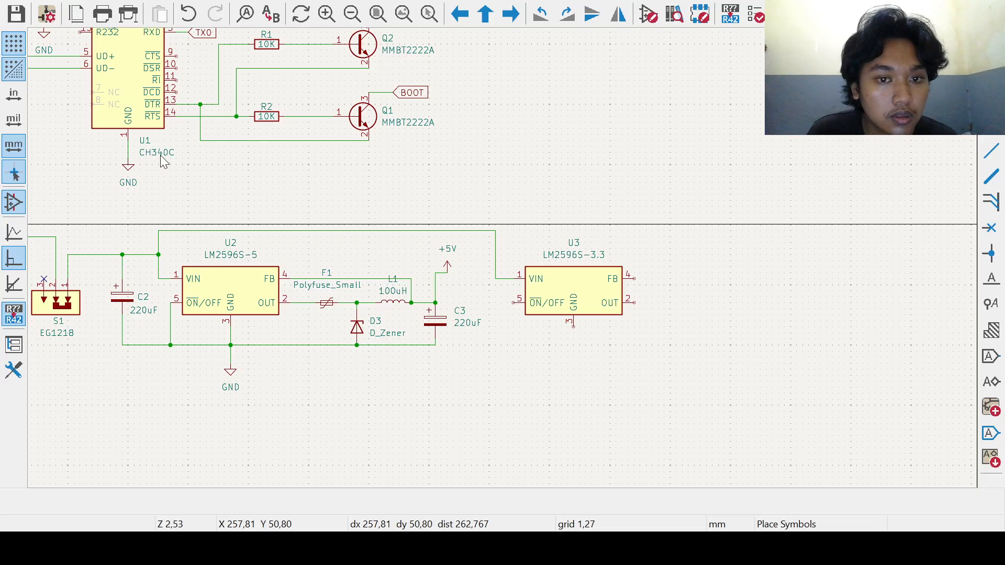
left_click(501, 446)
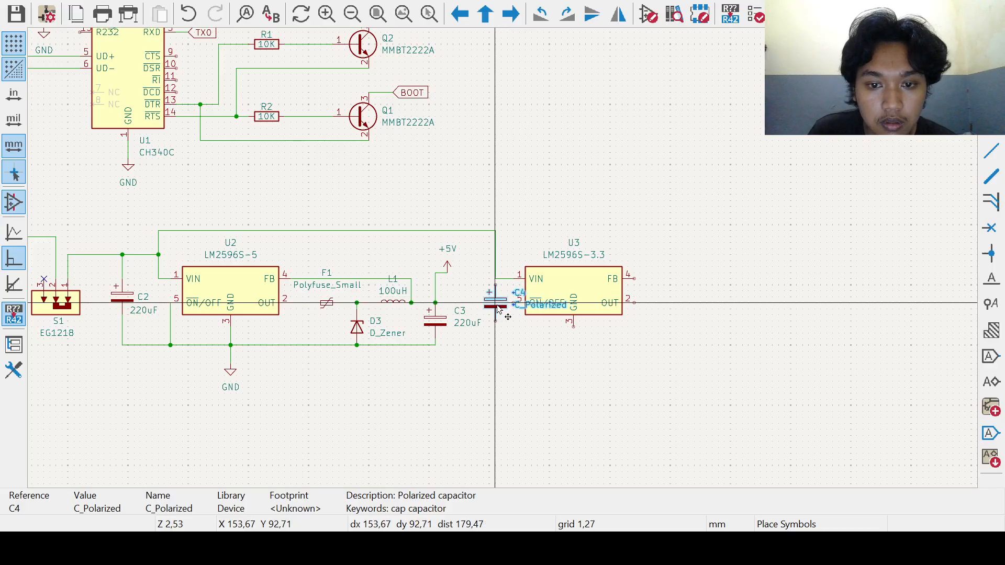
left_click(497, 305)
scroll(531, 327, "up", 2)
middle_click_drag(532, 258, 533, 361)
key("Escape")
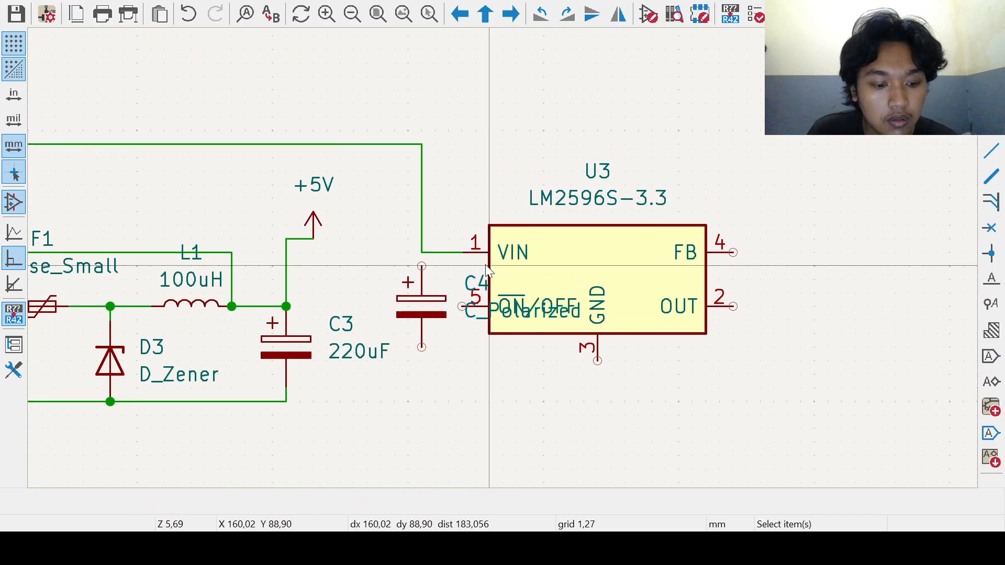
key("w")
left_click(421, 252)
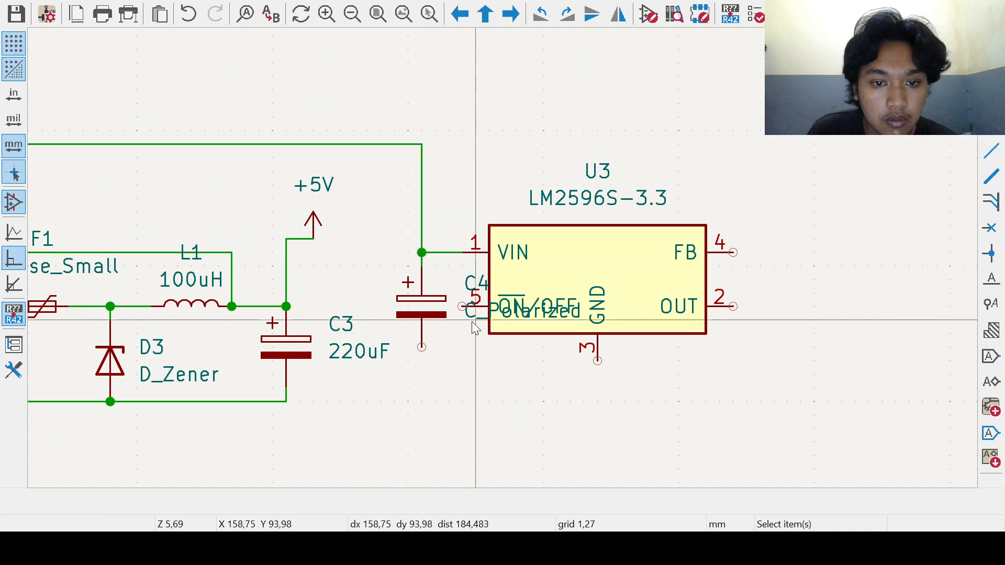
Step: Move C4's value label below the capacitor and its reference label to the upper left, clear of U3
middle_click_drag(484, 379, 472, 385)
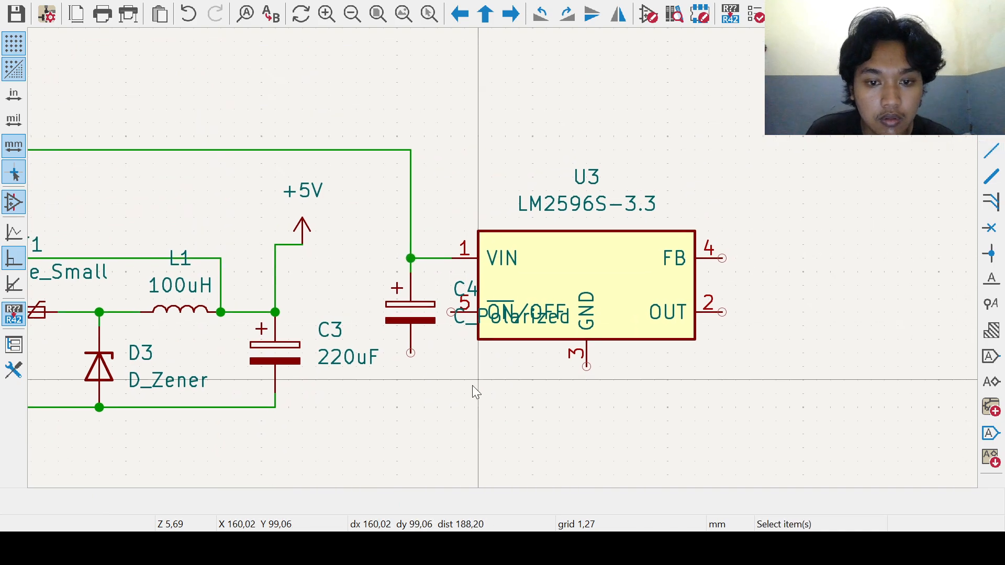
left_click(487, 322)
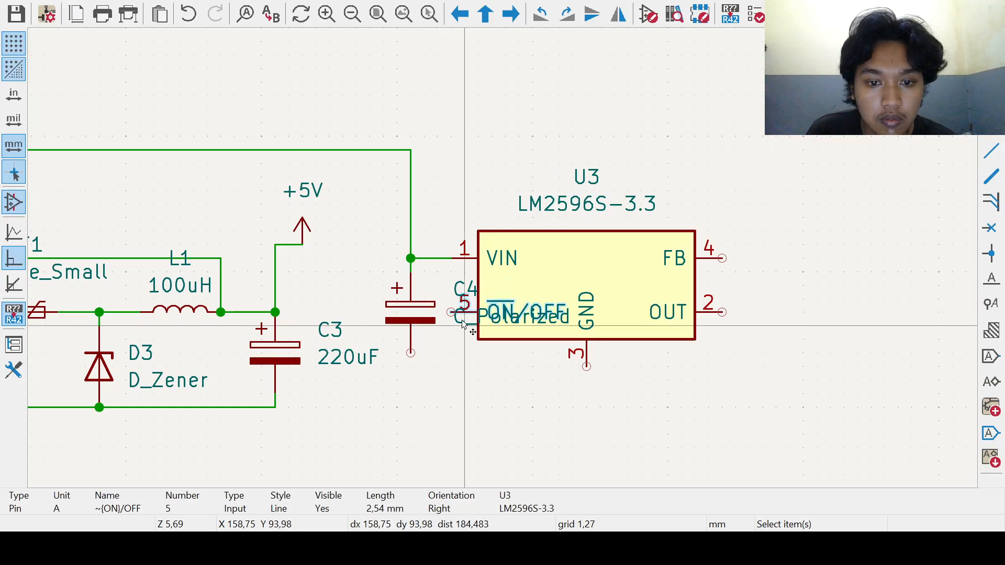
left_click_drag(461, 331, 430, 373)
left_click_drag(459, 289, 379, 282)
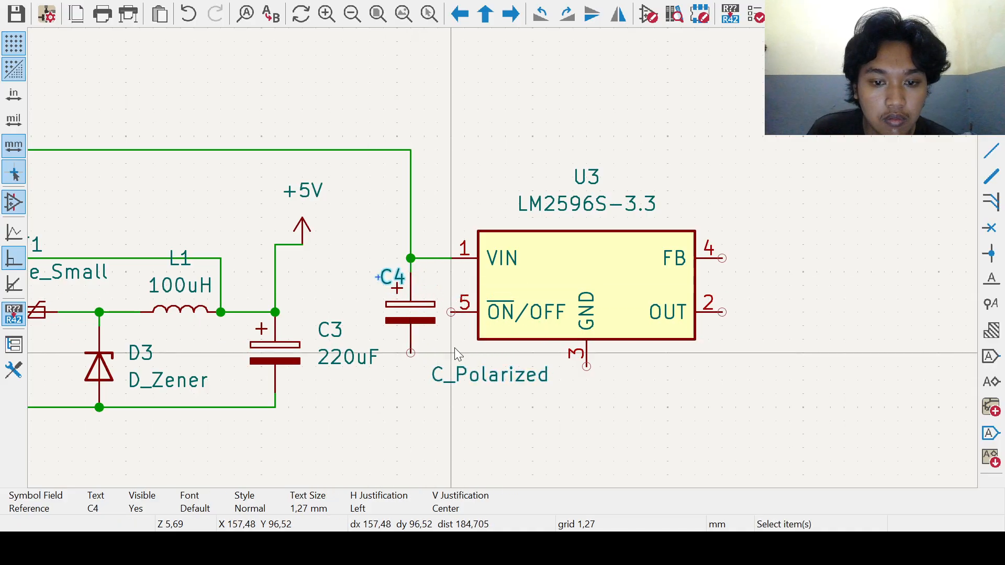
Step: Set capacitor C4's value to 220uF and move the value label close to the capacitor's lower right
left_click(459, 376)
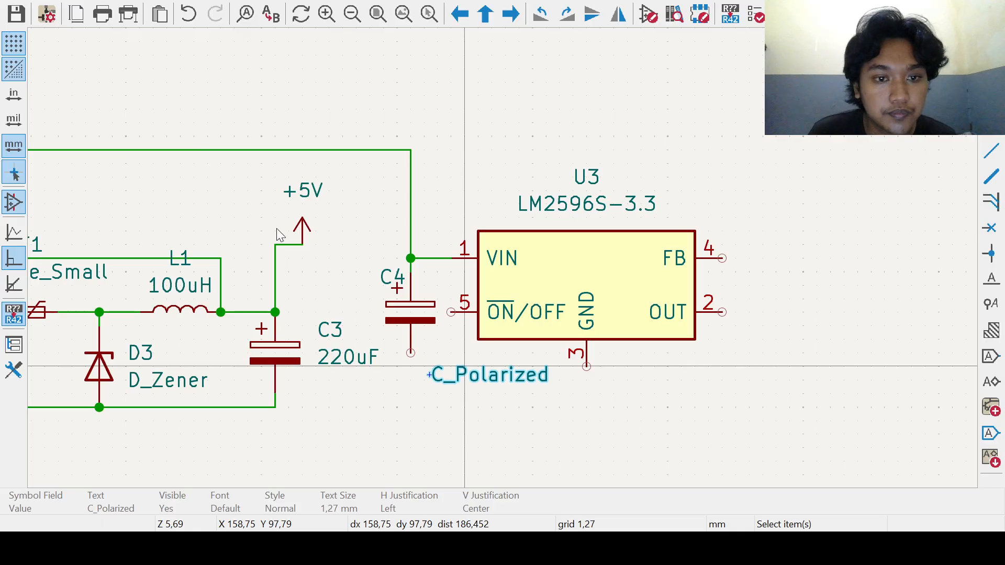
key("Return")
left_click_drag(447, 377, 415, 338)
left_click(455, 387)
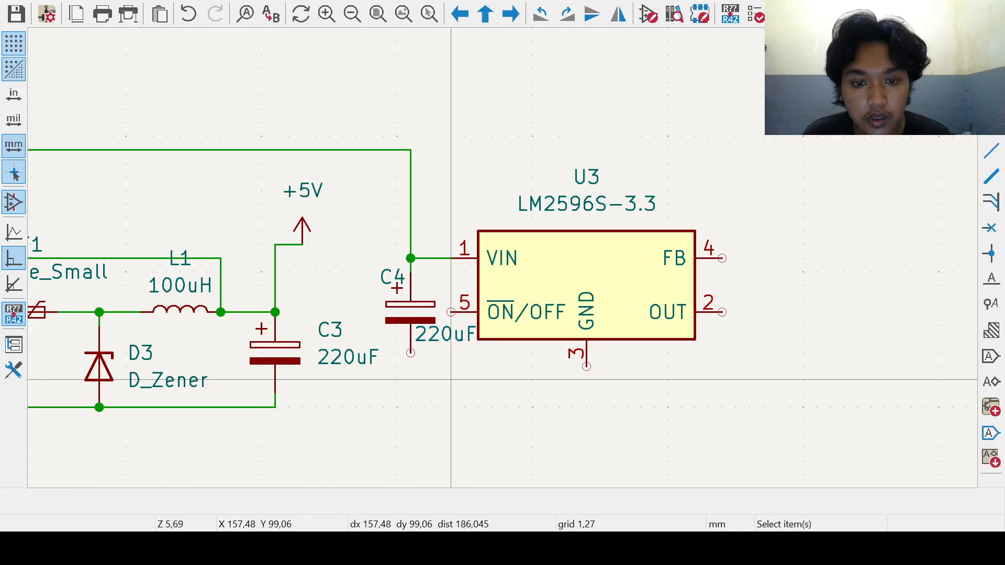
Step: Wire C4's negative pin to the ground rail at the bottom of C3
key("w")
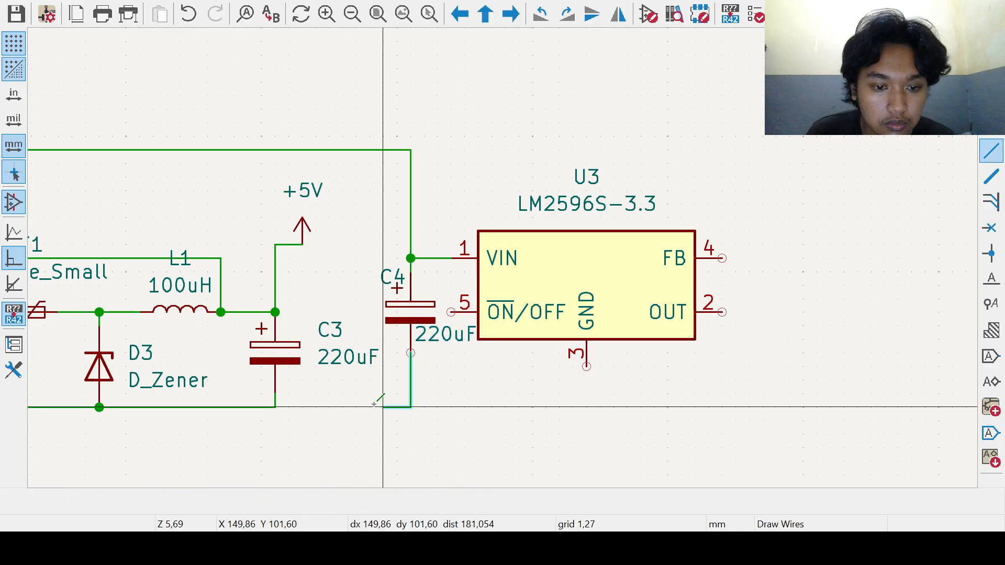
left_click(275, 407)
middle_click_drag(452, 406, 405, 414)
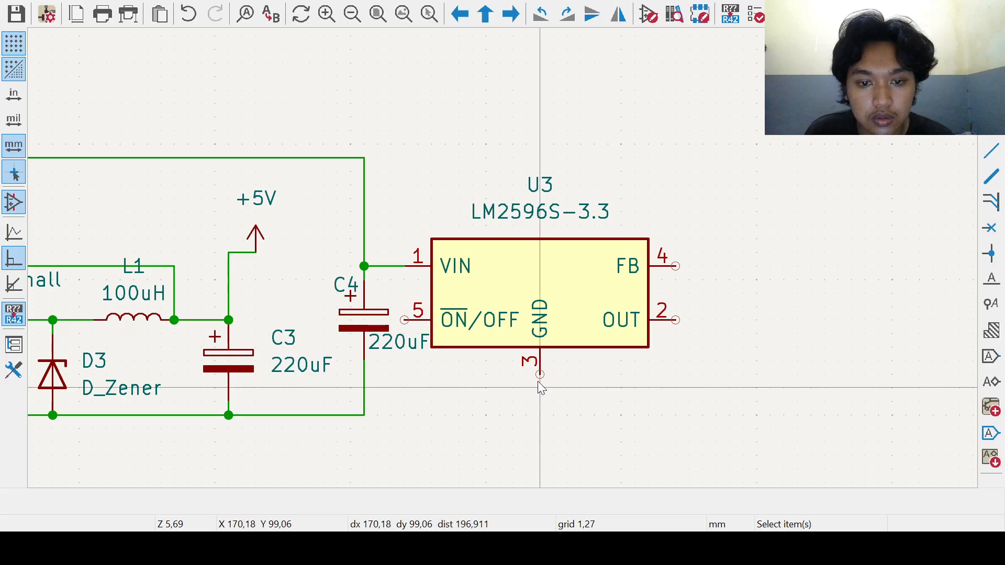
Step: Wire U3's GND pin to the ground rail below C4
middle_click_drag(538, 381, 495, 387)
scroll(491, 416, "down", 2)
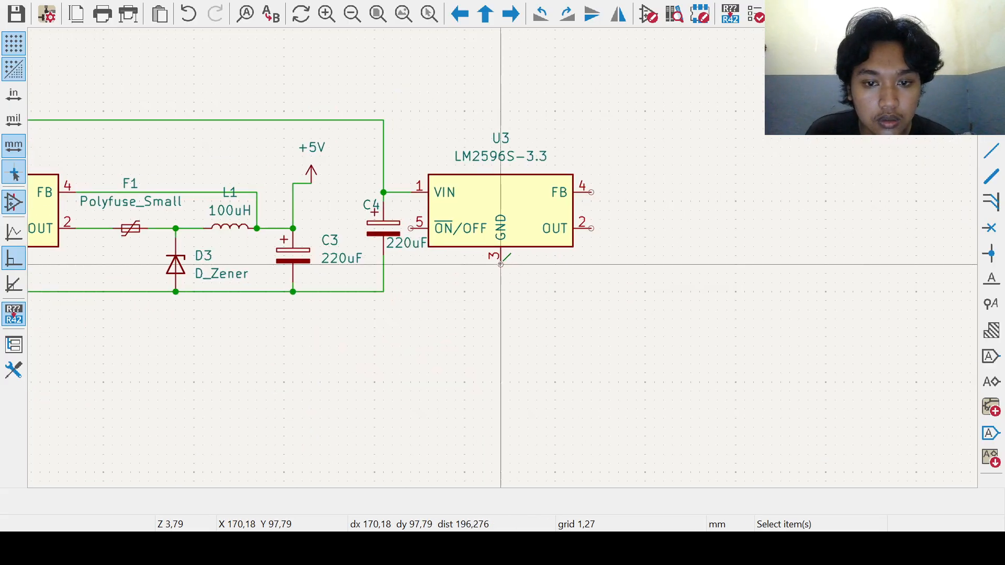
scroll(501, 283, "down", 2)
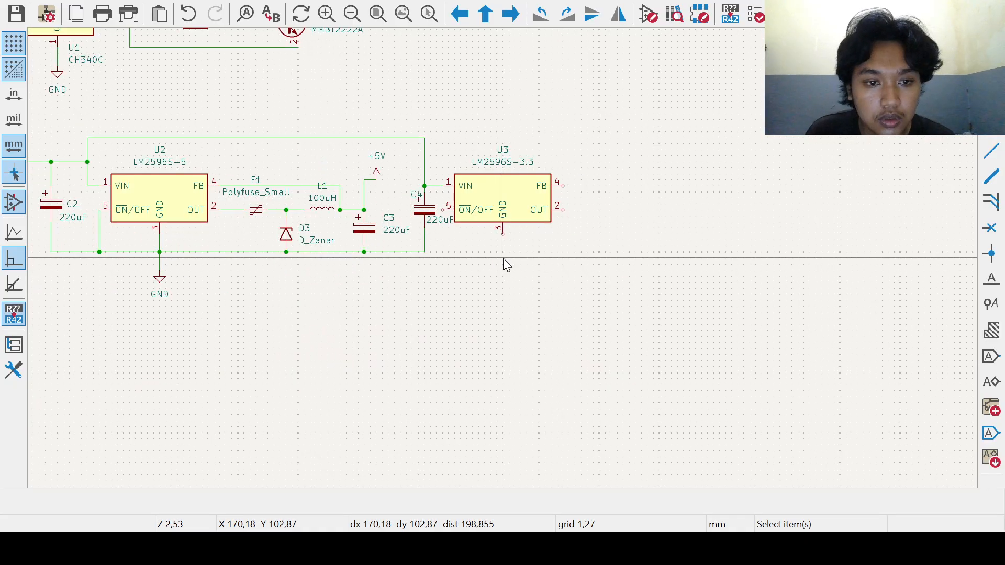
scroll(504, 262, "up", 2, "shift")
key("w")
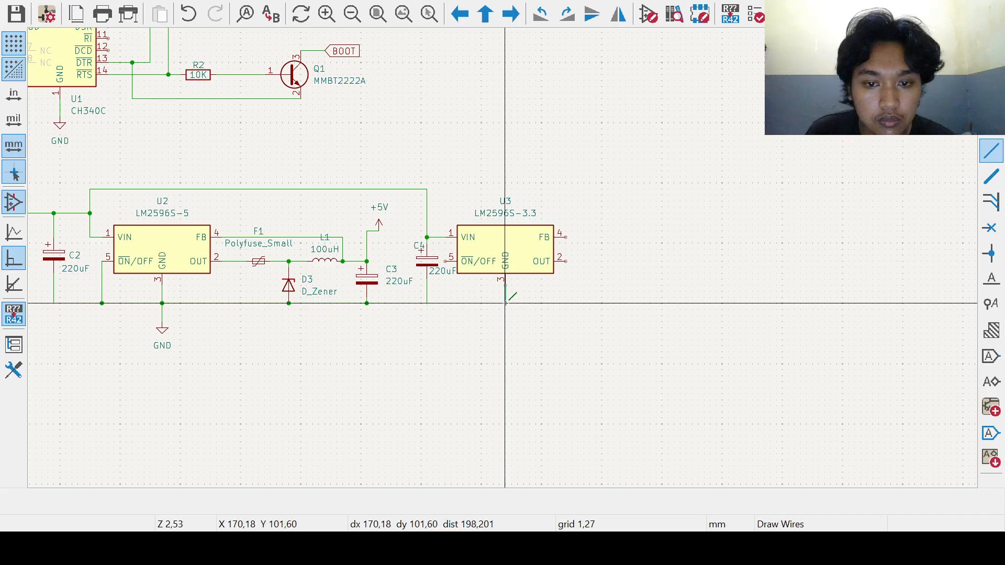
left_click(427, 303)
Step: Shift the whole shared ground rail and its GND symbol slightly down, keeping the component pins connected
scroll(468, 333, "left", 3, "ctrl")
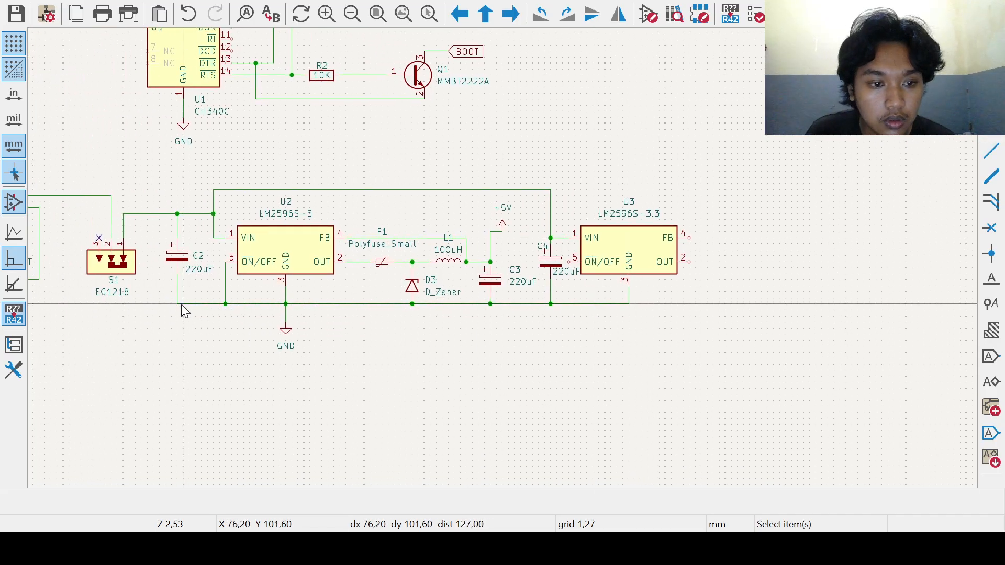
left_click_drag(153, 291, 652, 378)
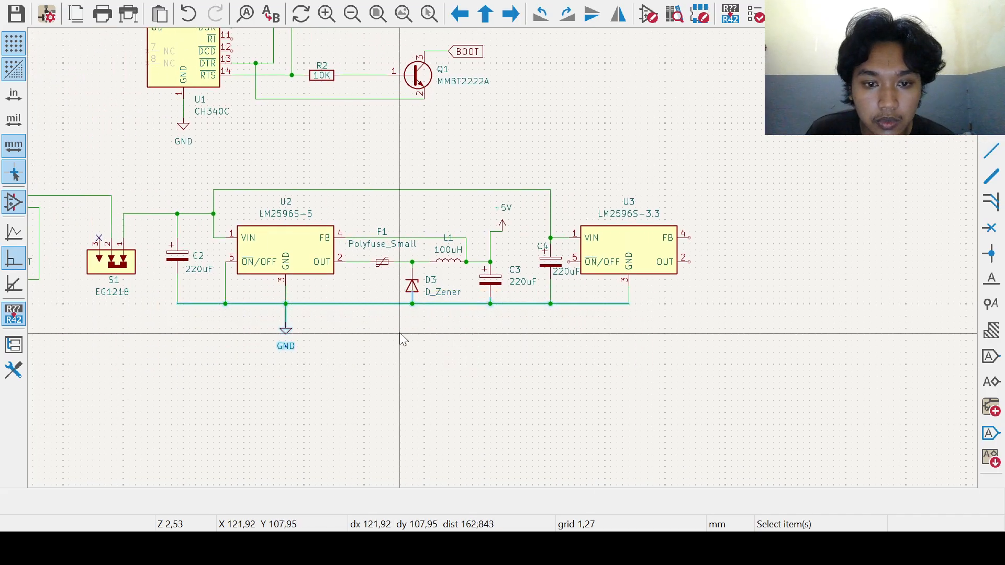
mouse_move(292, 309)
left_mouse_down()
mouse_move(286, 328)
mouse_move(286, 317)
left_mouse_up()
left_click(565, 374)
Step: Review the overall schematic sheet and the connections around the LM2596S-3.3 regulator
middle_click_drag(579, 374, 565, 392)
scroll(569, 390, "up", 1)
middle_click_drag(510, 232, 570, 331)
scroll(503, 321, "down", 1)
scroll(571, 331, "down", 2)
middle_click_drag(503, 259, 526, 325)
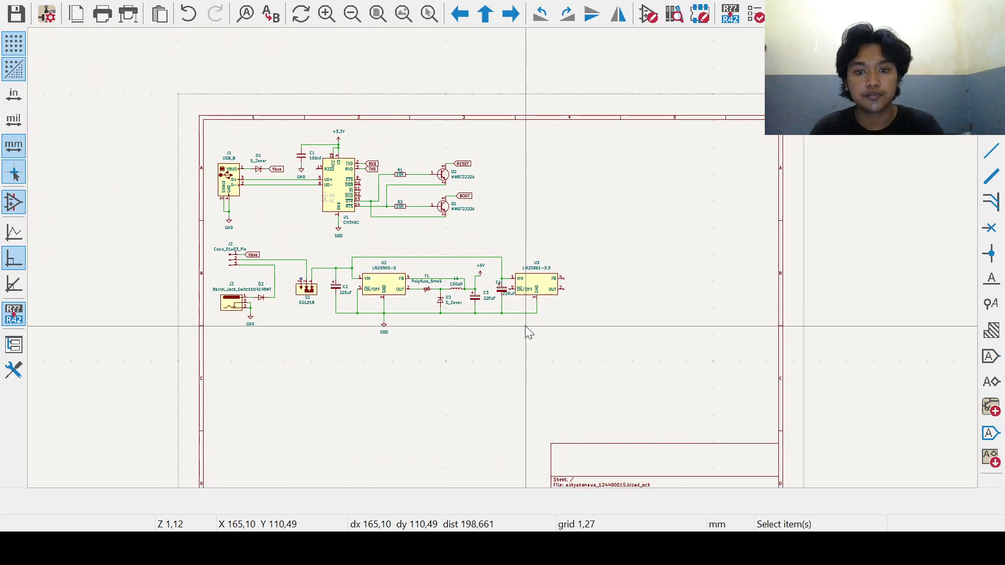
scroll(525, 326, "up", 1)
middle_click_drag(556, 238, 502, 294)
scroll(527, 269, "up", 1)
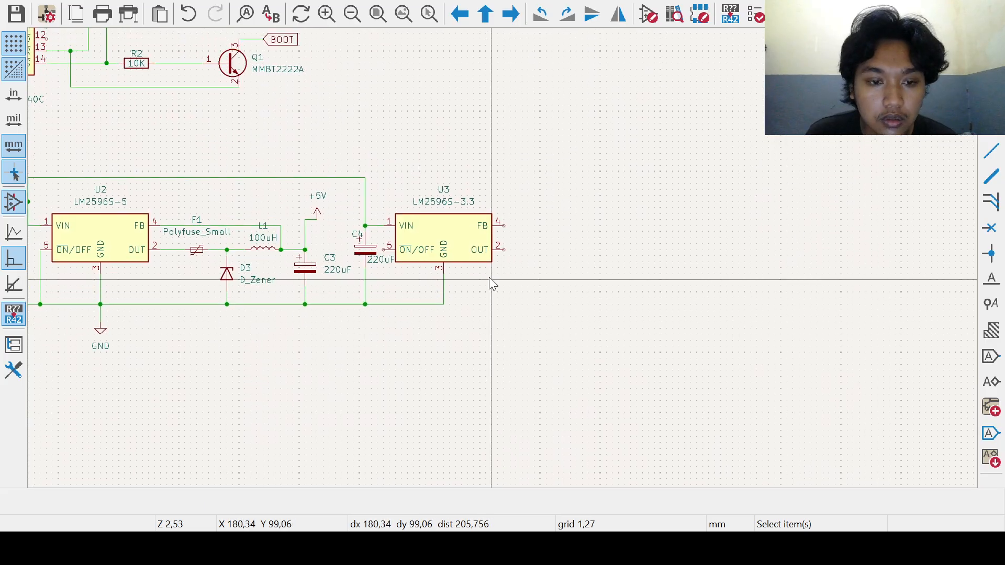
middle_click_drag(427, 278, 522, 292)
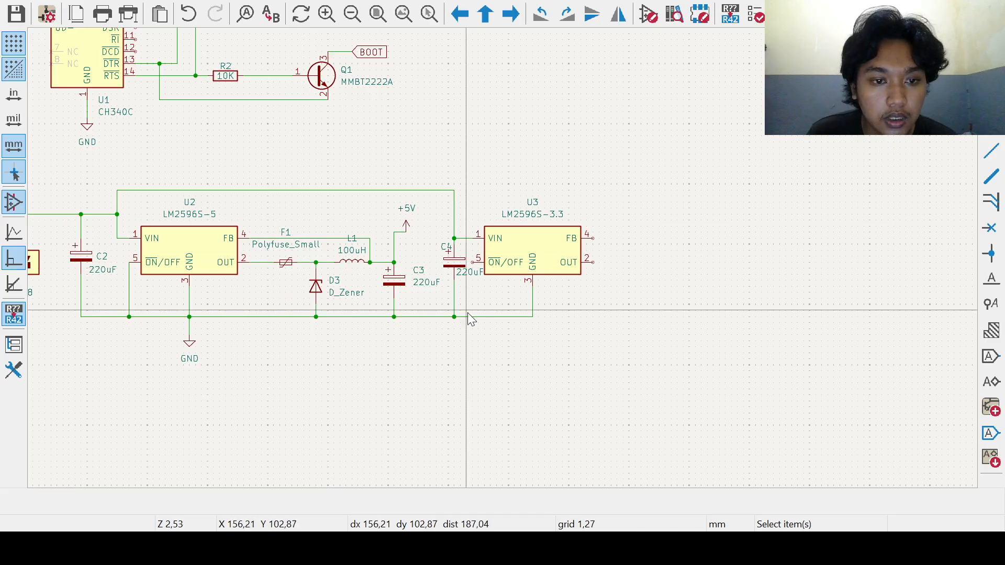
Step: Save the schematic, and place a copy of the Polyfuse_Small F1 beside U3, wired to its OUT pin
middle_click_drag(615, 309, 528, 350)
key("ctrl+s")
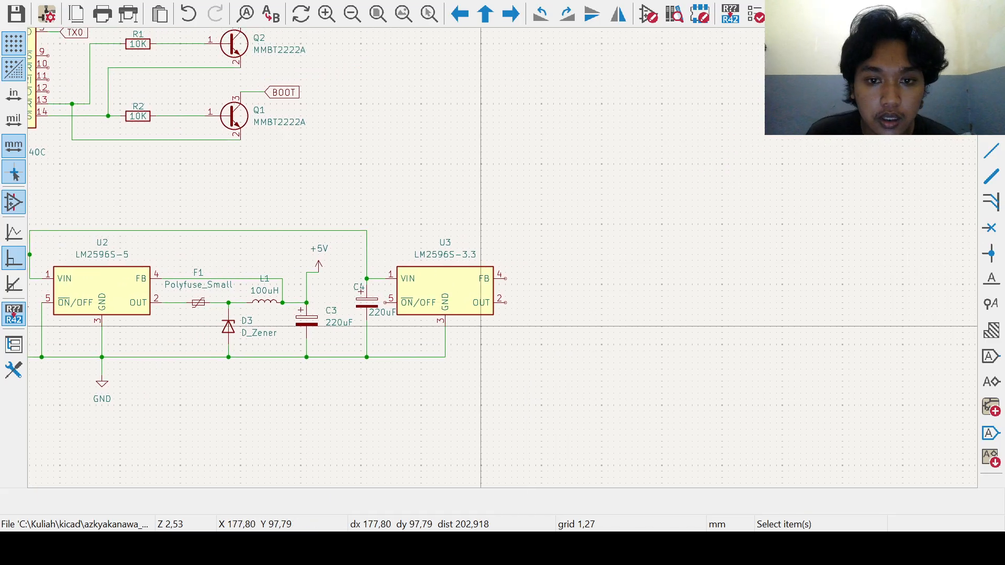
left_click(197, 303)
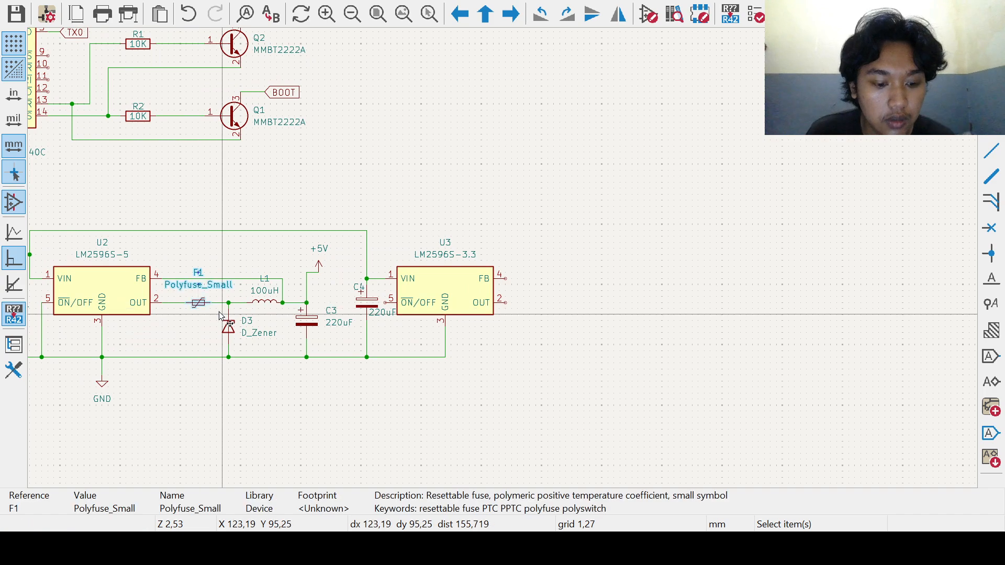
left_click(526, 306)
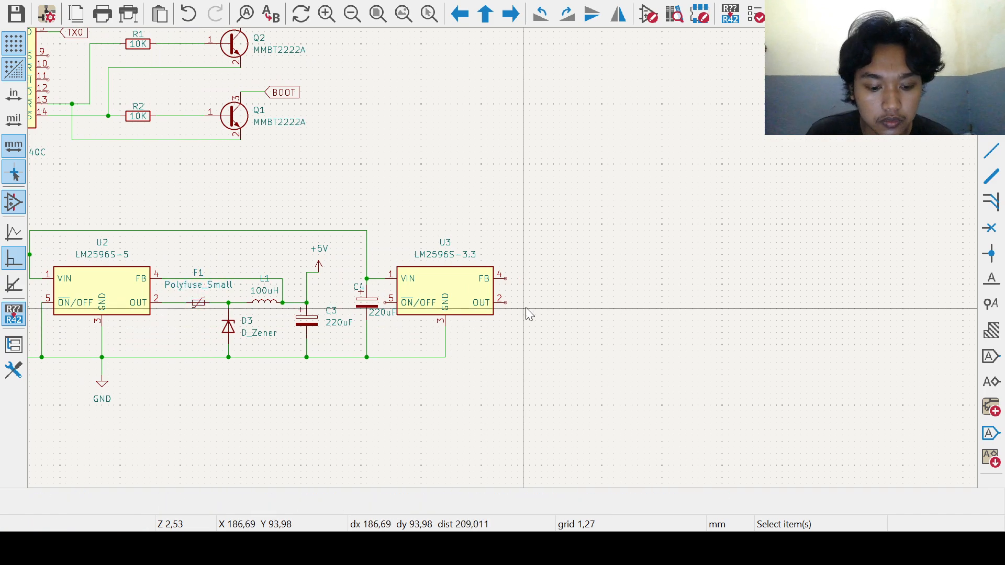
key("ctrl+v")
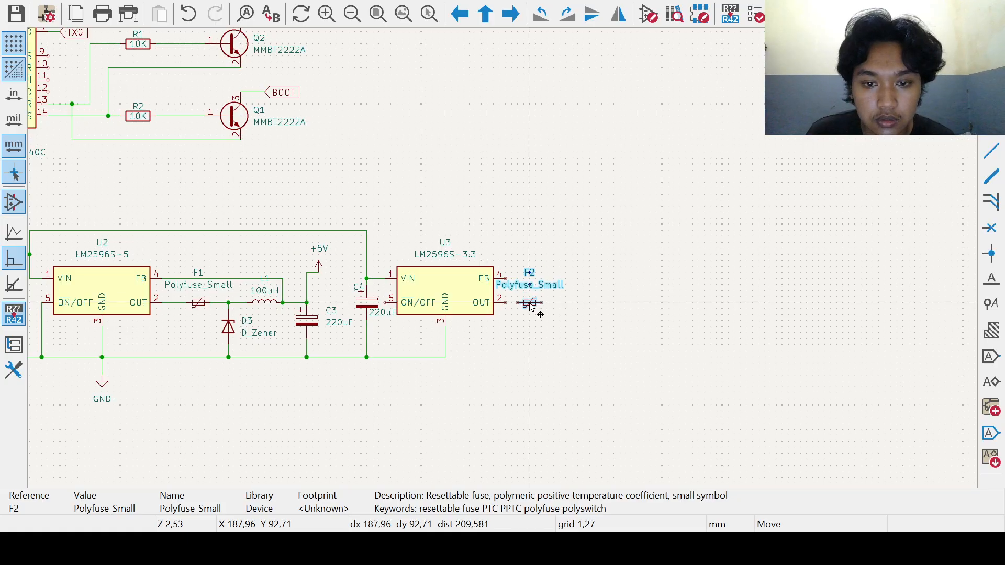
left_click(530, 306)
key("w")
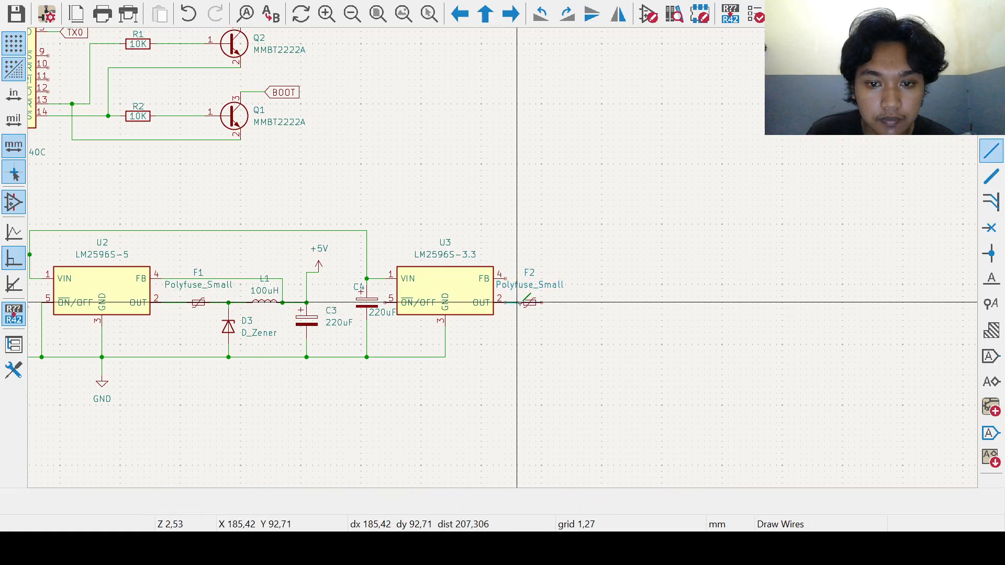
left_click(521, 303)
Step: Place a copy of the 100uH inductor L1 in line after polyfuse F2 and wire the two together
middle_click_drag(545, 317, 528, 323)
left_click(244, 313)
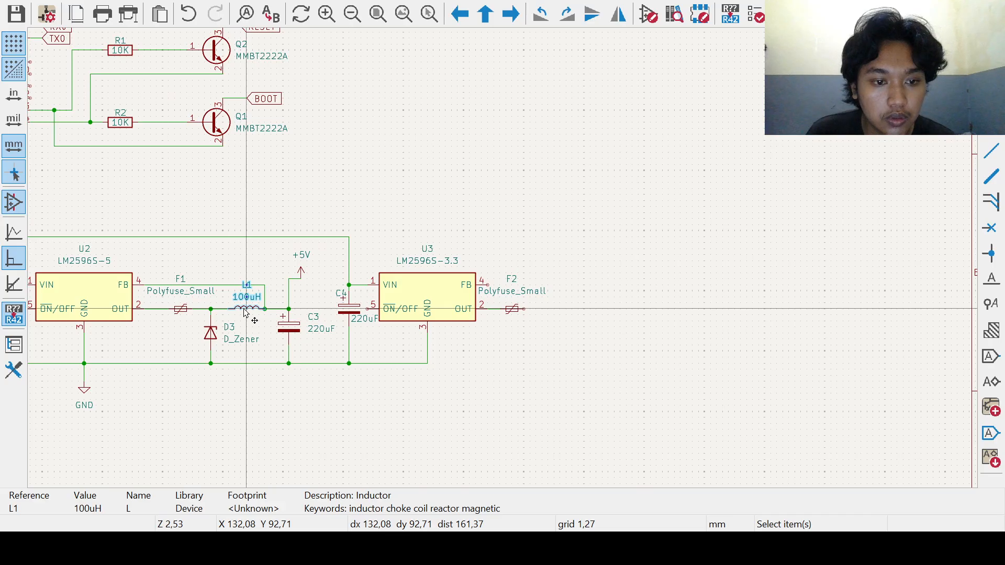
left_click(564, 308)
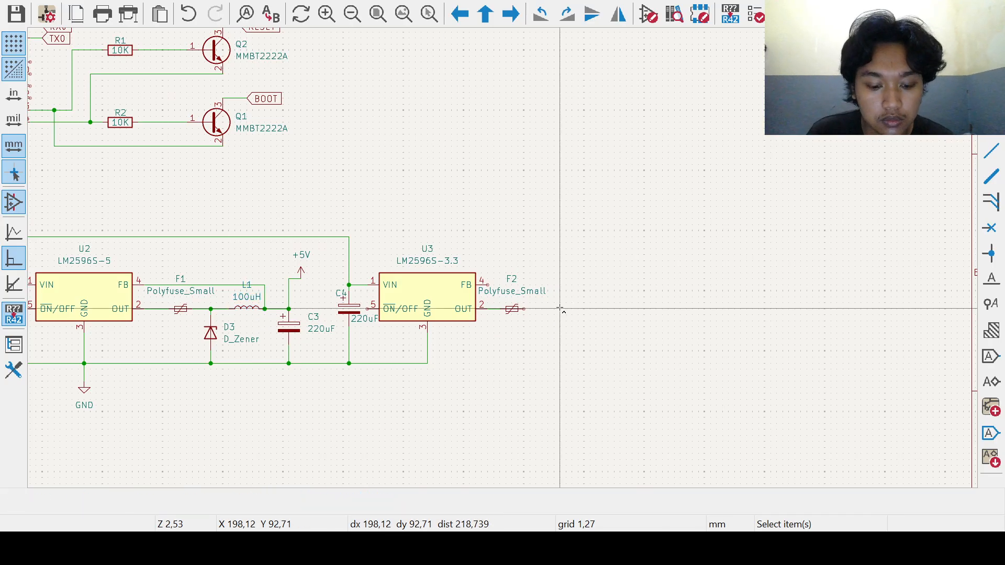
key("ctrl+v")
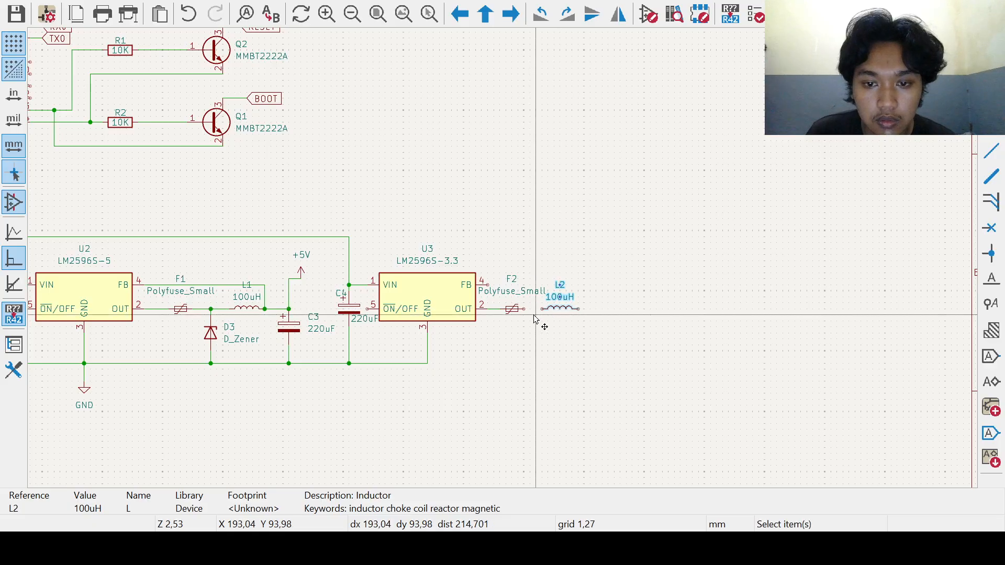
left_click(524, 310)
left_click(542, 309)
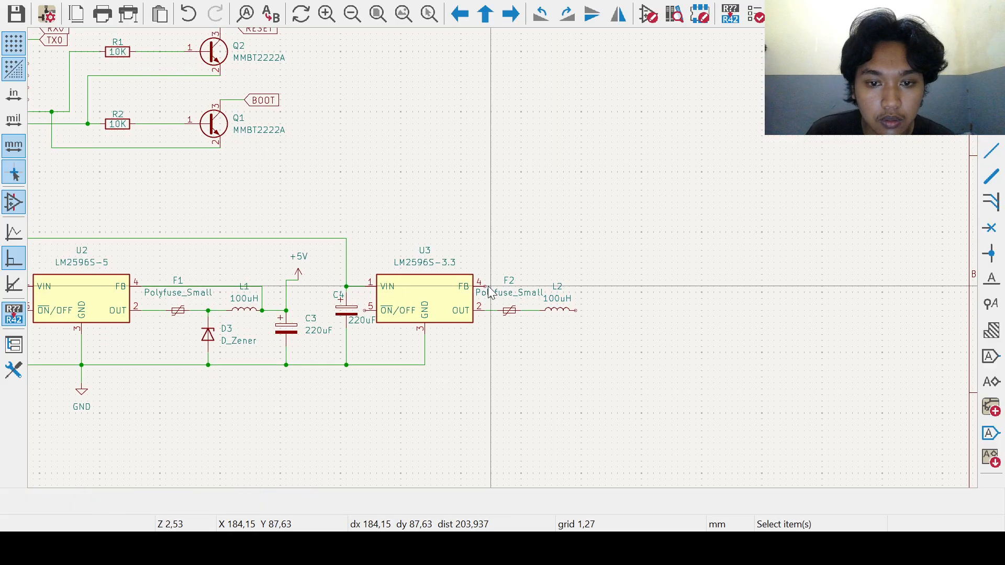
Step: Wire U3's FB pin over the polyfuse and inductor to the output end of L2
key("w")
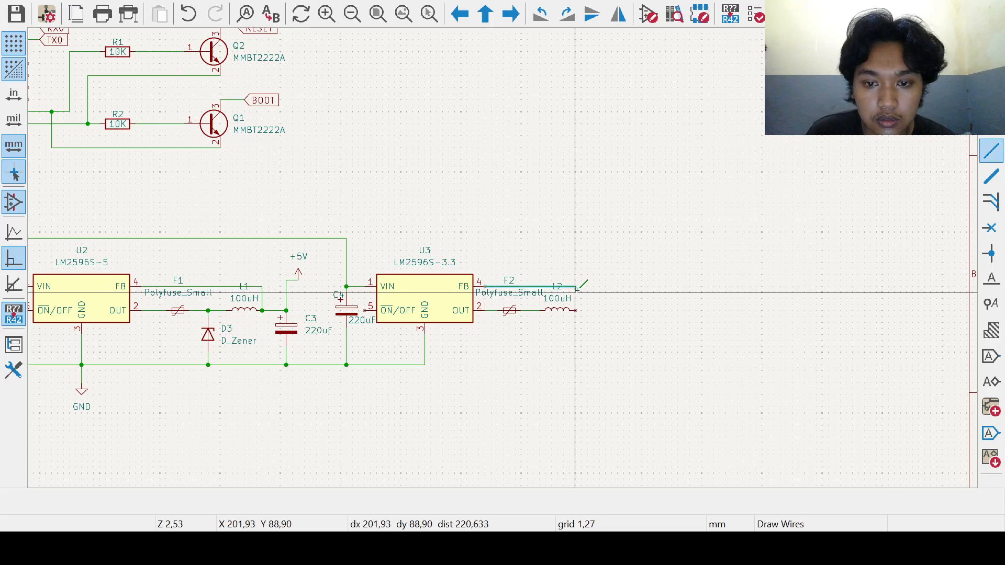
left_click(579, 311)
key("Escape")
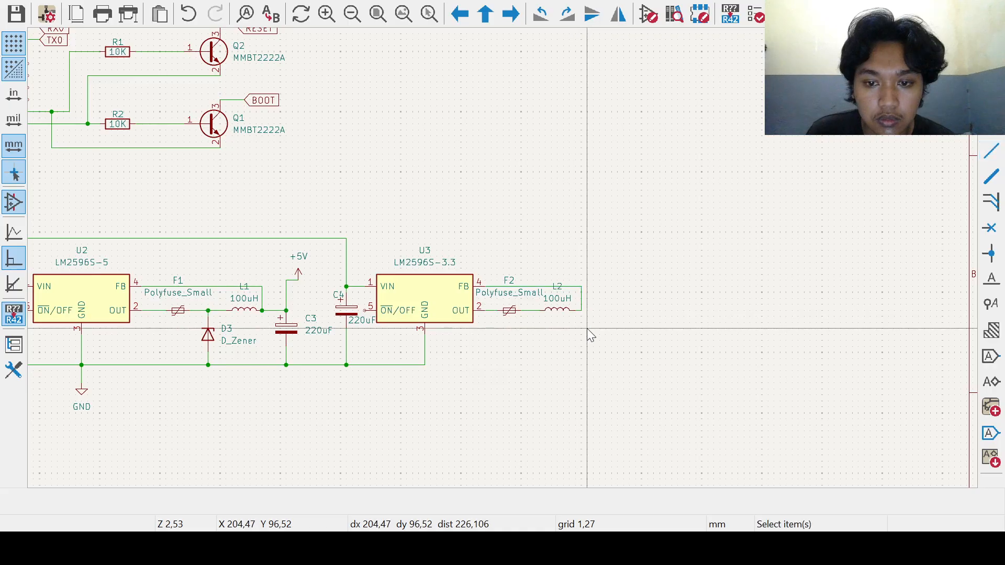
Step: Place a duplicate of zener diode D3 below the F2-L2 line and wire its cathode to the node between them
scroll(535, 362, "up", 1)
middle_click_drag(494, 258, 550, 254)
left_click(80, 229)
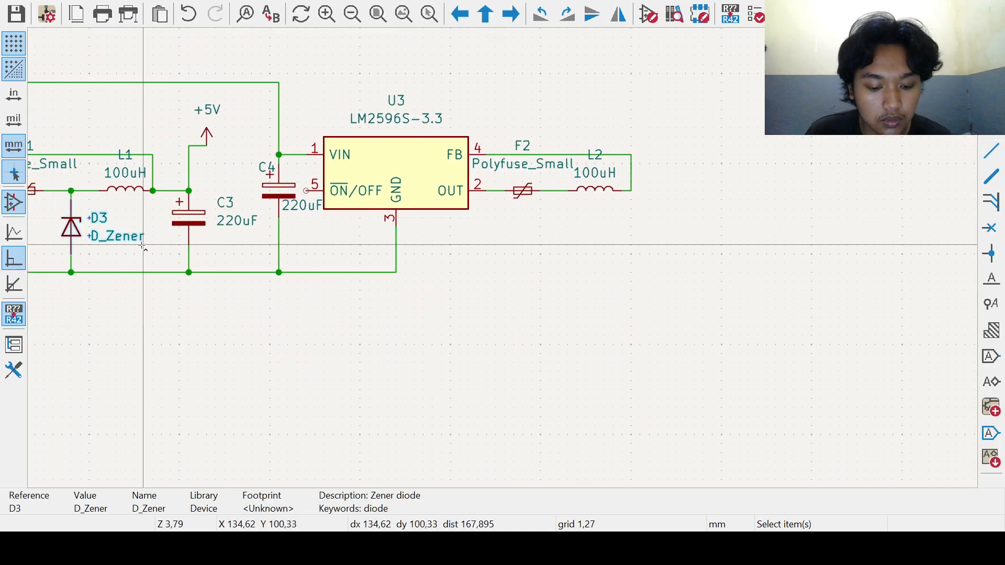
key("ctrl+d")
left_click(549, 246)
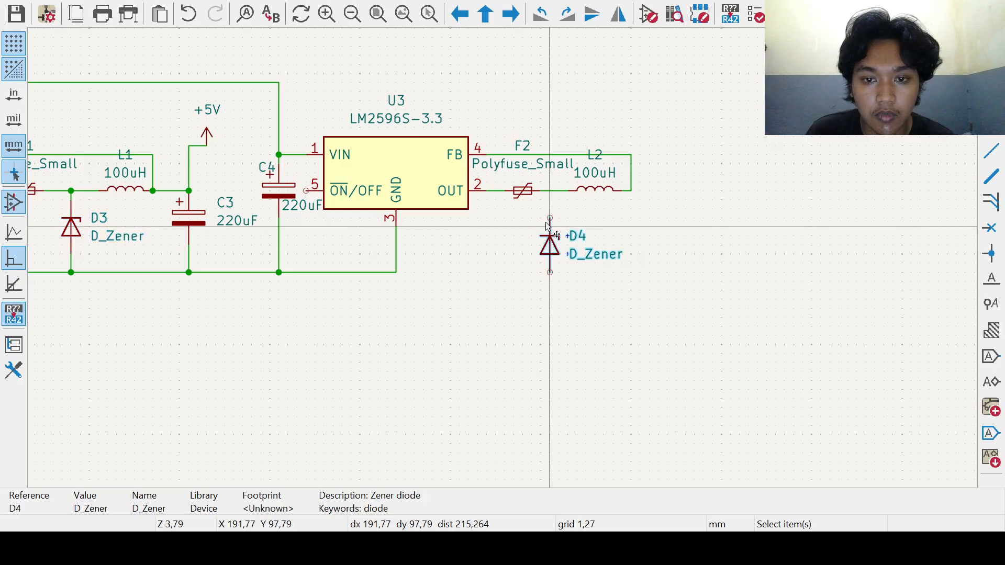
left_click(549, 218)
left_click(550, 191)
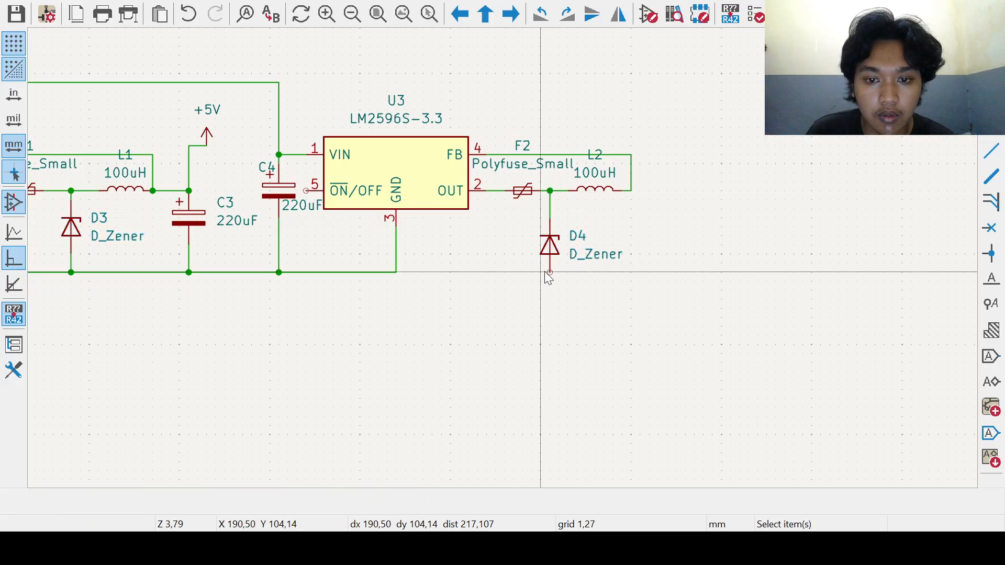
Step: Wire D4's anode to the ground rail at U3's GND pin
key("w")
left_click(399, 271)
key("Escape")
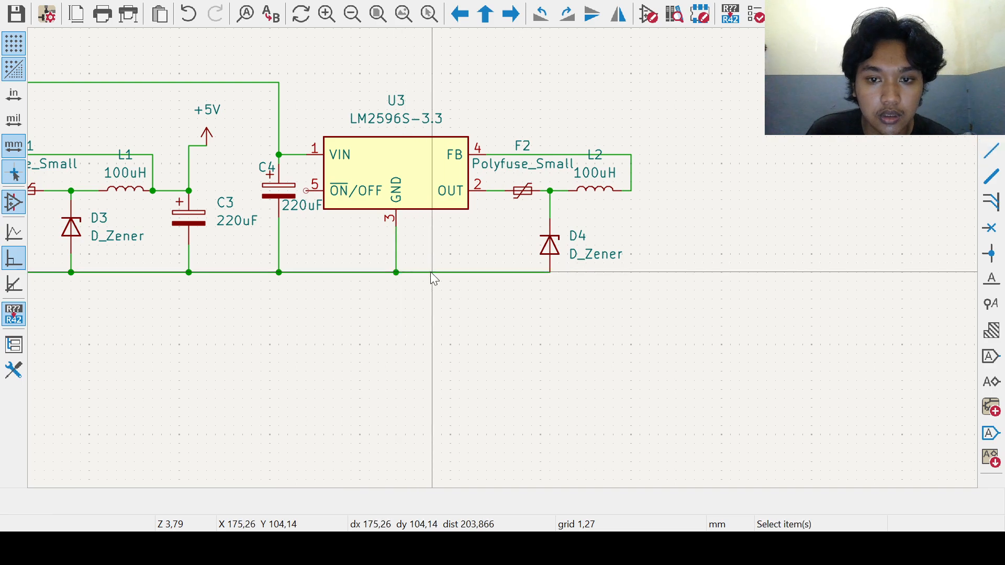
Step: Move zener diode D4 slightly up and reconnect its anode to the ground rail
left_click_drag(555, 260, 550, 239)
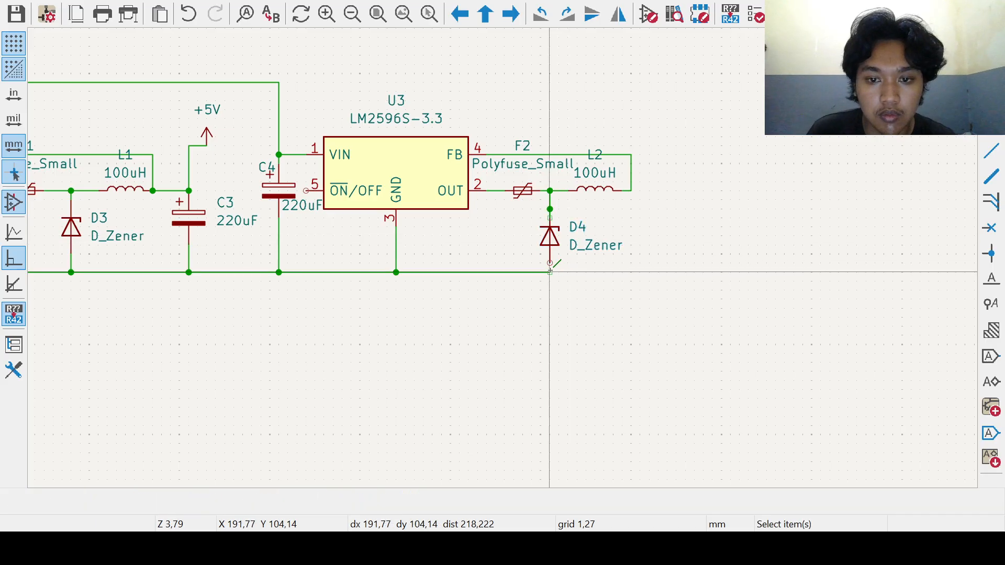
scroll(604, 293, "down", 2)
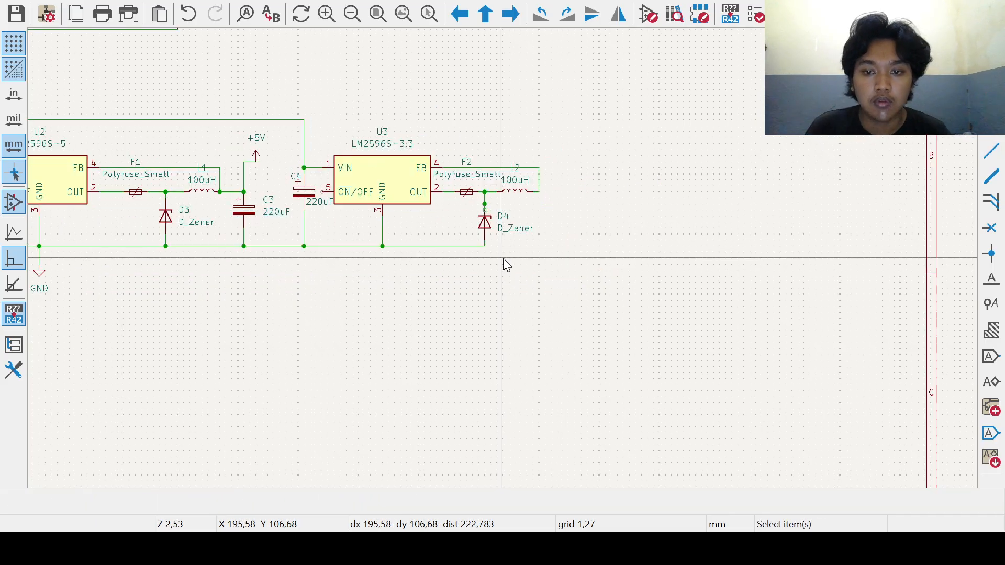
scroll(497, 256, "up", 3)
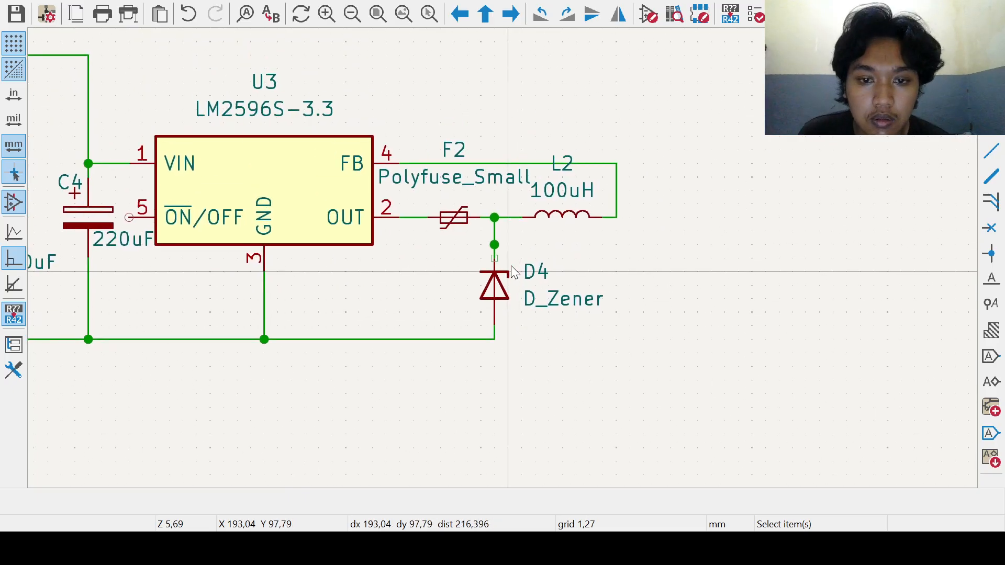
Step: Delete the wire segments with the extra junction between D4's cathode and the F2-L2 line
left_click(495, 246)
key("Escape")
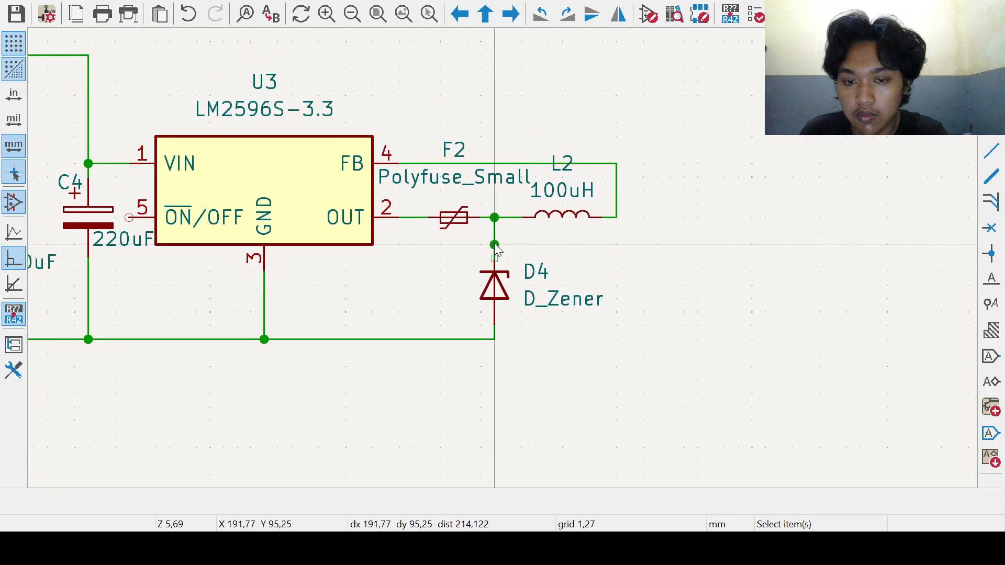
left_click(499, 250)
key("Escape")
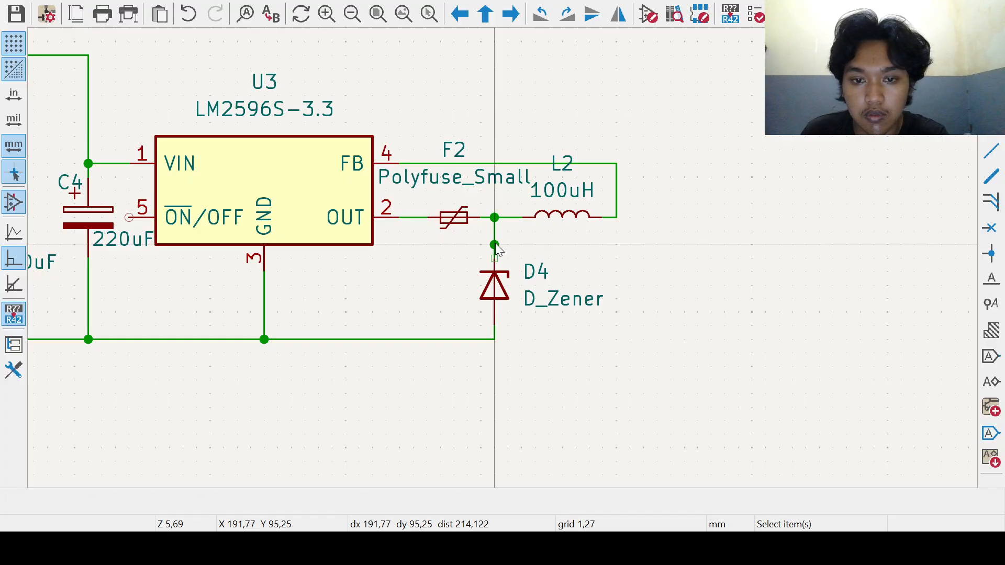
left_click(496, 246)
left_click_drag(485, 236, 518, 239)
key("Delete")
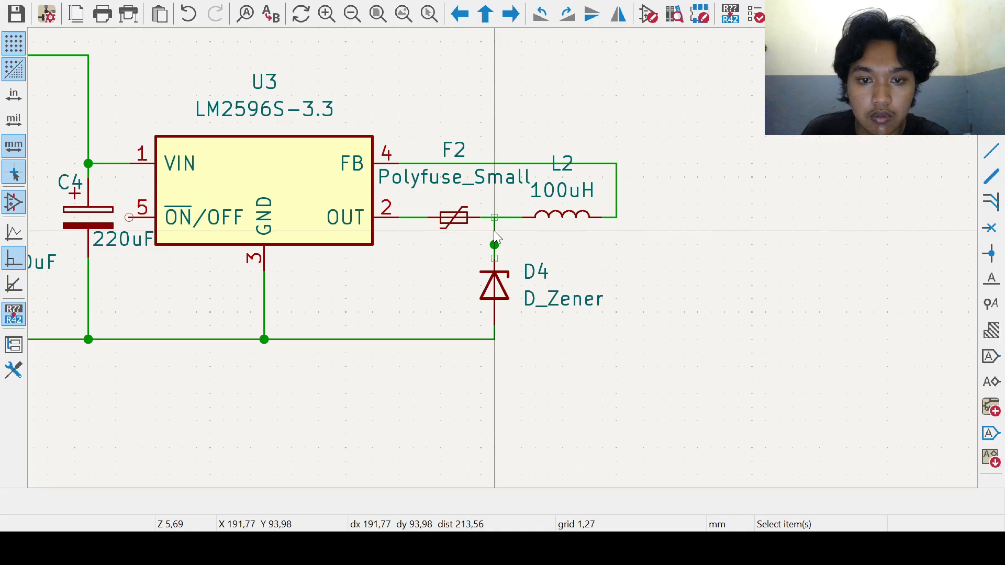
left_click(495, 259)
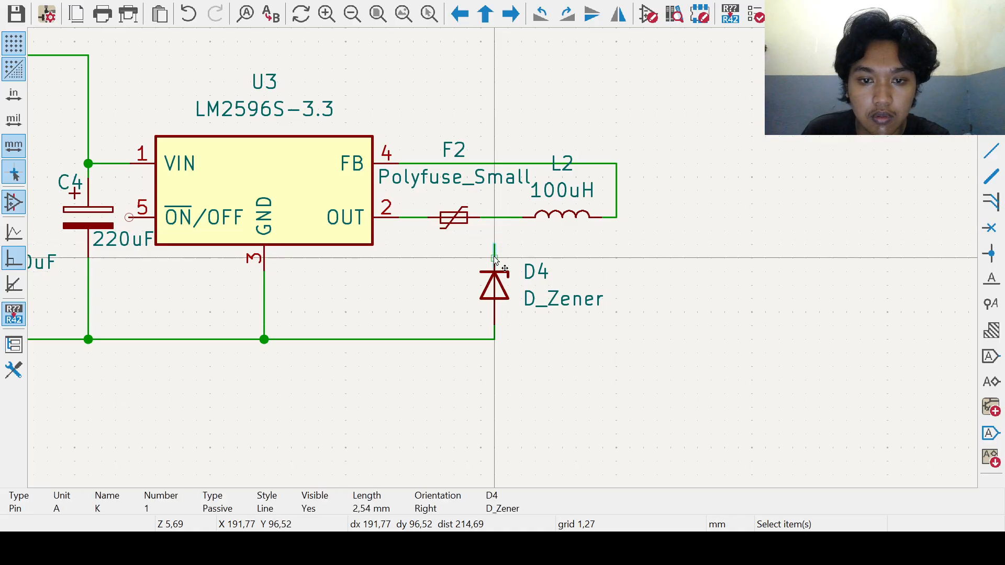
key("Delete")
Step: Move D4 aside, remove the leftover wire stub at its cathode, and put the diode back above the ground rail's end
left_click(490, 273)
left_click_drag(495, 280, 508, 333)
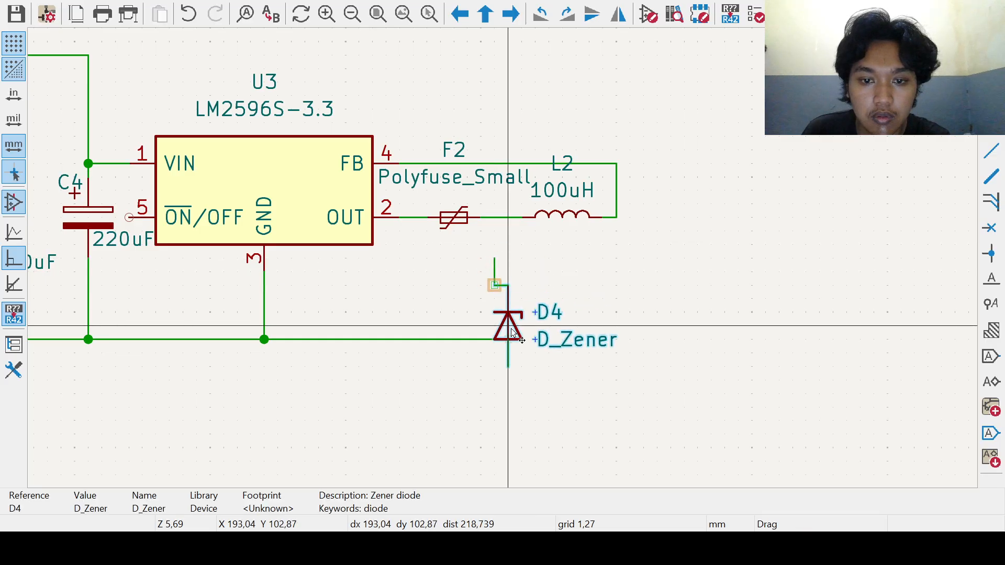
left_click(495, 280)
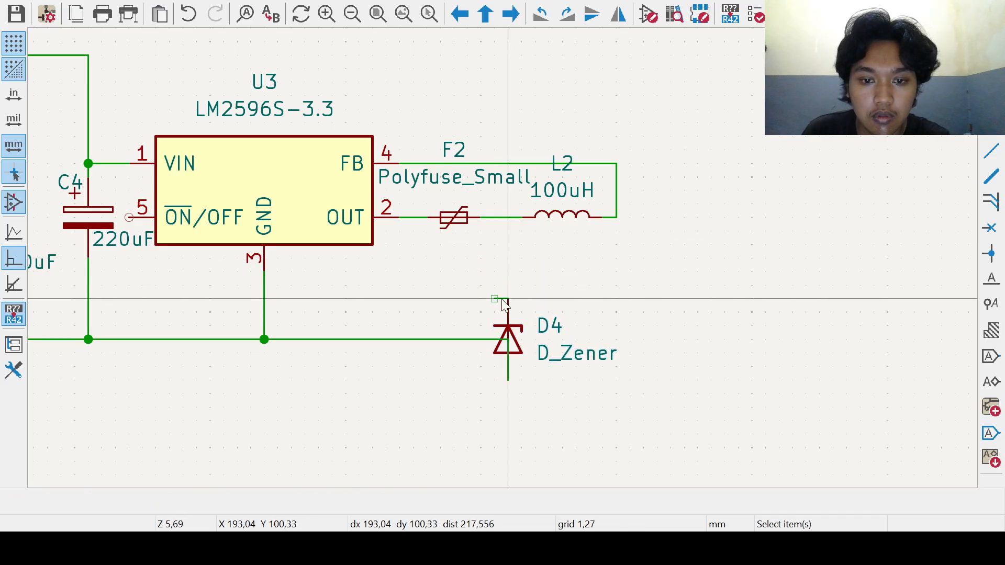
left_click(508, 303)
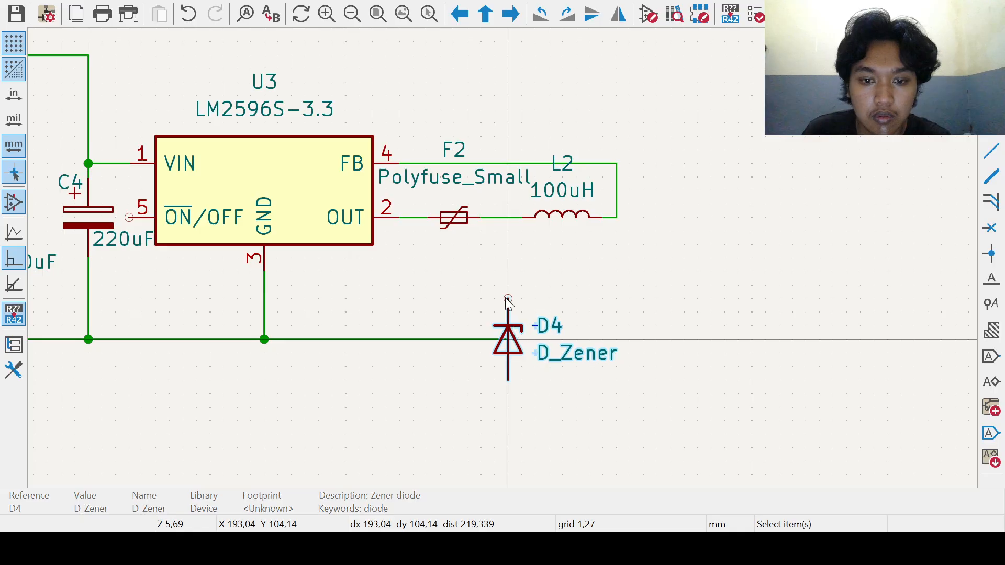
left_click_drag(516, 335, 495, 285)
Step: Wire D4's cathode straight up to the line between F2 and L2
key("w")
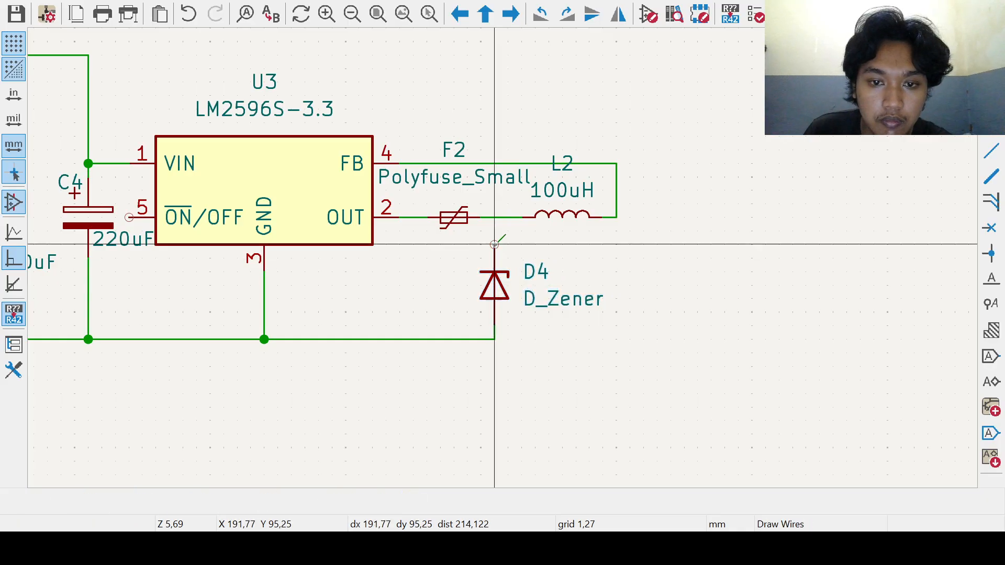
left_click(494, 218)
key("Escape")
Step: Place a copy of the 220uF polarized capacitor C3 beyond L2, with its positive pin level with the inductor's output
scroll(623, 243, "down", 3)
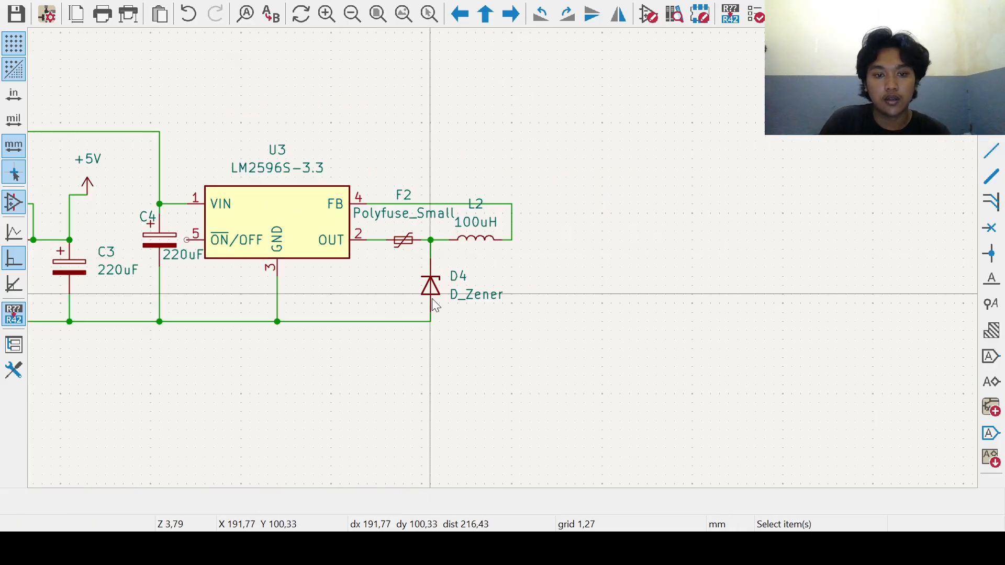
mouse_move(464, 360)
middle_mouse_down()
mouse_move(506, 376)
mouse_move(554, 373)
mouse_move(476, 370)
middle_mouse_up()
middle_click_drag(582, 369, 628, 354)
middle_click_drag(565, 392, 533, 413)
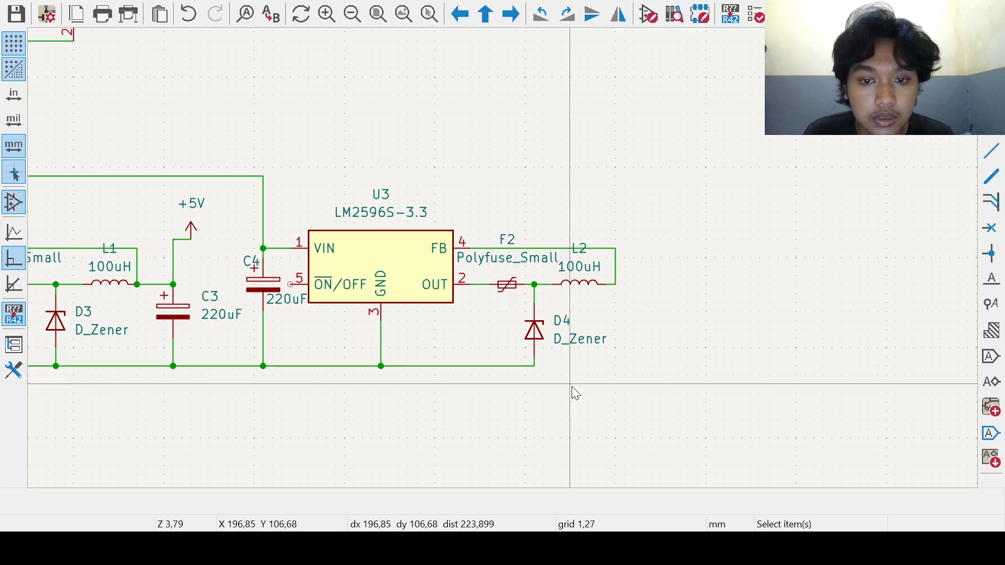
middle_click_drag(670, 346, 715, 407)
left_click(213, 383)
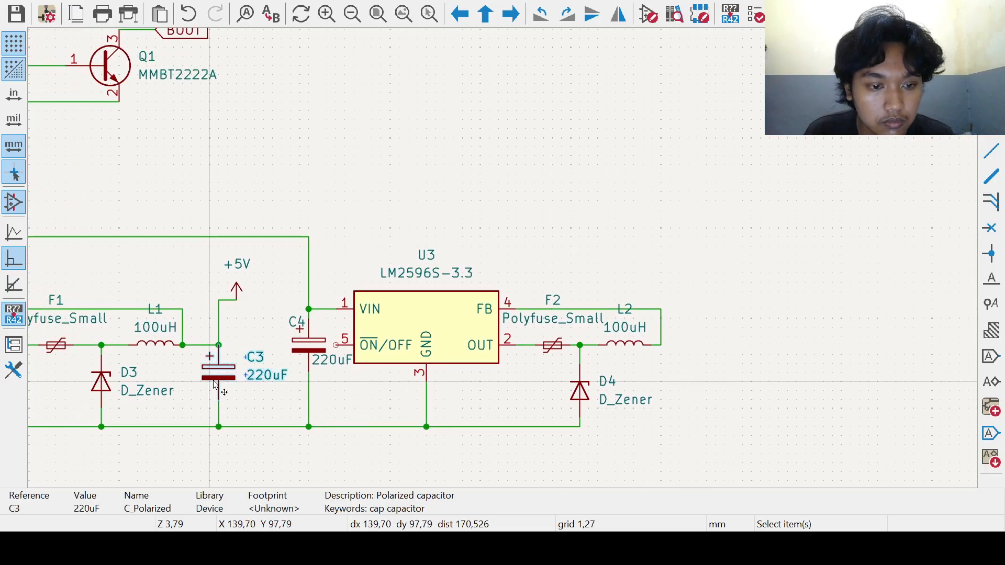
left_click(721, 370)
key("ctrl+v")
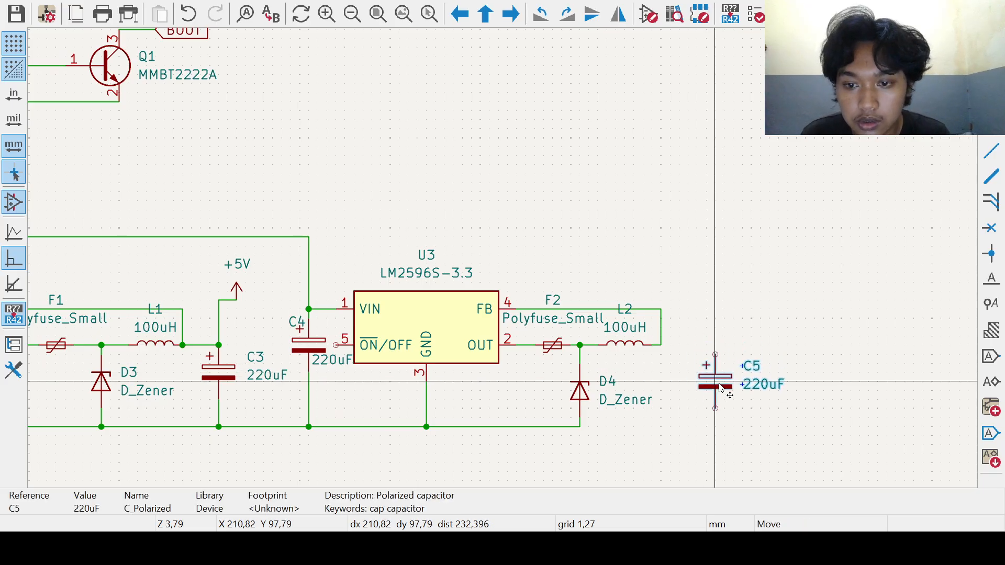
left_click(726, 366)
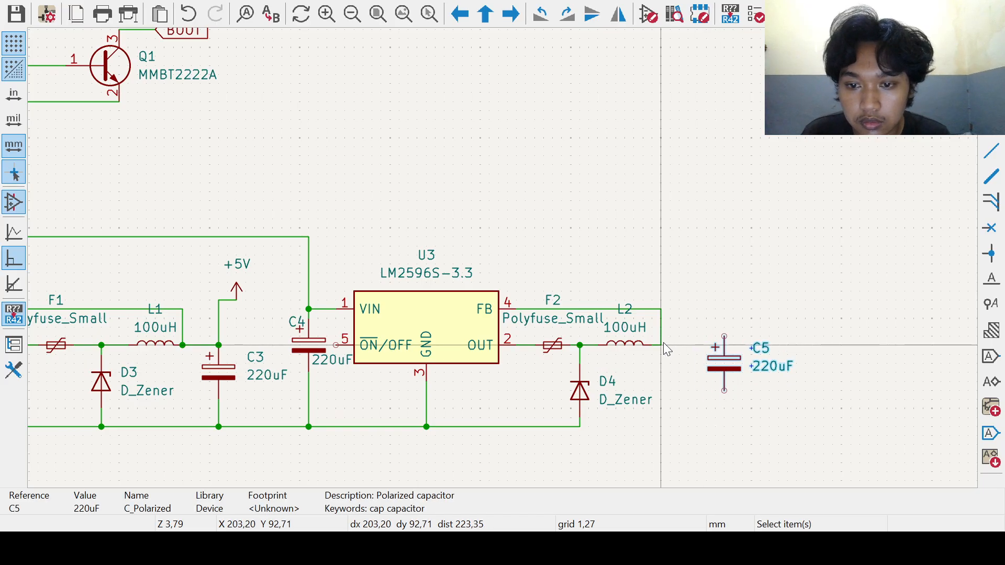
left_click_drag(725, 364, 727, 374)
left_click(726, 374)
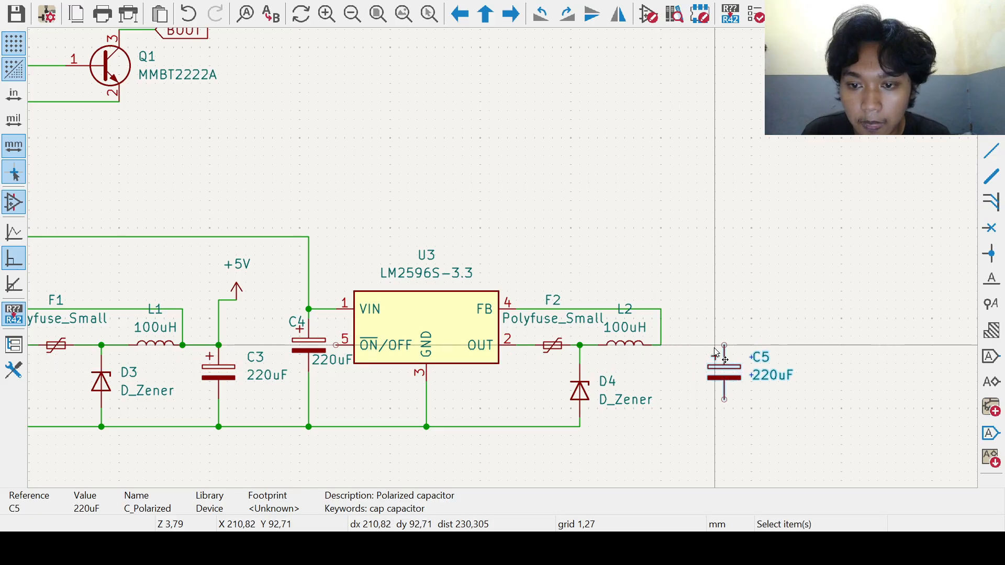
Step: Wire C5's positive pin to L2's output and its negative pin to the end of the ground rail below D4
left_click(992, 152)
left_click(724, 345)
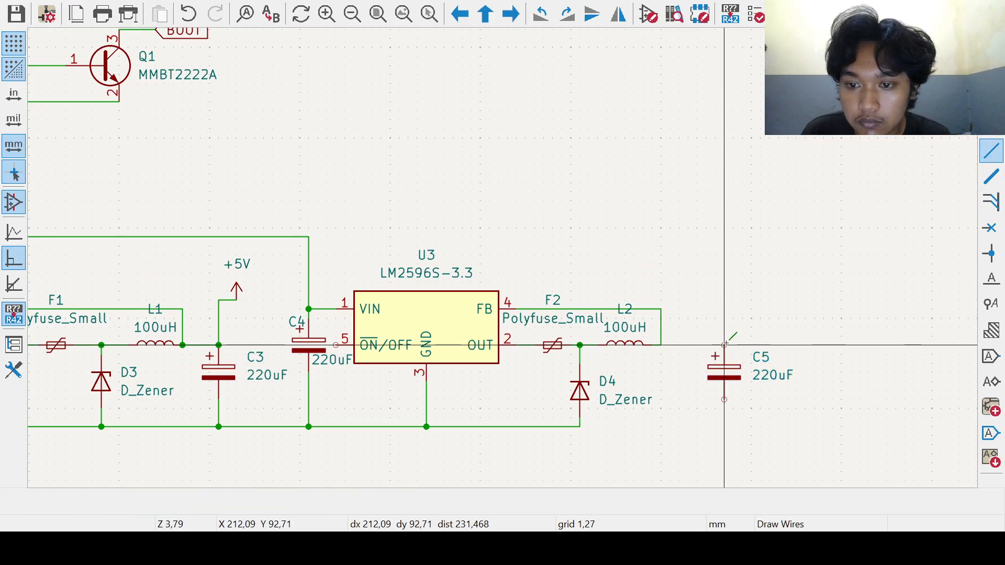
left_click(661, 345)
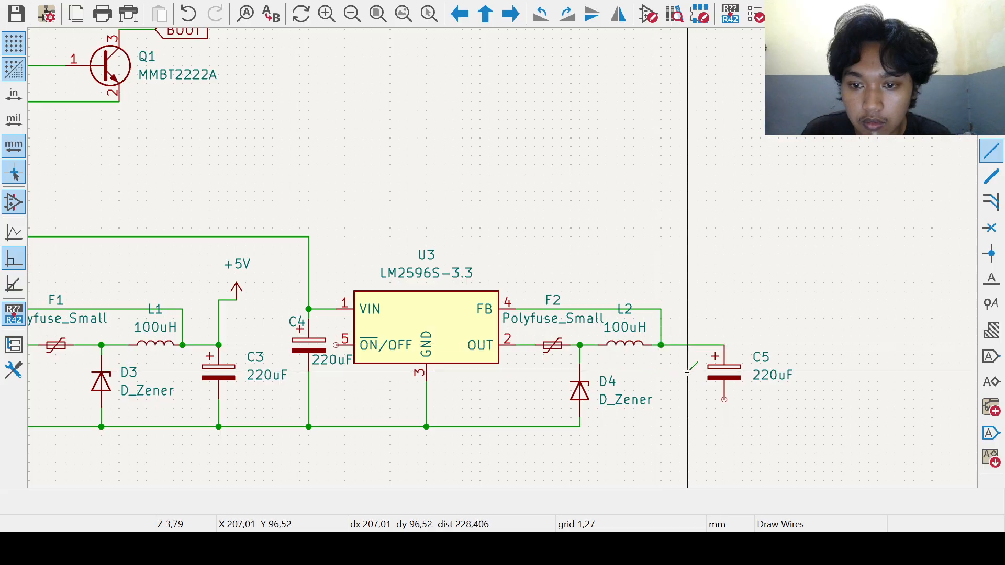
left_click(724, 399)
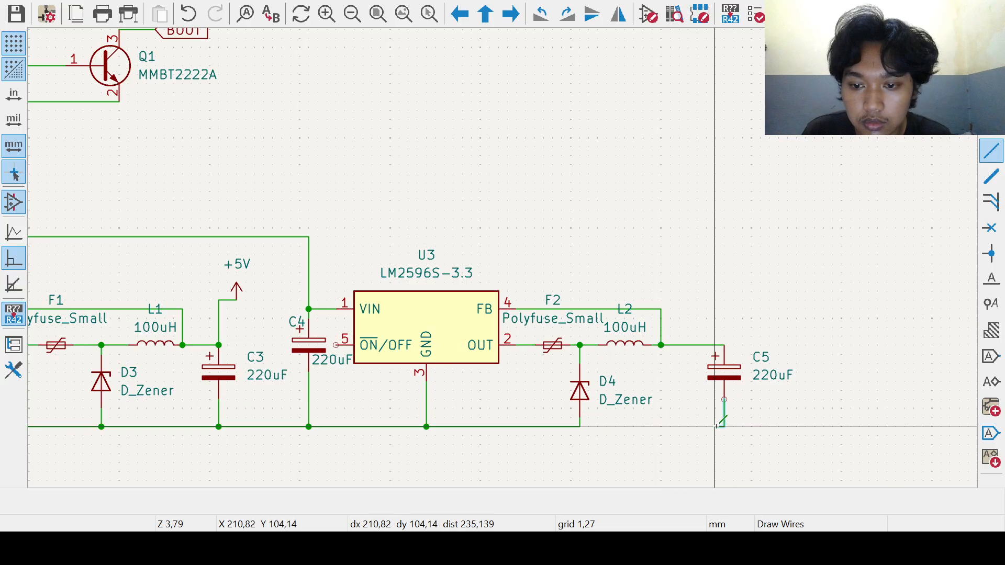
left_click(579, 427)
Step: Place a +3.3V power symbol above C5 and wire it down to the capacitor's positive pin
middle_click_drag(752, 426, 730, 457)
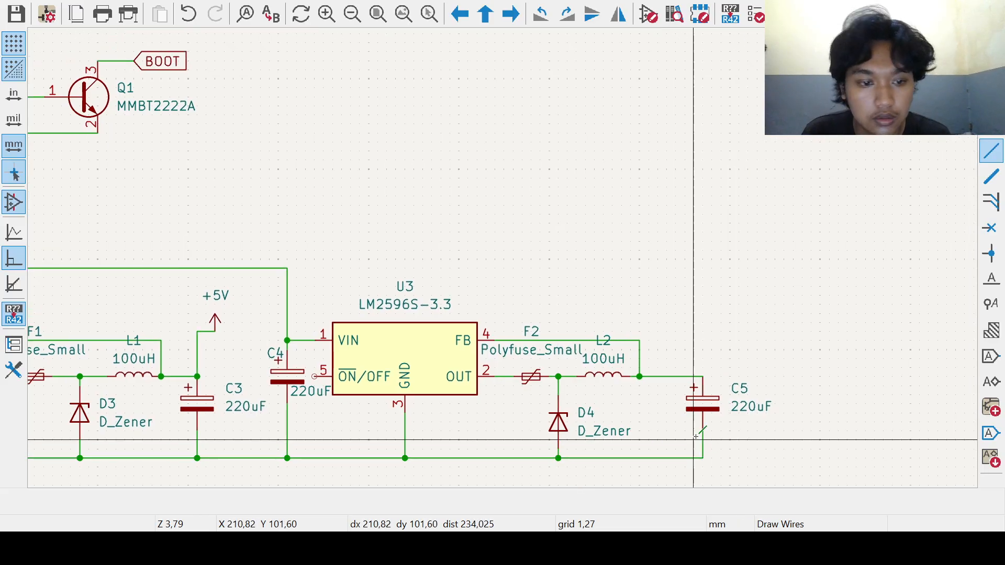
left_click(991, 137)
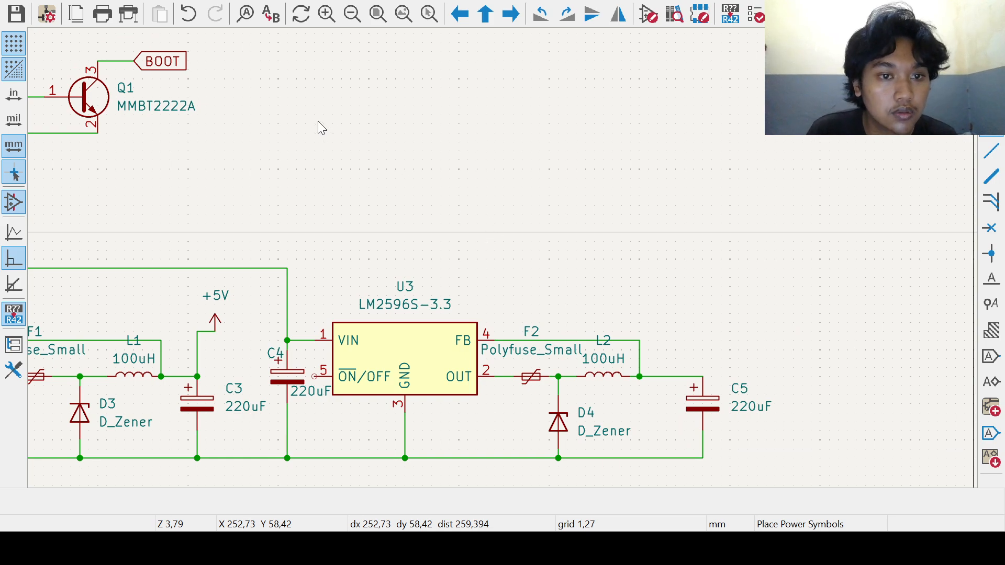
left_click(518, 457)
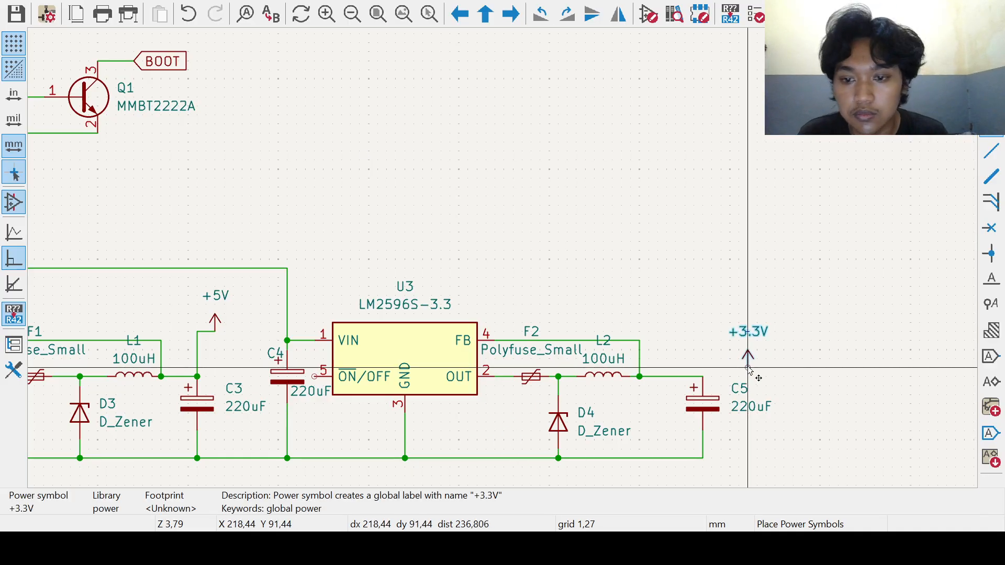
left_click(703, 324)
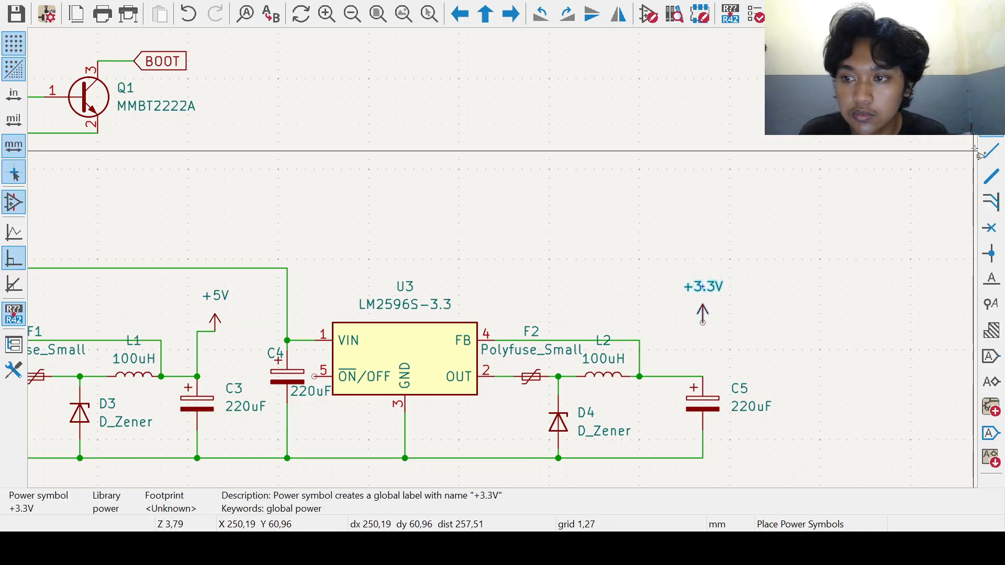
key("w")
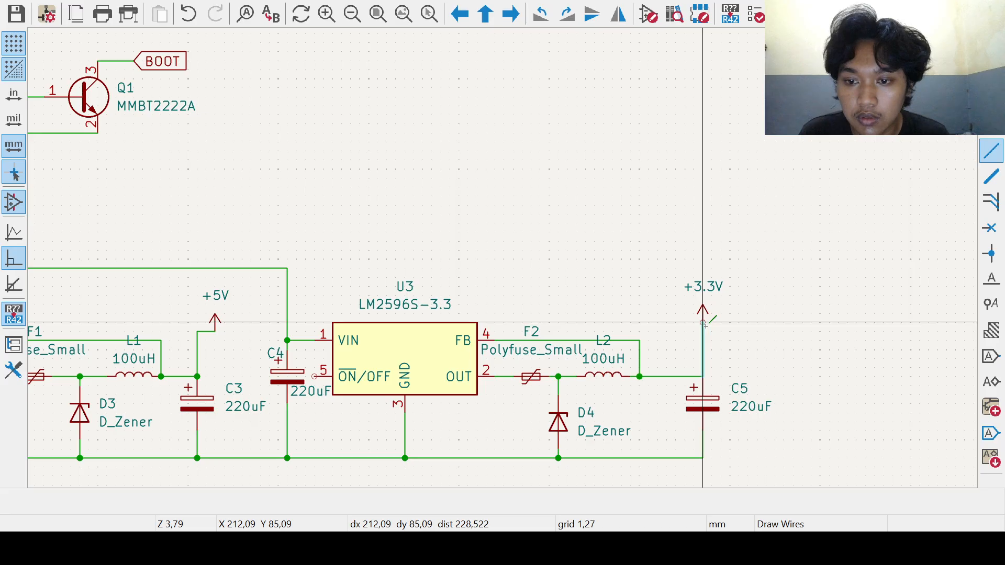
Step: Place an LED_Small symbol, rotated to stand vertically, in the free area beyond Q1 and above U3
scroll(712, 366, "down", 5)
middle_click_drag(472, 292, 731, 341)
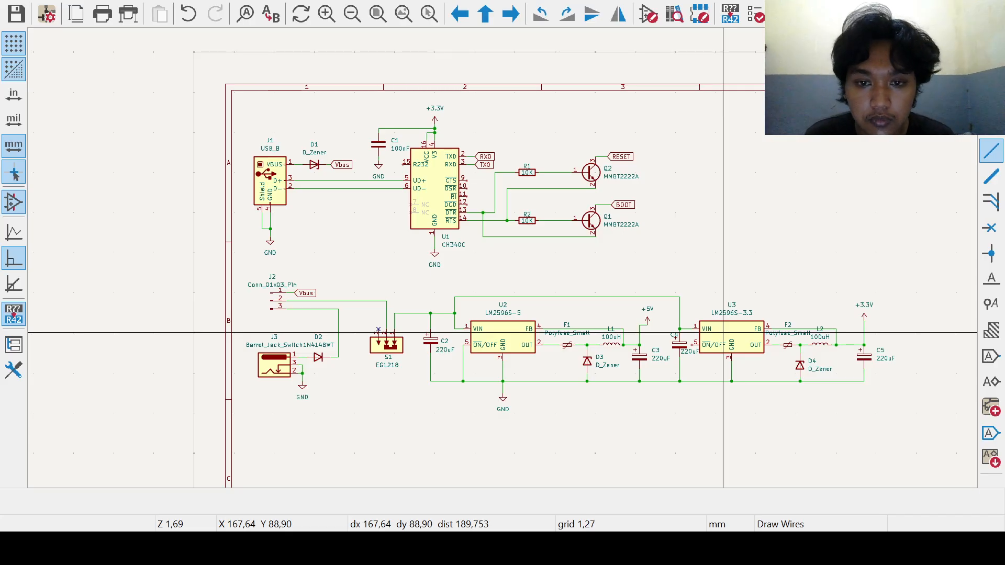
middle_click_drag(727, 260, 657, 265)
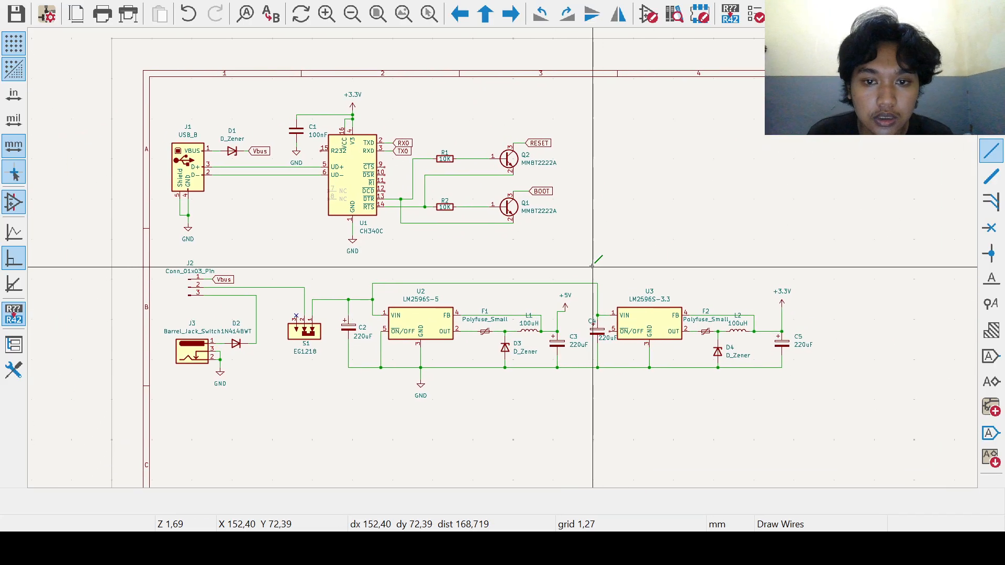
middle_click_drag(593, 266, 535, 263)
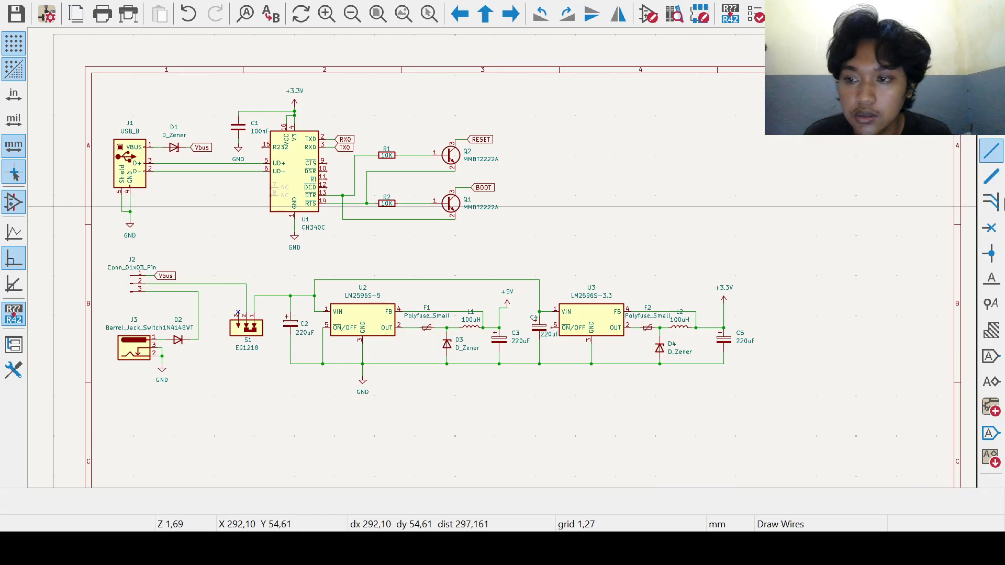
left_click(993, 105)
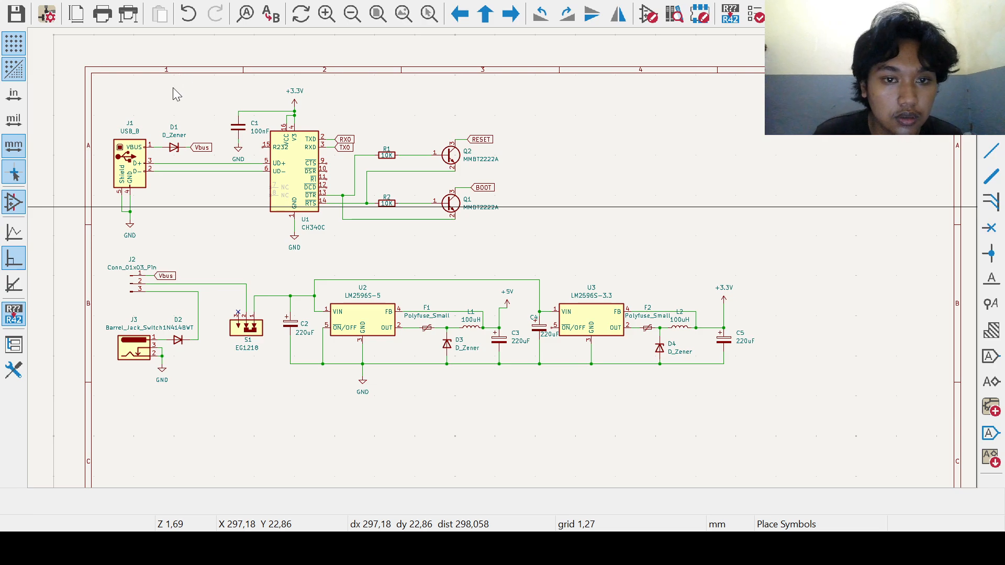
left_click(532, 455)
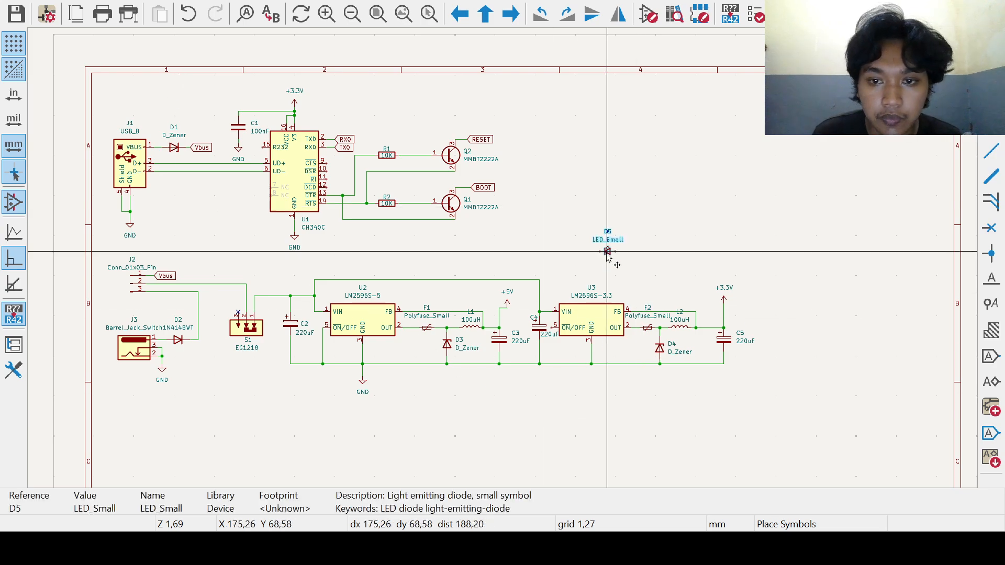
key("r")
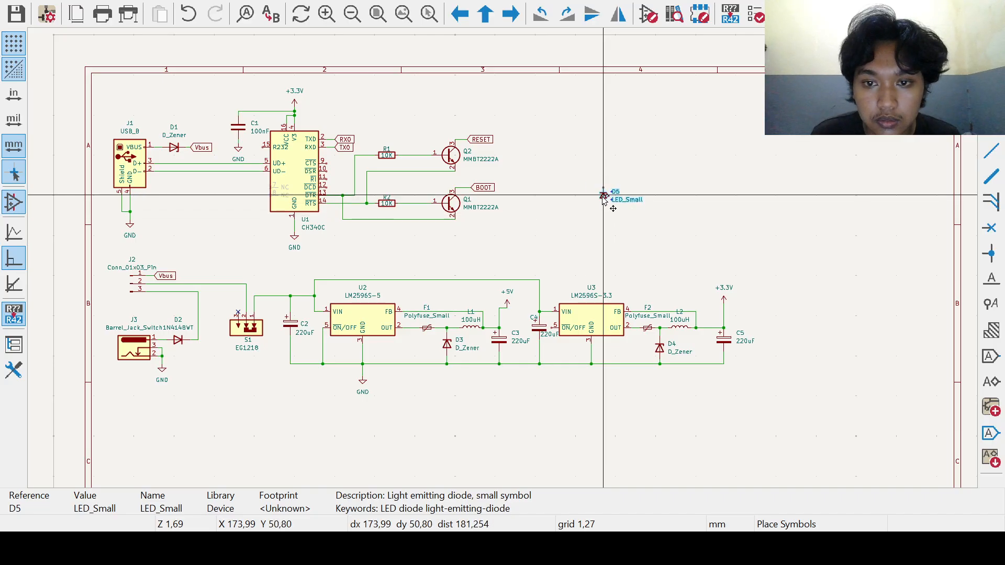
left_click(603, 198)
middle_click_drag(640, 191, 626, 265)
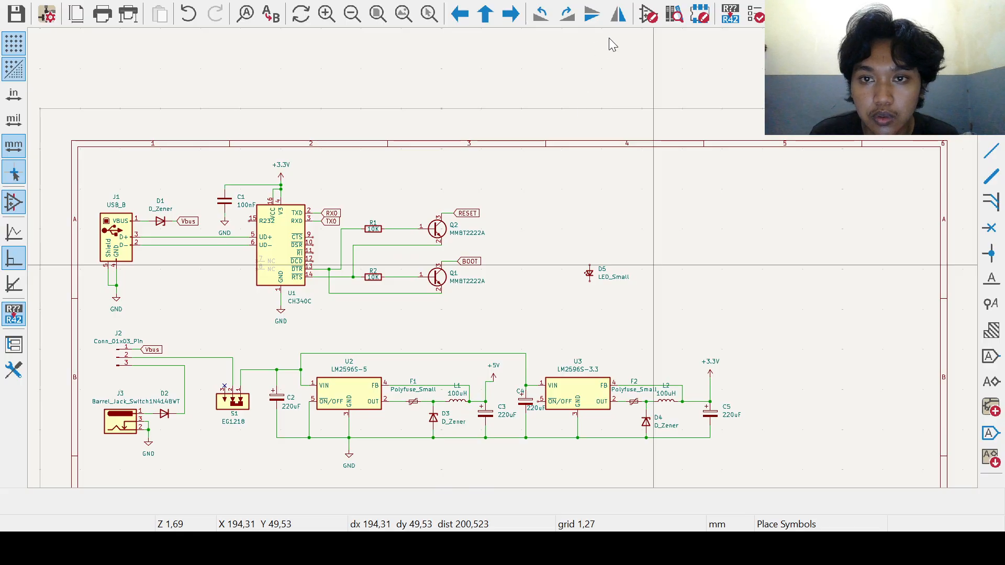
Step: Place a resistor R vertically just above D5, aligned with the LED's upper pin
left_click(990, 140)
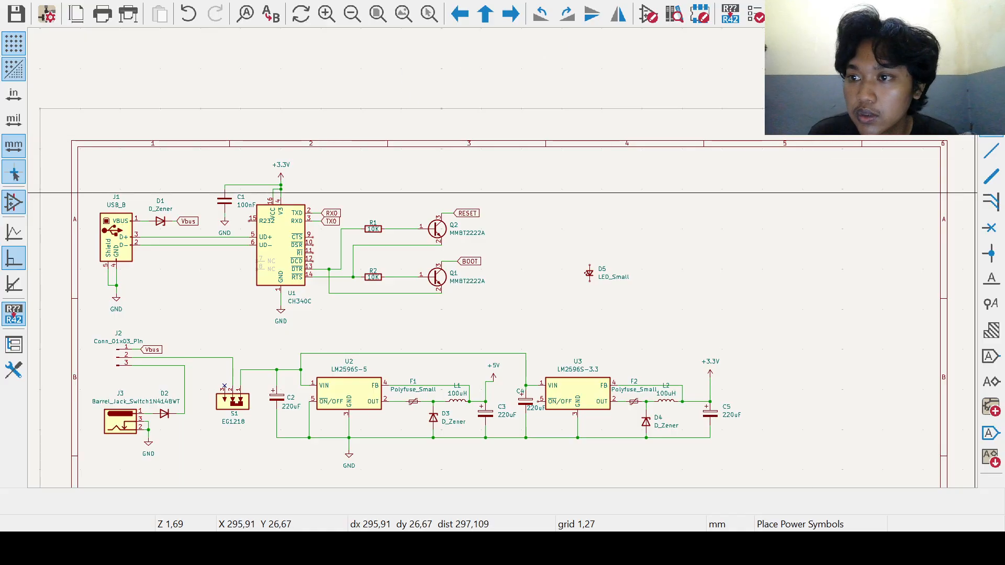
left_click(994, 104)
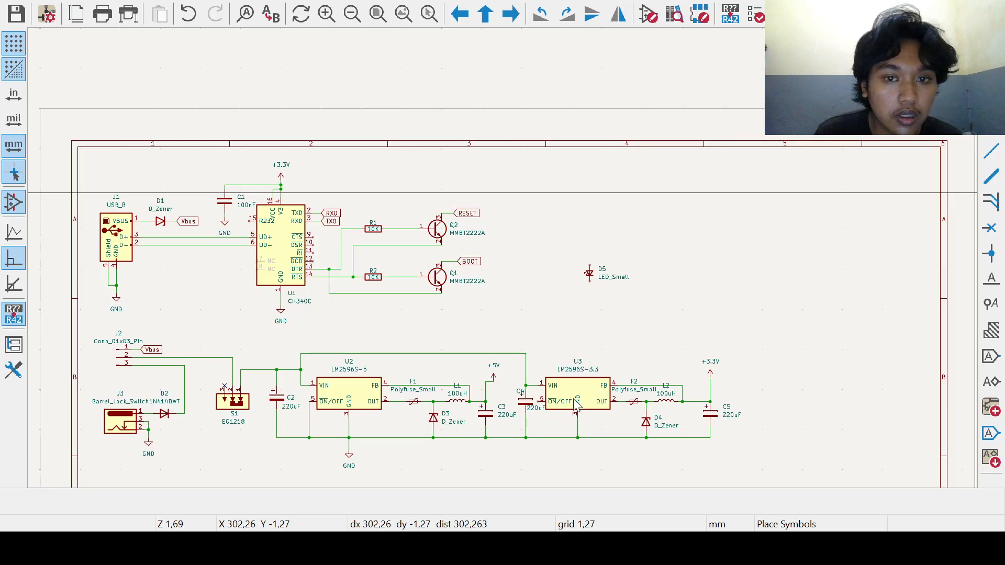
left_click(504, 457)
scroll(596, 284, "up", 2)
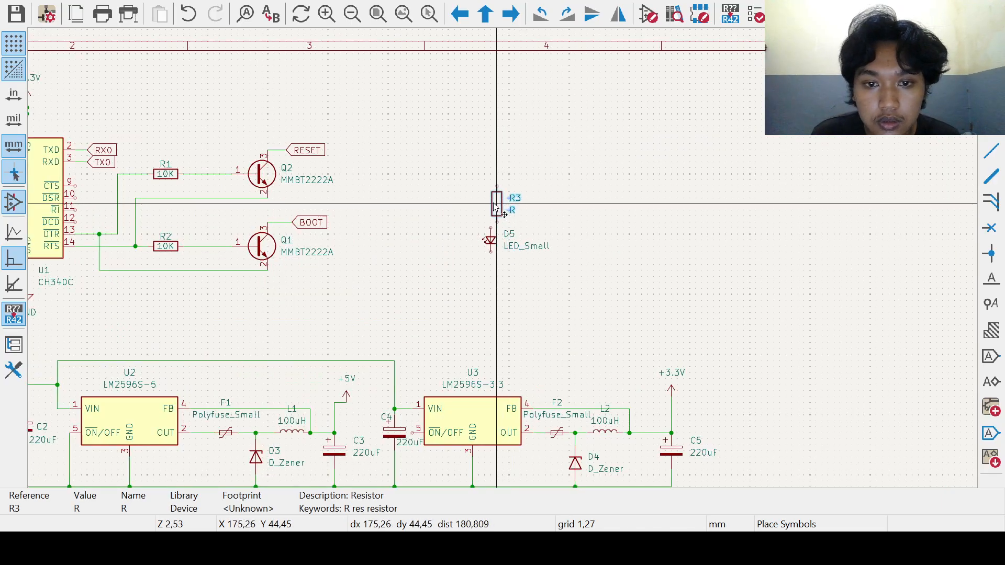
left_click(491, 202)
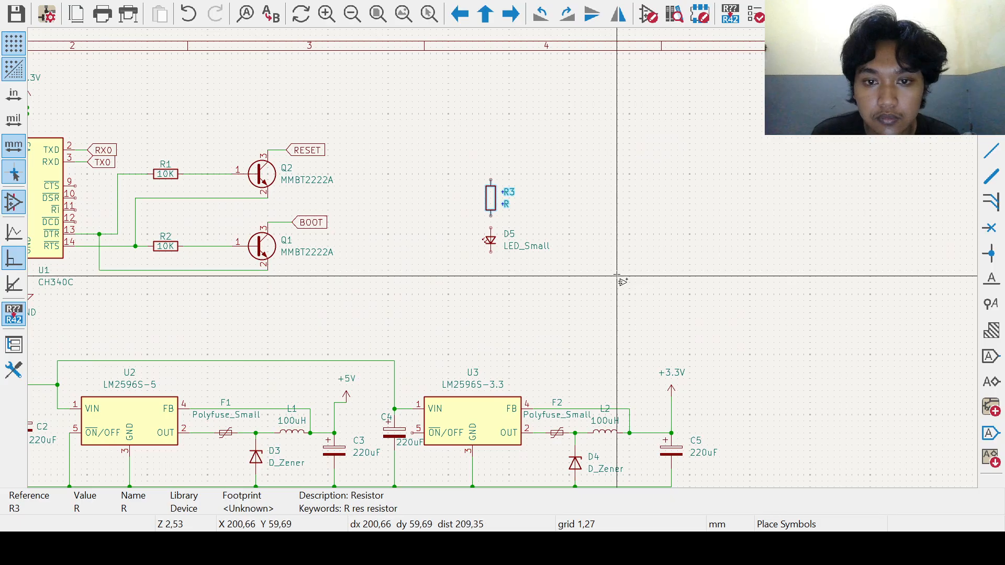
Step: Place a +5V power symbol above R3 and a GND symbol below D5, both in line with them
scroll(618, 327, "up", 2)
left_click(1000, 136)
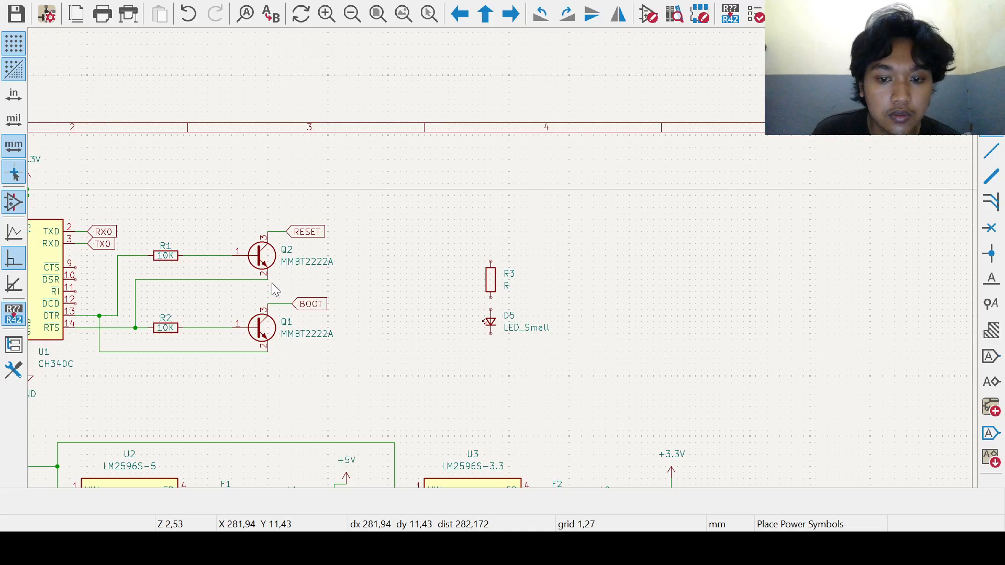
left_click(499, 444)
left_click(491, 243)
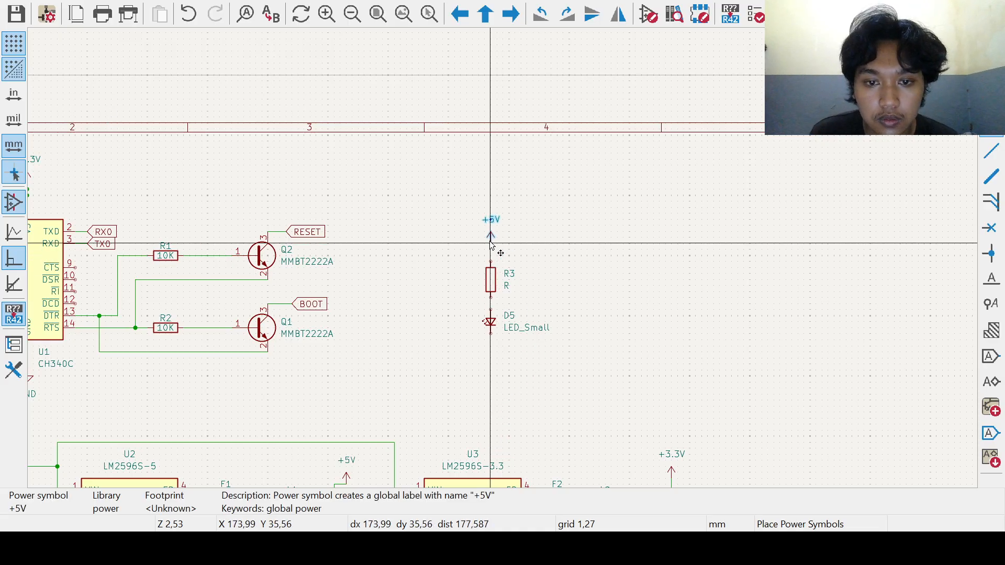
scroll(515, 309, "up", 1)
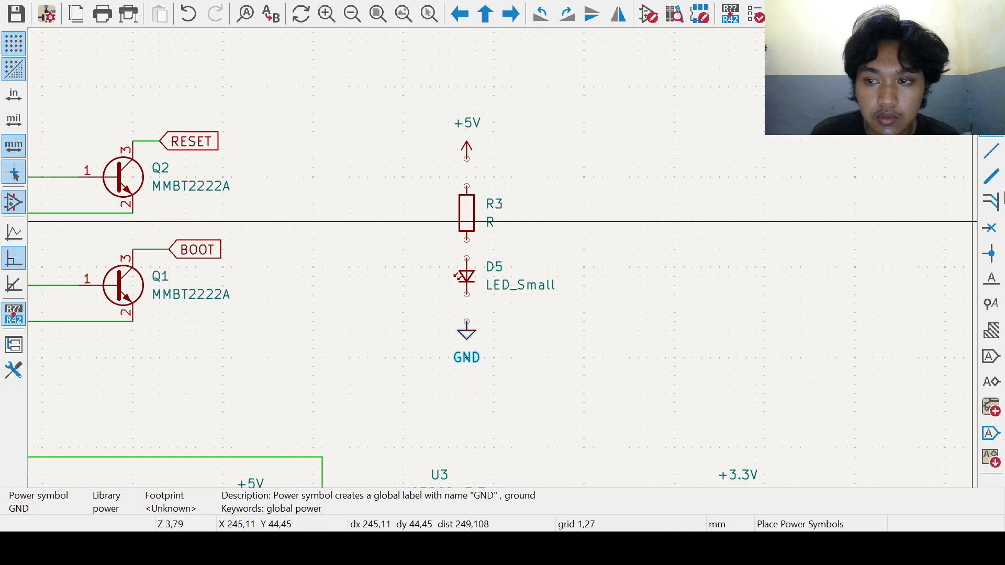
Step: Wire the indicator branch in series: GND to D5, D5 to R3, and R3 to +5V
key("w")
left_click(466, 321)
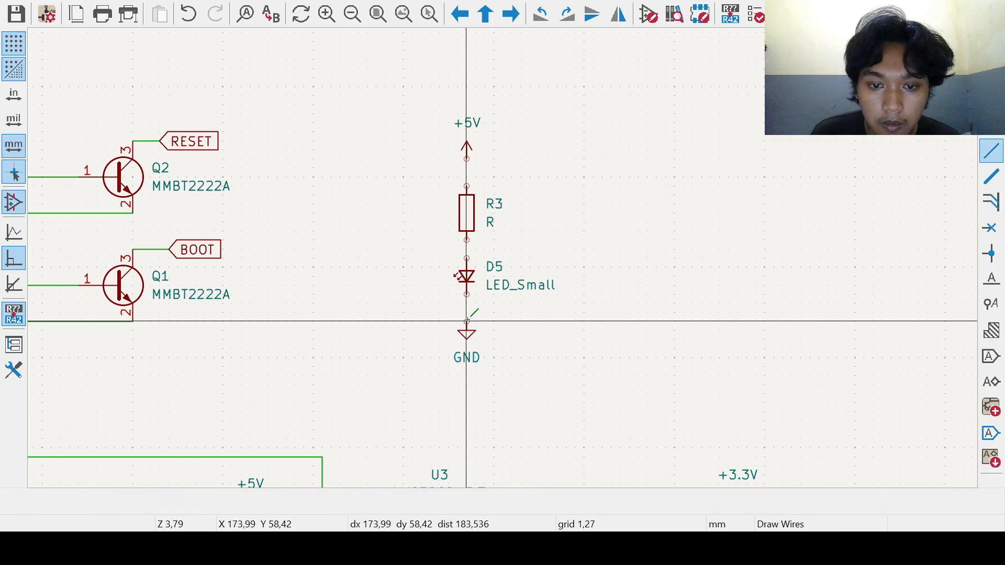
left_click(466, 296)
left_click(467, 258)
left_click(467, 240)
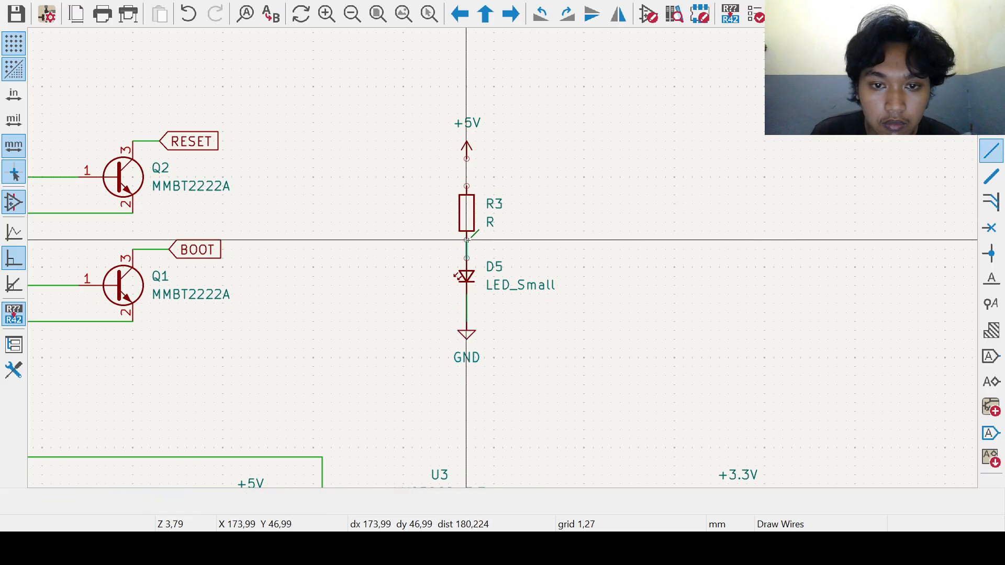
left_click(466, 186)
left_click(467, 159)
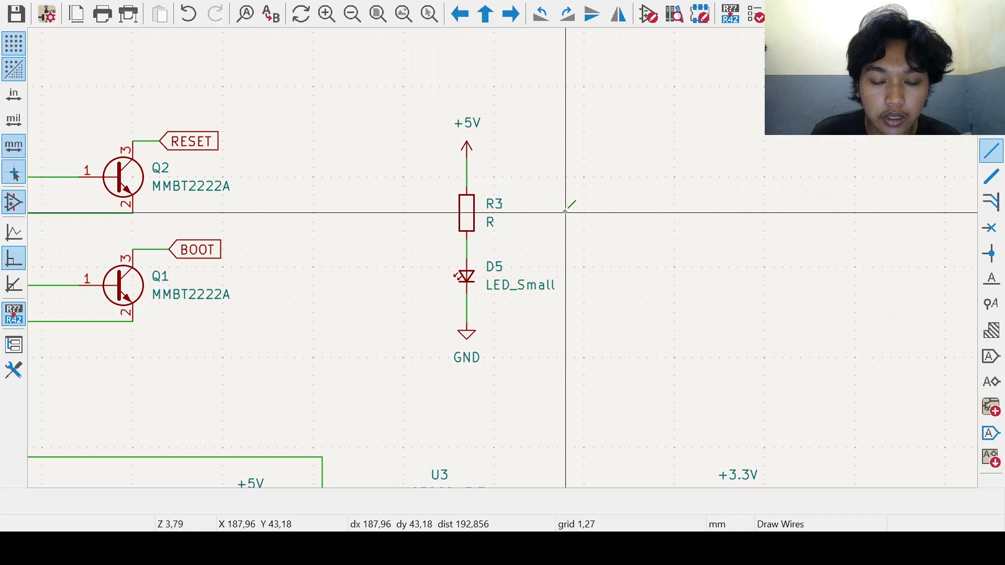
Step: Set R3's value to 1K
middle_click_drag(567, 210, 551, 204)
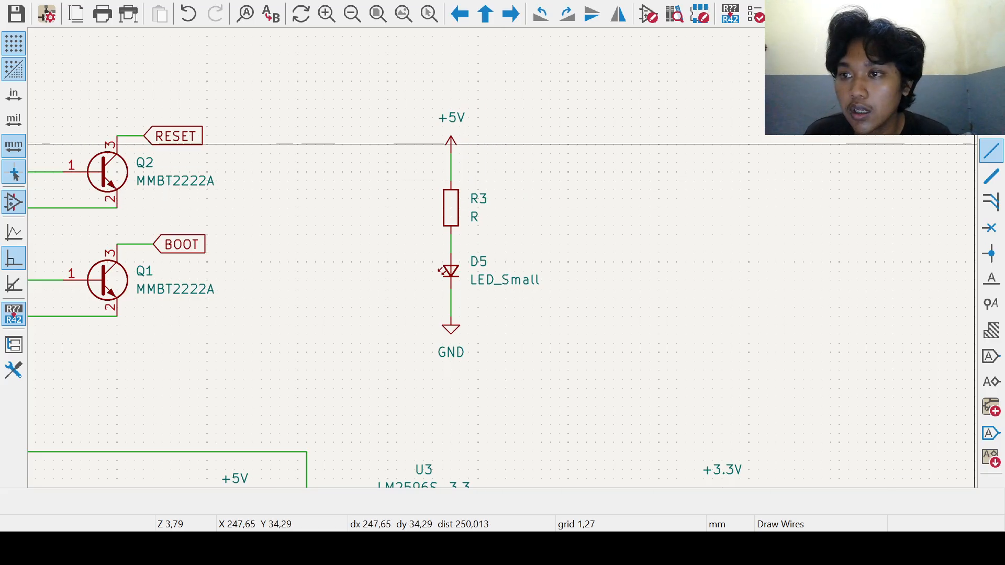
key("Escape")
left_click(473, 216)
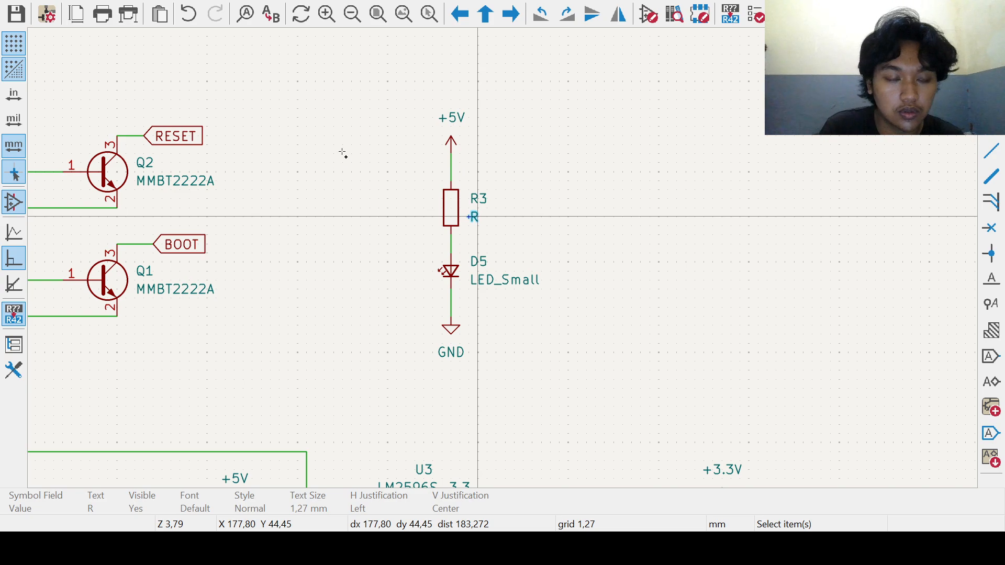
left_click(381, 243)
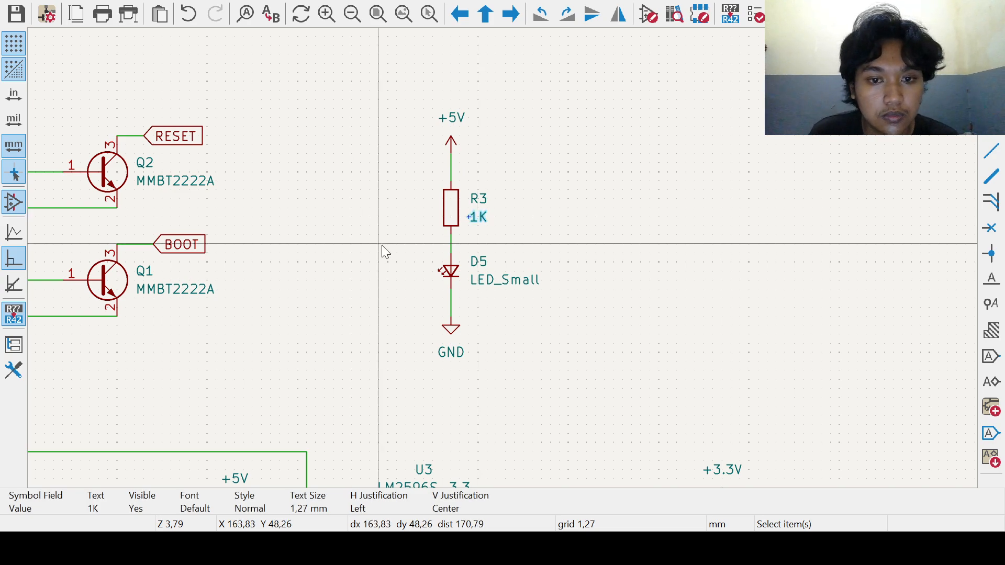
left_click(523, 227)
Step: Place a copy of the LED D5 beside the +5V indicator branch, level with the original
scroll(565, 226, "right", 2, "ctrl")
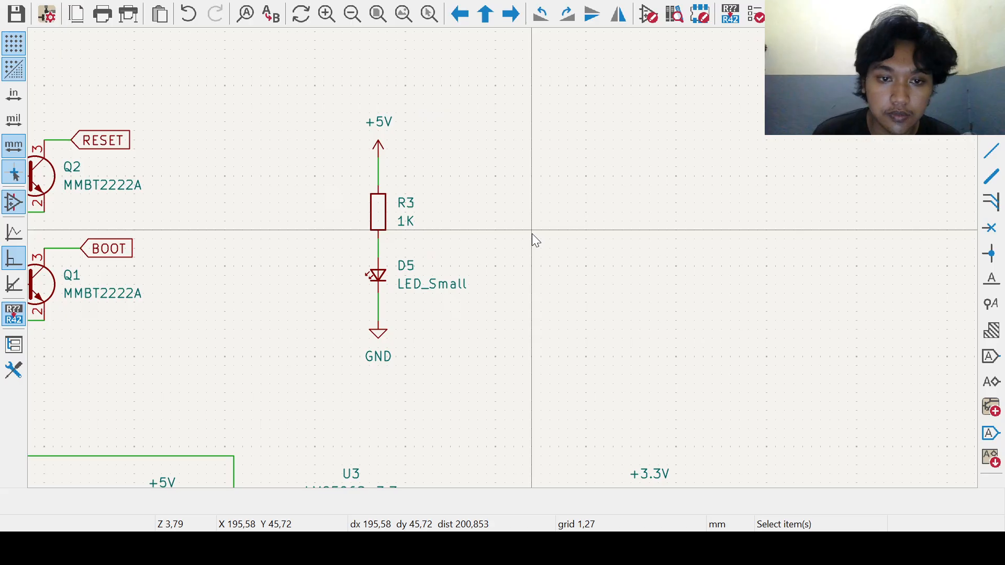
left_click(378, 276)
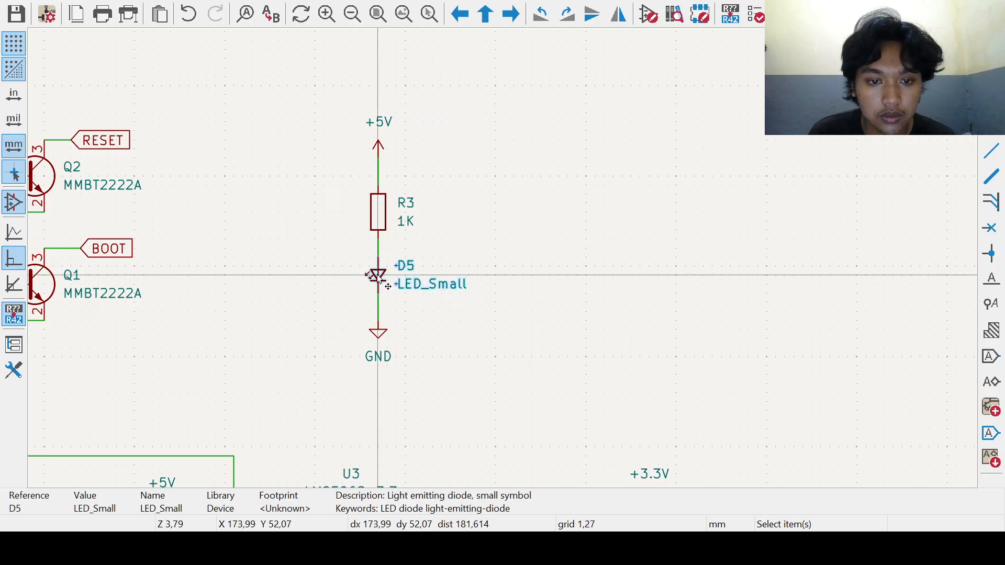
left_click(552, 271)
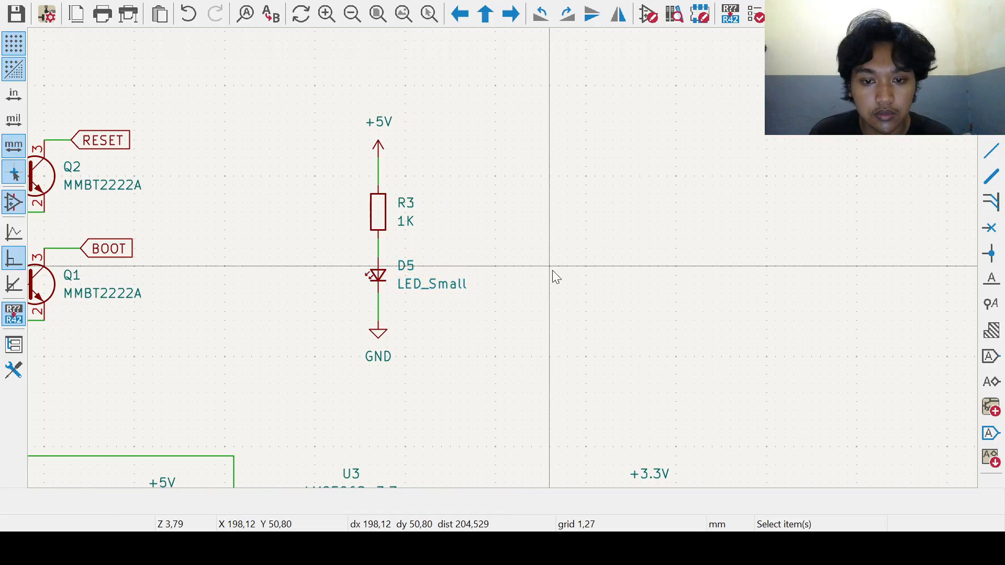
key("ctrl+v")
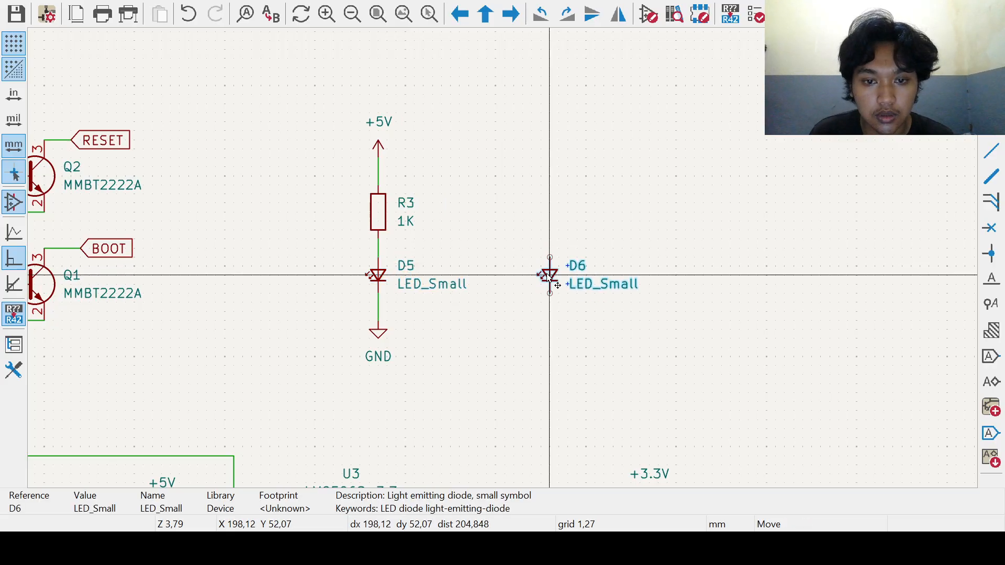
left_click(549, 275)
Step: Copy D5's GND symbol and place it below D6, level with the original symbol
left_click(378, 342)
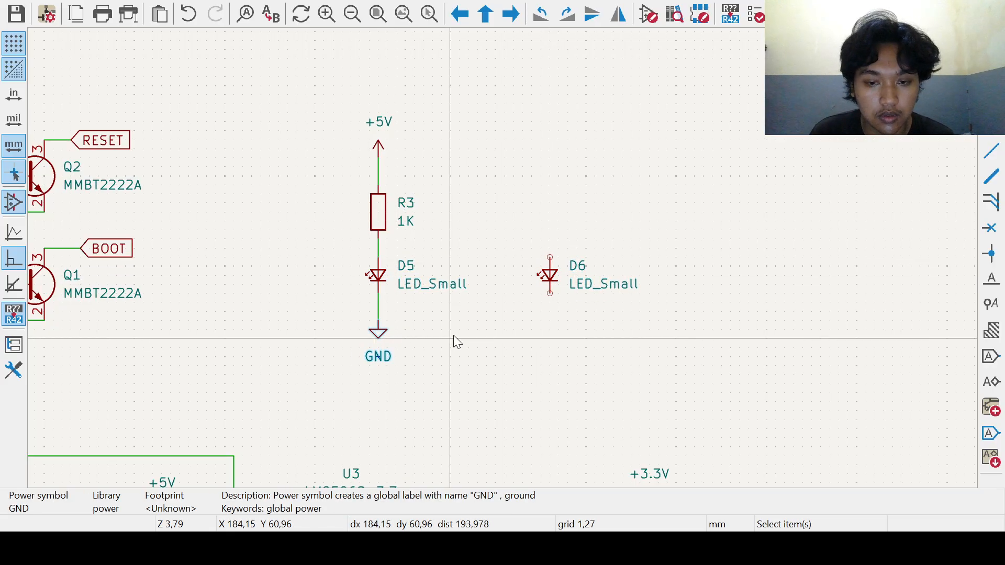
key("ctrl+c")
left_click(546, 325)
key("ctrl+v")
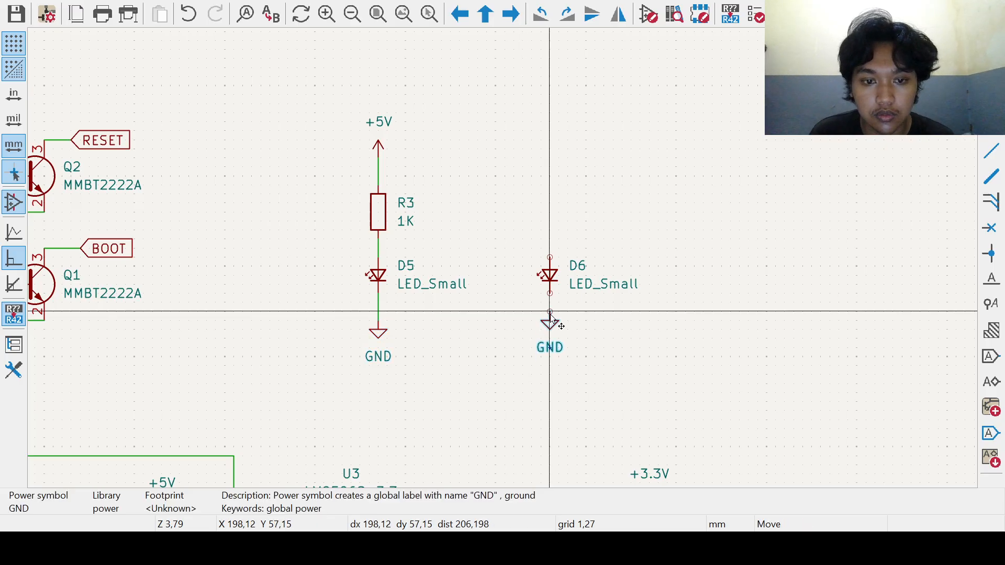
left_click(550, 327)
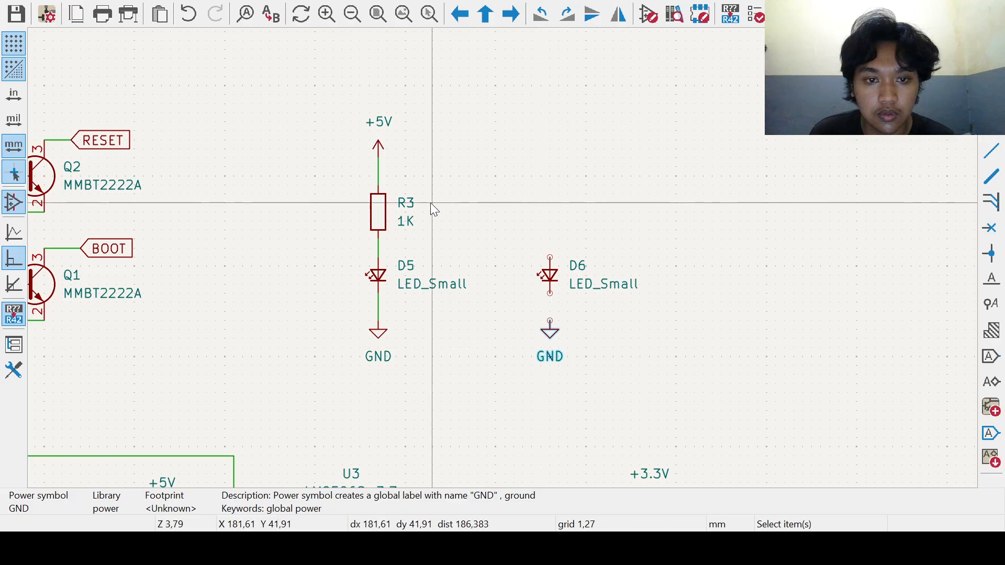
Step: Copy resistor R3 and place the duplicate above D6, level with the original
key("ctrl+v")
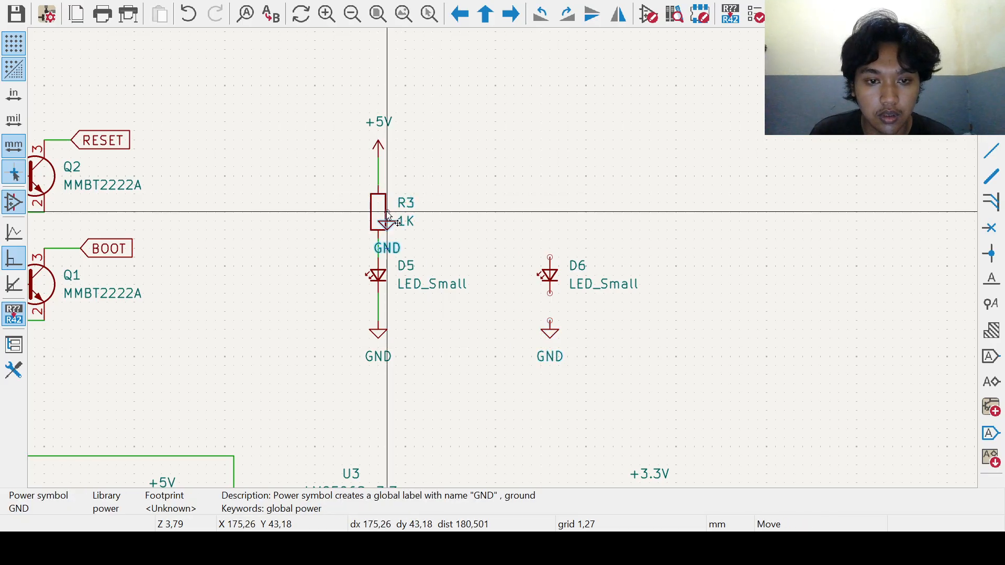
key("Escape")
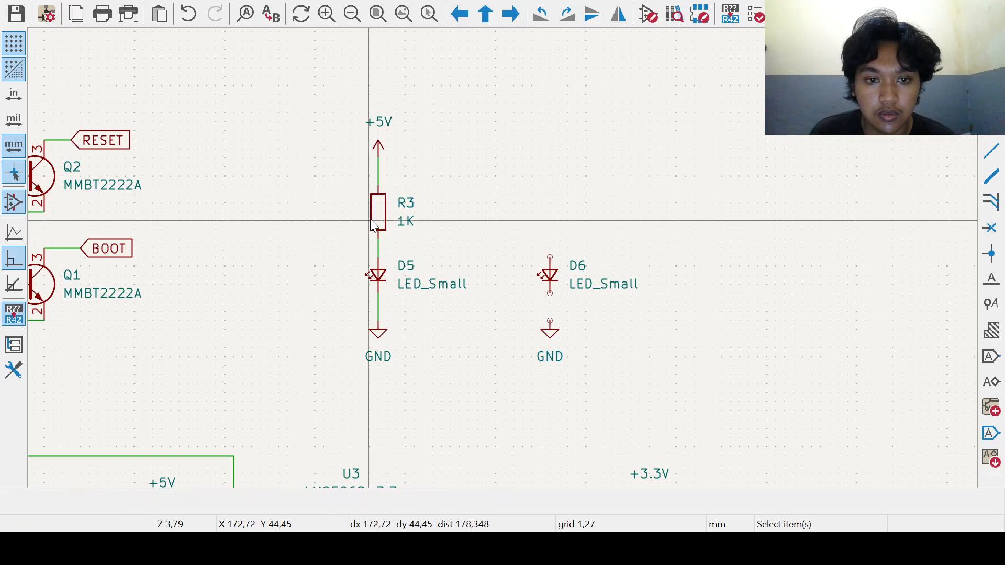
left_click(378, 215)
left_click(546, 214)
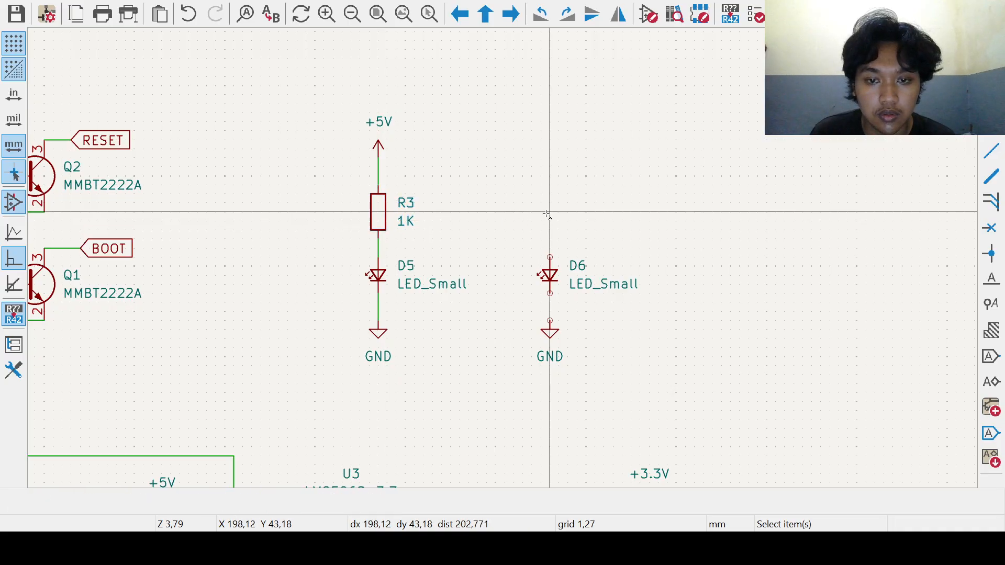
key("ctrl+v")
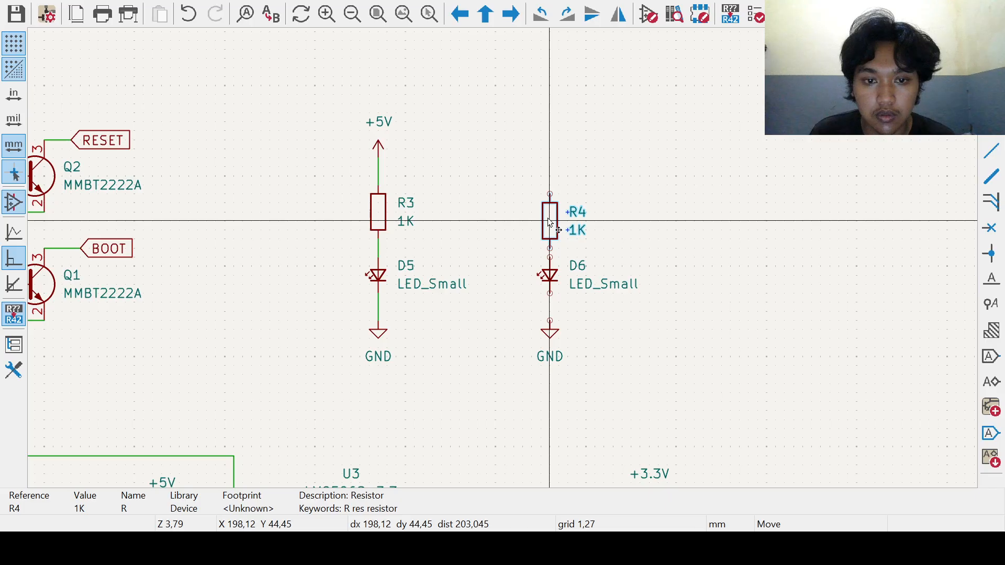
left_click(549, 212)
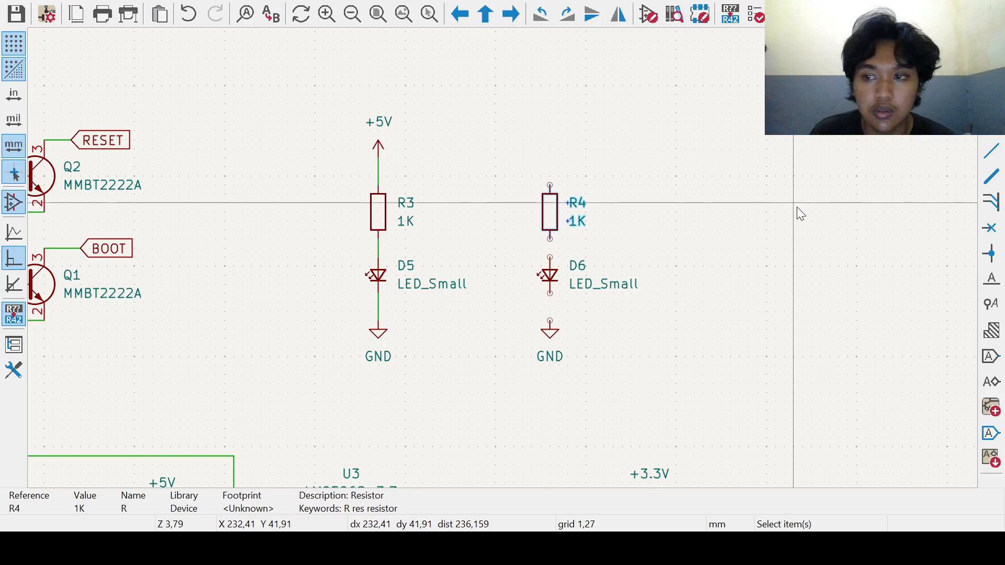
Step: Place a +3.3V power symbol above R4, level with the +5V symbol
key("p")
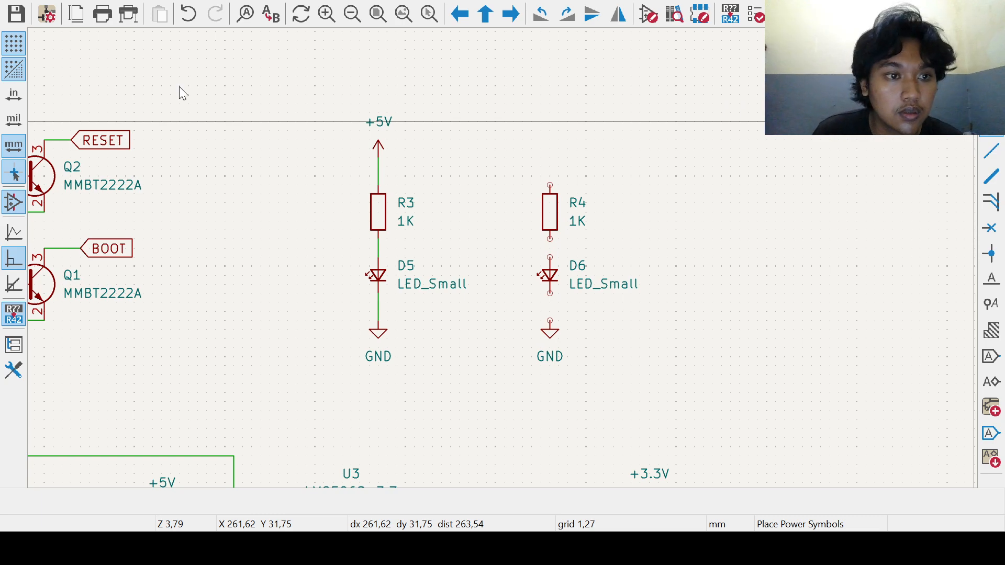
left_click(521, 454)
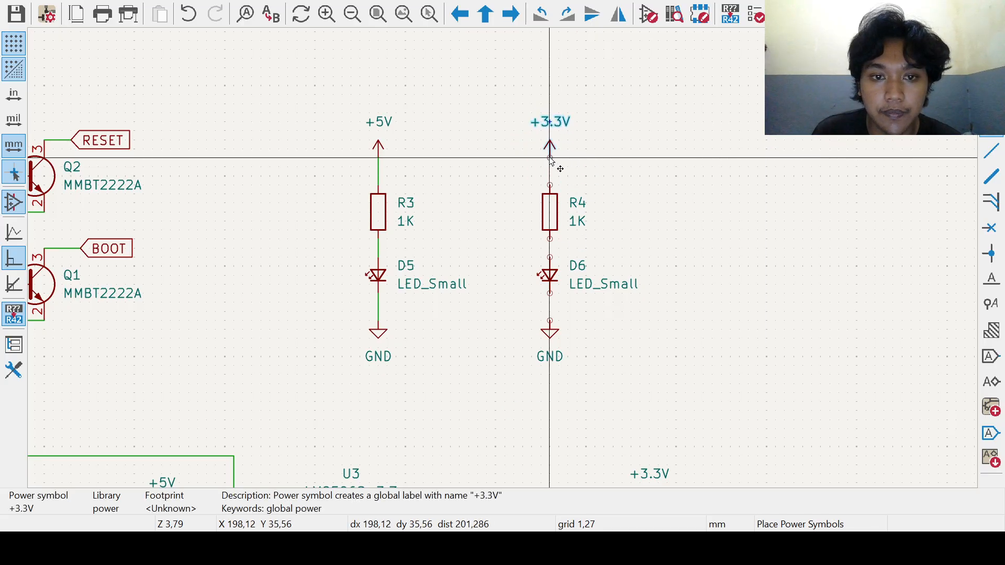
left_click(550, 157)
Step: Wire the second indicator branch in series: R4 to +3.3V, D6 to R4, and D6 to GND
key("w")
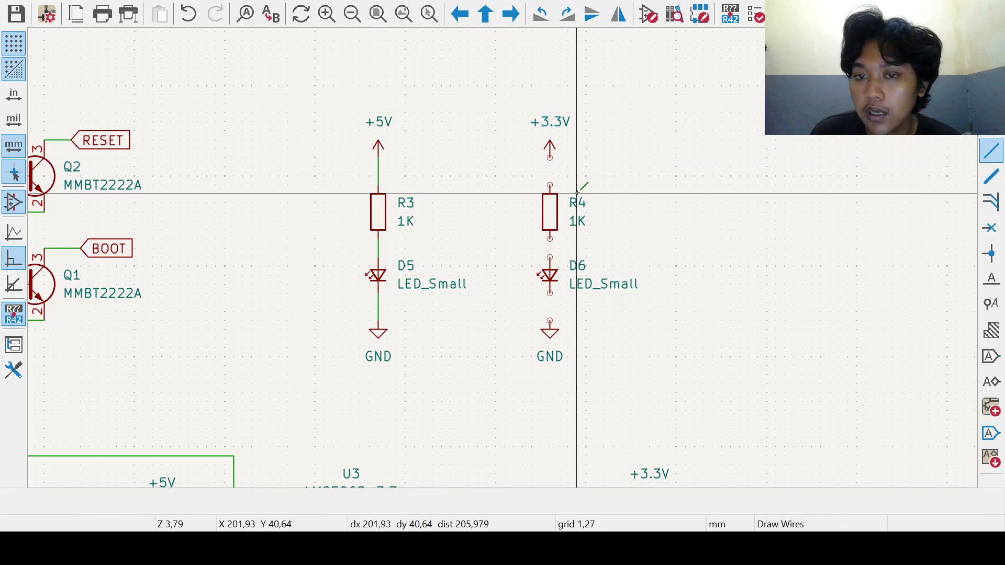
left_click(550, 185)
left_click(549, 157)
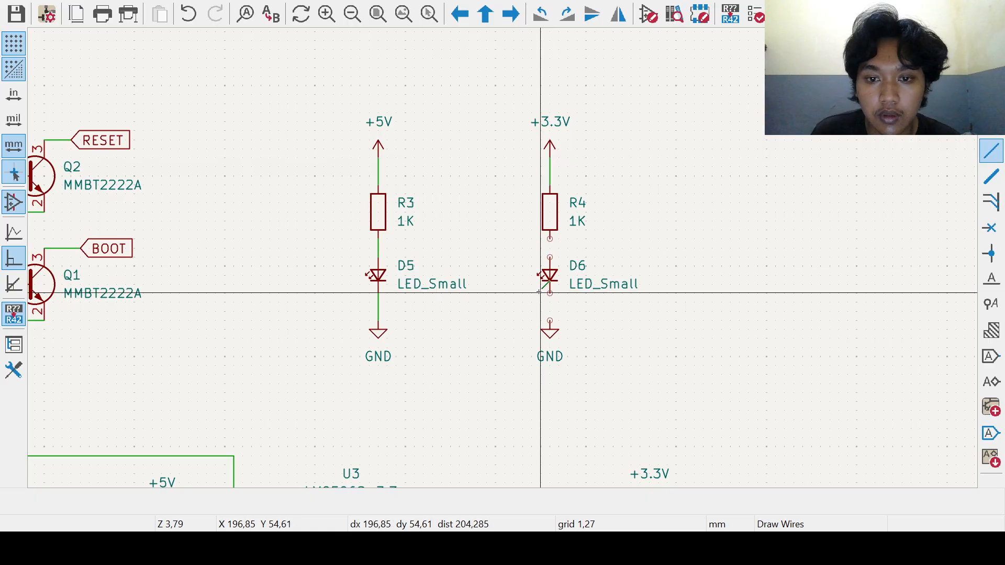
left_click(550, 256)
left_click(550, 238)
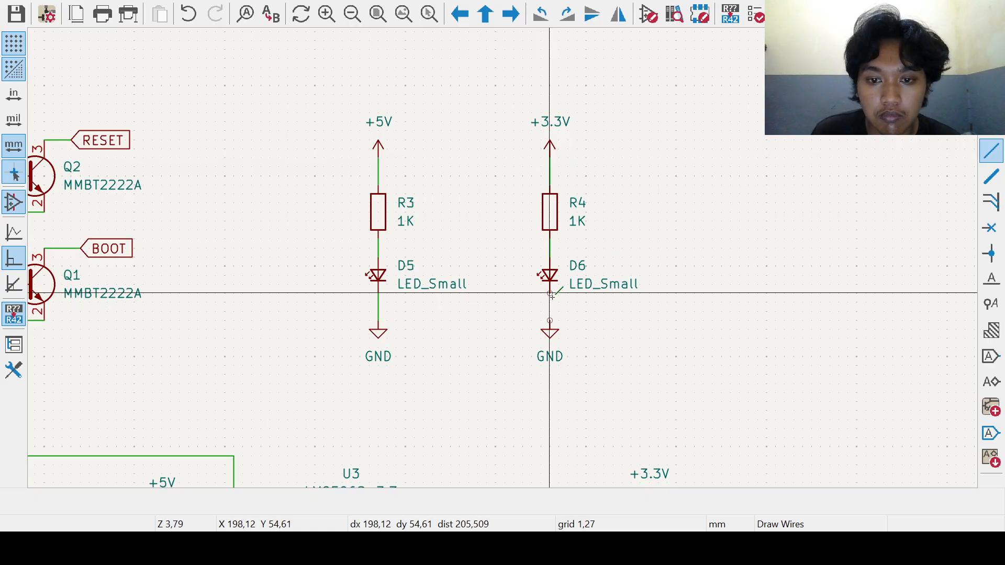
left_click(549, 294)
left_click(549, 325)
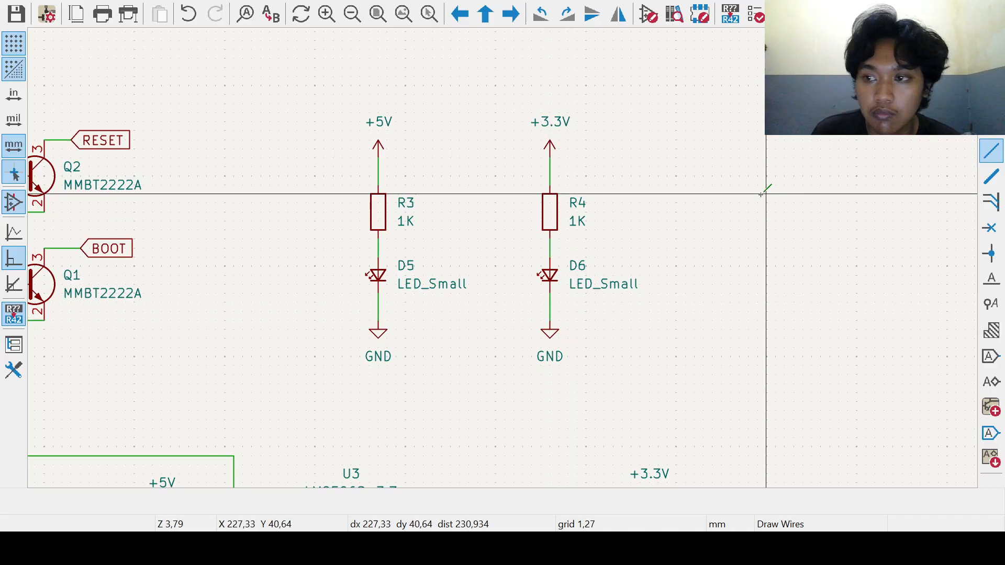
key("Escape")
mouse_move(522, 316)
left_mouse_down()
mouse_move(586, 344)
mouse_move(578, 367)
left_mouse_up()
left_click(550, 328)
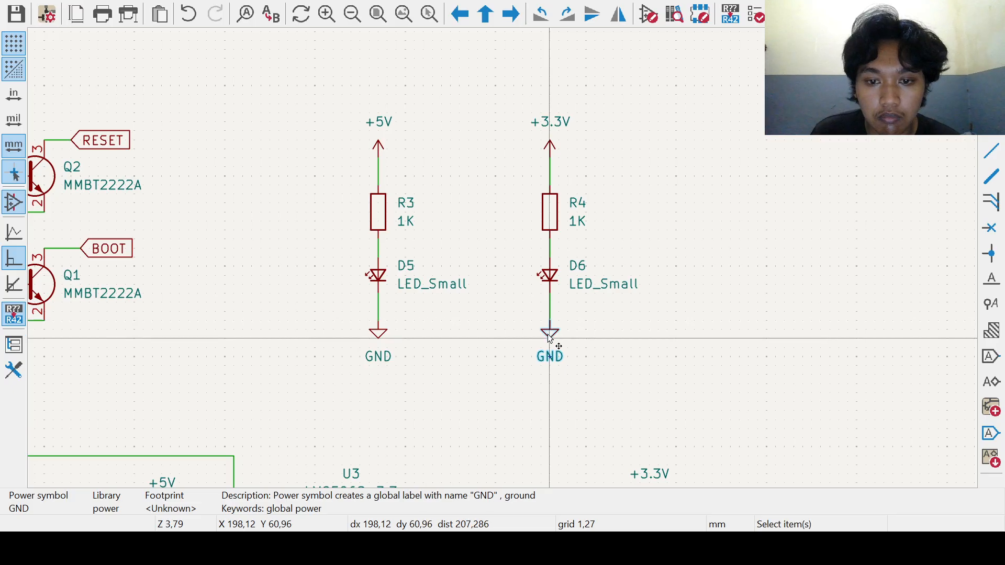
Step: Move both LED indicator branches together closer to transistors Q1 and Q2
scroll(507, 303, "down", 4)
scroll(509, 306, "down", 2)
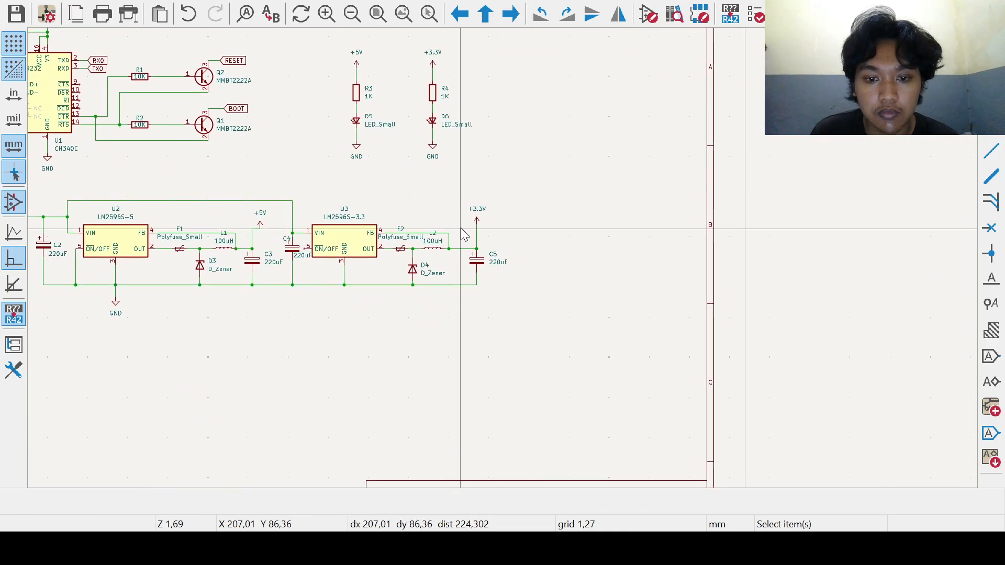
middle_click_drag(415, 156, 454, 172)
left_click_drag(455, 105, 621, 217)
left_click_drag(526, 160, 483, 157)
Step: Shift U2's output parts slightly closer to U2, and move C4 with the whole U3 regulator stage in the same direction
scroll(565, 332, "up", 3)
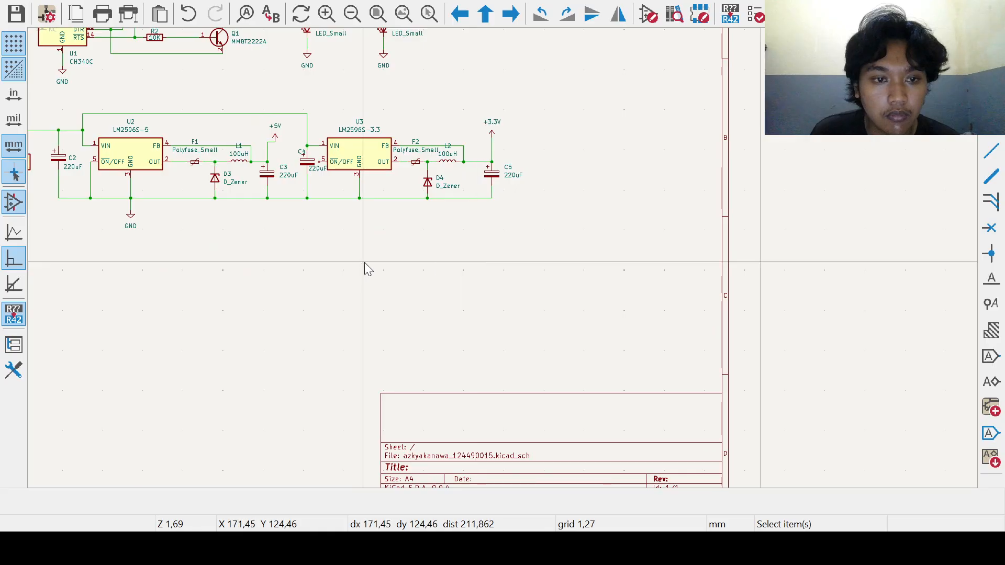
middle_click_drag(366, 267, 509, 273)
left_click_drag(366, 106, 496, 265)
left_click_drag(455, 193, 446, 192)
left_click_drag(488, 115, 747, 274)
left_click_drag(568, 182, 540, 171)
Step: Place an ESP32-S3-WROOM-1 module in the empty area of the sheet below the LM2596S-5 regulator
scroll(576, 277, "down", 4)
middle_click_drag(528, 290, 564, 376)
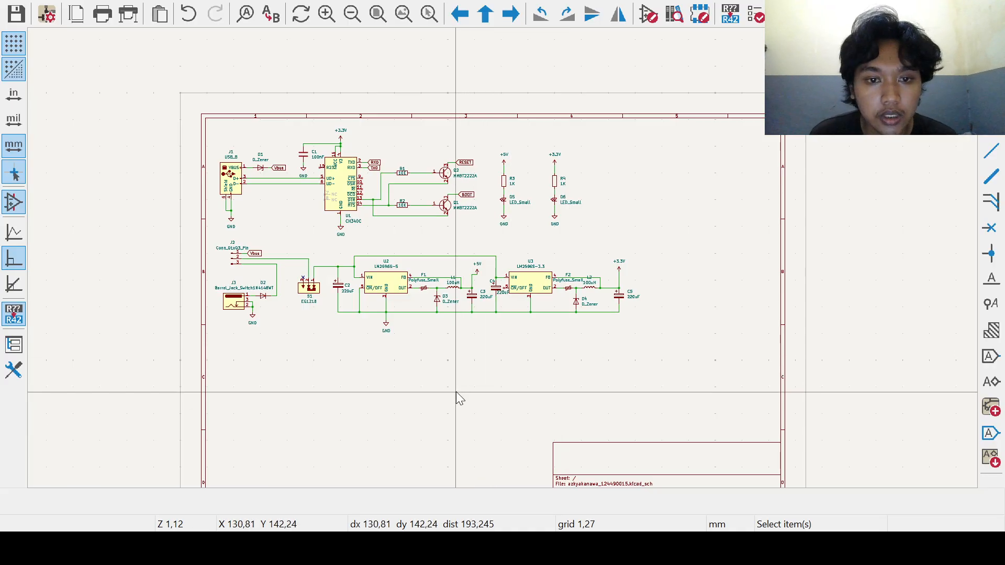
middle_click_drag(450, 394, 469, 307)
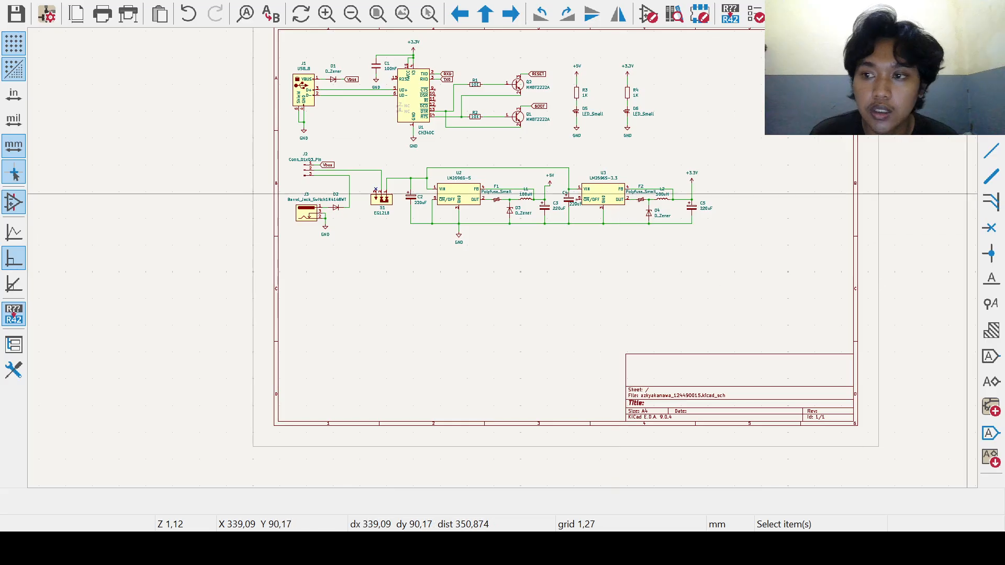
left_click(991, 135)
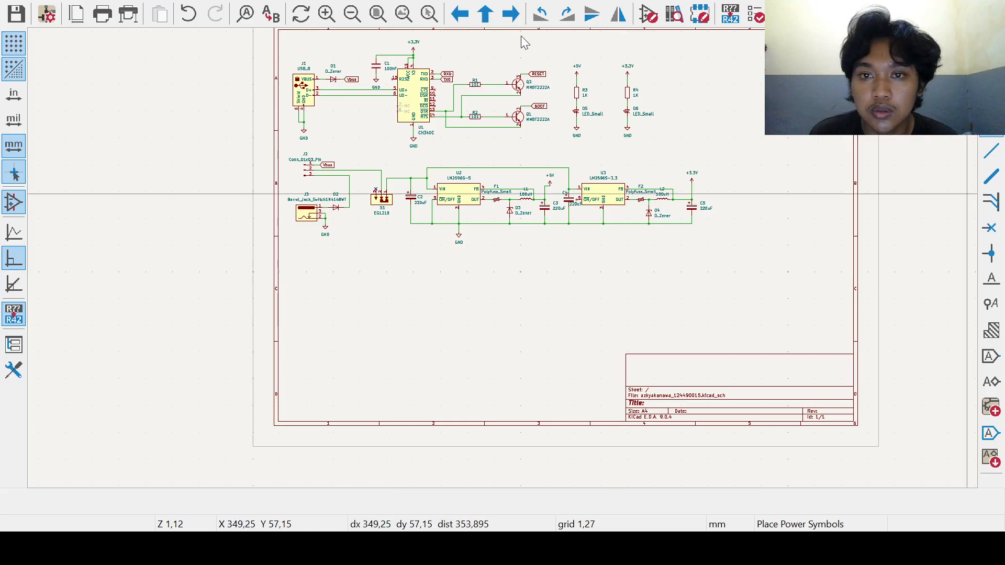
key("a")
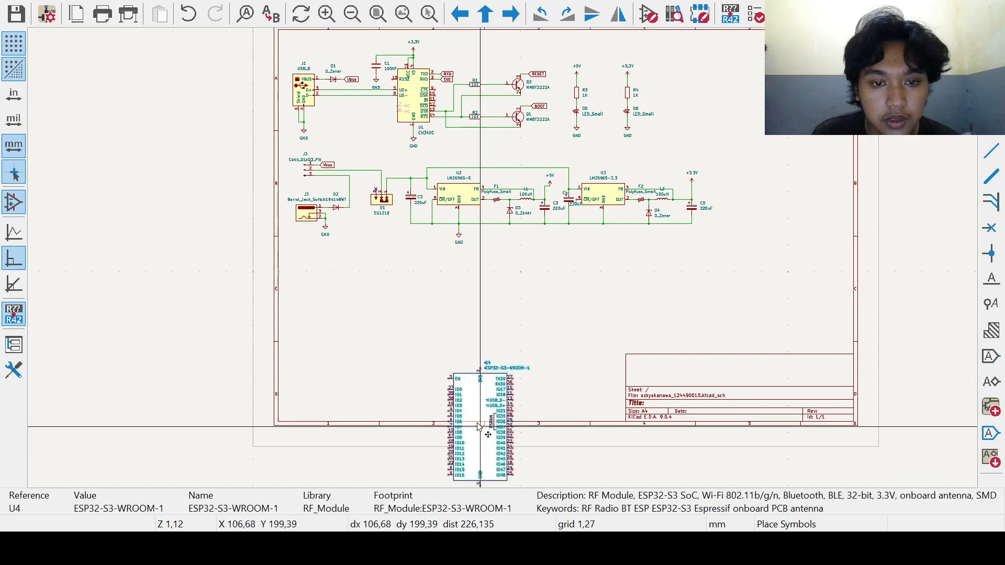
scroll(460, 366, "up", 3)
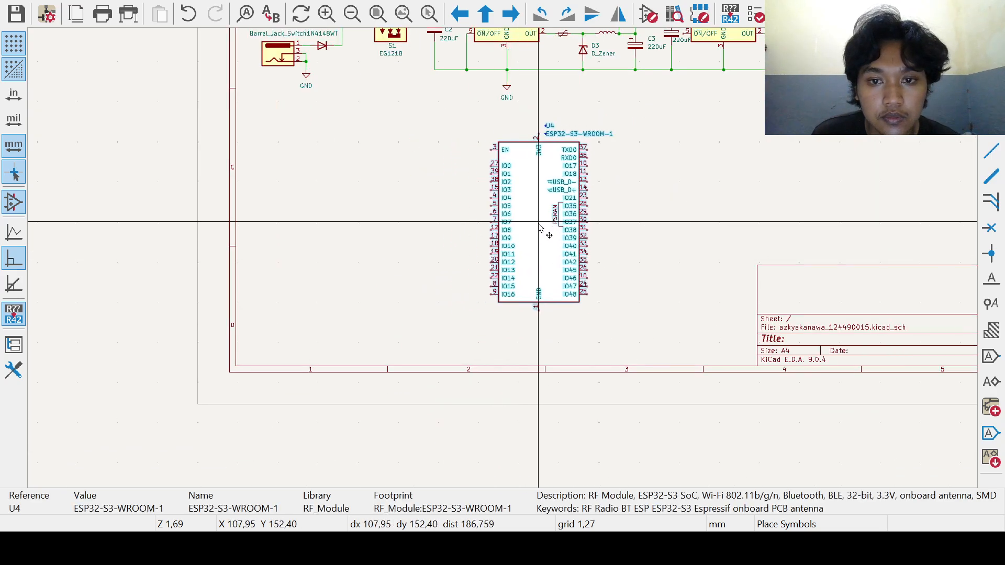
left_click(493, 226)
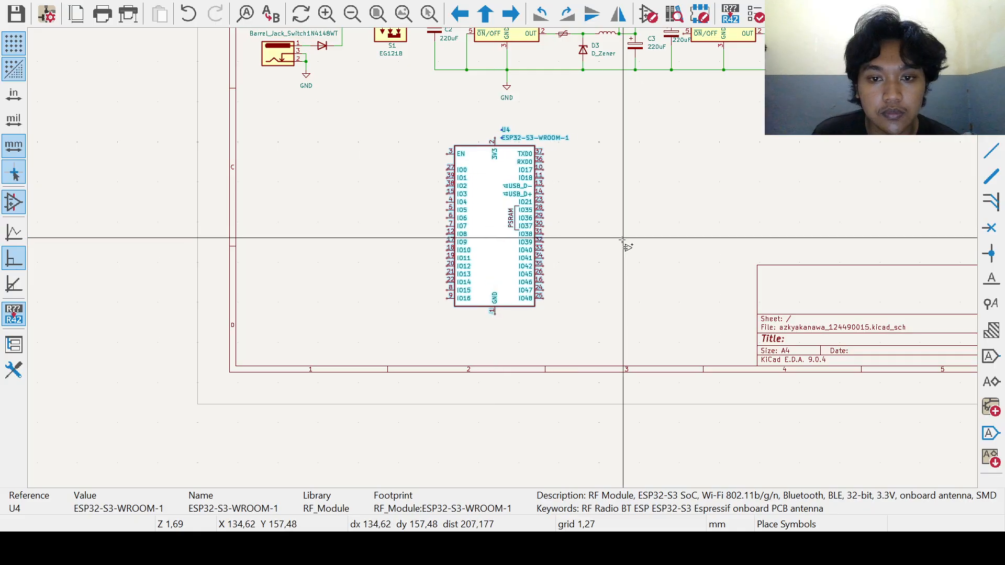
middle_click_drag(623, 240, 627, 265)
left_click(627, 265)
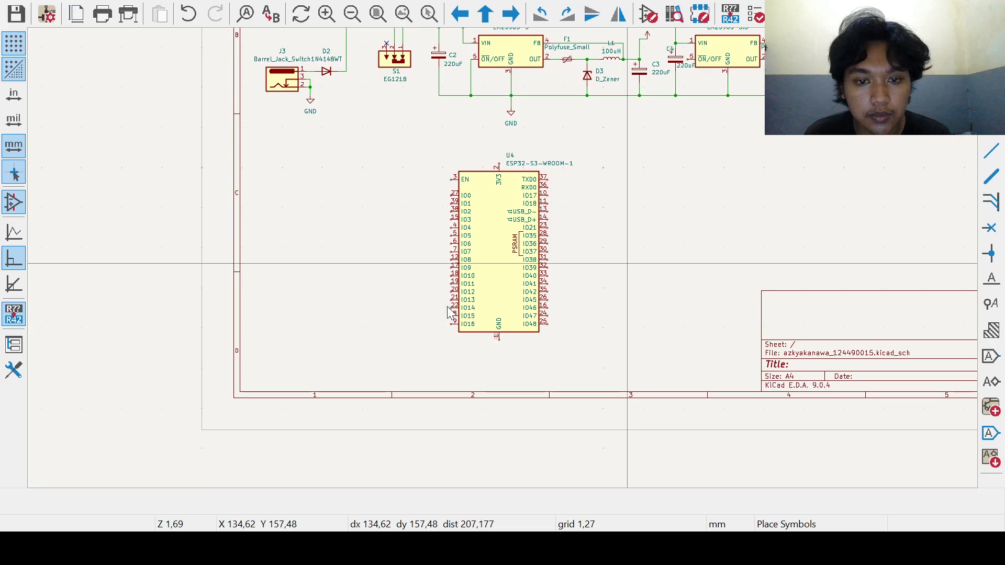
Step: Move the ESP32-S3-WROOM-1 module straight down to widen the gap below the regulator circuit
middle_click_drag(559, 232, 574, 314)
left_click_drag(444, 231, 638, 451)
left_click_drag(538, 367, 538, 387)
Step: Place a +3.3V power symbol above the ESP32 module and wire it to the module's 3V3 pin
left_click(654, 375)
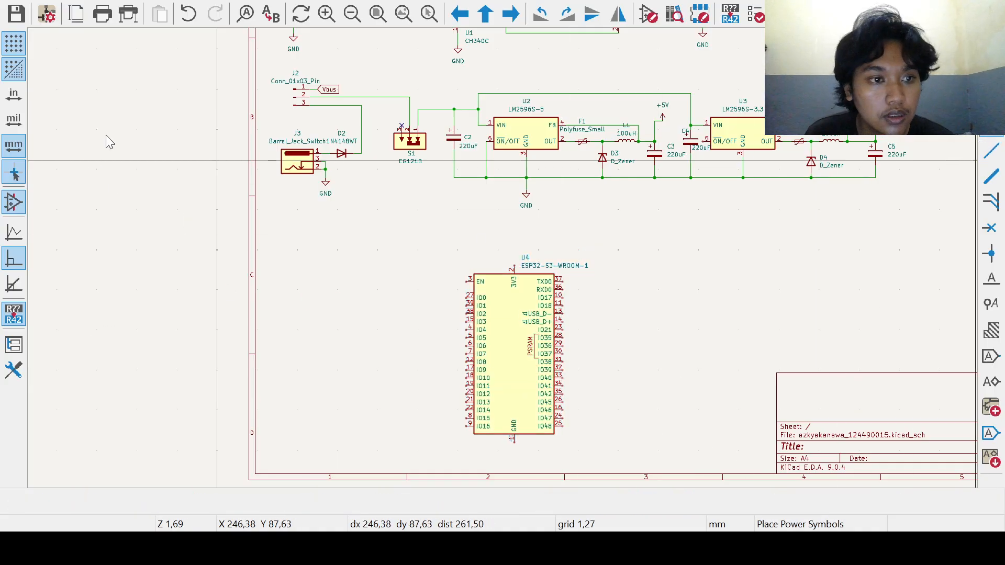
left_click(498, 457)
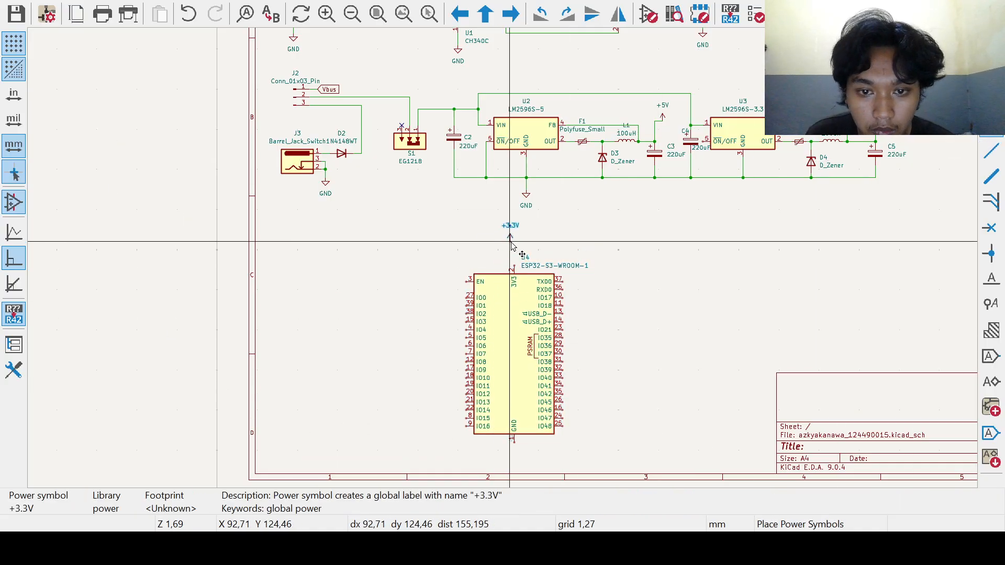
scroll(513, 255, "up", 2)
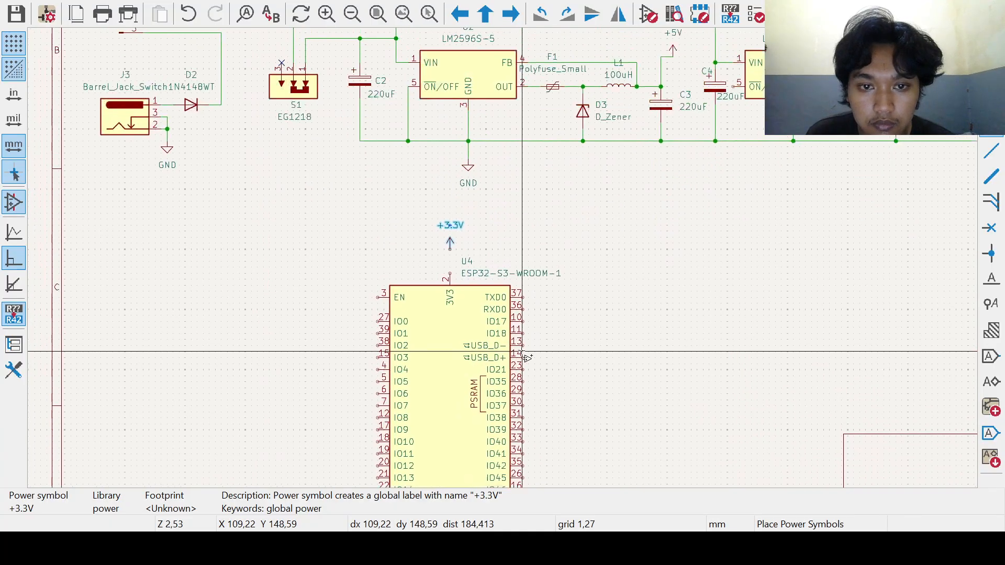
left_click(990, 151)
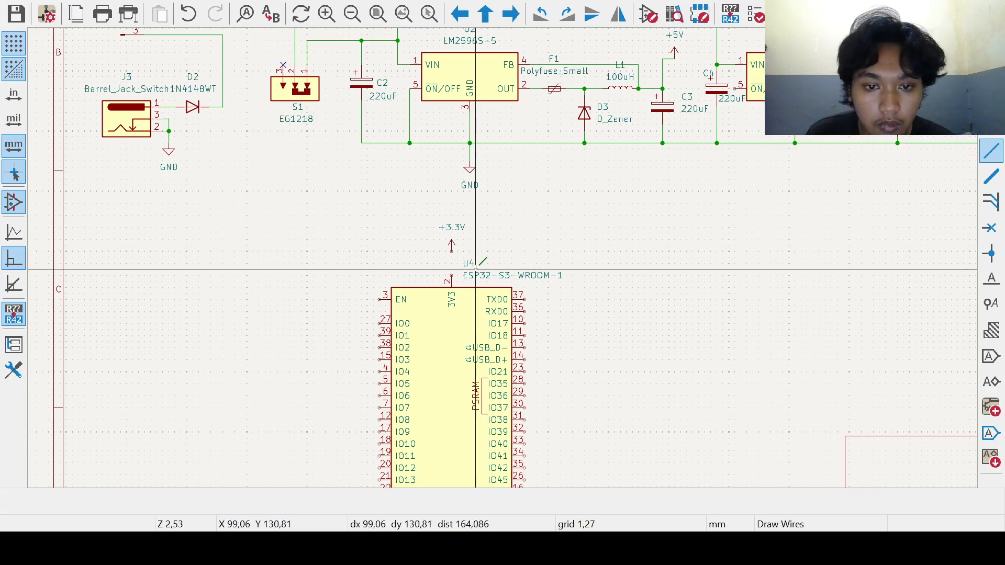
left_click(452, 279)
left_click(452, 252)
Step: Place a GND symbol below the ESP32 module and wire it to the module's GND pin
middle_click_drag(477, 358, 560, 345)
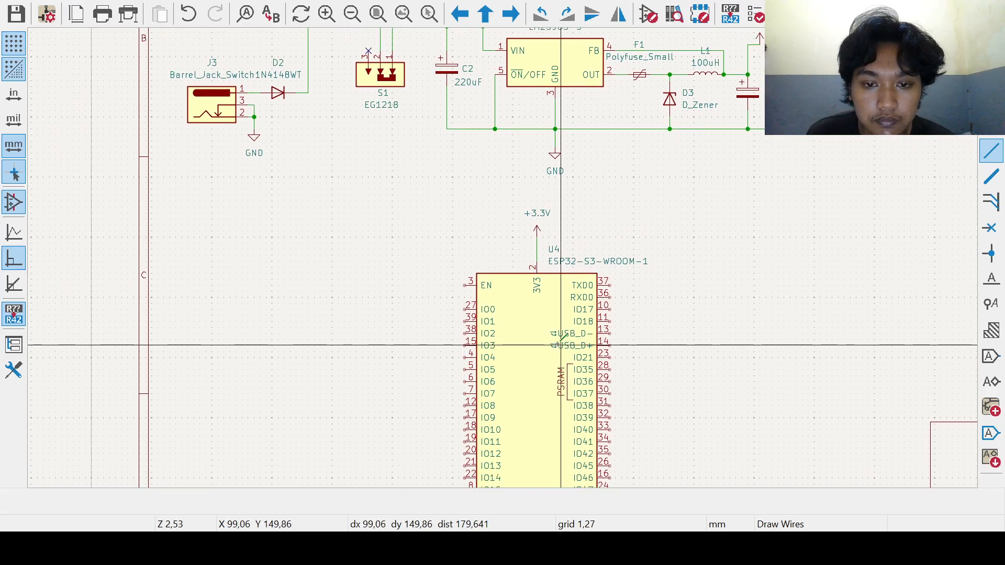
middle_click_drag(500, 340, 532, 334)
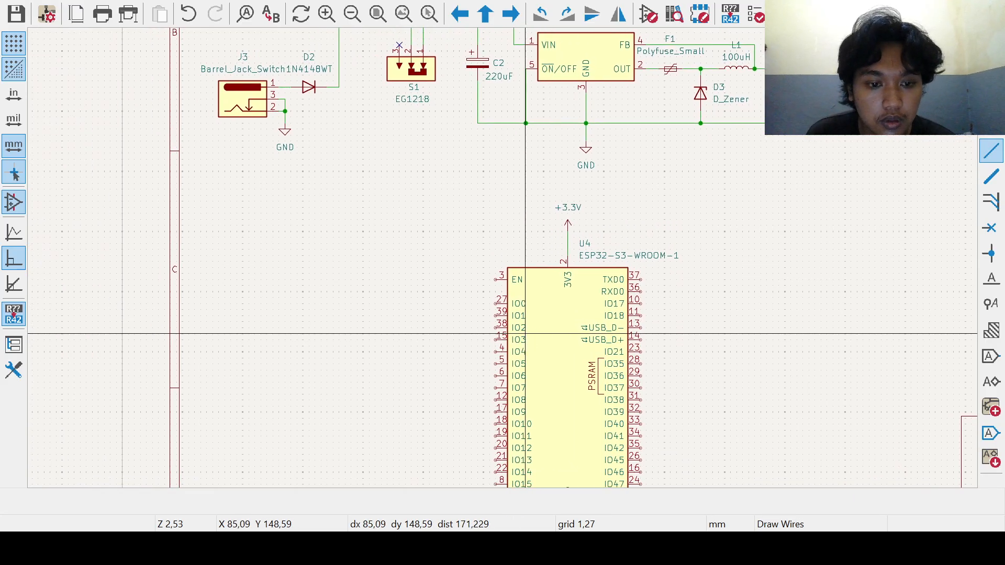
middle_click_drag(243, 334, 366, 351)
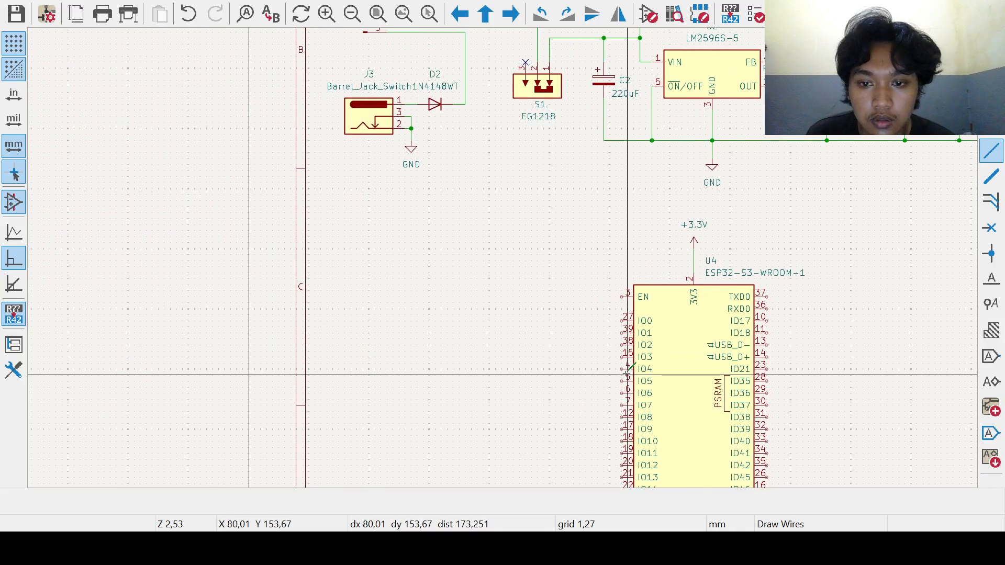
middle_click_drag(549, 354, 434, 168)
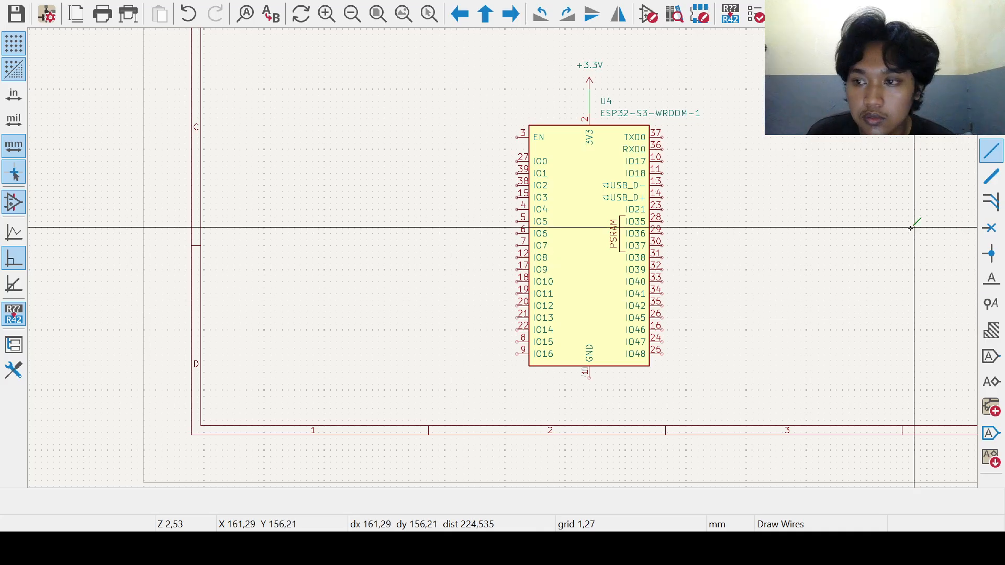
key("p")
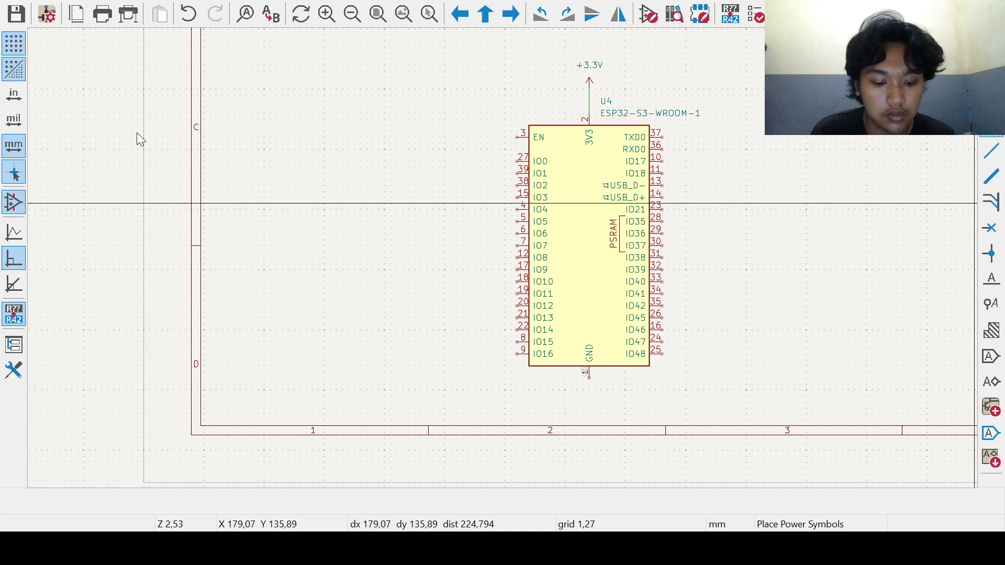
left_click(741, 530)
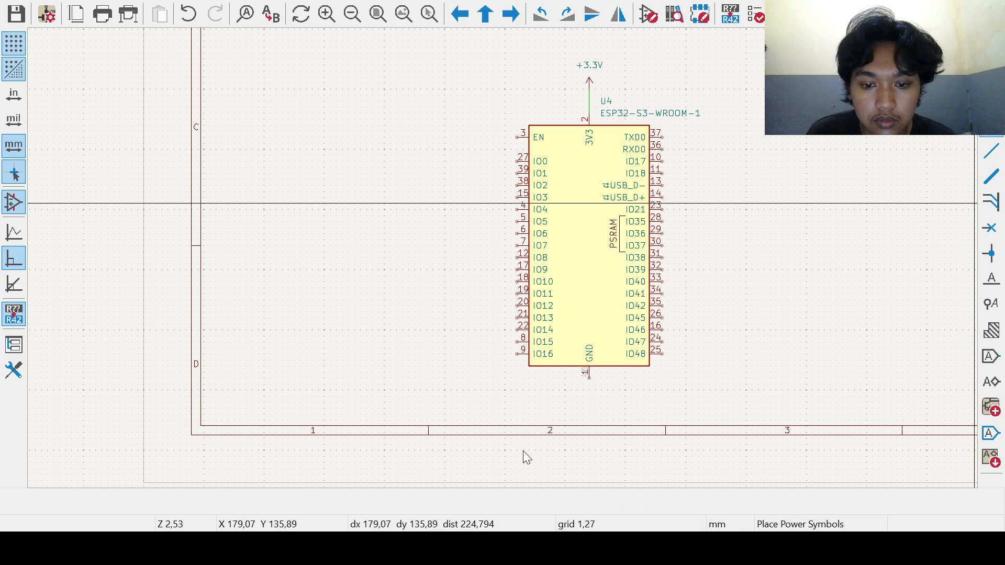
left_click(590, 380)
key("Escape")
key("w")
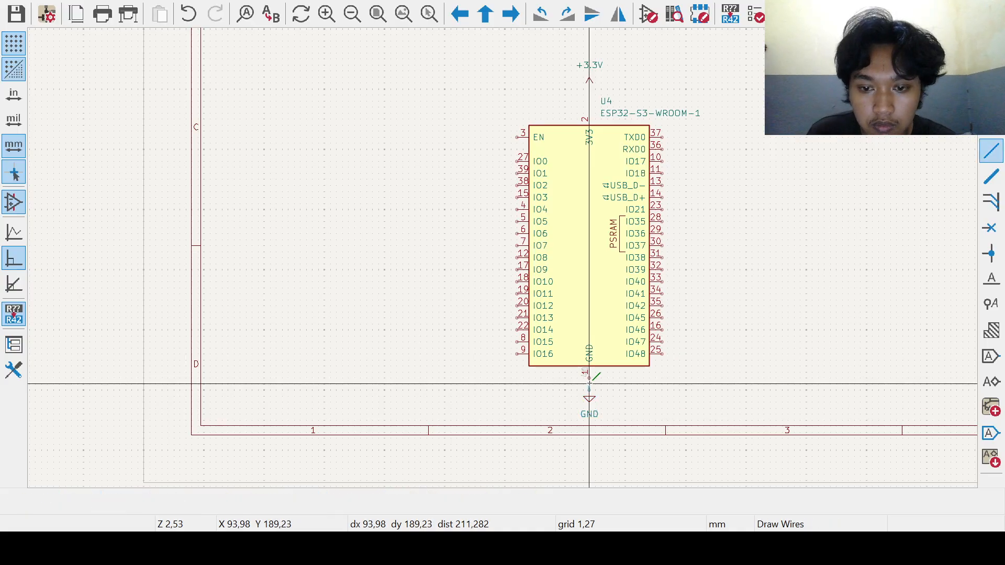
key("Escape")
scroll(607, 394, "up", 5)
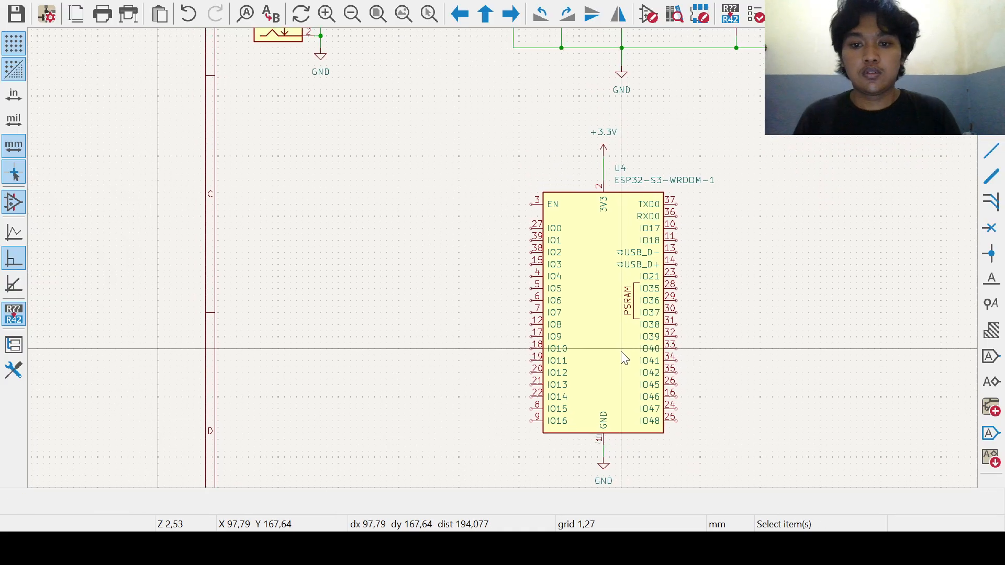
scroll(621, 366, "down", 1)
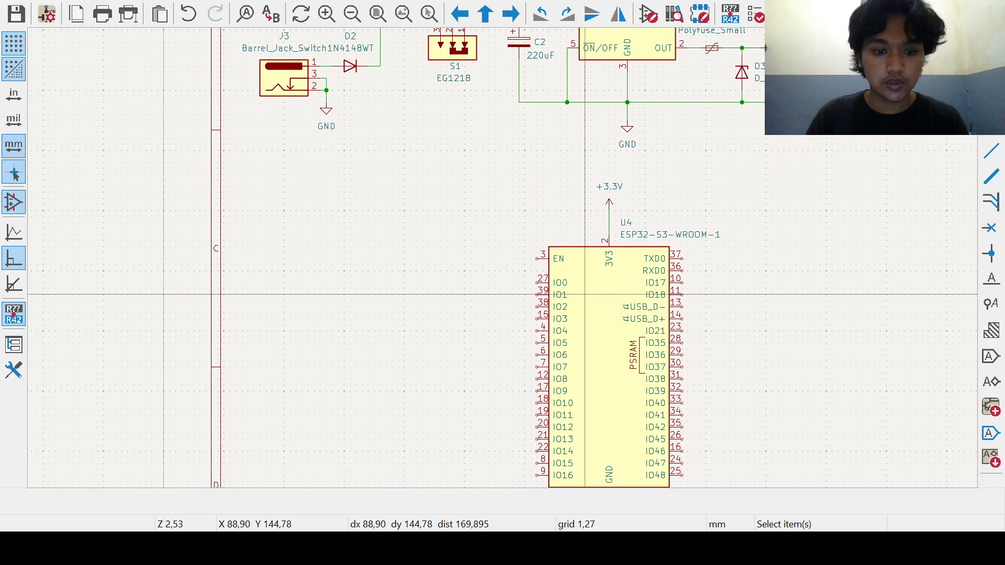
middle_click_drag(373, 231, 343, 289)
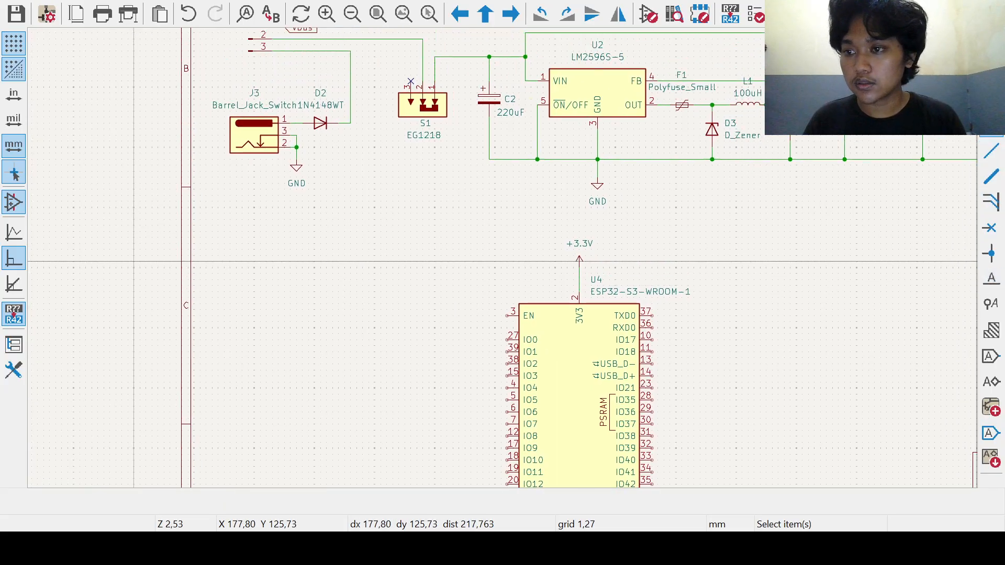
Step: Place an unpolarized capacitor C, rotated to horizontal, in the empty area left of the ESP32 module, and save the schematic
left_click(991, 99)
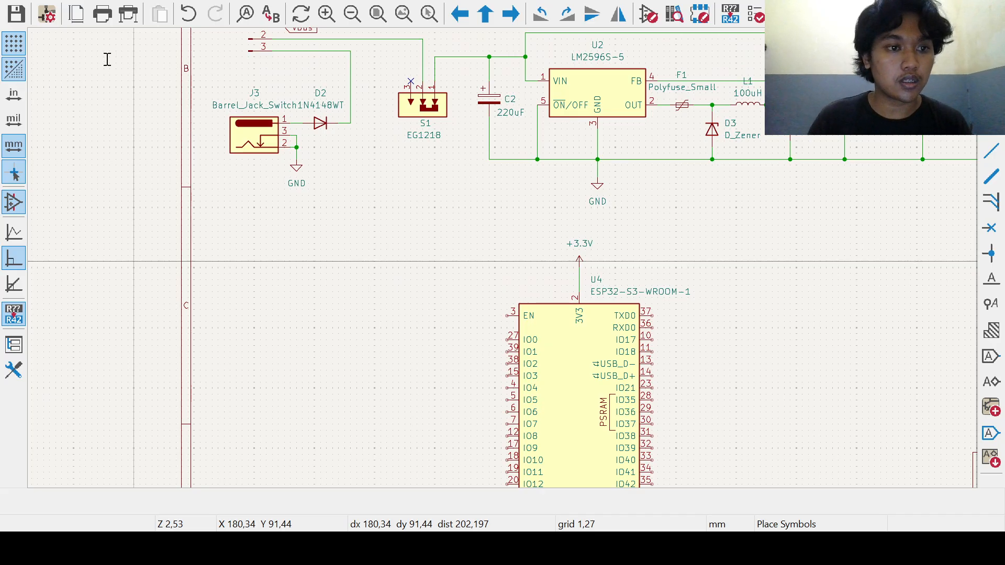
left_click(525, 452)
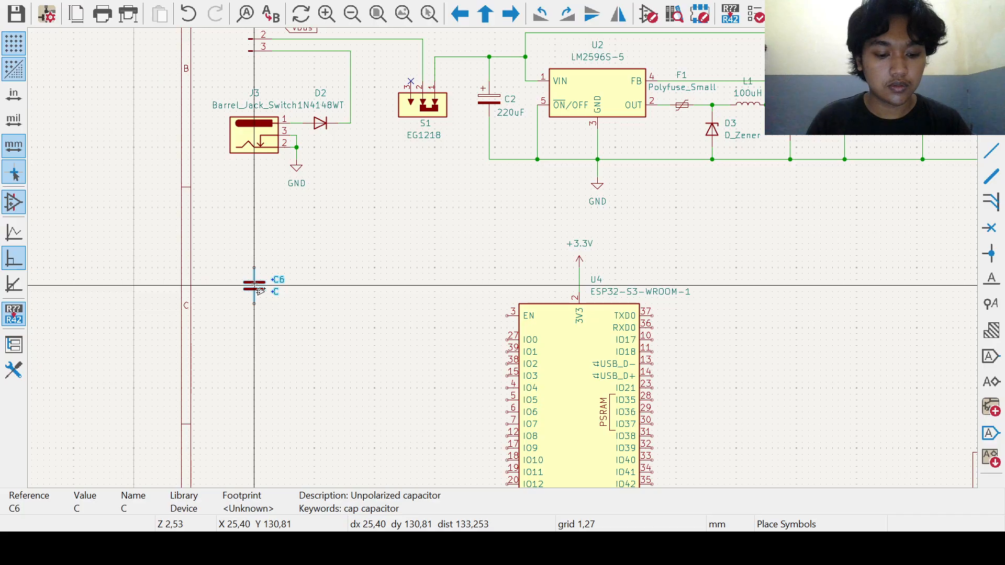
key("r")
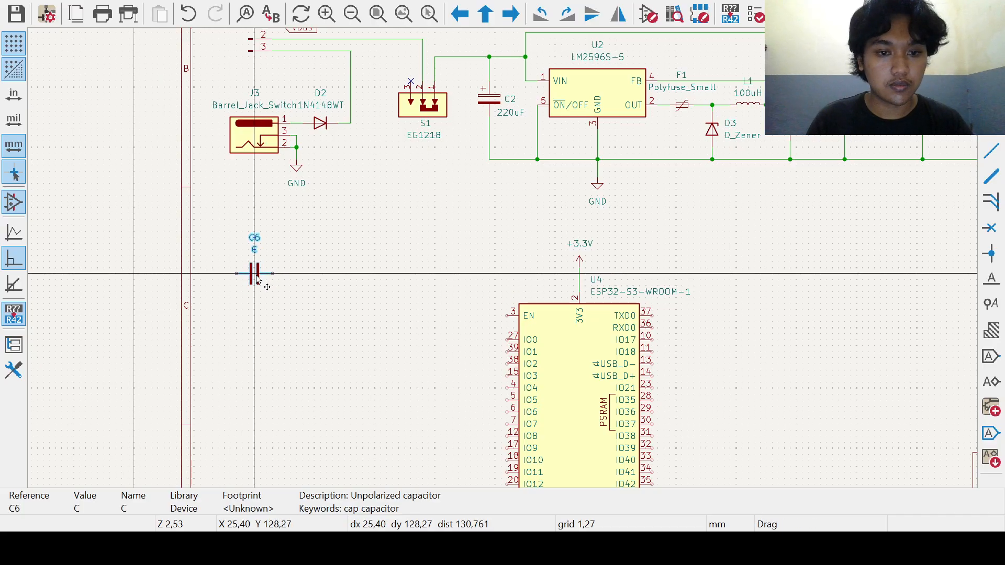
left_click(257, 280)
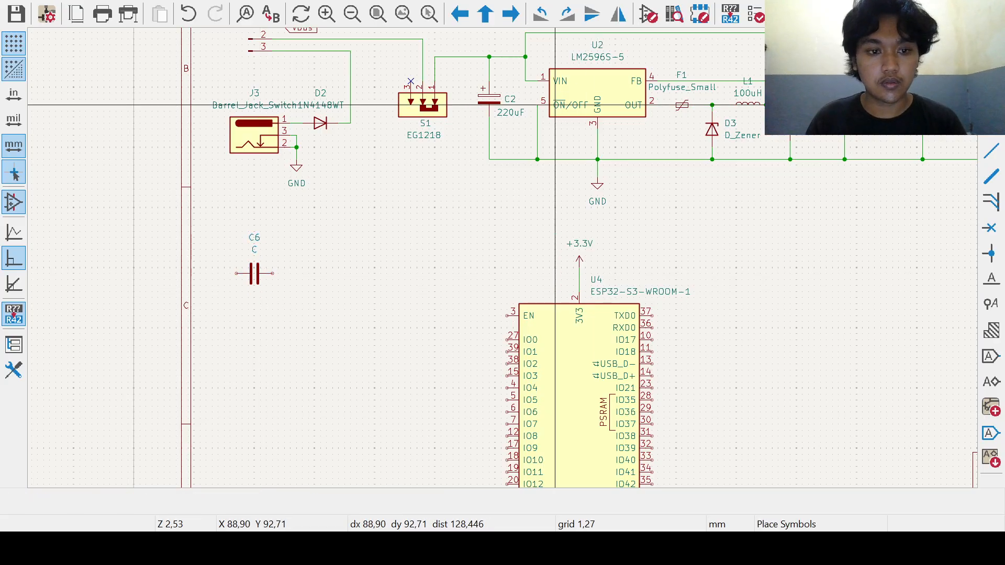
key("ctrl+s")
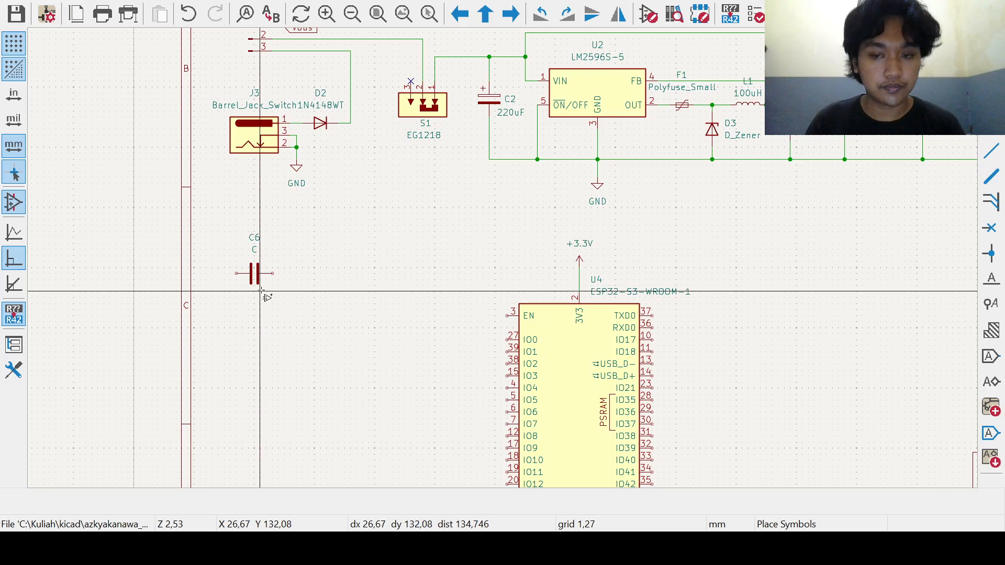
key("Escape")
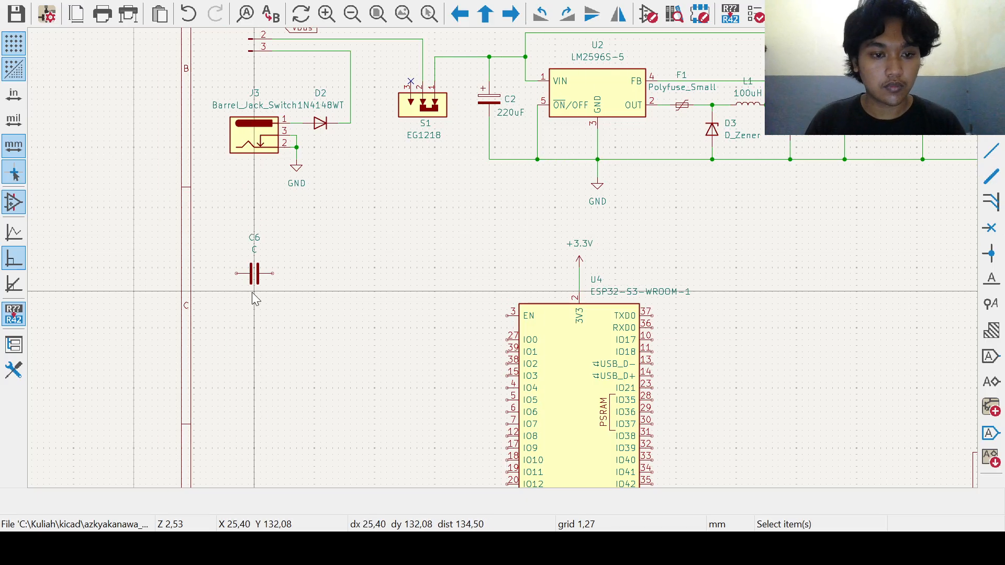
Step: Duplicate capacitor C6 directly below itself and wire both pairs of ends together so the two capacitors are in parallel
left_click(255, 274)
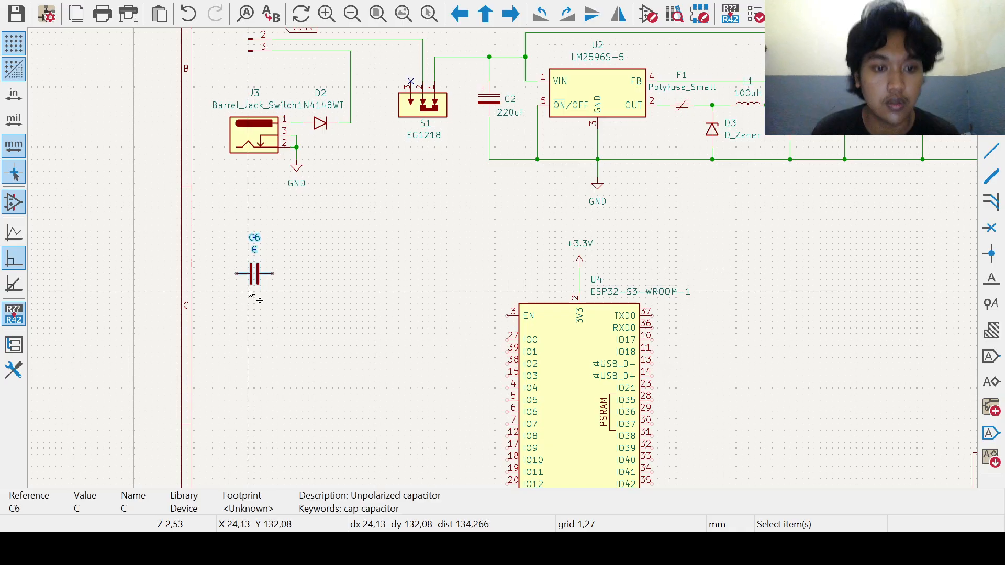
key("ctrl+d")
left_click(255, 316)
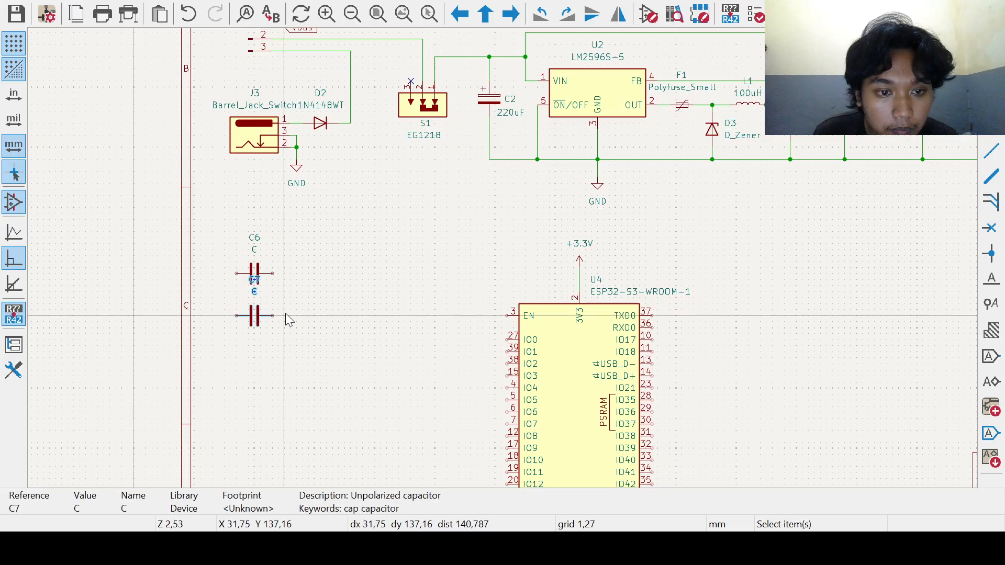
scroll(287, 316, "up", 1)
left_click(431, 195)
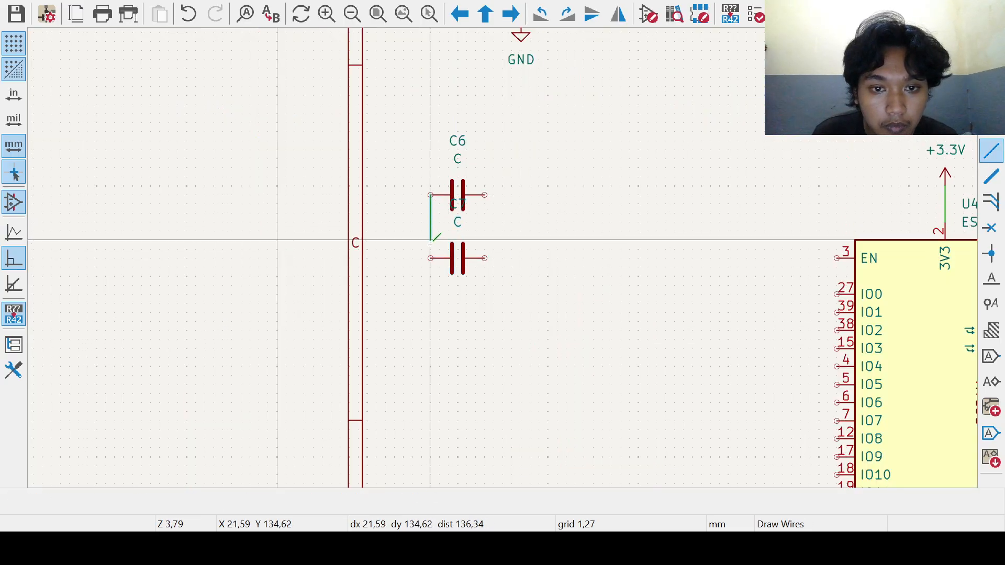
left_click(430, 258)
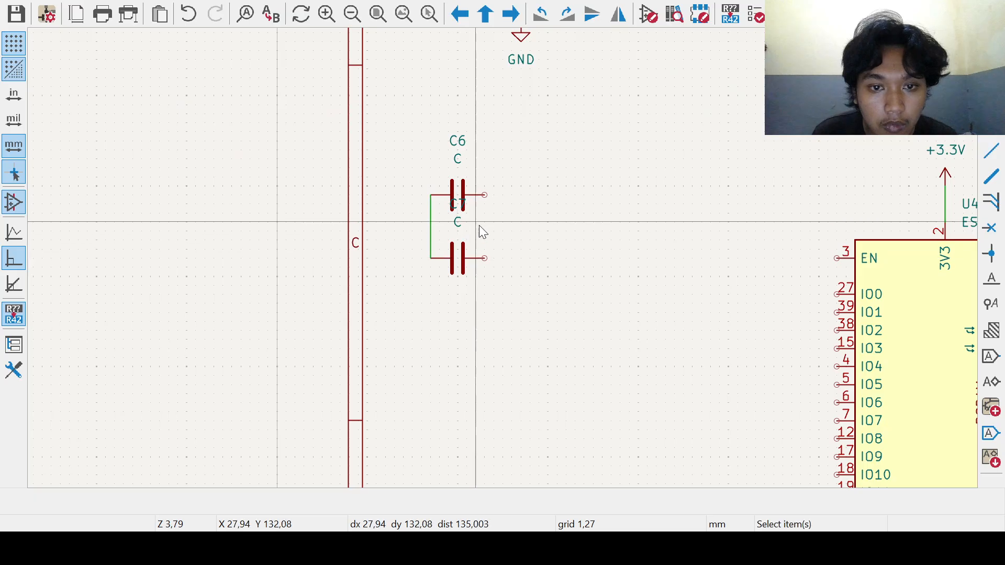
left_click(484, 195)
left_click(484, 255)
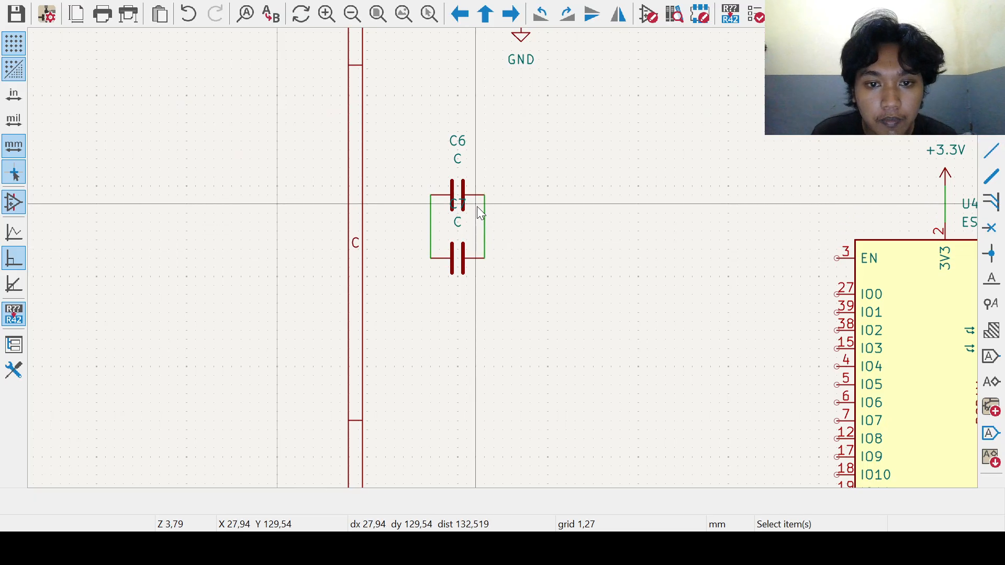
Step: Move the lower capacitor's value and reference texts down, clear of the upper capacitor's plates
left_click(458, 222)
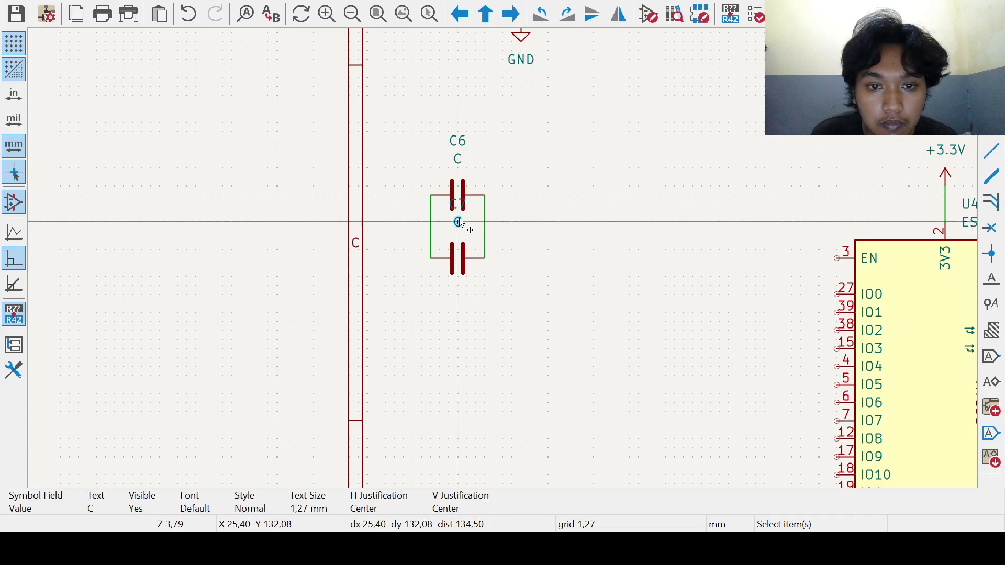
left_click(459, 210)
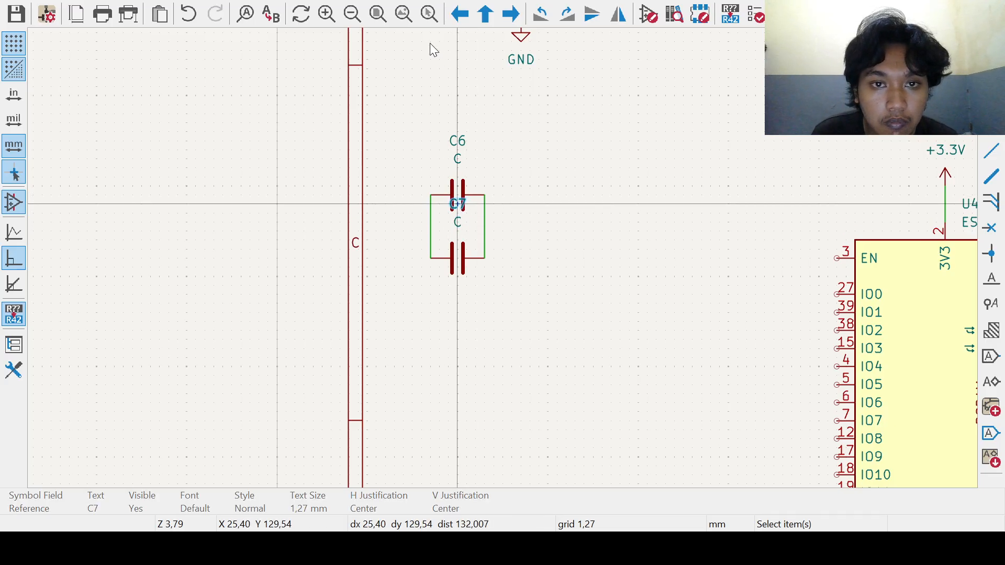
left_click(457, 222)
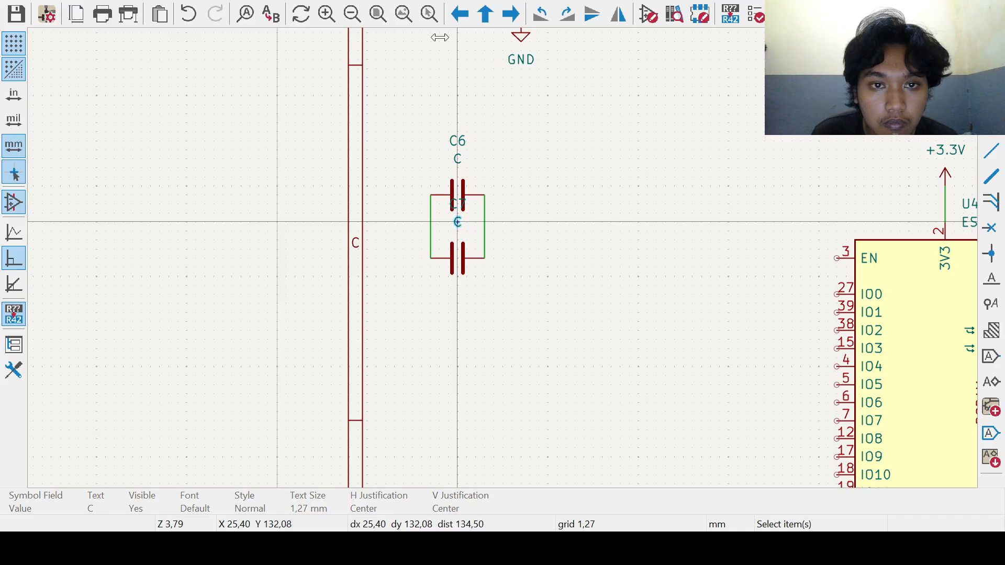
left_click_drag(458, 224, 459, 234)
left_click(460, 216)
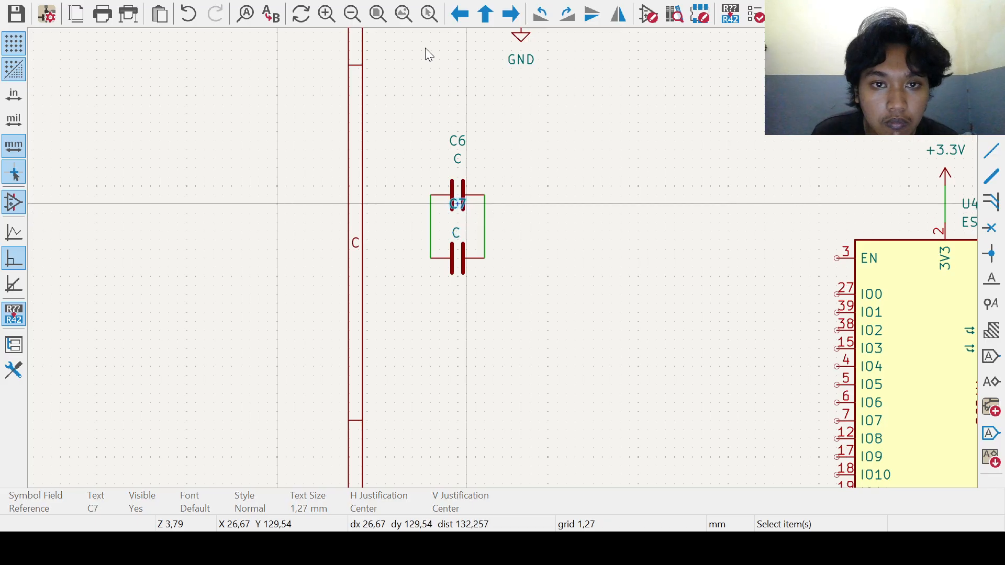
left_click_drag(458, 197, 459, 216)
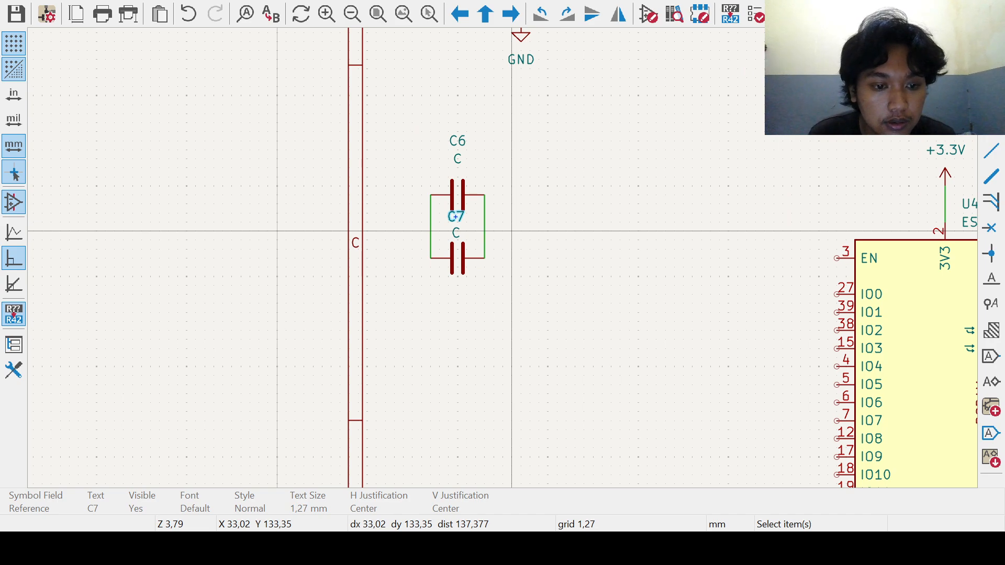
Step: Set the value of capacitor C6 to 100nF and of capacitor C7 to 22nF
left_click(457, 158)
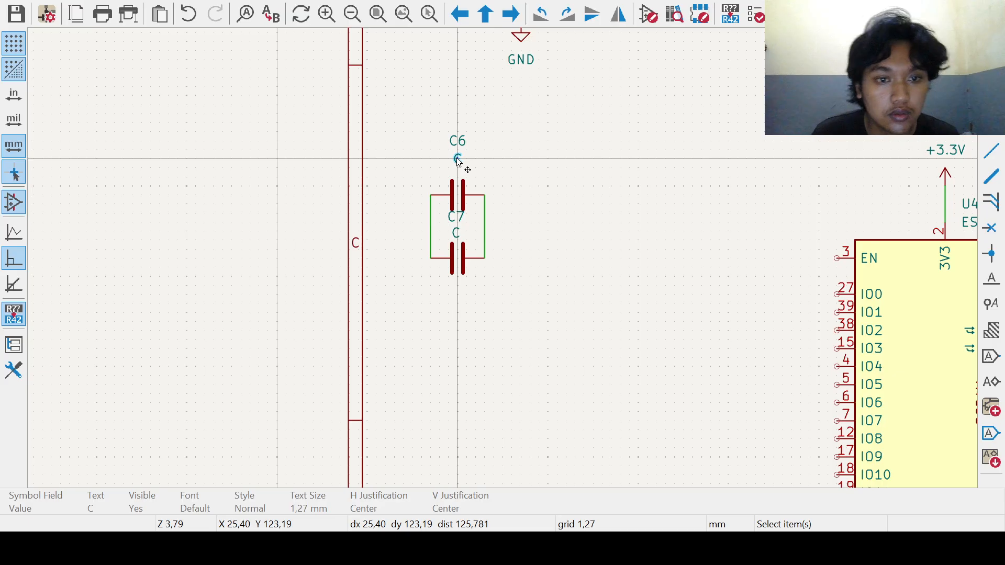
left_click(352, 205)
left_click(457, 232)
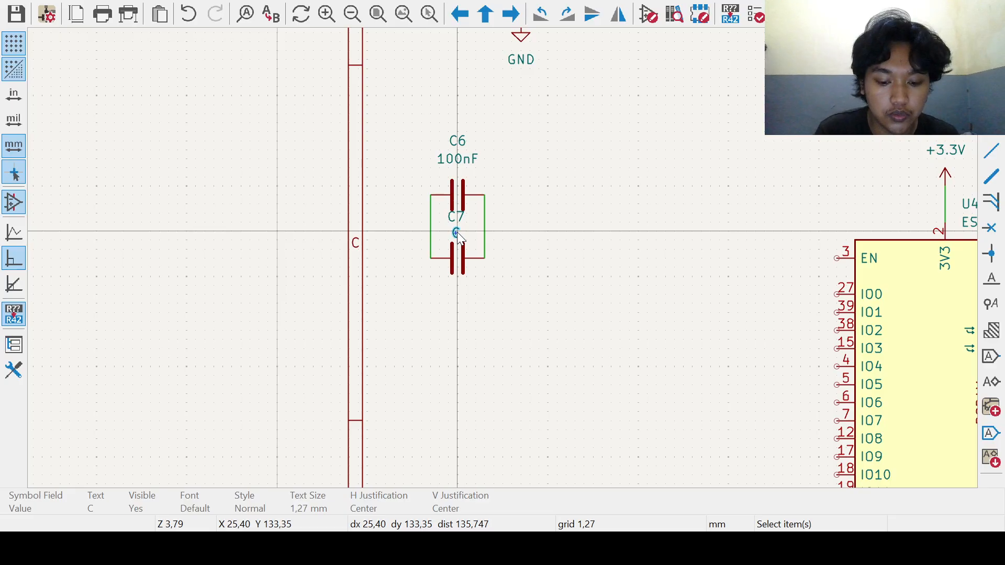
type("22nF")
left_click(341, 200)
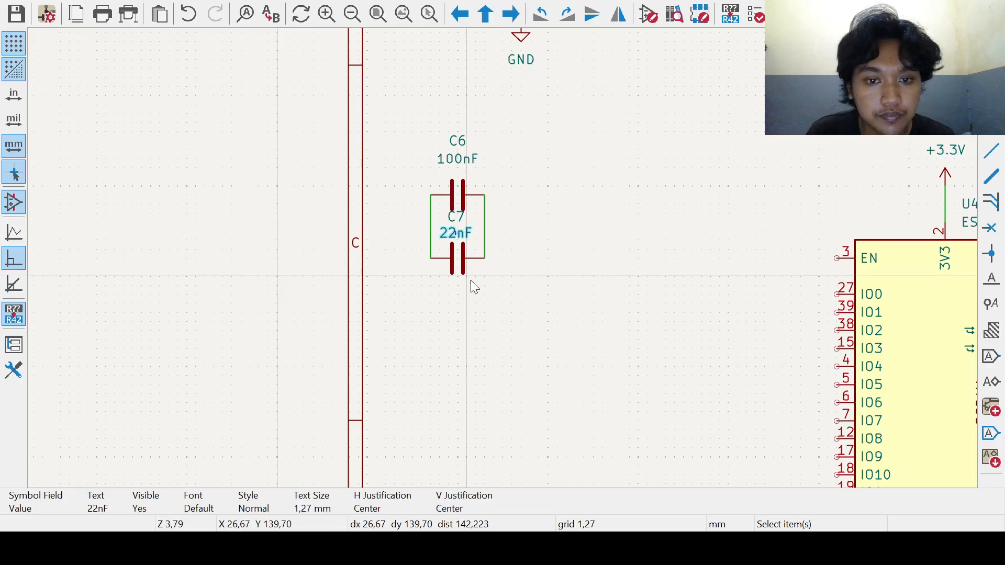
Step: Place a GND symbol pointing left beside the parallel capacitors and wire it to their common left node
middle_click_drag(534, 282, 454, 313)
key("a")
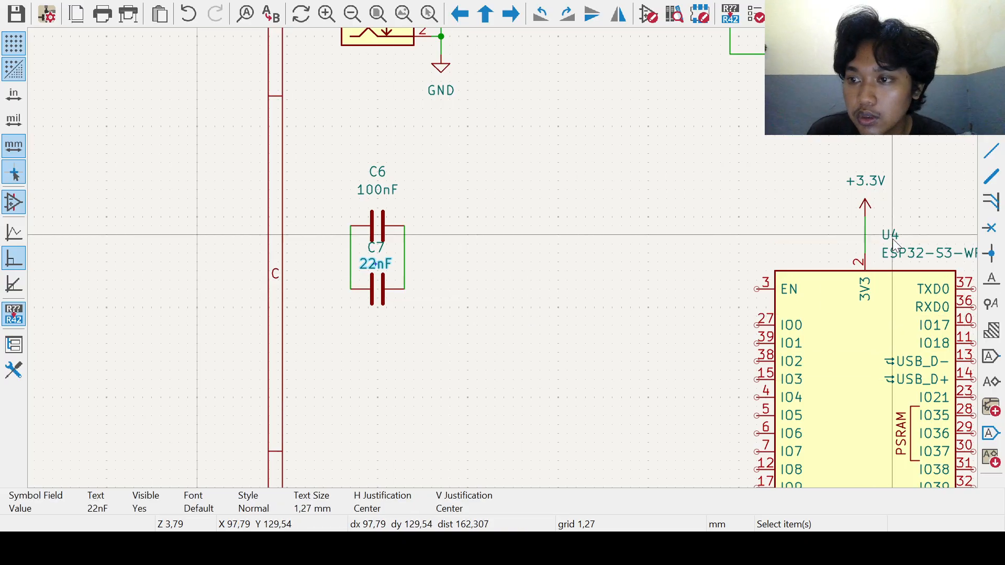
key("a")
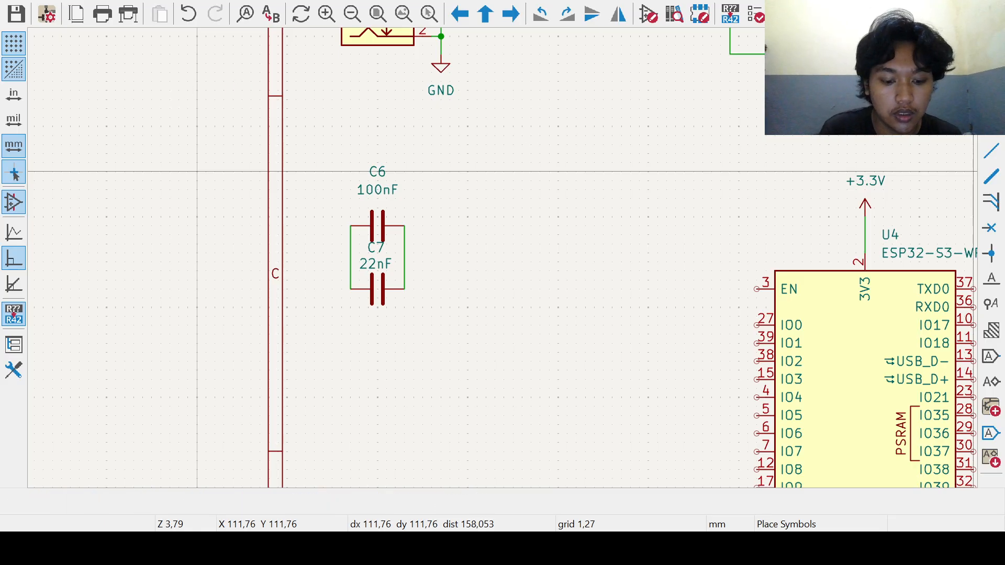
left_click(498, 450)
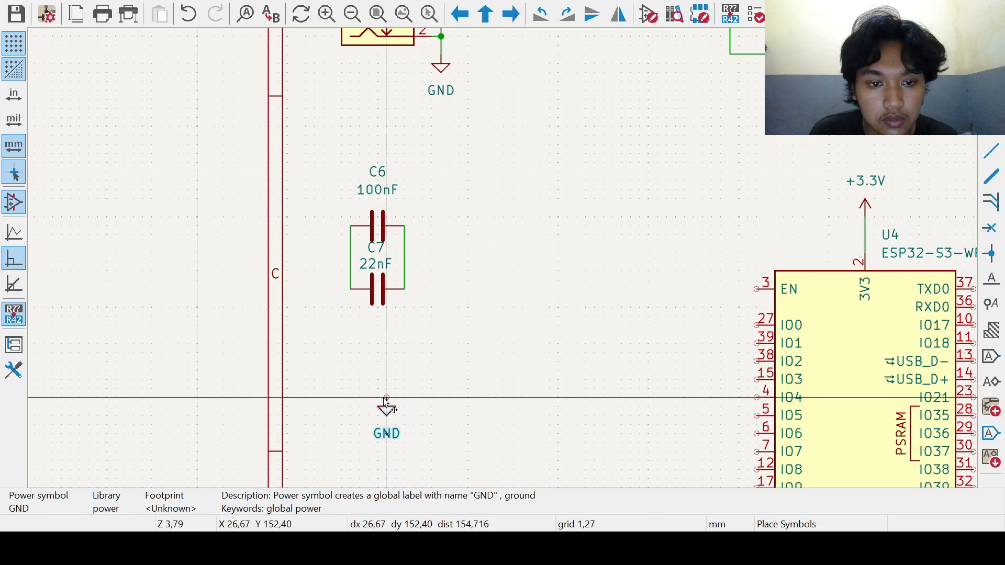
key("r")
key("r")
key("r")
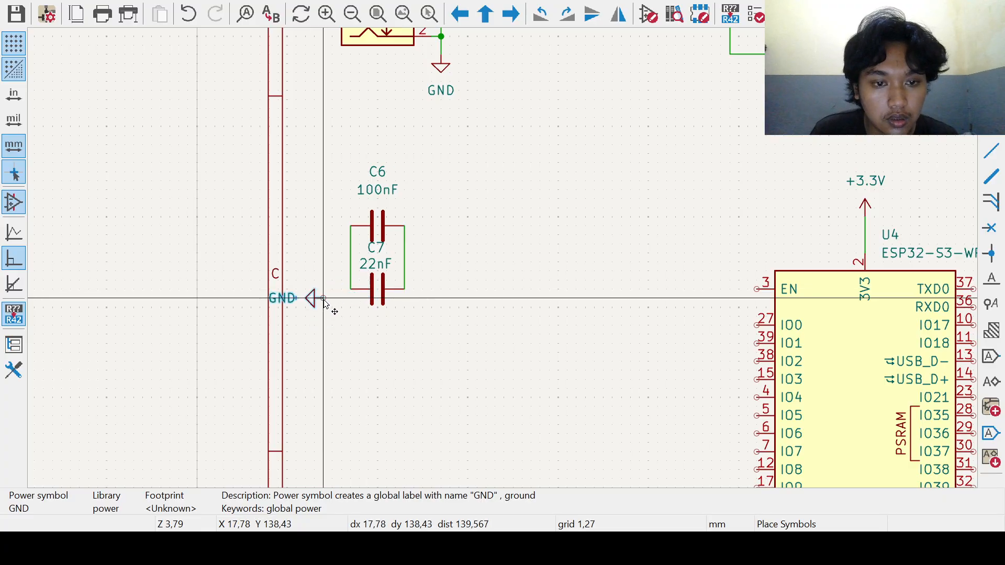
left_click(338, 294)
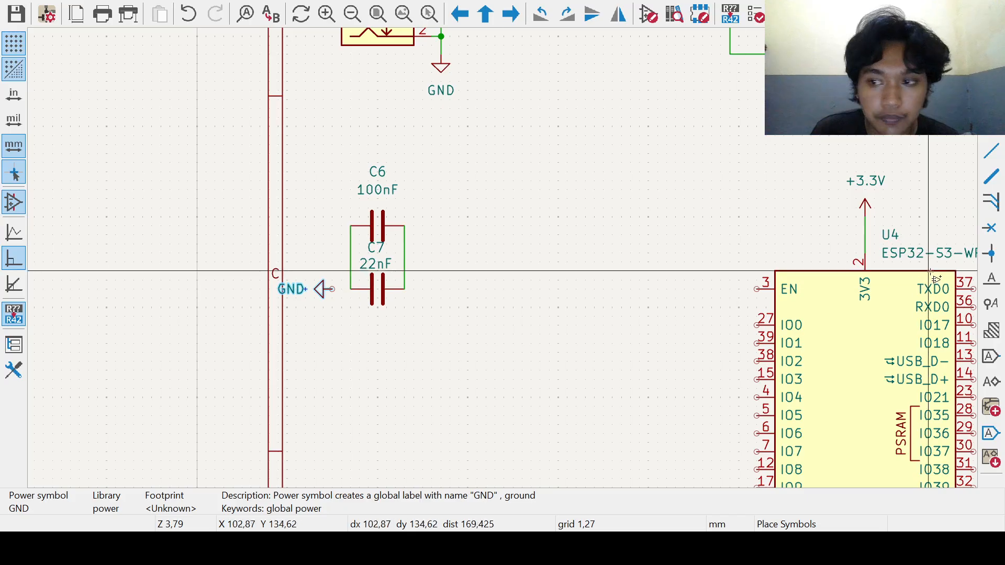
key("w")
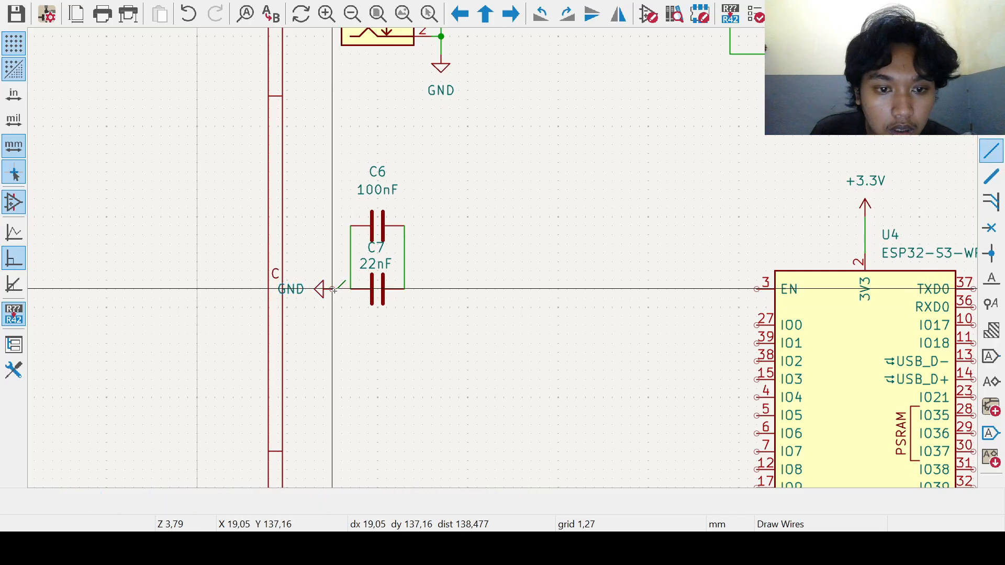
left_click(334, 291)
left_click(352, 290)
Step: Wire the right-hand node of the parallel capacitors to the +3.3V line above the ESP32 module's 3V3 pin
middle_click_drag(611, 288, 519, 305)
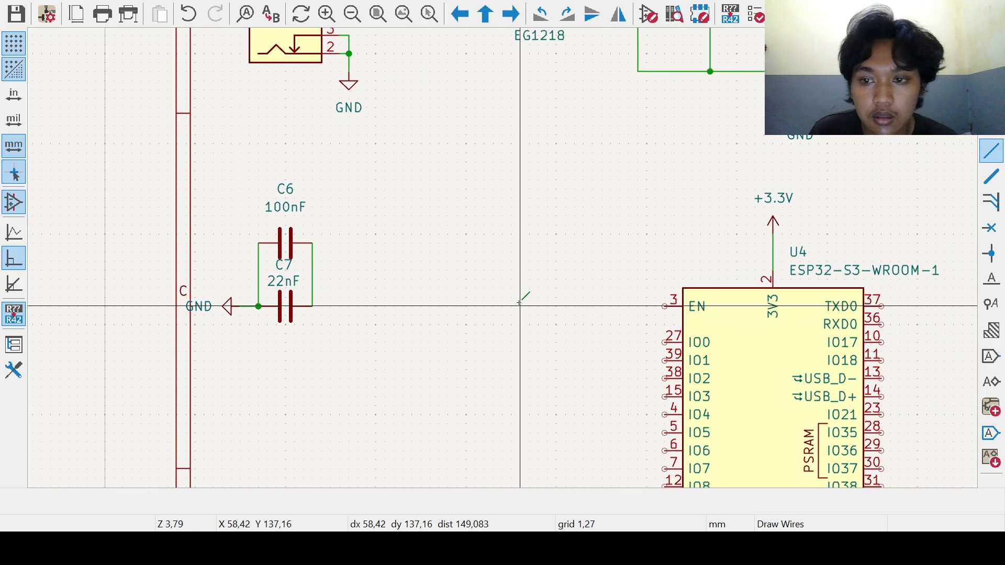
left_click(312, 250)
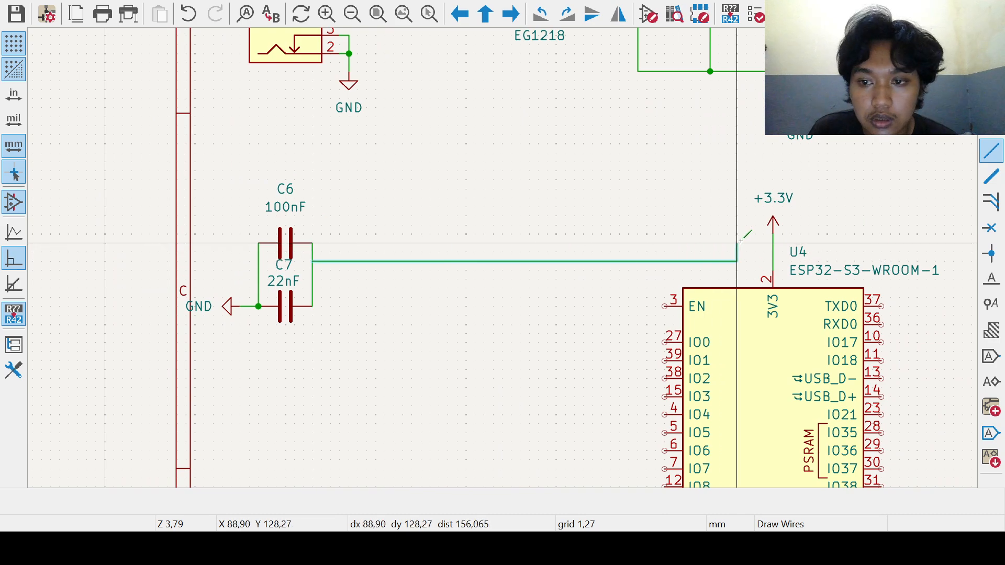
left_click(773, 252)
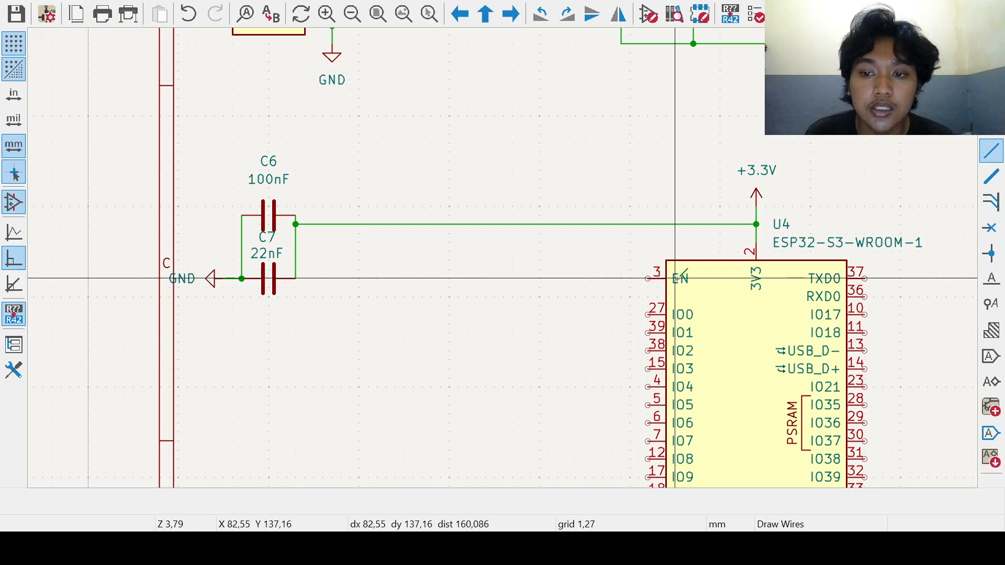
Step: Place an SW_SPST switch to the left of the ESP32 module, level with its EN pin
middle_click_drag(666, 297, 594, 307)
scroll(595, 307, "down", 2)
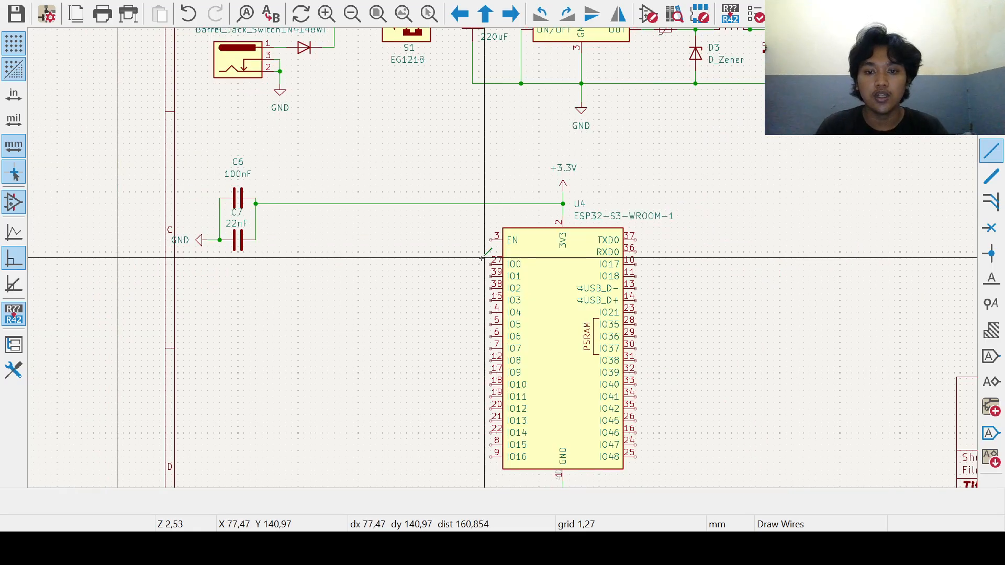
middle_click_drag(493, 258, 387, 330)
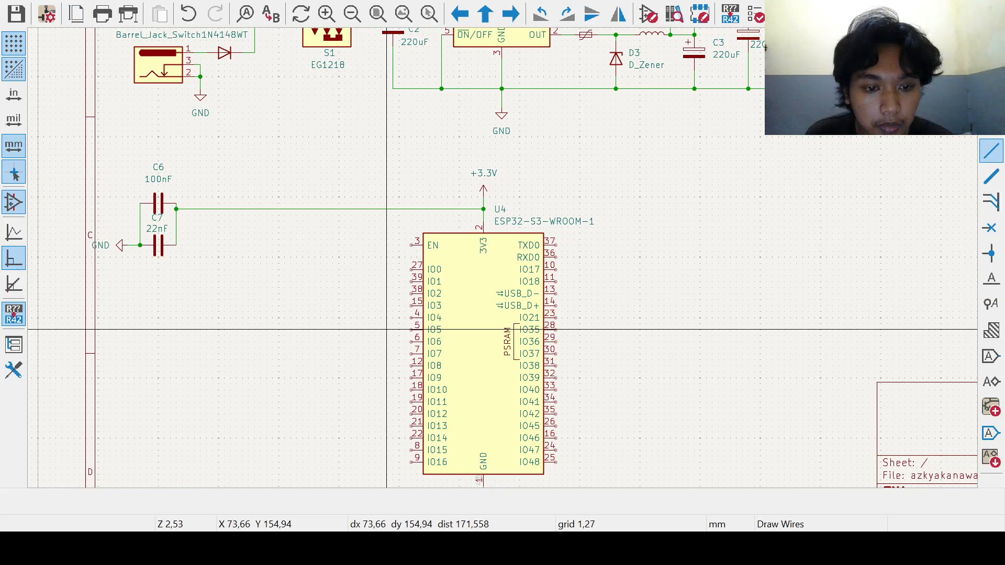
middle_click_drag(390, 329, 416, 333)
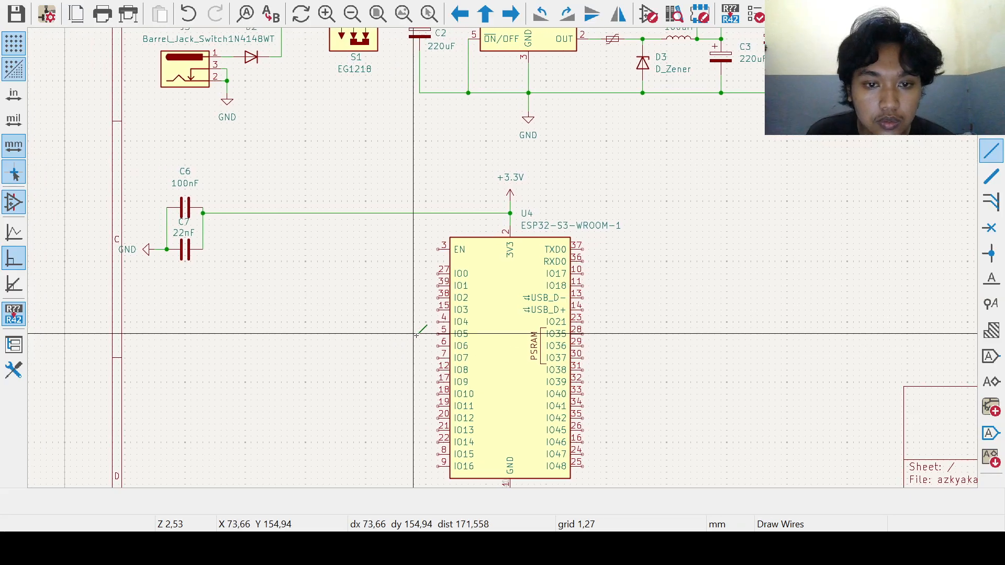
left_click(511, 213)
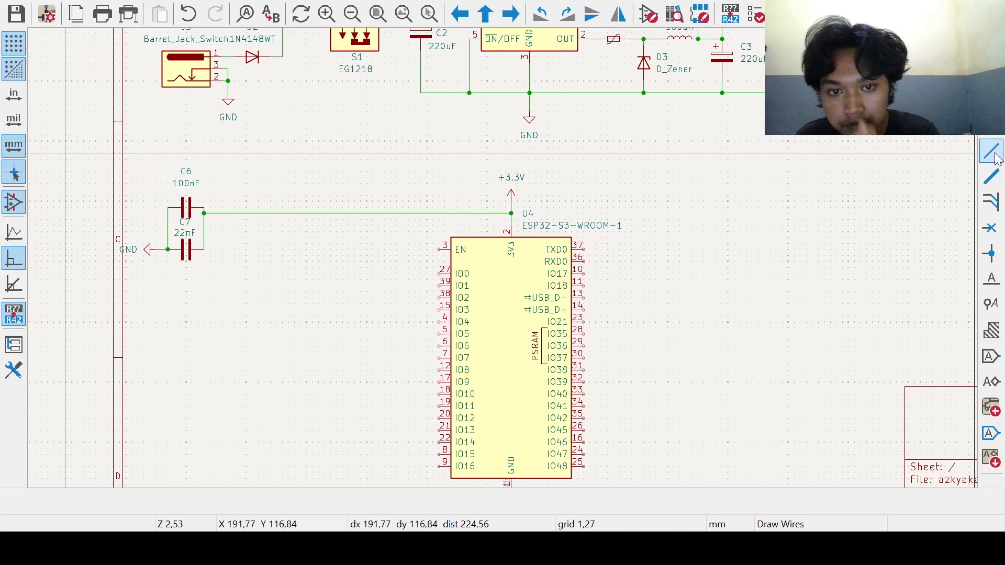
key("a")
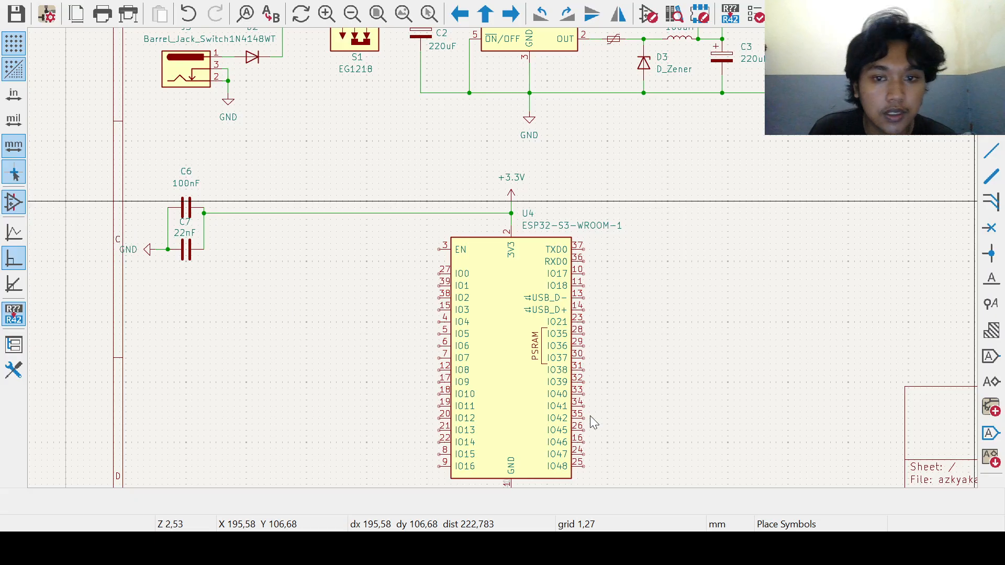
left_click(517, 459)
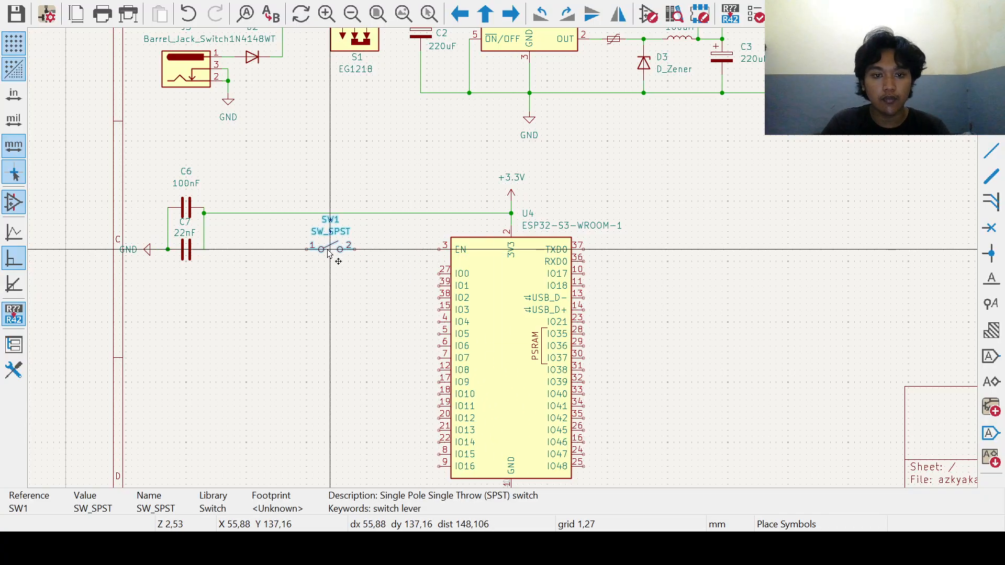
left_click(325, 250)
scroll(525, 280, "up", 2)
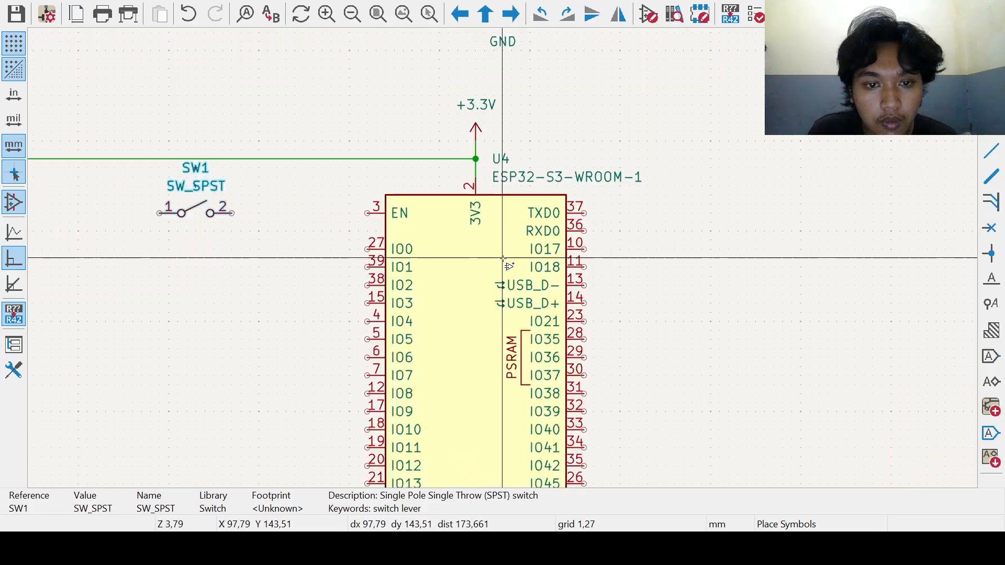
Step: Place a resistor R vertically between the SW_SPST switch and the ESP32 module's EN pin
middle_click_drag(383, 250, 458, 304)
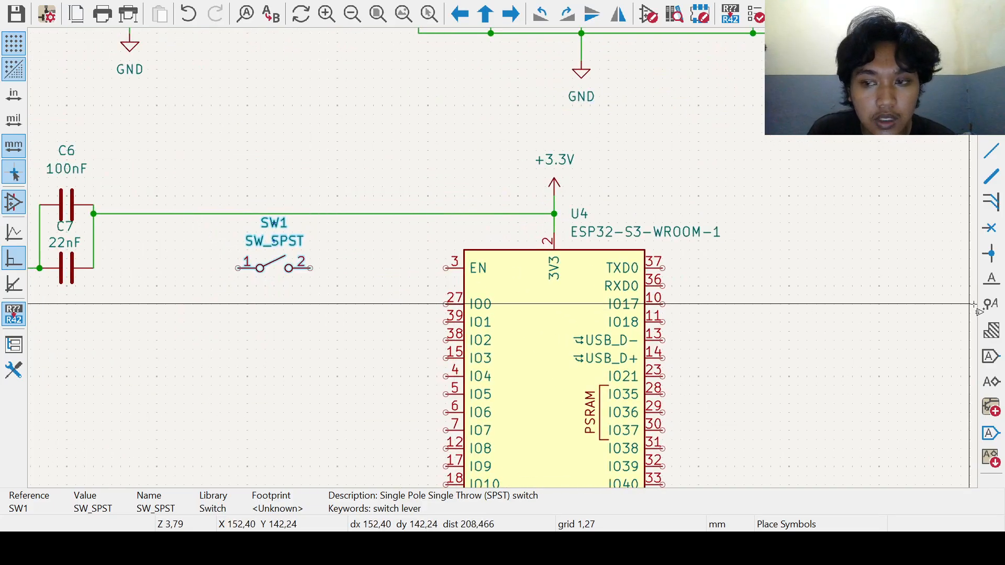
left_click(991, 125)
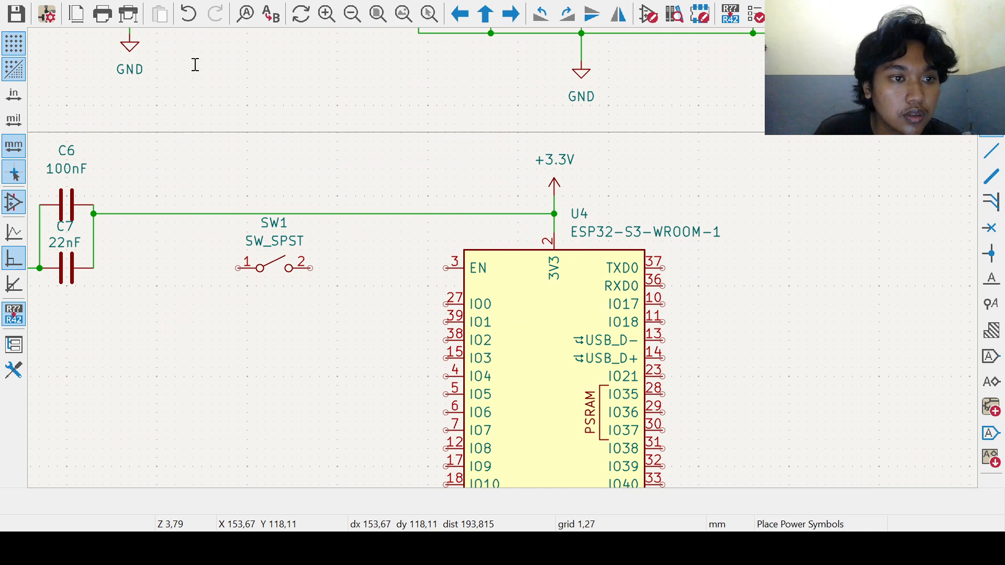
left_click(491, 452)
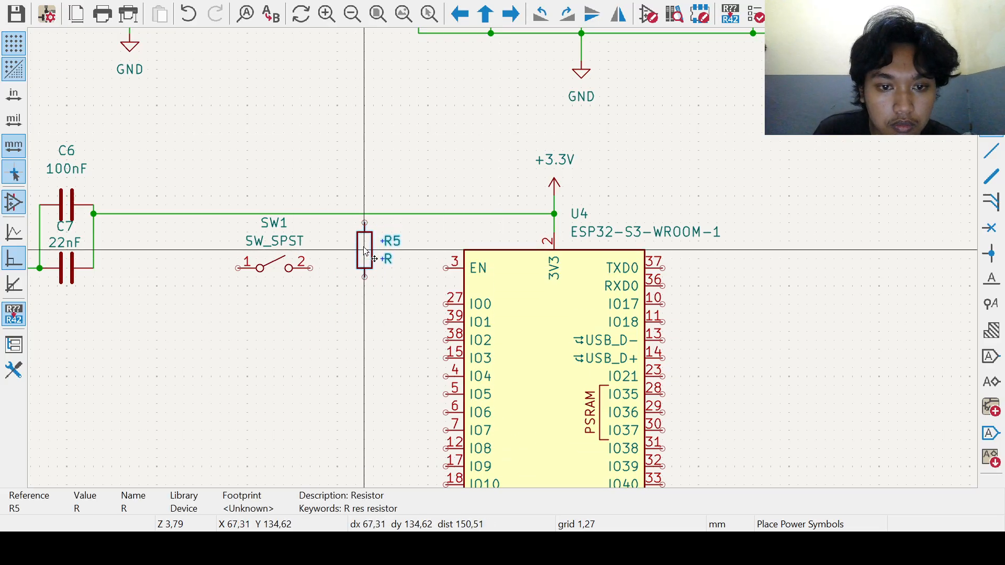
left_click(365, 251)
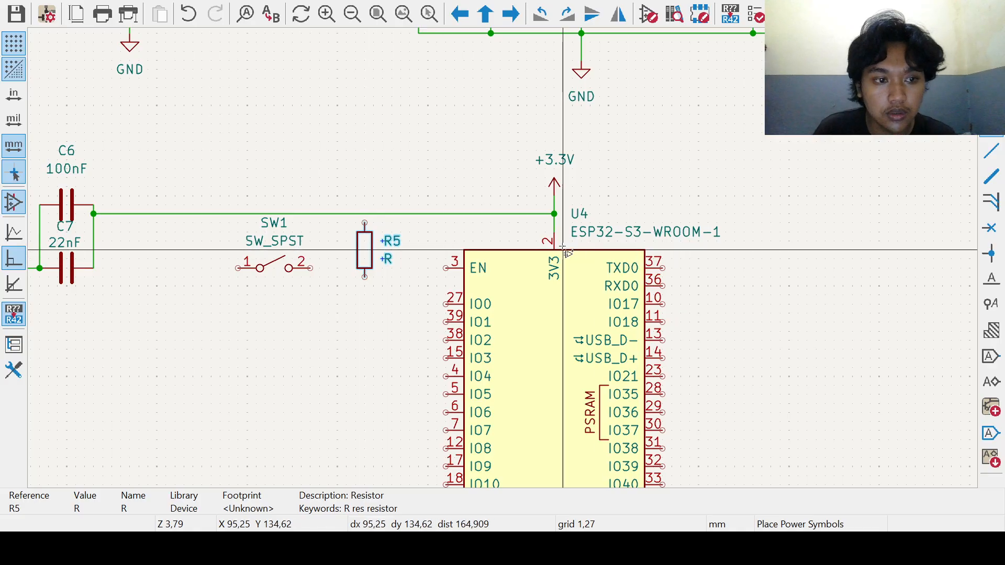
Step: Move capacitors C6 and C7 with their 3.3V wire slightly up, and raise the +3.3V symbol above the ESP32's 3V3 pin
scroll(382, 273, "down", 2)
left_click_drag(129, 177, 224, 287)
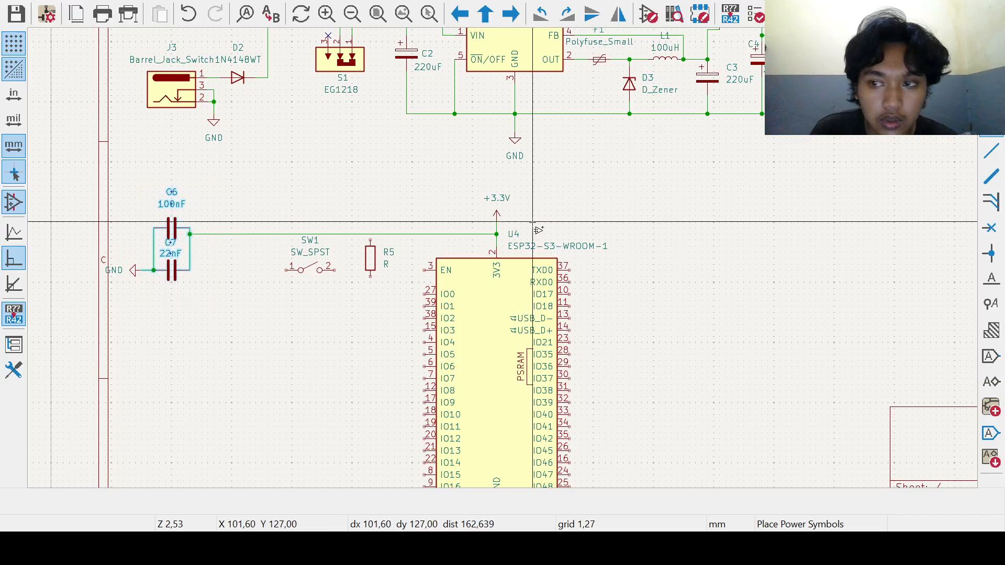
key("Escape")
left_click_drag(129, 198, 197, 317)
left_click_drag(175, 232, 175, 220)
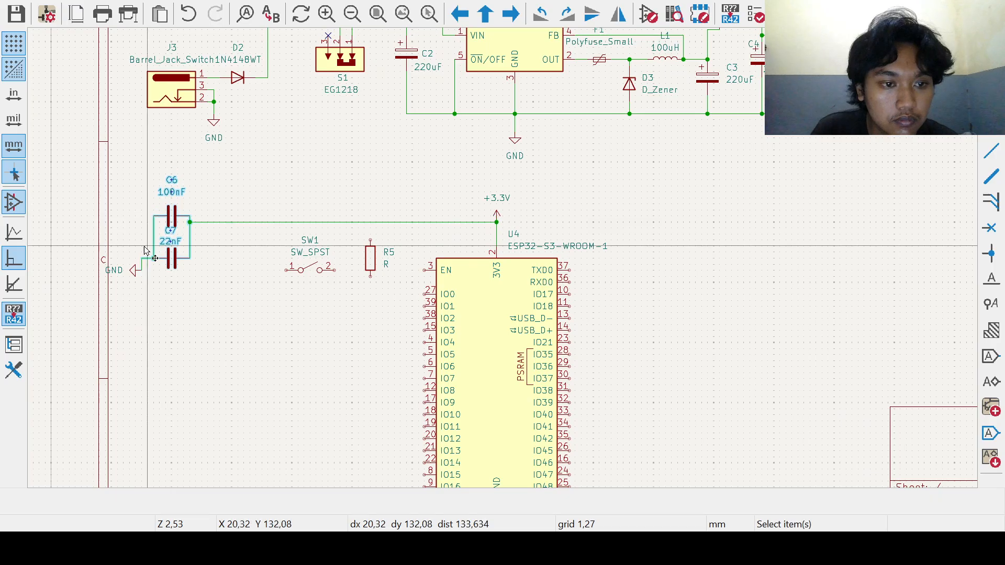
left_click(497, 214)
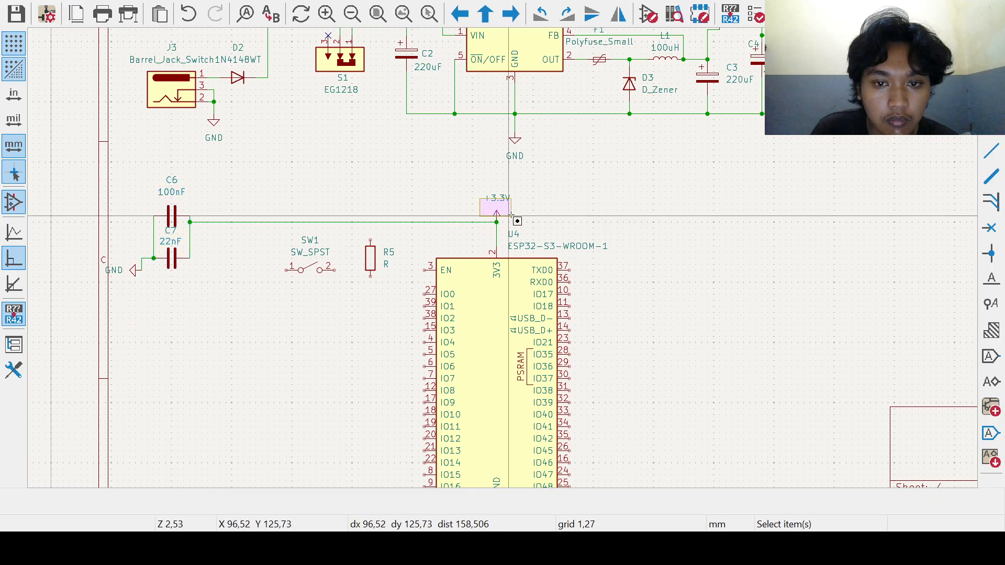
left_click_drag(497, 215, 497, 209)
Step: Move resistor R5 up until its lower pin is level with the ESP32's EN pin and wire the two together
scroll(453, 253, "up", 2)
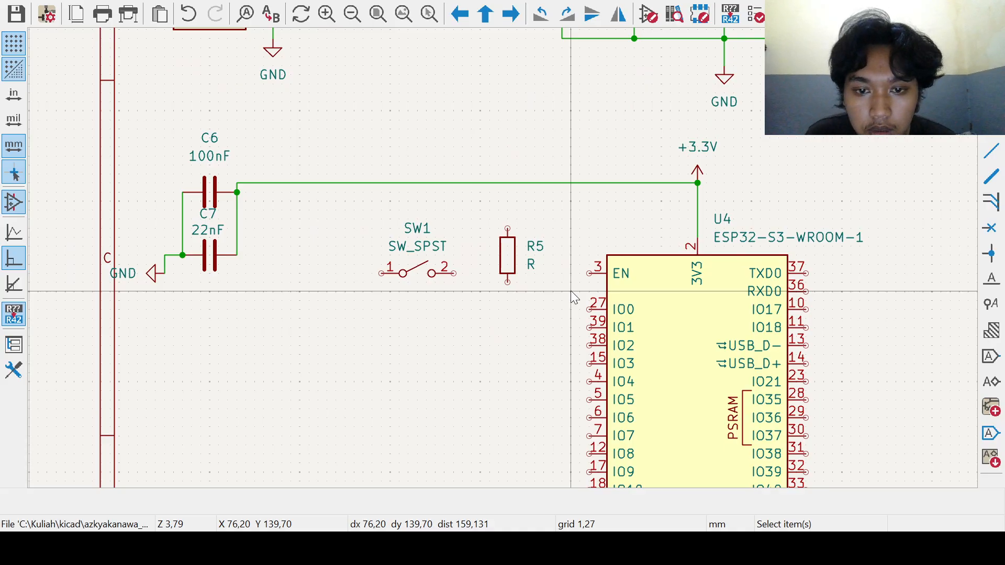
left_click(531, 281)
left_click_drag(531, 282, 532, 272)
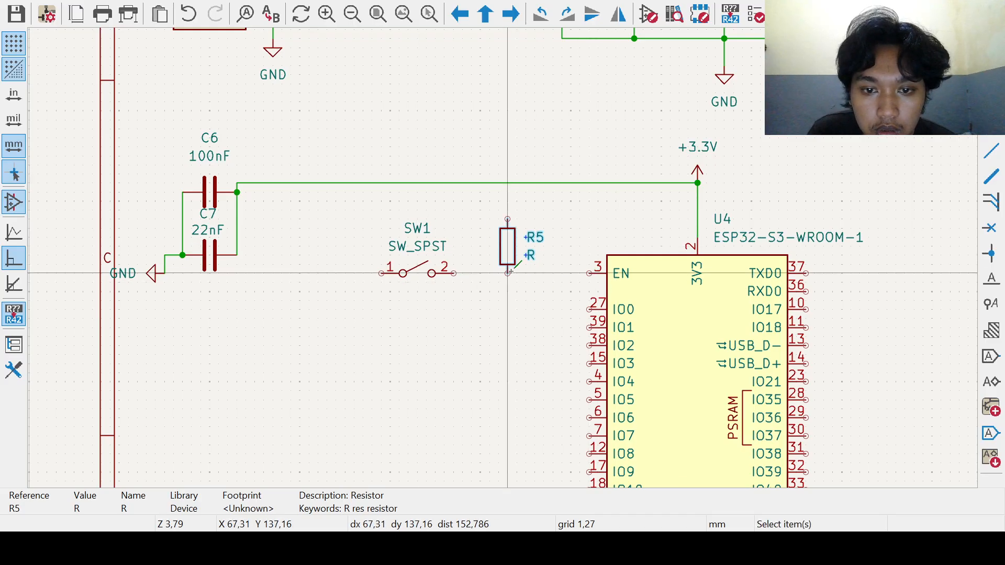
key("w")
left_click(585, 273)
left_click(507, 273)
key("Escape")
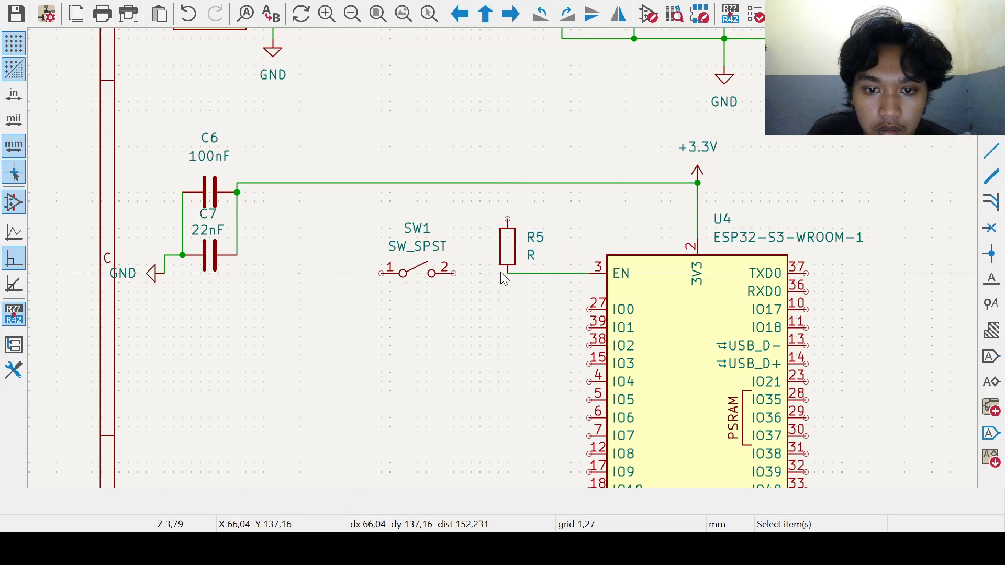
Step: Wire pin 2 of switch SW1 to the lower pin of resistor R5
key("w")
left_click(507, 273)
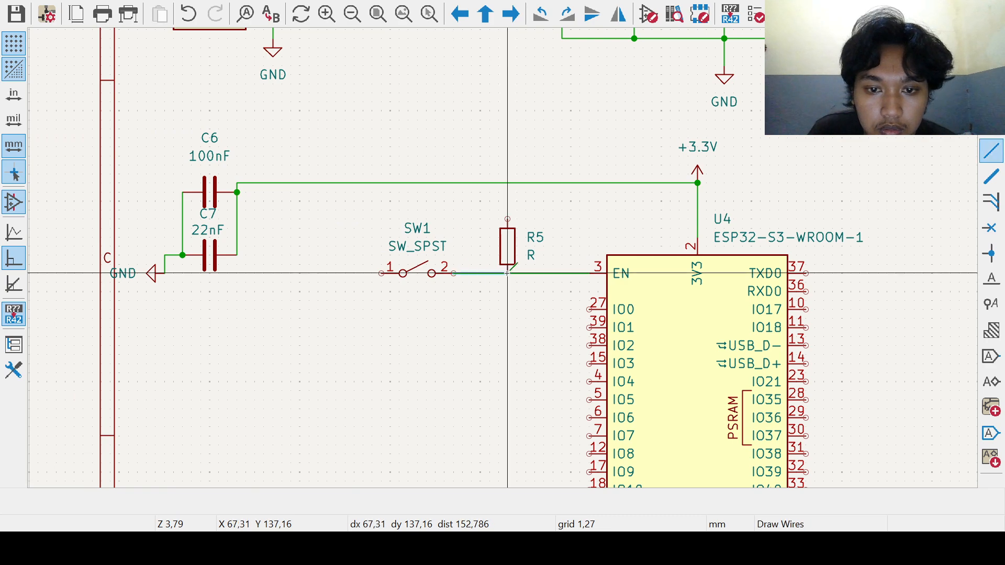
key("Escape")
Step: Set the value of resistor R5 to 4.7K
middle_click_drag(529, 294, 540, 322)
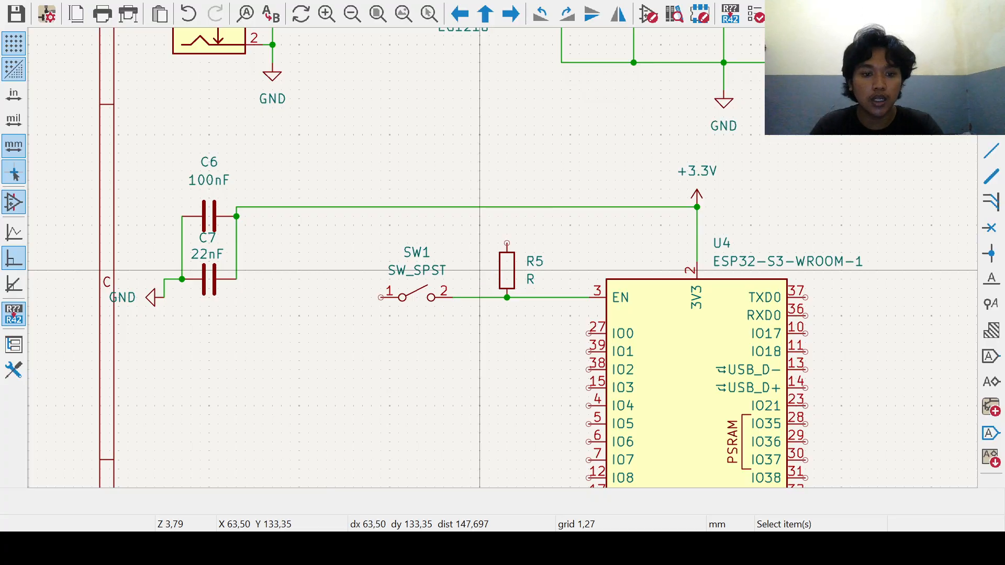
left_click(526, 280)
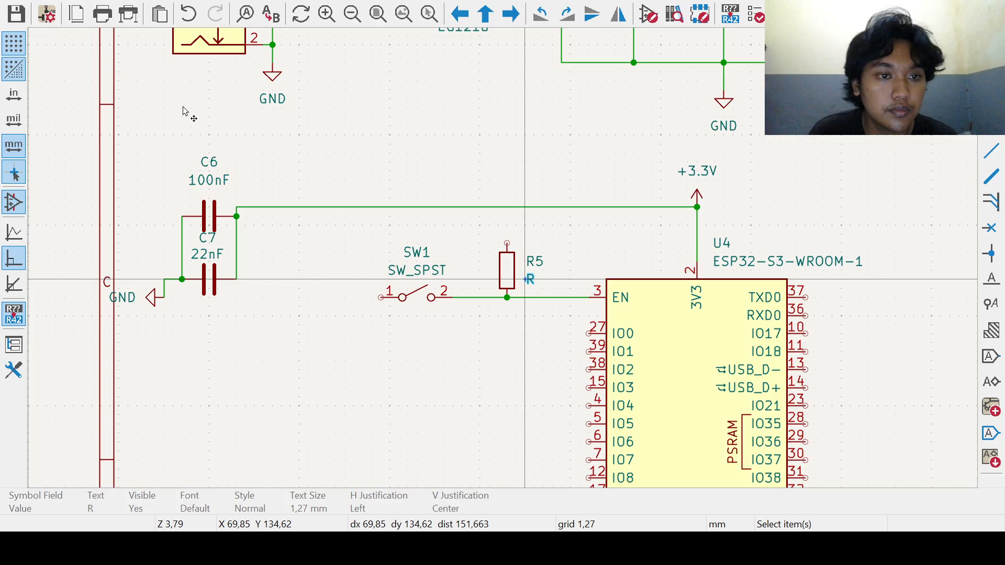
left_click(331, 193)
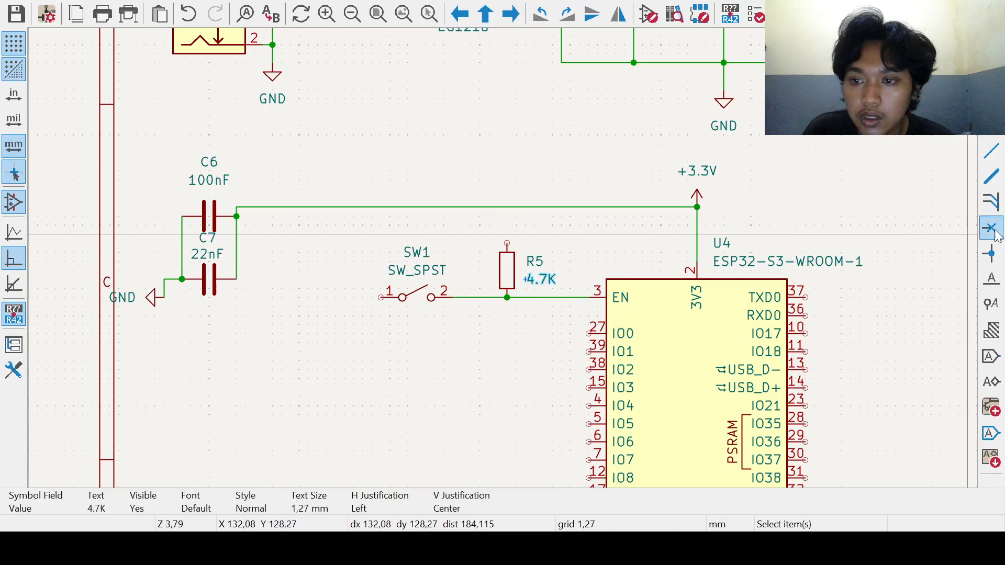
Step: Place a +3.3V power symbol on the upper pin of resistor R5
left_click(991, 124)
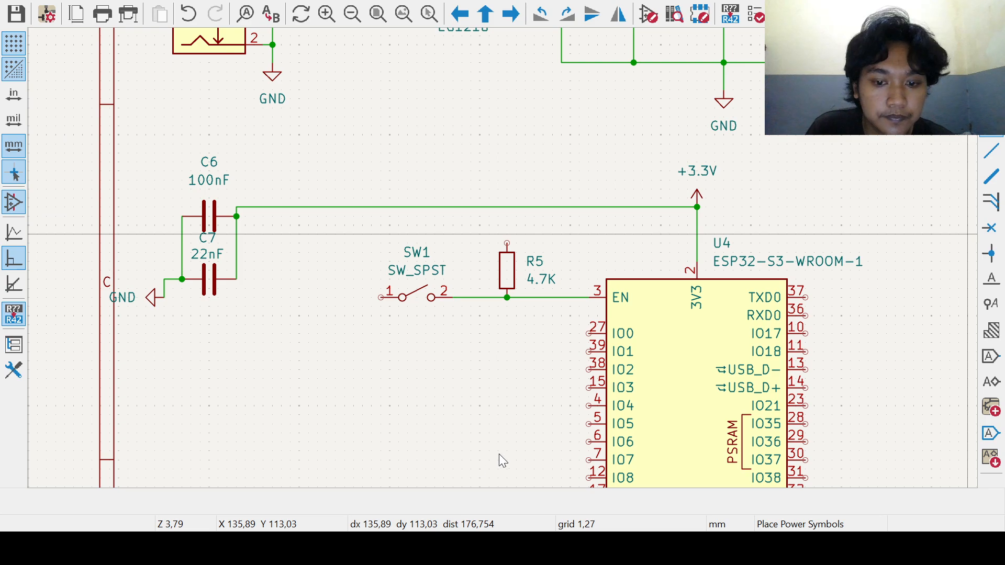
left_click(506, 243)
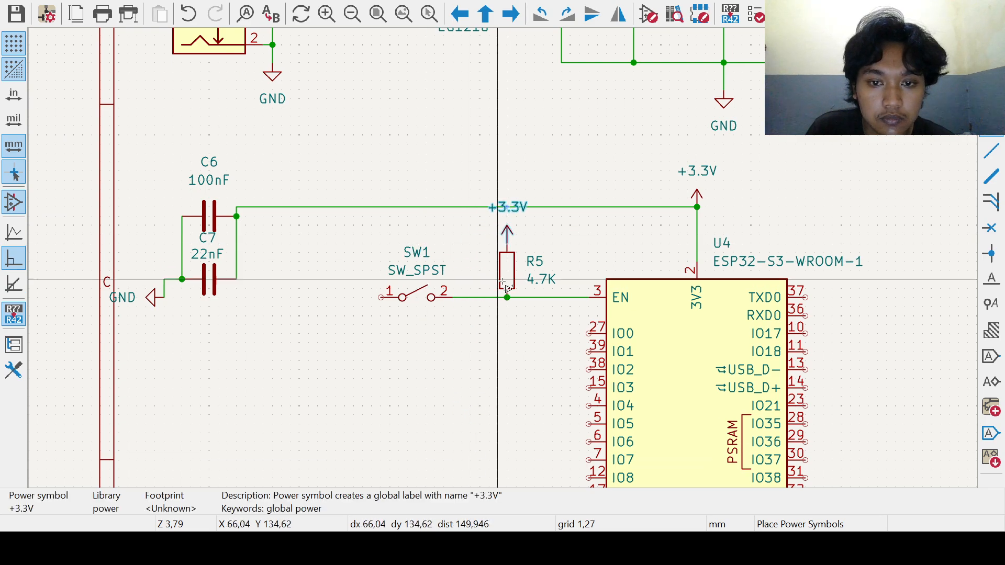
left_click(484, 364)
left_click(594, 57)
Step: Place an unpolarized capacitor C, rotated horizontally, directly below switch SW1
middle_click_drag(505, 358, 542, 346)
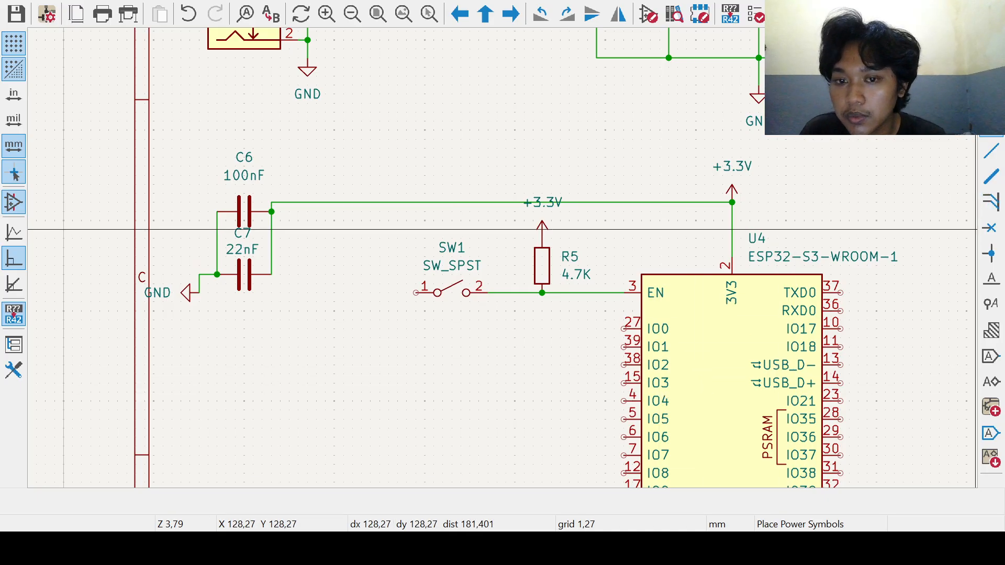
left_click(993, 102)
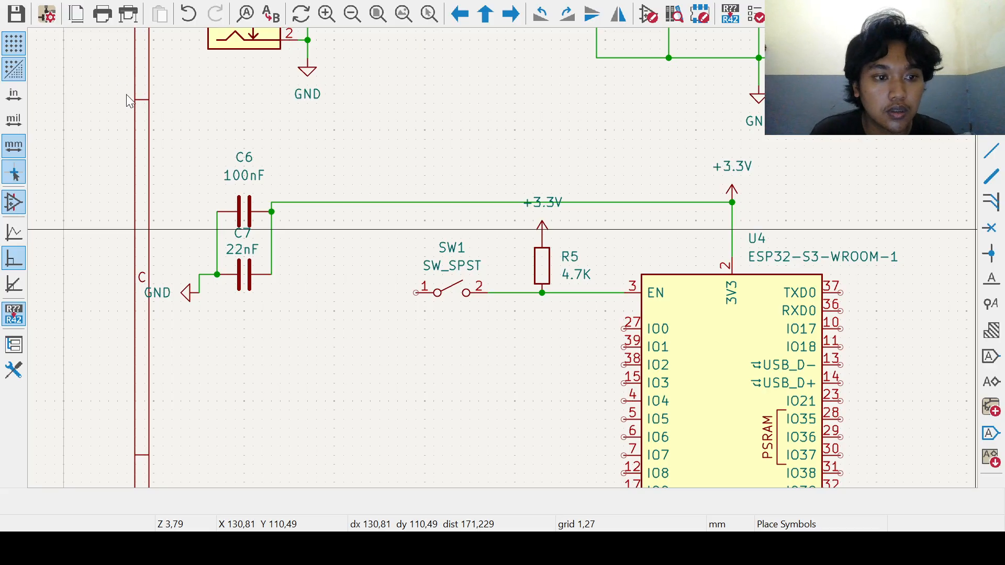
left_click(521, 461)
key("r")
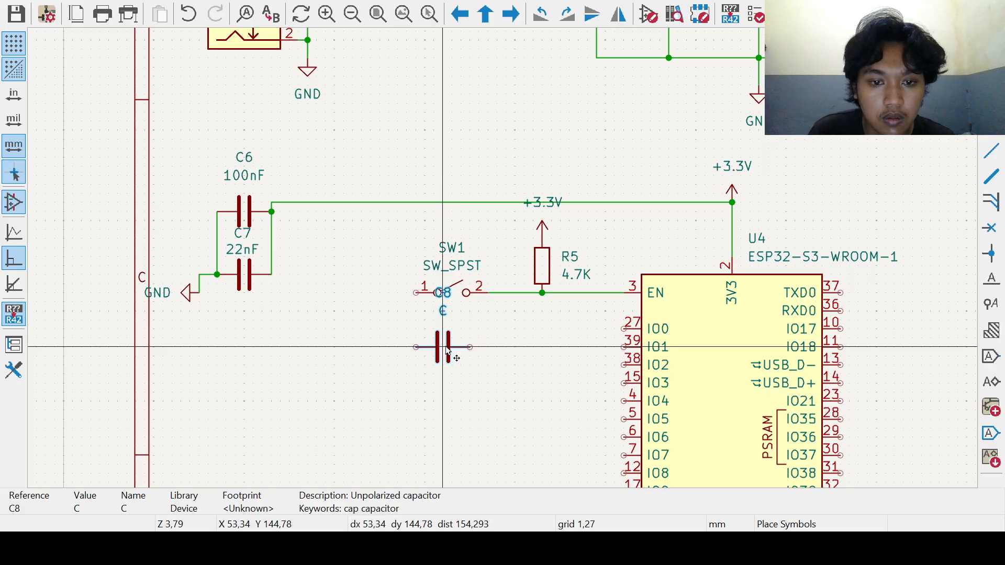
left_click(452, 347)
left_click(417, 293)
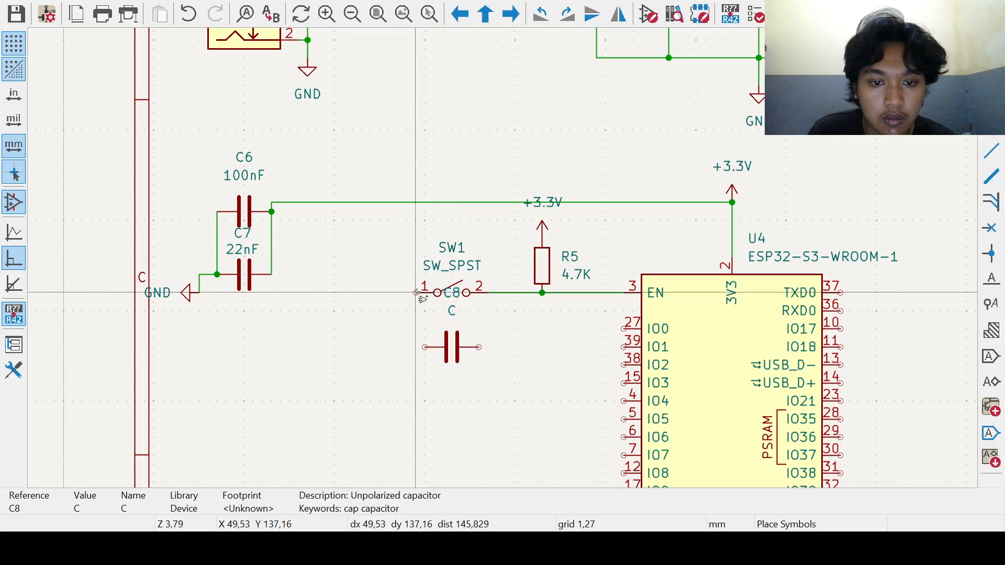
key("Escape")
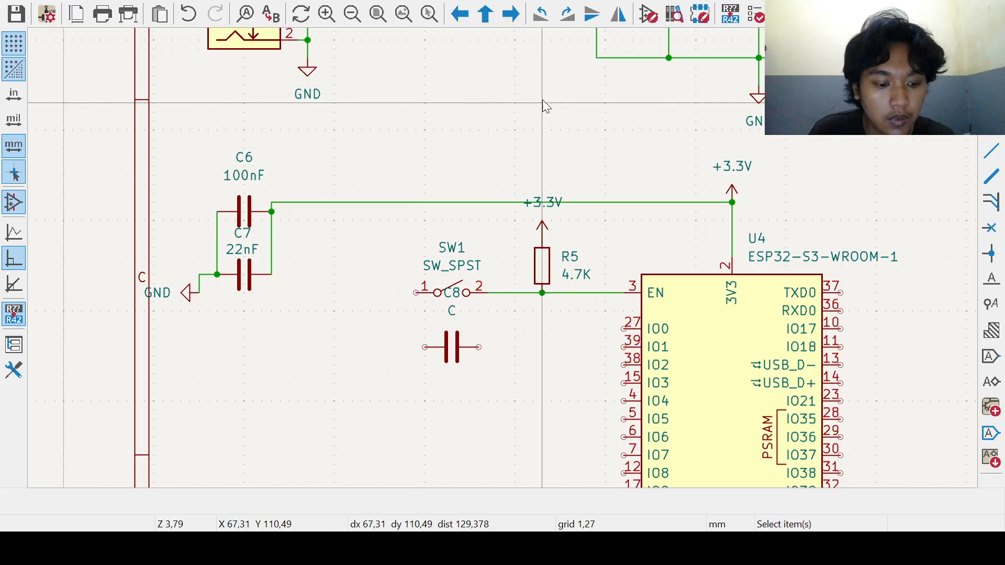
Step: Wire capacitor C8 in parallel with switch SW1, joining its right end to the EN line and its left end to pin 1
left_click(479, 347)
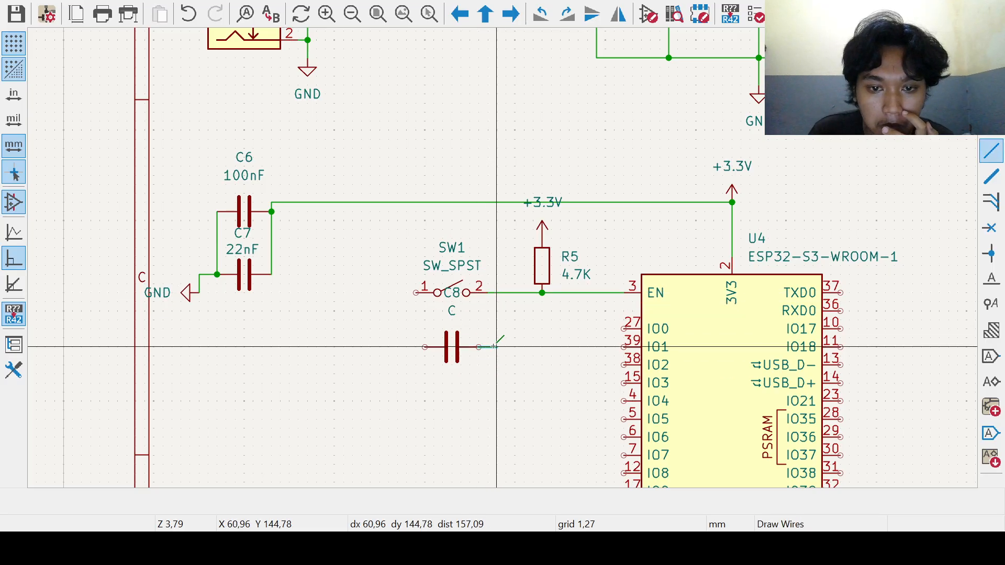
left_click(497, 293)
key("Escape")
key("w")
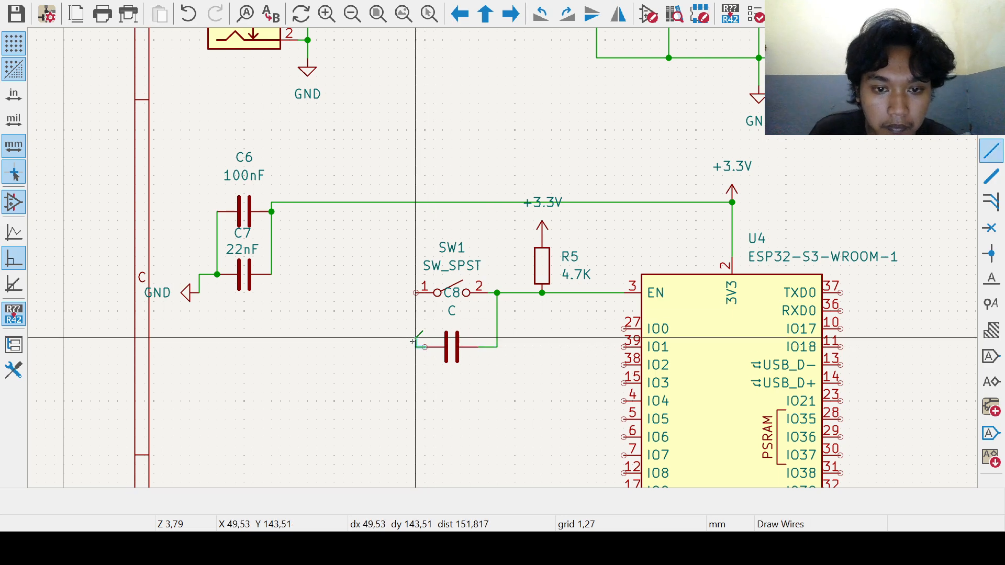
left_click(406, 347)
left_click(416, 293)
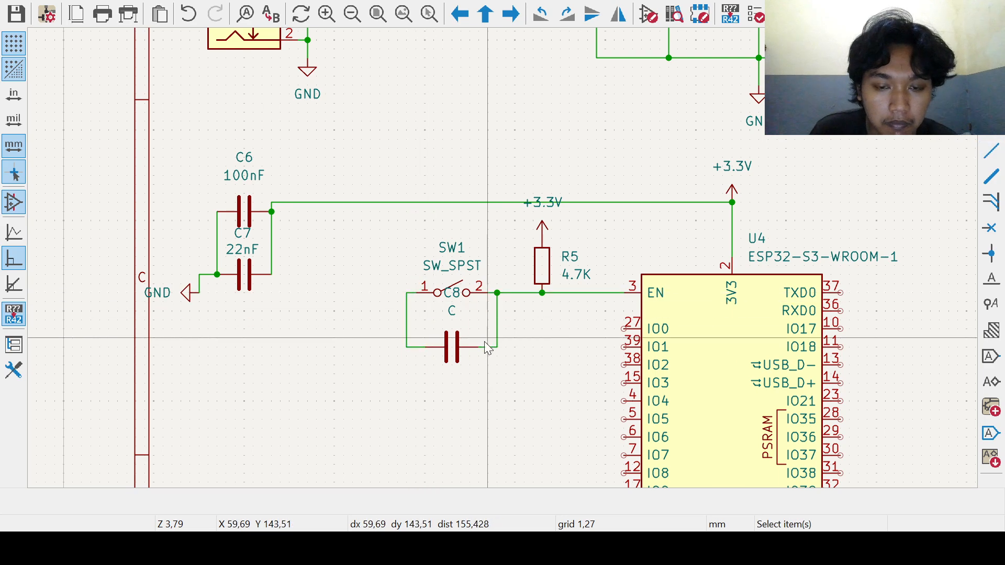
Step: Place a GND symbol to the left of the parallel switch SW1 and capacitor C8
middle_click_drag(494, 342, 469, 342)
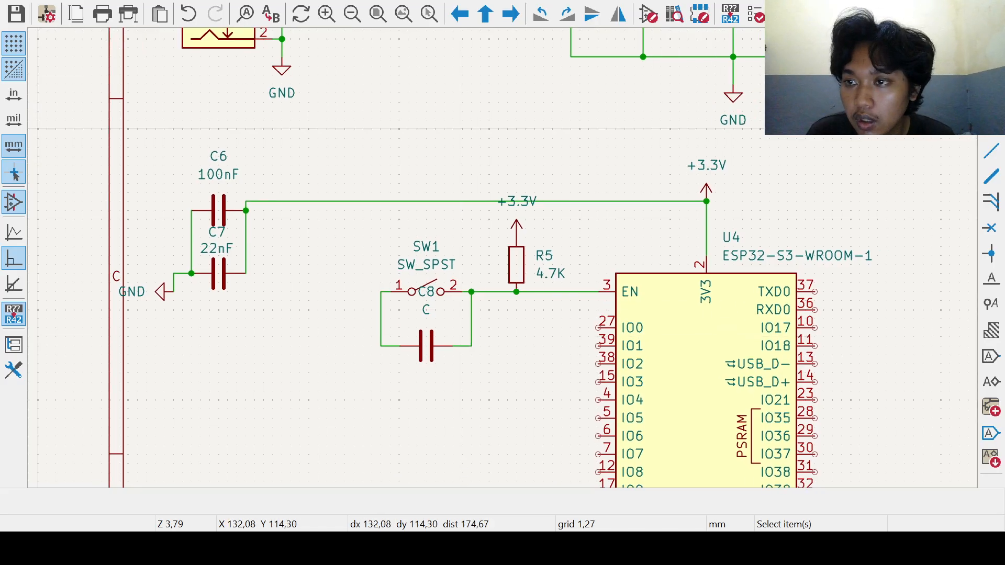
left_click(994, 107)
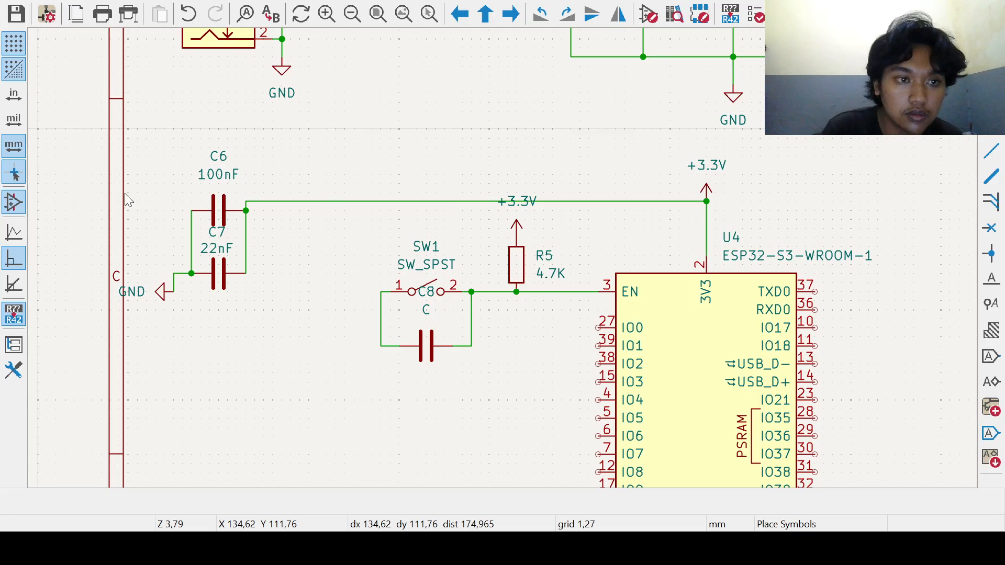
left_click(502, 456)
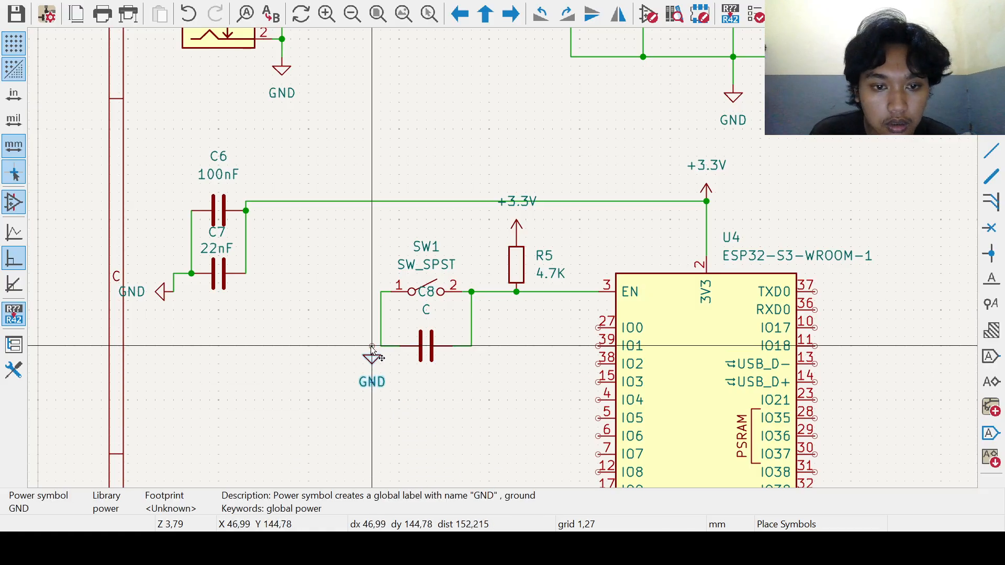
left_click(344, 302)
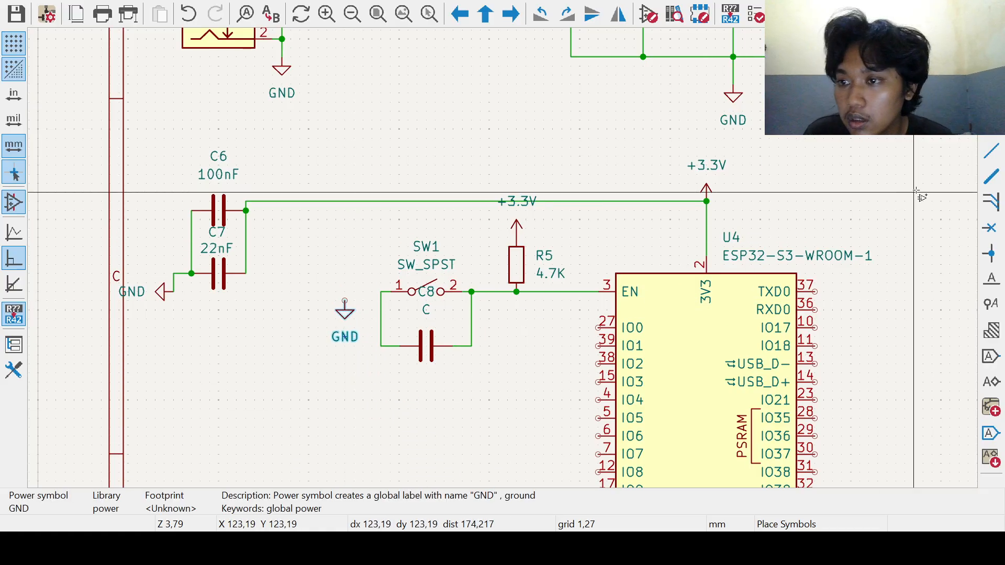
Step: Wire the new GND symbol to the common left node of switch SW1 and capacitor C8
left_click(990, 153)
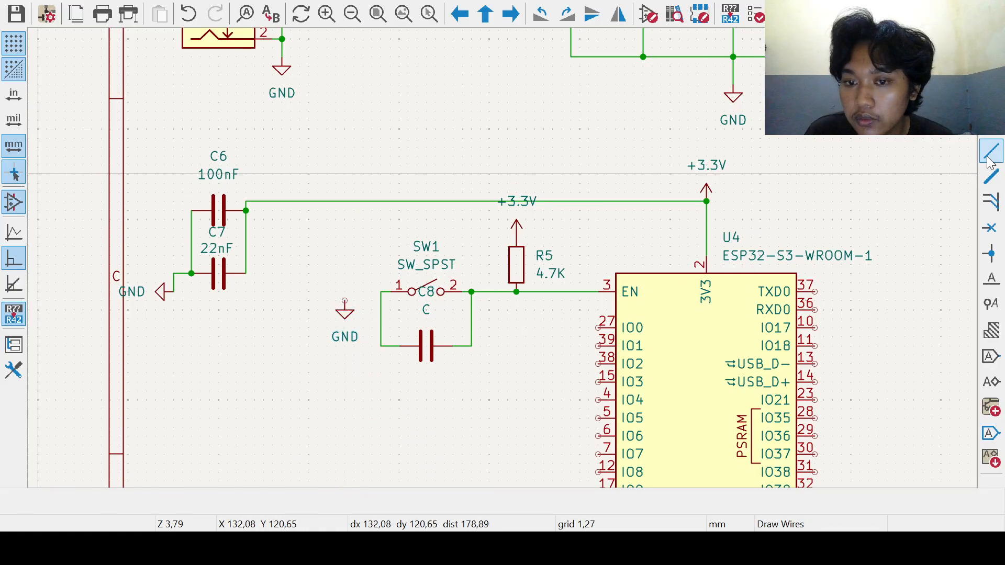
left_click(344, 299)
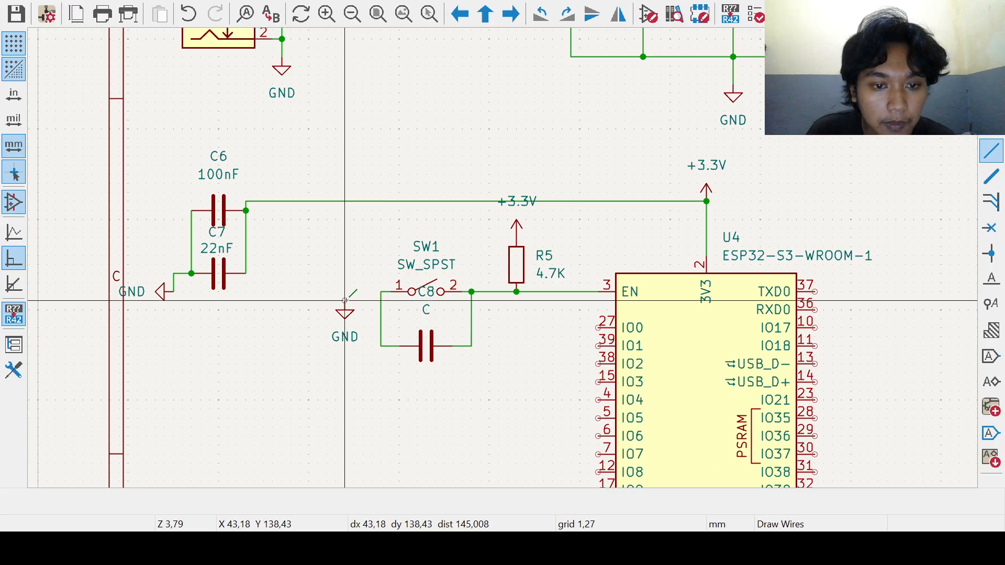
left_click(383, 292)
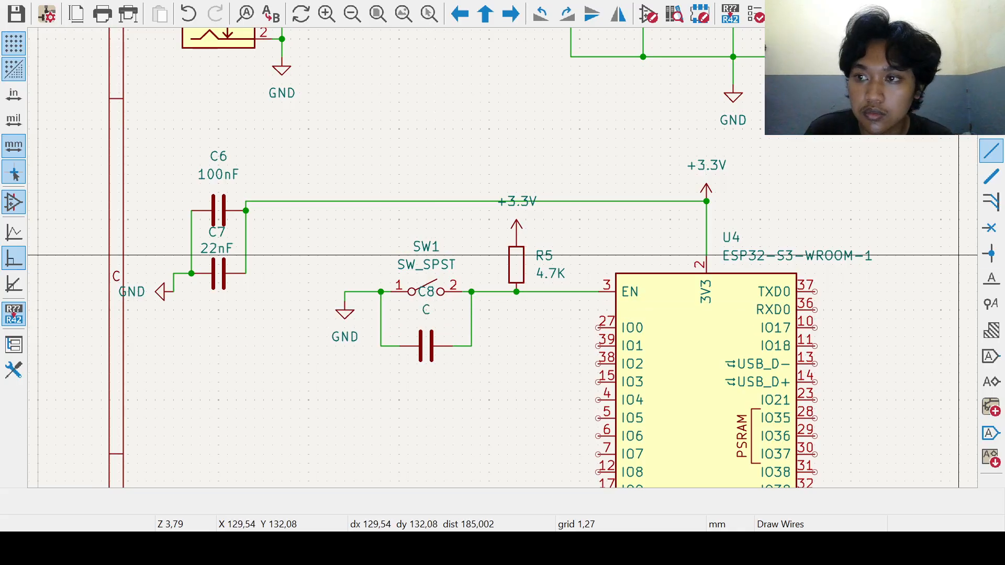
key("Escape")
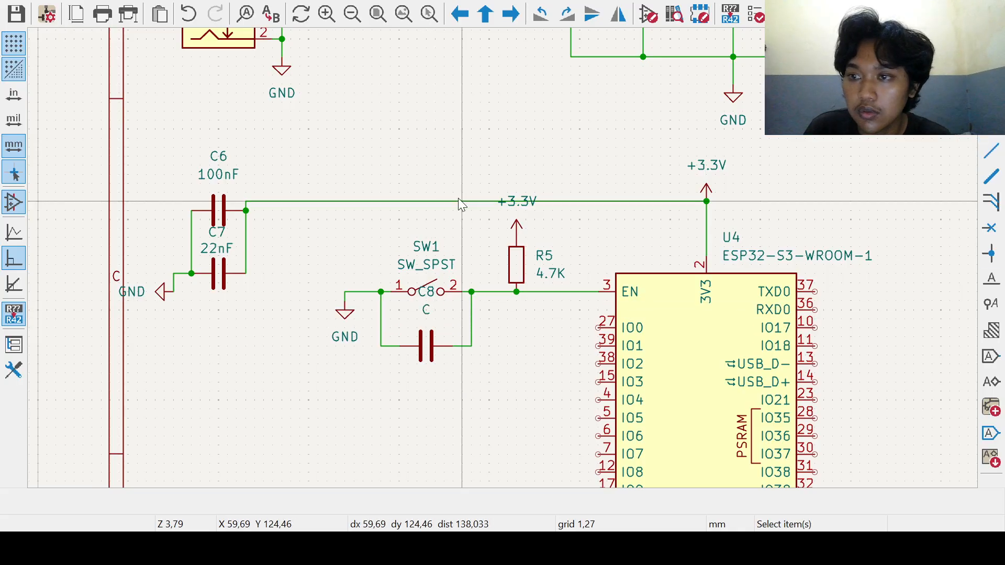
Step: Set the value of capacitor C8 to 100nF
left_click(423, 309)
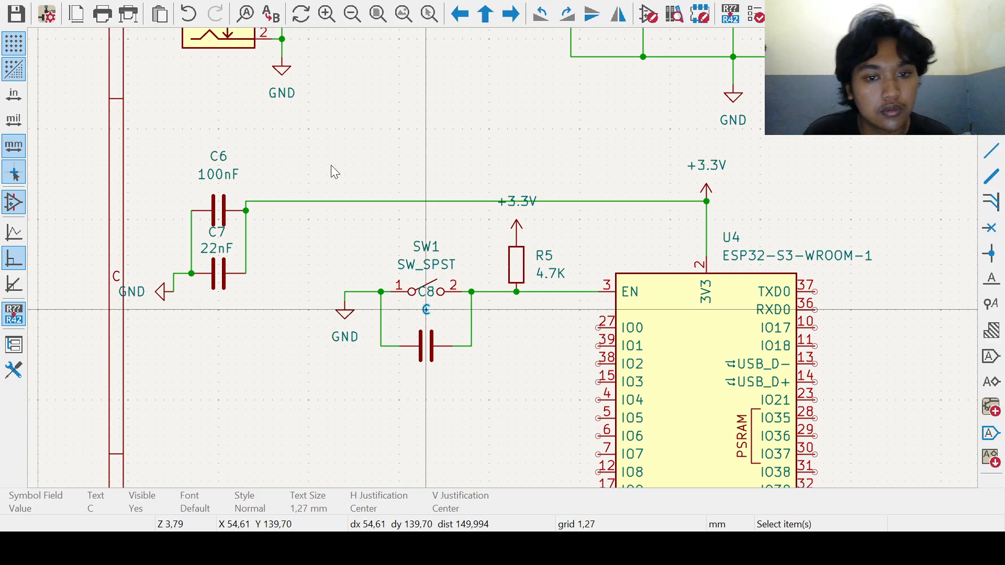
left_click(341, 190)
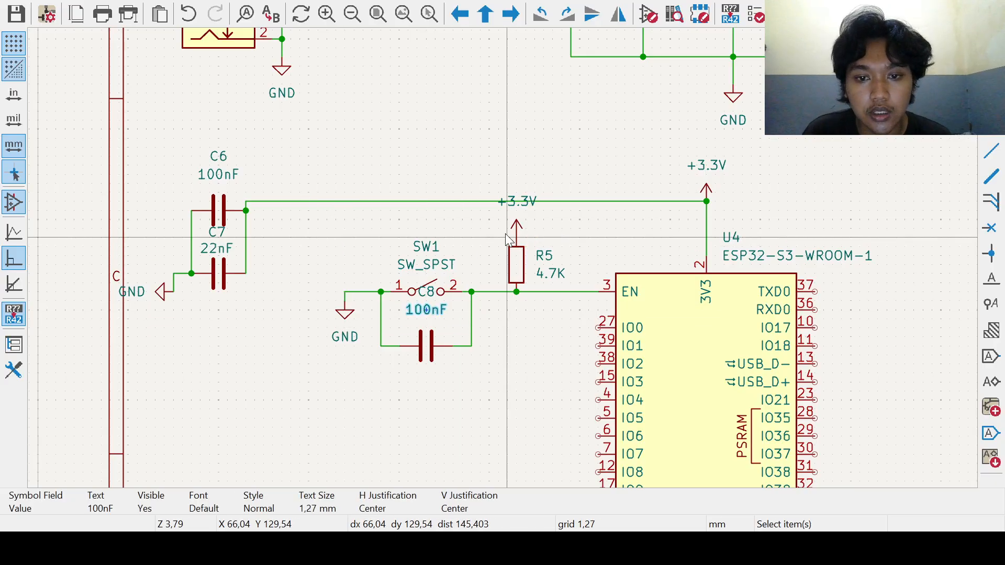
left_click_drag(493, 221, 554, 309)
left_click(539, 315)
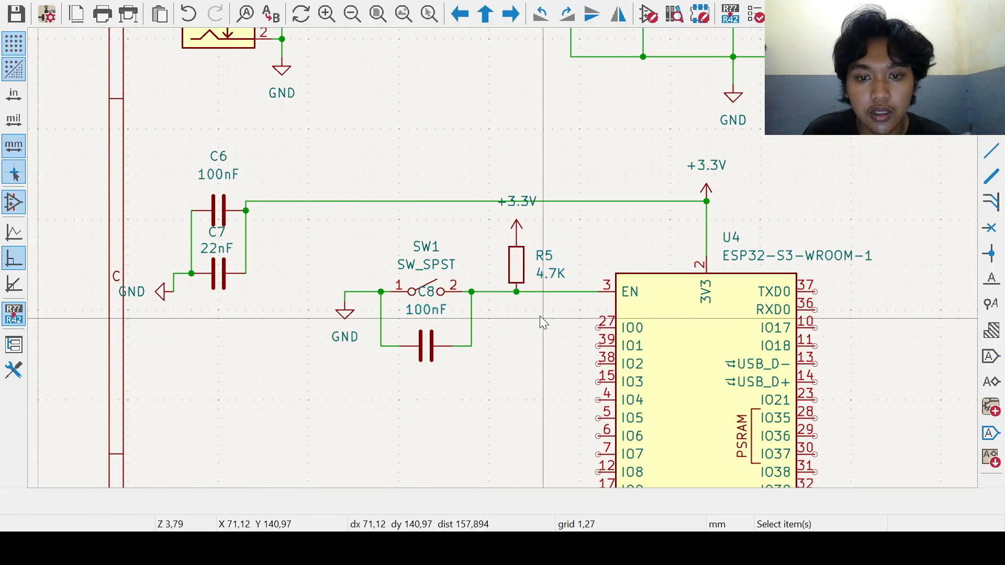
Step: Place a RESET global label, rotated to hang vertically below the EN line, between the SW1/C8 node and resistor R5
middle_click_drag(533, 311, 475, 394)
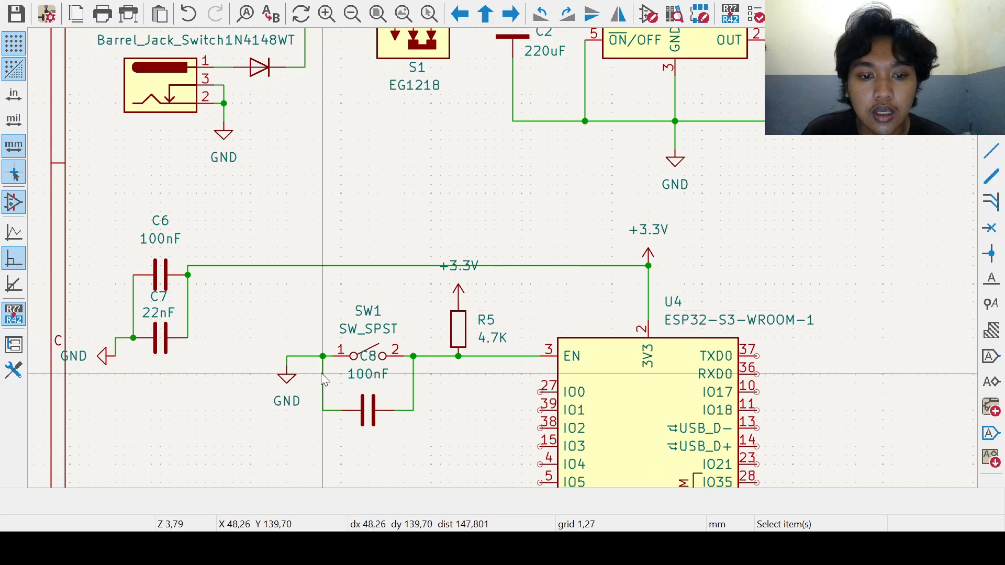
scroll(447, 383, "down", 2)
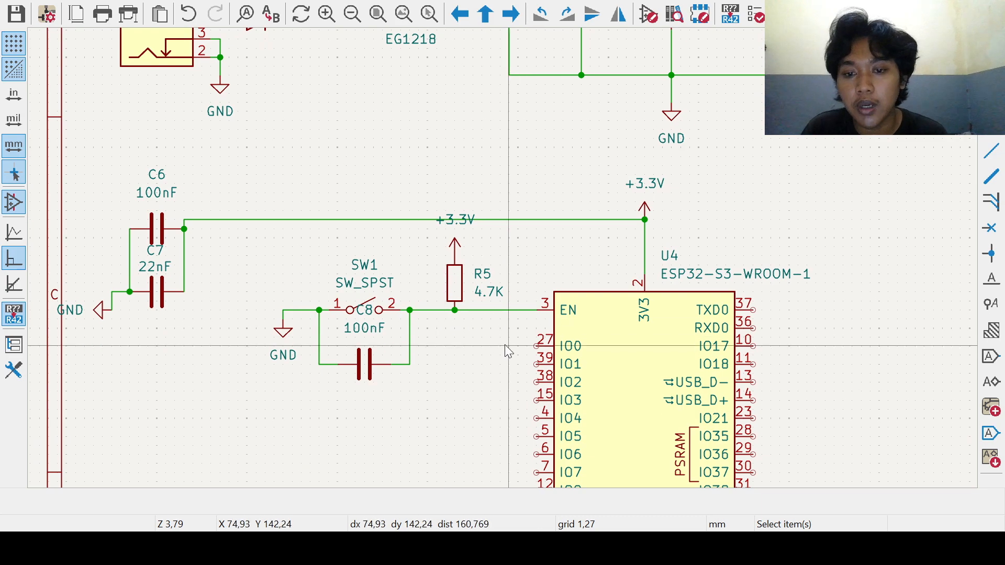
scroll(504, 258, "down", 2)
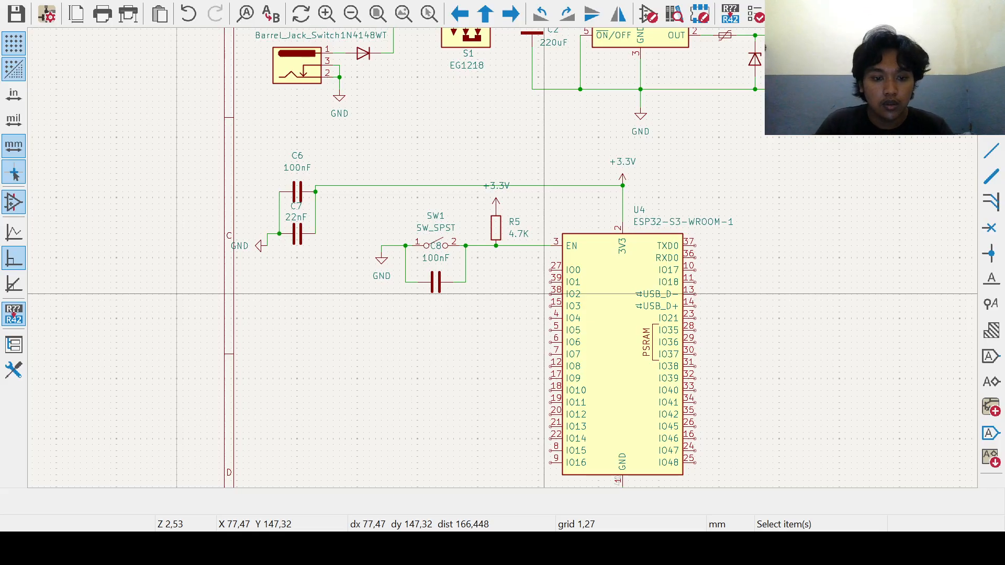
left_click(991, 358)
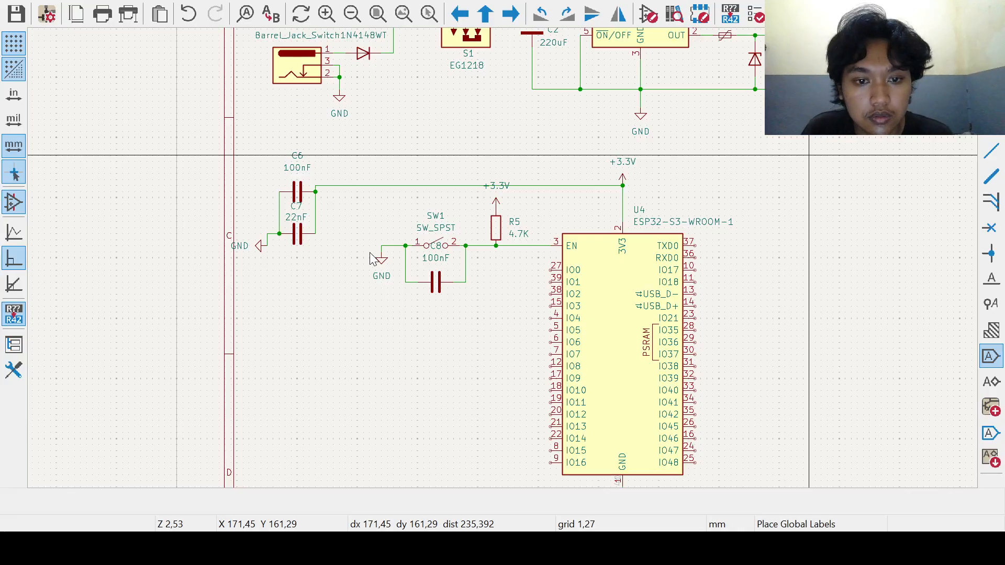
key("Return")
key("r")
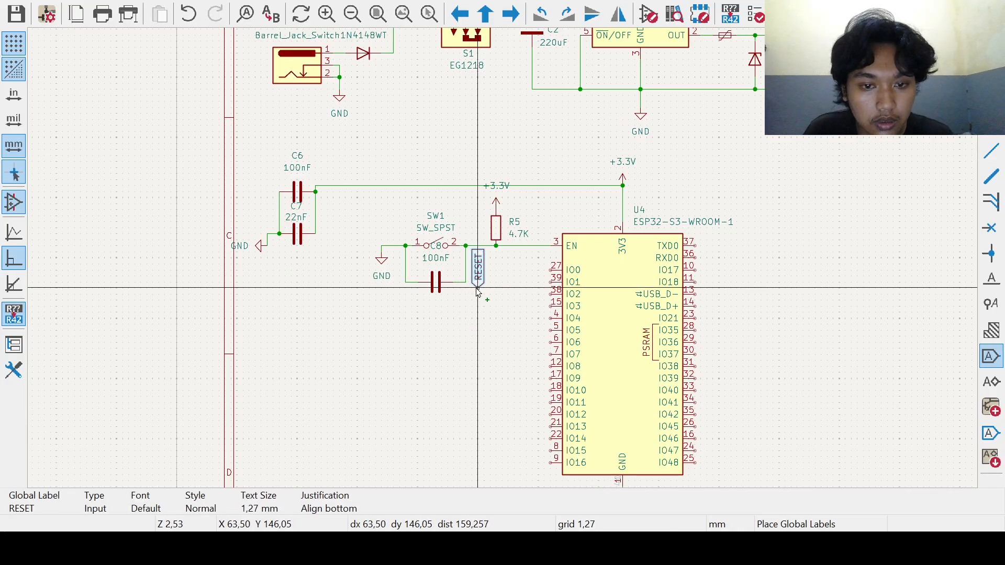
key("r")
key("r")
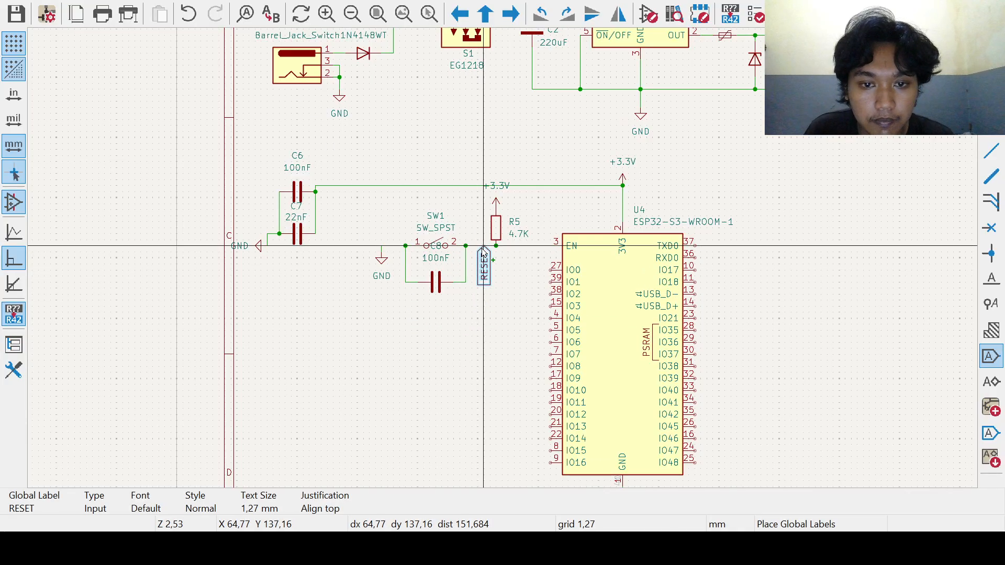
left_click(483, 246)
middle_click_drag(514, 294, 480, 314)
scroll(480, 314, "down", 4)
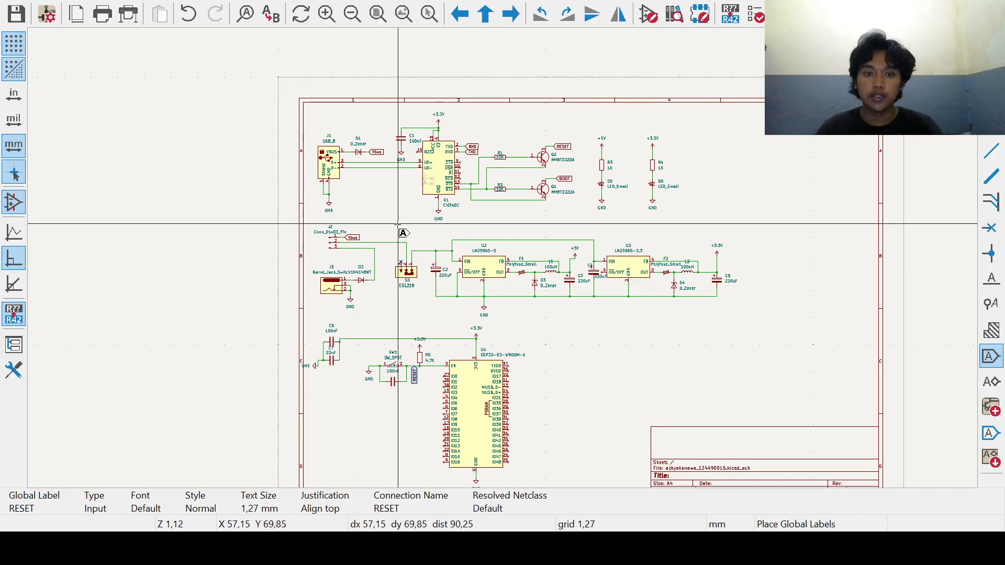
scroll(473, 374, "up", 4)
middle_click_drag(507, 247, 633, 269)
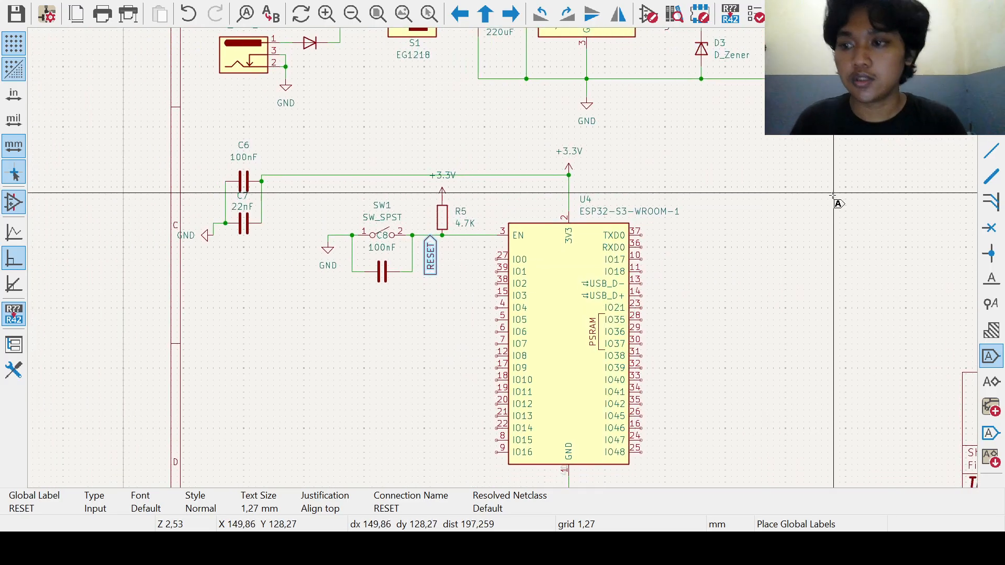
key("Escape")
Step: Add a Conn_01x02_Pin connector symbol in the empty area below capacitor C7 and the EN reset circuit
middle_click_drag(534, 255, 678, 188)
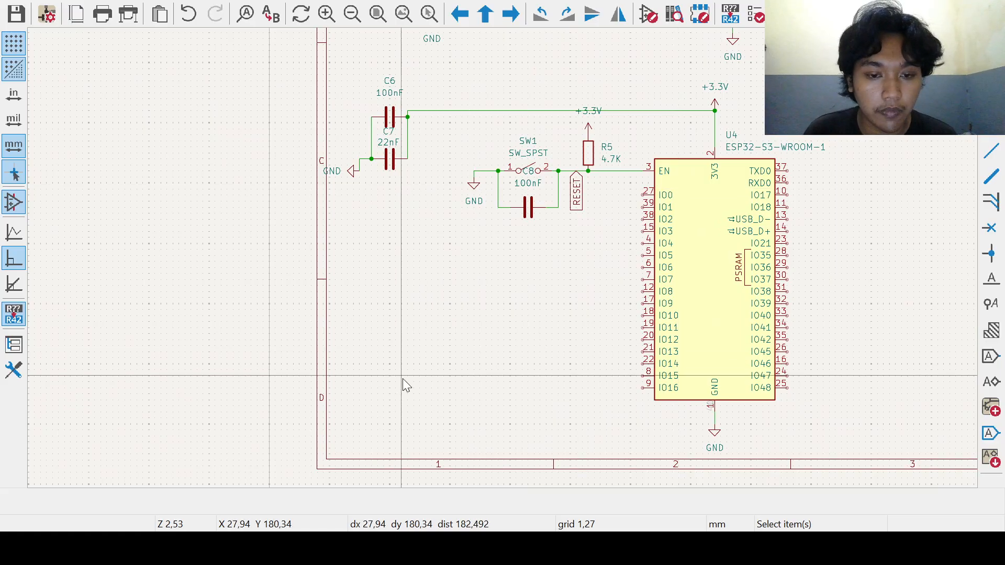
middle_click_drag(448, 341, 404, 331)
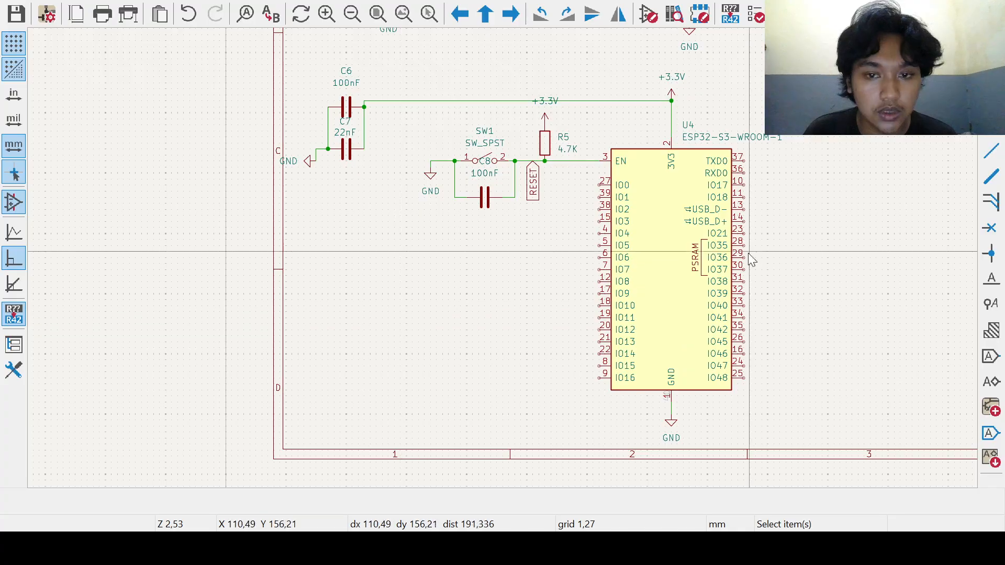
left_click(991, 129)
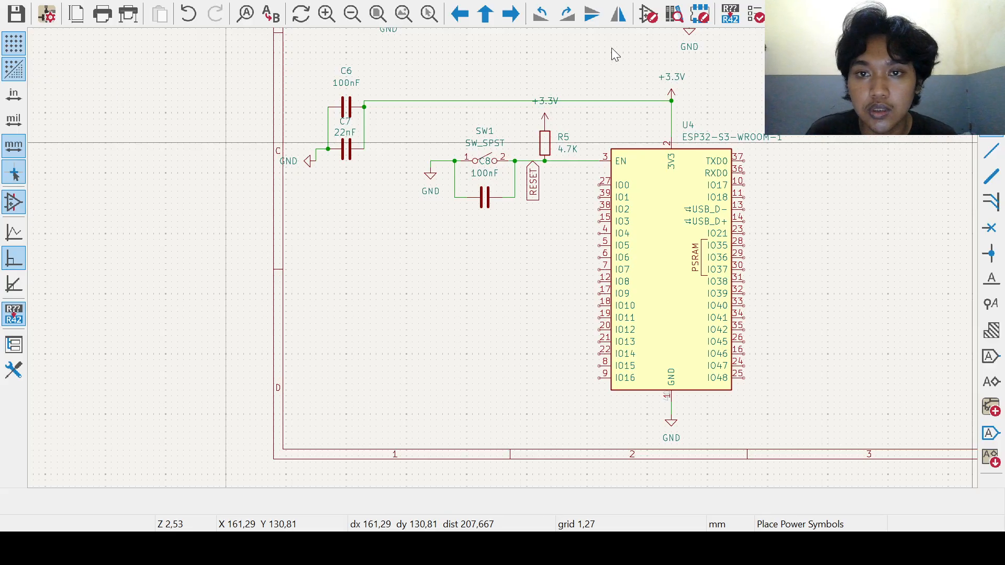
key("a")
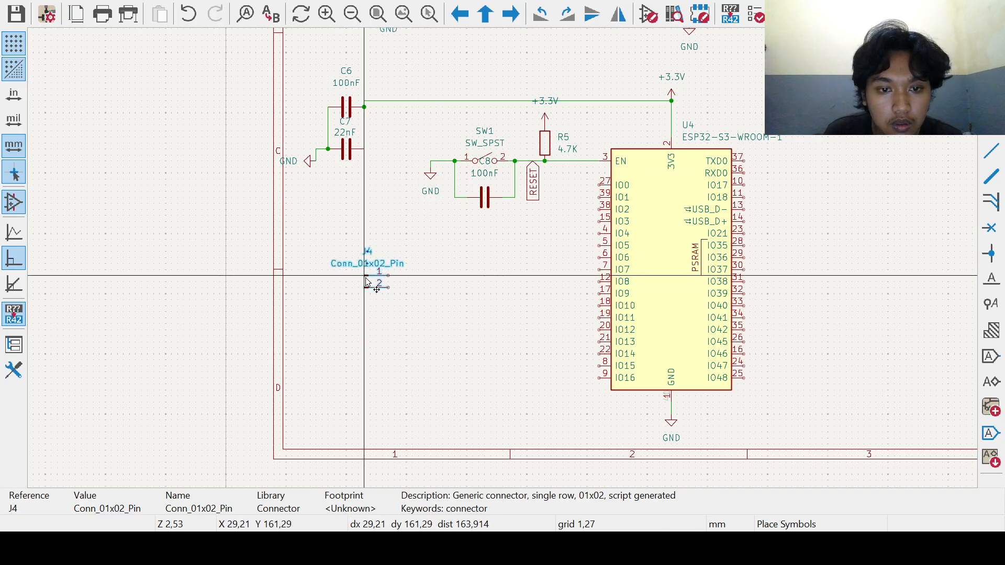
left_click(367, 282)
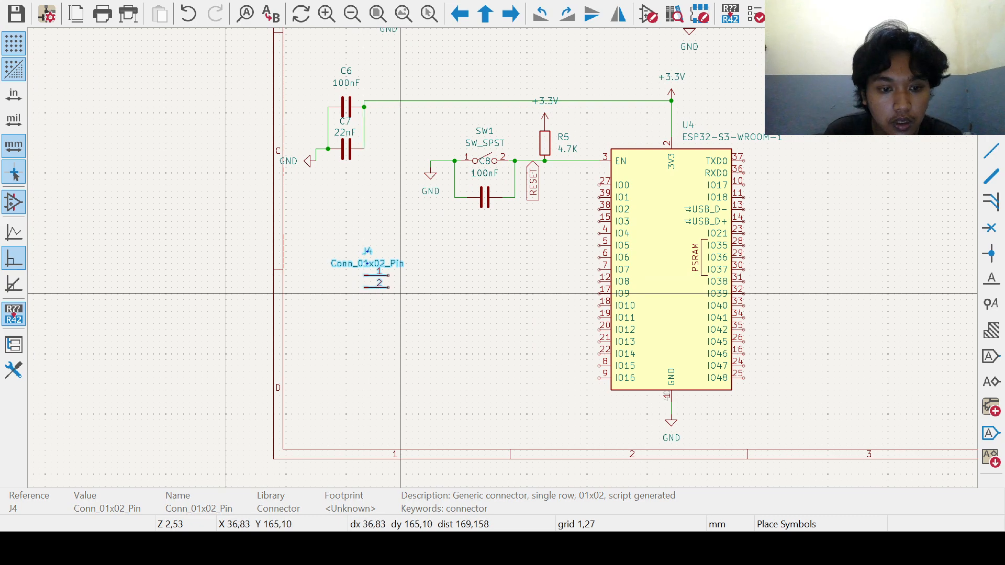
middle_click_drag(406, 283, 401, 293)
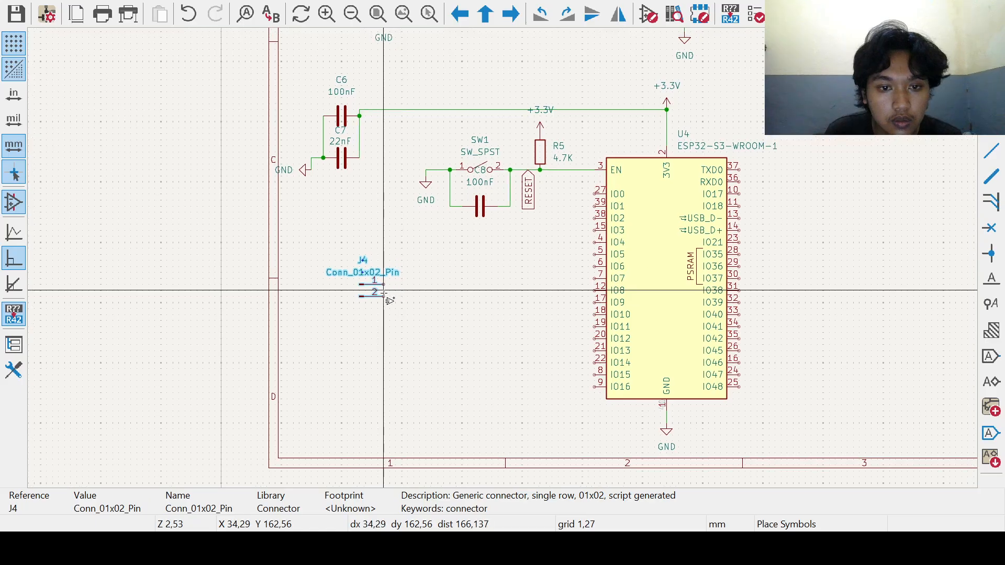
Step: Rotate the two-pin connector so its pins point downward and move it up to just below capacitor C7
key("r")
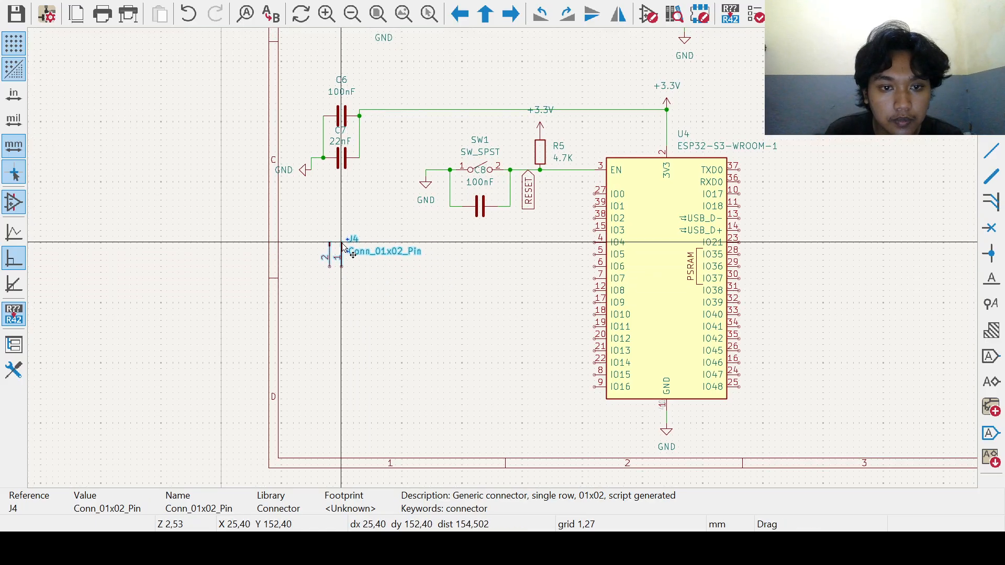
left_click(341, 249)
left_click(389, 296)
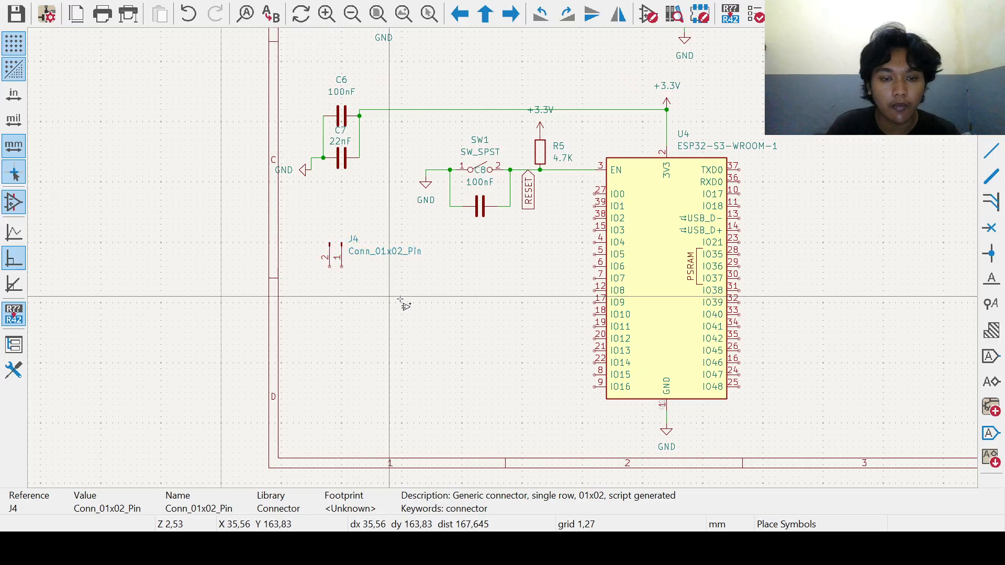
left_click(612, 40)
key("Escape")
Step: Place a vertical BOOT global label below pin 2 of connector J4 and wire it to that pin
middle_click_drag(437, 296, 463, 245)
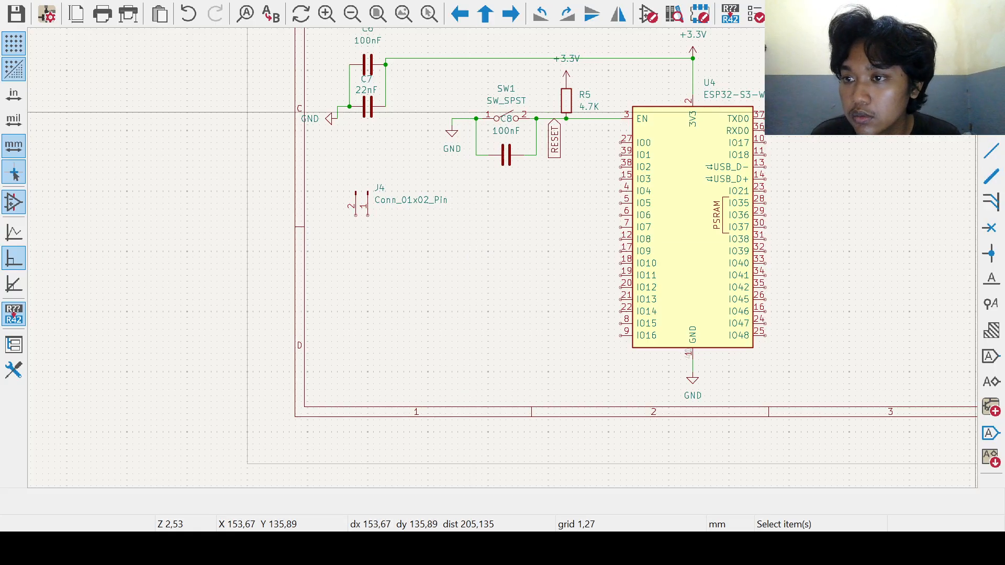
left_click(991, 356)
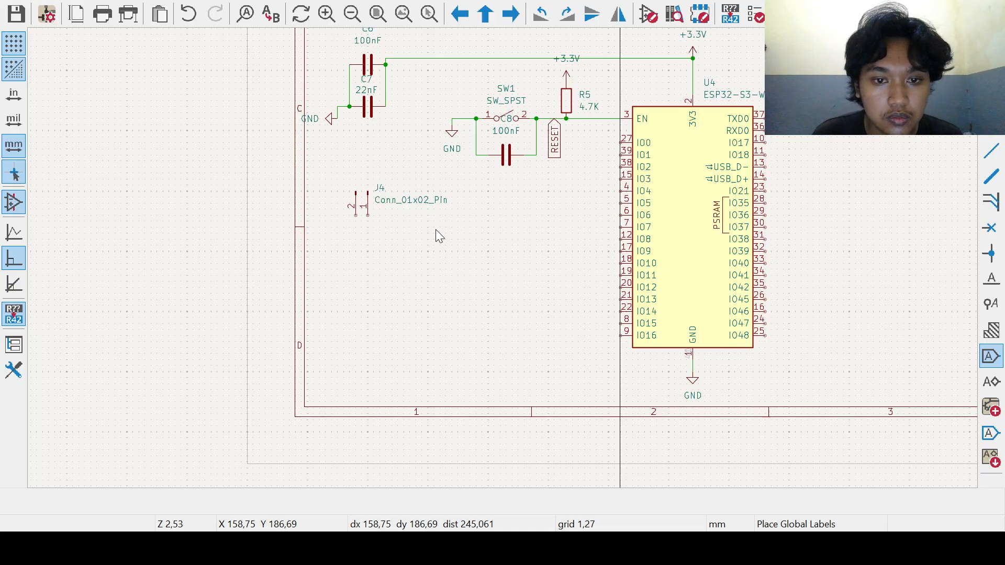
left_click(444, 300)
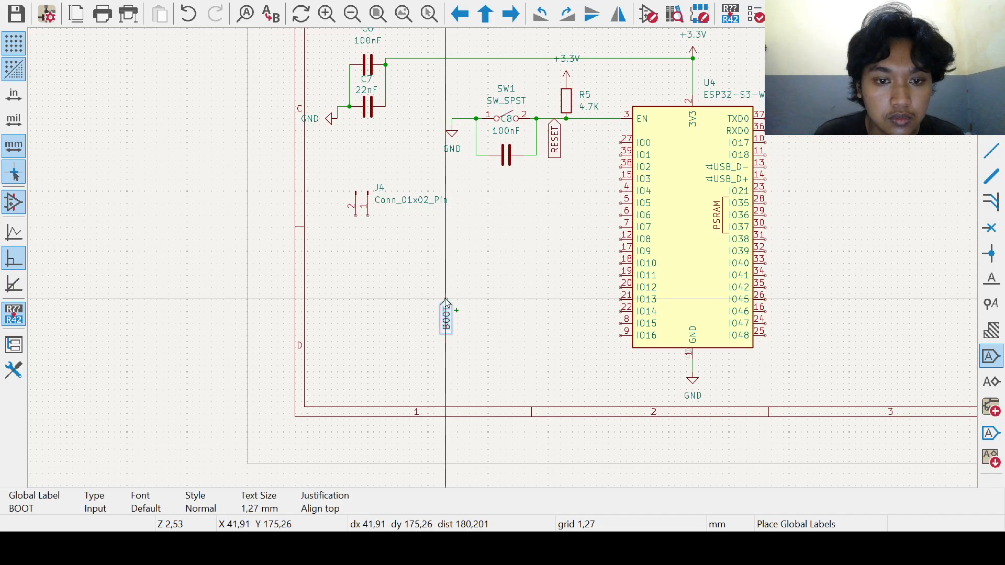
left_click(355, 243)
scroll(401, 257, "up", 3)
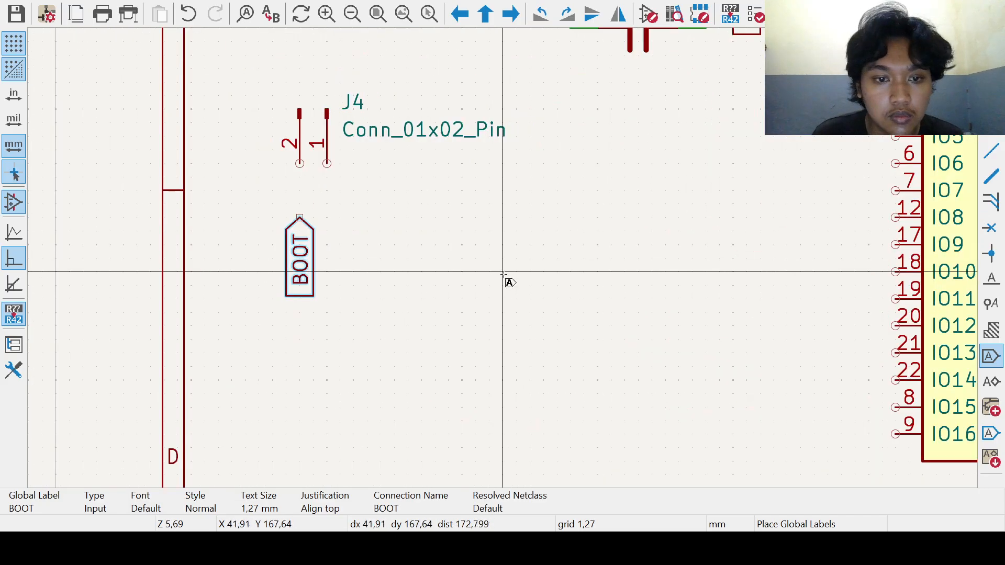
key("Escape")
key("w")
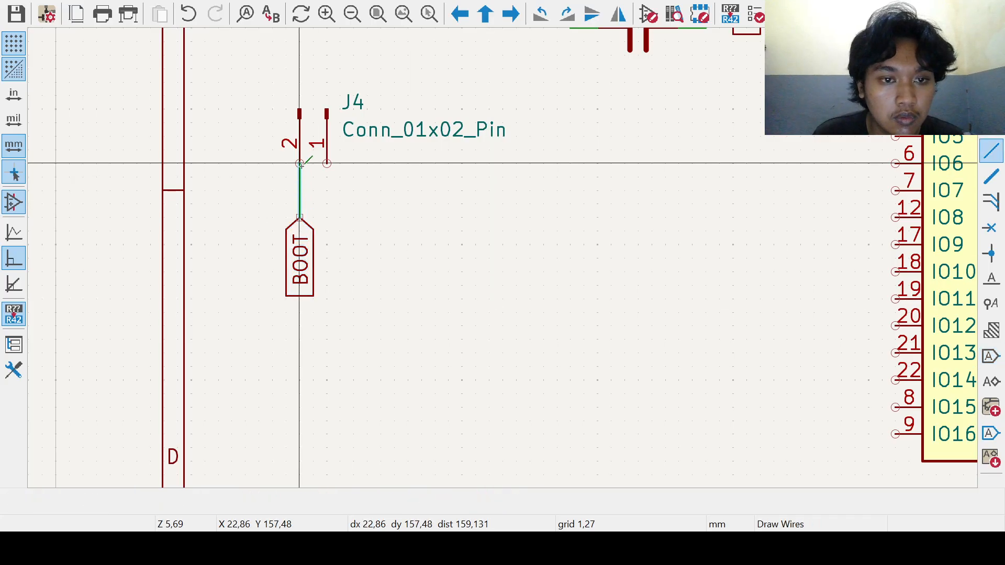
left_click(300, 164)
key("Escape")
Step: Place a GND symbol beside the BOOT label and wire it to pin 1 of connector J4
key("p")
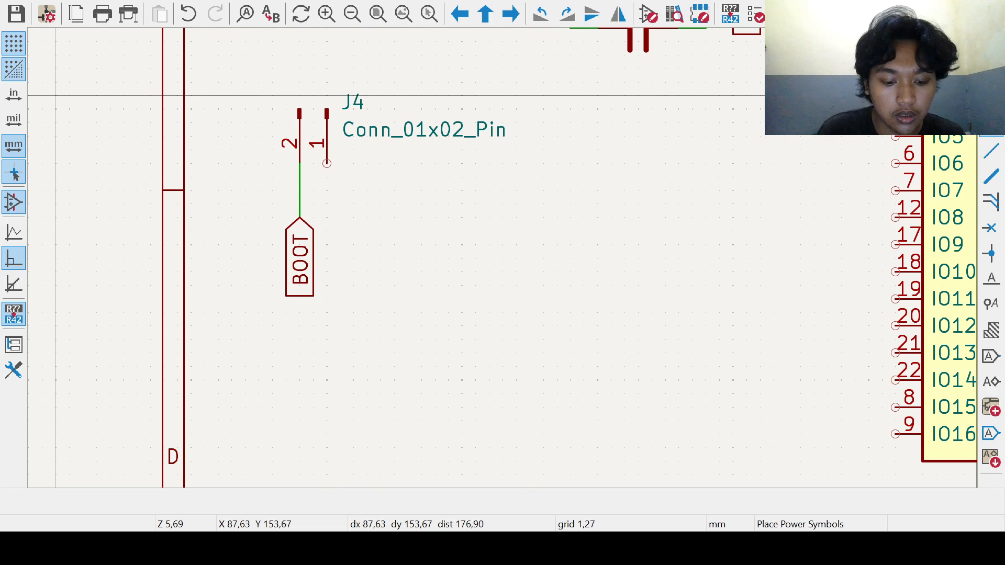
left_click(517, 461)
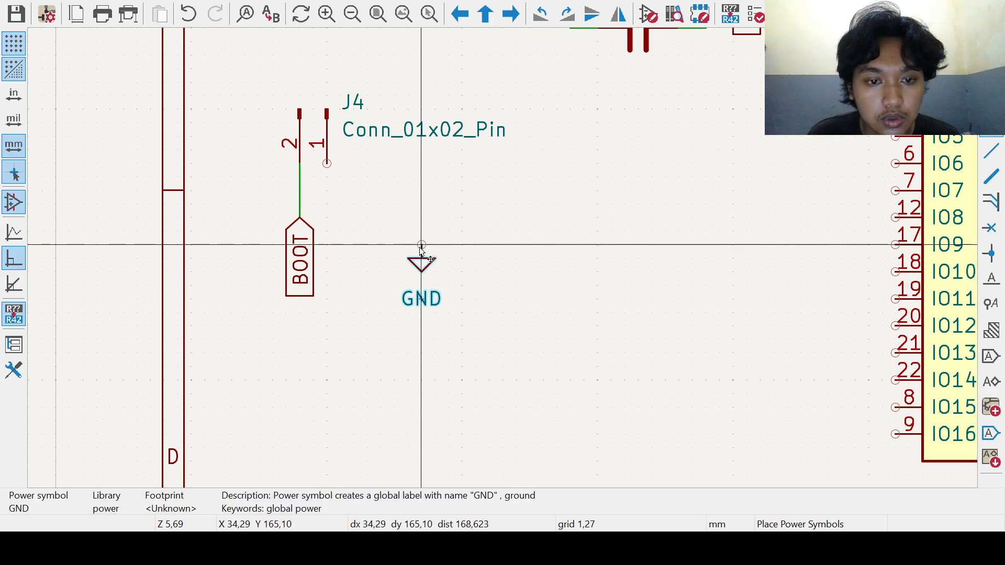
left_click(380, 232)
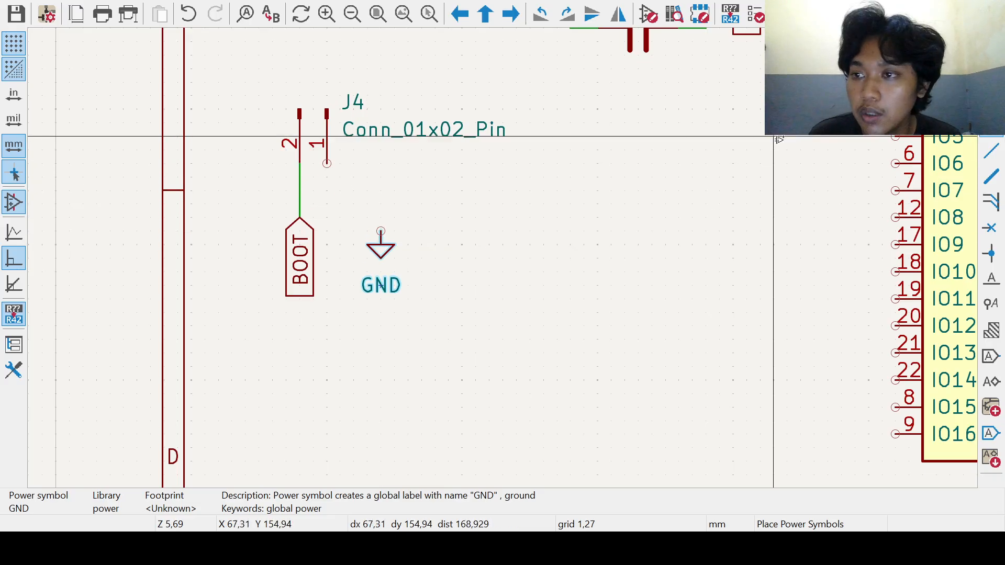
left_click(991, 151)
left_click(327, 163)
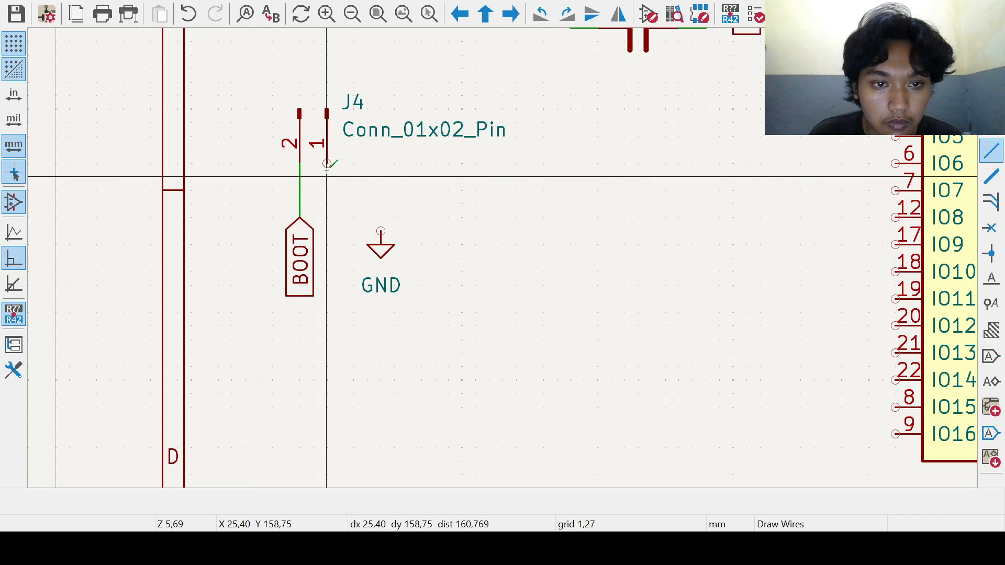
left_click(381, 231)
Step: Place a WS2812B RGB LED symbol to the right of the ESP32-S3-WROOM-1 module's lower pins
scroll(407, 231, "down", 2)
middle_click_drag(502, 258, 449, 287)
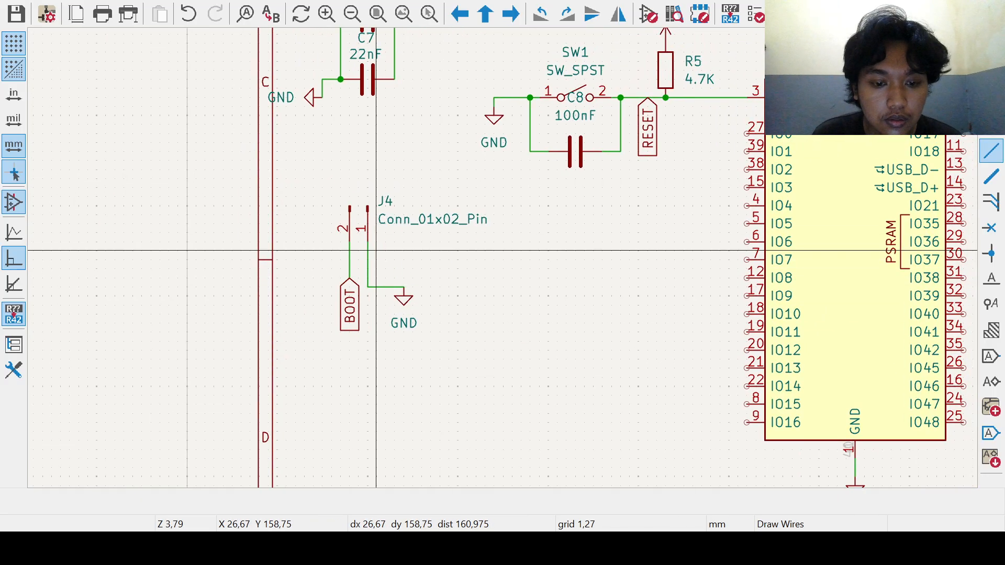
middle_click_drag(674, 413, 381, 254)
scroll(381, 255, "down", 1)
middle_click_drag(557, 192, 403, 366)
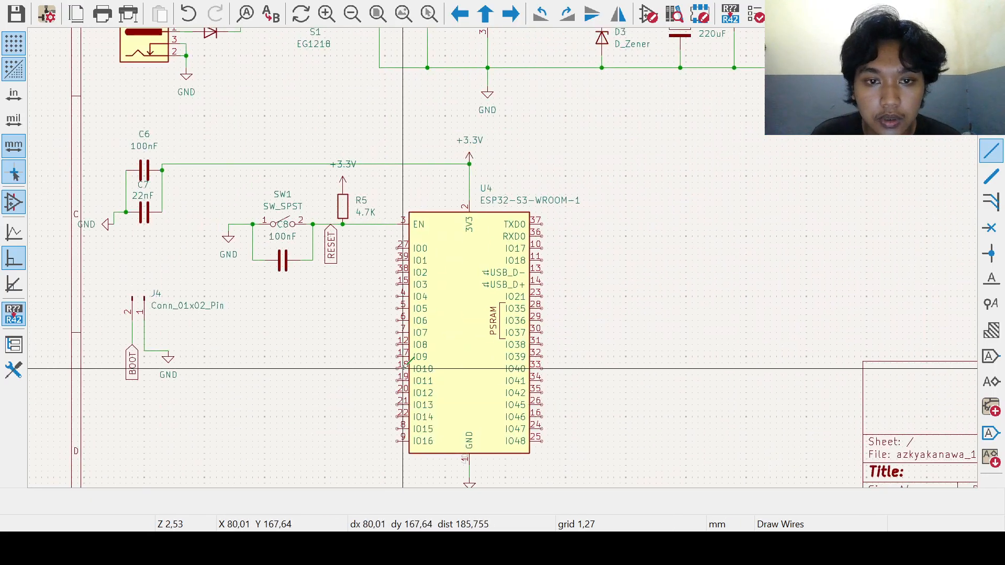
mouse_move(374, 318)
middle_mouse_down()
mouse_move(390, 328)
mouse_move(391, 302)
middle_mouse_up()
middle_click_drag(607, 290, 538, 307)
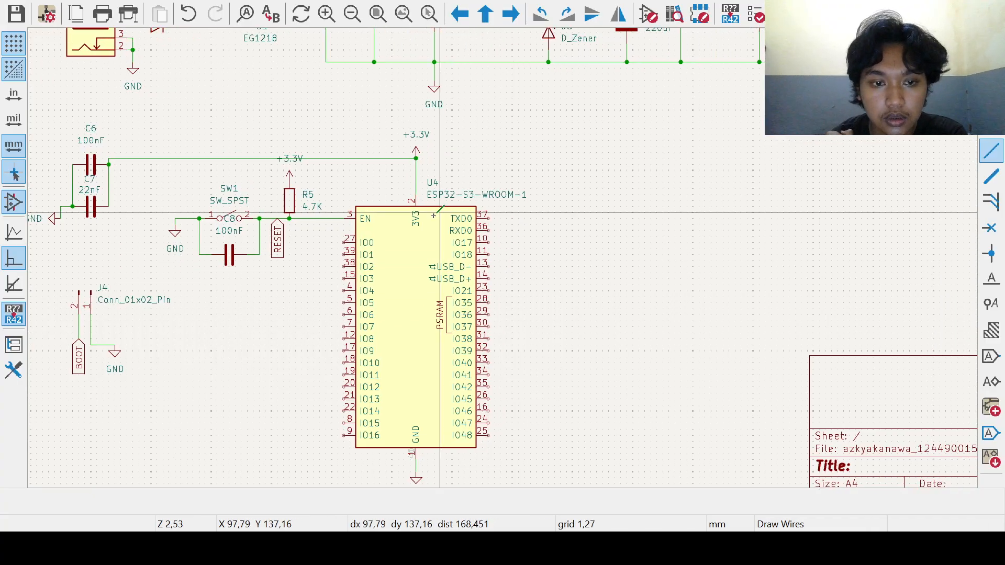
middle_click_drag(505, 314, 397, 244)
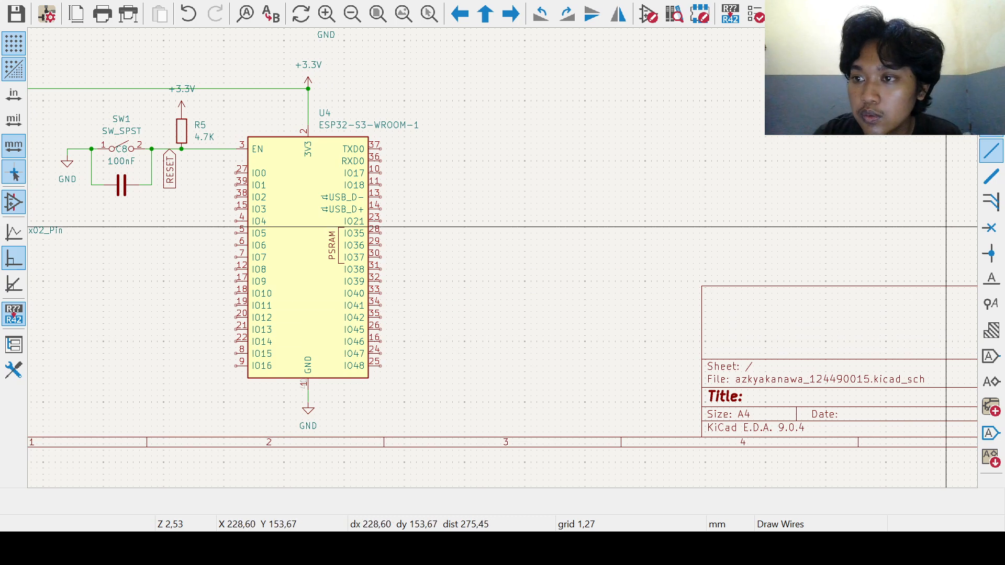
left_click(993, 100)
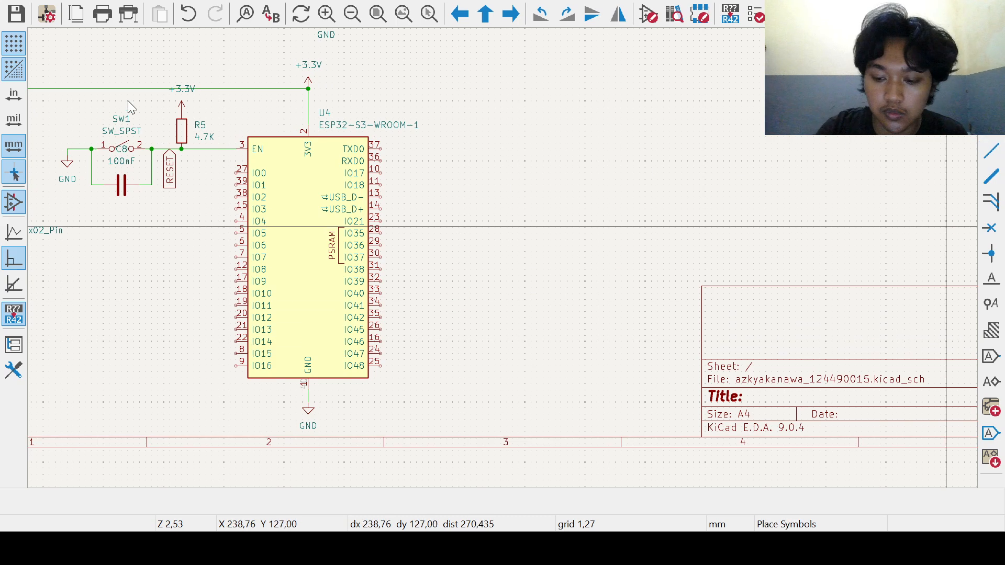
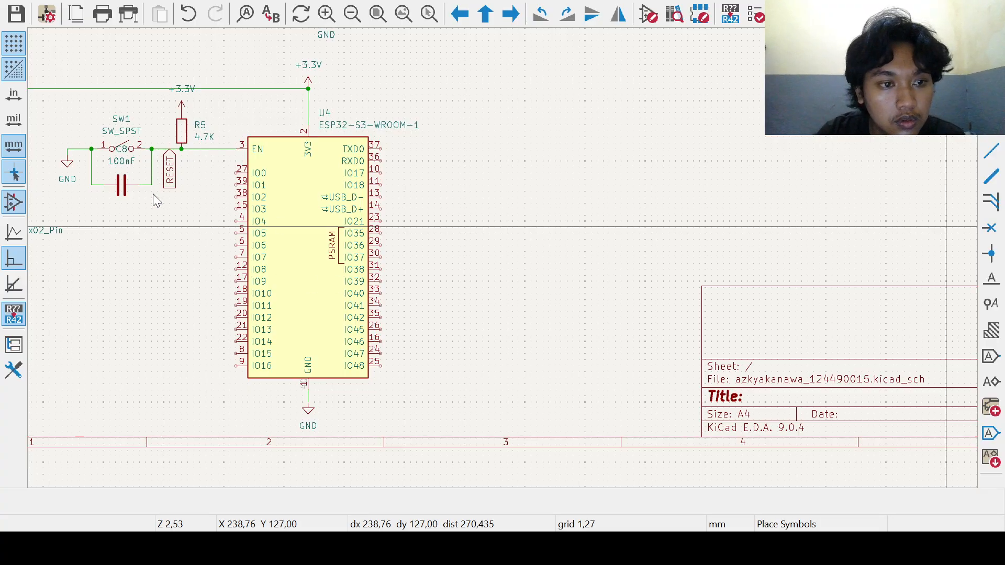
left_click(510, 452)
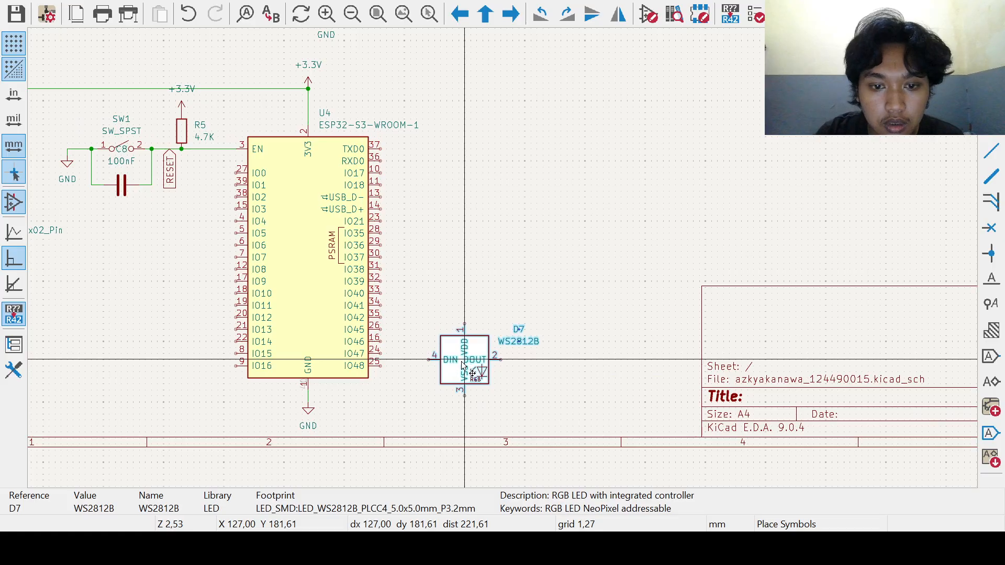
left_click(465, 366)
scroll(465, 366, "up", 2)
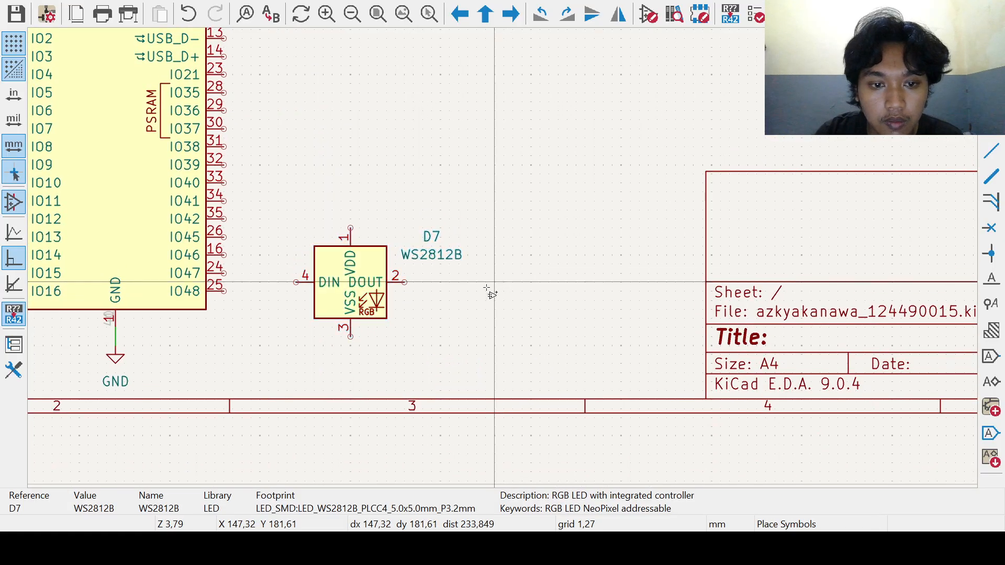
key("Escape")
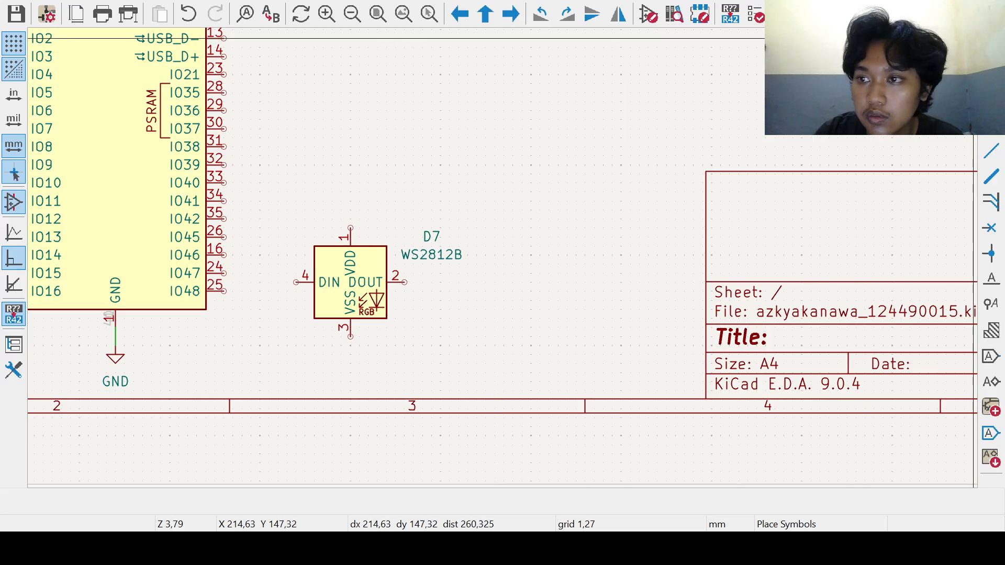
middle_click_drag(418, 220, 440, 219)
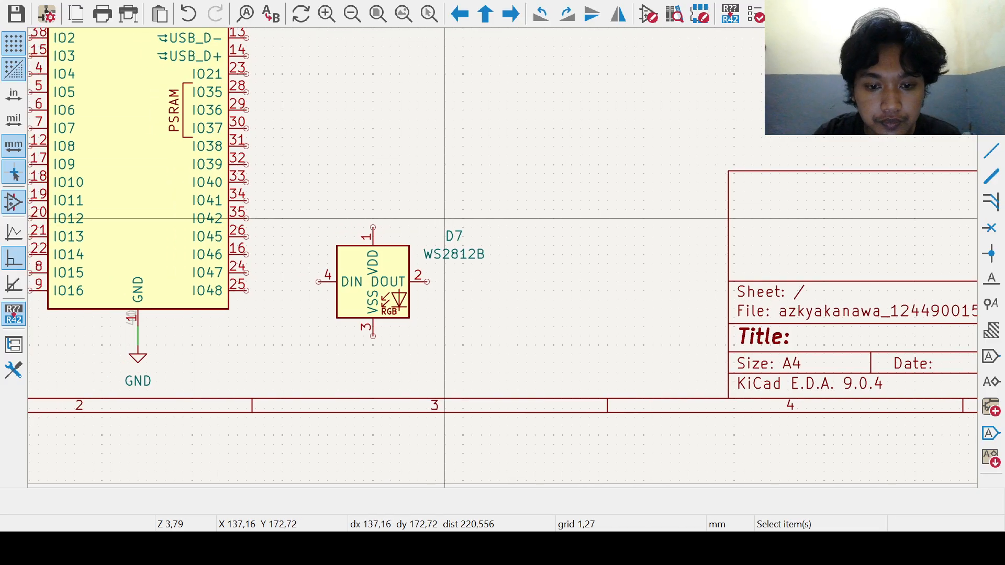
Step: Move the WS2812B LED slightly farther from the ESP32 module and down, level with the module's IO48 pin
left_click_drag(307, 220, 436, 340)
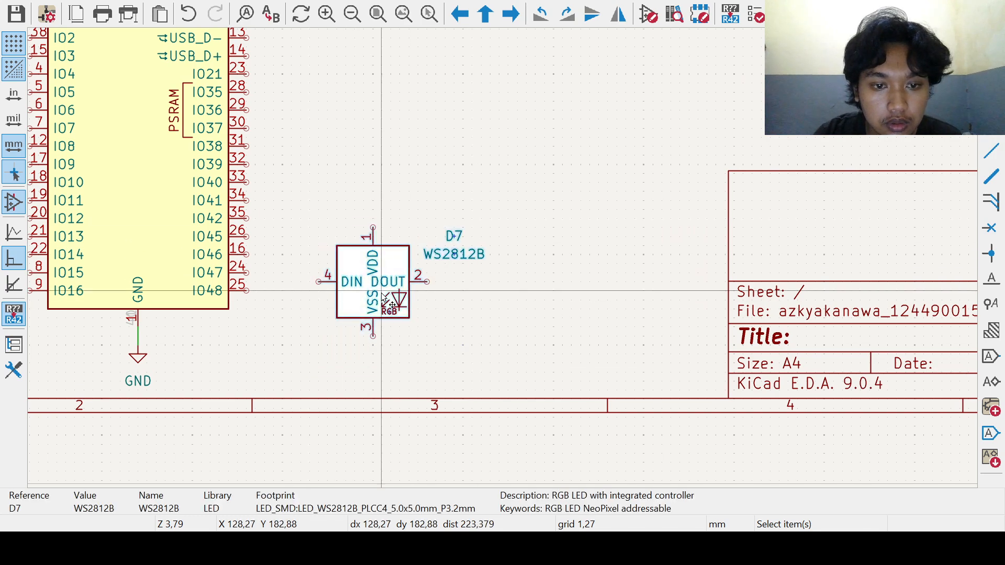
left_click_drag(386, 298, 430, 308)
left_click(498, 330)
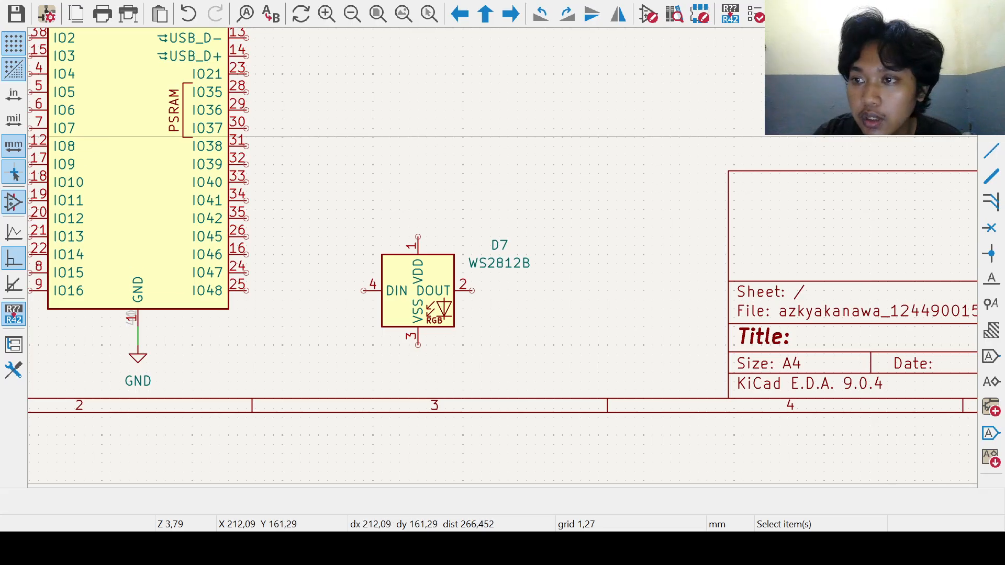
Step: Place an IO1 global label beside the WS2812B's DIN pin, rotated to face it, and wire the label to pin 4
left_click(991, 357)
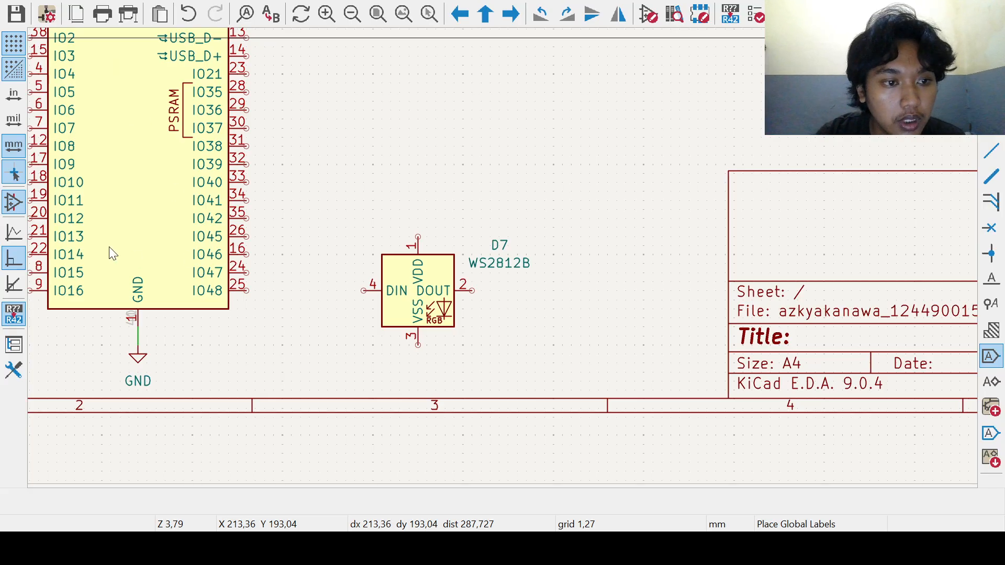
key("r")
key("r")
key("r")
left_click(345, 291)
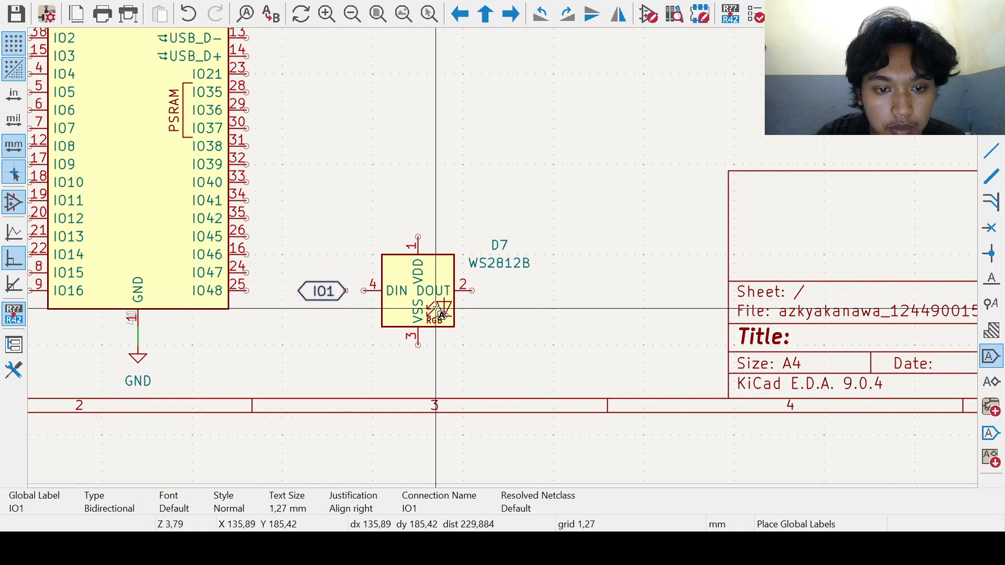
left_click(991, 151)
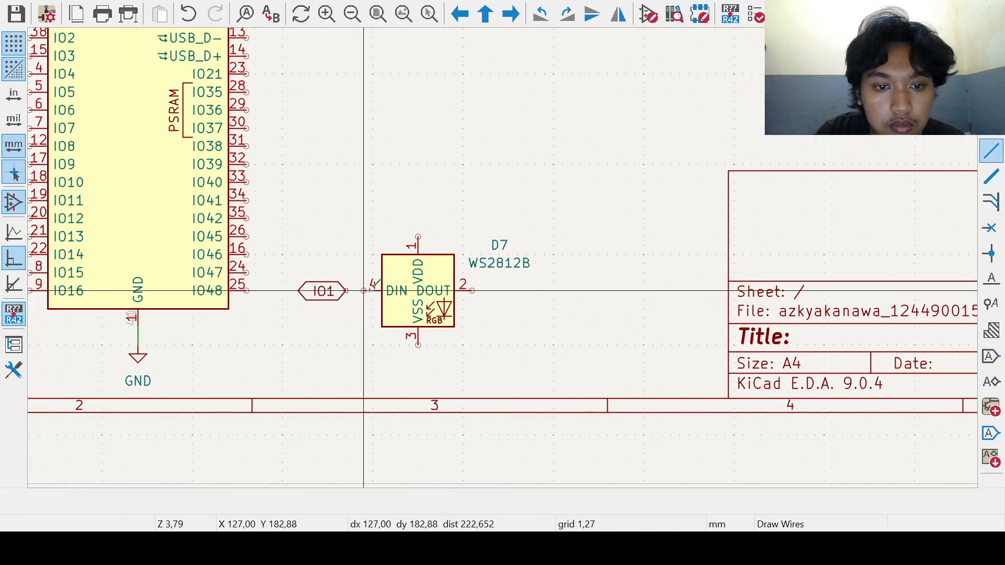
left_click(343, 292)
left_click(364, 291)
scroll(404, 310, "right", 1)
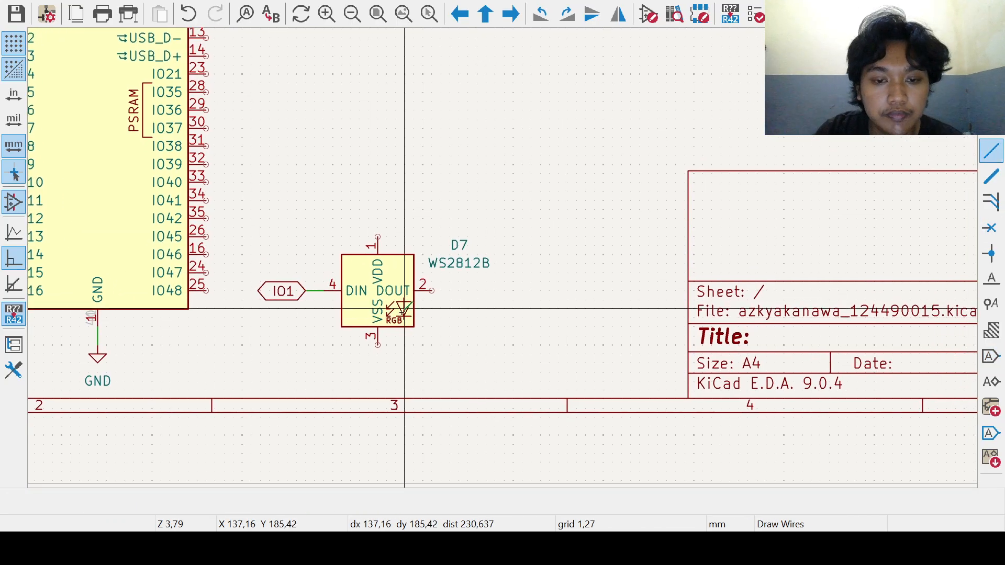
Step: Place a GND symbol below the WS2812B and wire it to VSS pin 3
middle_click_drag(464, 323, 448, 332)
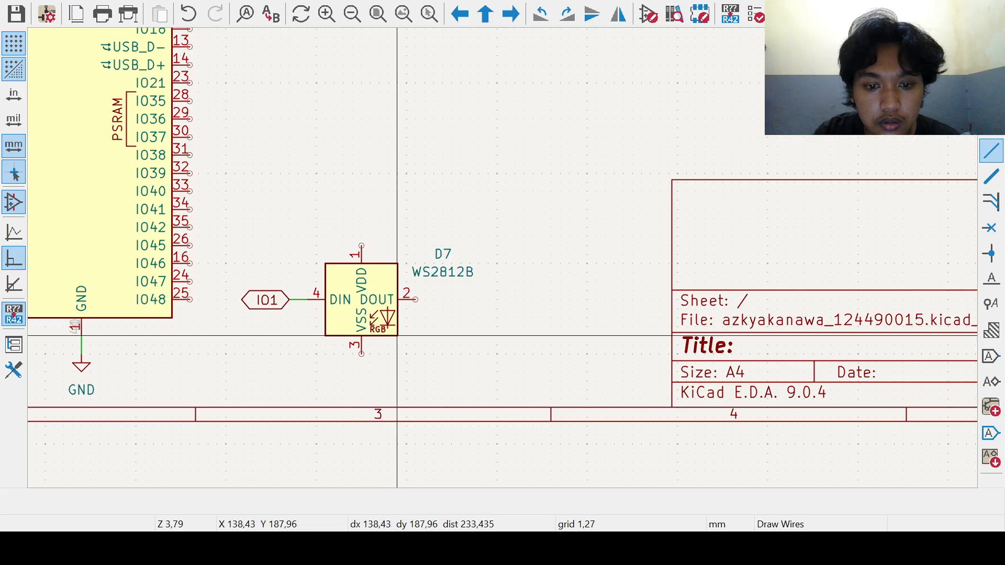
left_click(991, 125)
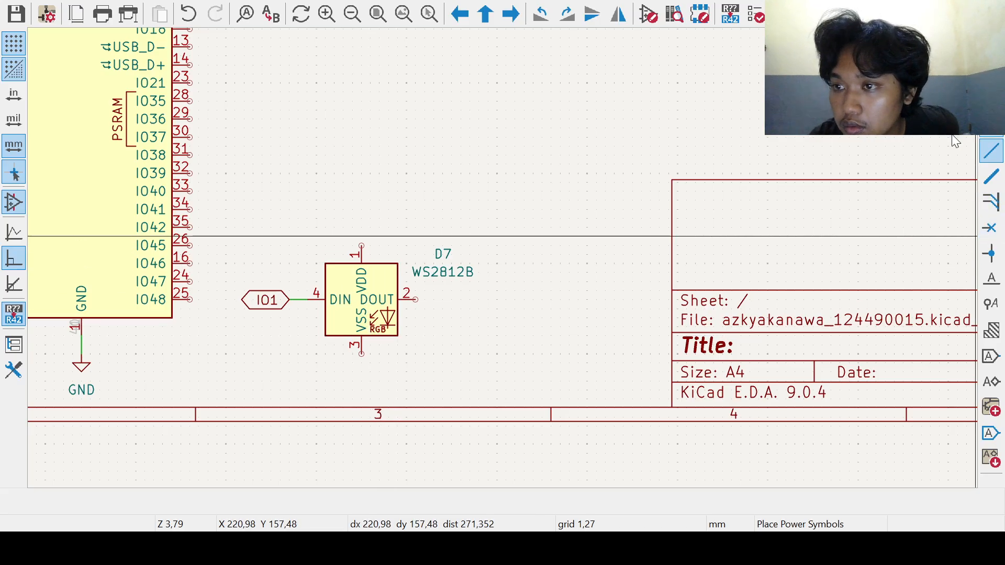
left_click(517, 460)
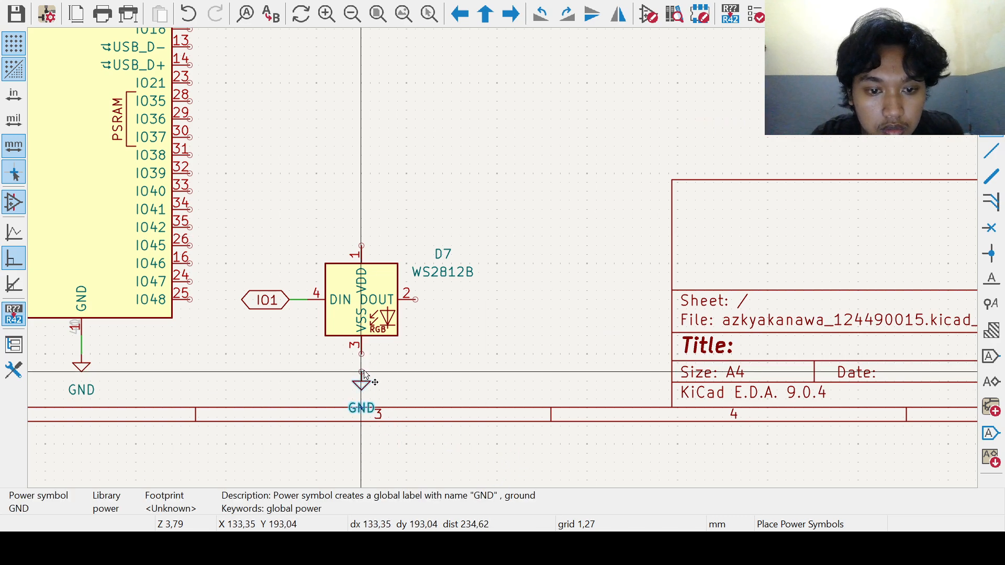
left_click(365, 375)
key("w")
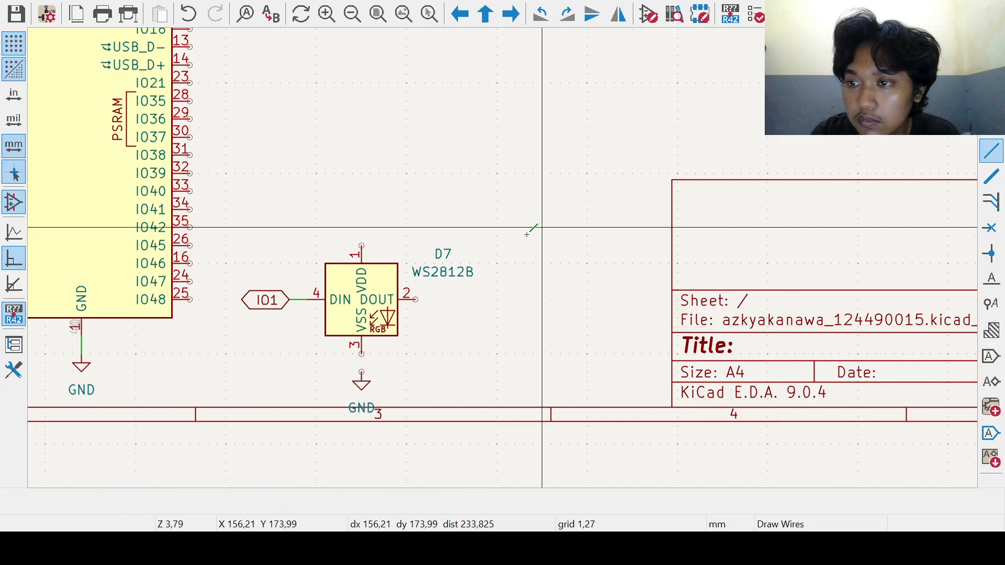
left_click(361, 373)
left_click(361, 356)
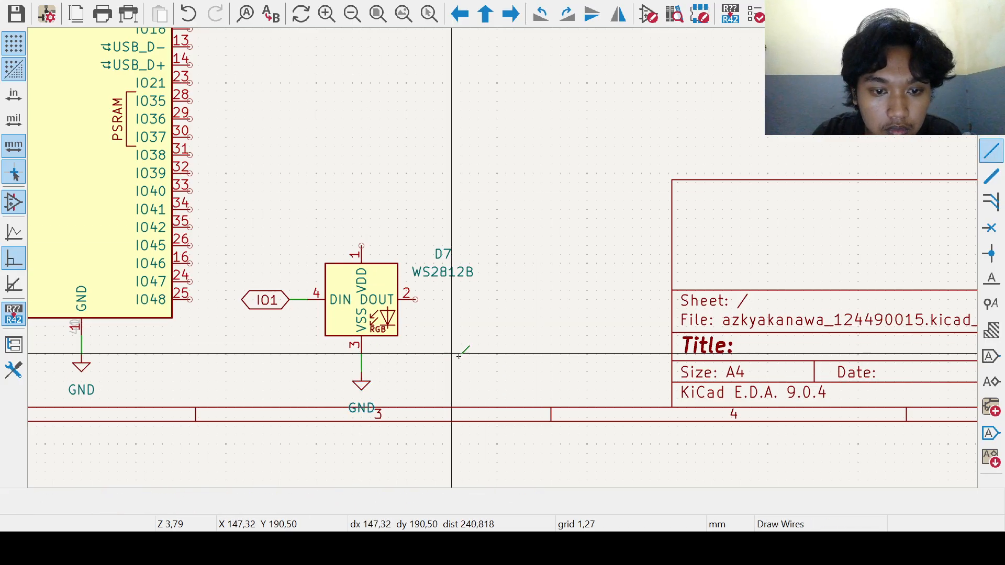
Step: Place a no-connect flag on the WS2812B's DOUT pin 2
middle_click_drag(476, 347, 437, 350)
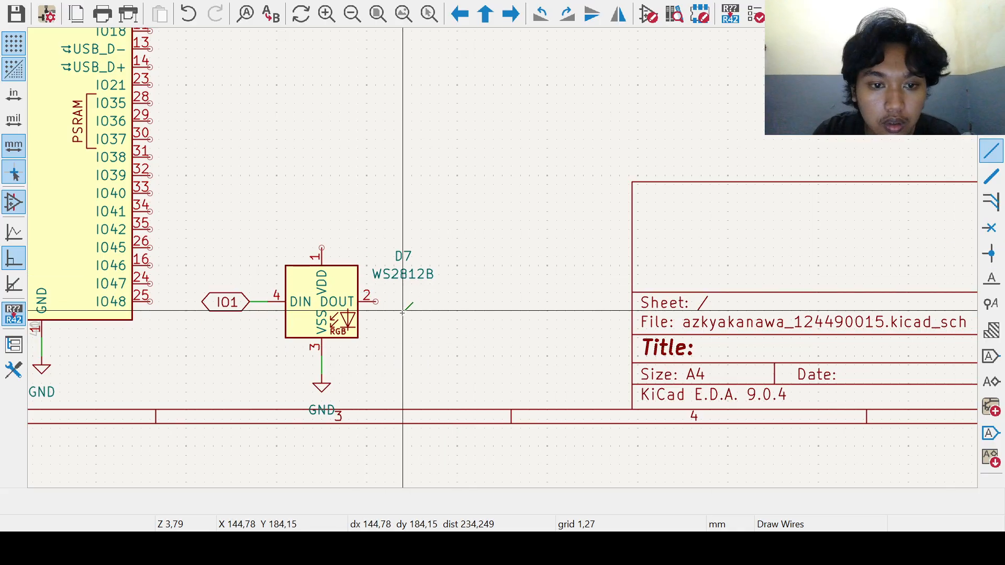
left_click(991, 228)
left_click(378, 302)
middle_click_drag(577, 302, 548, 316)
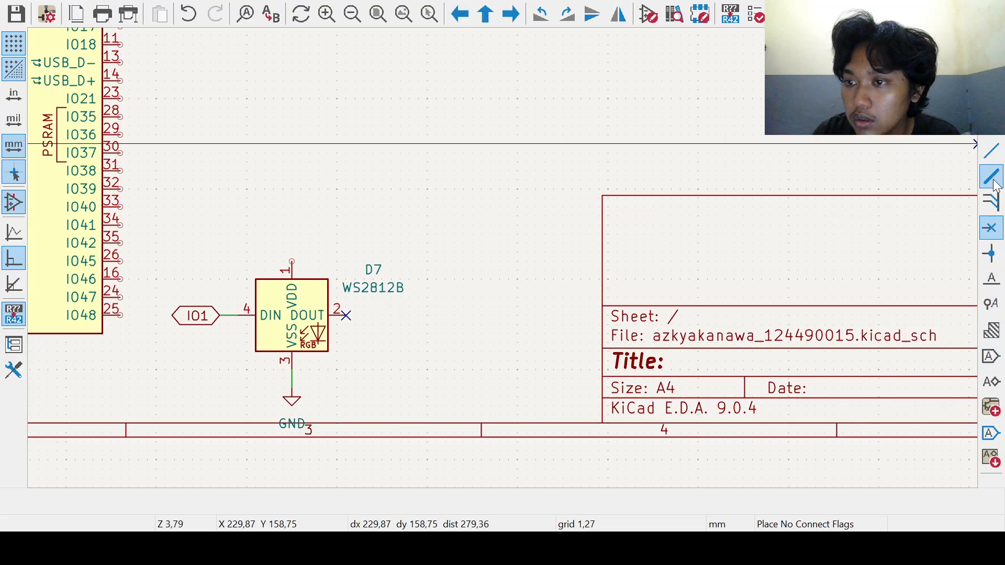
Step: Try to wire the WS2812B's VDD pin 1 around the LED to the ground wire below pin 3
left_click(992, 151)
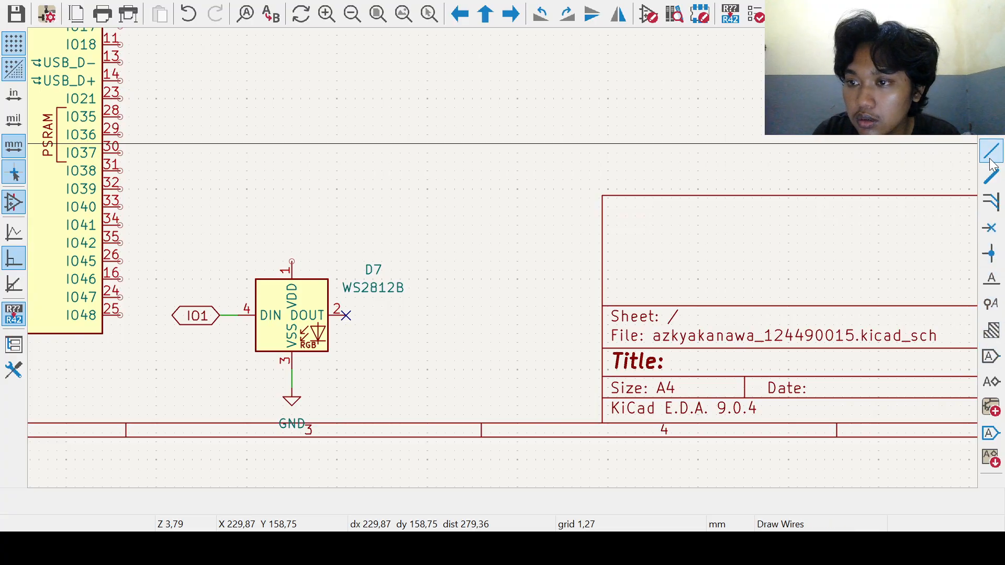
left_click(292, 260)
left_click(292, 243)
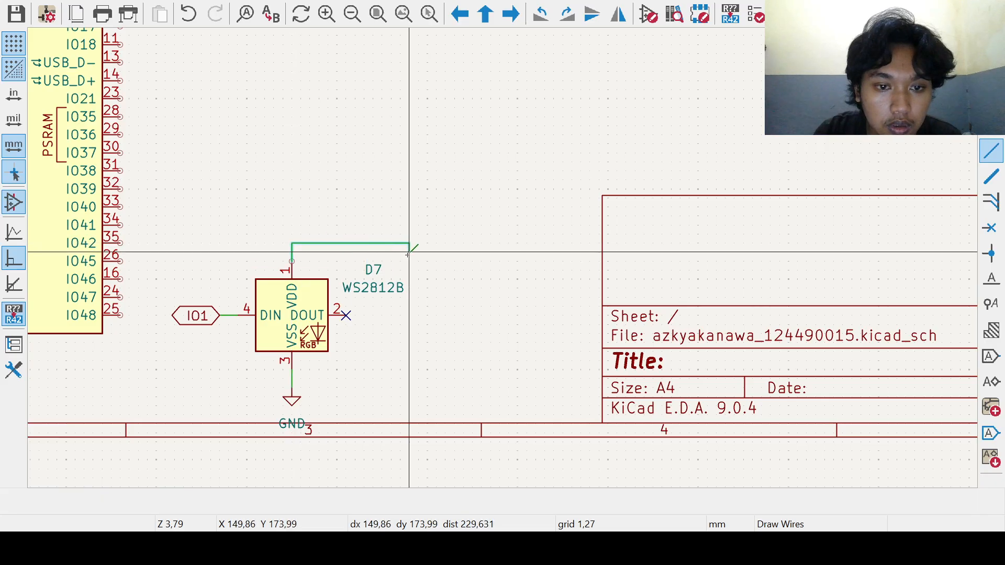
left_click(409, 378)
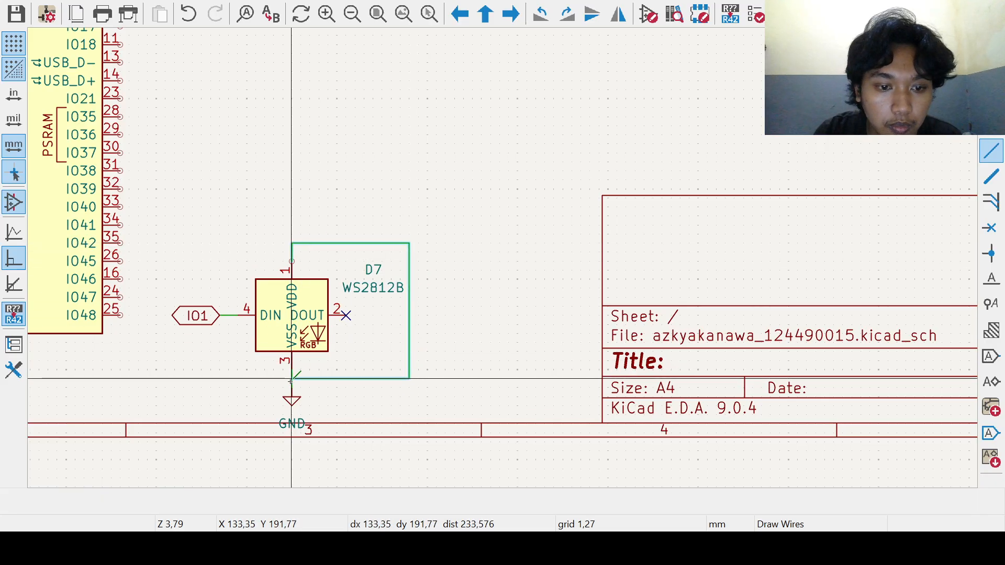
left_click(292, 378)
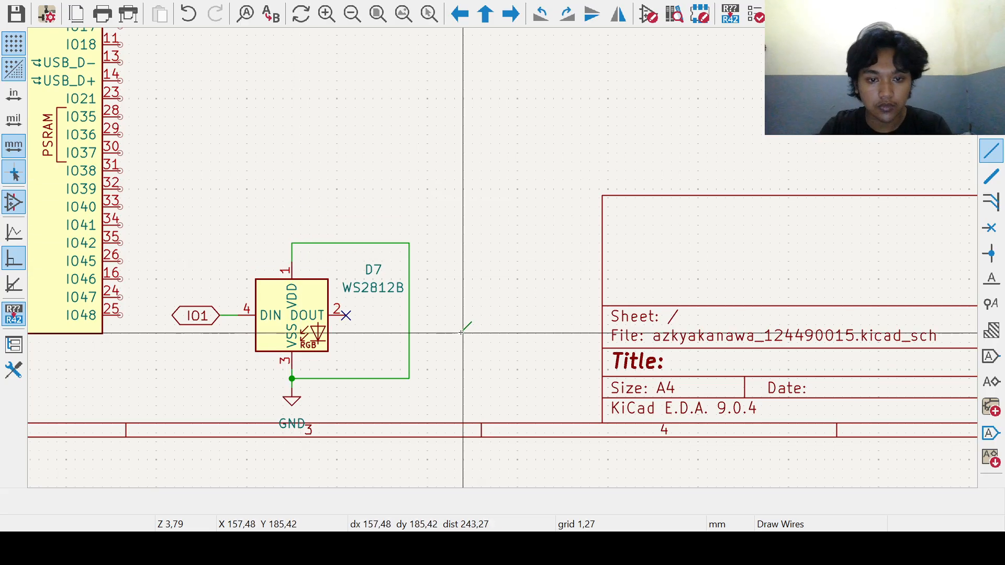
key("ctrl+z")
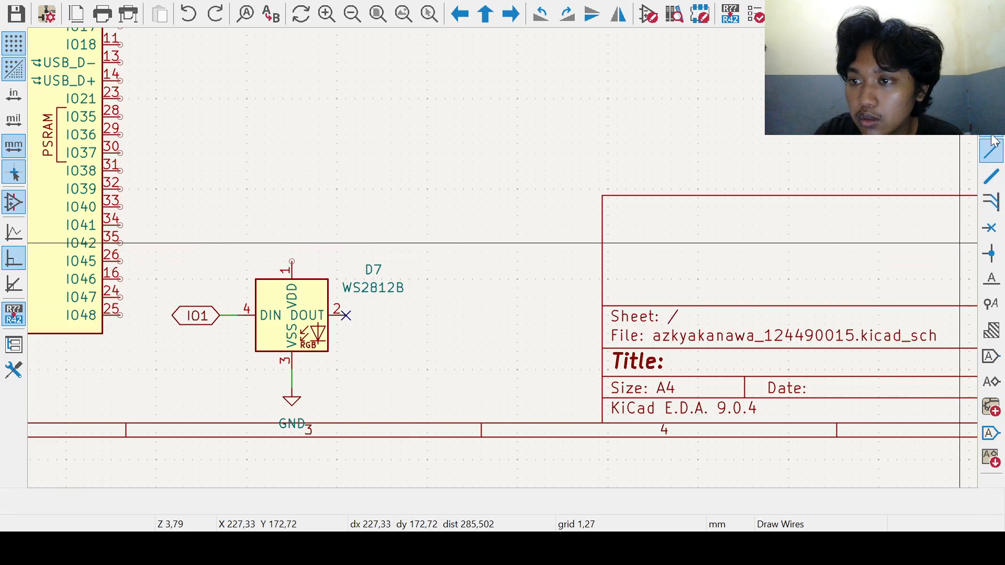
Step: Place an unpolarized capacitor (C) upright to the right of the WS2812B LED
key("p")
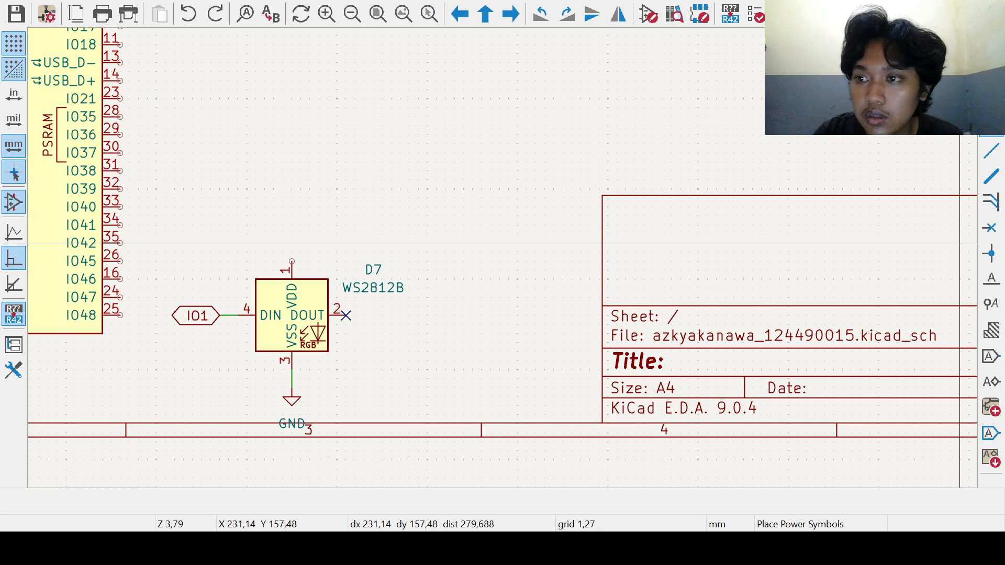
key("a")
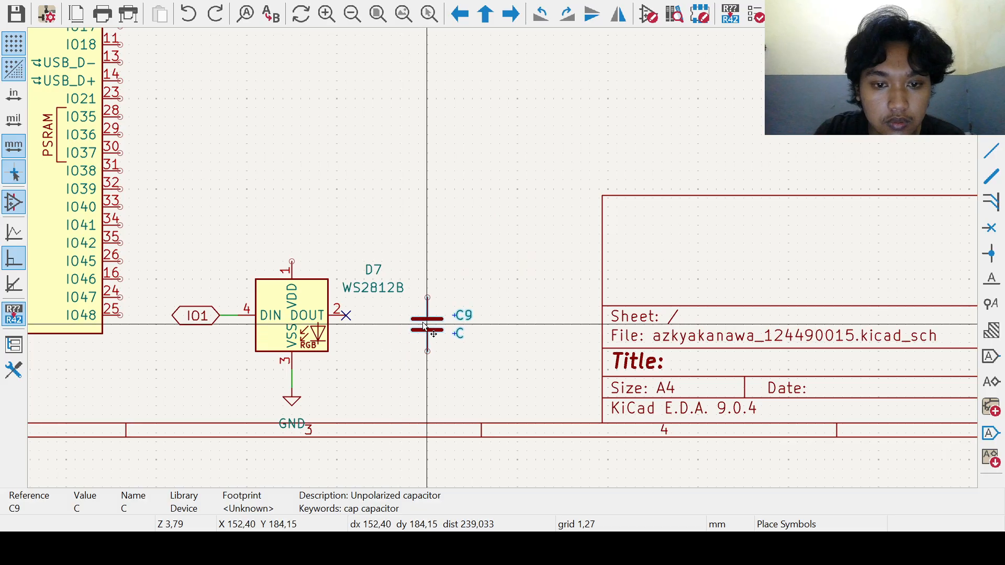
left_click(427, 325)
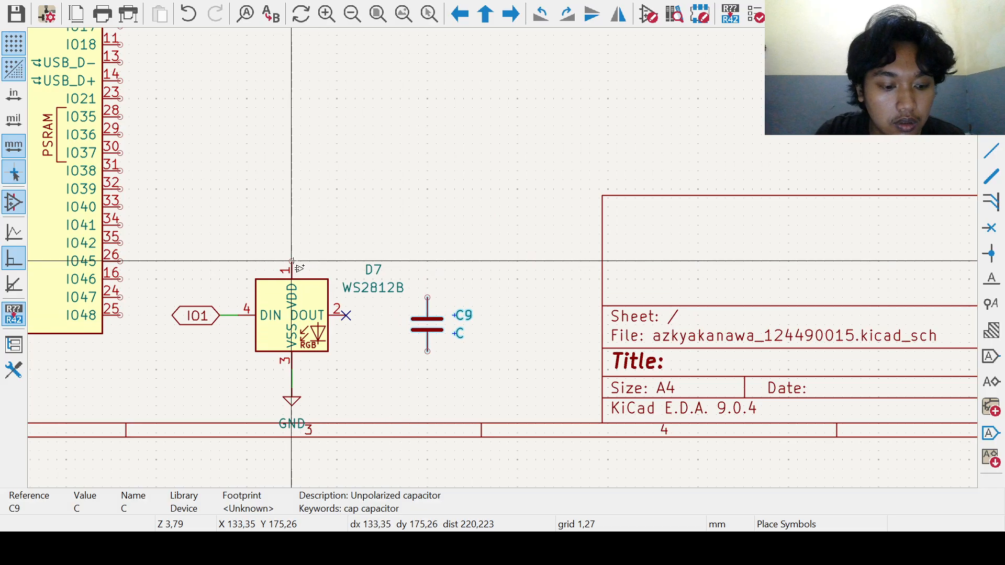
key("Escape")
Step: Wire the WS2812B's VDD pin 1 to the upper pin of capacitor C9
key("w")
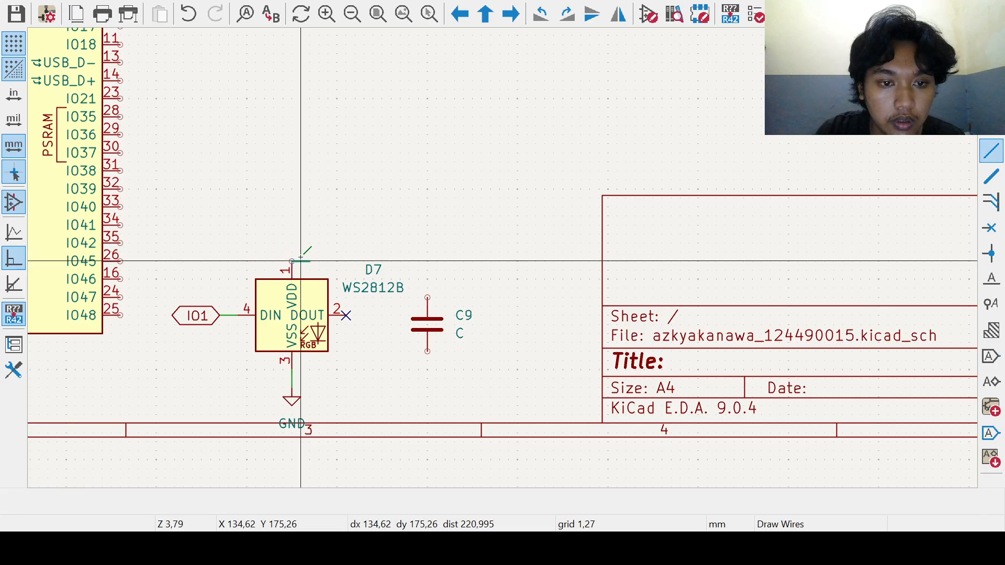
key("Escape")
key("w")
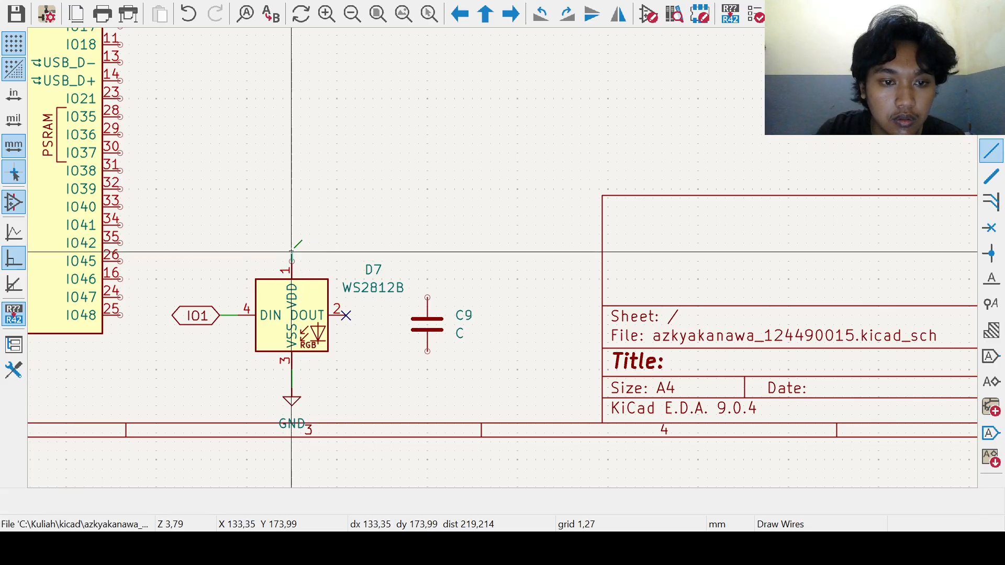
left_click(427, 297)
key("Escape")
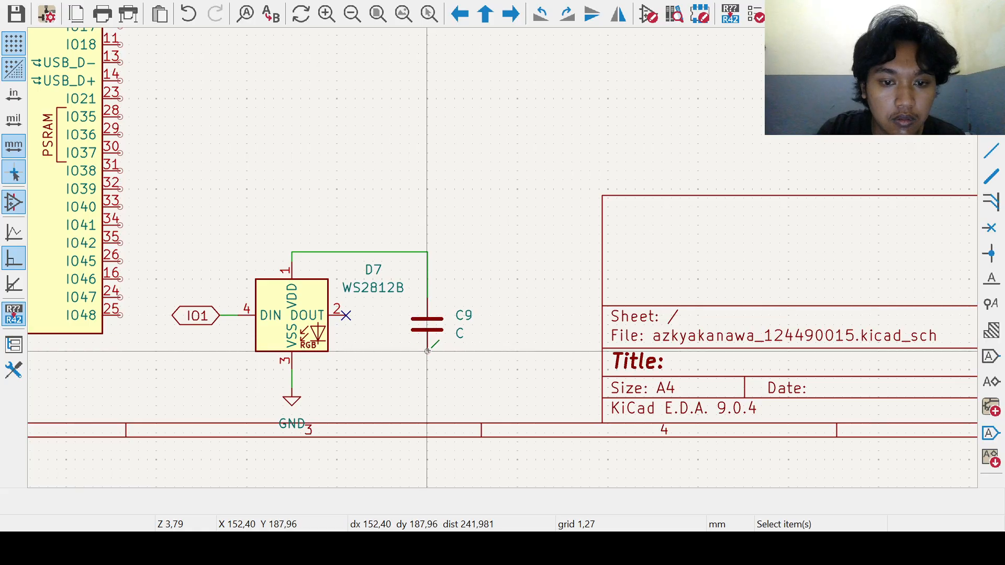
Step: Wire the lower pin of capacitor C9 to the ground wire below the WS2812B's VSS pin
key("w")
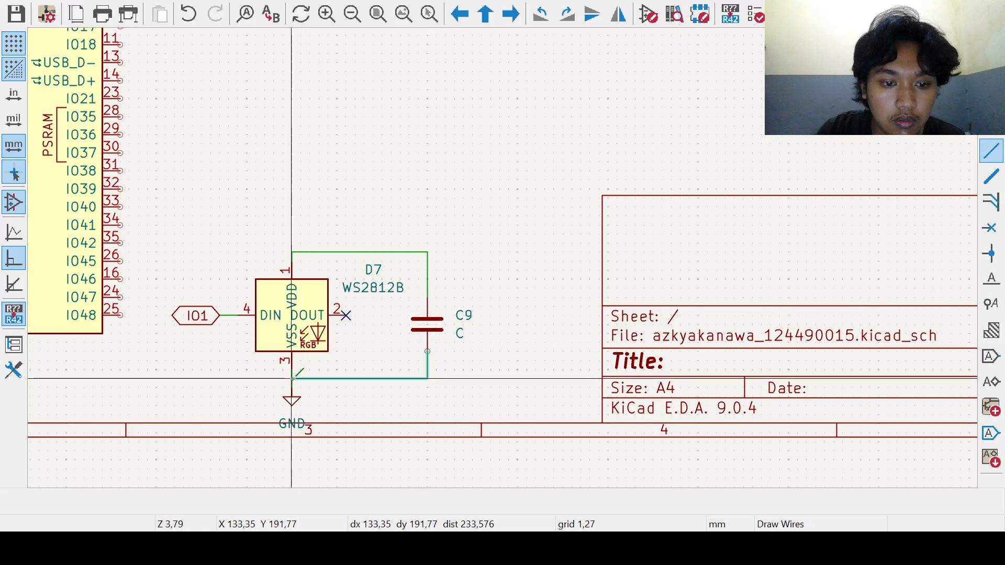
left_click(292, 378)
key("Escape")
Step: Place a resistor (R) upright directly above the WS2812B's VDD pin
middle_click_drag(409, 361, 352, 377)
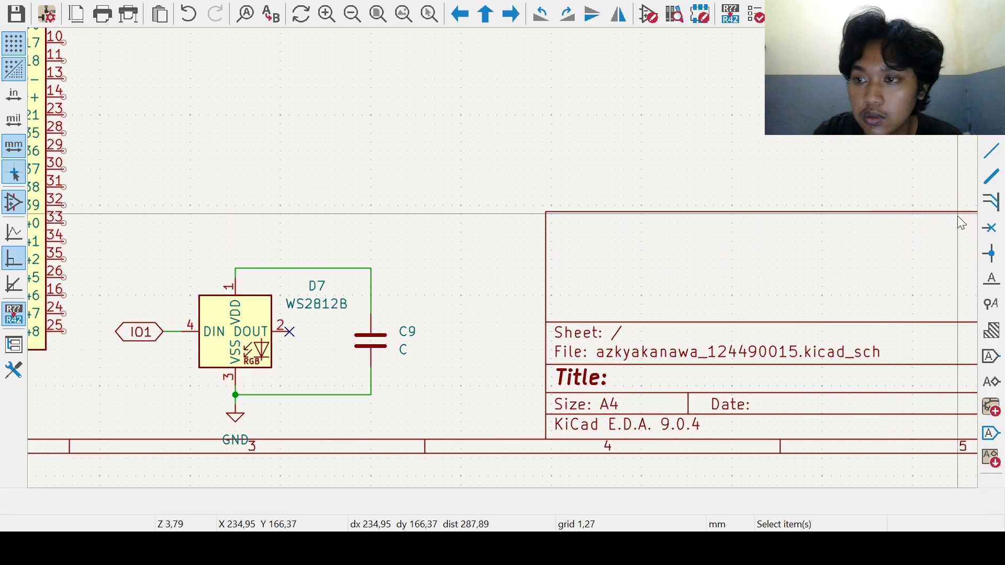
left_click(991, 125)
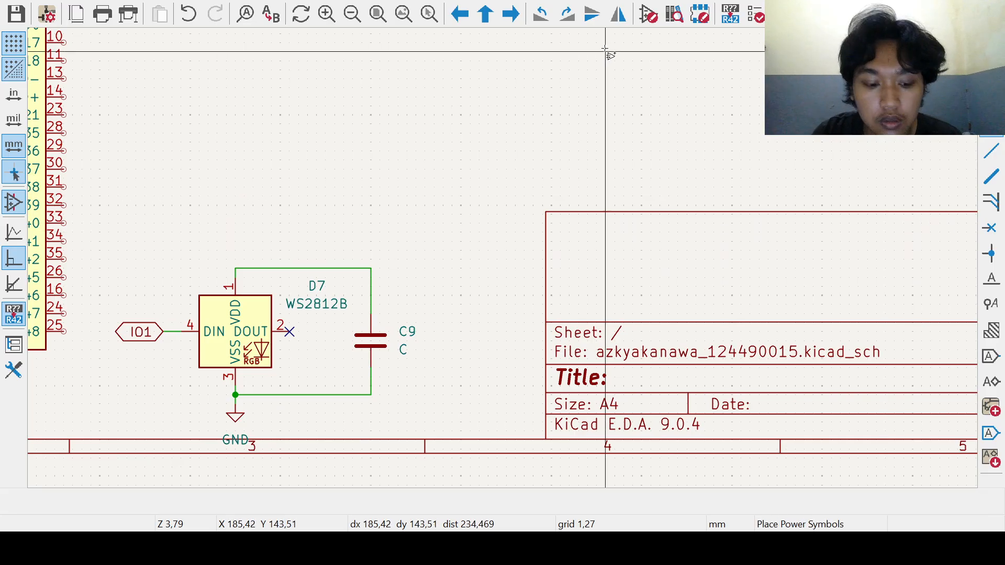
key("a")
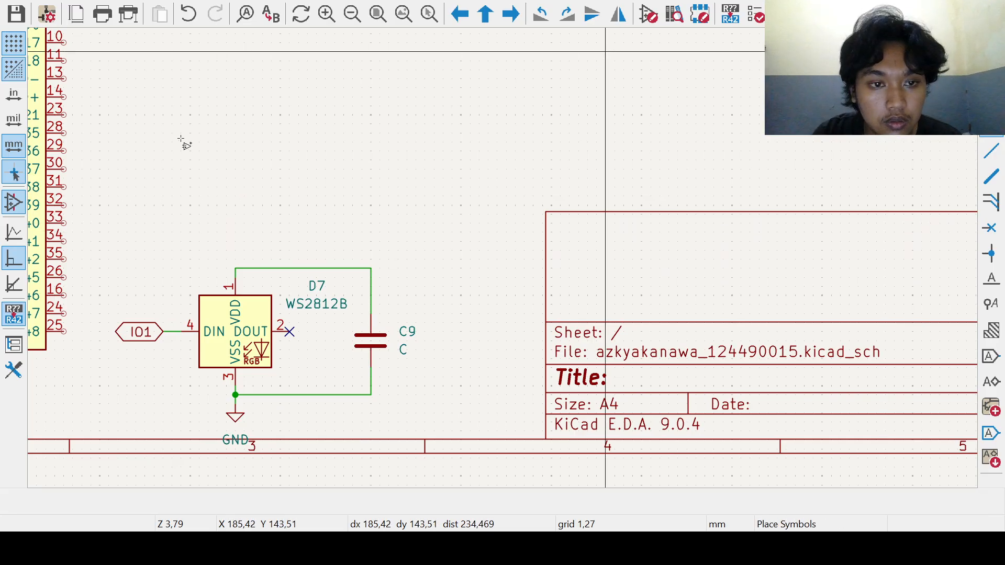
left_click(185, 227)
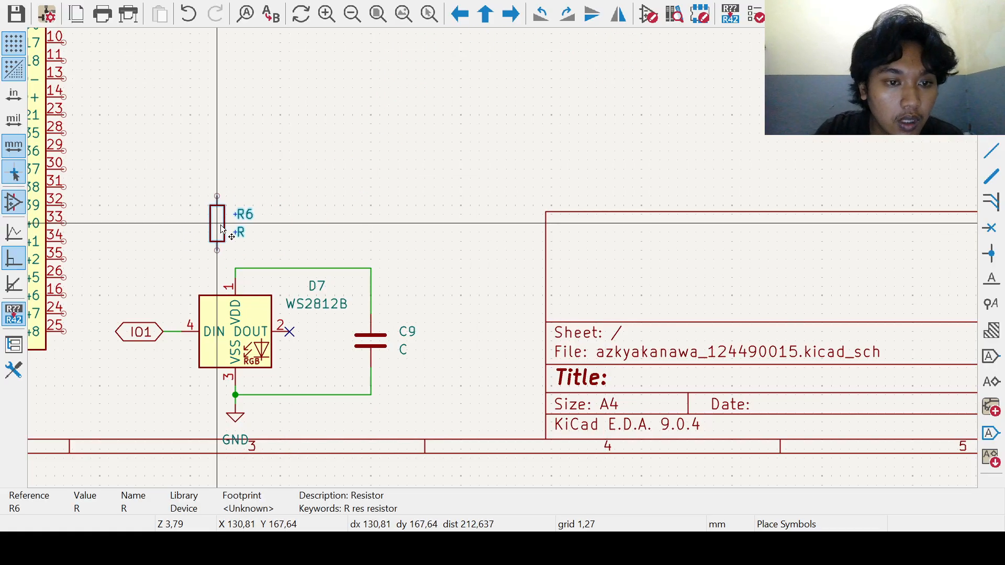
left_click(236, 224)
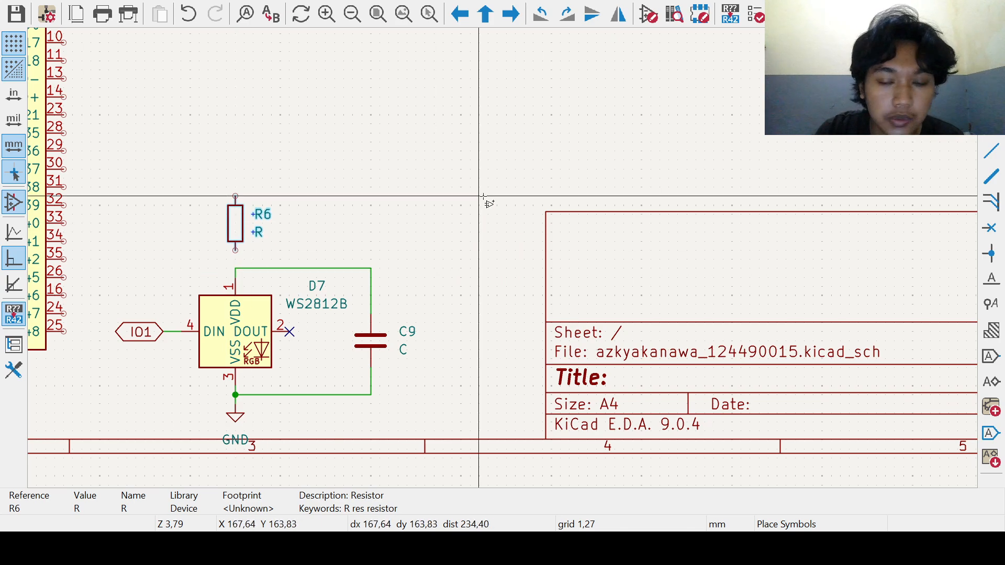
Step: Wire the lower pin of resistor R6 to the VDD wire between the WS2812B and capacitor C9
left_click(991, 151)
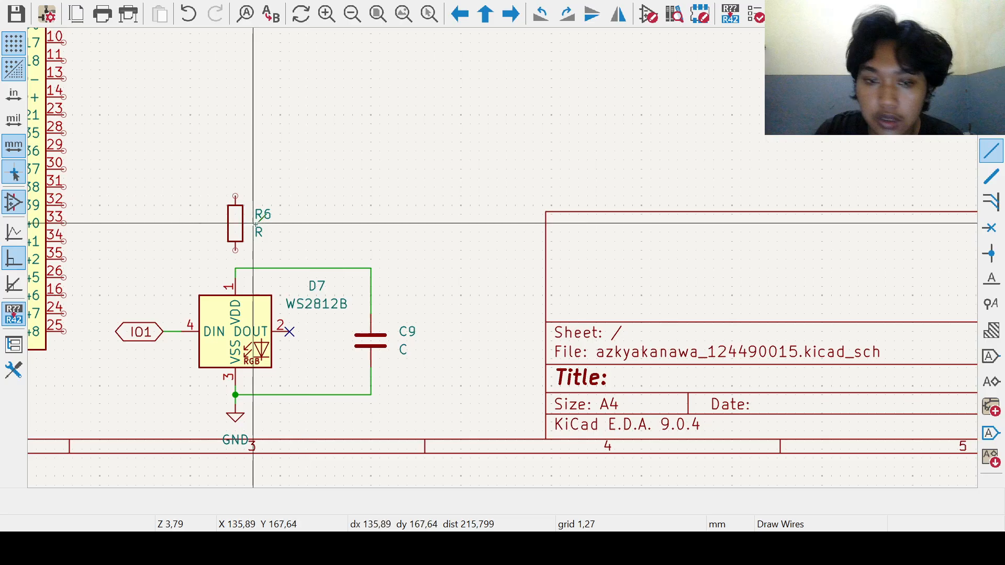
left_click(235, 250)
left_click(235, 268)
Step: Place a +3.3V power symbol directly above the upper pin of resistor R6
middle_click_drag(289, 223, 294, 274)
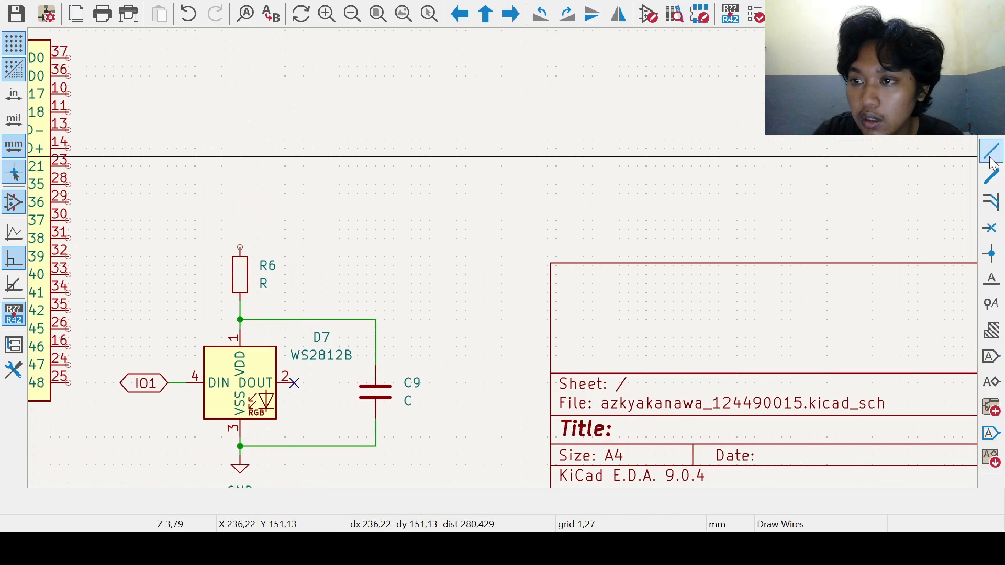
key("p")
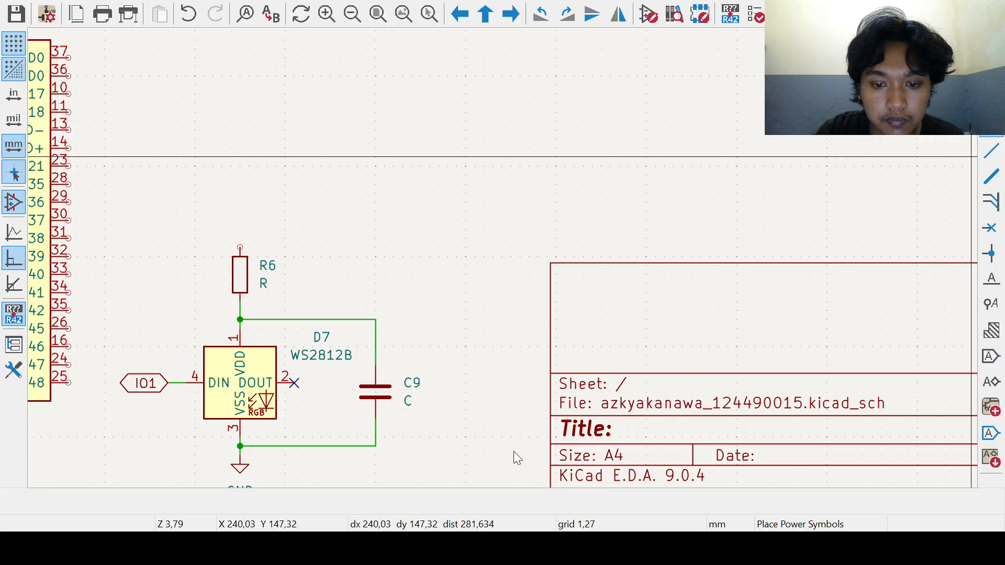
left_click(241, 229)
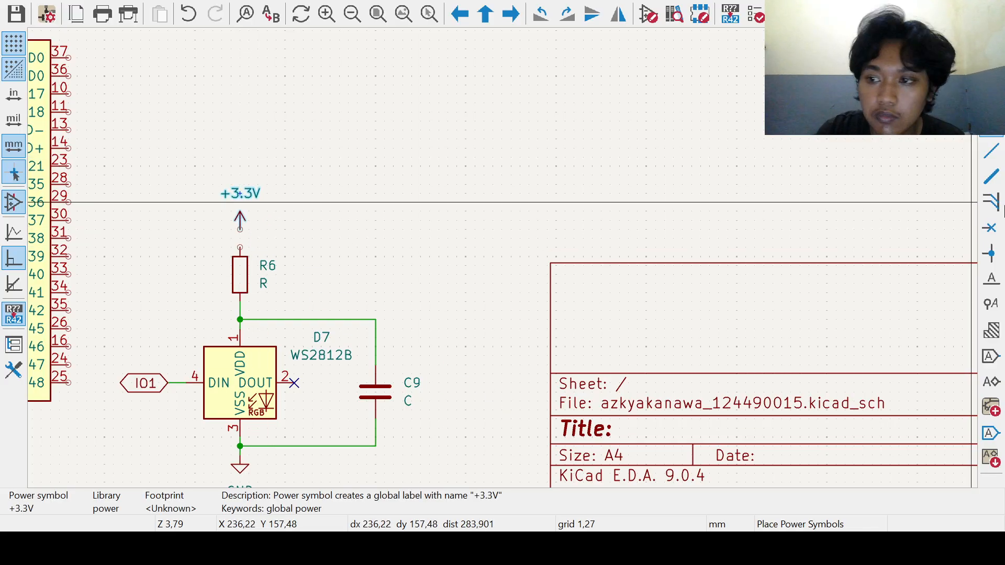
Step: Wire the upper pin of resistor R6 to the +3.3V power symbol above it
left_click(991, 150)
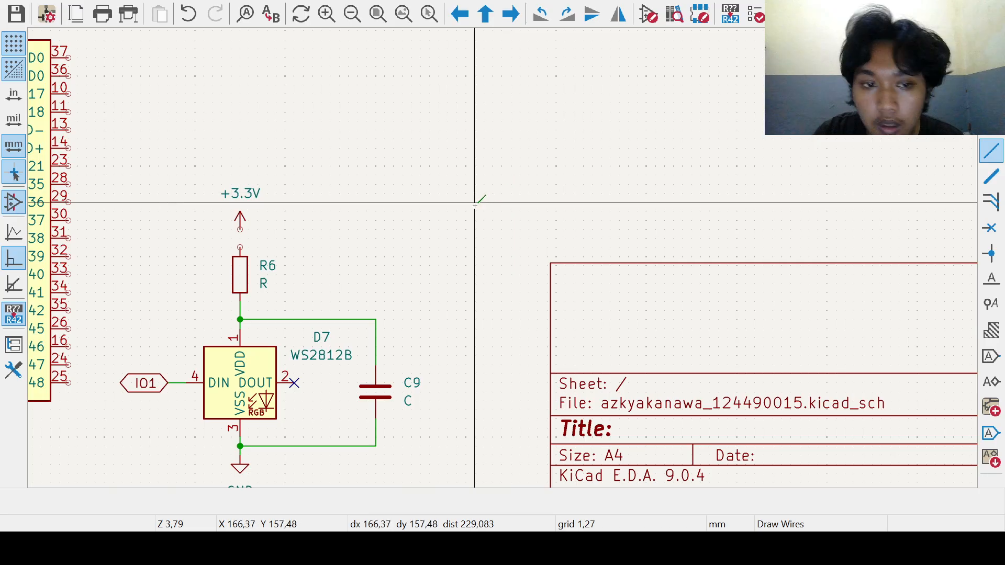
left_click(239, 247)
left_click(240, 230)
middle_click_drag(357, 256, 334, 197)
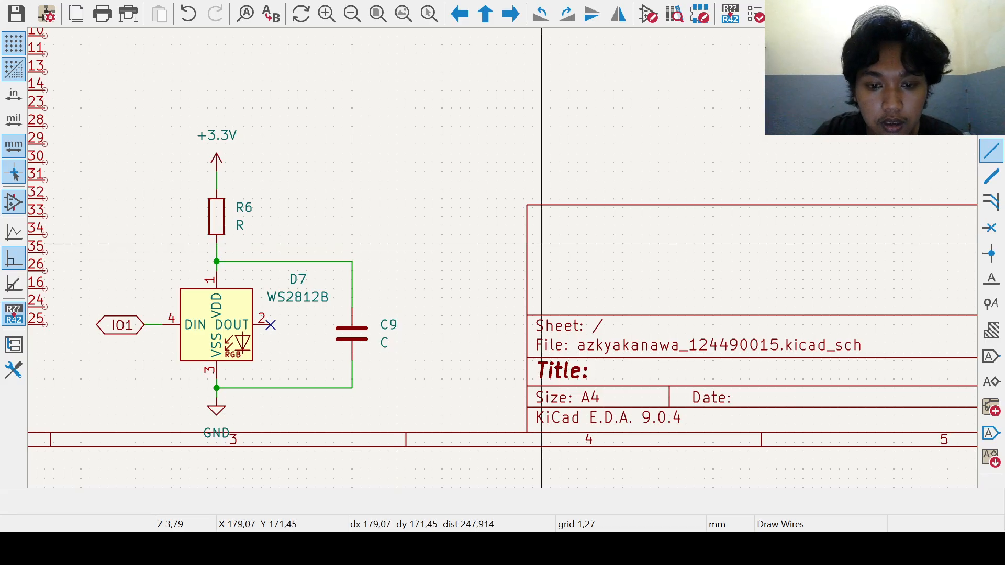
key("Escape")
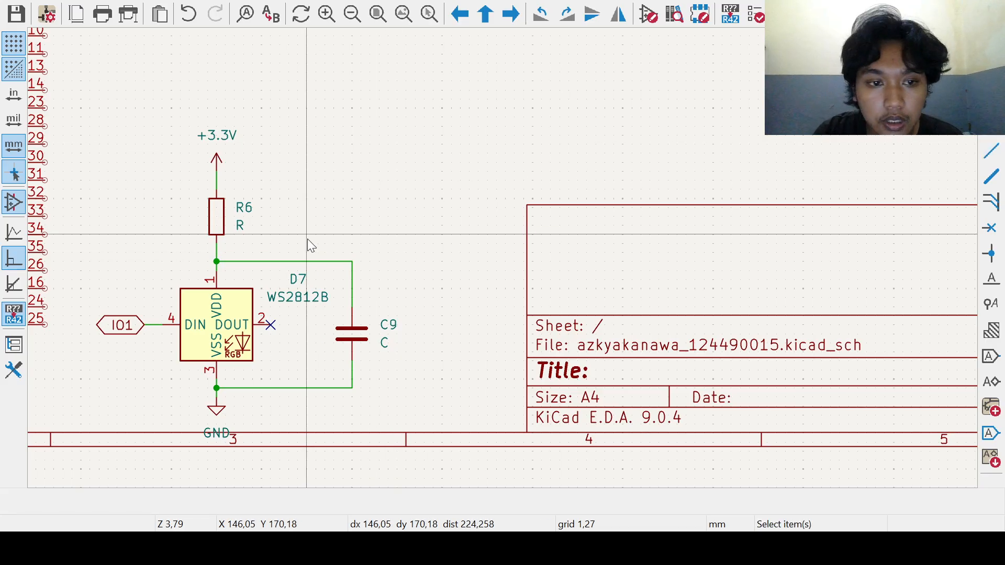
Step: Set the value of resistor R6 to 1K and the value of capacitor C9 to 100nF
left_click(239, 225)
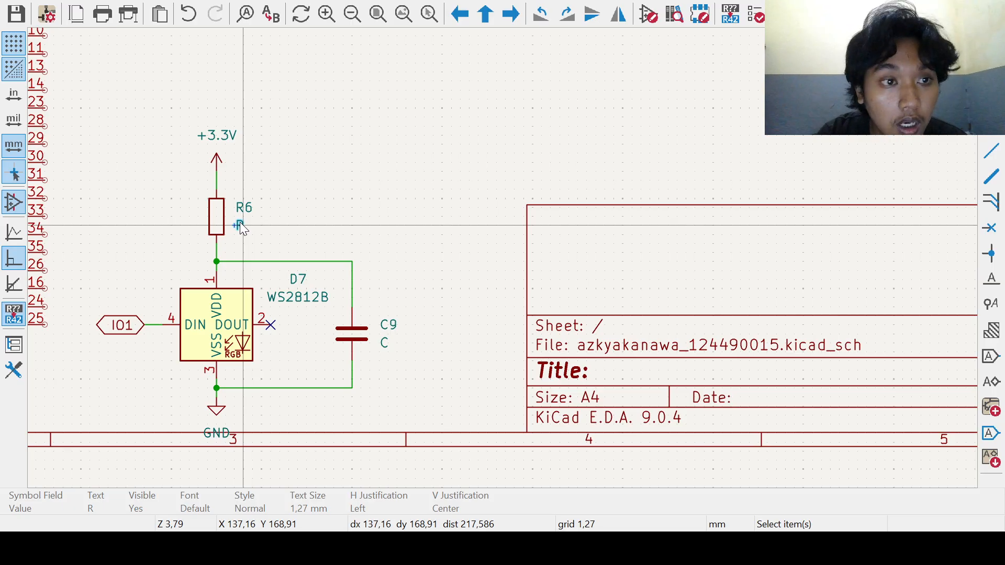
type("1K")
key("Return")
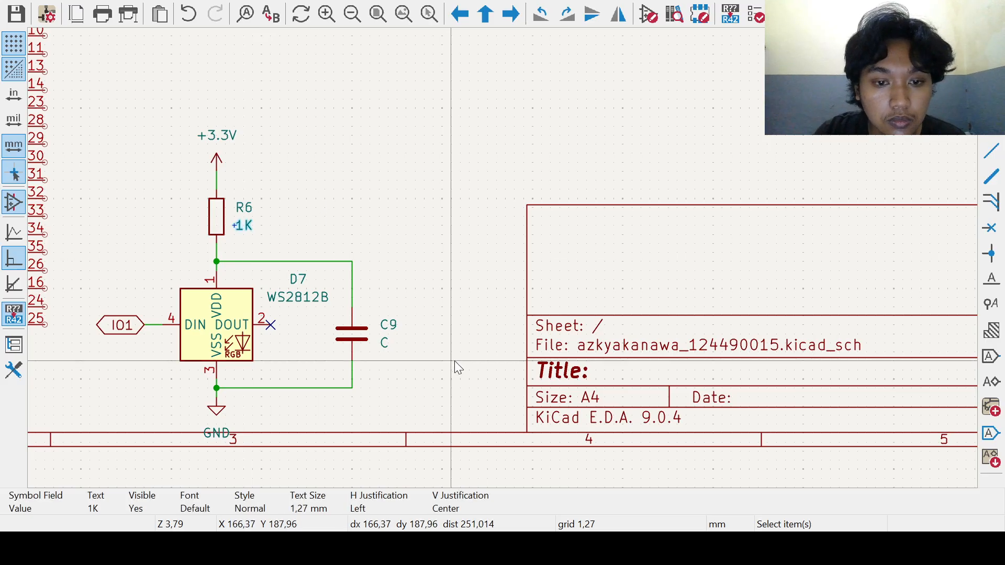
left_click(383, 345)
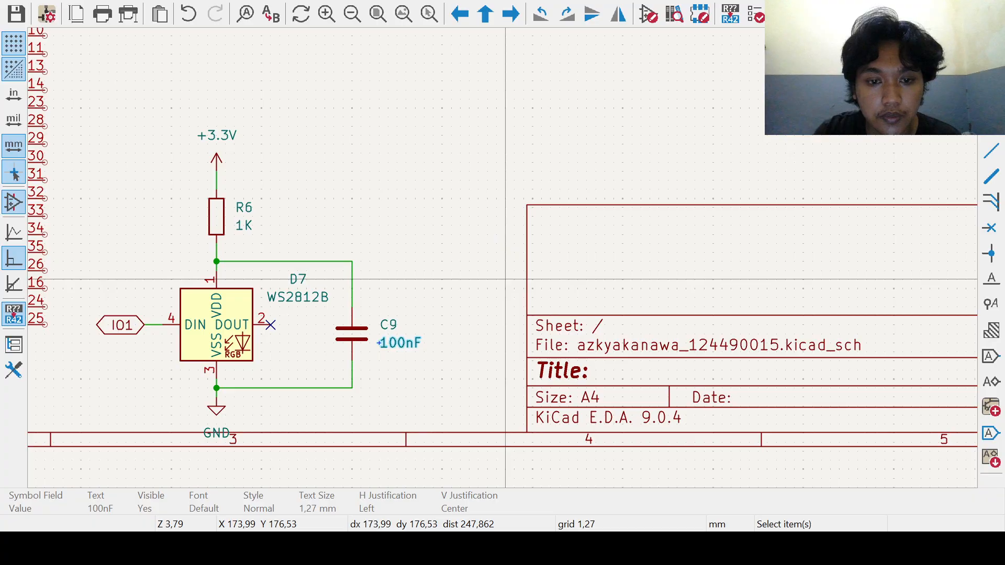
Step: Create a global label named BOOT for the ESP32-S3-WROOM-1 module
middle_click_drag(387, 252, 705, 448)
scroll(387, 301, "down", 2)
middle_click_drag(497, 266, 462, 258)
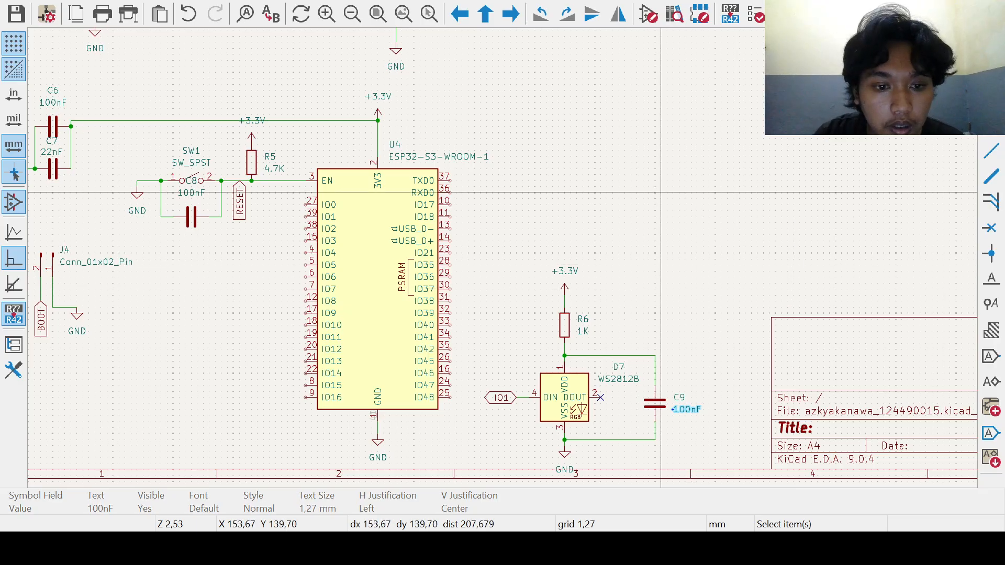
middle_click_drag(245, 204, 423, 234)
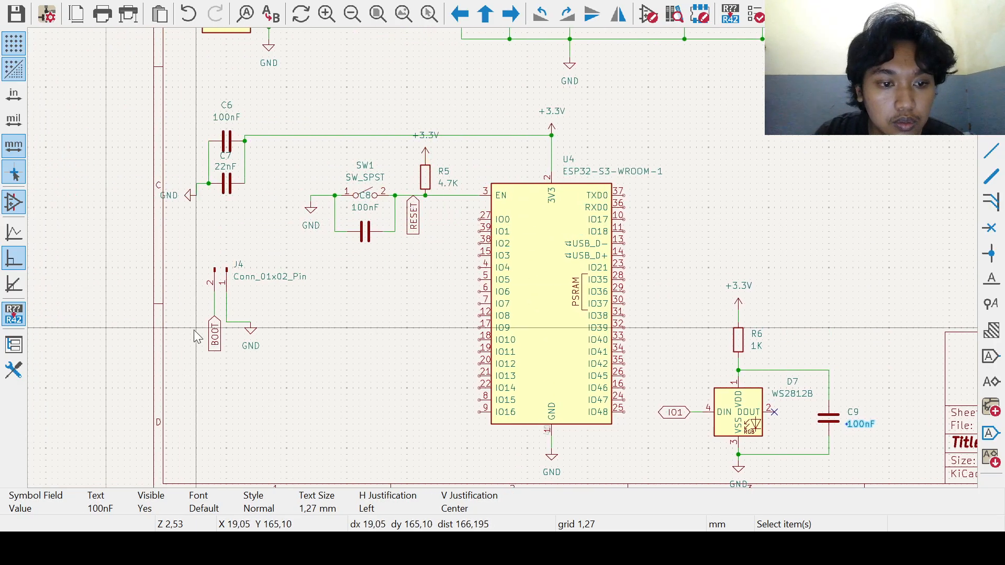
scroll(325, 314, "down", 4)
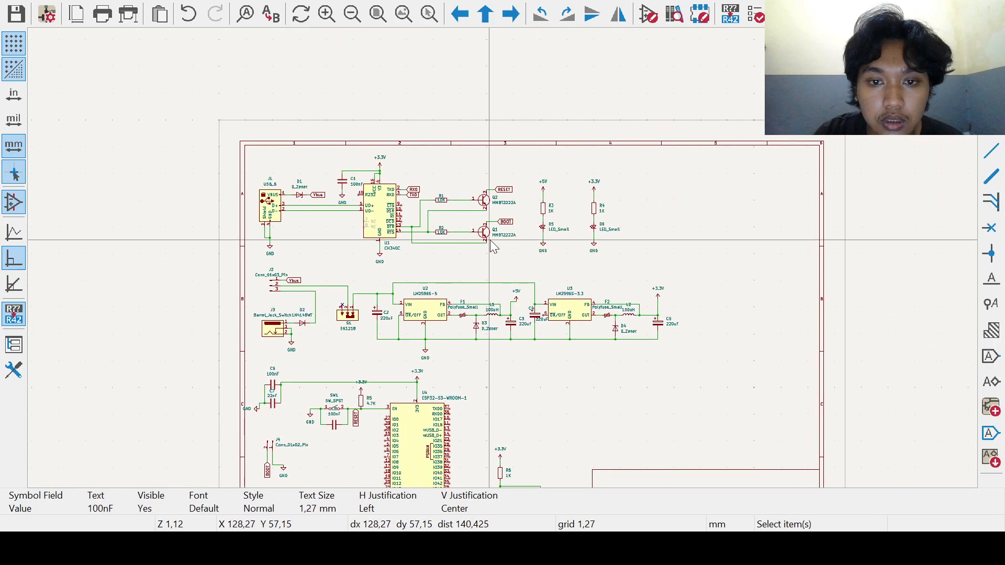
scroll(384, 358, "up", 1)
middle_click_drag(384, 358, 507, 134)
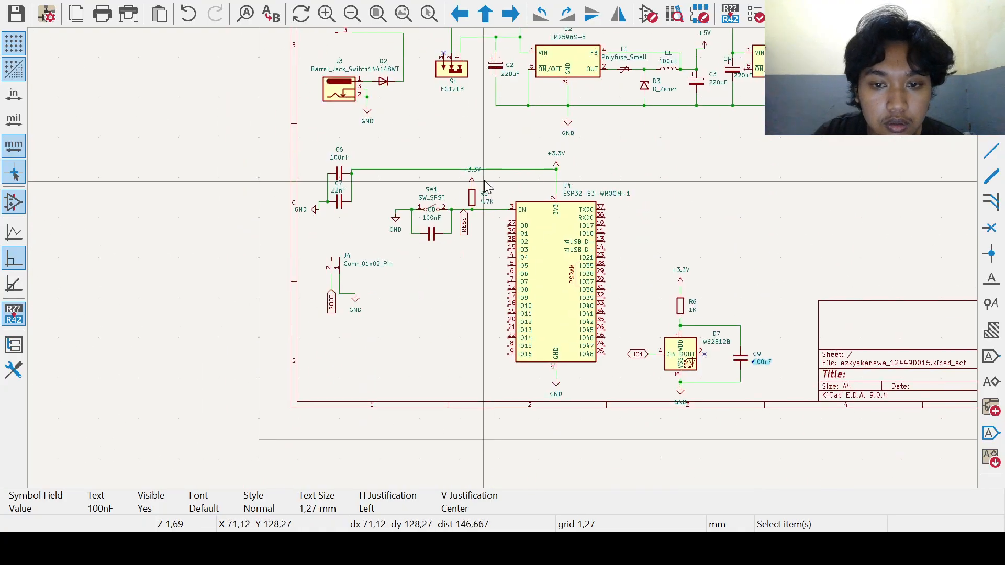
left_click(991, 356)
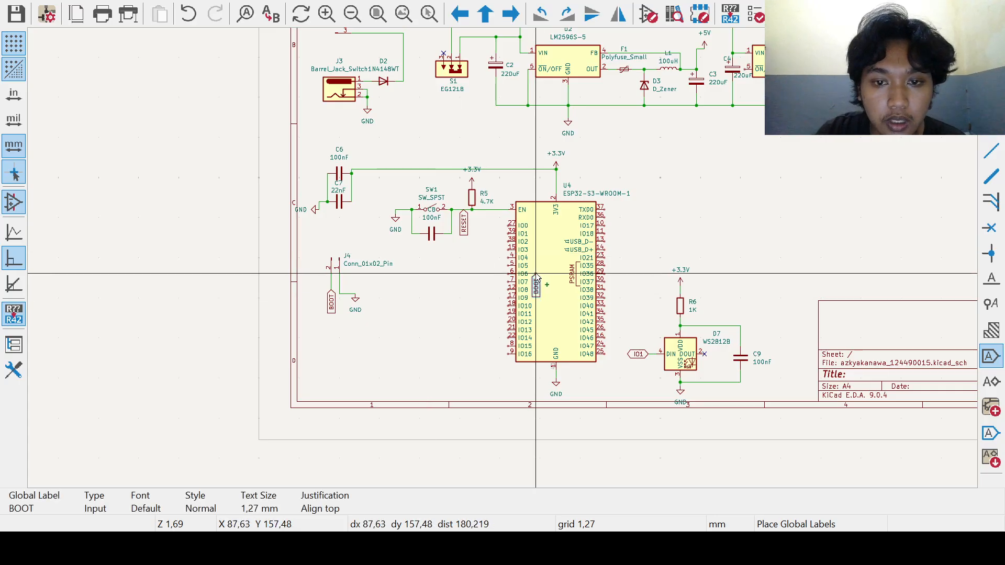
Step: Place the BOOT global label facing the IO0 pin of the ESP32-S3, leaving a short gap for a wire
scroll(588, 231, "up", 5)
key("r")
key("r")
key("r")
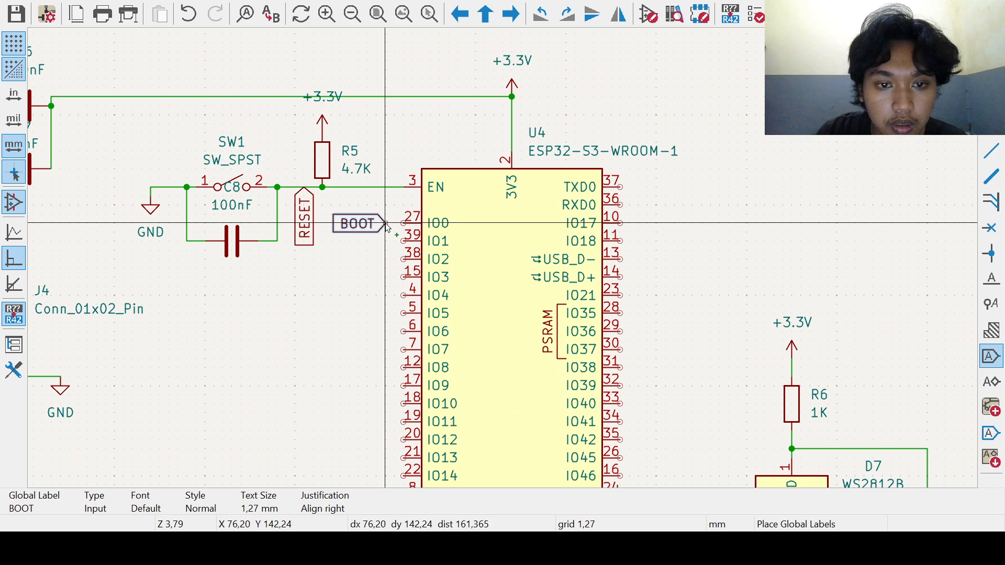
left_click(386, 223)
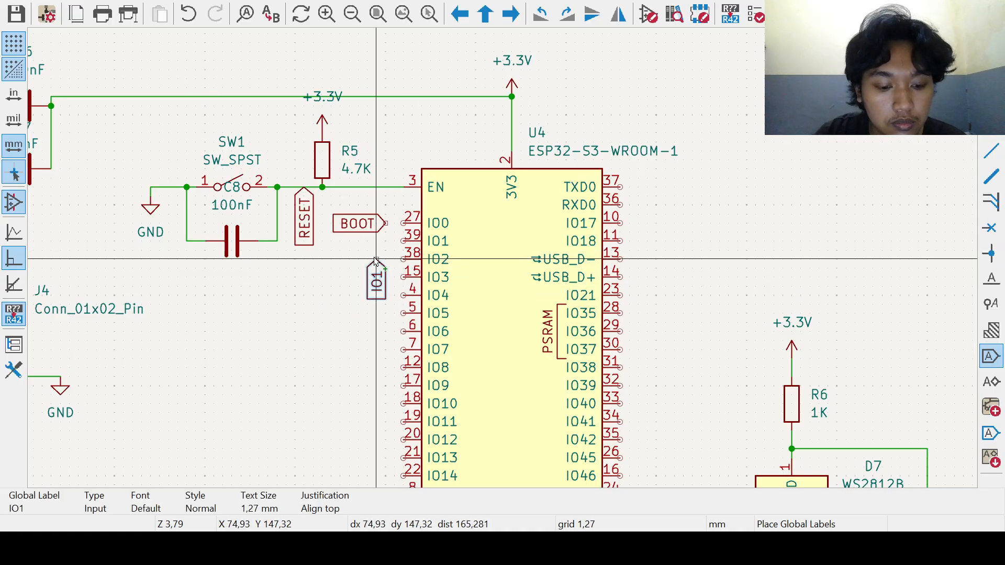
Step: Place the IO1 global label directly below the BOOT label, facing the ESP32-S3's IO1 pin
key("r")
key("r")
key("r")
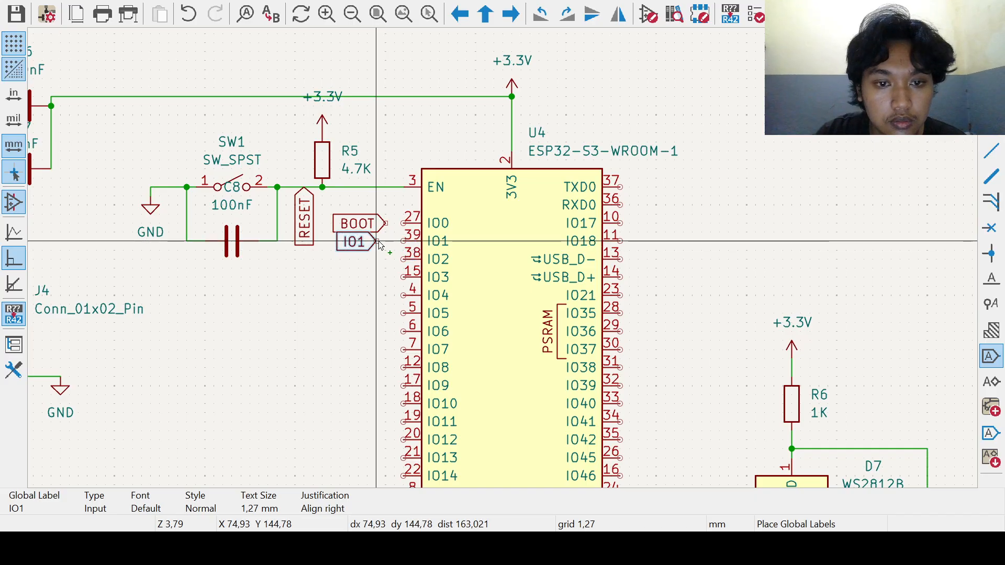
left_click(386, 241)
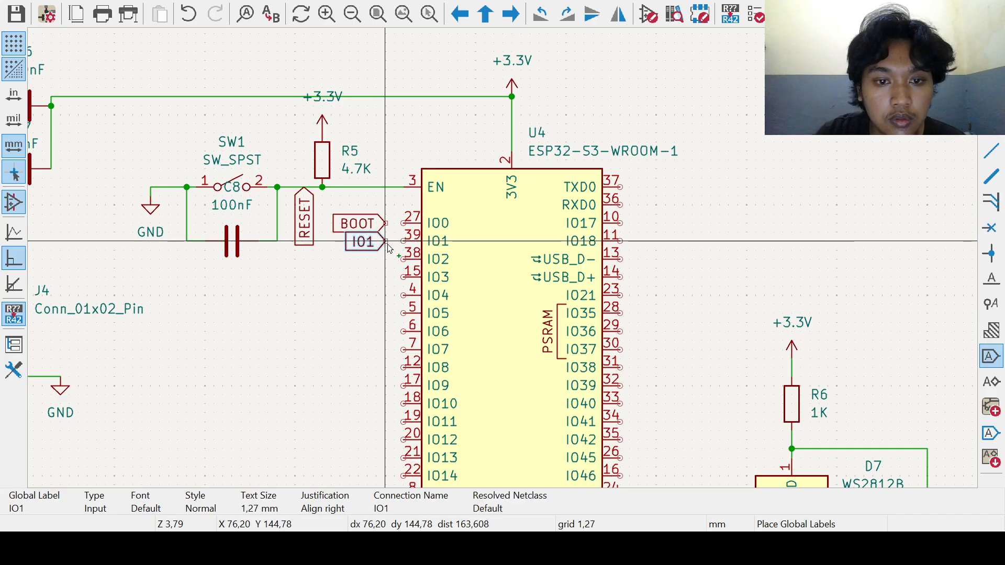
Step: Wire the BOOT label to pin IO0 and the IO1 label to pin IO1 of the ESP32-S3
scroll(417, 259, "up", 2)
left_click(991, 152)
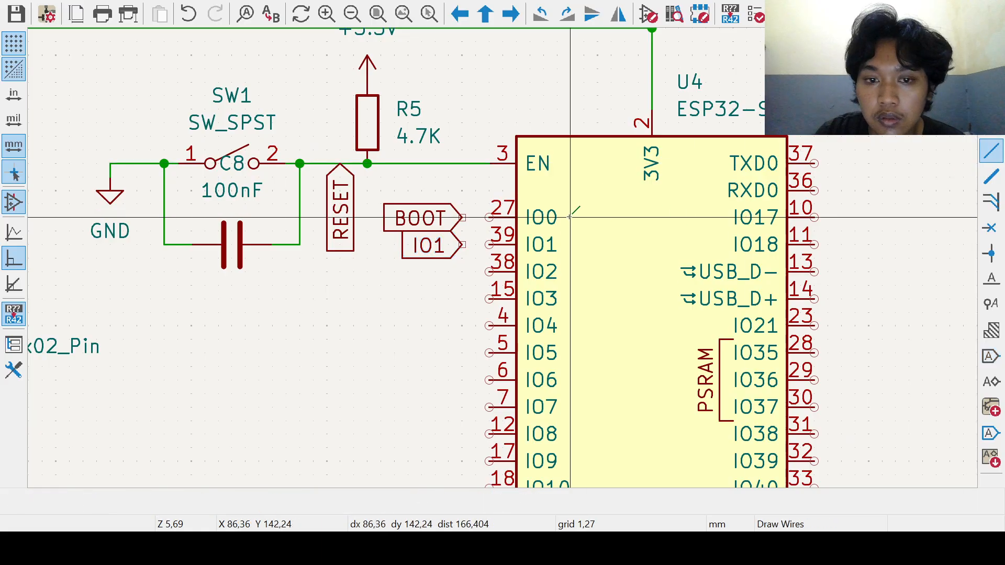
left_click(463, 217)
left_click(490, 218)
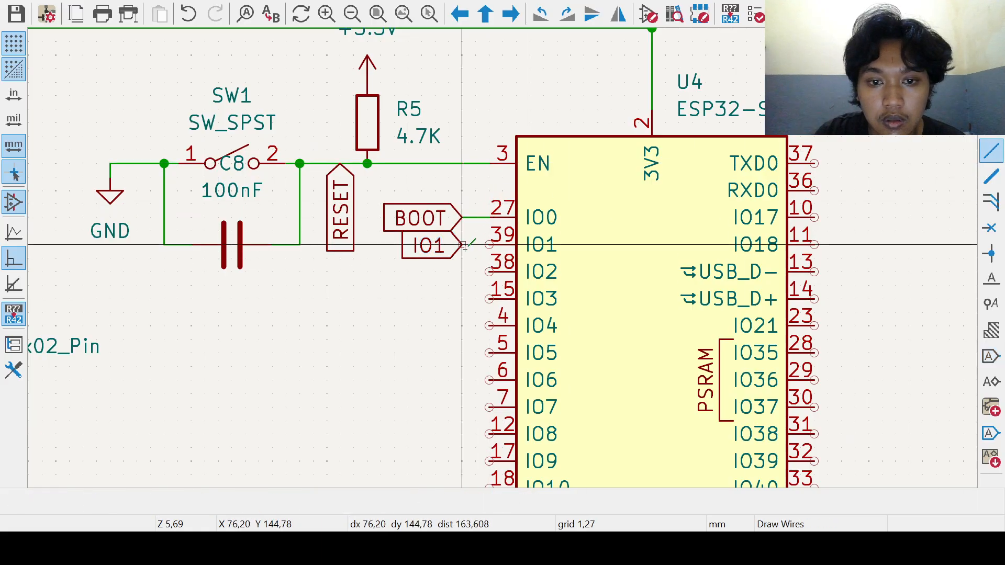
left_click(463, 245)
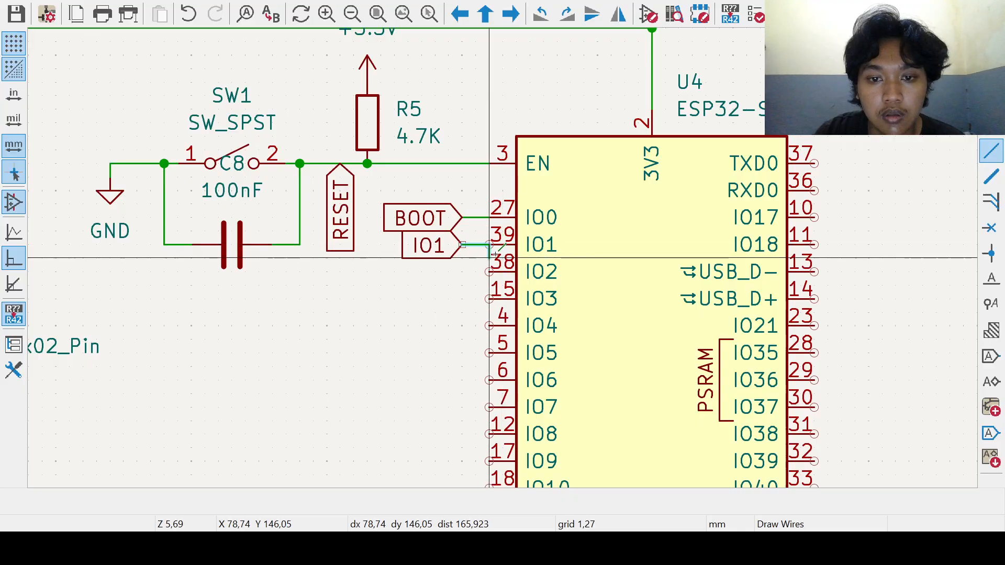
left_click(490, 244)
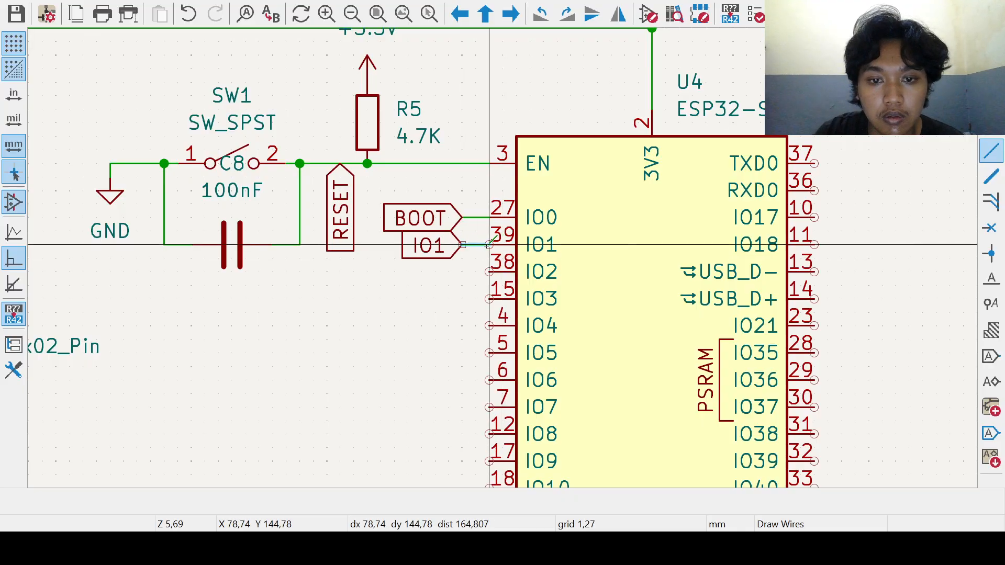
Step: Place global labels TX0 and RX0 beside the ESP32-S3's TXD0 and RXD0 pins, leaving a short gap for wires
scroll(502, 258, "down", 2)
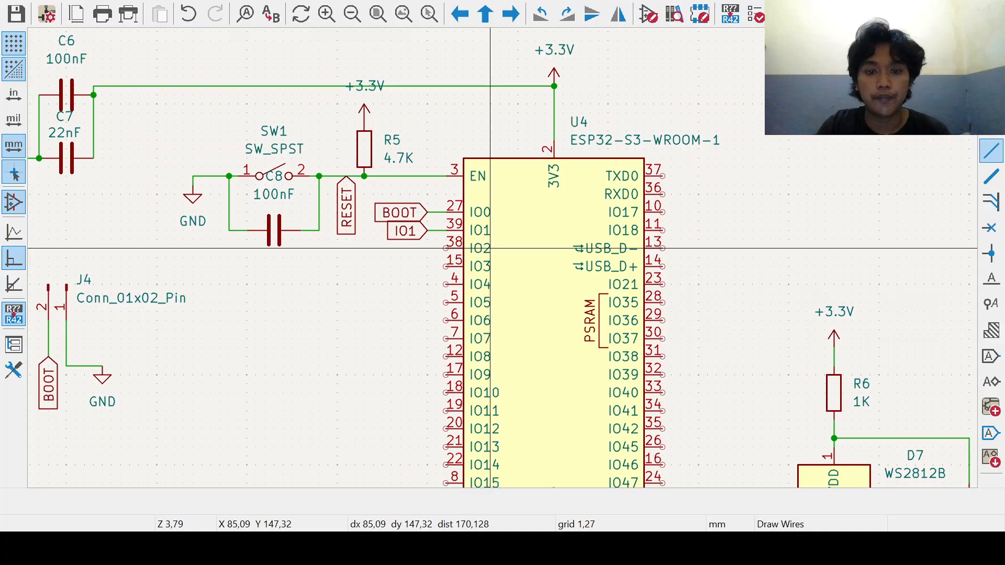
scroll(490, 249, "down", 2)
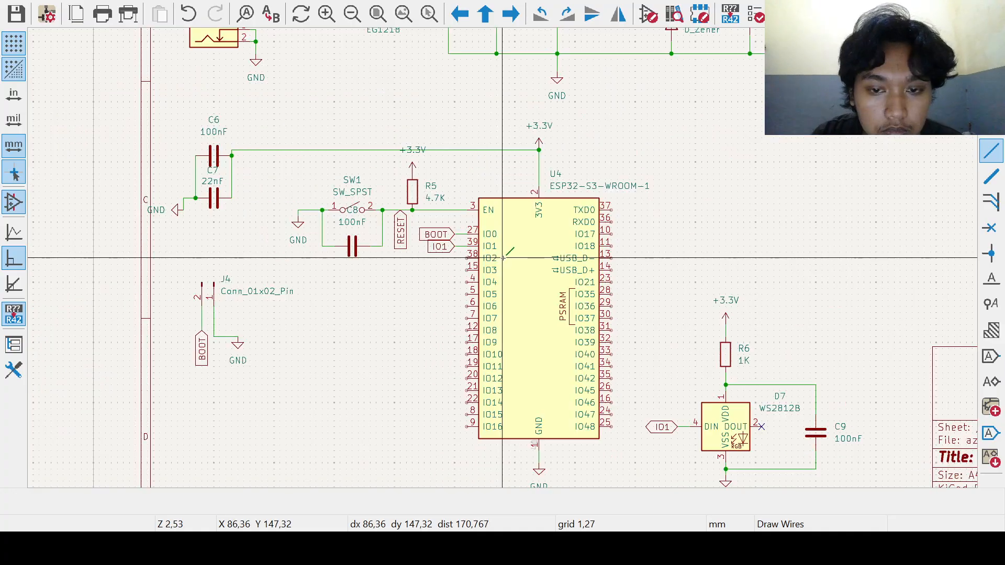
left_click(998, 363)
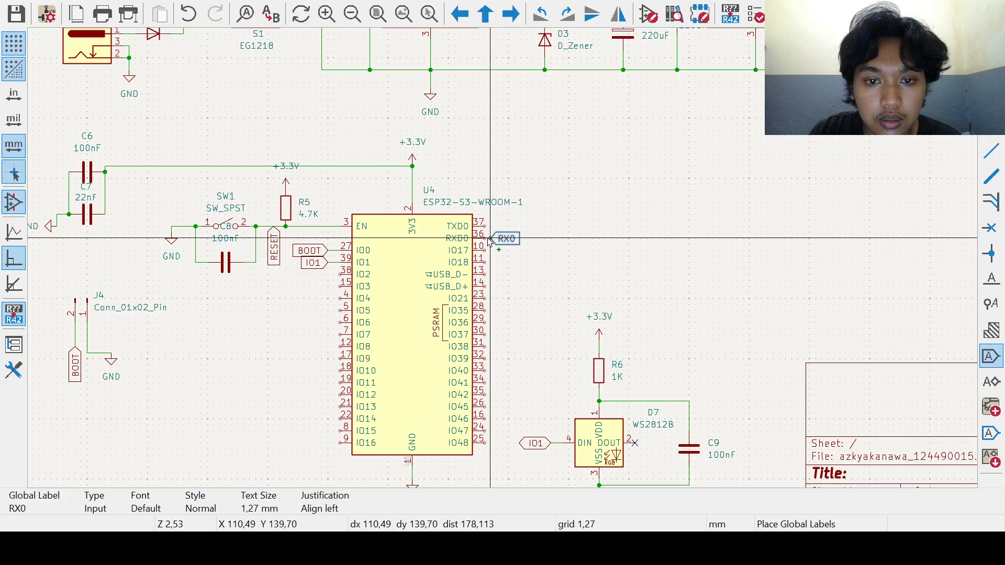
left_click(495, 239)
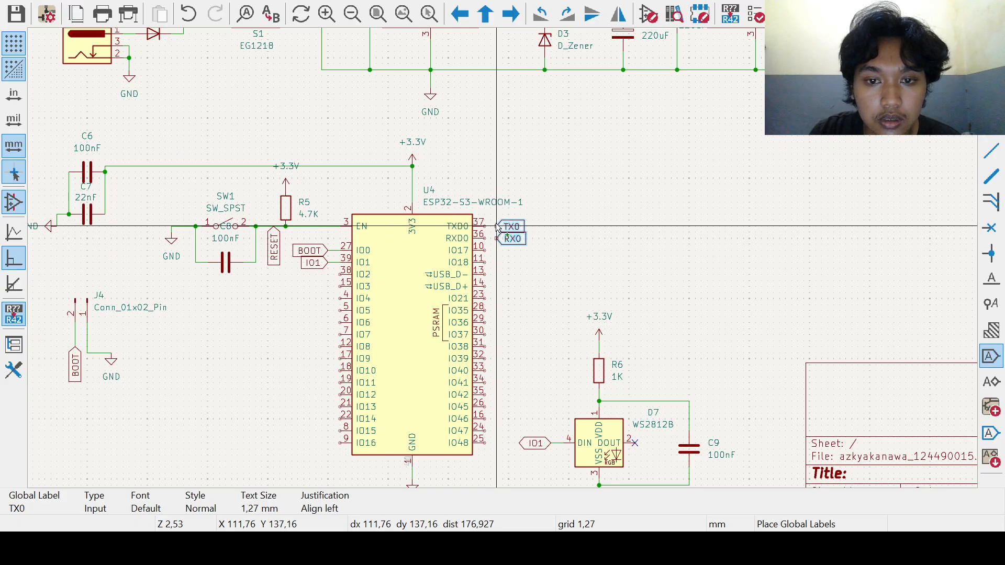
left_click(497, 229)
Step: Wire pin TXD0 to the TX0 label and pin RXD0 to the RX0 label
scroll(511, 241, "up", 2)
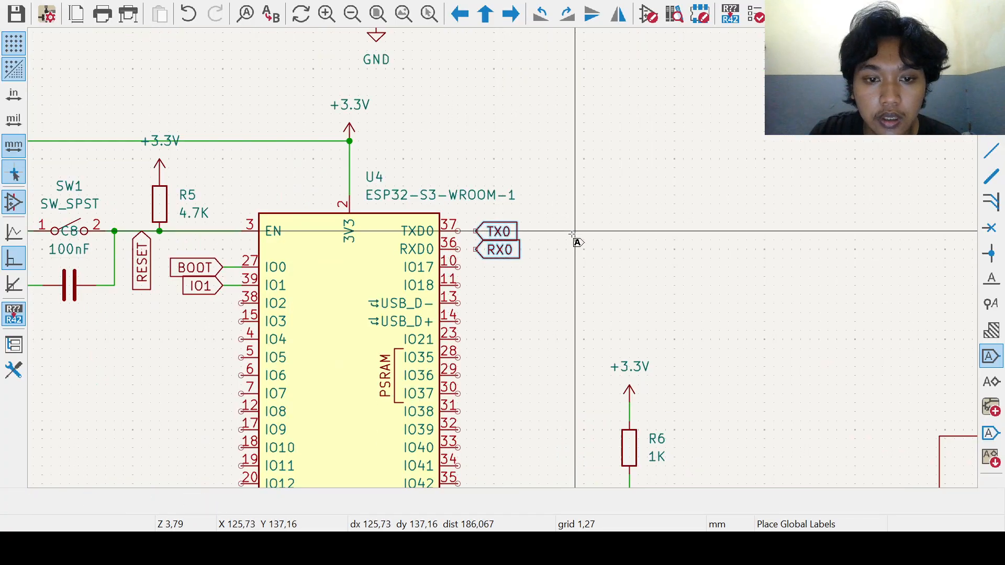
left_click(991, 150)
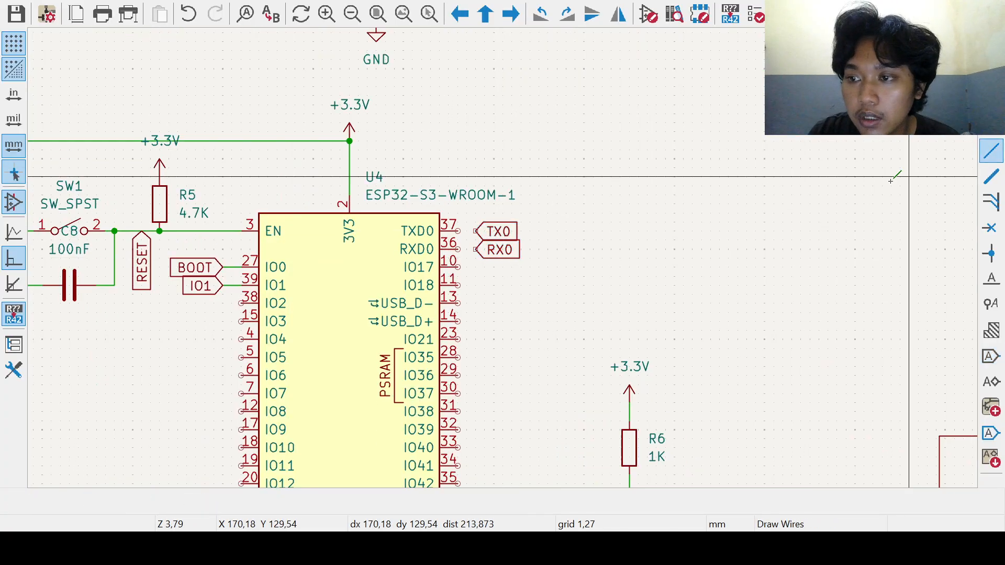
left_click(458, 231)
left_click(477, 232)
left_click(458, 249)
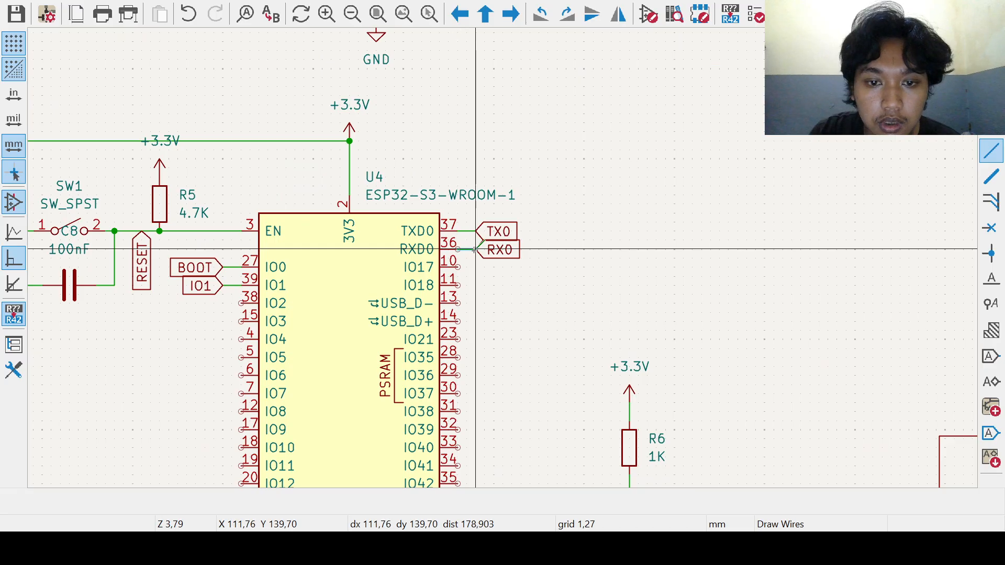
left_click(476, 249)
scroll(538, 240, "down", 1)
key("Escape")
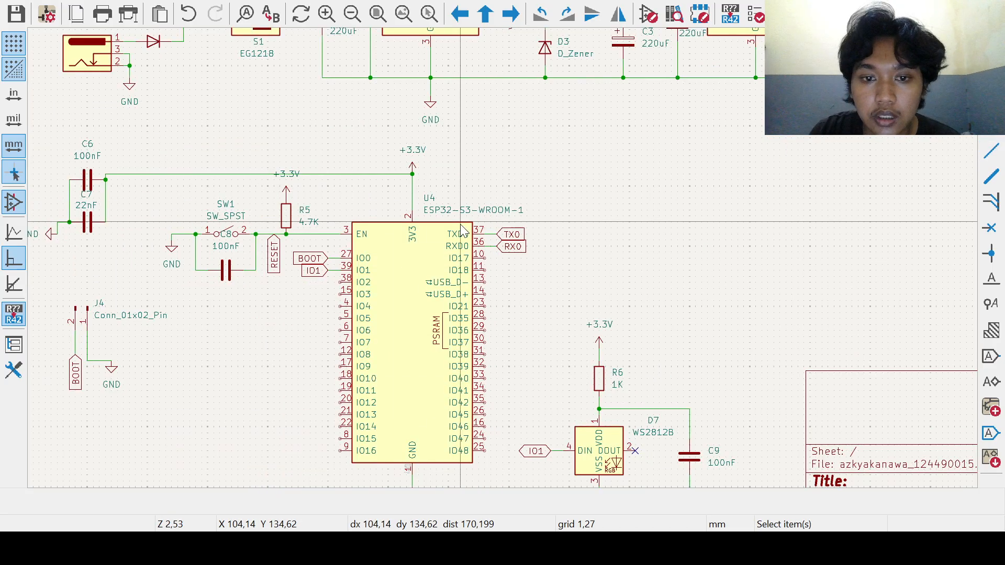
Step: Look over the schematic, comparing the serial labels at the CH340C with those at the ESP32-S3
mouse_move(505, 248)
middle_mouse_down()
mouse_move(546, 293)
mouse_move(494, 353)
middle_mouse_up()
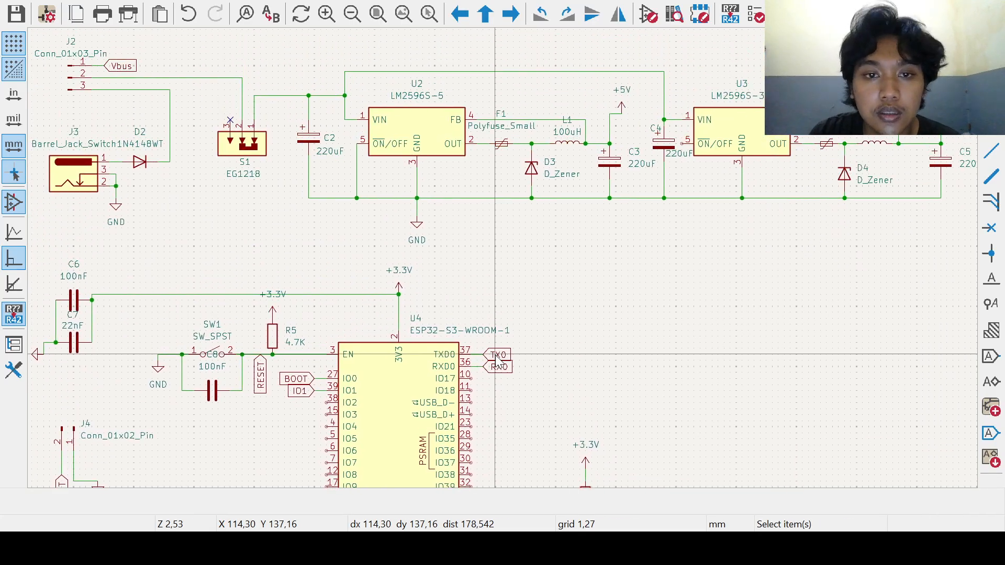
scroll(511, 206, "down", 2)
middle_click_drag(513, 214, 512, 277)
scroll(446, 128, "up", 2)
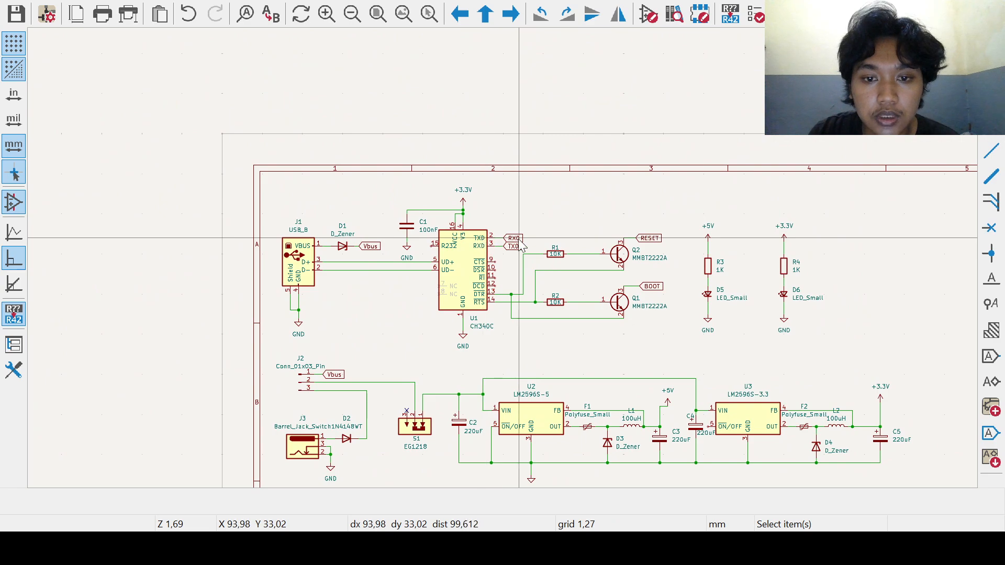
middle_click_drag(511, 274, 482, 163)
middle_click_drag(567, 409, 524, 46)
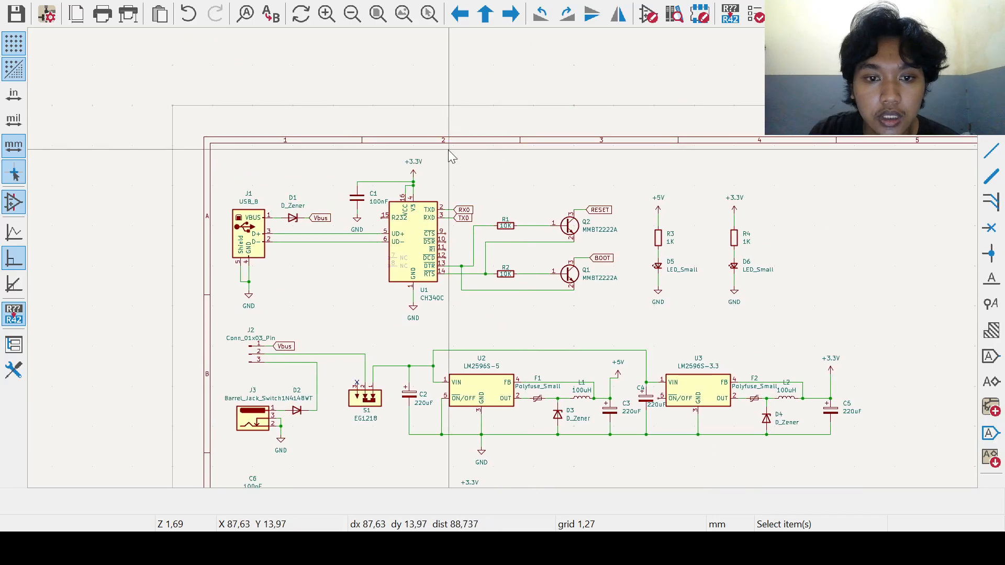
middle_click_drag(452, 230, 452, 477)
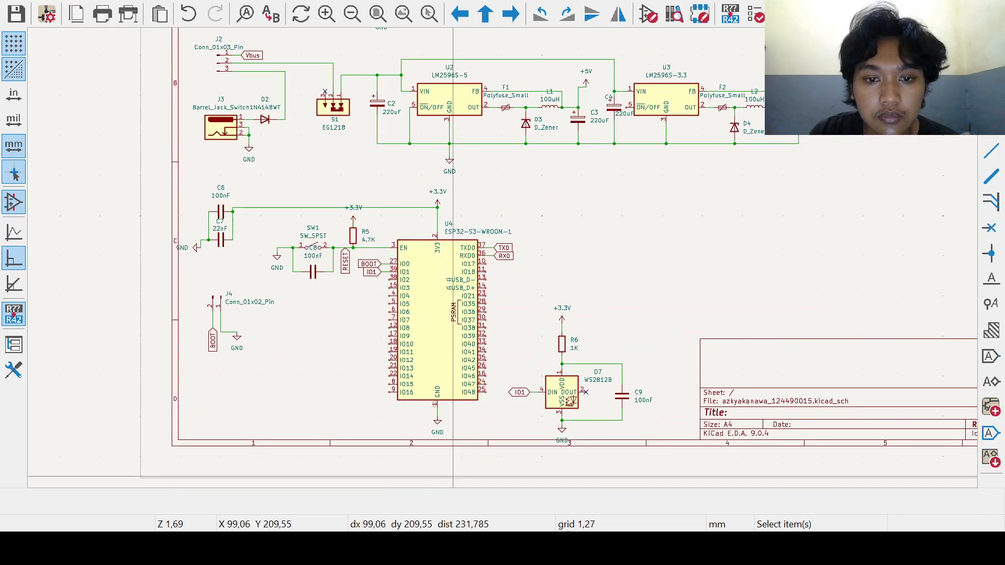
middle_click_drag(461, 203, 499, 452)
middle_click_drag(580, 324, 499, 205)
middle_click_drag(411, 126, 459, 265)
middle_click_drag(489, 469, 493, 255)
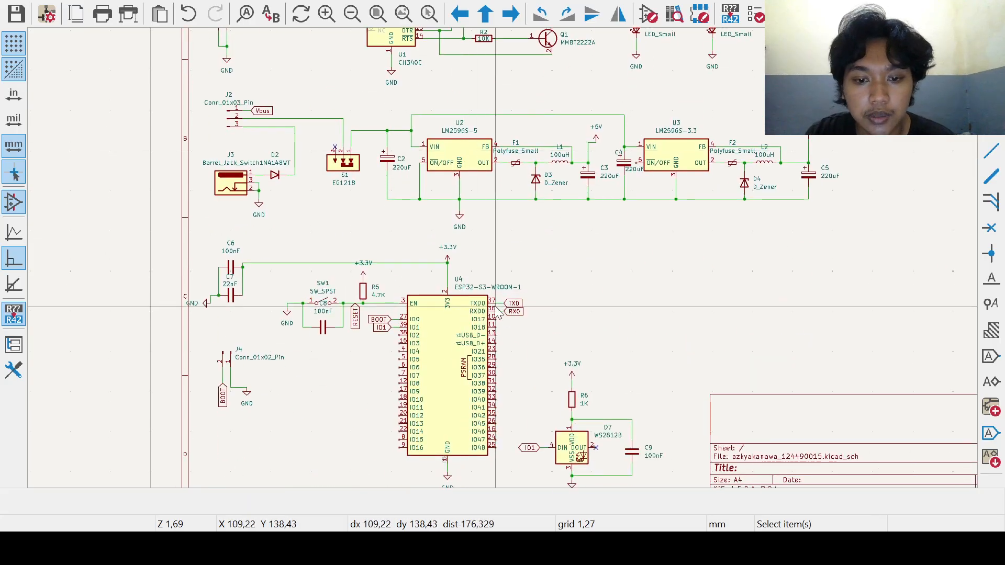
middle_click_drag(565, 336, 514, 282)
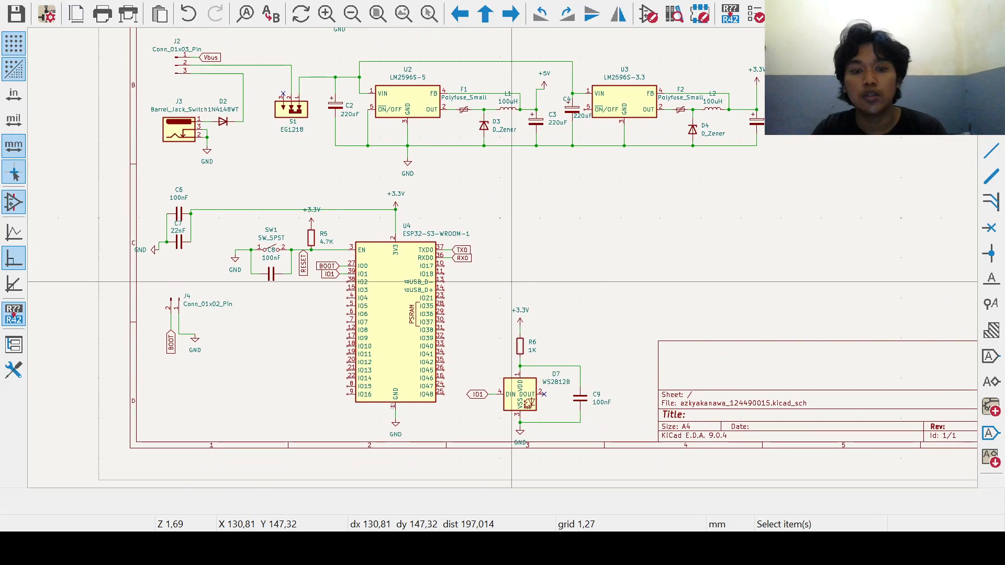
Step: Move the ESP32-S3 module together with its reset circuit slightly left, closer to capacitors C6 and C7
middle_click_drag(458, 299, 567, 289)
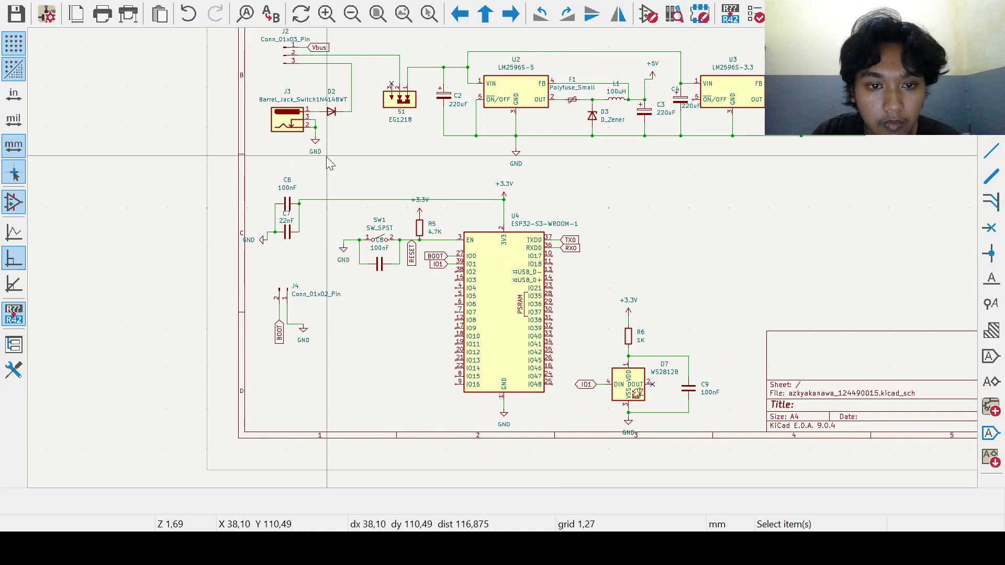
left_click_drag(328, 156, 567, 428)
left_click_drag(500, 369, 476, 403)
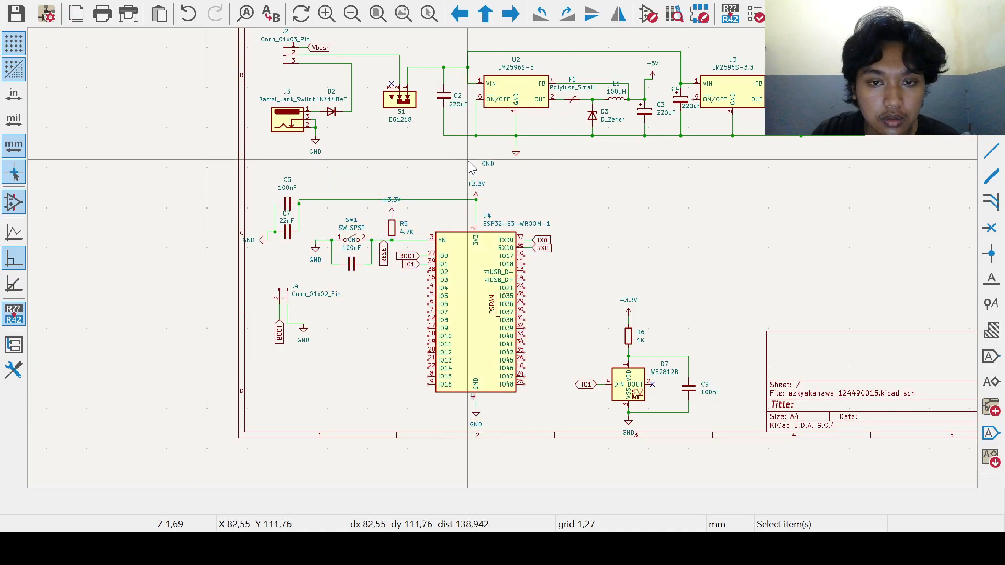
Step: Move the GND symbol on the voltage regulators' ground rail to the right, between U2 and diode D3
scroll(495, 182, "up", 2)
left_click_drag(503, 247, 804, 396)
left_click(546, 228)
scroll(528, 292, "down", 5)
Step: Move the whole WS2812B LED circuit with R6 and C9 up and left, closer to the ESP32-S3
left_click_drag(632, 231, 801, 397)
left_click_drag(705, 344, 674, 320)
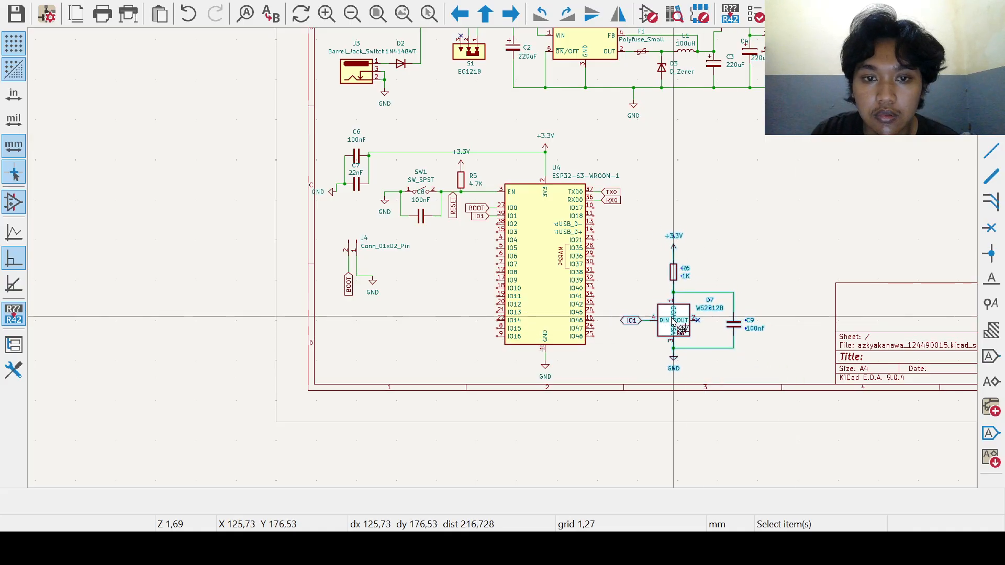
left_click(648, 272)
Step: Move capacitors C6 and C7 with their GND symbol slightly right, closer to the reset circuit
middle_click_drag(515, 204, 583, 260)
left_click_drag(393, 176, 445, 242)
left_click(518, 332)
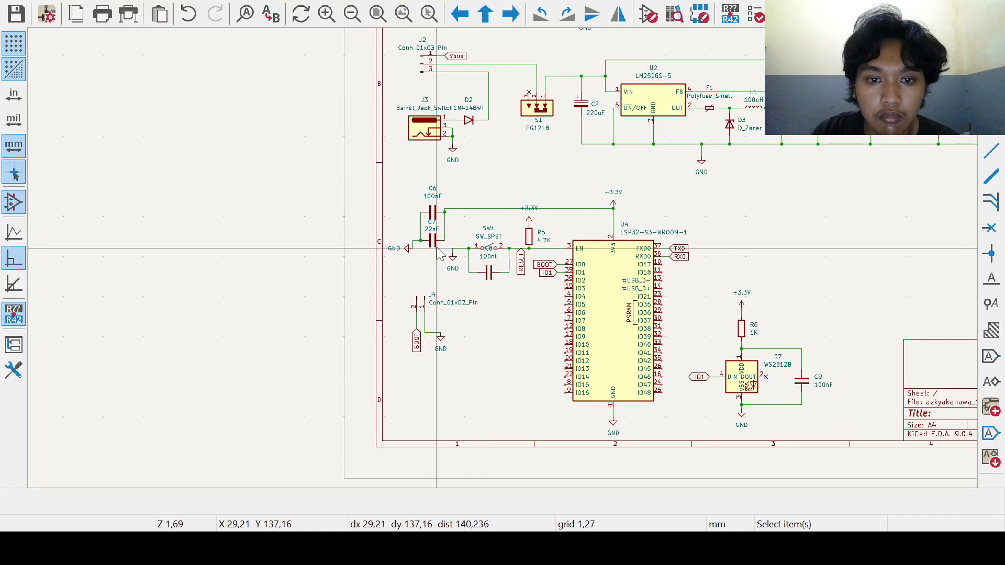
left_click_drag(405, 184, 433, 243)
left_click(475, 229)
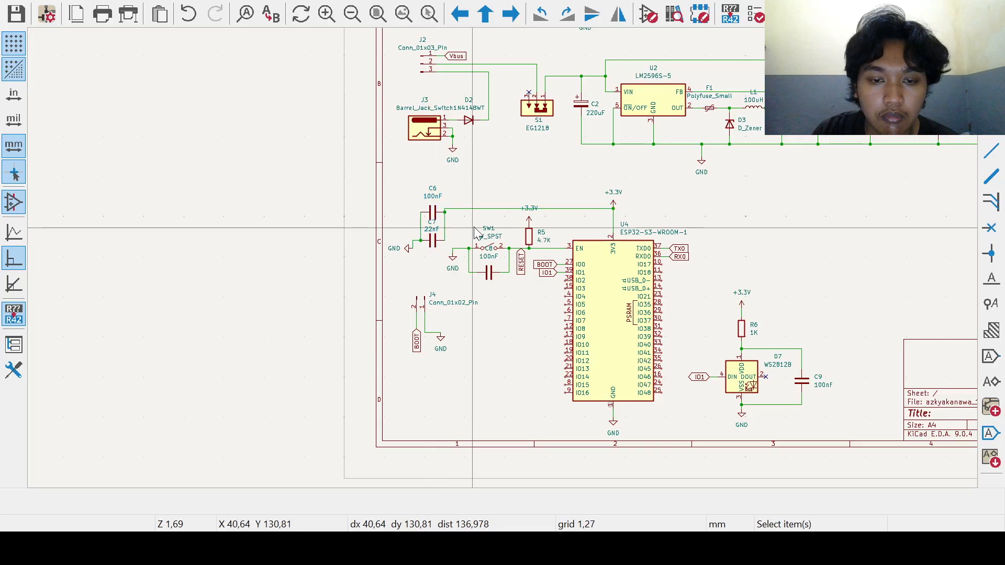
Step: Look over the complete schematic sheet to check the arrangement of the circuit blocks
middle_click_drag(511, 331, 507, 298)
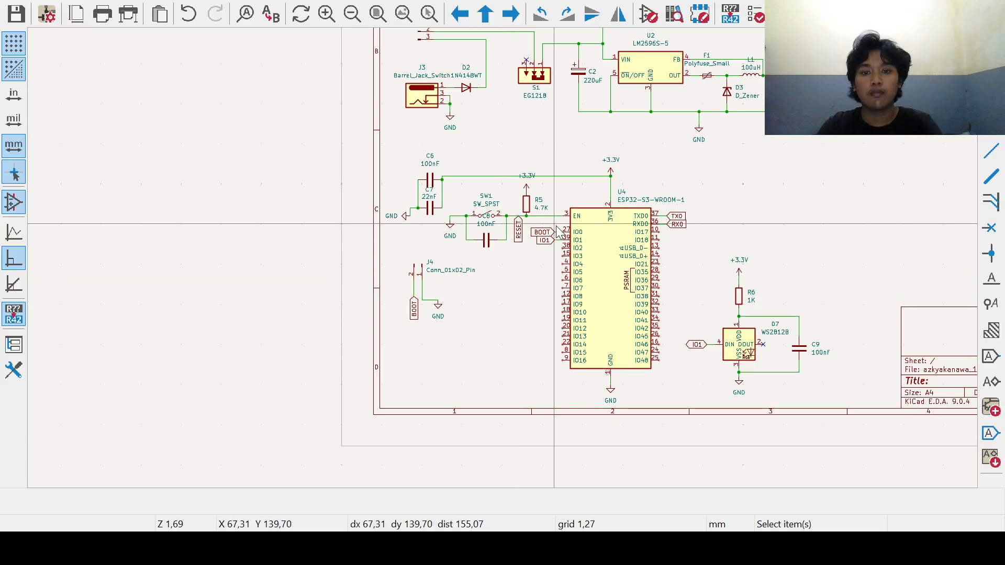
middle_click_drag(538, 267, 553, 354)
middle_click_drag(561, 314, 527, 387)
middle_click_drag(652, 283, 633, 352)
scroll(633, 352, "down", 2)
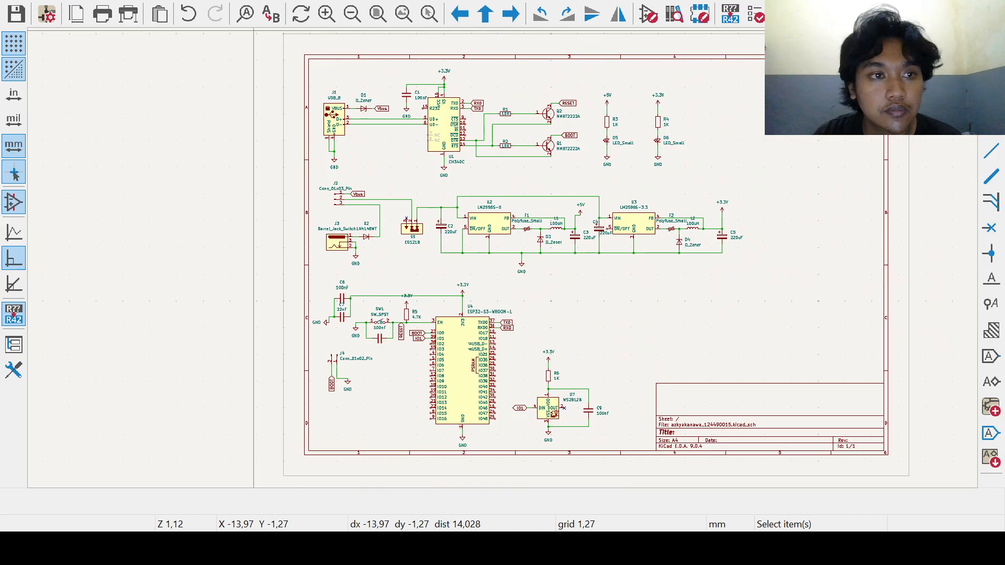
middle_click_drag(523, 272, 410, 245)
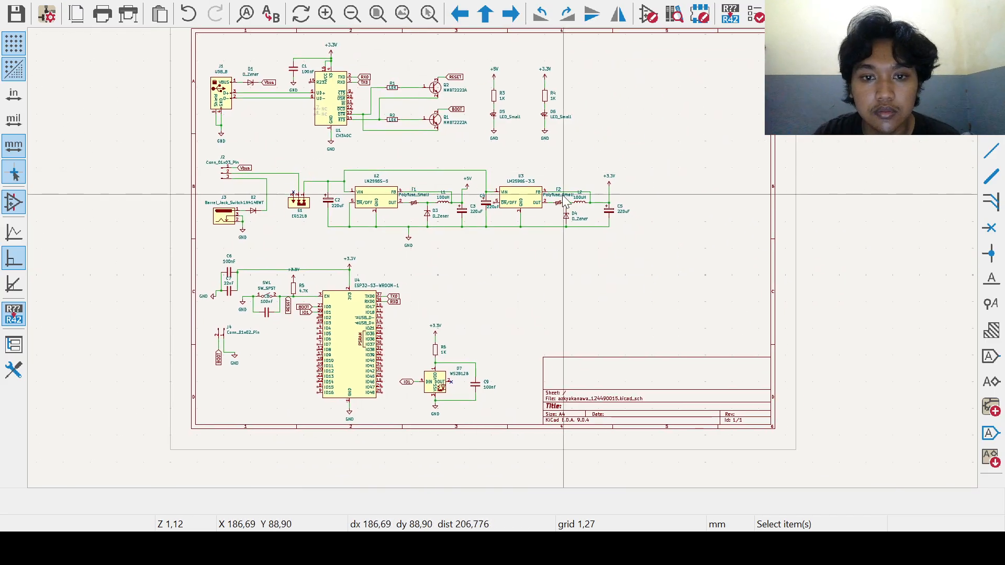
middle_click_drag(664, 244, 756, 260)
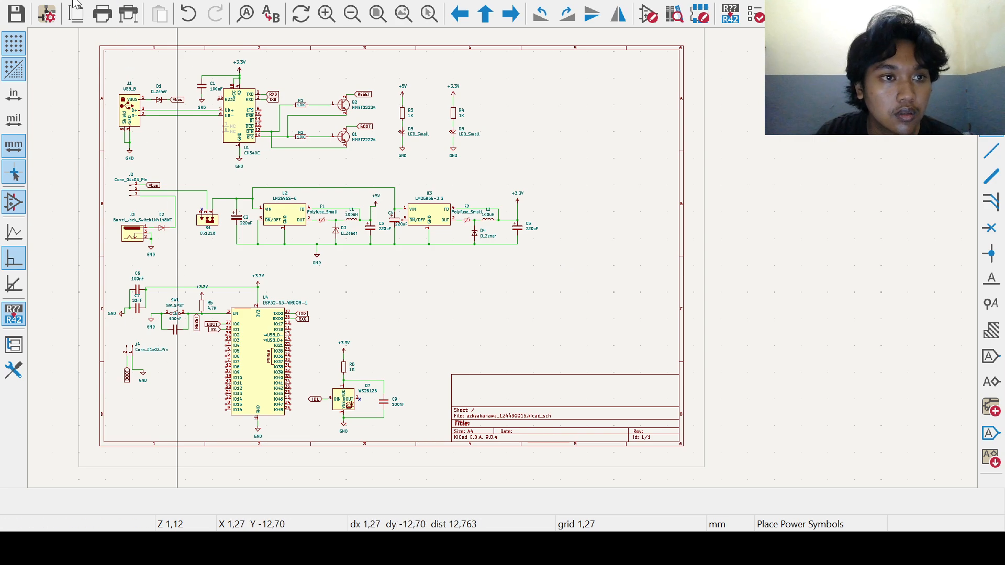
Step: Draw a rectangle about 207 by 100 mm around the USB-serial, indicator LED and power supply circuits
left_click(179, 410)
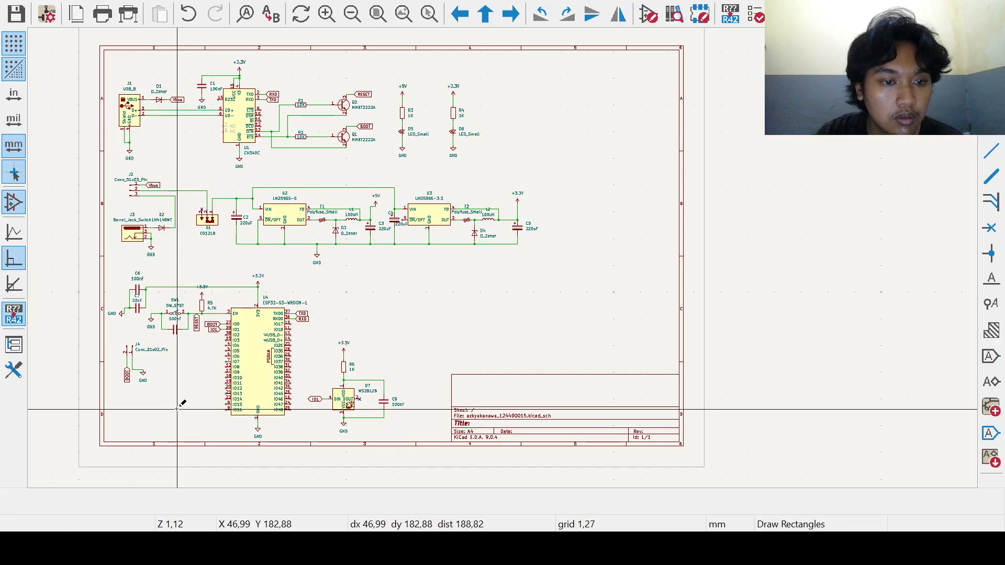
left_click(107, 53)
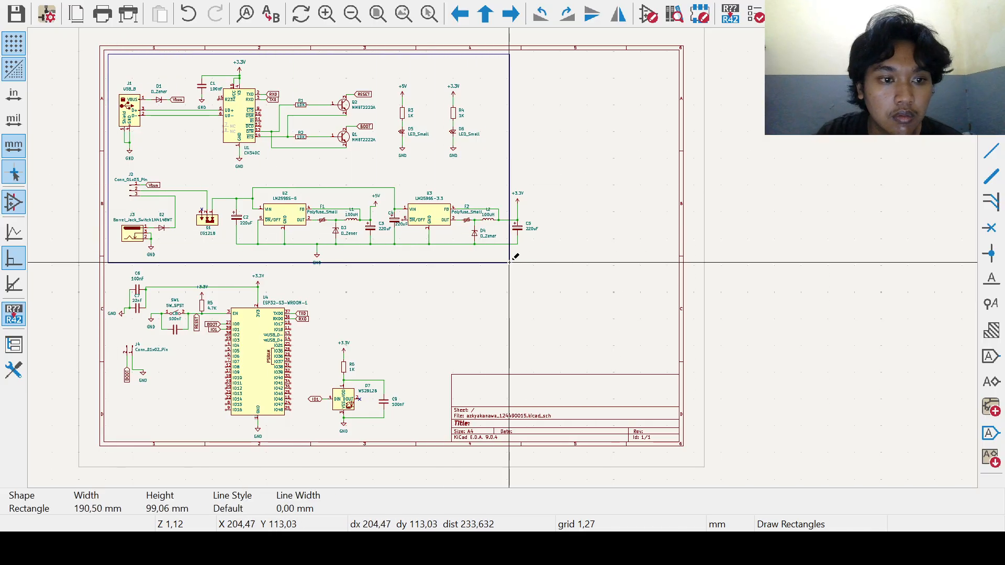
left_click(544, 265)
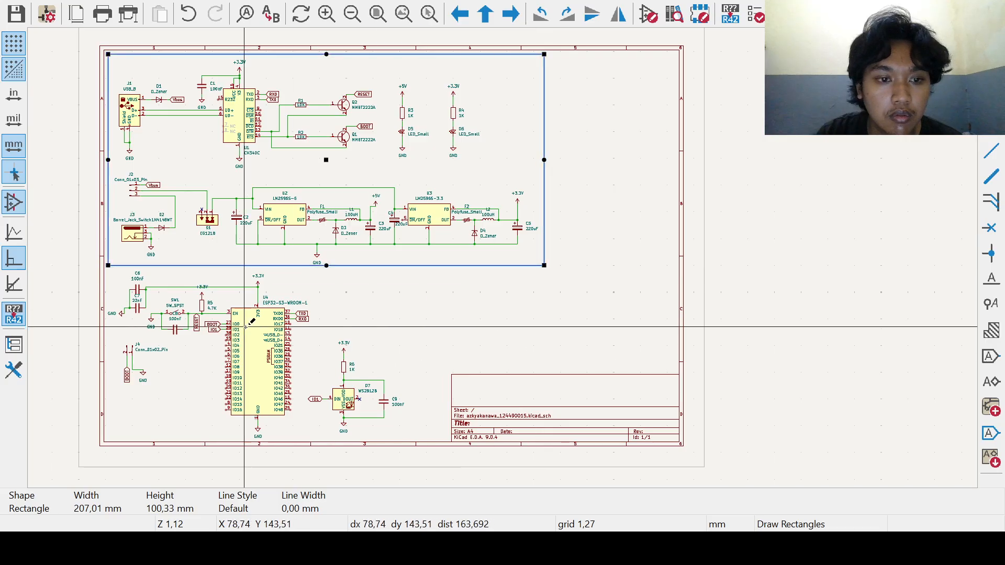
Step: Draw a rectangle about 144 by 79 mm around the ESP32-S3, reset, boot and WS2812B LED circuits
left_click(108, 270)
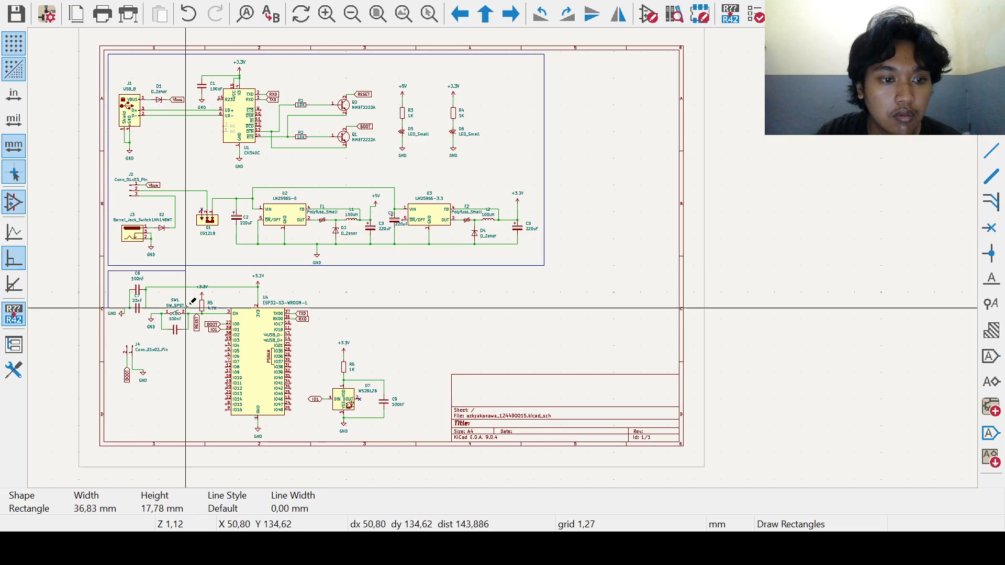
left_click(410, 436)
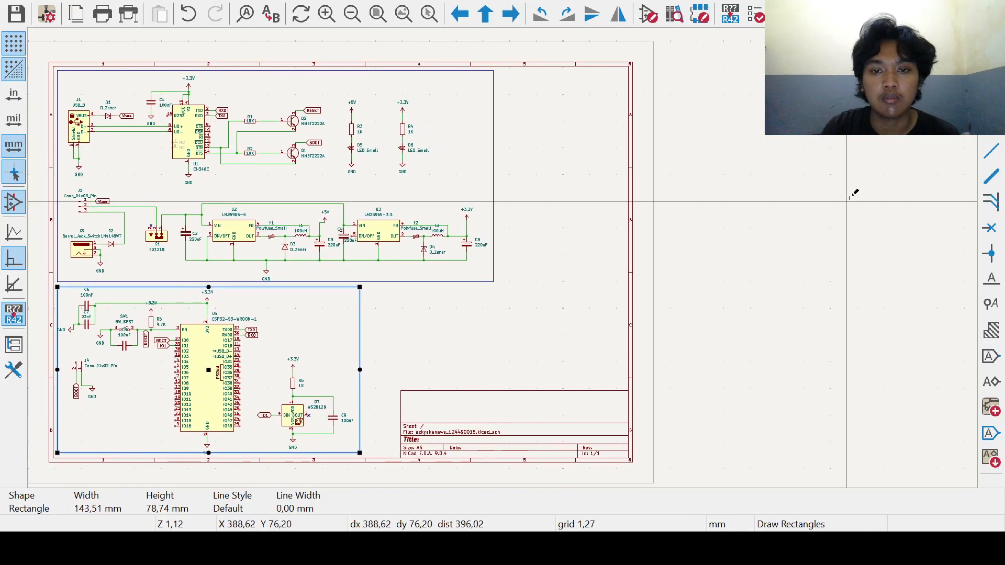
left_click(990, 44)
Step: Place a Conn_01x04 connector symbol in the free area near the sheet's upper right corner, outside the power supply frame
middle_click_drag(625, 156, 593, 190)
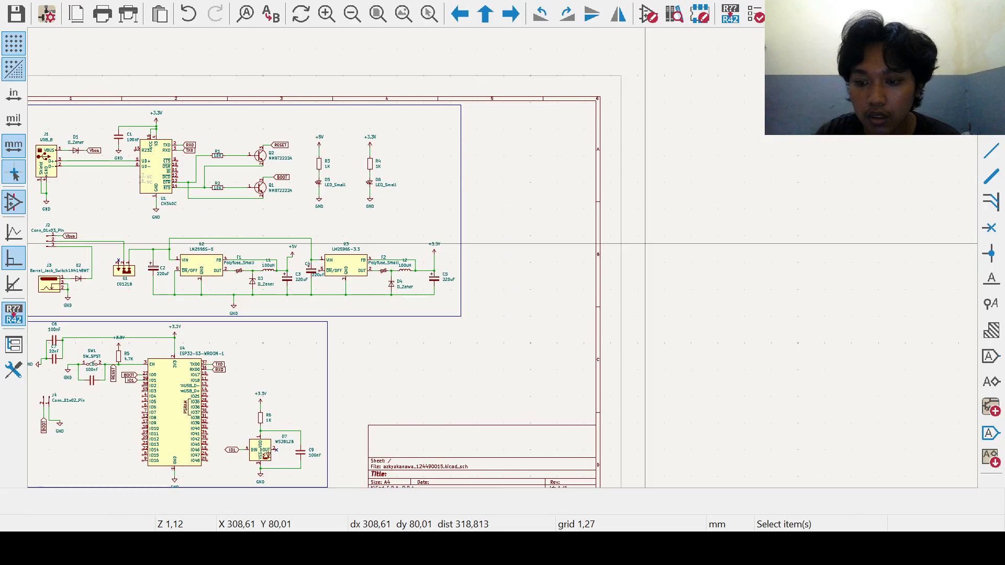
middle_click_drag(536, 249, 589, 209)
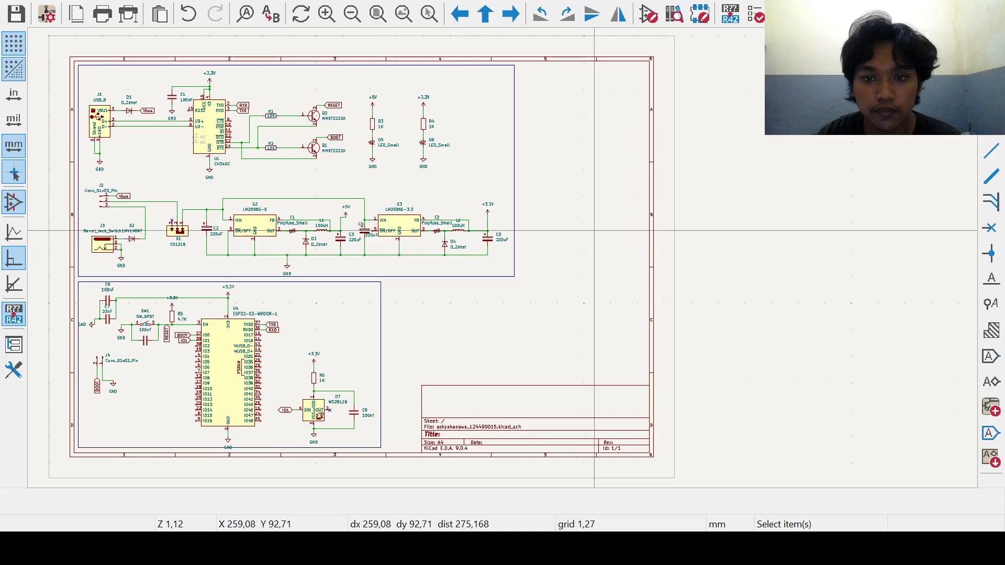
middle_click_drag(609, 226, 628, 297)
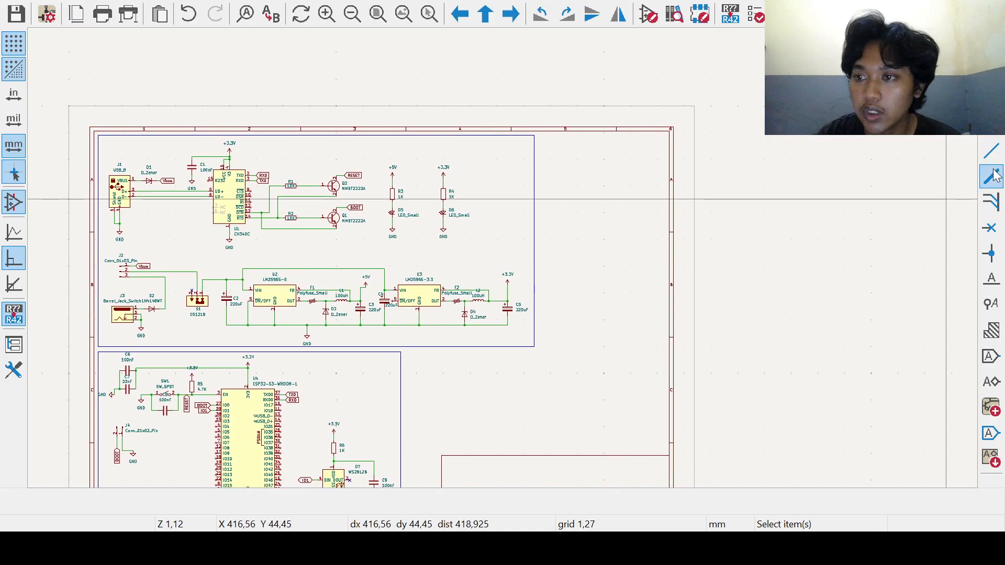
left_click(991, 105)
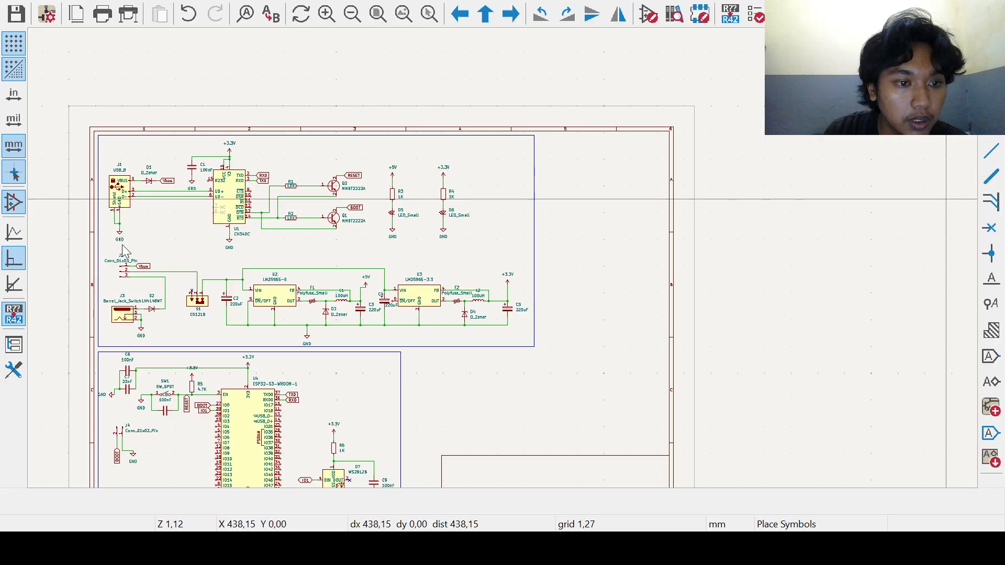
left_click(506, 452)
scroll(560, 406, "up", 3)
middle_click_drag(493, 222, 393, 408)
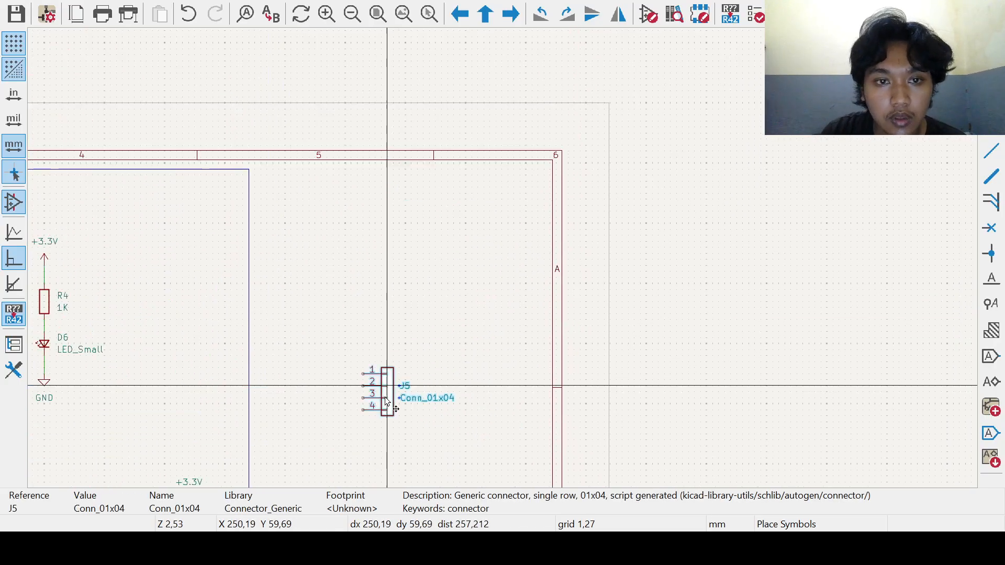
left_click(355, 258)
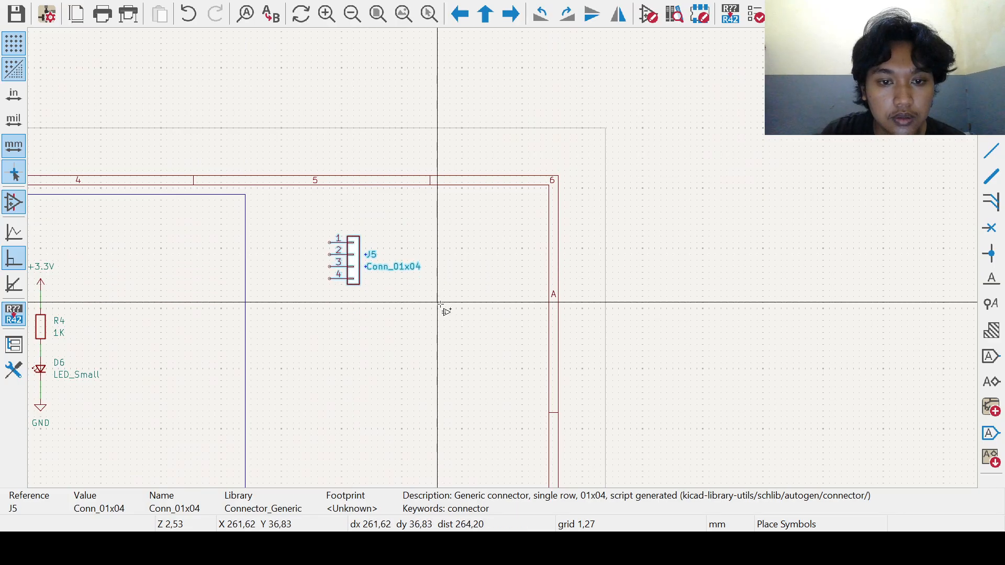
key("Escape")
Step: Place an unpolarized capacitor symbol C just right of the four-pin connector
middle_click_drag(414, 300, 449, 324)
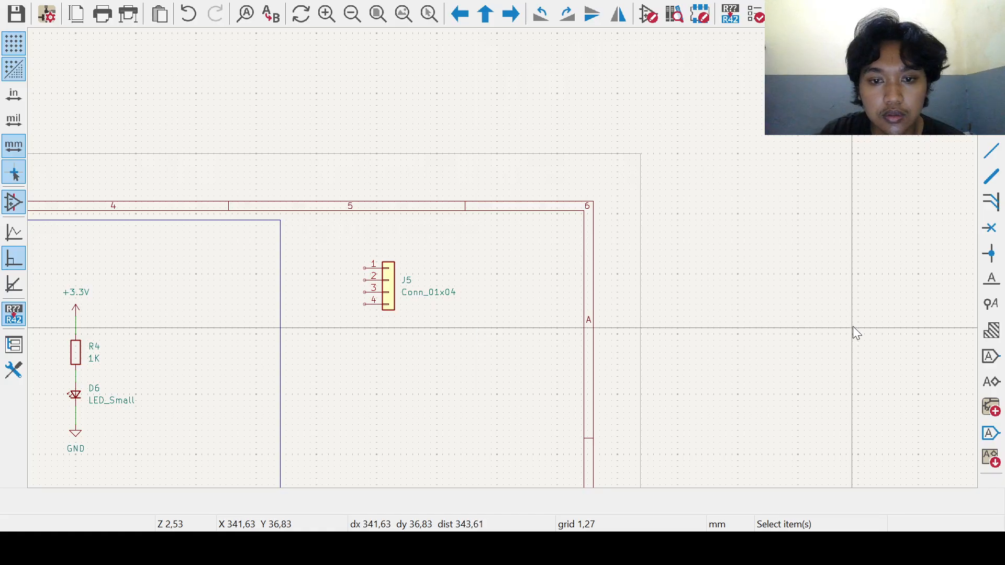
middle_click_drag(568, 299, 626, 274)
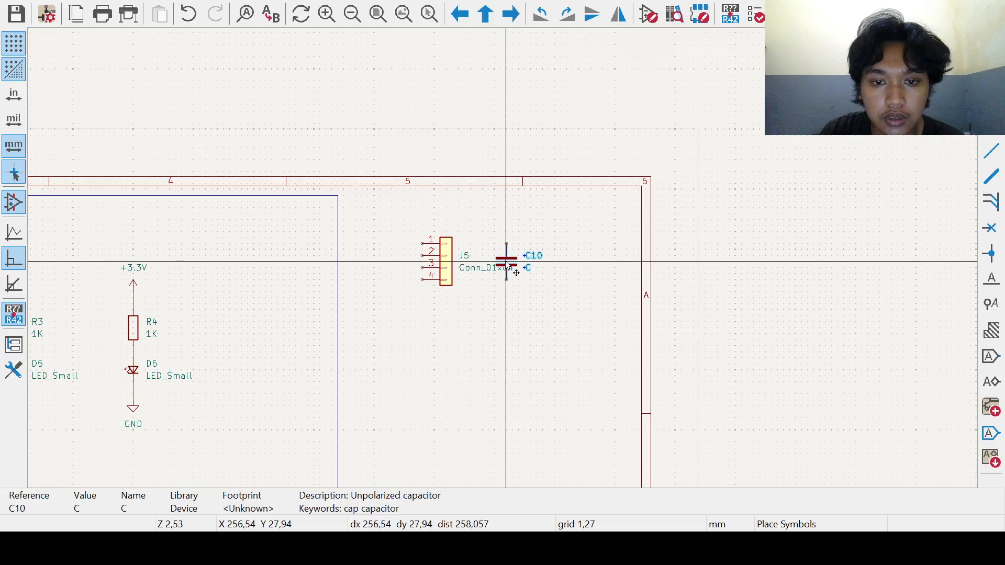
left_click(506, 261)
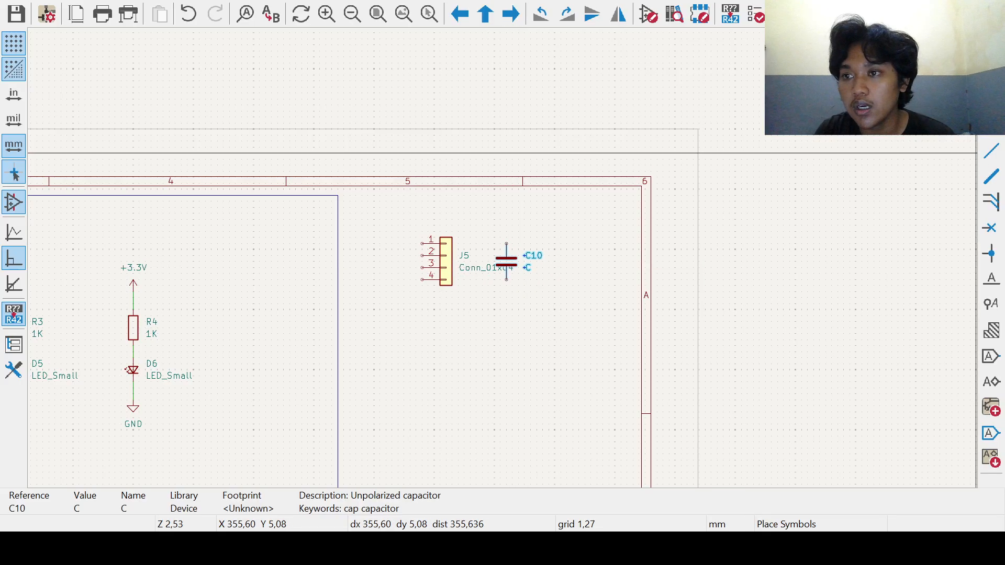
key("Escape")
Step: Rotate the connector's Conn_01x04 value text to vertical beside its body and shift the J5 reference slightly right
scroll(504, 257, "up", 2)
left_click(397, 170)
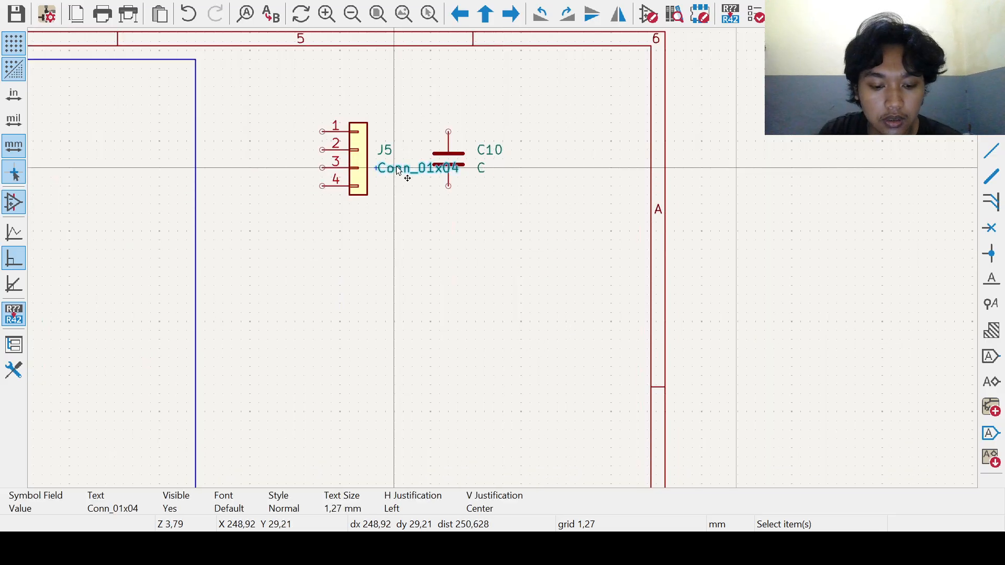
key("r")
left_click_drag(376, 153, 375, 191)
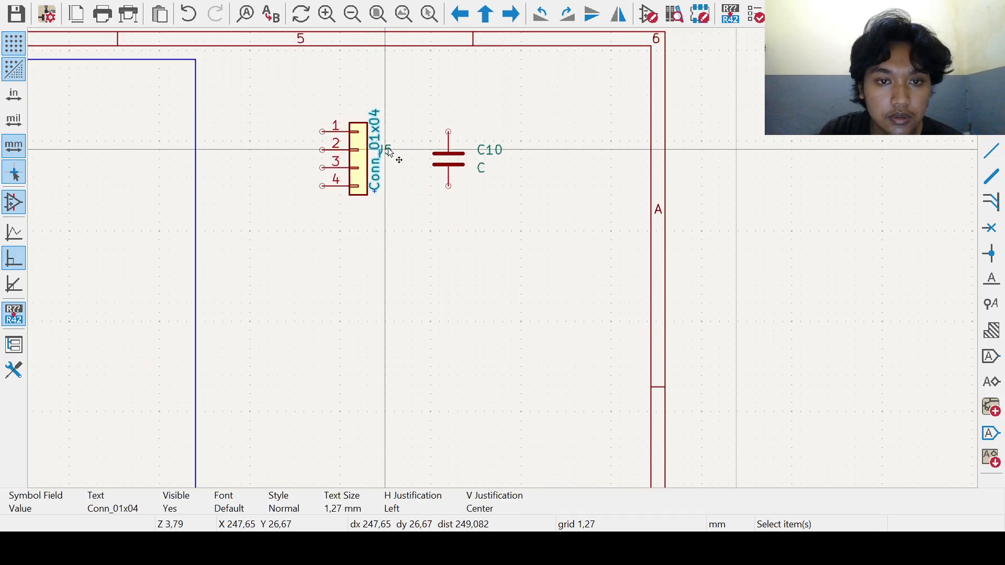
left_click(387, 151)
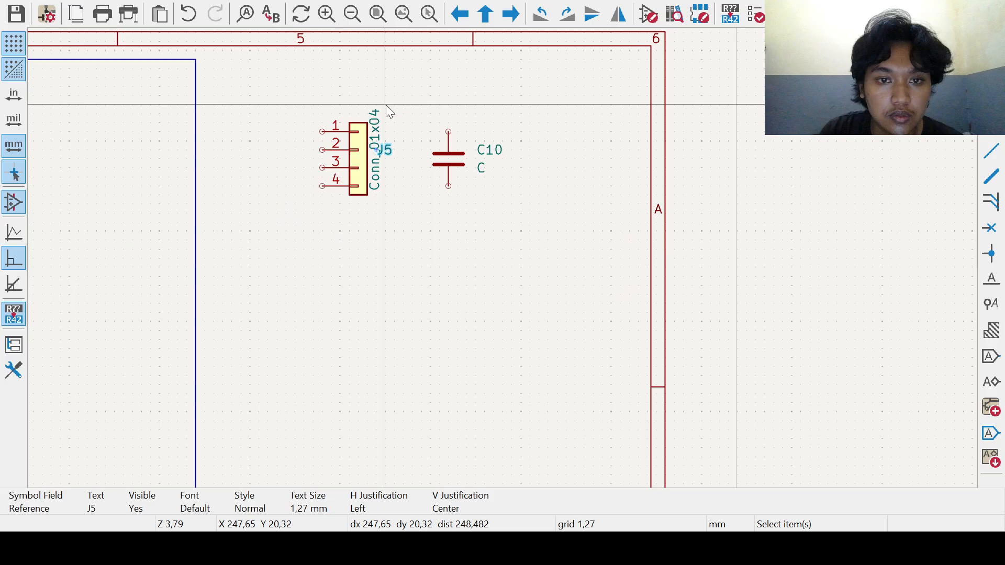
key("g")
left_click(384, 150)
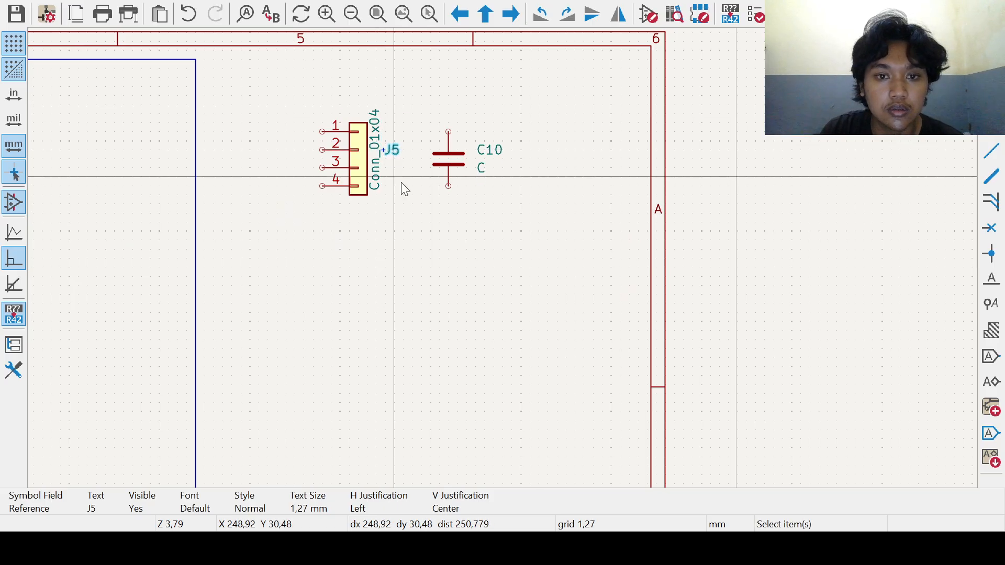
Step: Move capacitor C10 slightly left, closer to connector J5
scroll(419, 191, "up", 3)
left_click(476, 273)
key("g")
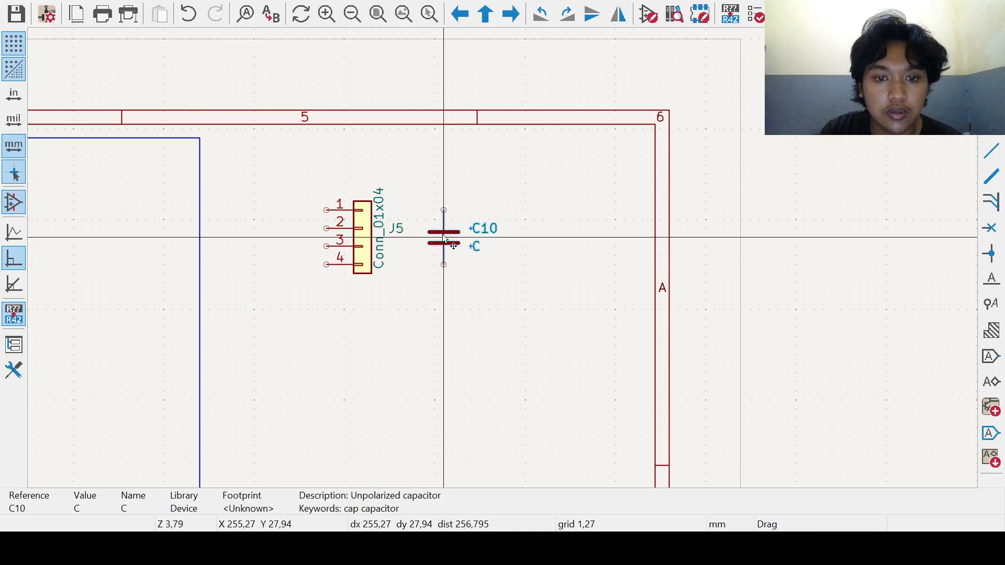
left_click(435, 238)
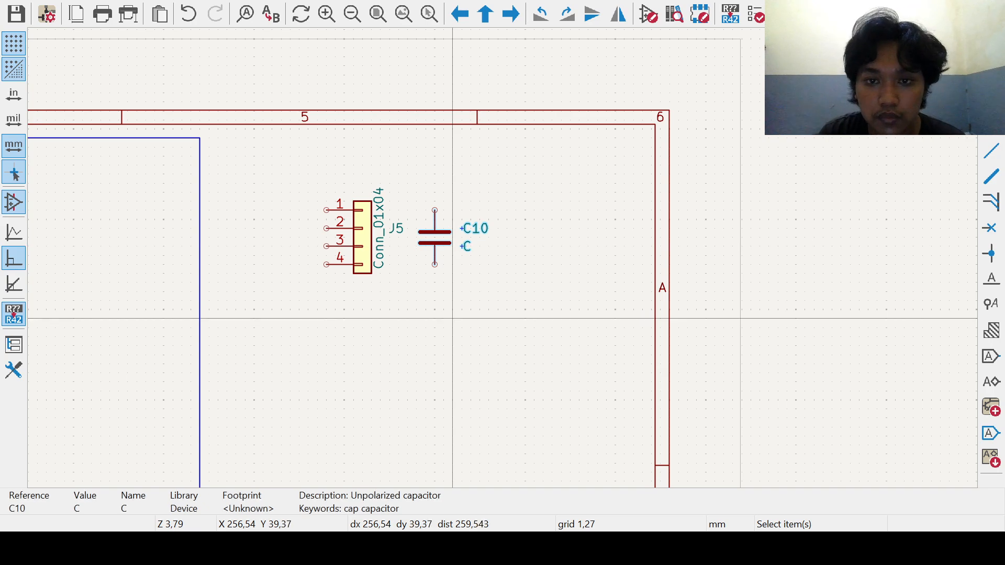
Step: Wire J5 pin 1 to the upper terminal of C10 and J5 pin 4 to its lower terminal
scroll(452, 246, "up", 3)
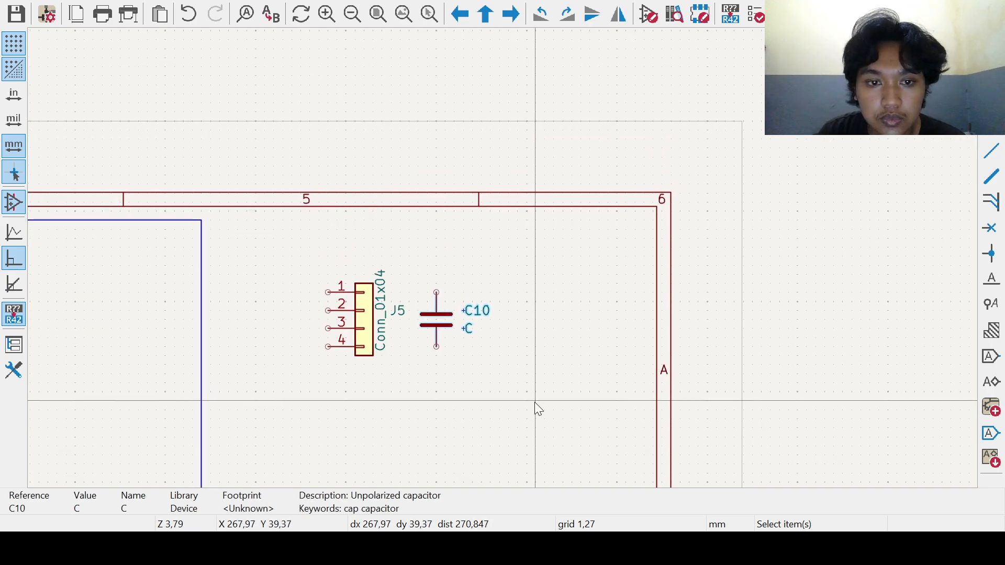
left_click(991, 150)
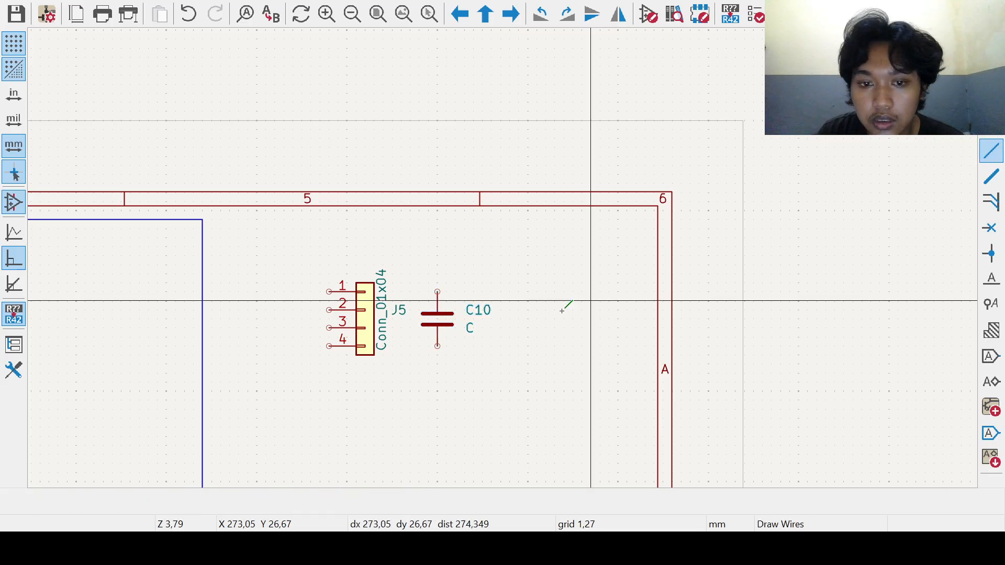
left_click(329, 292)
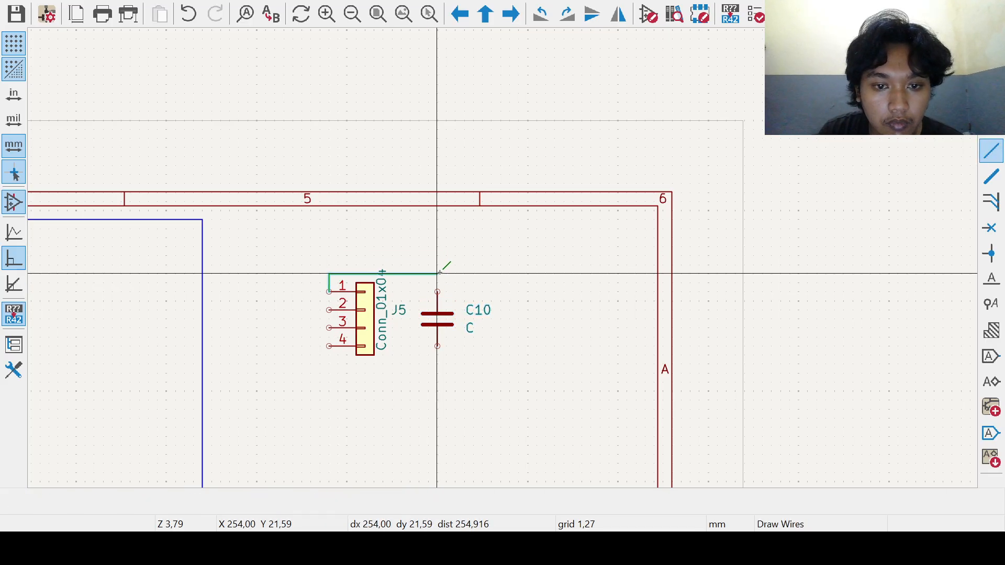
left_click(437, 292)
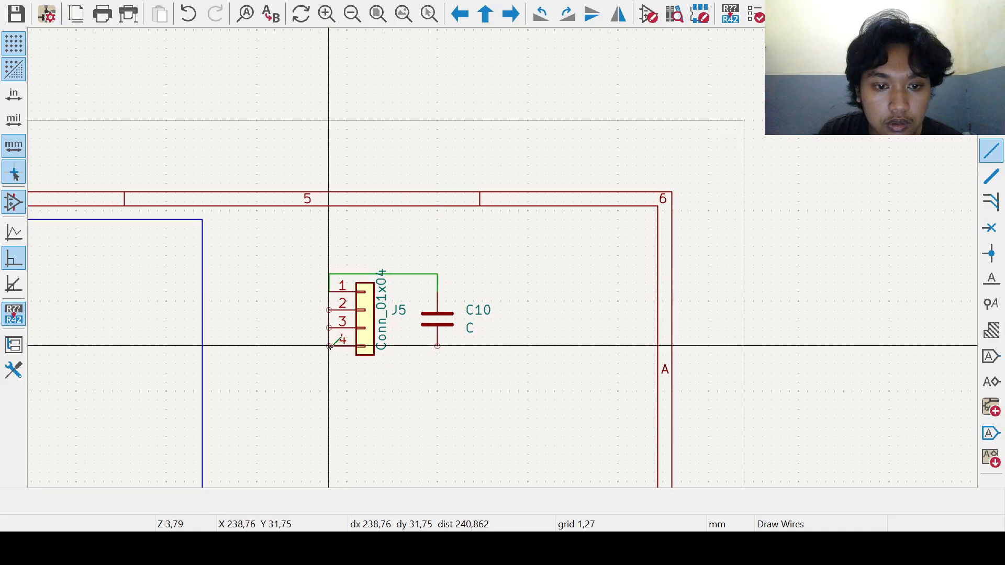
left_click(438, 363)
left_click(437, 346)
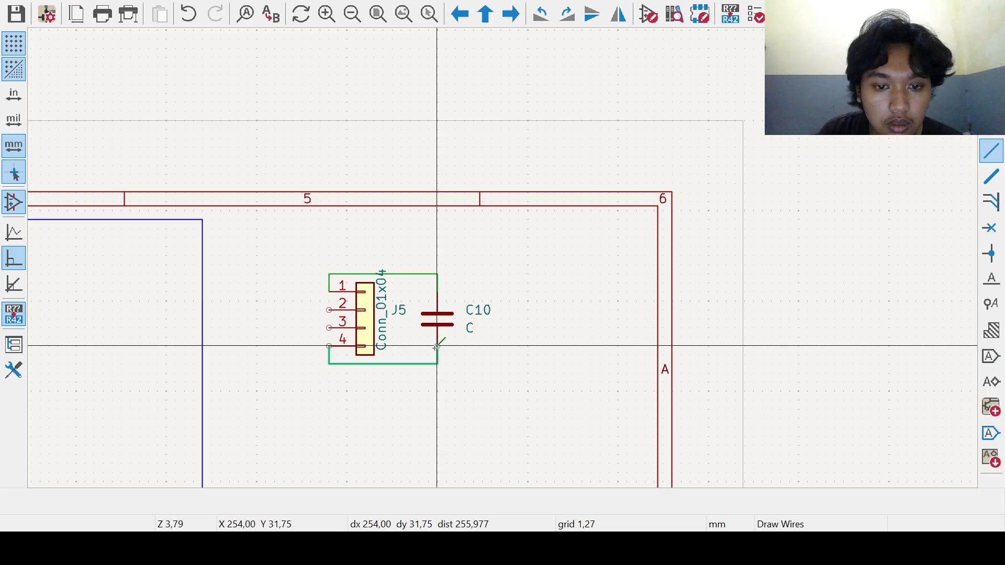
Step: Place a +5V power symbol above J5 pin 1 and a GND symbol below pin 4
middle_click_drag(431, 370, 479, 370)
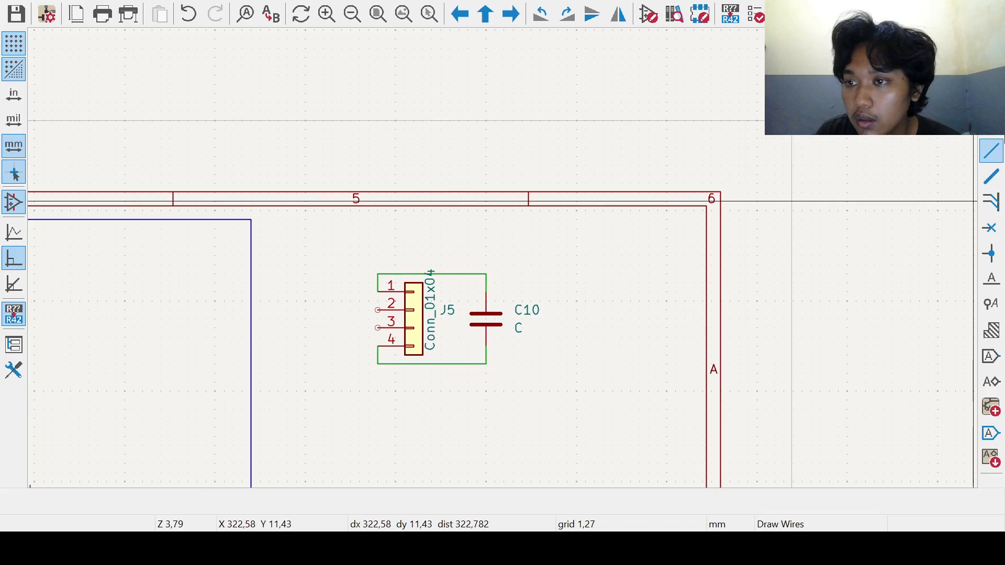
left_click(998, 138)
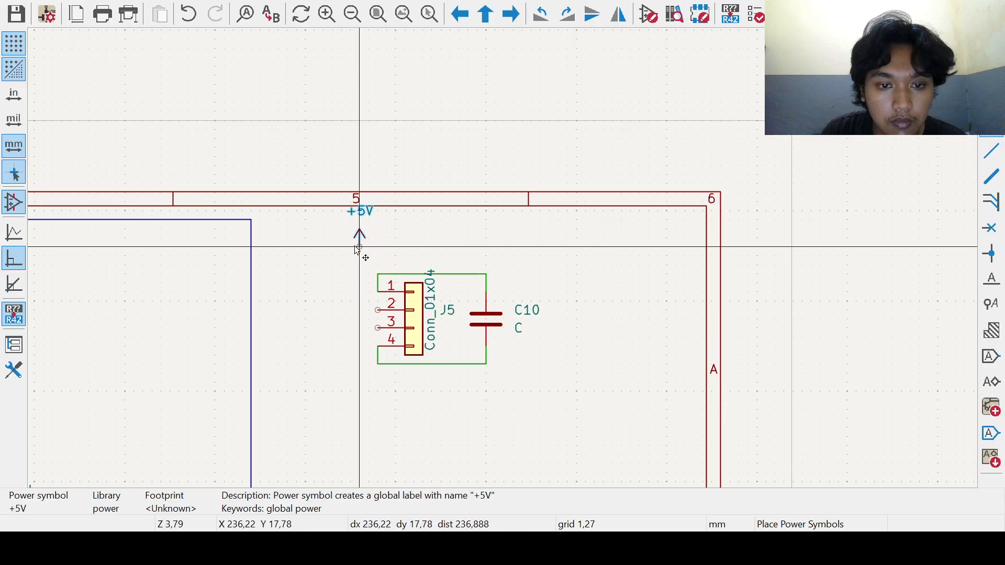
left_click(359, 247)
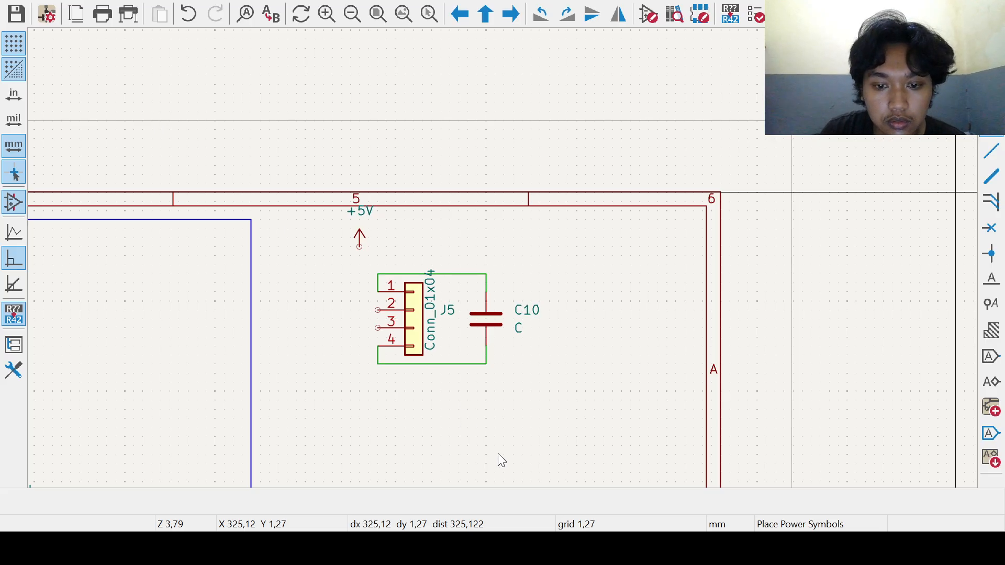
left_click(367, 381)
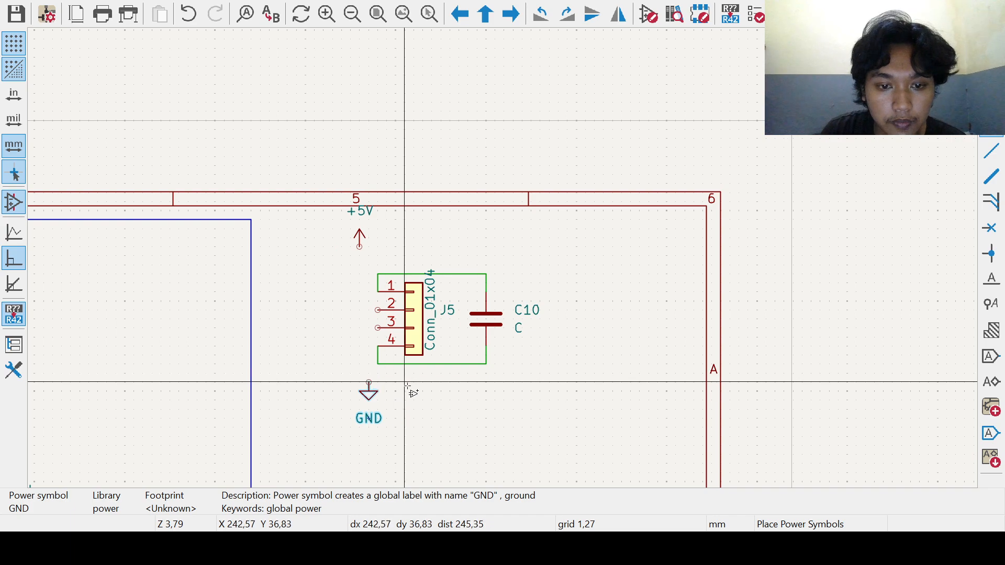
Step: Wire the +5V symbol to J5 pin 1 and the GND symbol to J5 pin 4
scroll(413, 390, "up", 1)
middle_click_drag(516, 259, 497, 317)
left_click(998, 152)
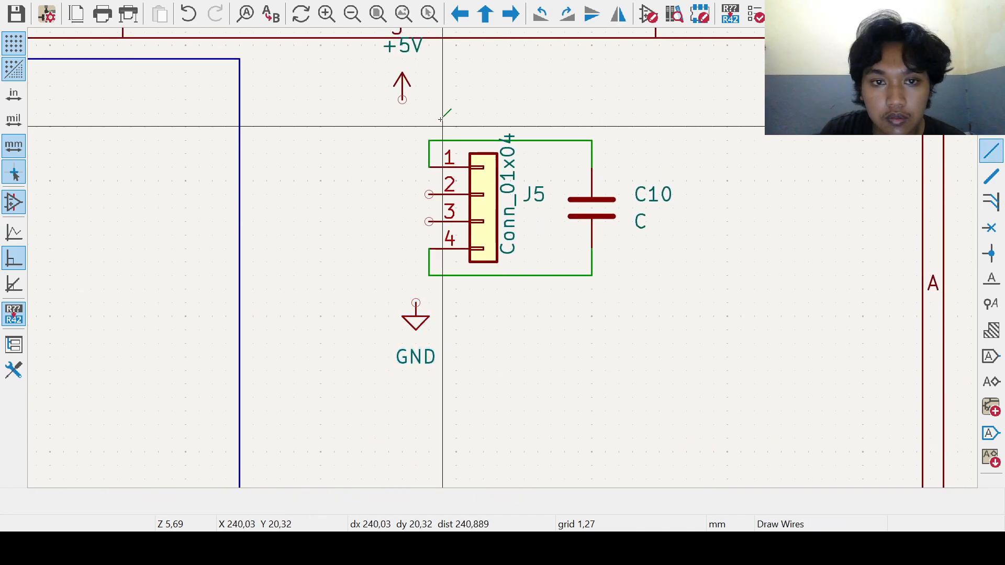
left_click(402, 99)
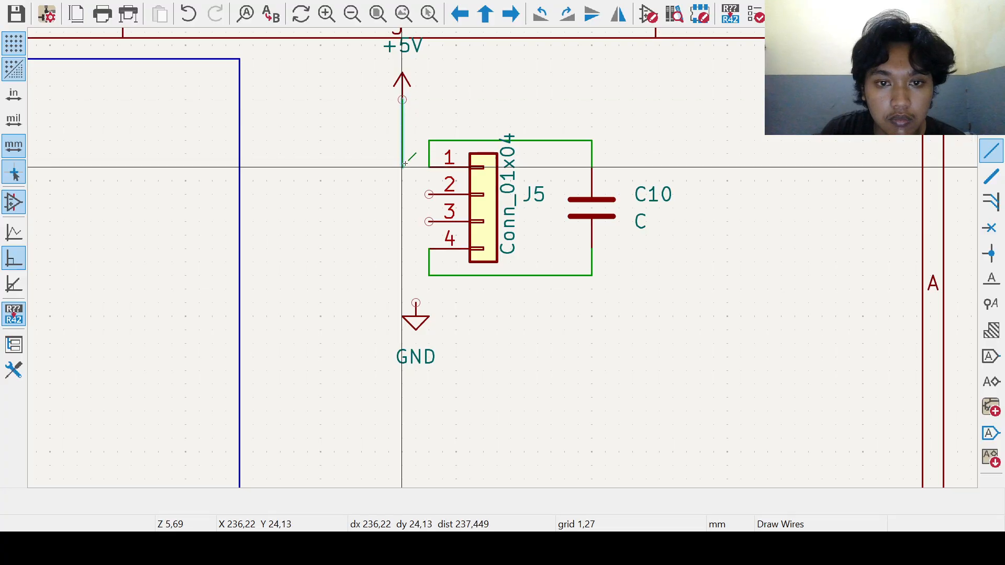
left_click(429, 167)
left_click(415, 302)
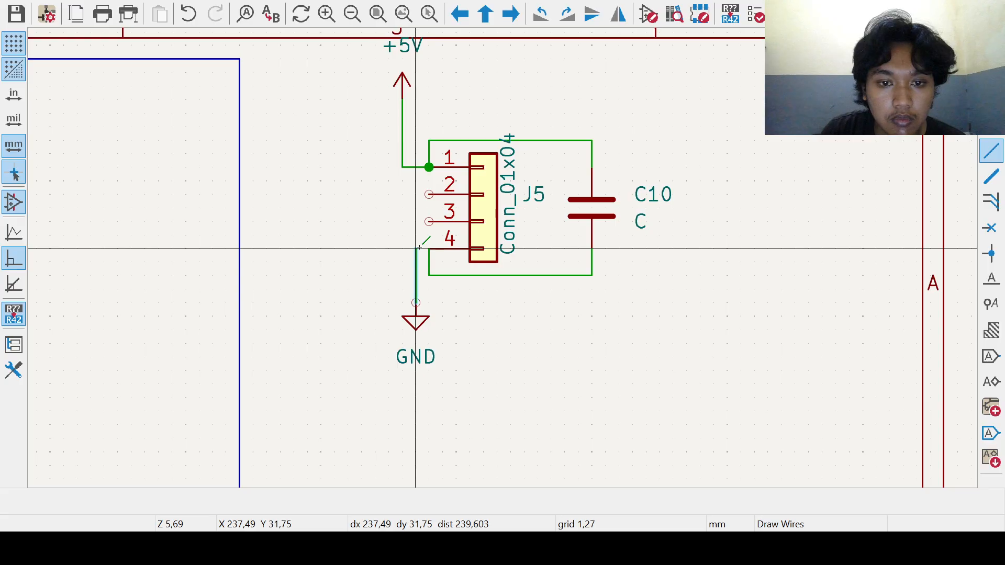
left_click(429, 249)
Step: Place global input labels IO11 and IO12 to the left of J5 pins 2 and 3
middle_click_drag(545, 253, 526, 304)
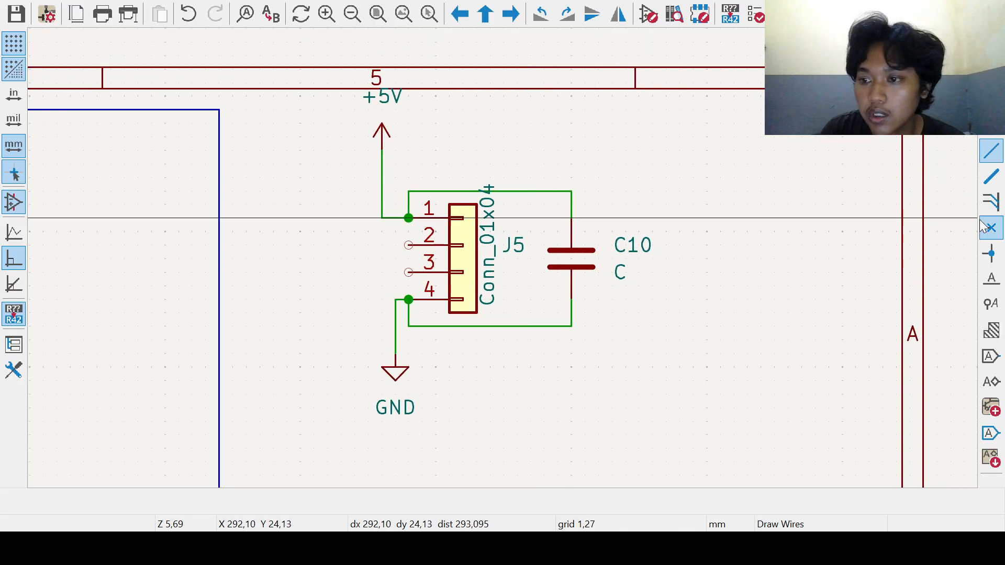
left_click(996, 359)
left_click(997, 360)
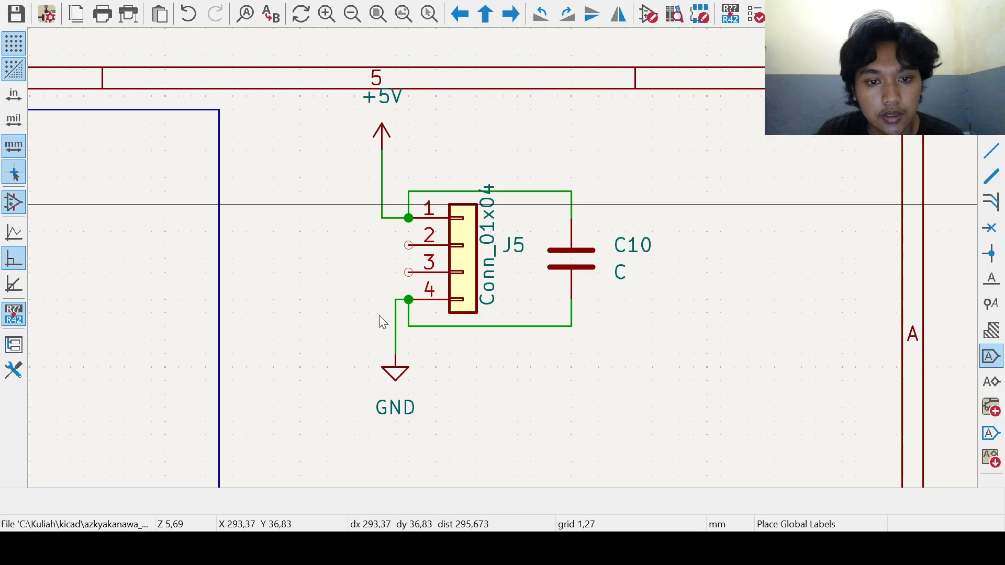
key("ctrl+v")
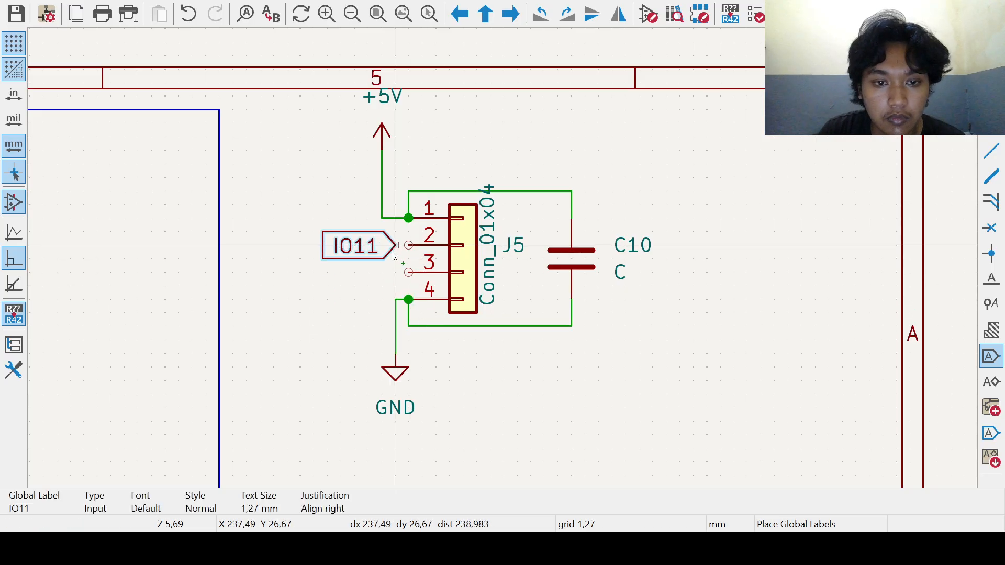
left_click(368, 244)
key("Insert")
left_click(369, 272)
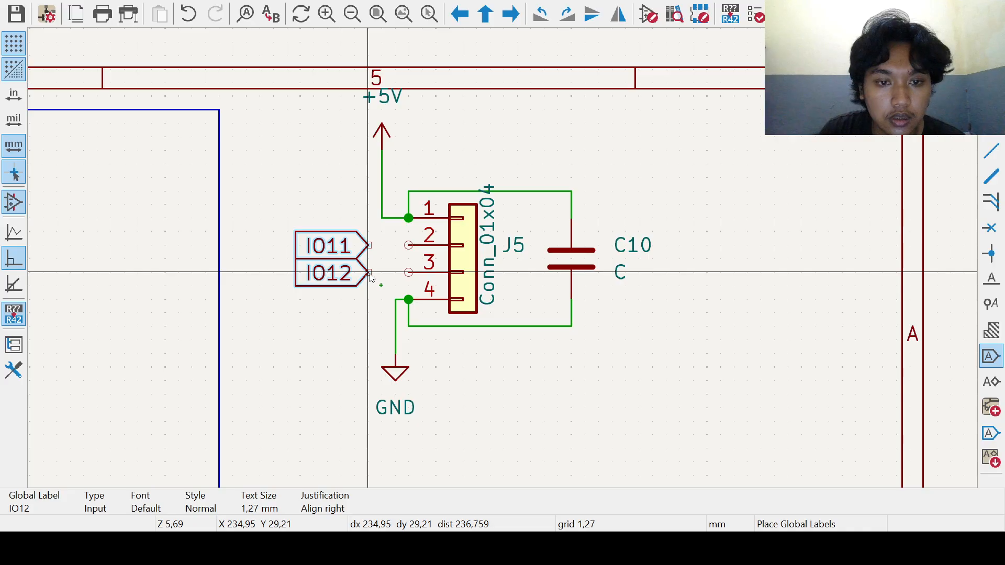
Step: Wire the IO11 label to J5 pin 2
left_click(991, 151)
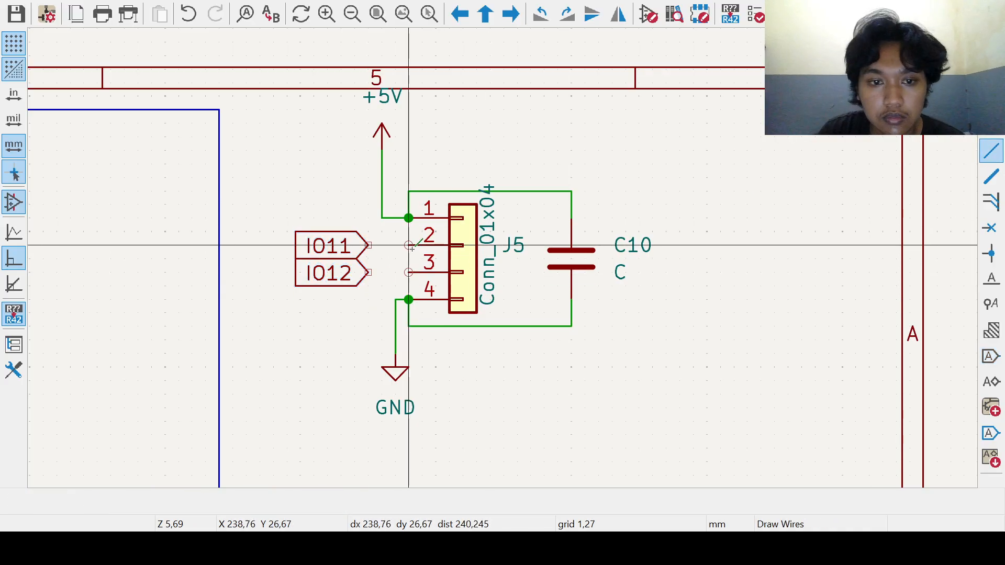
left_click(369, 244)
left_click(408, 245)
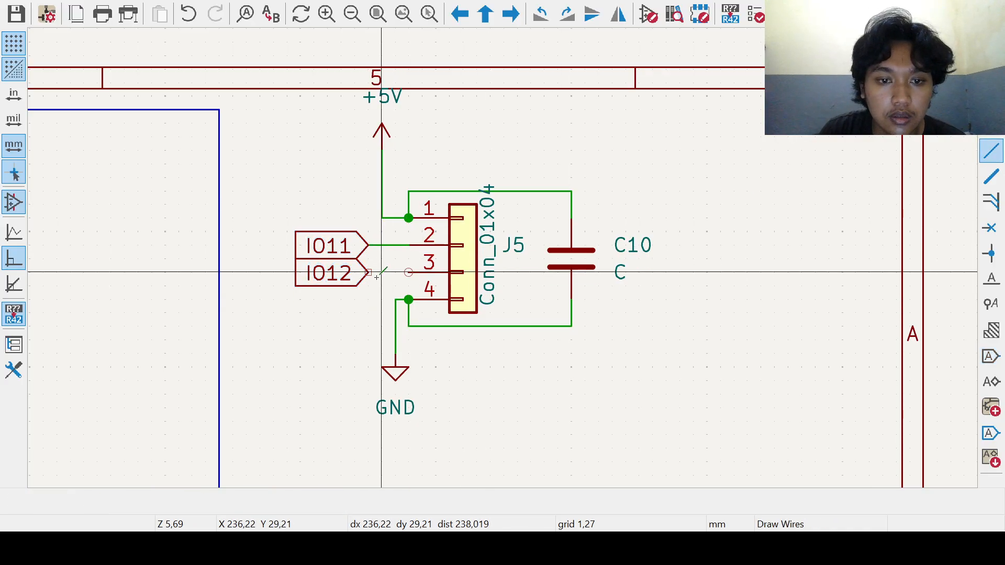
Step: Wire the IO12 label to J5 pin 3
left_click(369, 271)
left_click(409, 272)
scroll(425, 272, "down", 3)
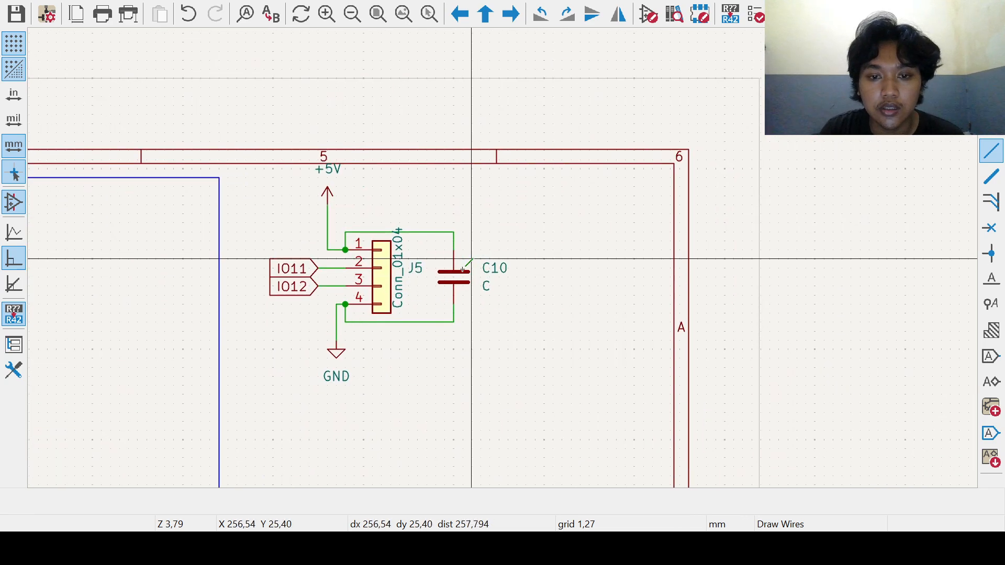
key("Escape")
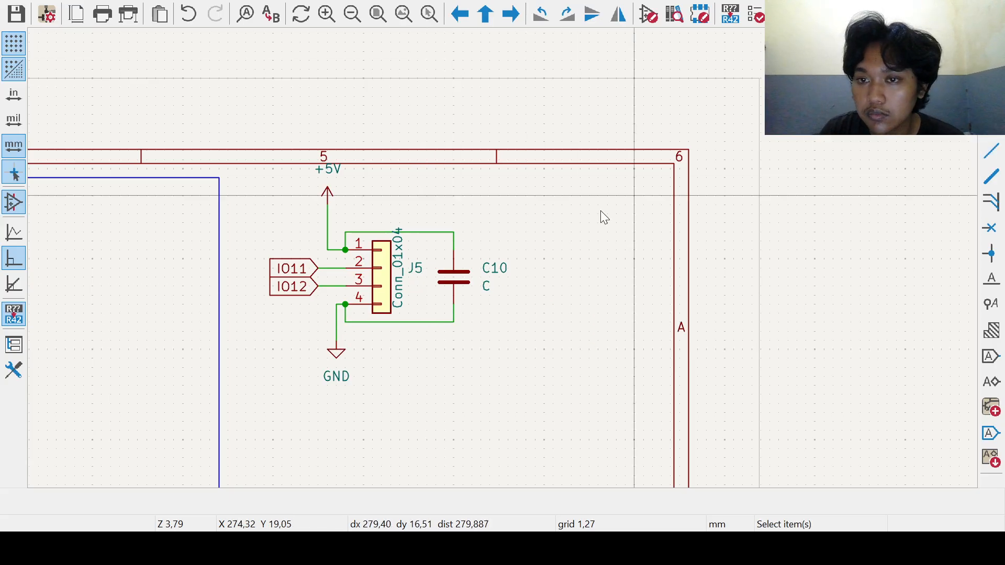
Step: Set the value of capacitor C10 to 100nF
left_click(487, 287)
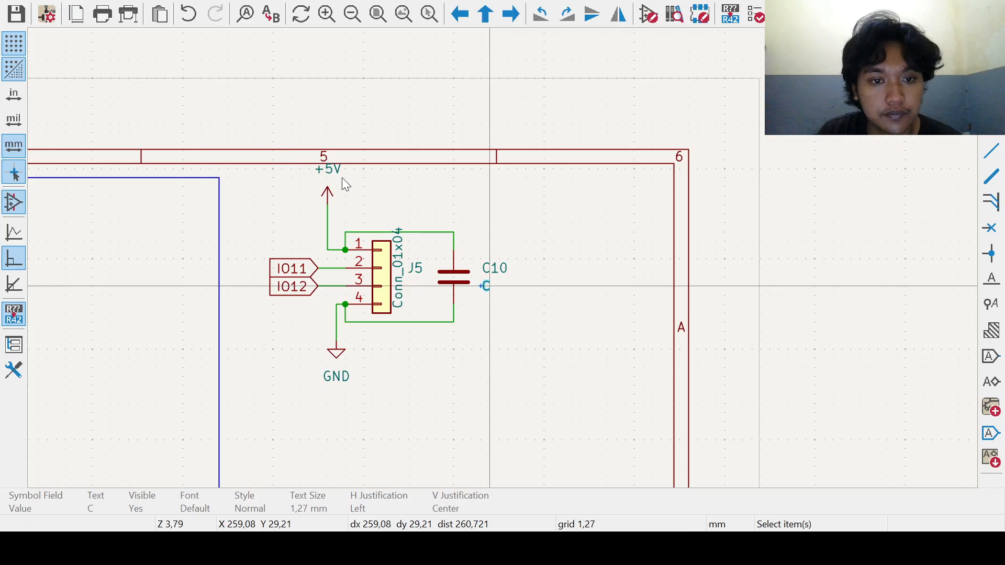
left_click(345, 204)
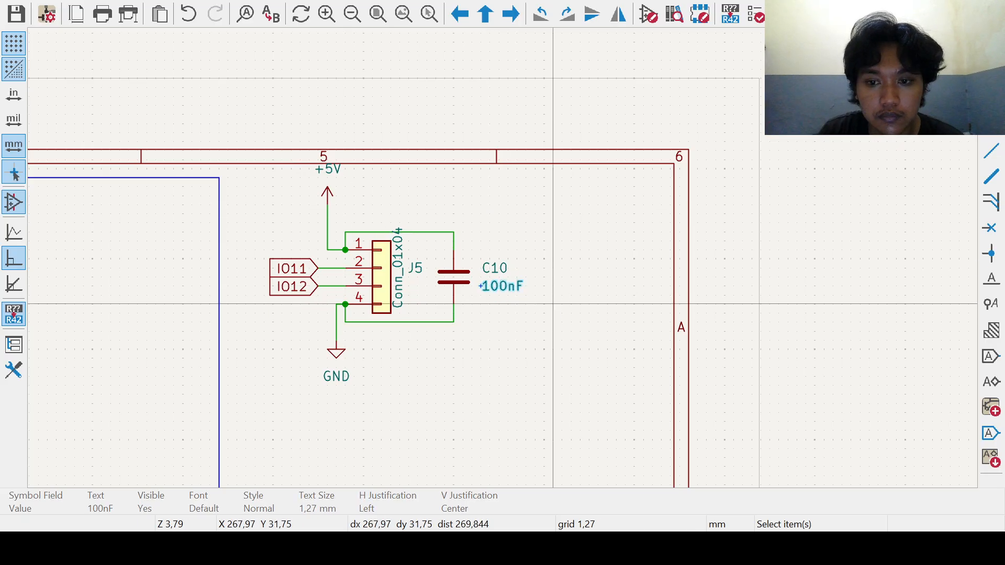
left_click(498, 316)
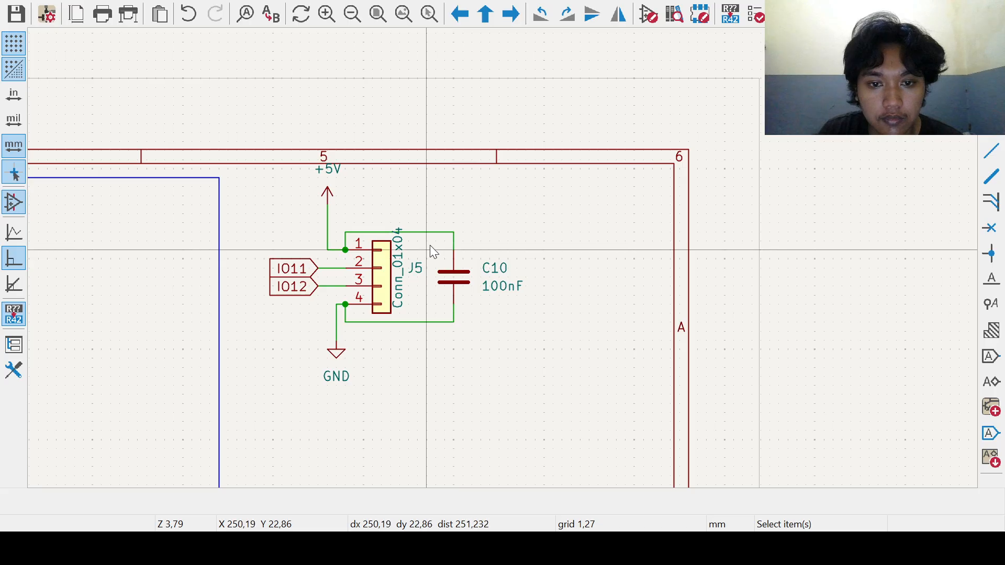
Step: Move capacitor C10 with its attached wires slightly closer to connector J5
left_click_drag(436, 236, 512, 358)
left_click_drag(465, 294, 438, 303)
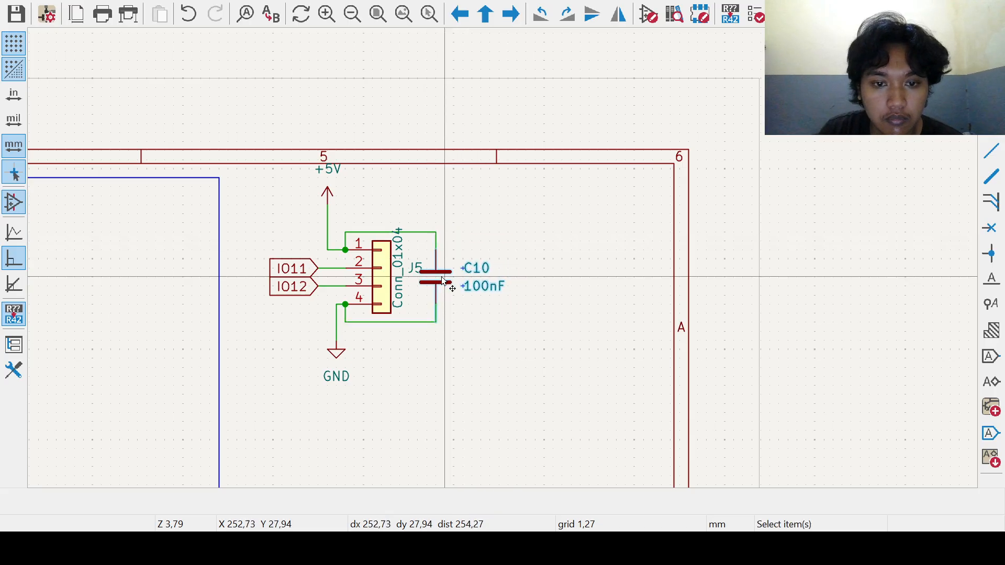
left_click(496, 375)
middle_click_drag(490, 369, 448, 323)
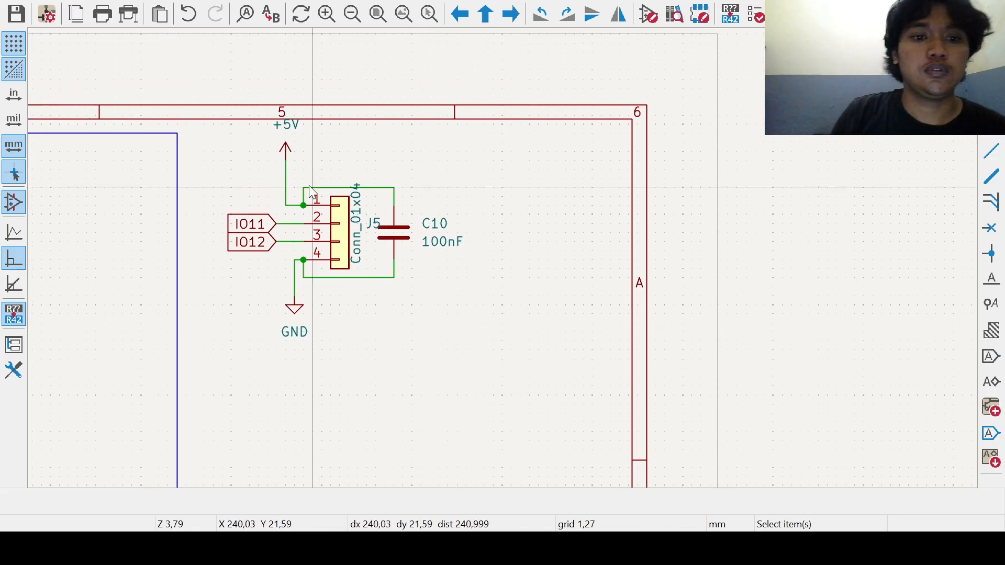
Step: Lower the +5V power symbol above J5 so its label clears the sheet border
left_click(286, 155)
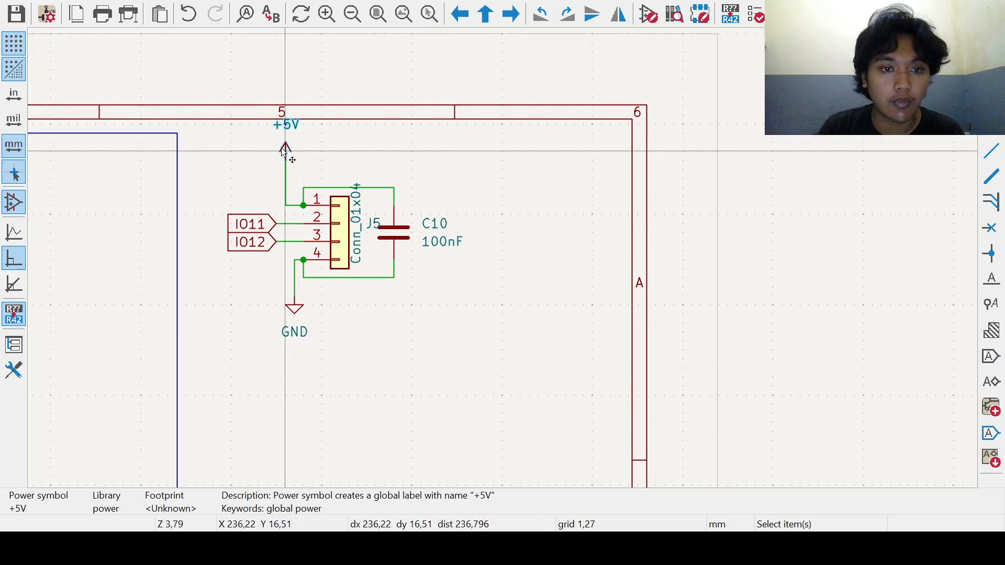
left_click_drag(286, 155, 285, 169)
left_click(476, 214)
middle_click_drag(444, 208, 387, 203)
middle_click_drag(481, 209, 480, 207)
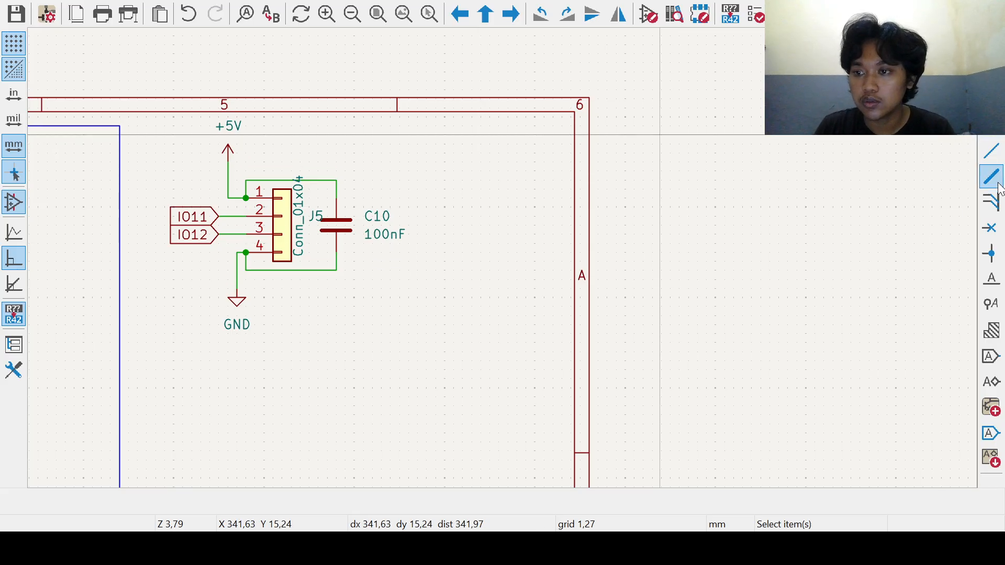
Step: Place a Conn_01x03 connector to the right of C10 and shift the whole J5 circuit slightly left
left_click(991, 99)
left_click(896, 253)
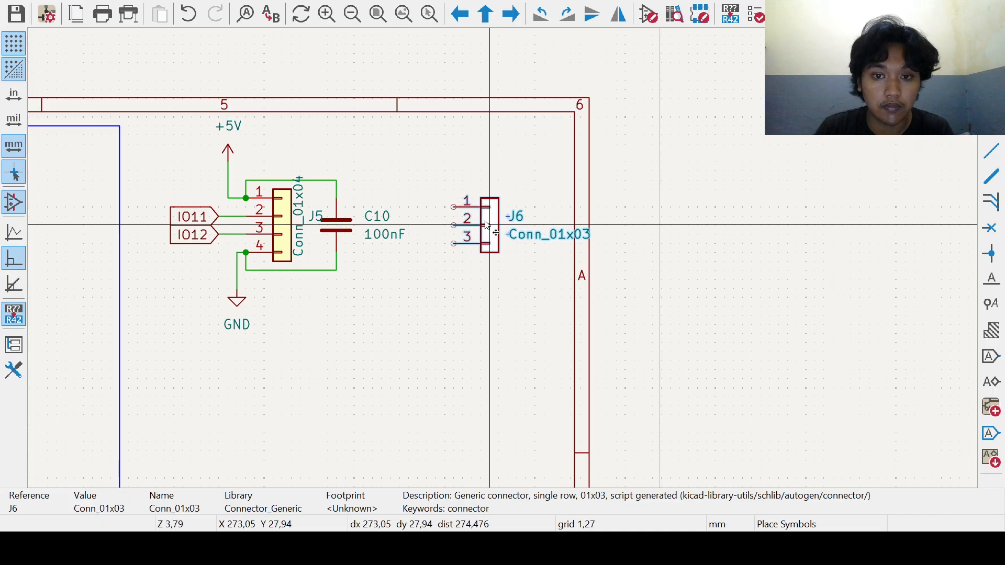
left_click(481, 225)
left_click_drag(157, 124, 419, 330)
left_click_drag(336, 226, 310, 226)
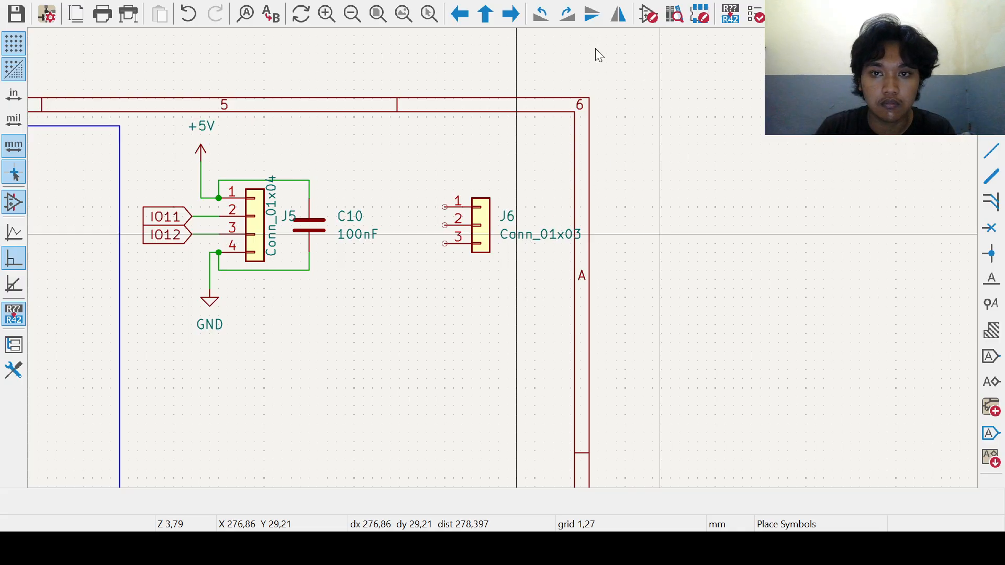
Step: Rotate J6's value text to vertical along the connector's right side and reposition its reference beside it
left_click(521, 237)
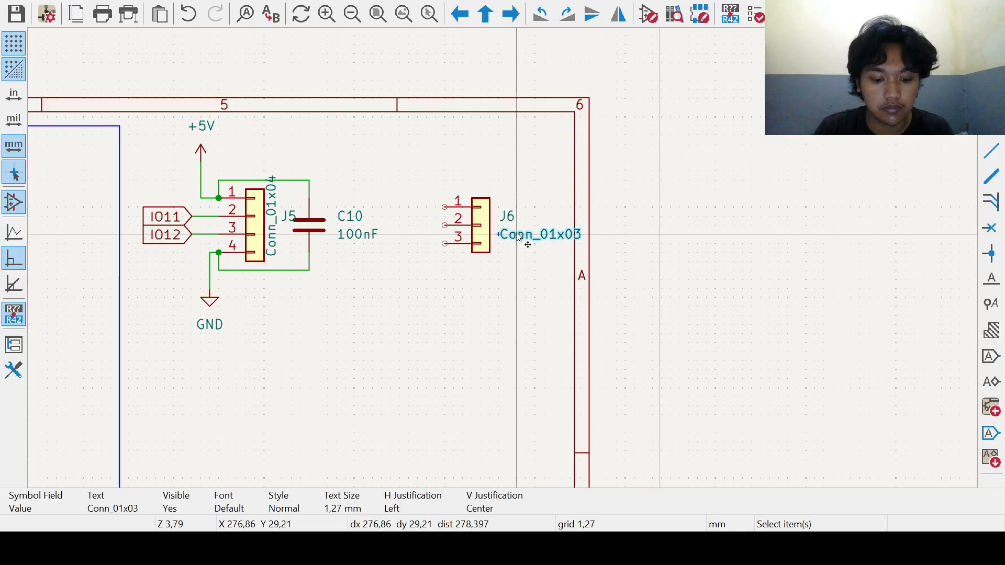
key("r")
key("g")
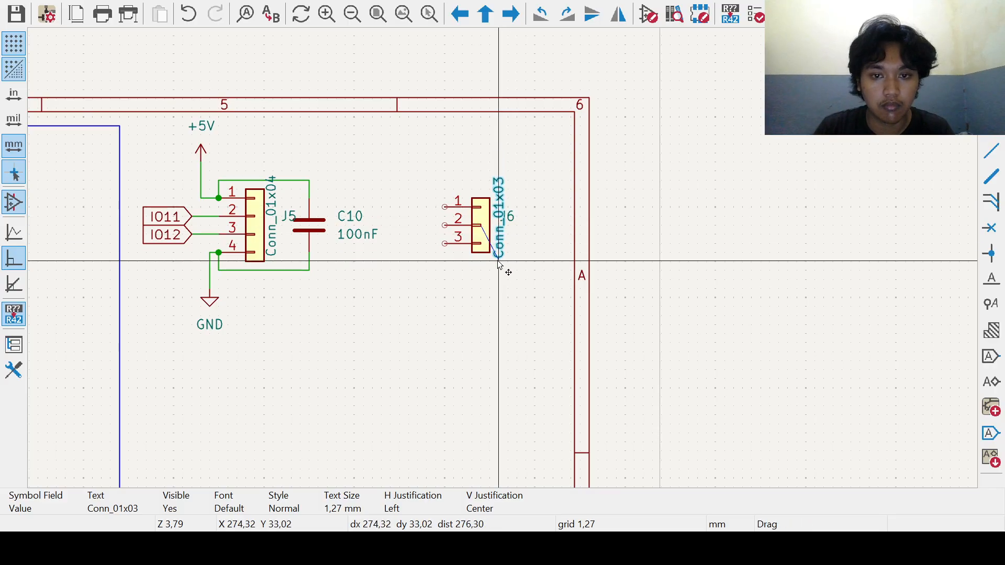
left_click(497, 268)
left_click(506, 218)
key("g")
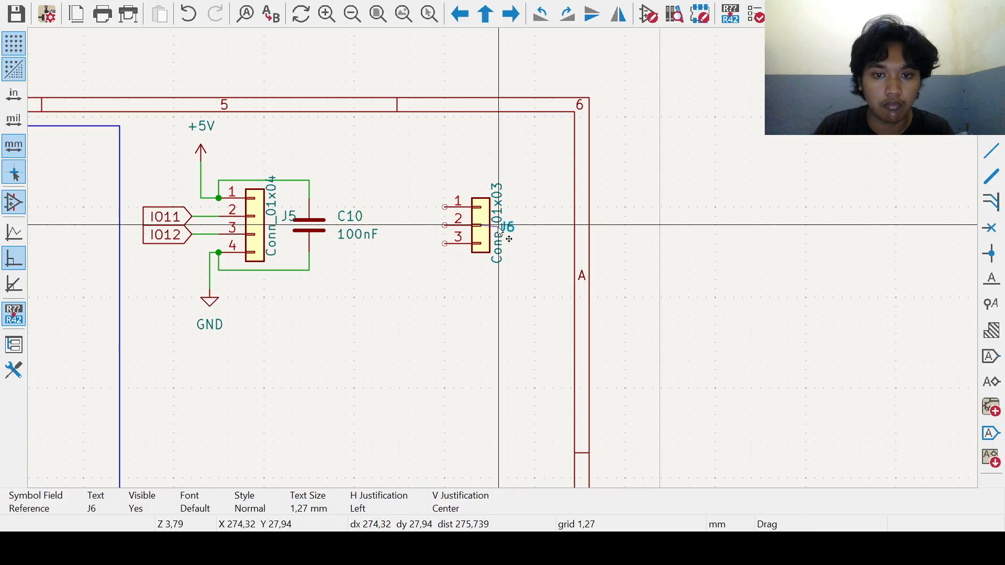
left_click(504, 217)
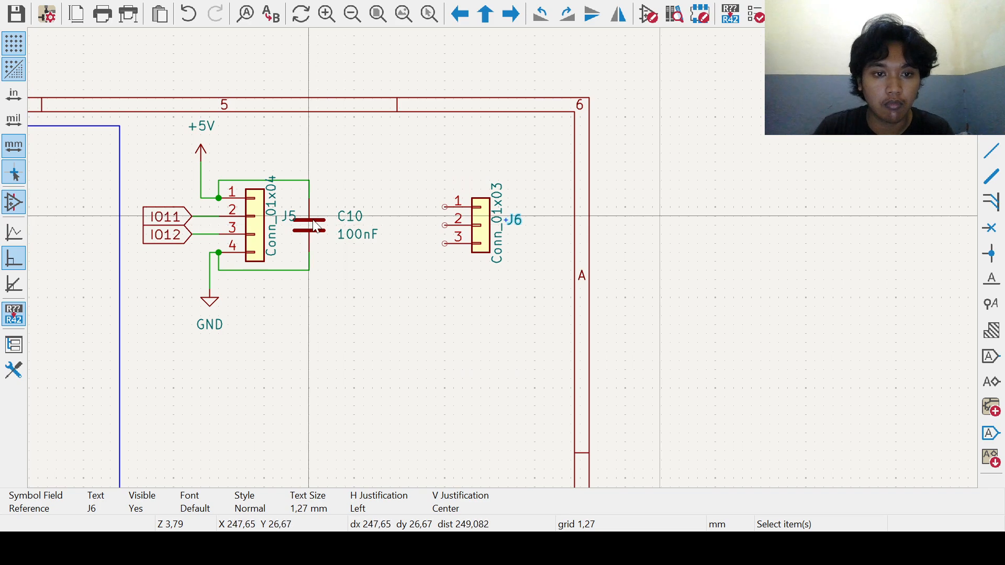
Step: Copy the 100nF capacitor C10 and paste the duplicate to the right of connector J6
left_click(315, 226)
left_click(541, 228)
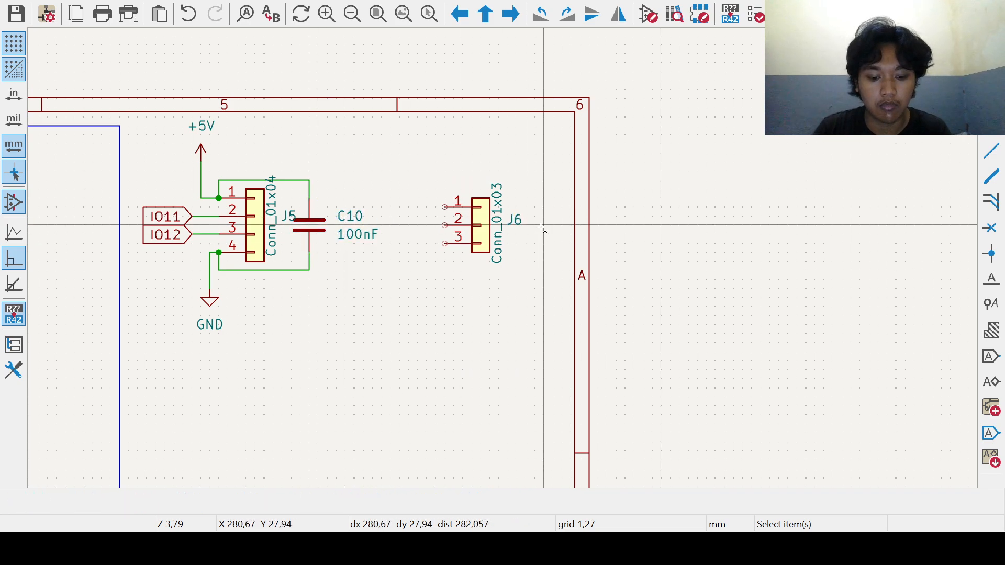
key("ctrl+v")
left_click(545, 228)
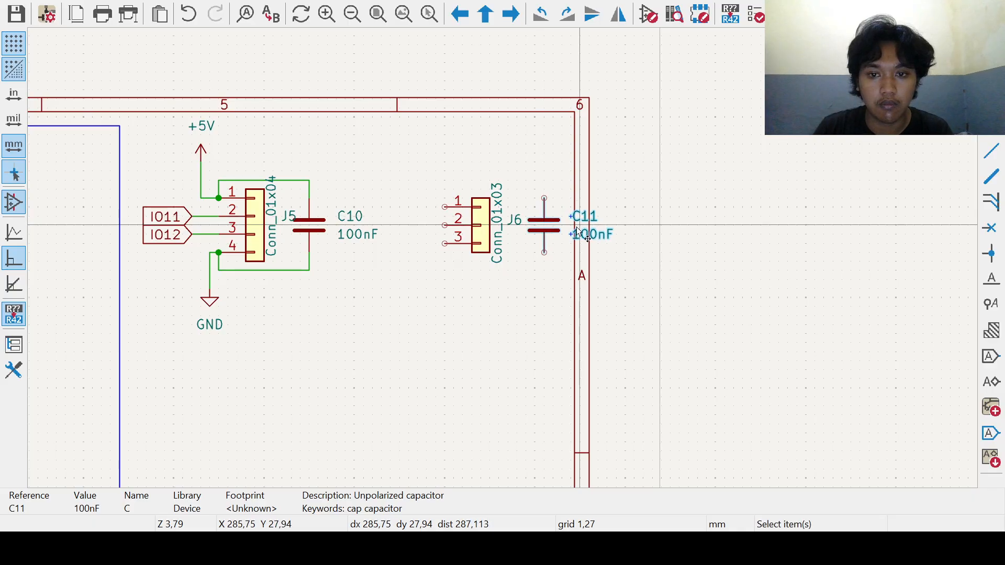
left_click(576, 234)
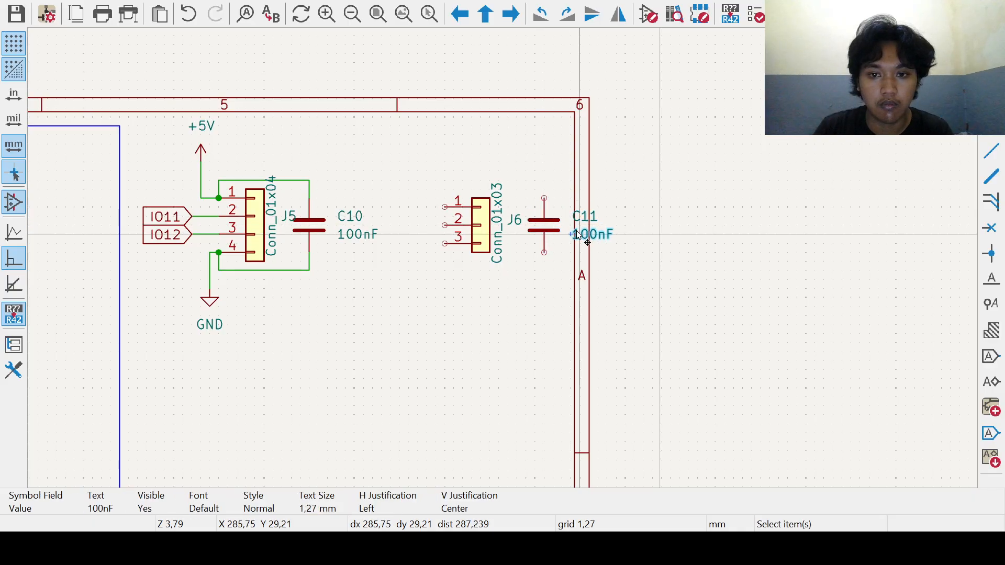
Step: Wire J6 pin 1 over the top of the connector to C11's upper pin
key("w")
left_click(444, 201)
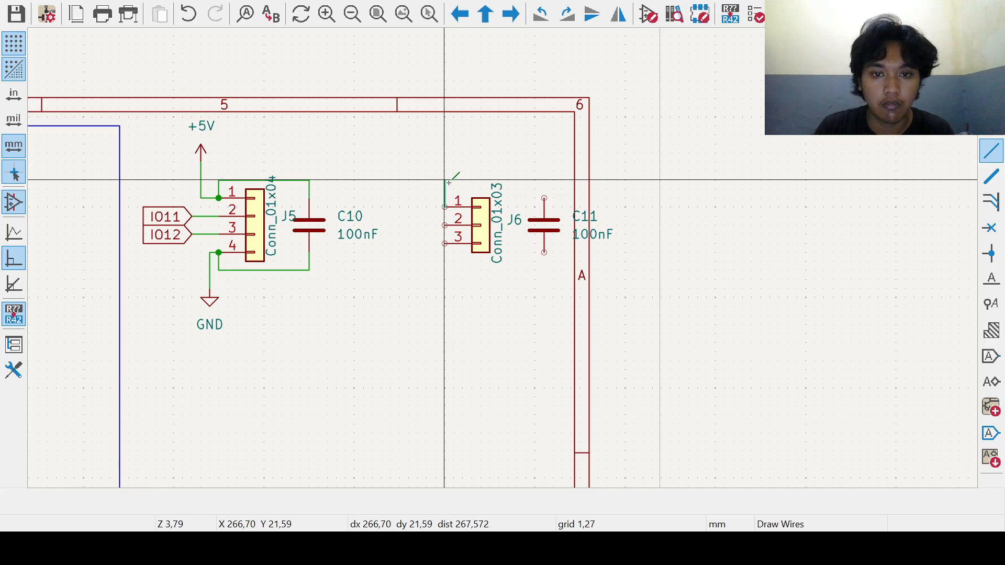
left_click(444, 180)
left_click(545, 199)
key("Escape")
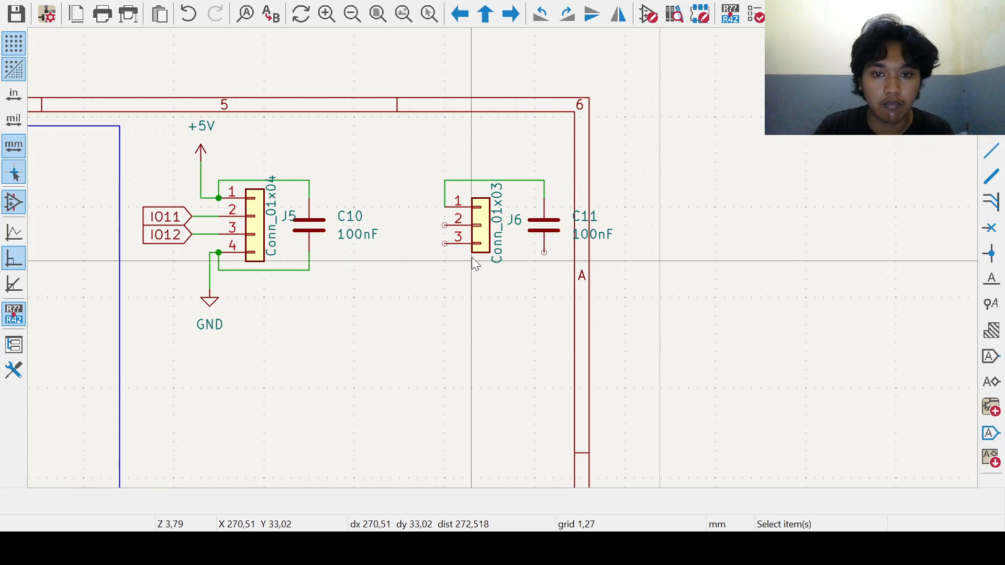
Step: Wire J6 pin 3 underneath the connector to C11's lower pin
key("w")
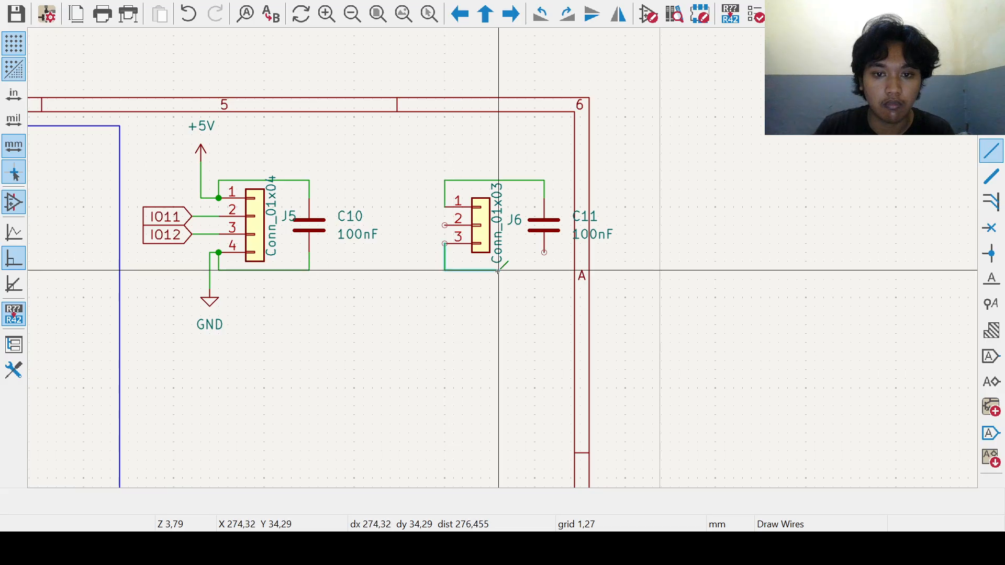
left_click(545, 270)
left_click(544, 252)
key("Escape")
middle_click_drag(491, 282, 523, 299)
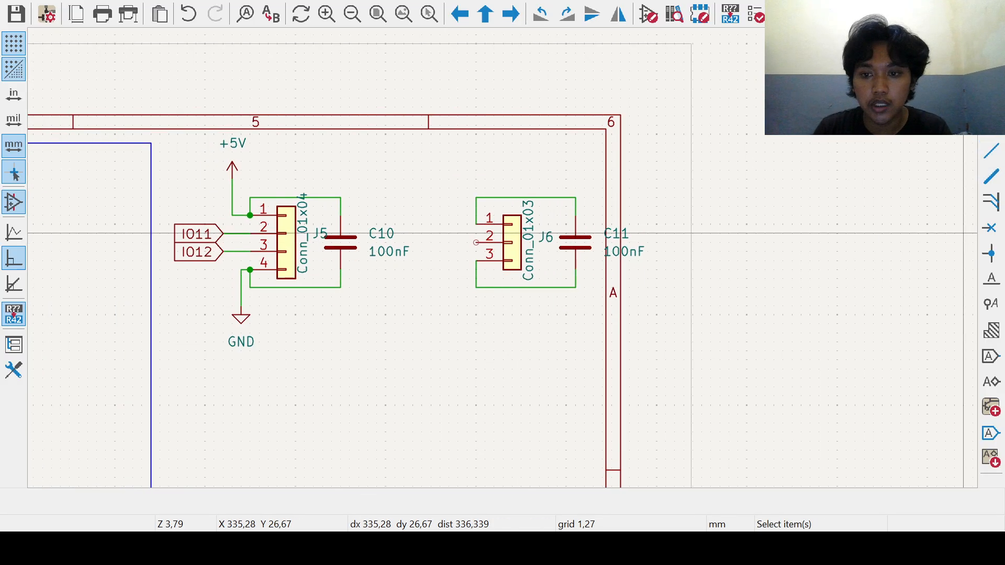
Step: Place a +5V power symbol above and left of J6 pin 1 and a GND symbol below and left of pin 3
left_click(991, 125)
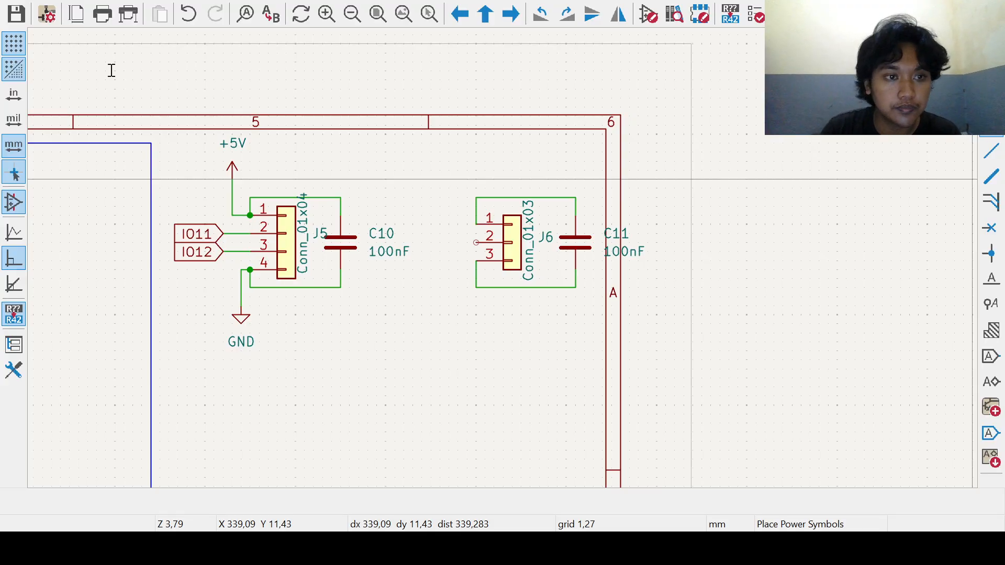
left_click(531, 444)
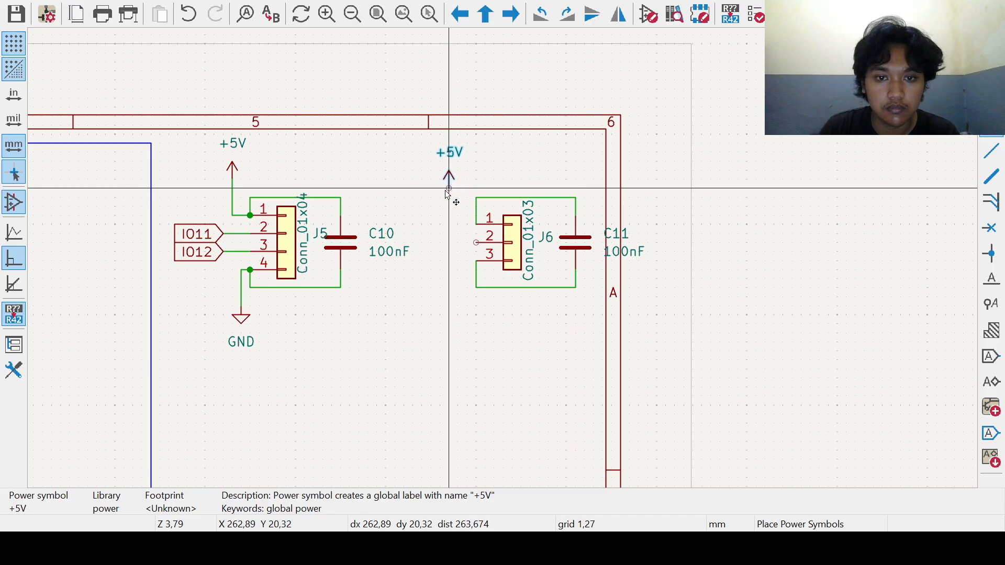
left_click(448, 187)
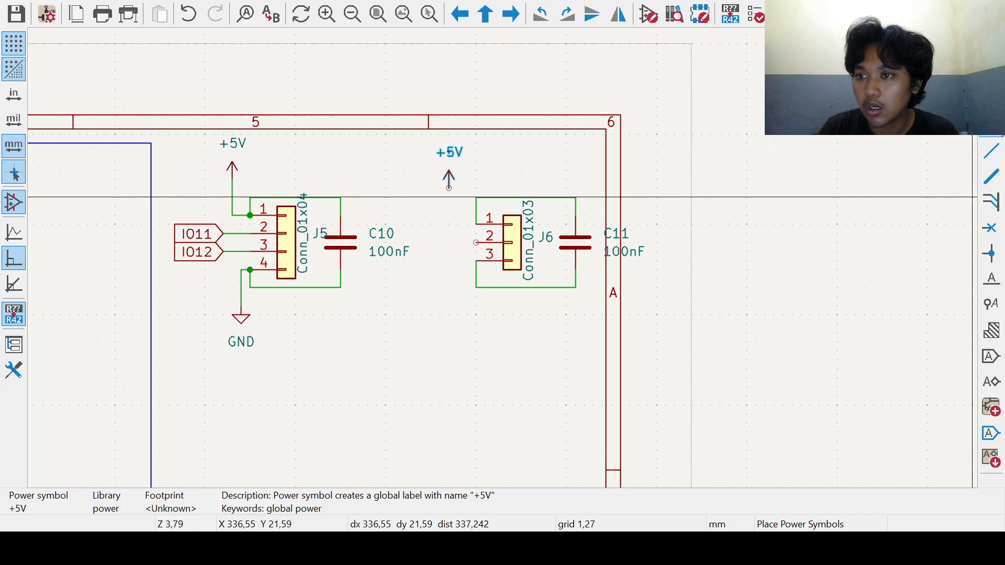
left_click(997, 125)
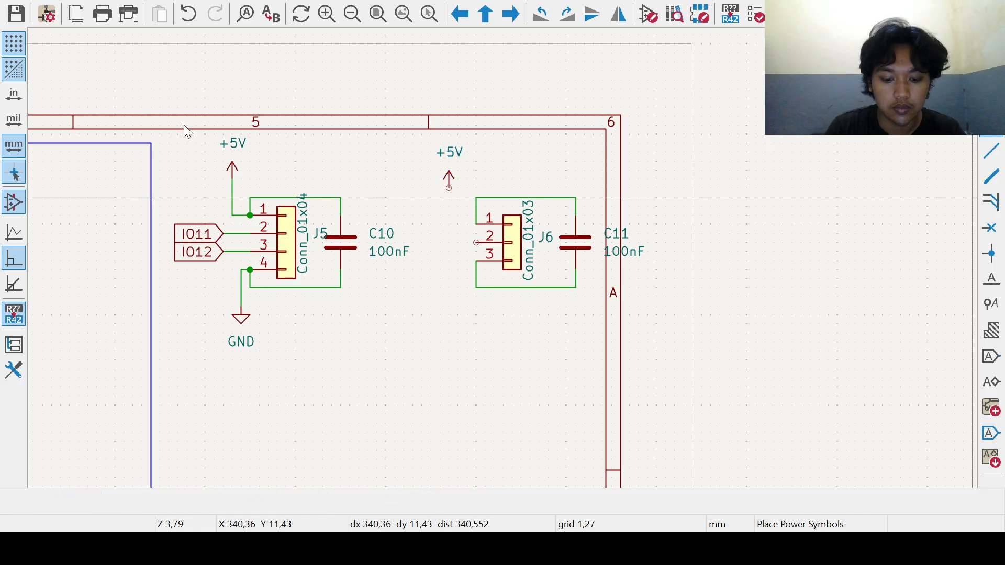
left_click(520, 455)
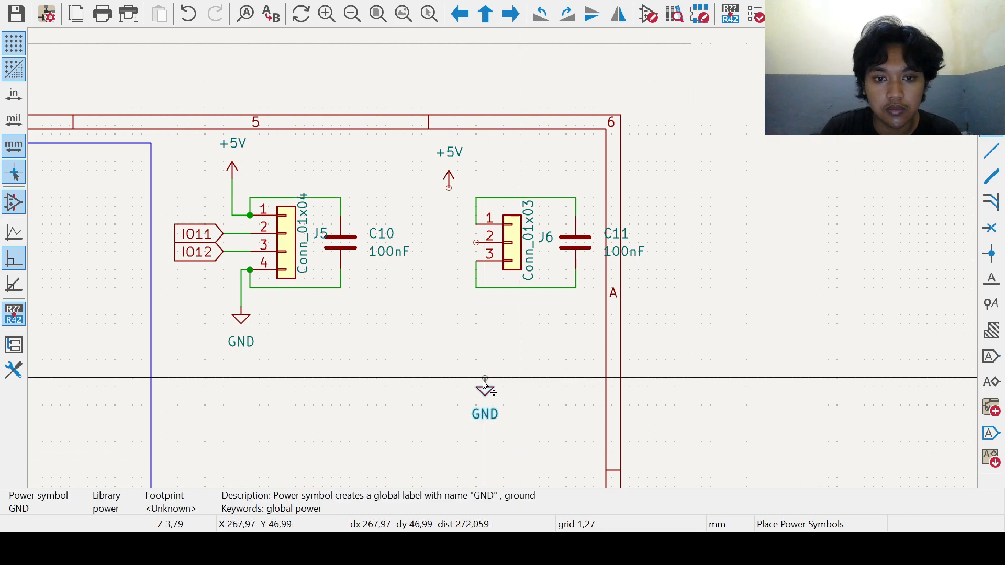
left_click(458, 290)
Step: Wire the +5V symbol to J6 pin 1 and the GND symbol to J6 pin 3
key("w")
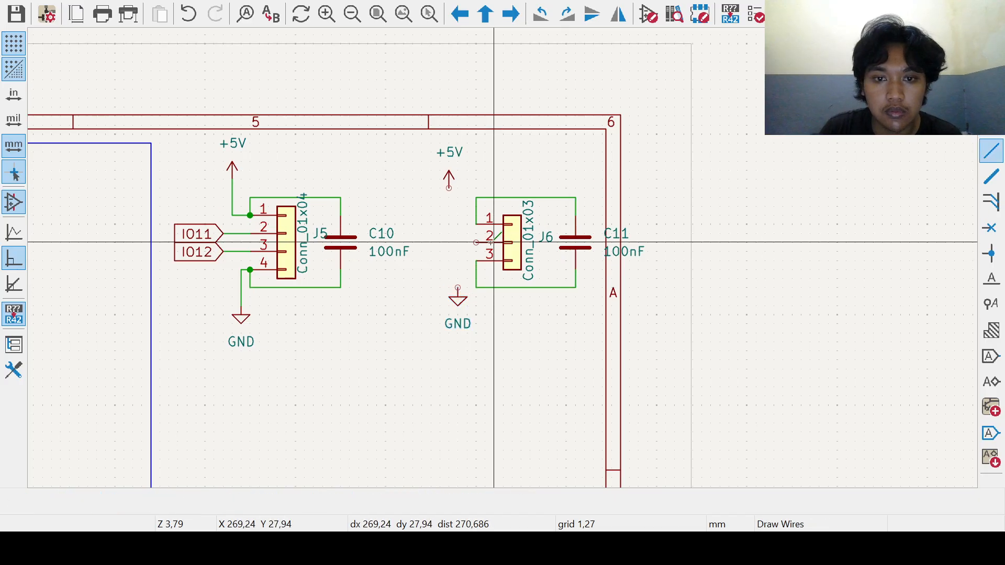
left_click(449, 189)
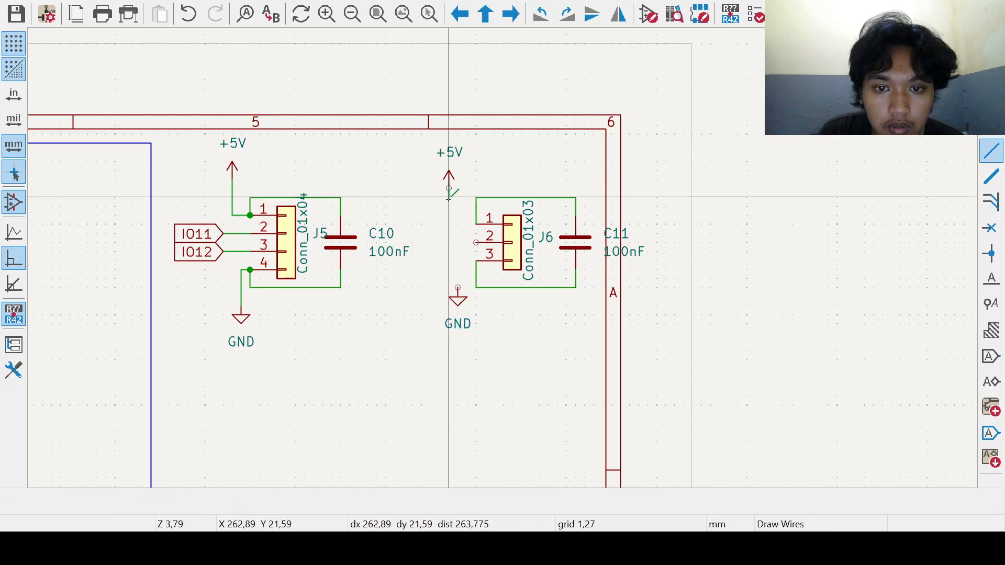
left_click(476, 224)
left_click(458, 288)
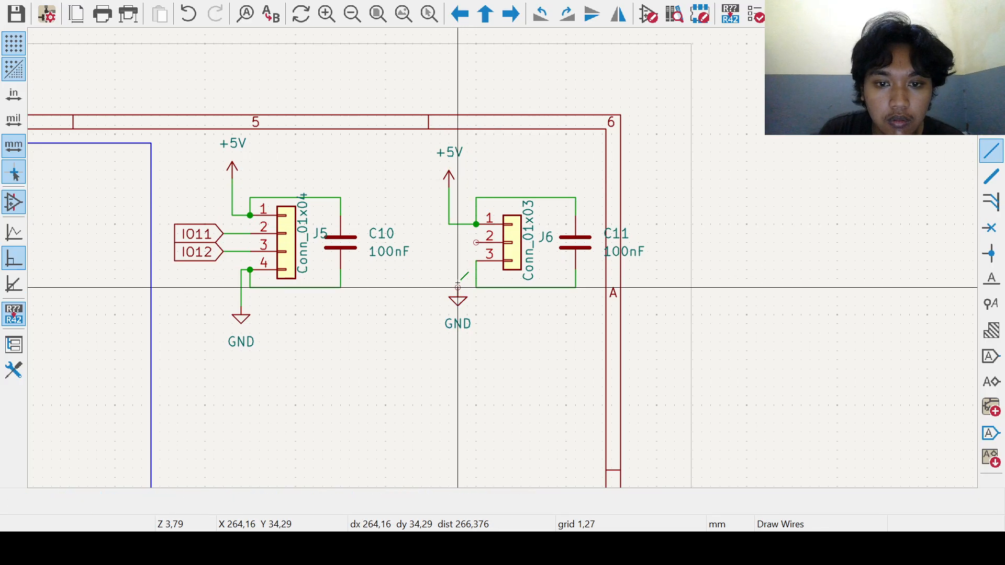
left_click(476, 261)
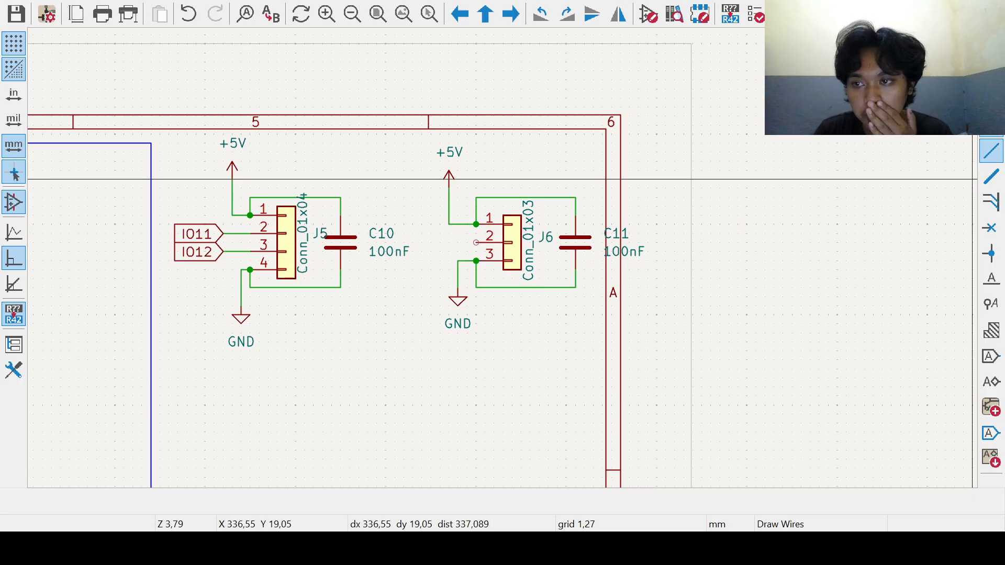
Step: Place a global input label IO13 to the left of J6 pin 2
key("p")
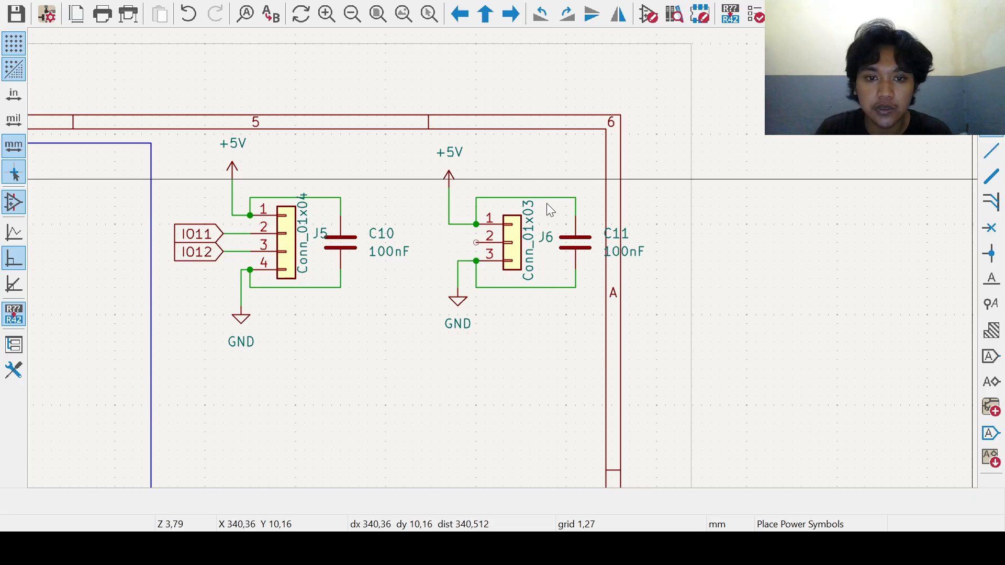
left_click(991, 357)
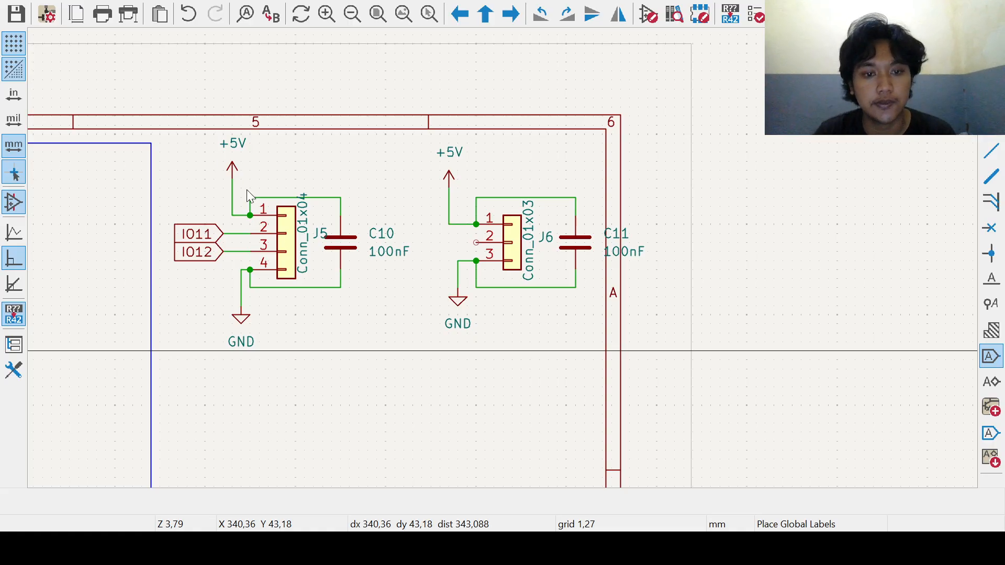
left_click(459, 244)
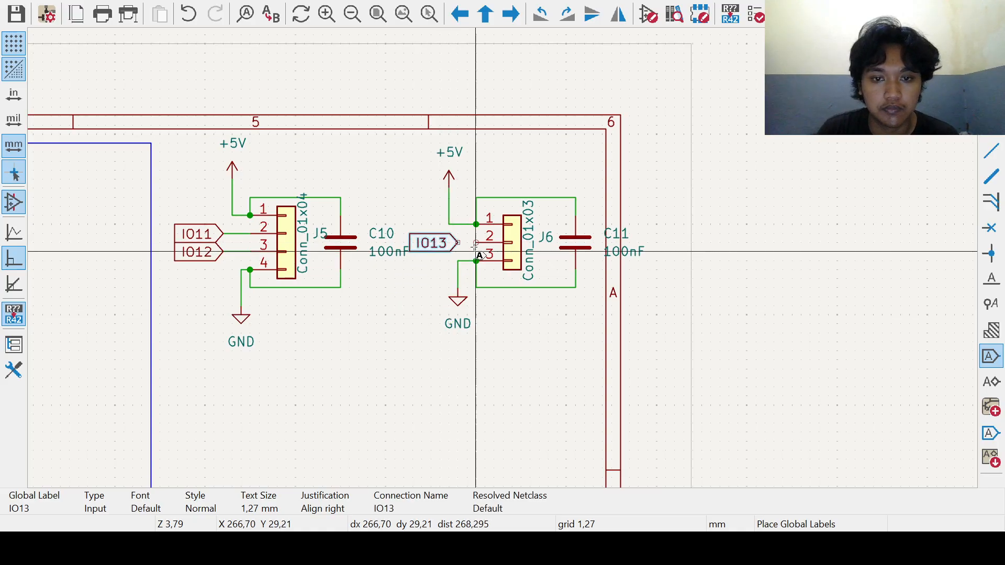
Step: Wire the IO13 label to J6 pin 2
left_click(991, 151)
left_click(458, 243)
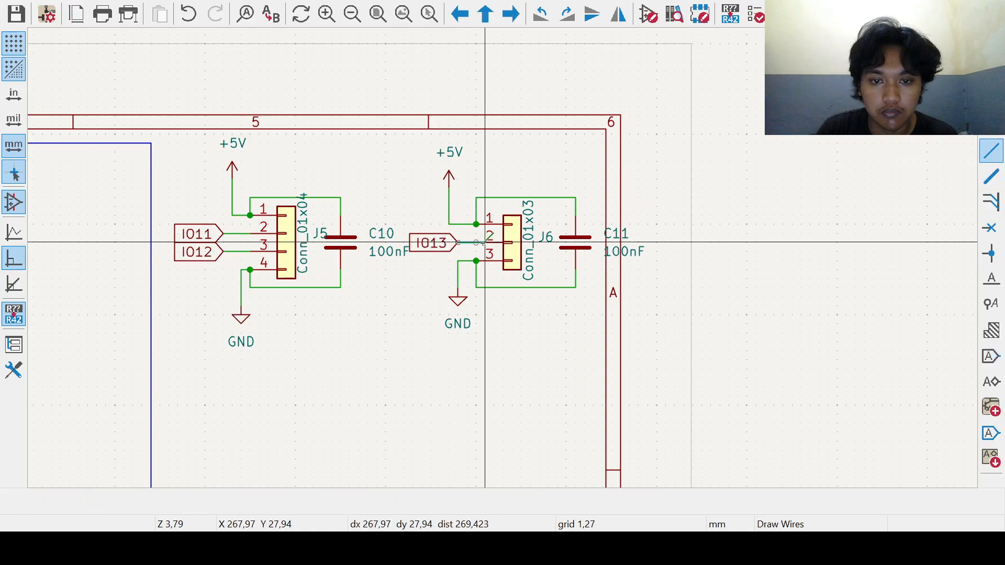
left_click(476, 242)
Step: Copy the three-pin connector J6 and place the copy below J5, under its GND symbol
scroll(479, 246, "down", 2)
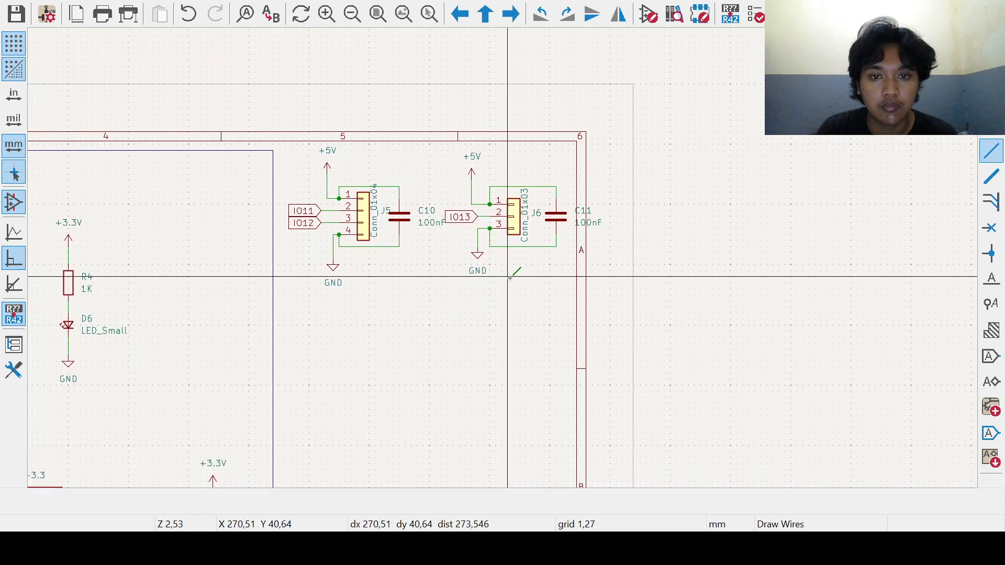
scroll(513, 268, "down", 2, "shift")
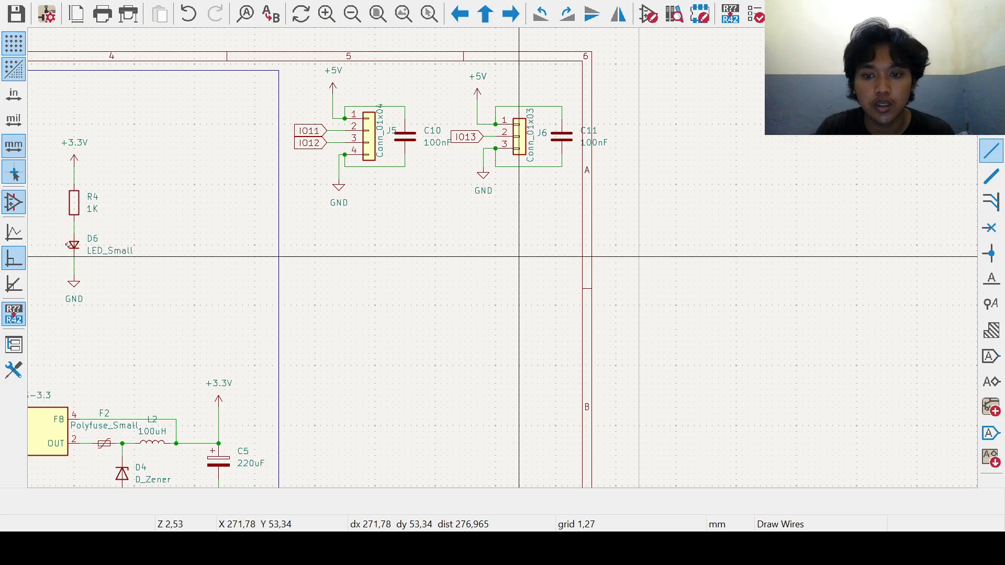
middle_click_drag(456, 361, 488, 334)
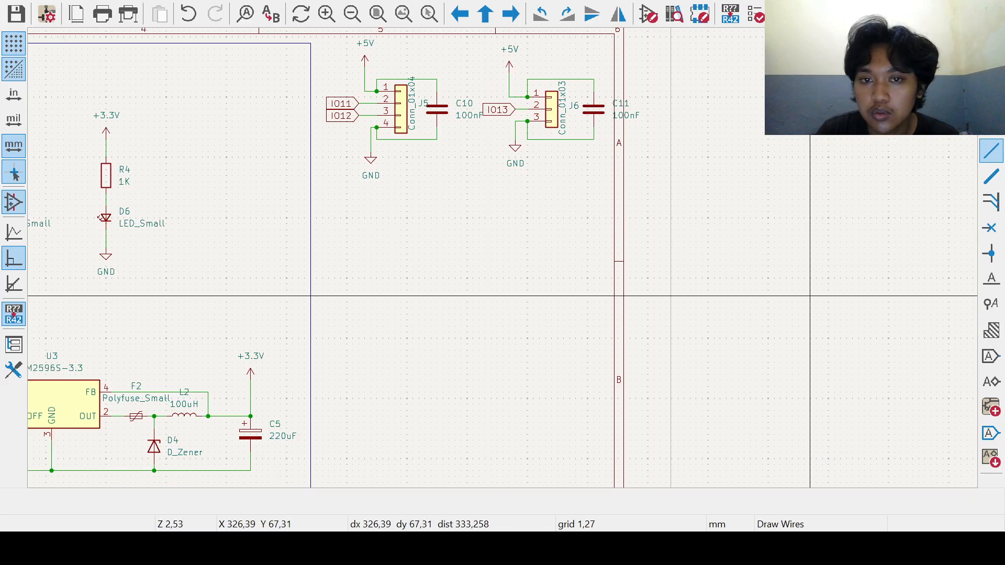
middle_click_drag(418, 282, 719, 322)
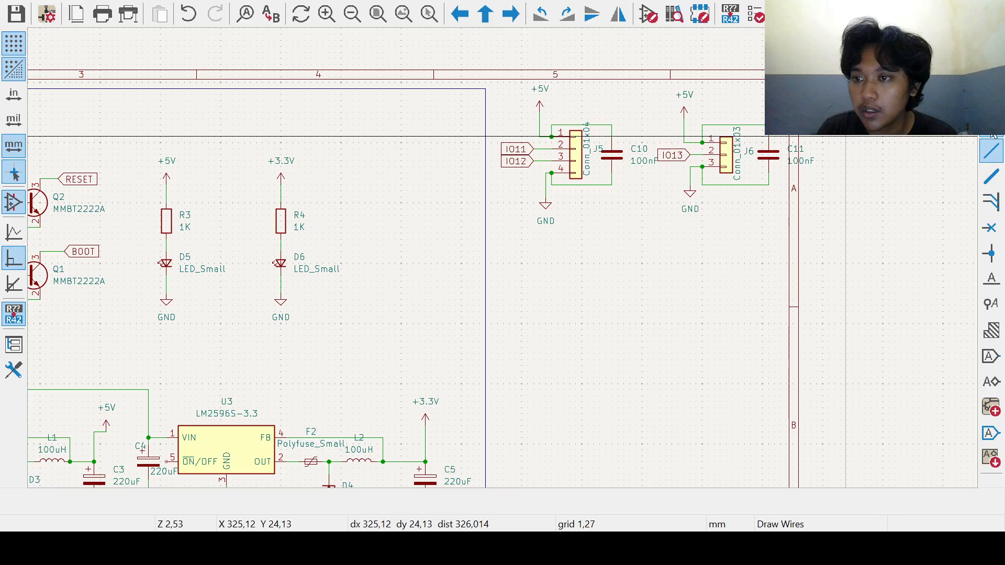
scroll(484, 191, "up", 3)
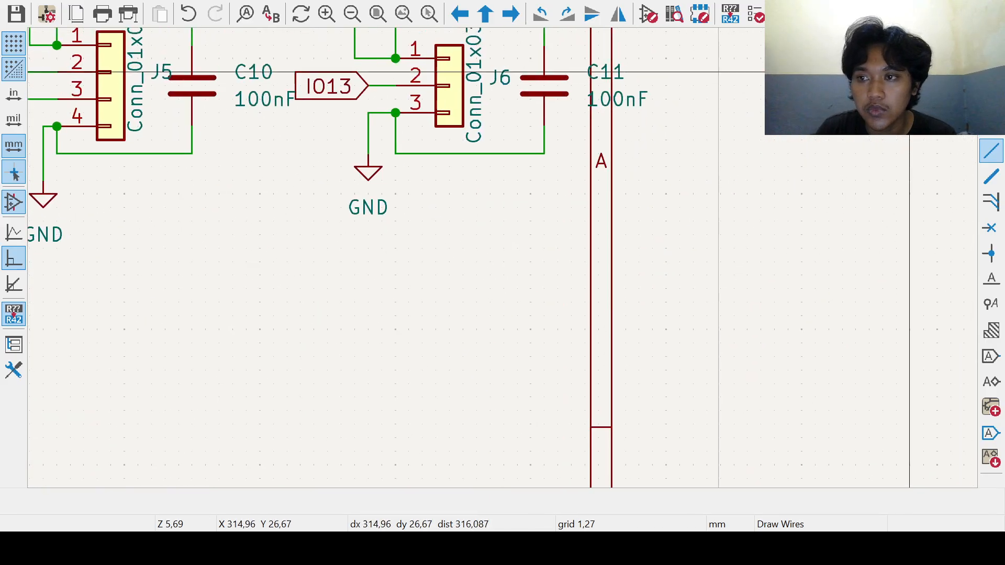
left_click(991, 44)
middle_click_drag(617, 154, 629, 232)
left_click(453, 181)
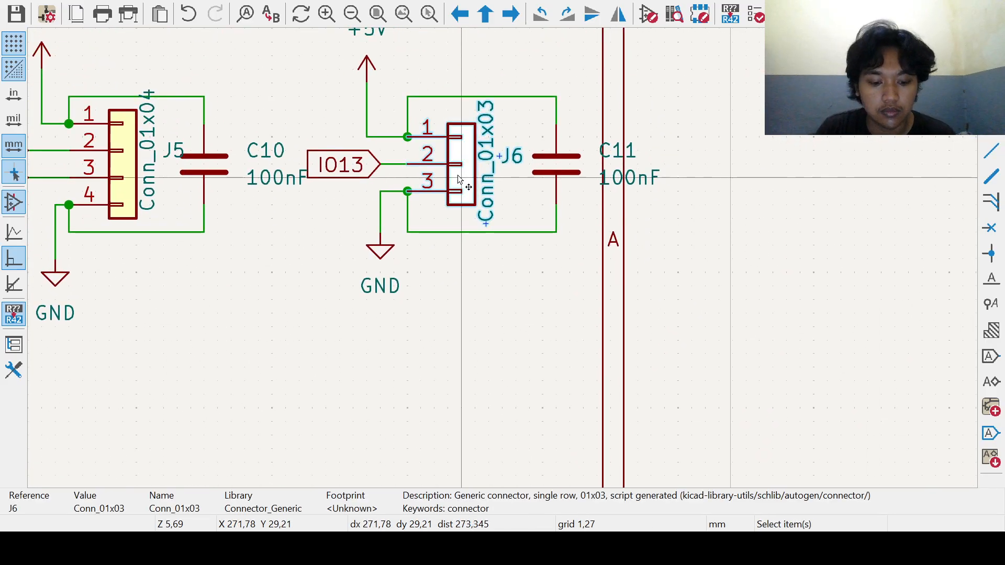
key("ctrl+c")
middle_click_drag(247, 310, 506, 218)
left_click(339, 328)
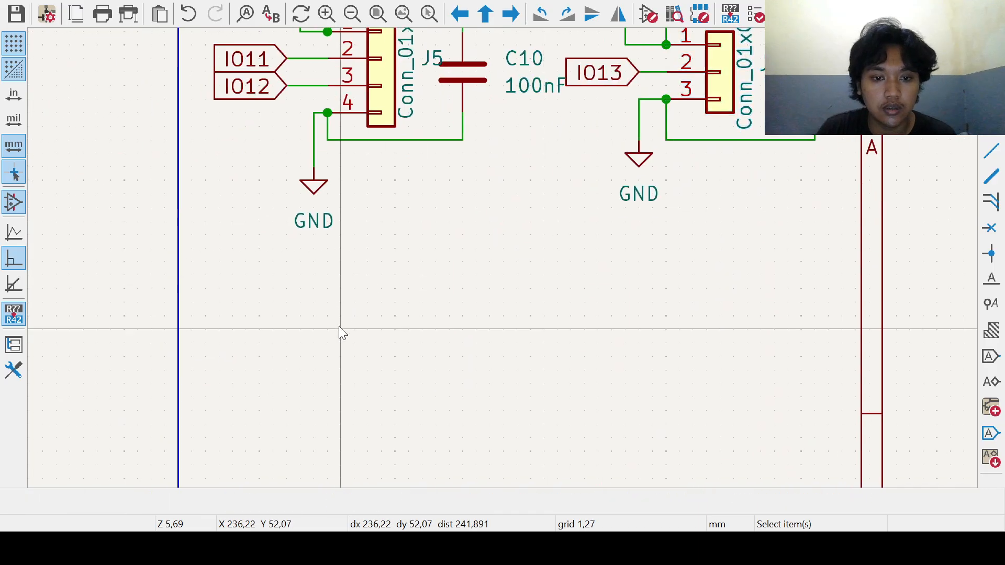
key("ctrl+v")
left_click(359, 358)
Step: Copy the 100nF capacitor C11 and place the copy to the right of connector J7
middle_click_drag(700, 261, 681, 332)
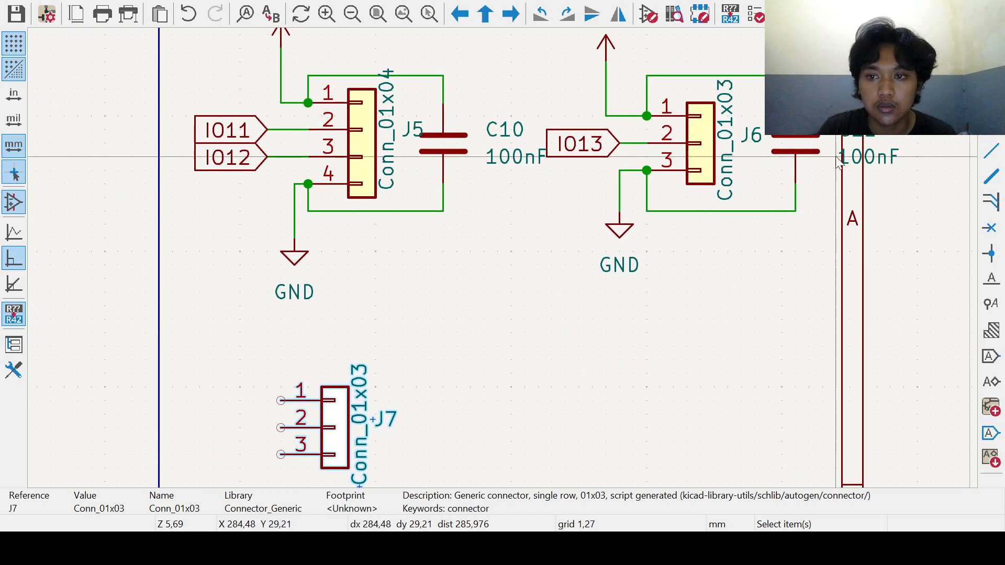
left_click(805, 139)
key("ctrl+c")
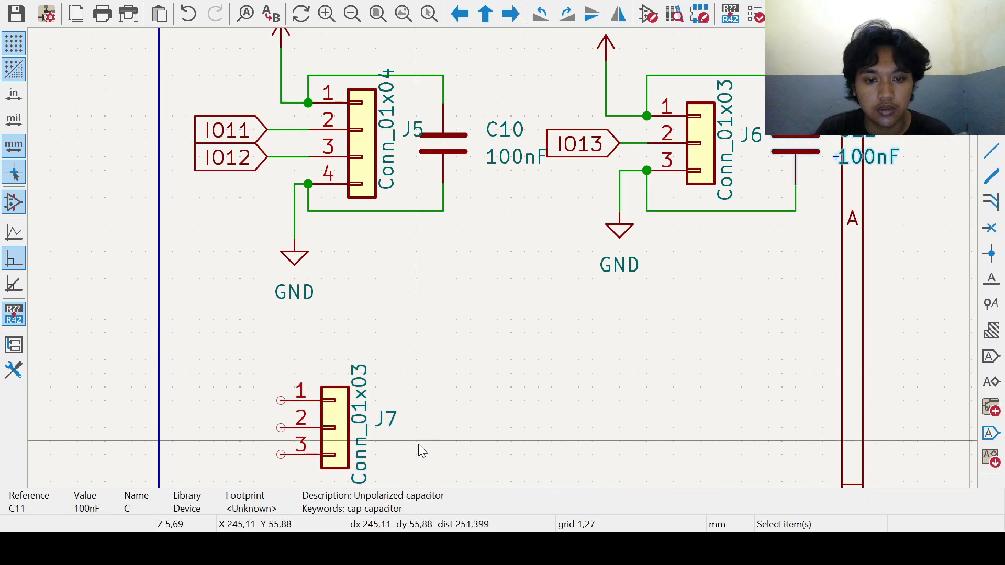
key("ctrl+v")
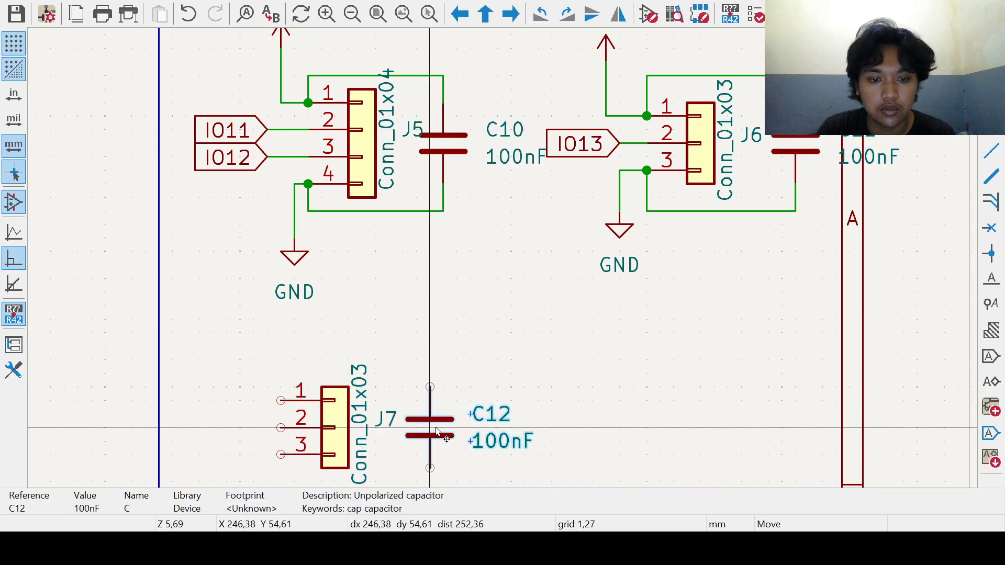
left_click(429, 426)
Step: Wire J7 pin 1 over the connector to C12's upper pin, and pin 3 underneath to C12's lower pin
key("w")
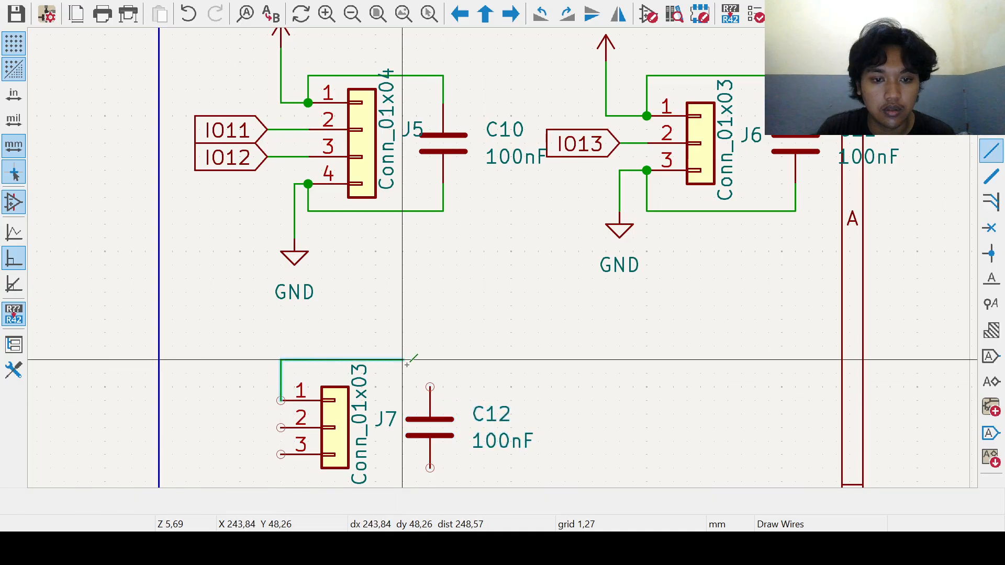
left_click(430, 387)
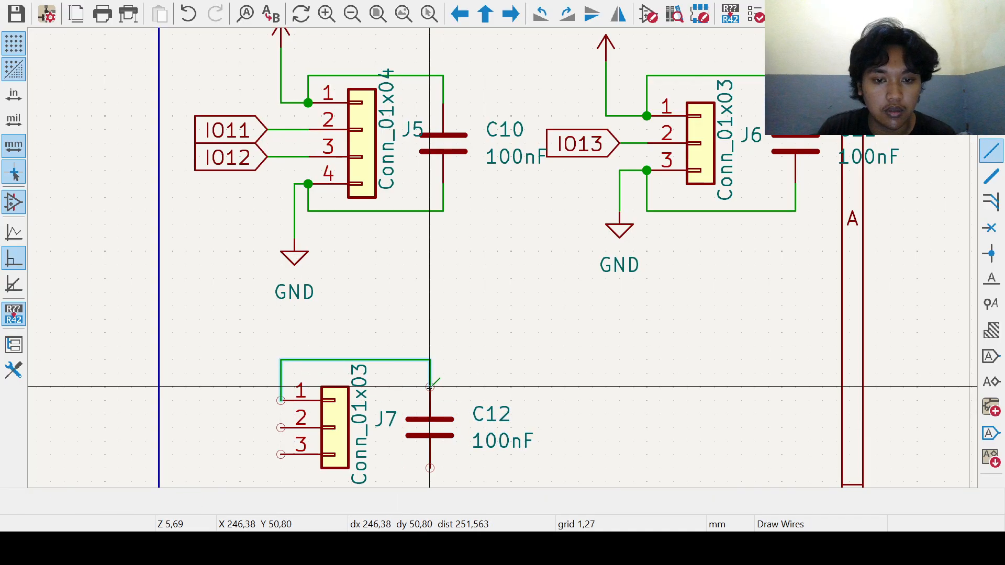
key("Escape")
middle_click_drag(430, 387, 461, 319)
key("w")
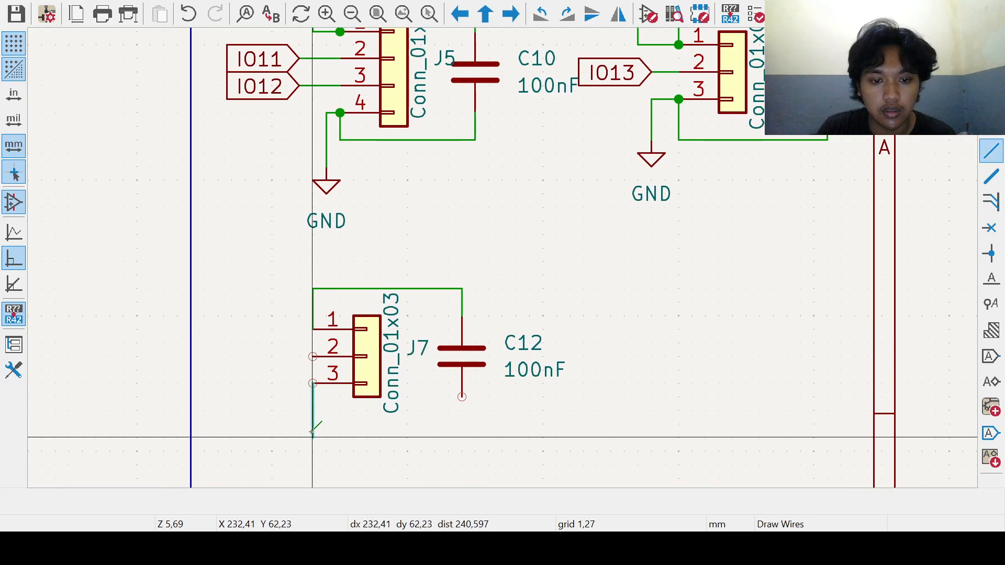
left_click(313, 437)
left_click(461, 397)
key("Escape")
Step: Duplicate J6's +5V and GND symbols, placing +5V above and left of J7 pin 1 and GND below and left of pin 3
middle_click_drag(489, 436, 560, 429)
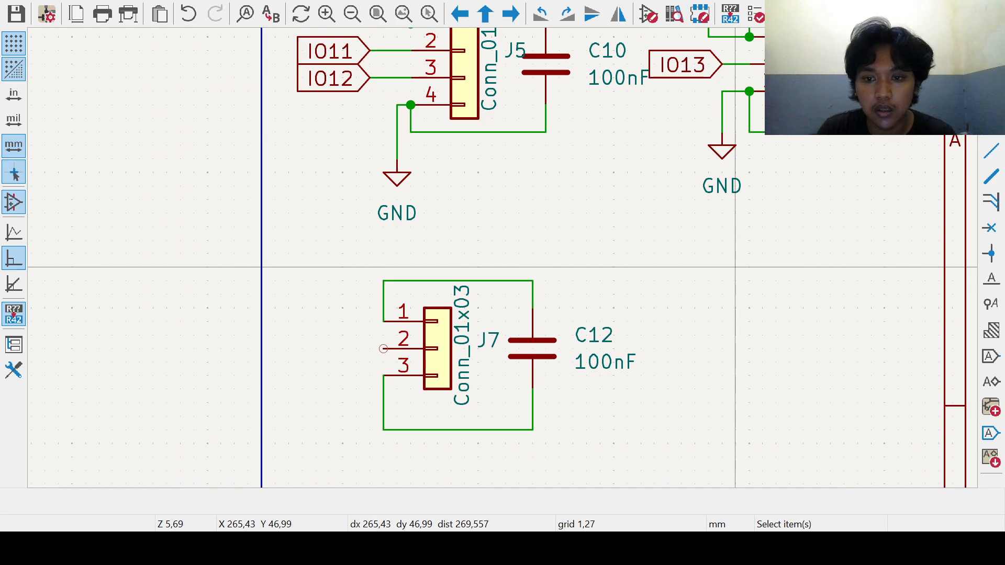
scroll(527, 330, "down", 3)
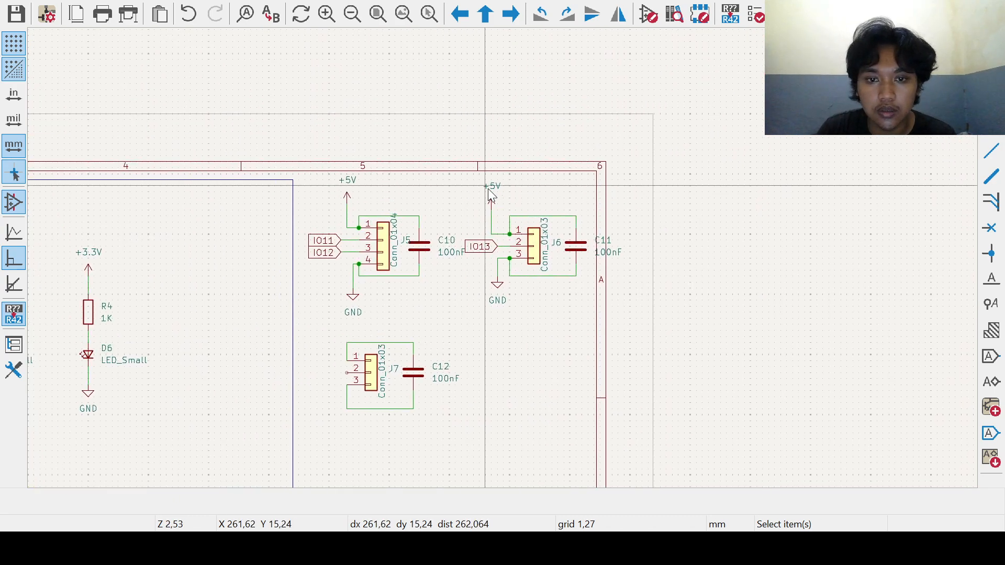
left_click(492, 202)
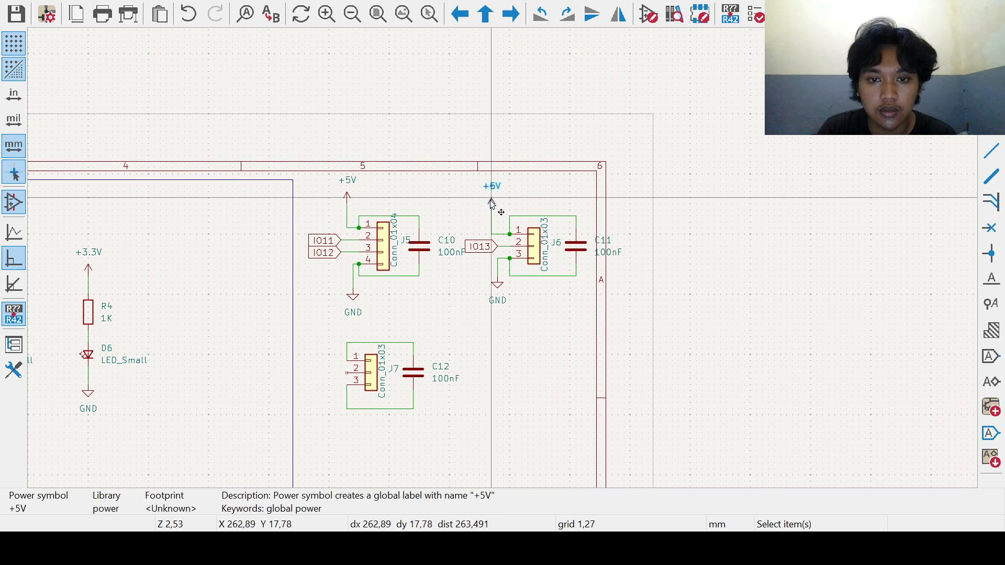
key("ctrl+d")
left_click(329, 339)
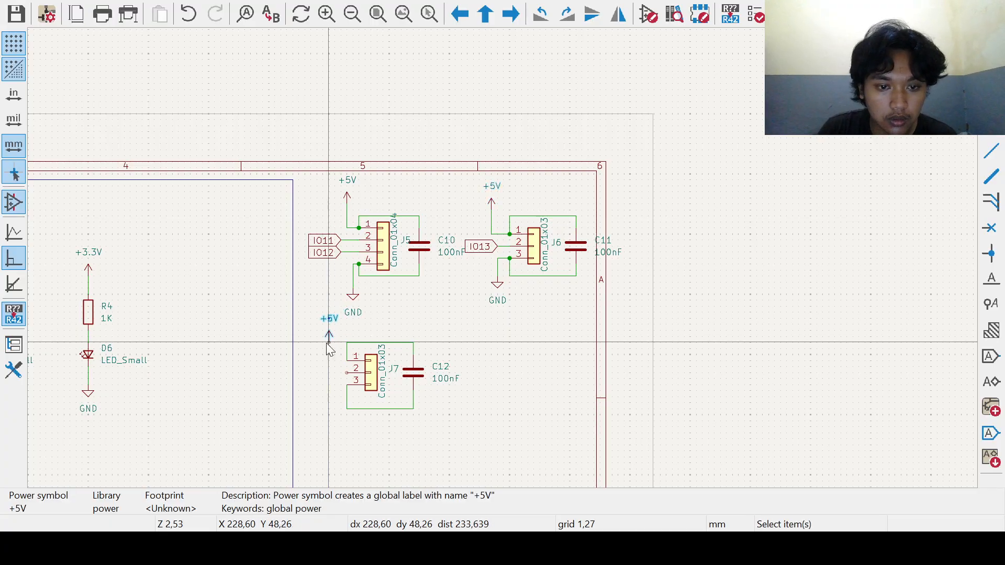
left_click(500, 299)
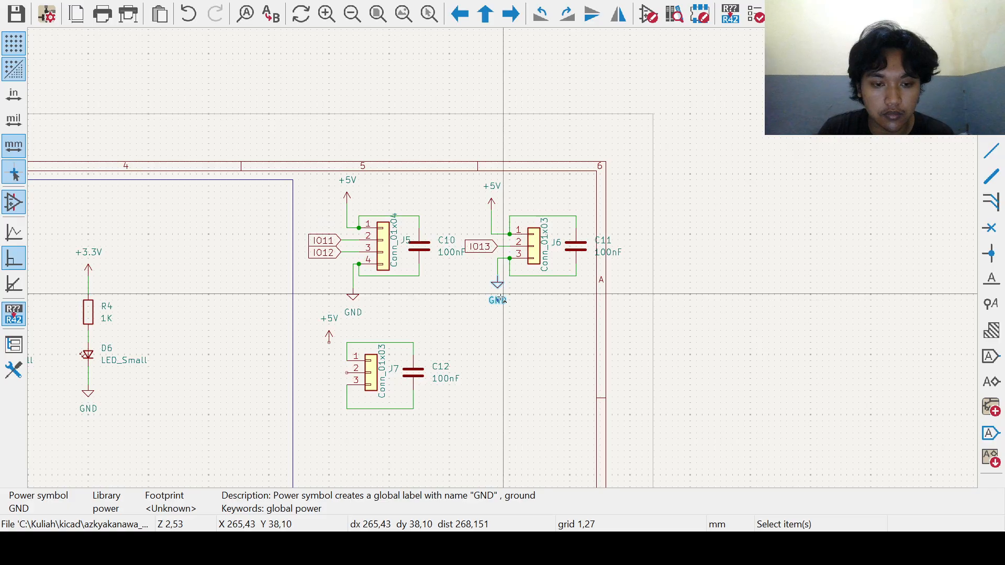
key("ctrl+d")
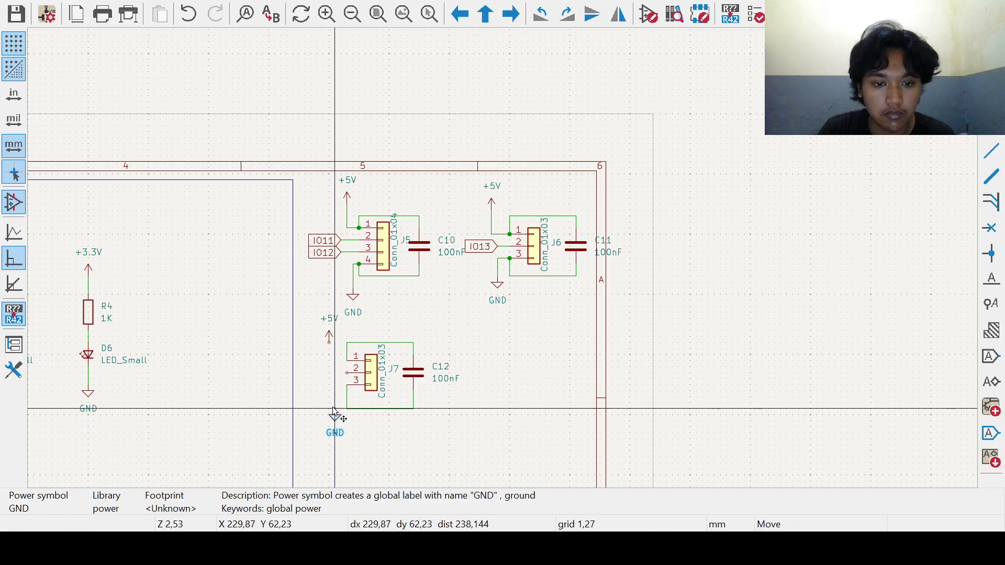
left_click(335, 402)
Step: Place a global input label IO14 to the left of J7 pin 2
middle_click_drag(451, 382, 454, 410)
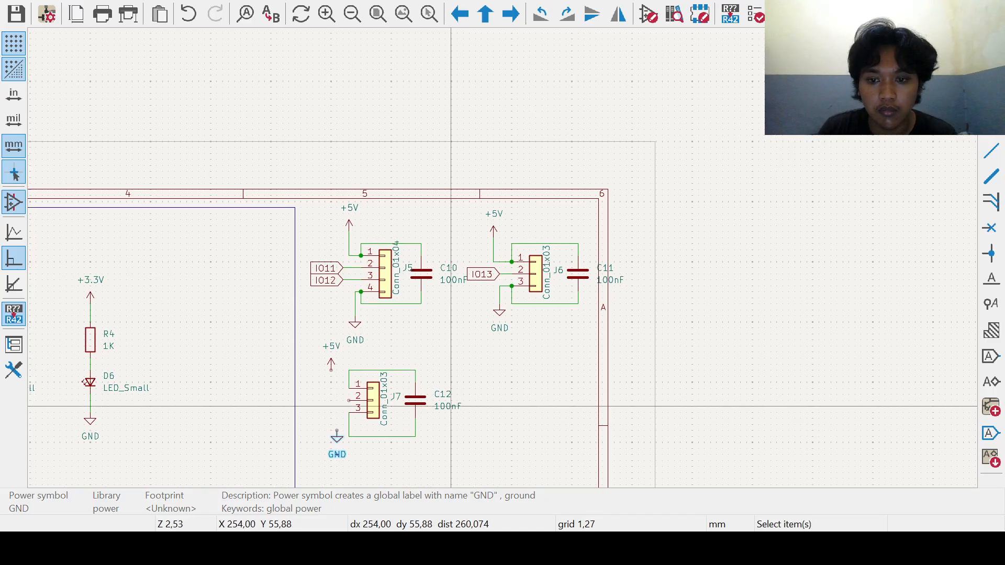
left_click(991, 356)
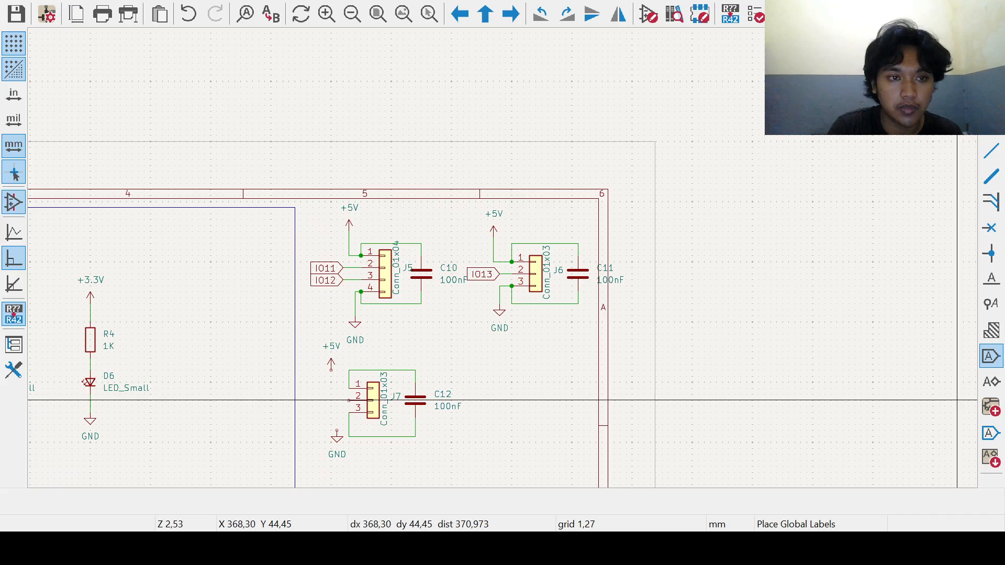
left_click(419, 315)
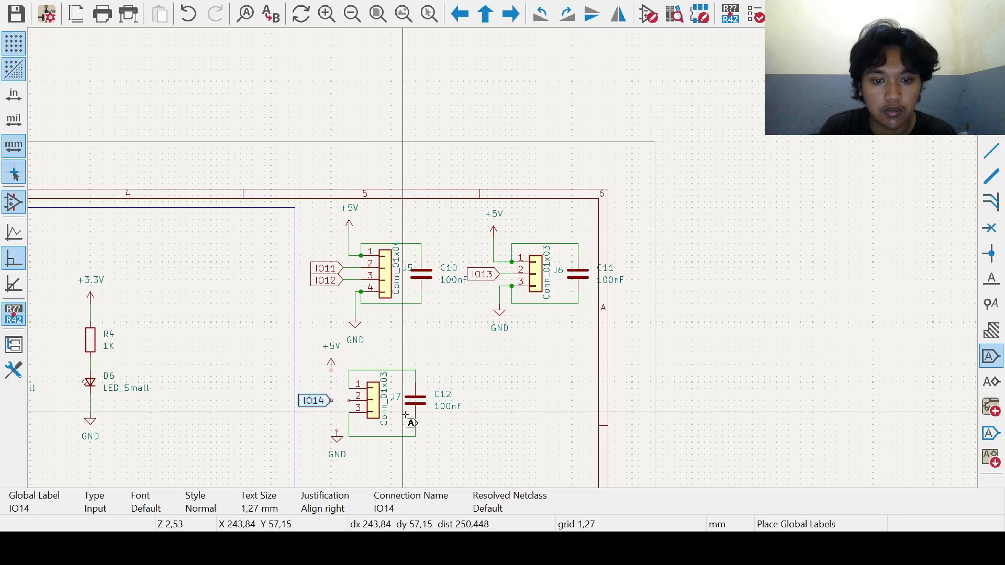
Step: Wire the IO14 label to J7 pin 2
scroll(403, 413, "up", 2)
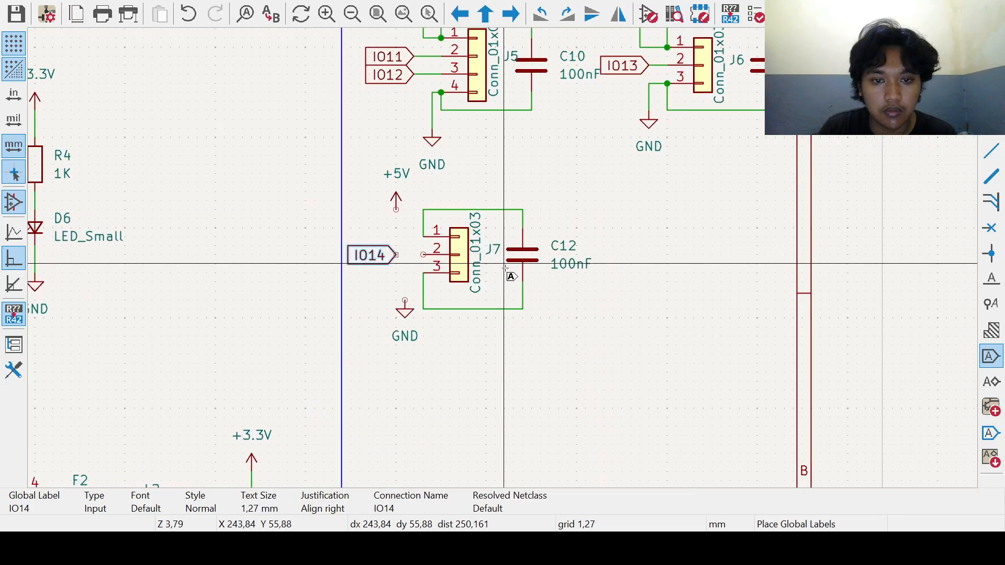
left_click(991, 153)
left_click(396, 255)
left_click(423, 255)
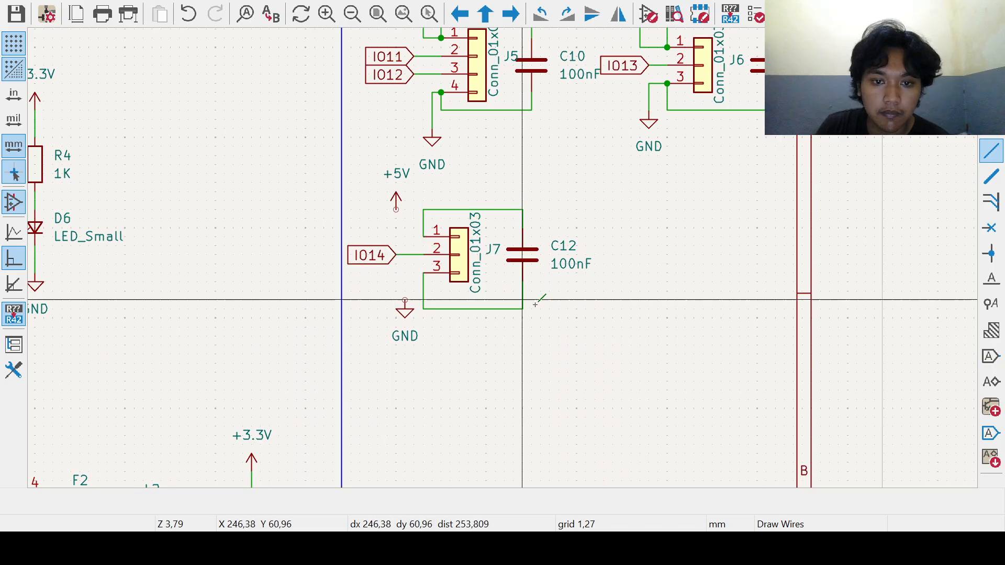
Step: Wire the +5V symbol to J7 pin 1 and the GND symbol to J7 pin 3
left_click(396, 209)
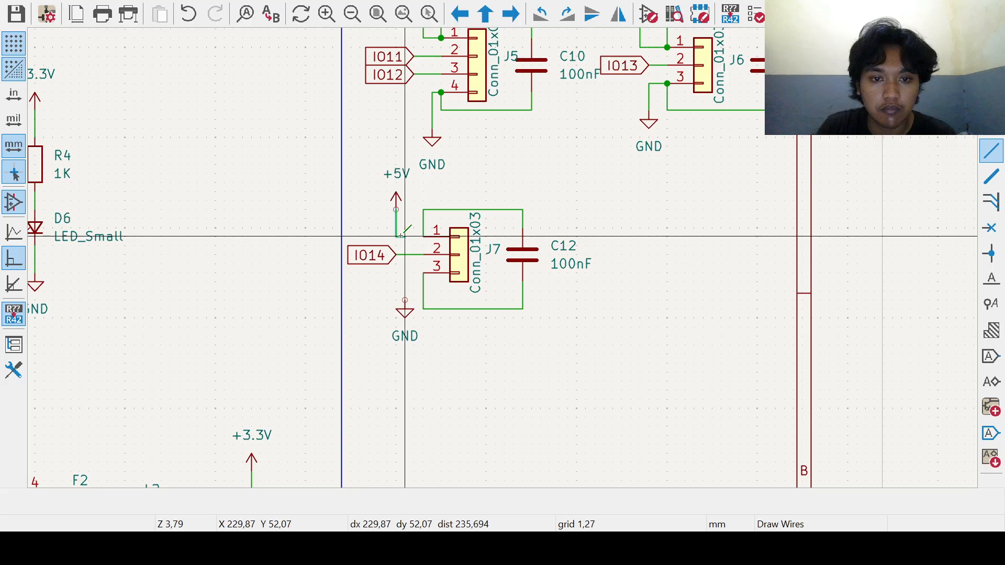
left_click(423, 237)
left_click(405, 300)
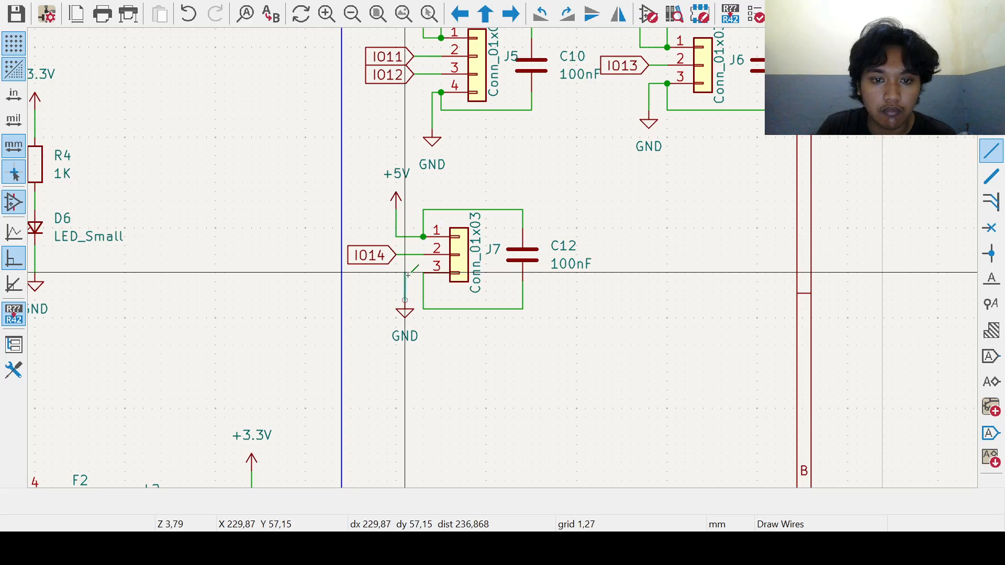
left_click(423, 273)
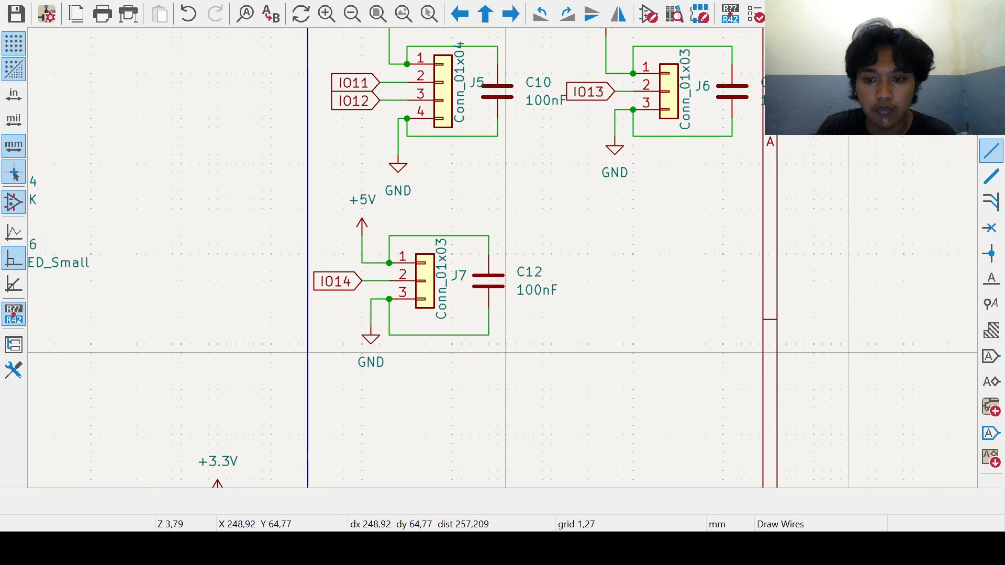
Step: Copy the three-pin connector J7 and place the copy below J6, to the right of C12
middle_click_drag(652, 355, 604, 359)
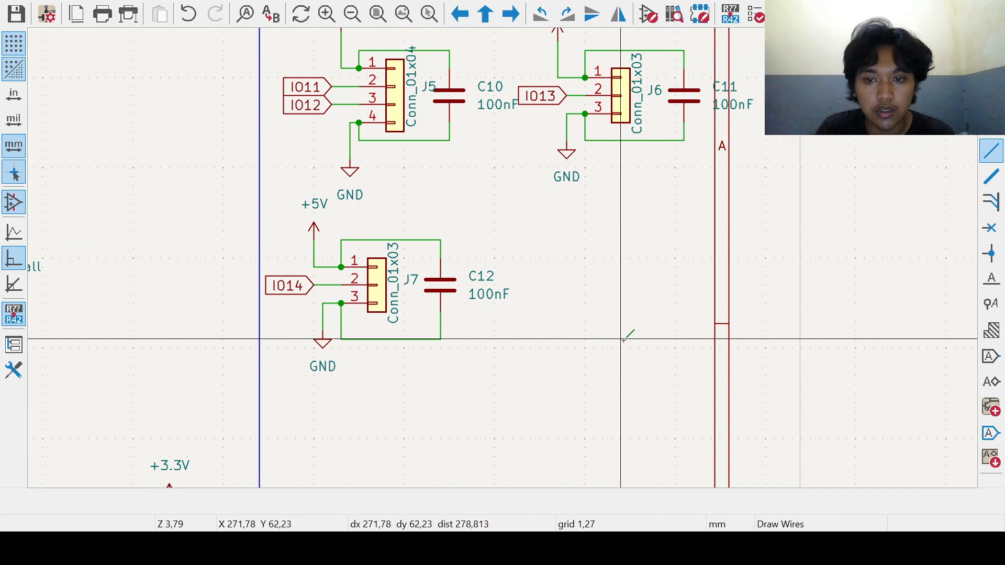
key("Escape")
left_click(400, 285)
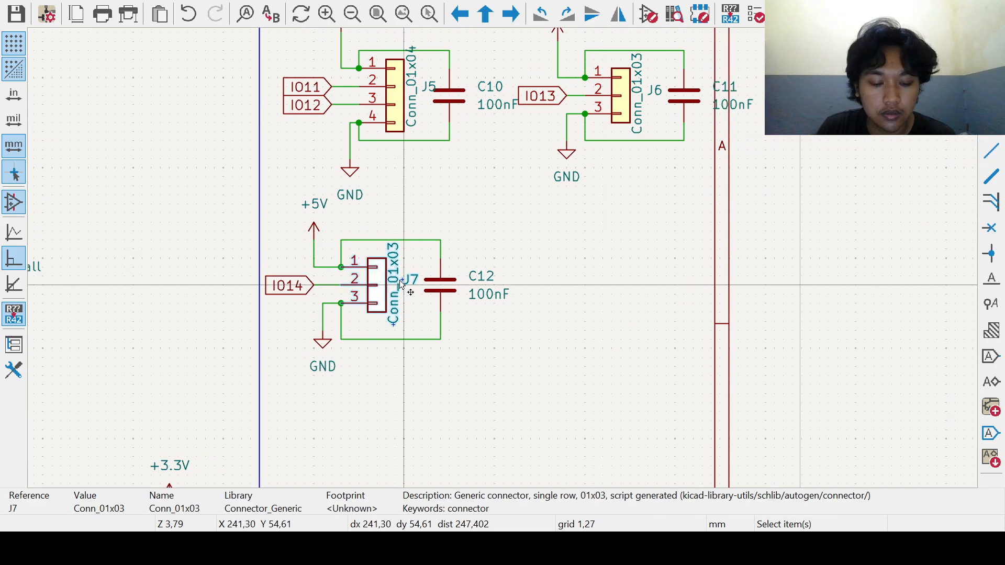
left_click(621, 275)
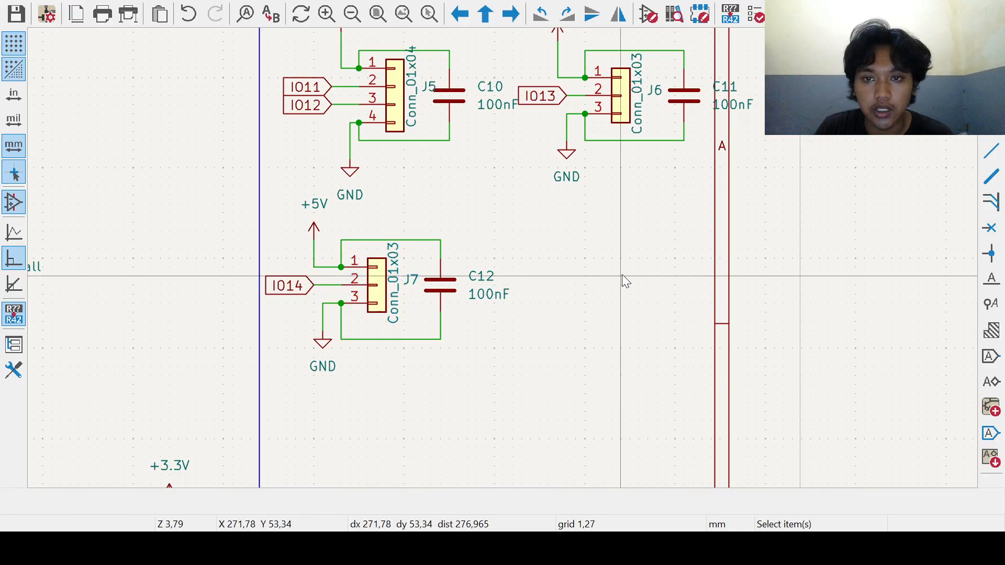
key("ctrl+v")
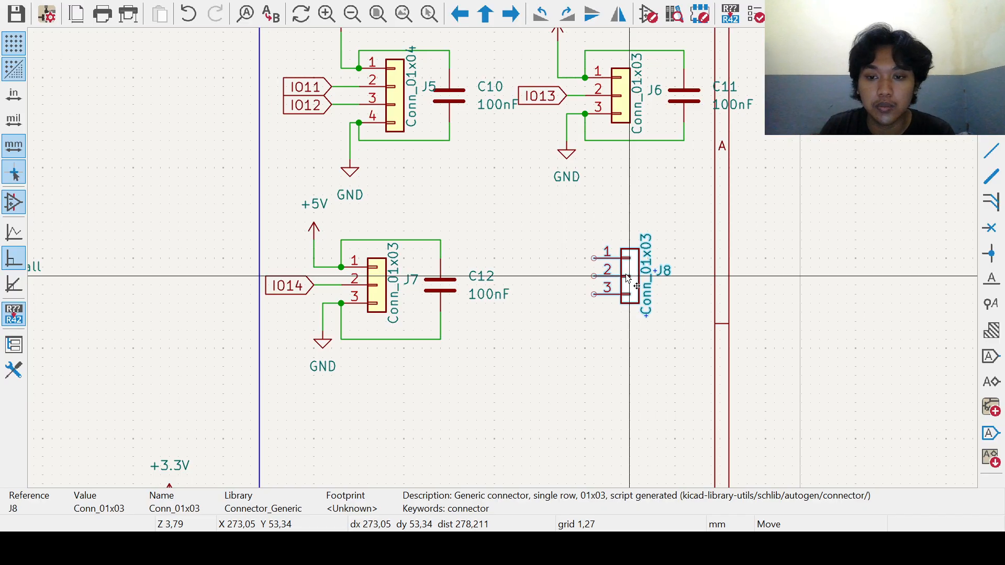
left_click(628, 277)
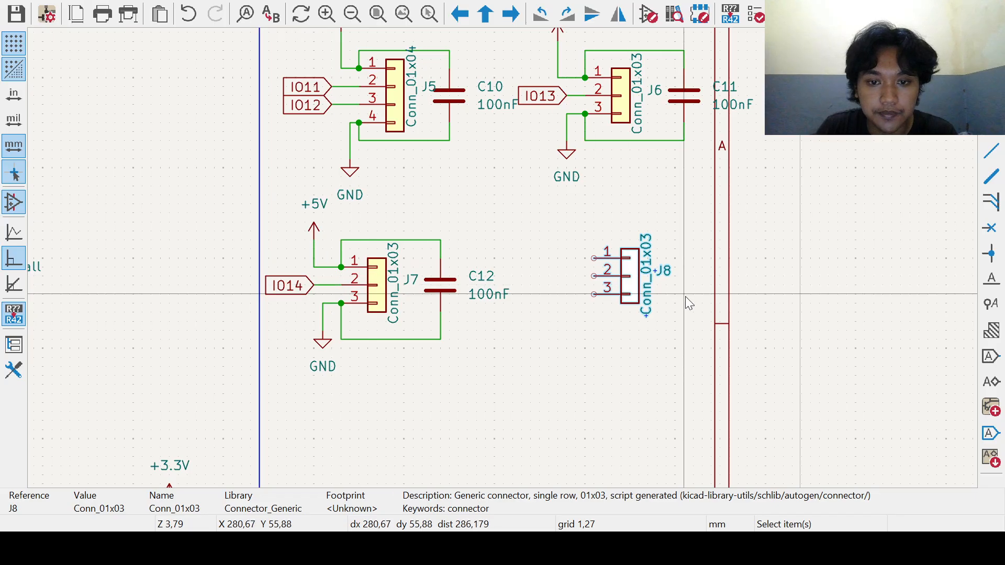
Step: Copy the 100nF capacitor C12 and place the copy to the right of connector J8
left_click(442, 293)
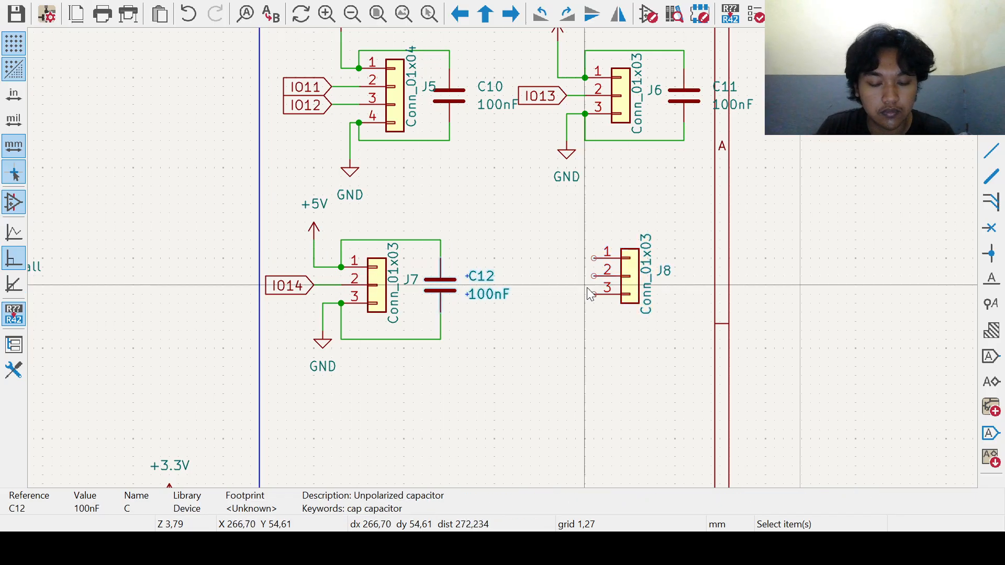
key("ctrl+c")
key("ctrl+v")
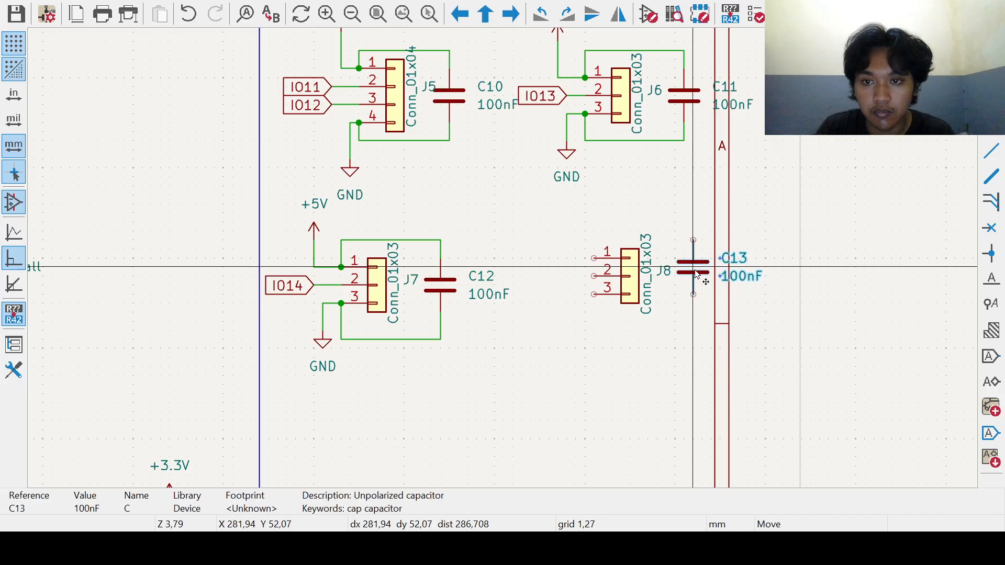
left_click(694, 277)
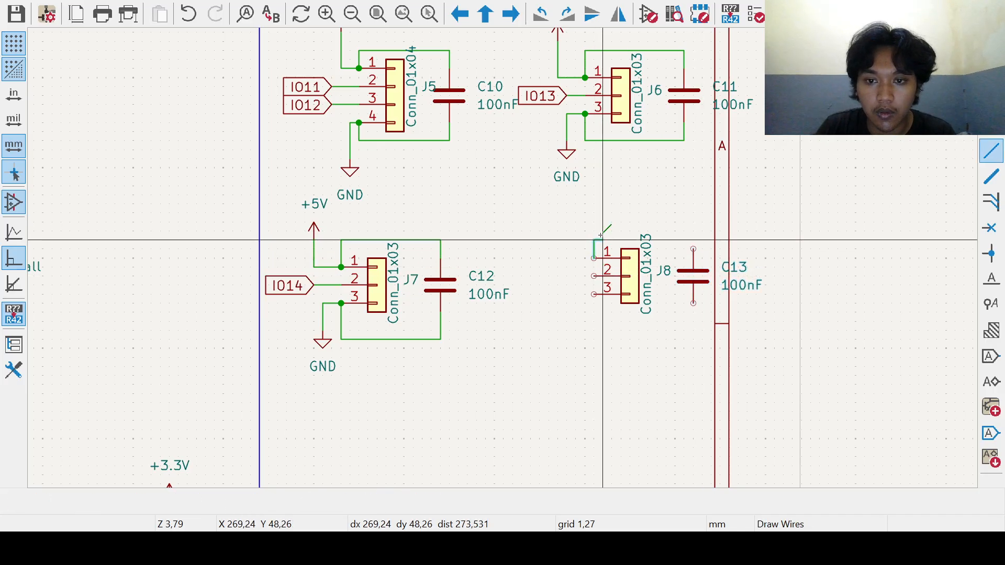
Step: Wire capacitor C13 across J8, joining its upper end to pin 1 and its lower end to pin 3
key("w")
left_click(693, 241)
left_click(694, 258)
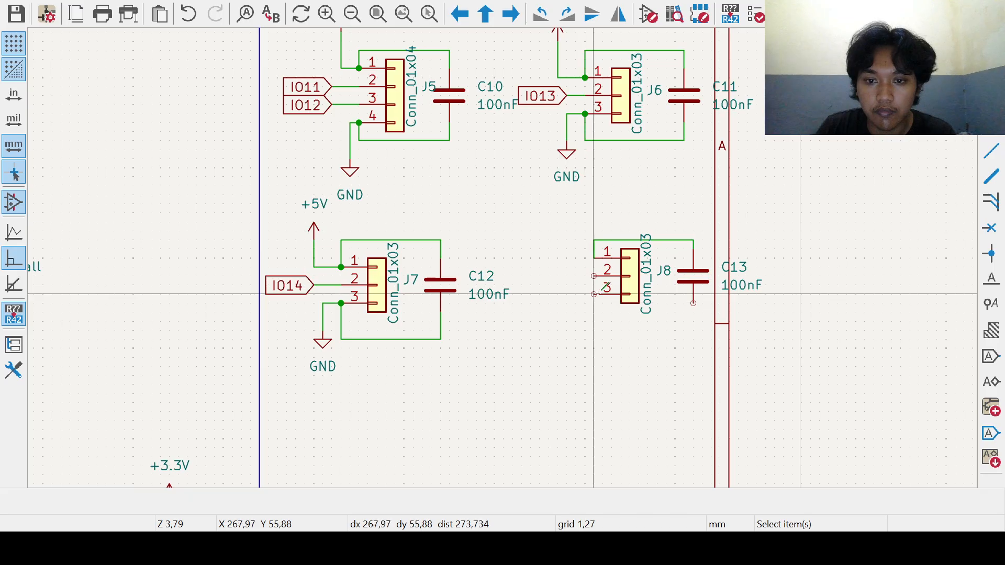
key("w")
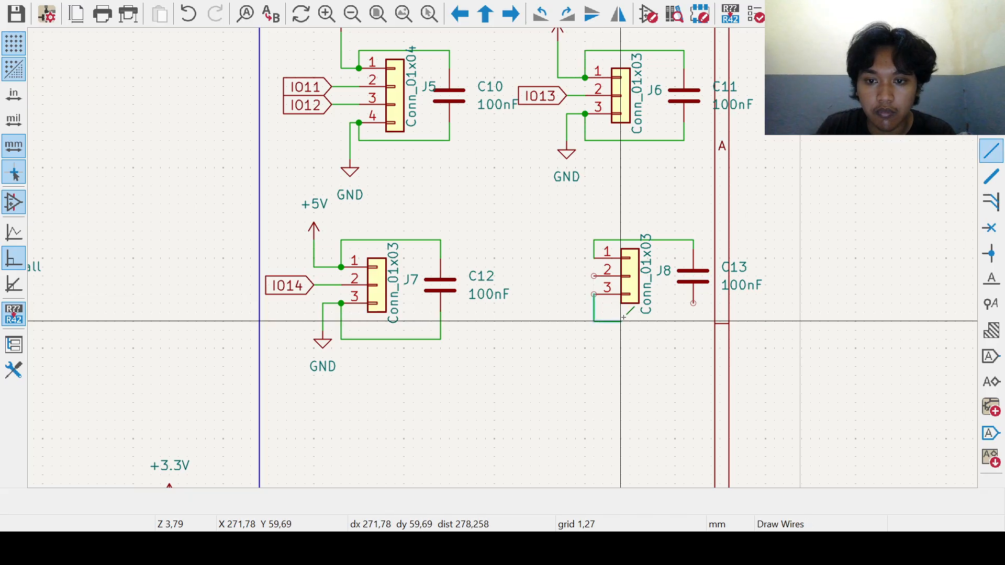
left_click(692, 318)
left_click(692, 303)
Step: Copy J7's +5V and GND symbols and place them above and below the pin side of J8
middle_click_drag(639, 338, 650, 359)
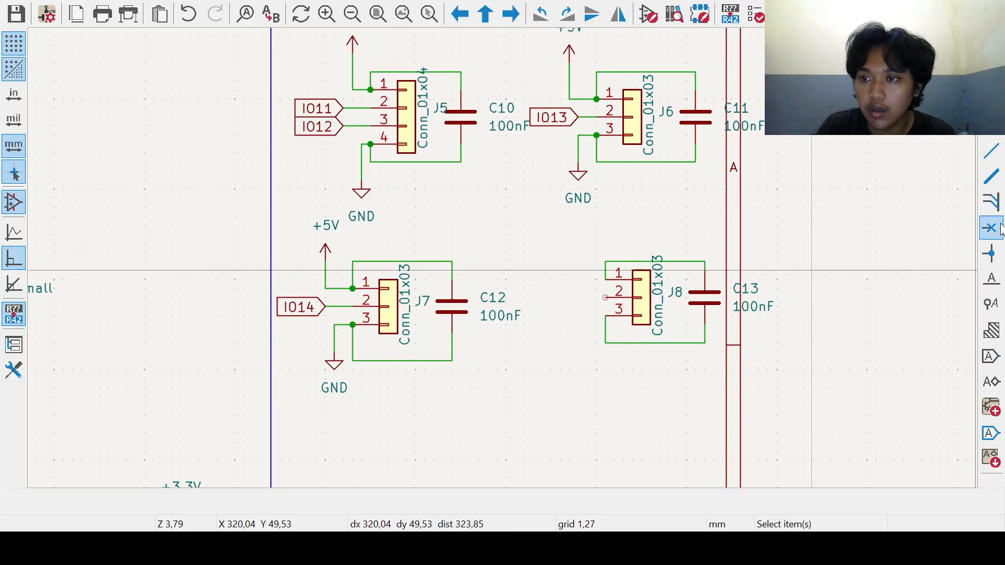
left_click(325, 254)
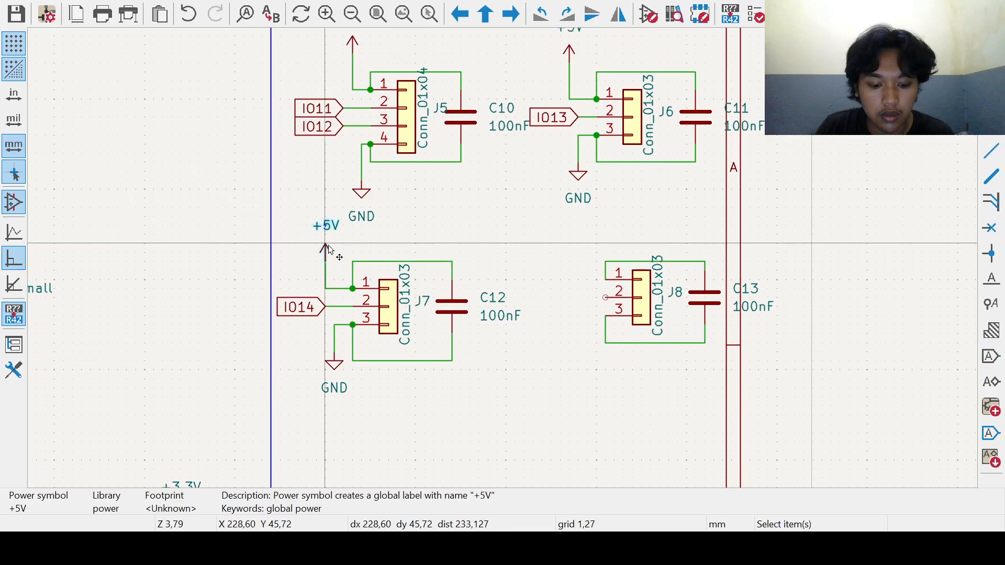
key("ctrl+d")
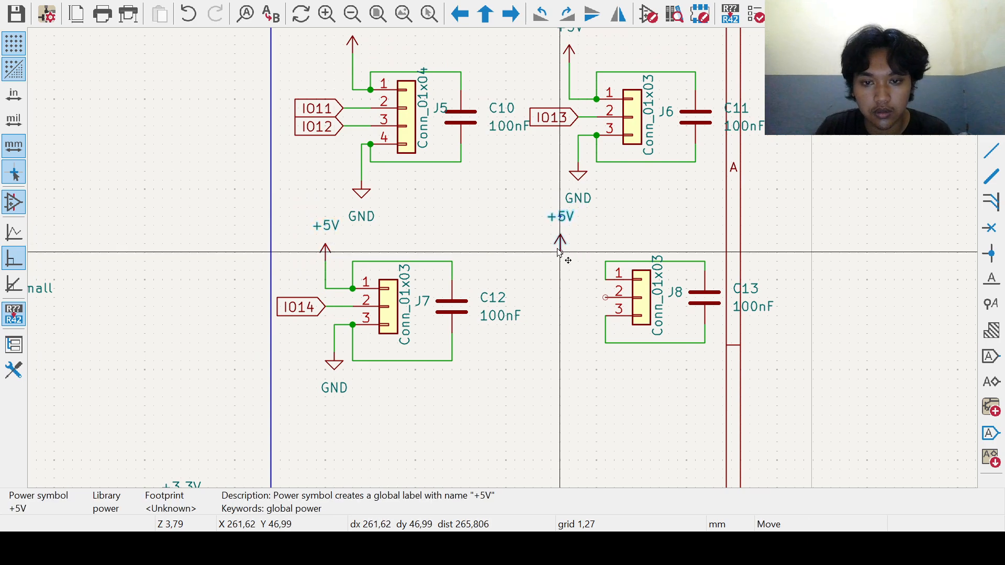
left_click(581, 259)
left_click(335, 364)
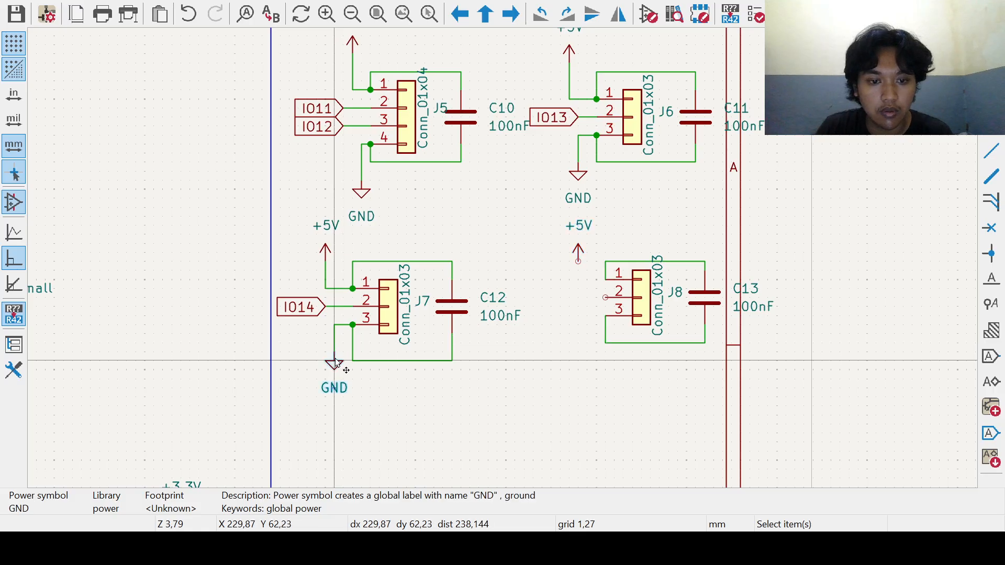
left_click(583, 361)
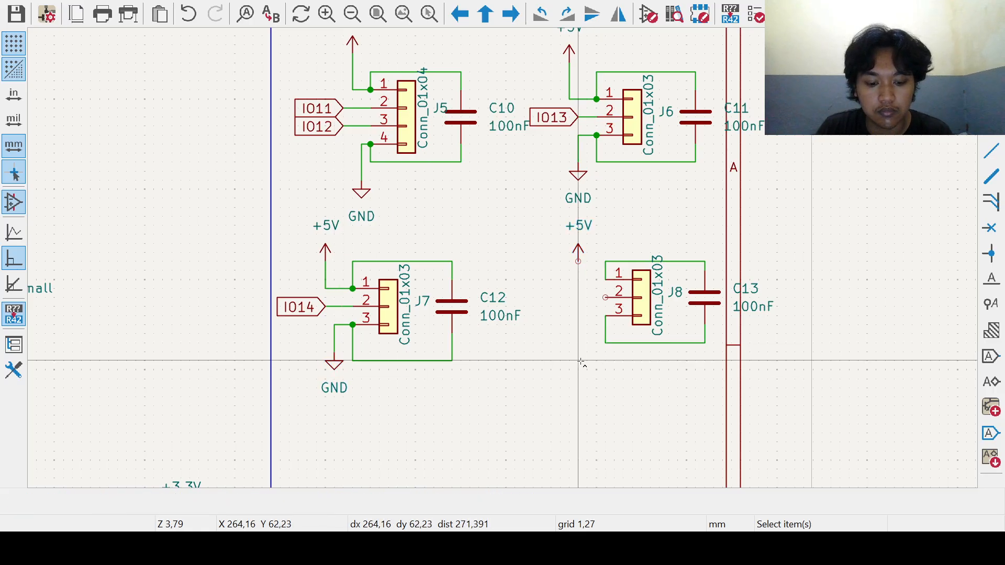
key("ctrl+v")
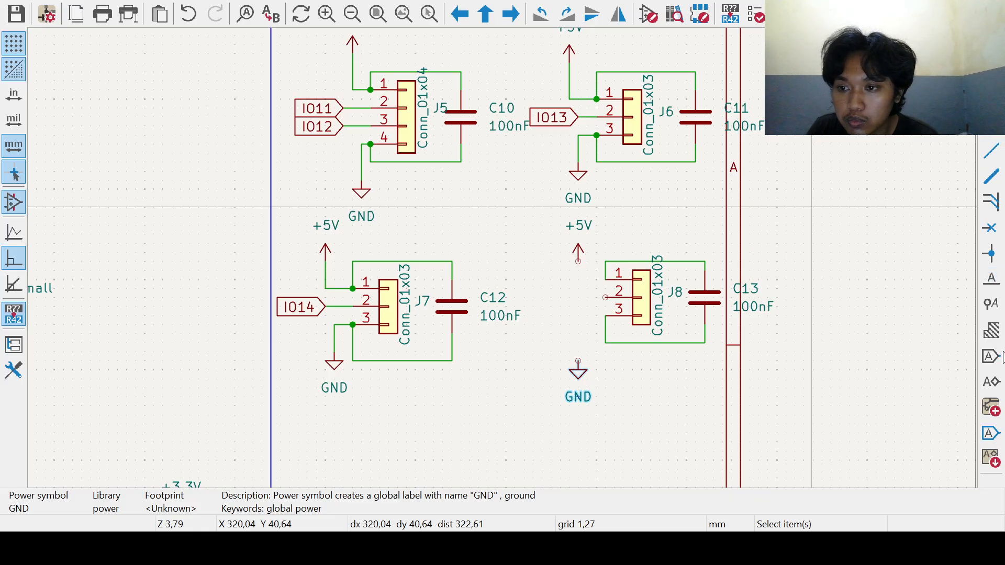
Step: Place a global input label IO10 to the left of J8 pin 2
left_click(1000, 364)
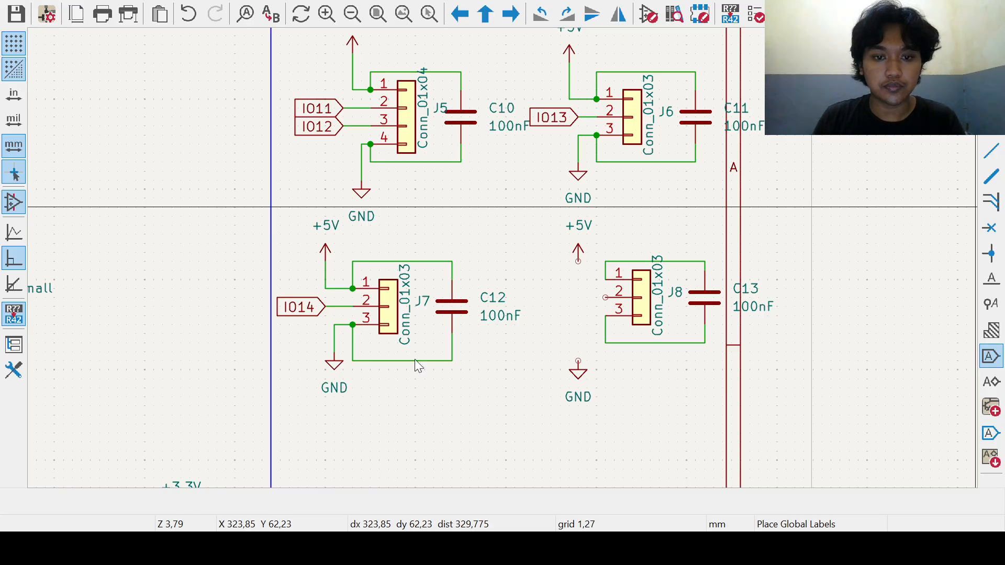
key("ctrl+v")
left_click(587, 297)
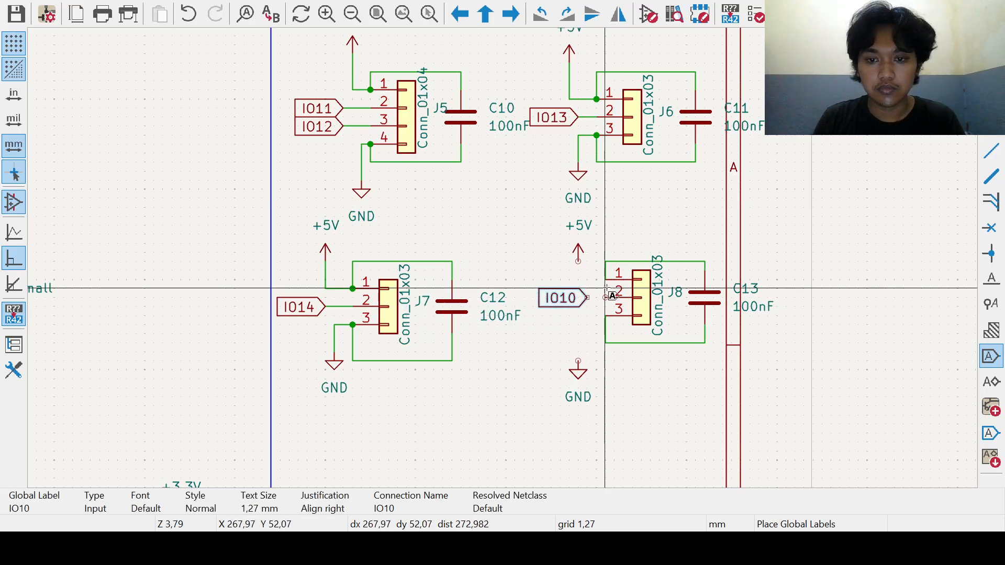
Step: Wire the +5V symbol to J8 pin 1, the IO10 label to pin 2 and the GND symbol to pin 3
left_click(991, 151)
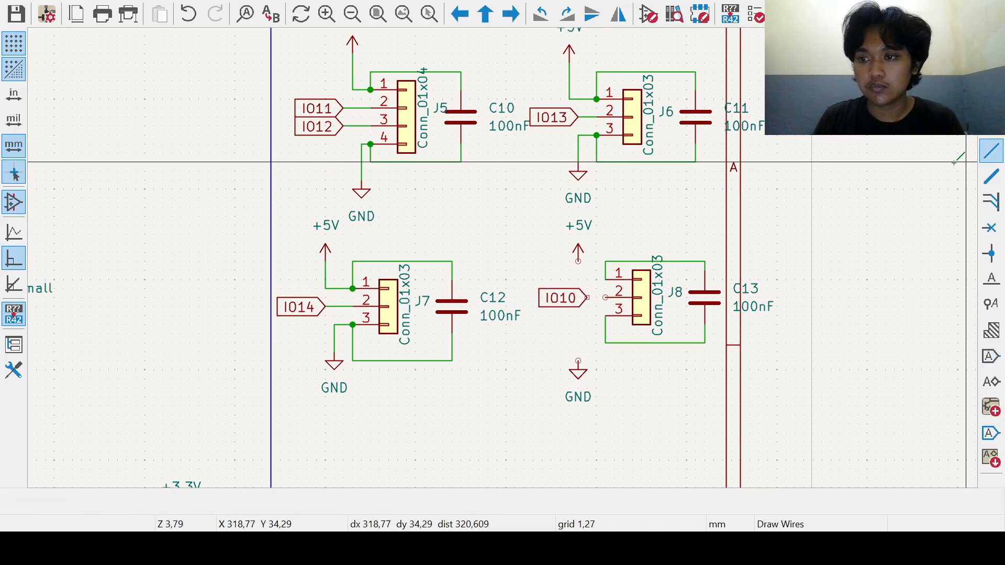
left_click(578, 261)
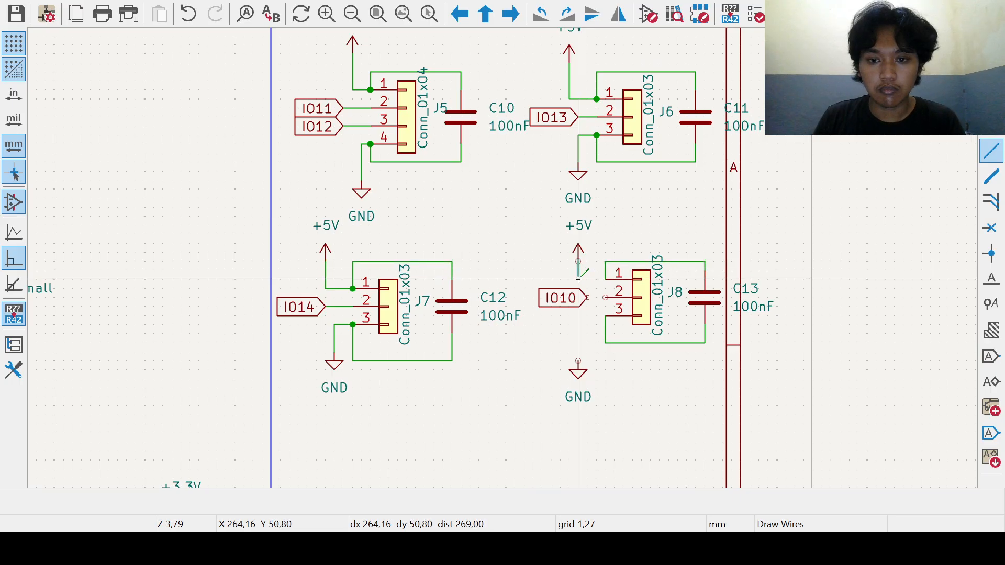
left_click(605, 280)
left_click(587, 298)
left_click(605, 297)
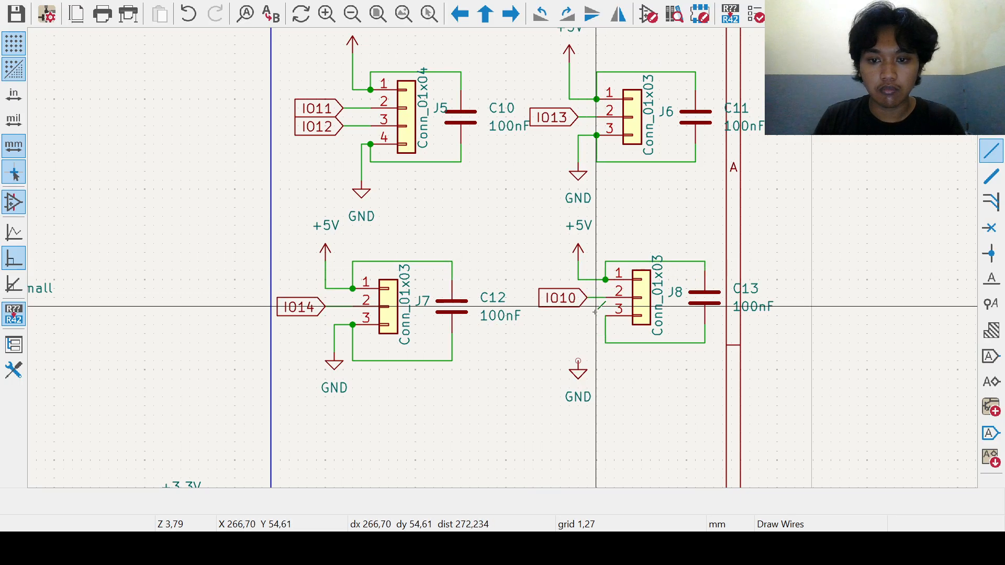
left_click(578, 360)
left_click(605, 316)
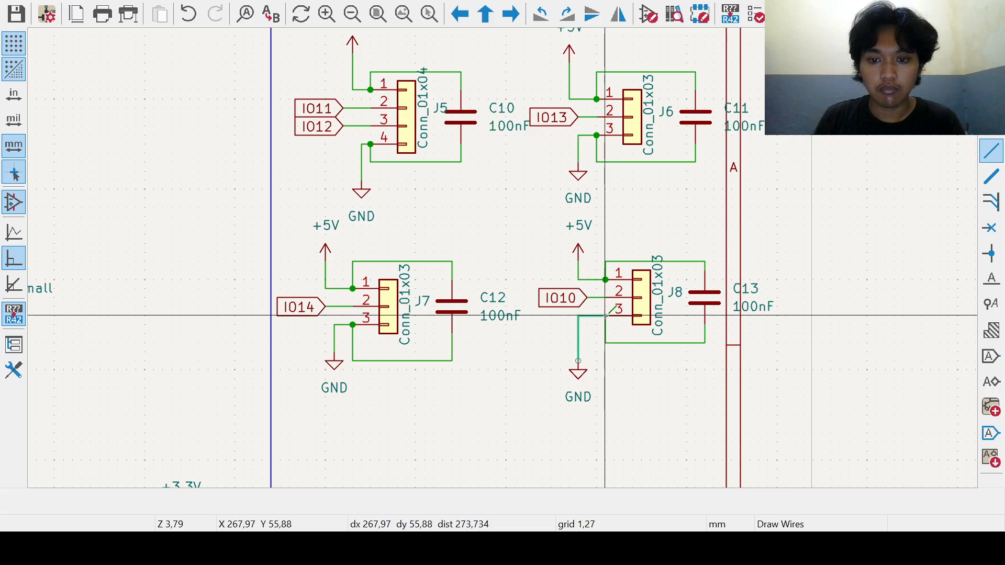
Step: Copy the four-pin connector J5 and place the copy below J7
middle_click_drag(622, 347, 584, 361)
scroll(583, 360, "down", 1)
middle_click_drag(505, 256, 532, 257)
scroll(515, 314, "up", 1)
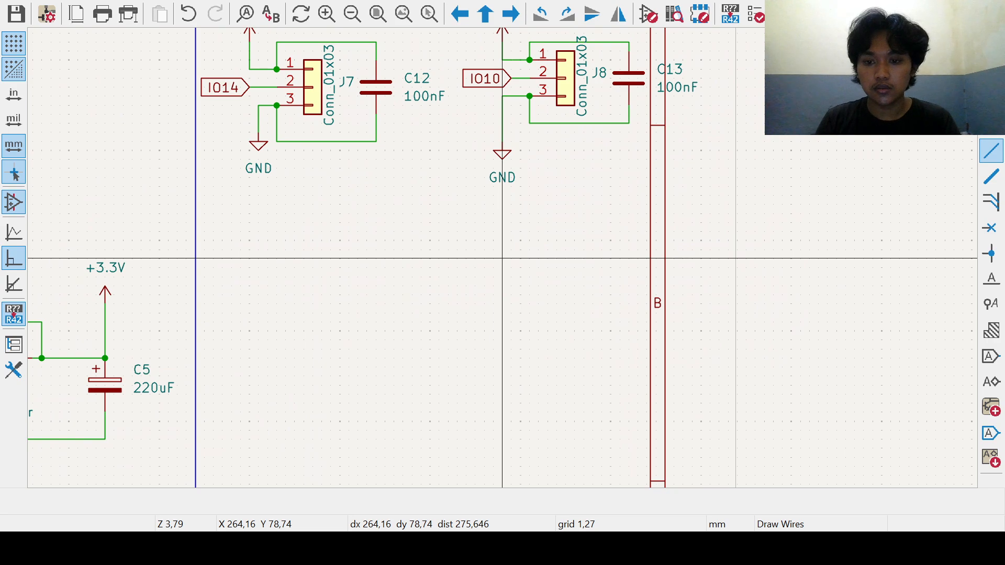
middle_click_drag(527, 346, 588, 350)
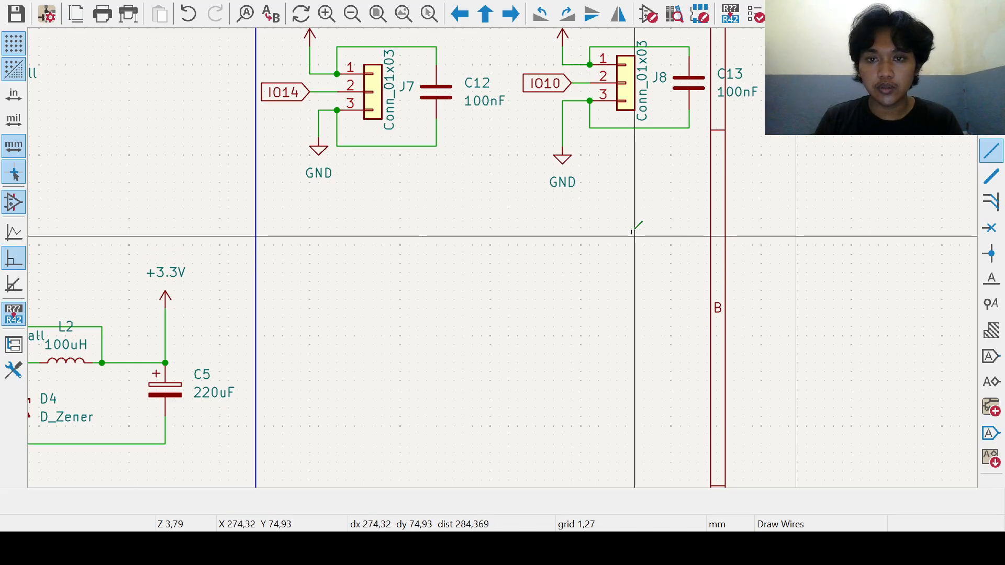
middle_click_drag(608, 208, 616, 406)
middle_click_drag(528, 266, 528, 351)
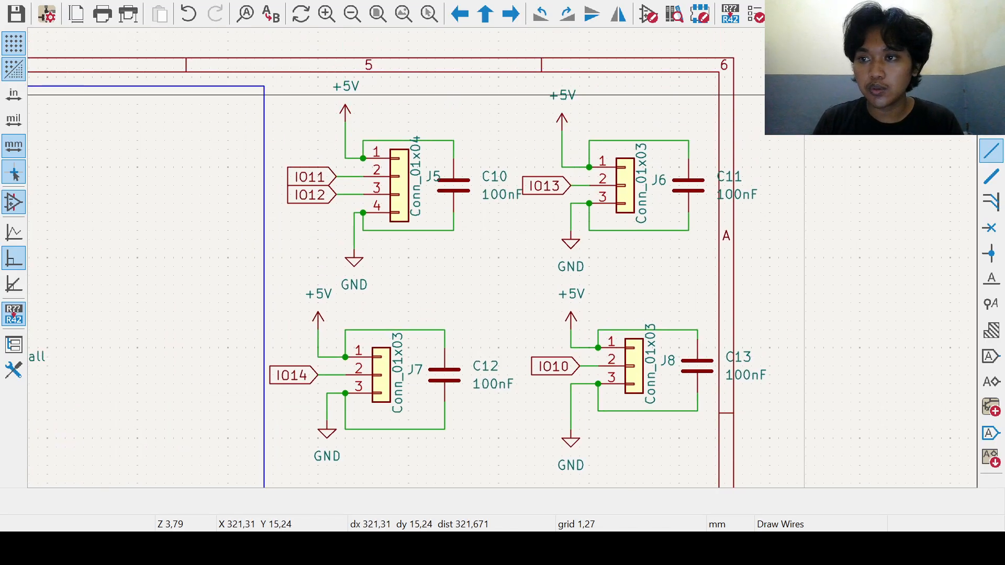
key("Escape")
left_click(415, 171)
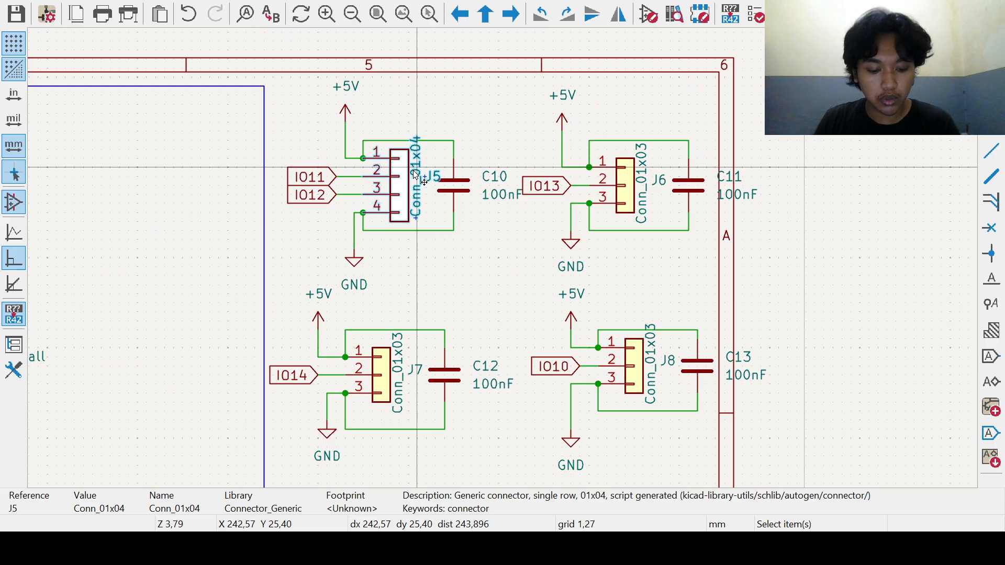
scroll(404, 256, "down", 3)
scroll(500, 293, "up", 2)
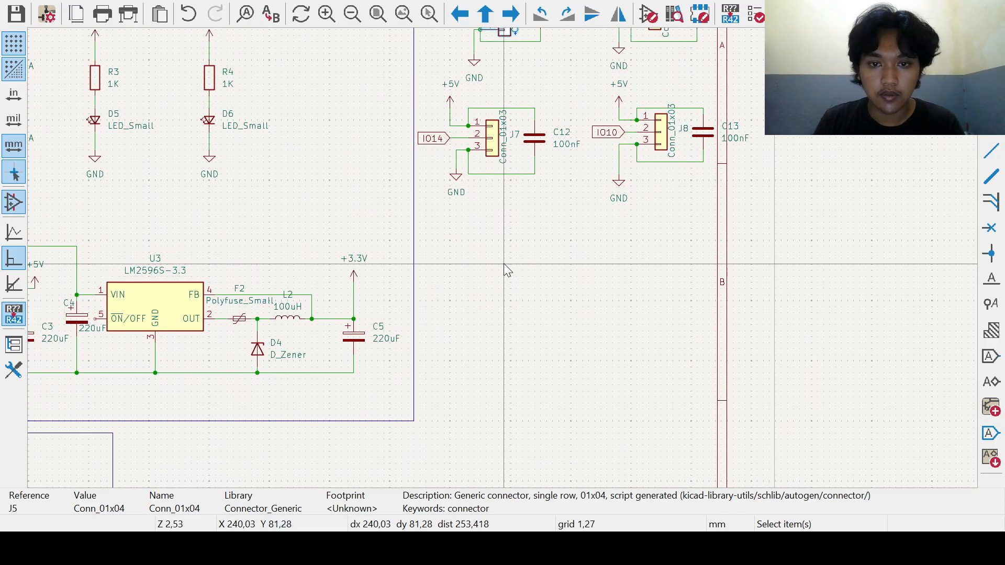
key("ctrl+v")
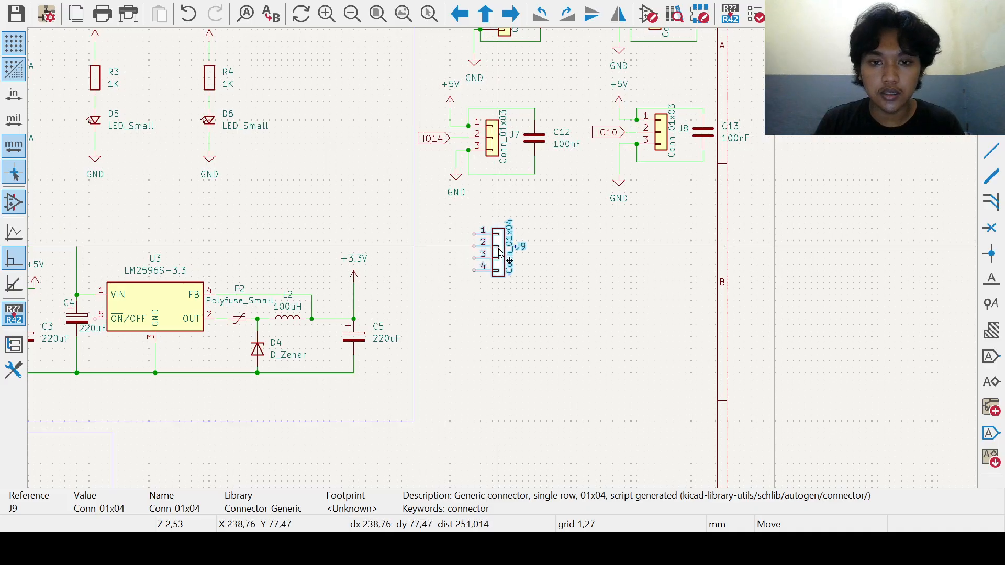
left_click(498, 248)
Step: Place global input labels IO7, IO6, IO5 and IO4 to the left of J9 pins 1 to 4, in that order
mouse_move(538, 272)
middle_mouse_down()
mouse_move(553, 342)
mouse_move(579, 274)
mouse_move(527, 321)
mouse_move(545, 276)
middle_mouse_up()
scroll(575, 299, "up", 1)
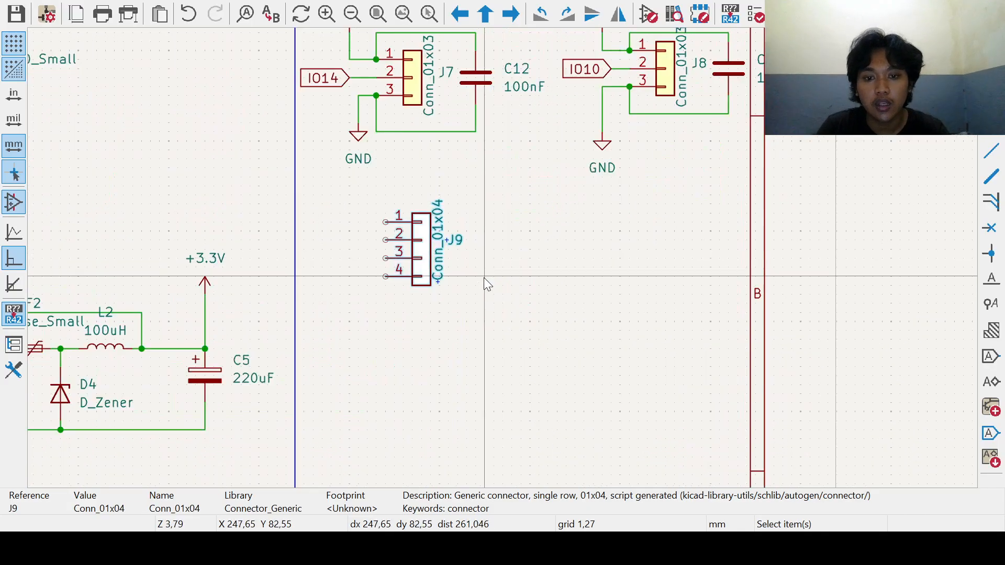
middle_click_drag(484, 280, 498, 318)
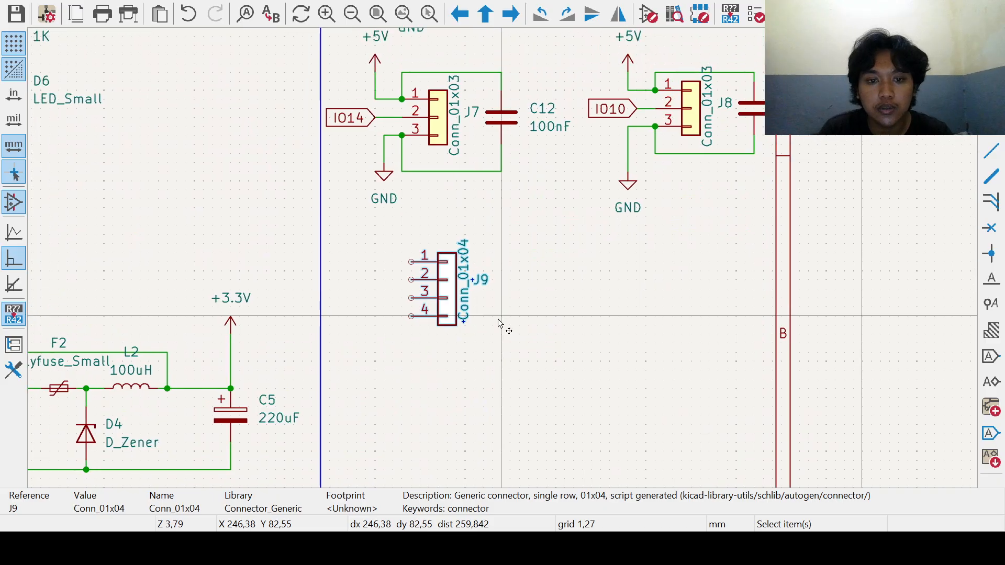
left_click(439, 281)
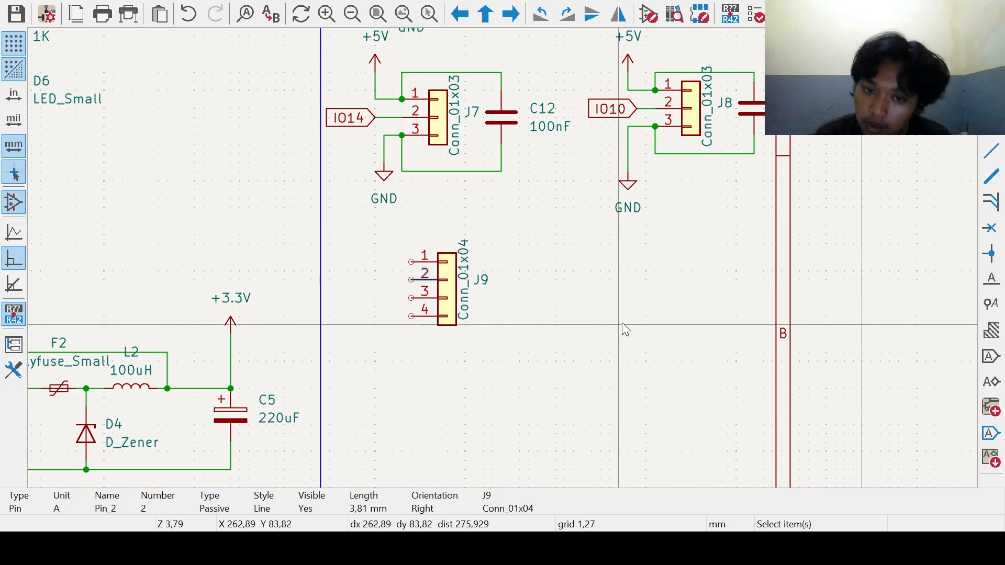
middle_click_drag(503, 315, 534, 335)
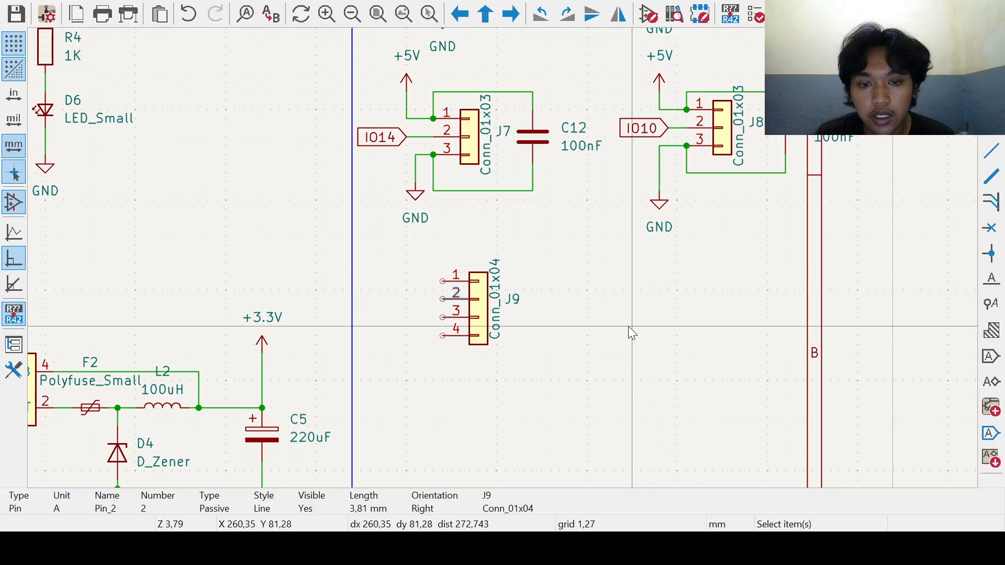
left_click(612, 335)
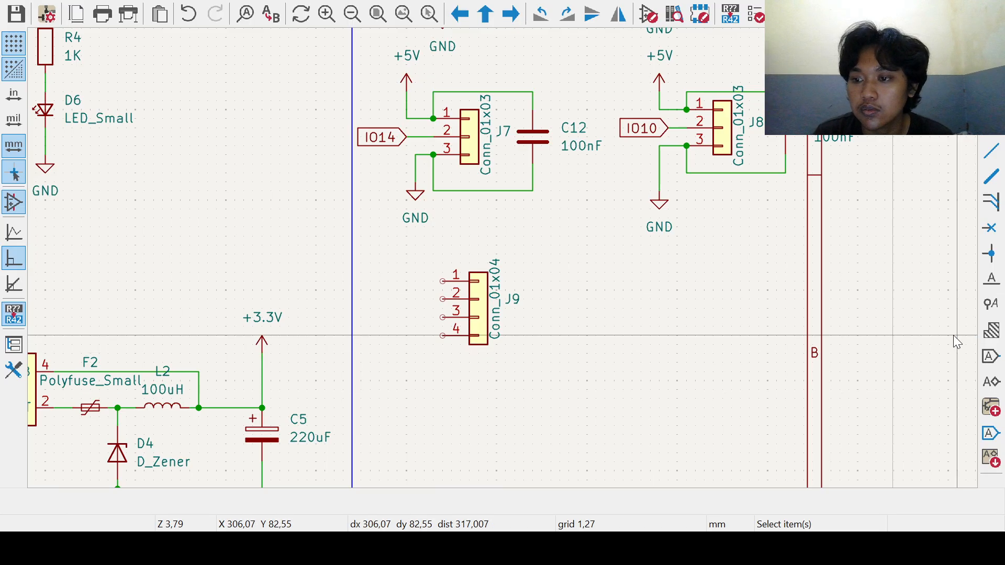
left_click(991, 356)
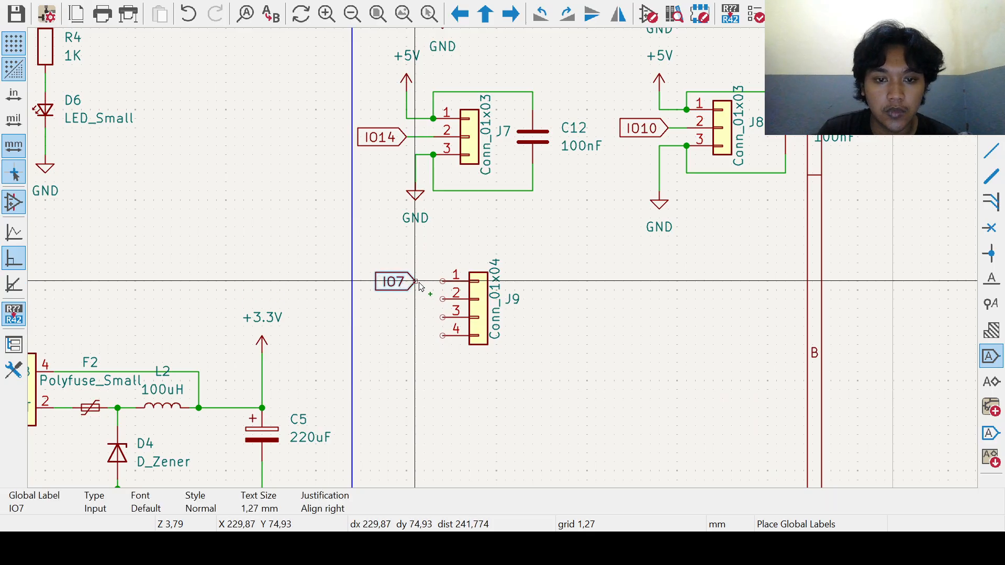
left_click(416, 281)
left_click(416, 299)
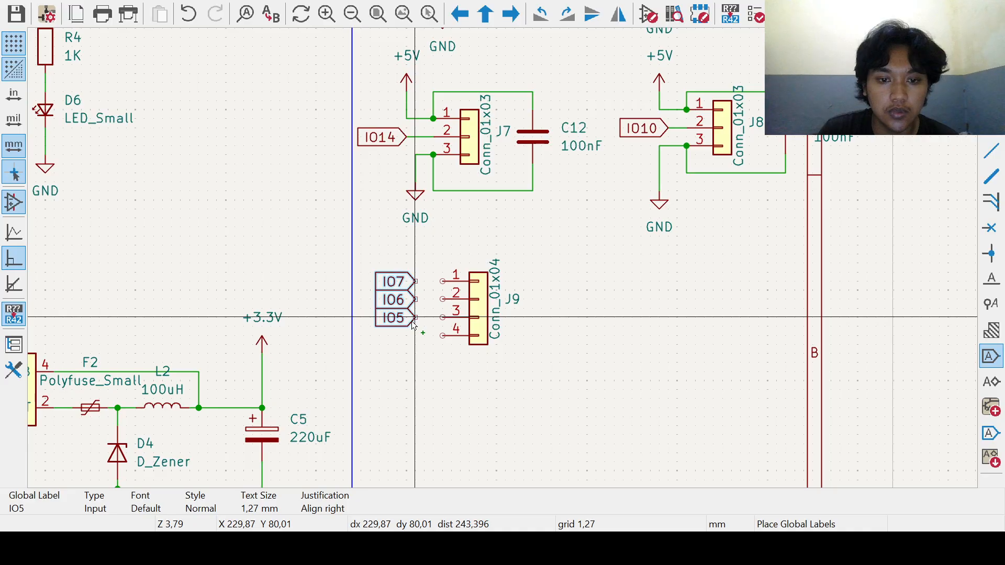
left_click(416, 317)
left_click(417, 335)
key("Escape")
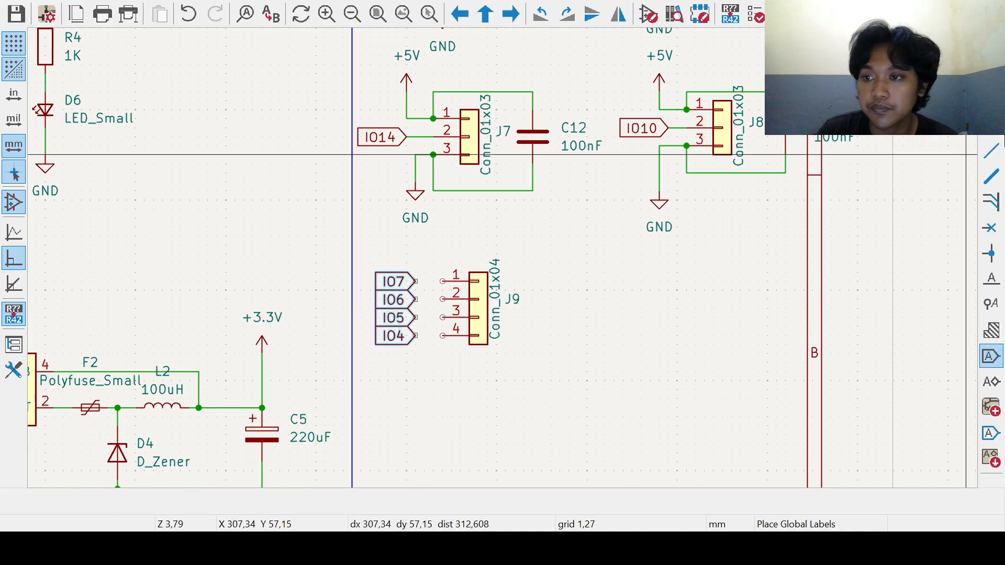
Step: Wire the IO7, IO6, IO5 and IO4 labels to J9 pins 1, 2, 3 and 4
left_click(991, 151)
left_click(416, 281)
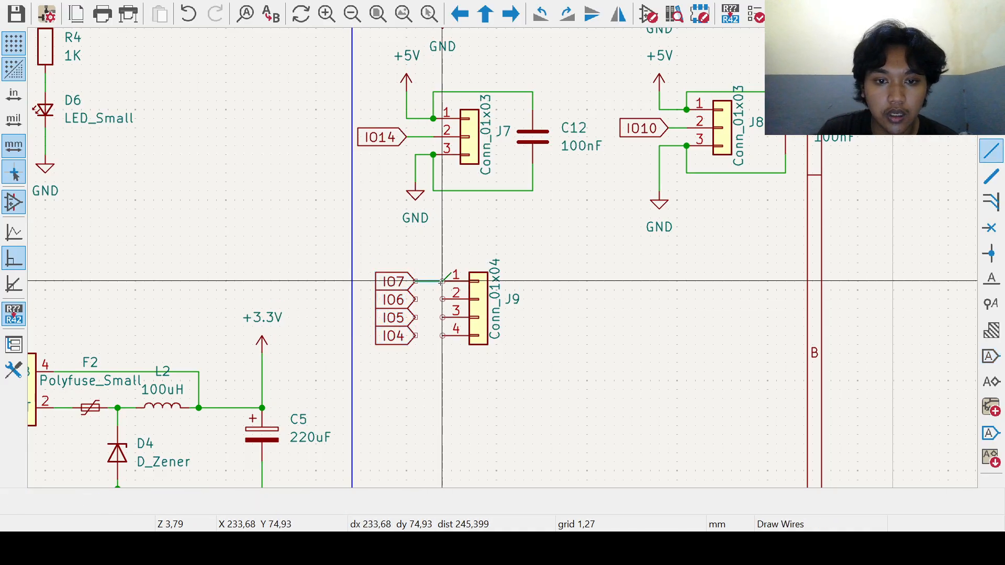
left_click(442, 281)
left_click(416, 299)
left_click(442, 300)
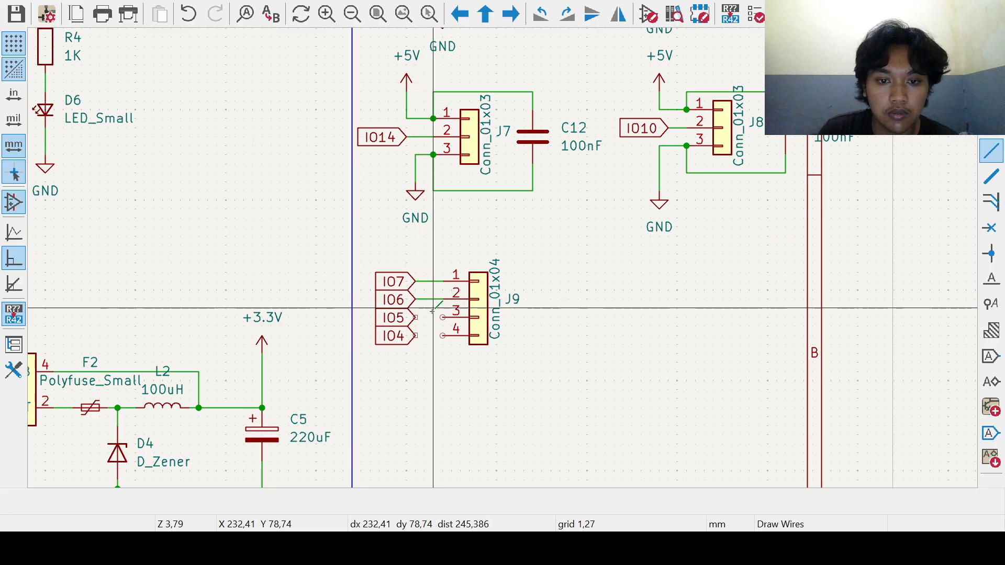
left_click(416, 318)
left_click(443, 317)
left_click(416, 336)
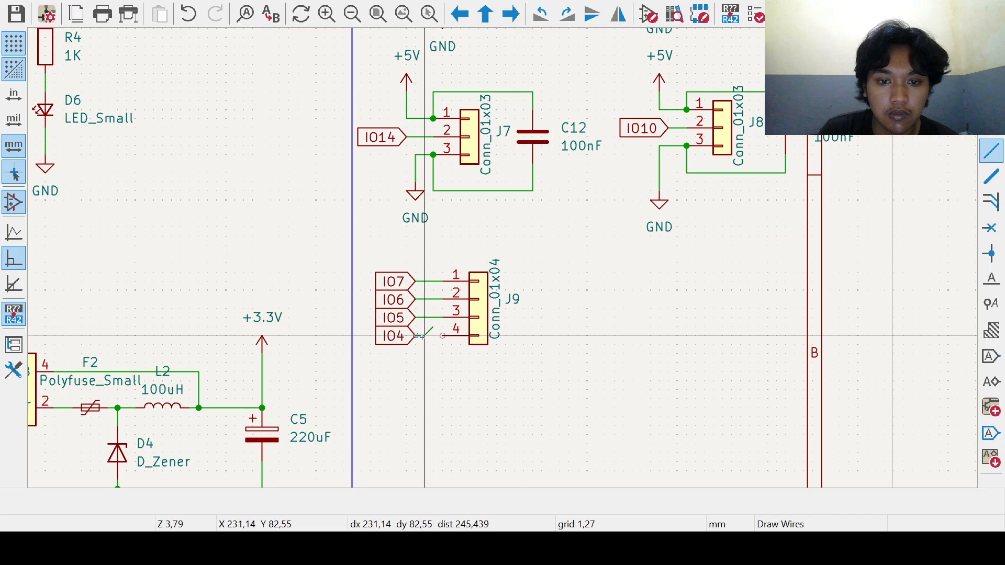
left_click(443, 336)
middle_click_drag(505, 328, 539, 333)
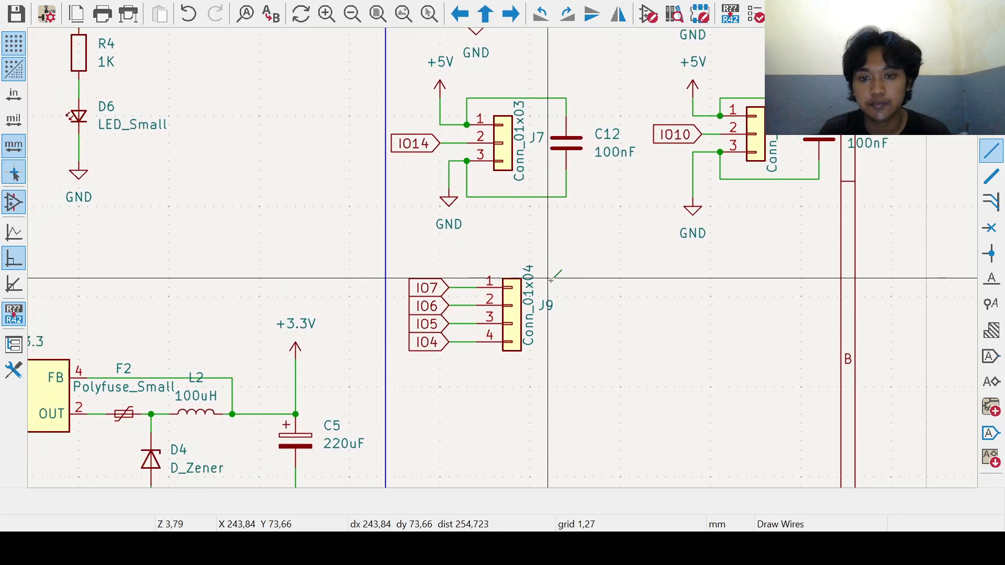
Step: Save the schematic
middle_click_drag(674, 268, 635, 228)
key("ctrl+s")
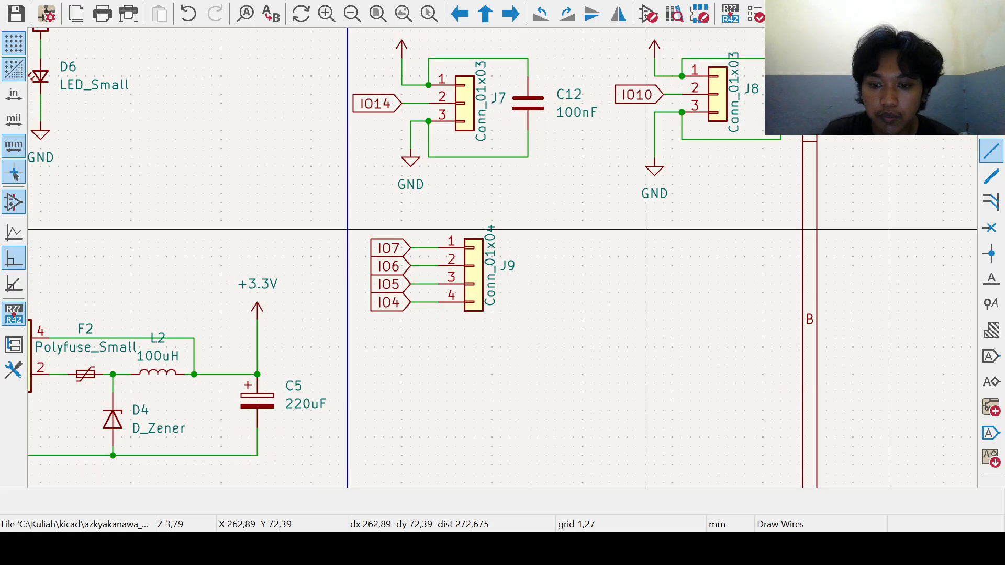
middle_click_drag(621, 291, 581, 245)
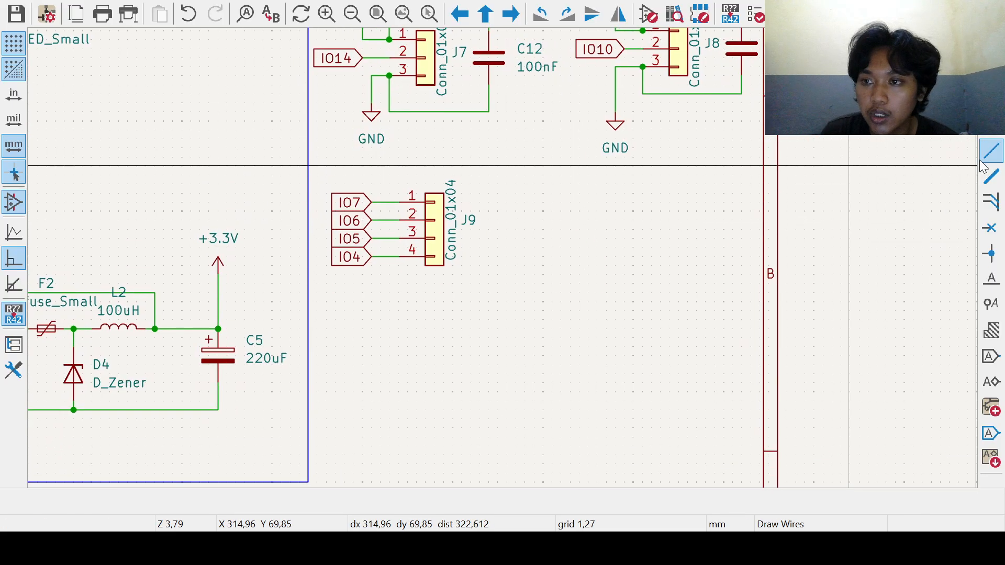
key("ctrl+s")
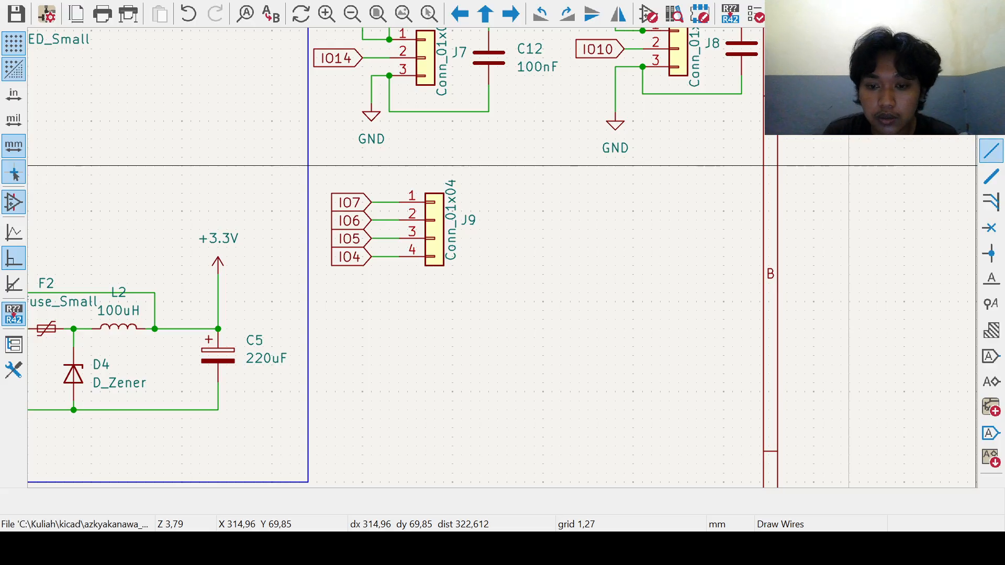
middle_click_drag(625, 273, 597, 261)
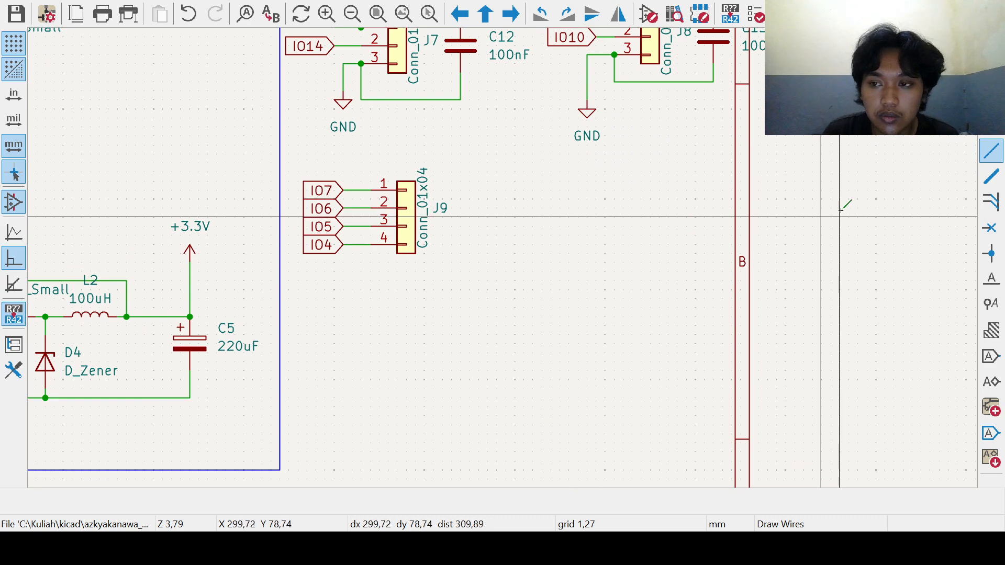
middle_click_drag(539, 238, 523, 284)
middle_click_drag(565, 257, 489, 264)
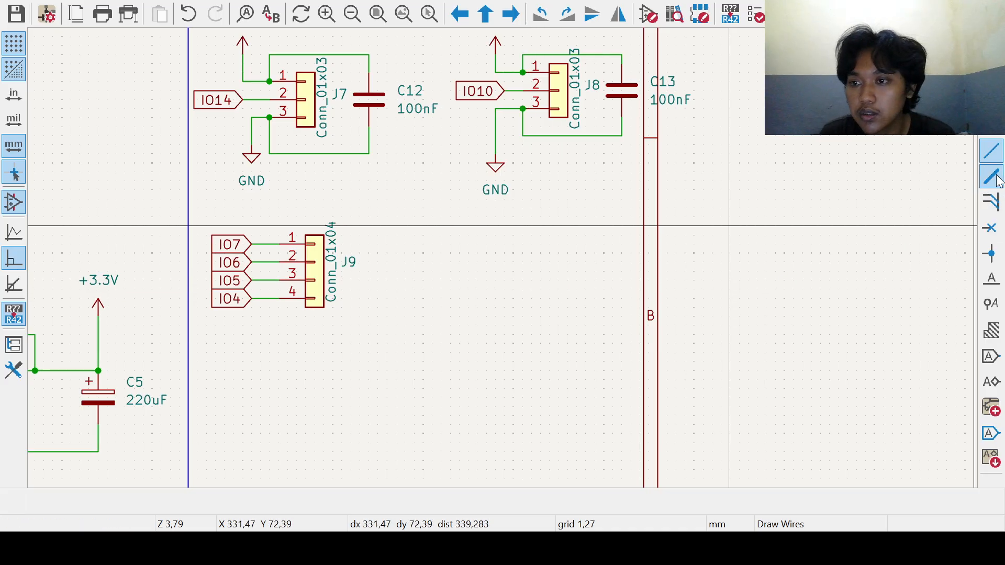
middle_click_drag(694, 226, 690, 199)
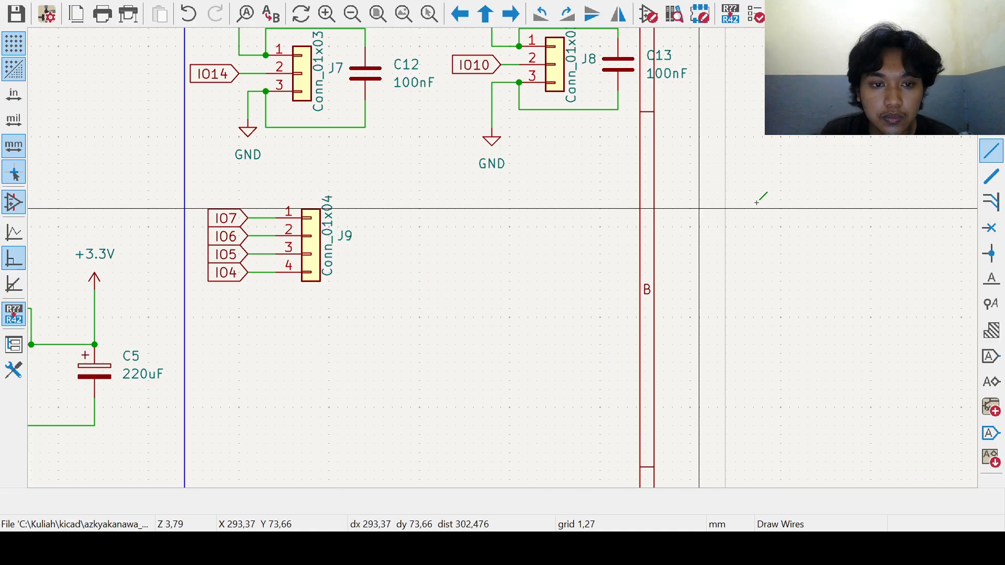
Step: Copy the four-pin connector J9 and place the copy below J8
key("Escape")
left_click(319, 244)
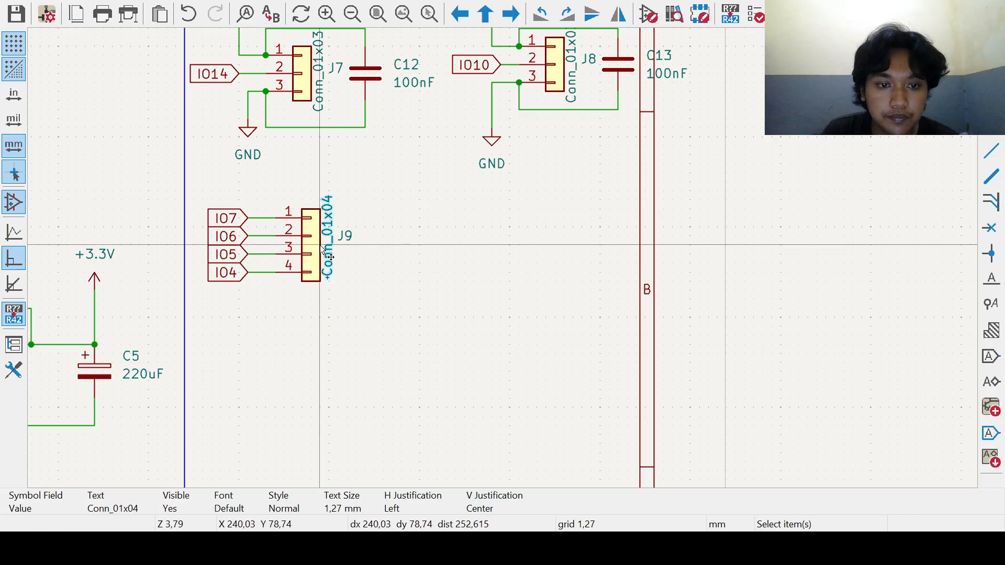
left_click(310, 244)
left_click(499, 271)
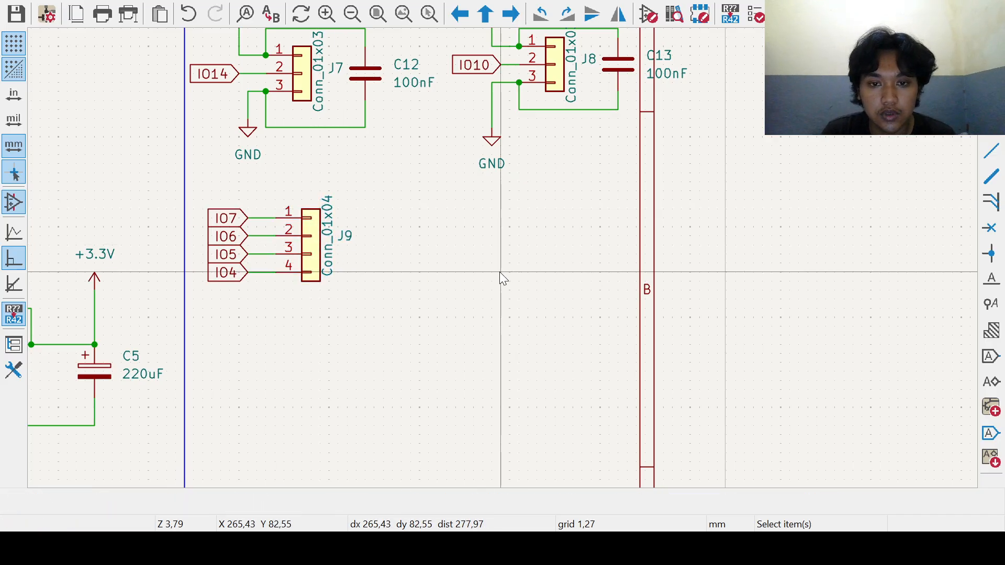
key("ctrl+v")
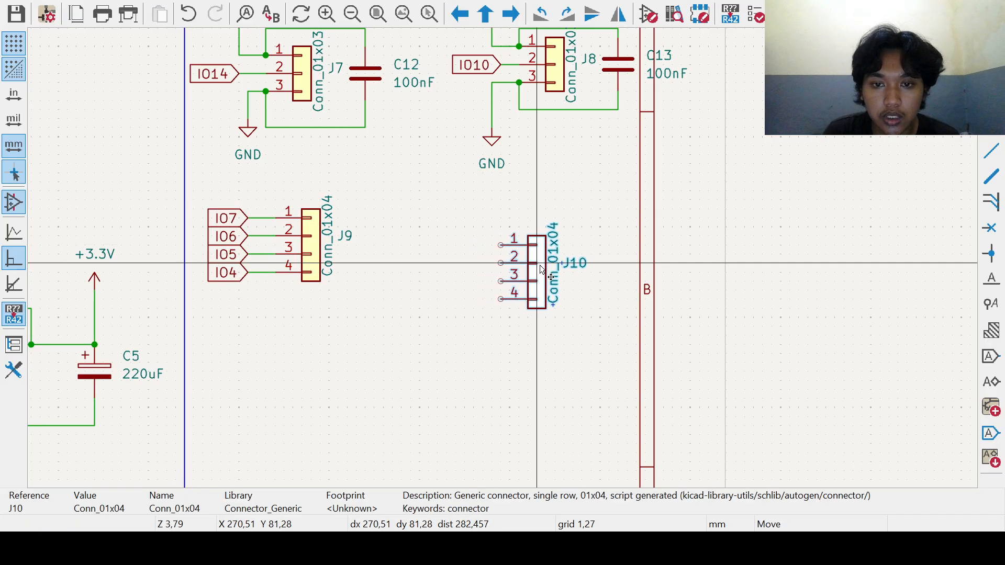
left_click(524, 271)
left_click_drag(524, 271, 536, 310)
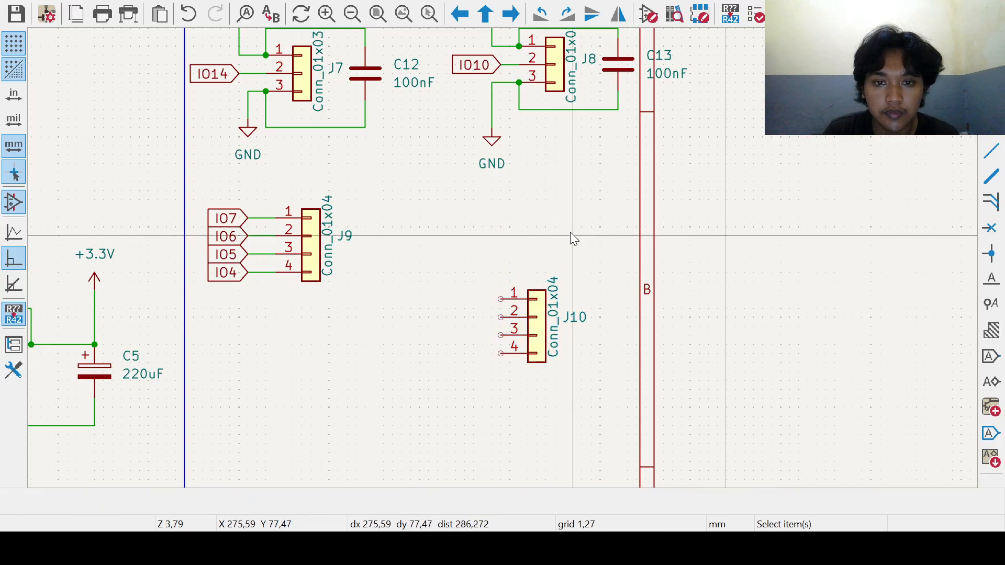
Step: Copy the 100nF capacitor C13 and place the copy to the right of J10
scroll(539, 287, "down", 3)
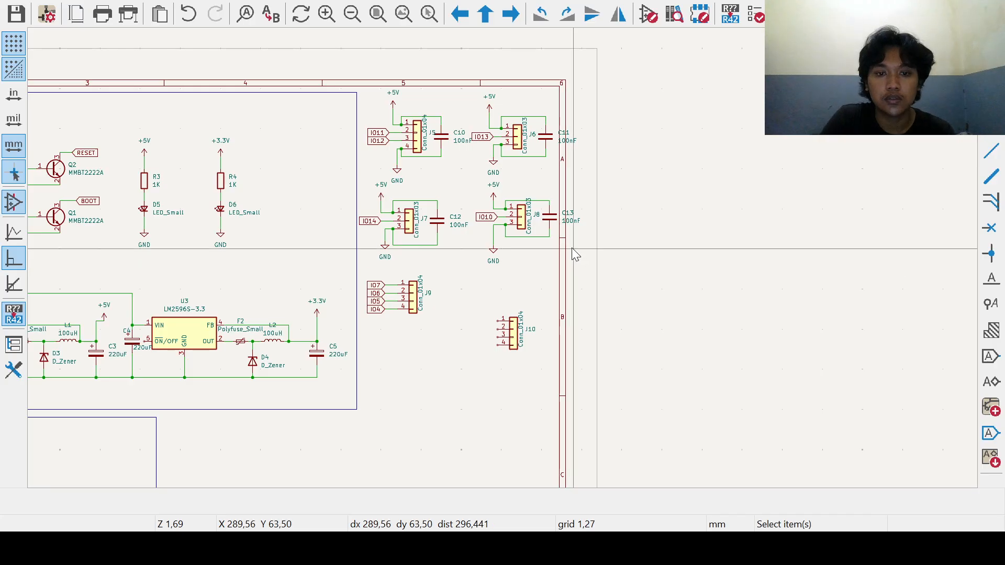
scroll(573, 250, "down", 1)
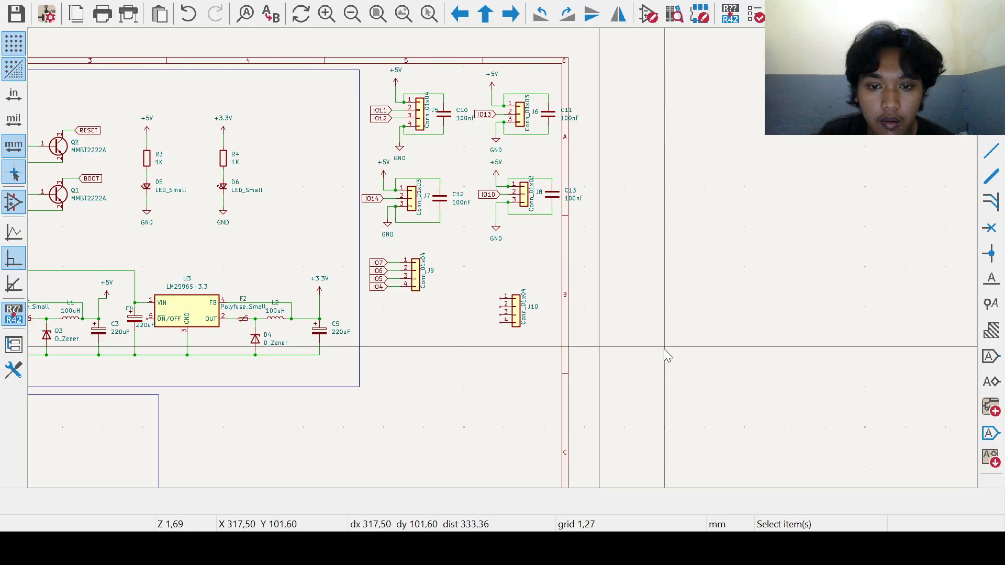
scroll(665, 353, "up", 3)
middle_click_drag(454, 225, 551, 310)
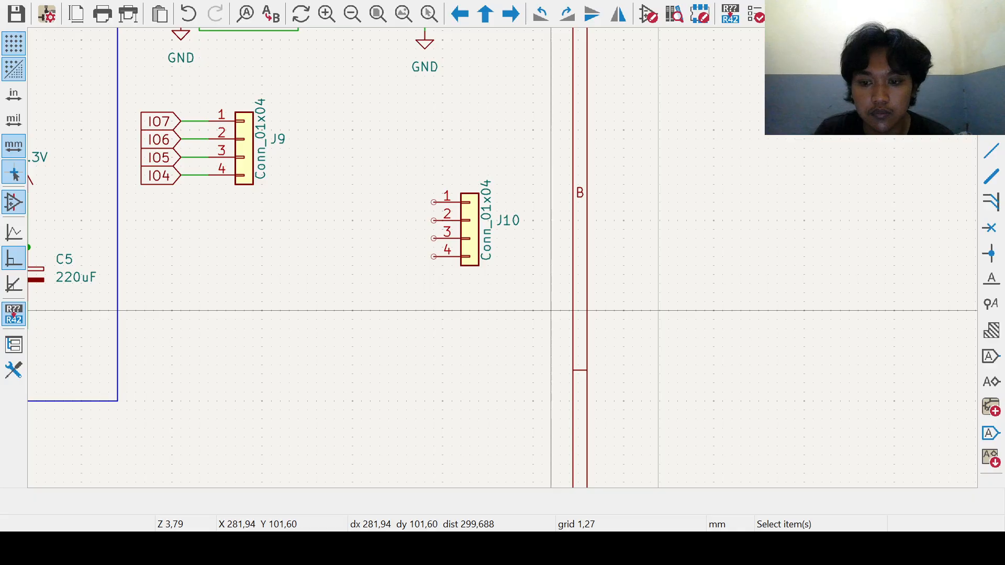
scroll(539, 216, "up", 5)
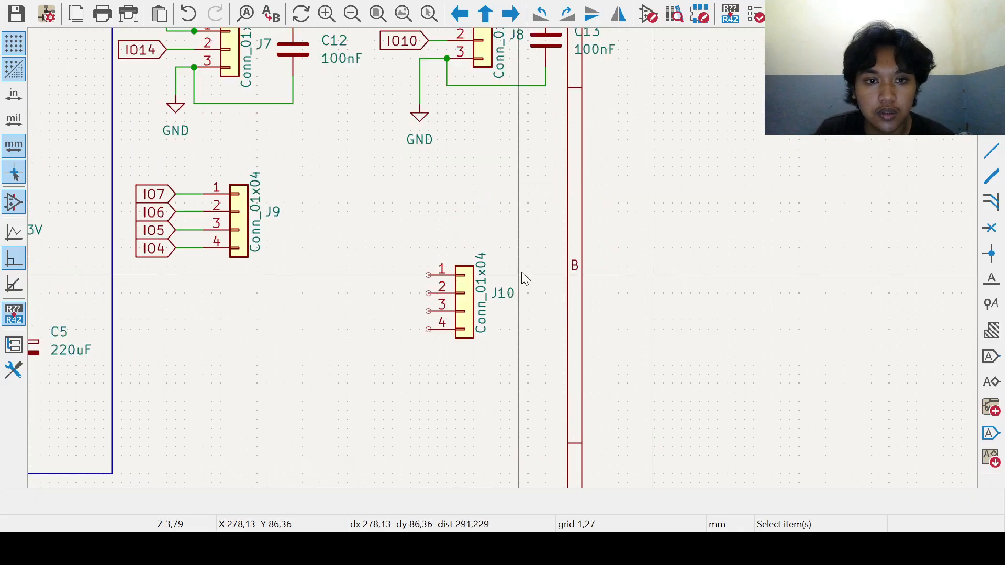
left_click(539, 126)
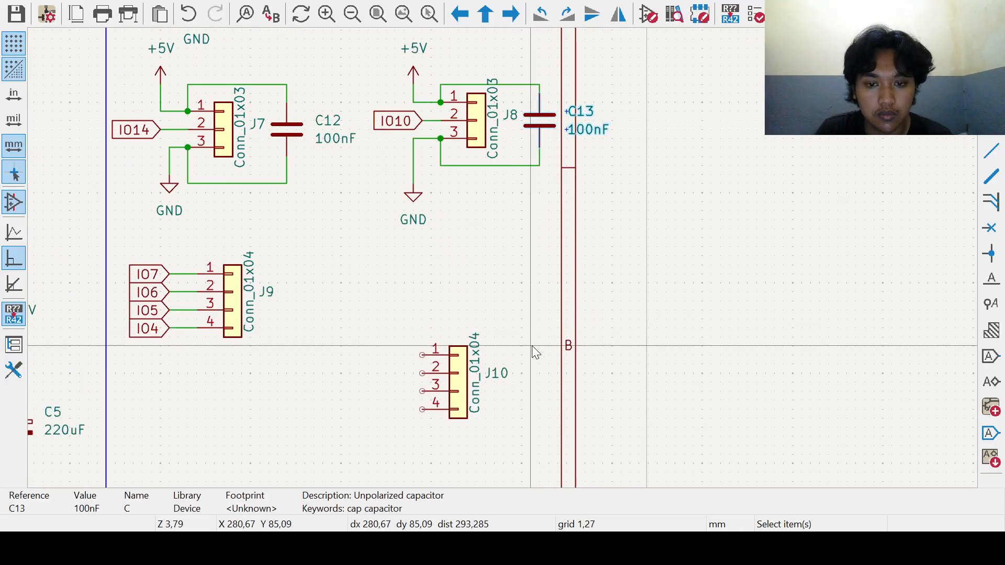
left_click(524, 375)
key("ctrl+v")
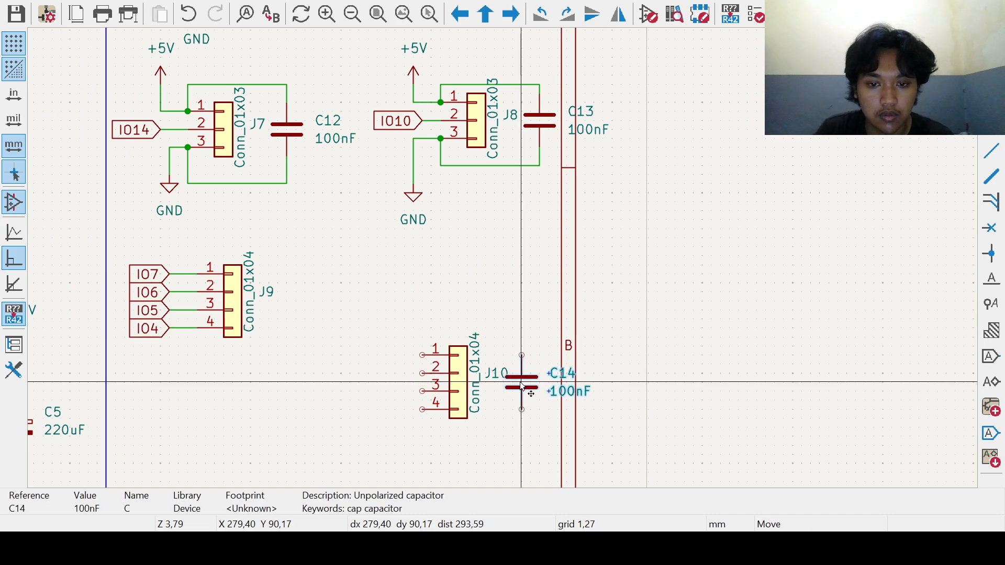
left_click(521, 386)
Step: Wire capacitor C14 across connector J10, its upper end to pin 1 and its lower end to pin 4
scroll(479, 375, "down", 1)
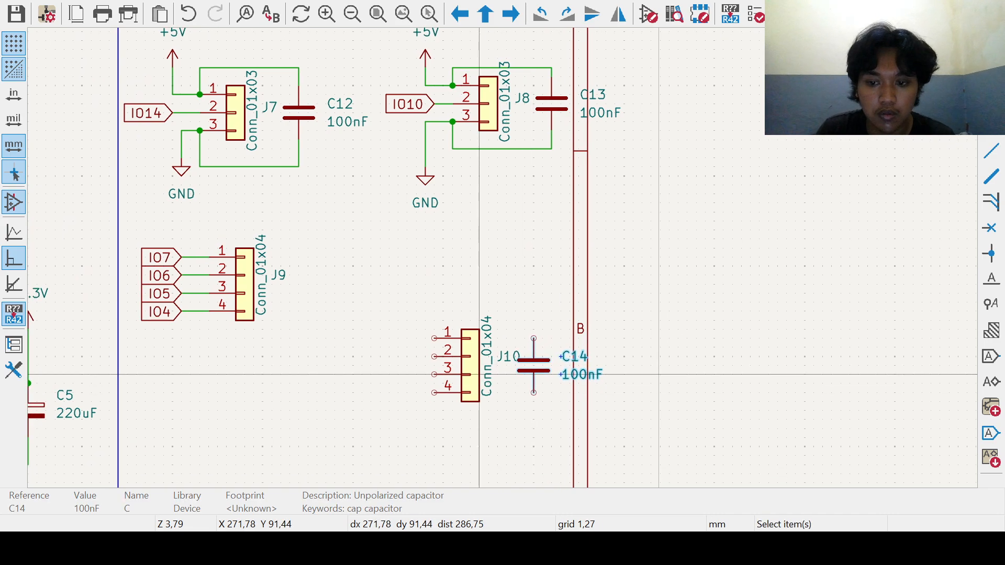
left_click(434, 338)
left_click(434, 320)
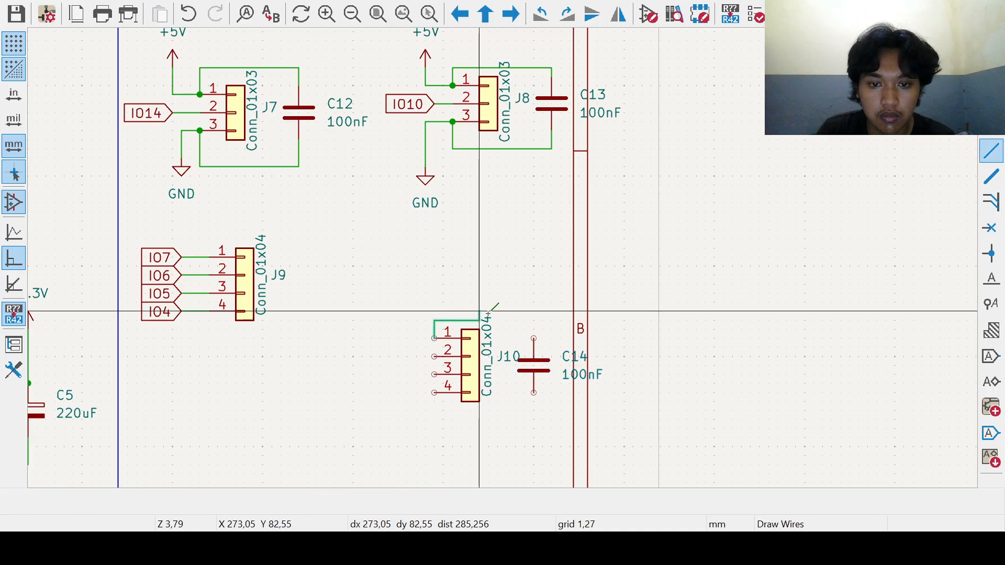
left_click(534, 338)
left_click(434, 393)
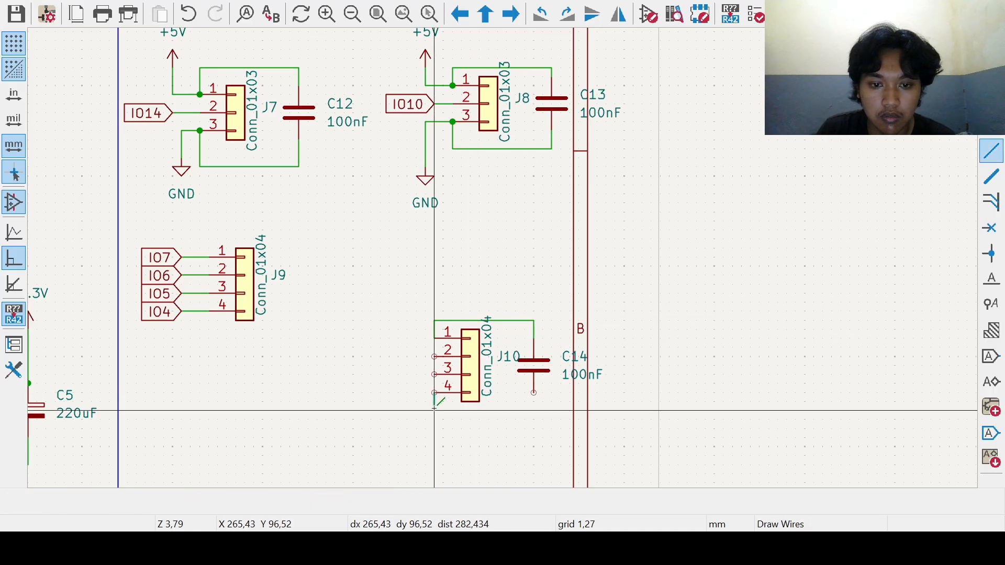
left_click(531, 410)
left_click(534, 392)
Step: Place a +3.3V power symbol above and to the left of J10 and wire it to pin 1
middle_click_drag(506, 419, 559, 407)
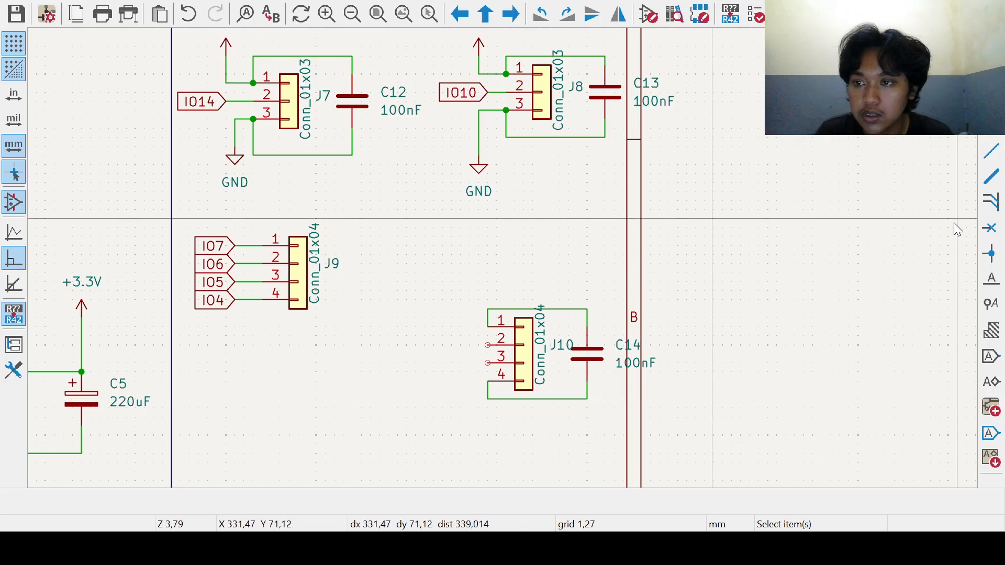
left_click(991, 126)
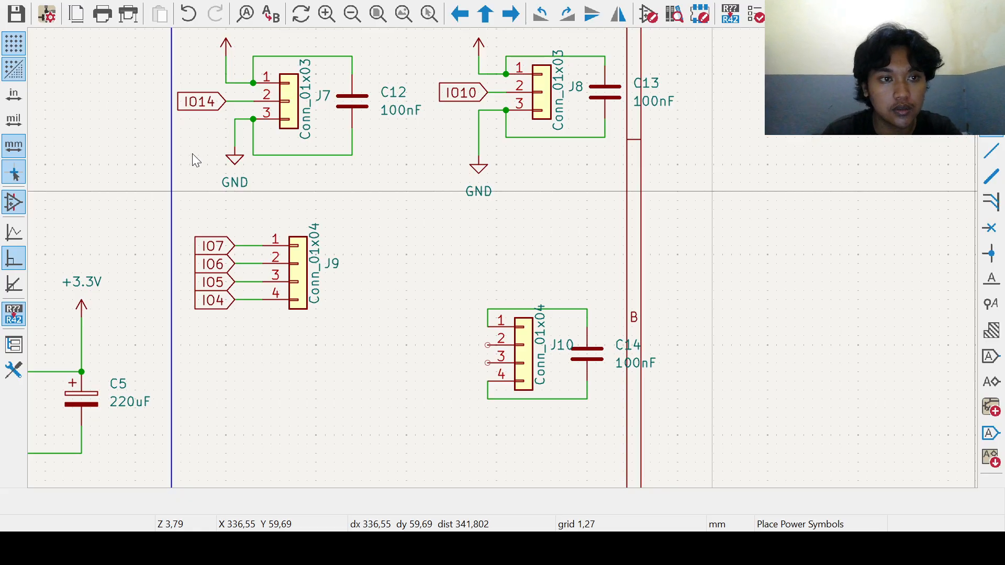
left_click(509, 460)
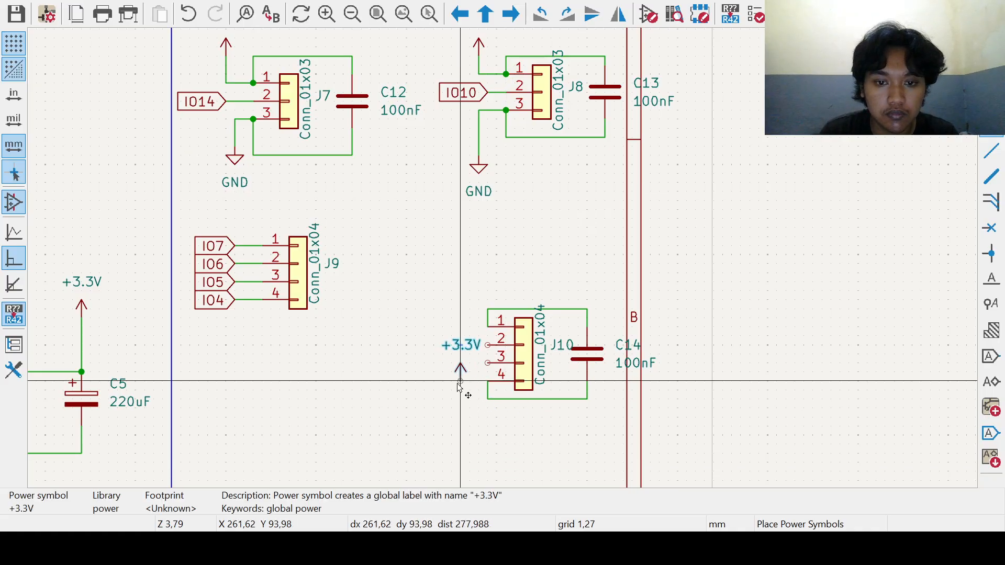
left_click(443, 290)
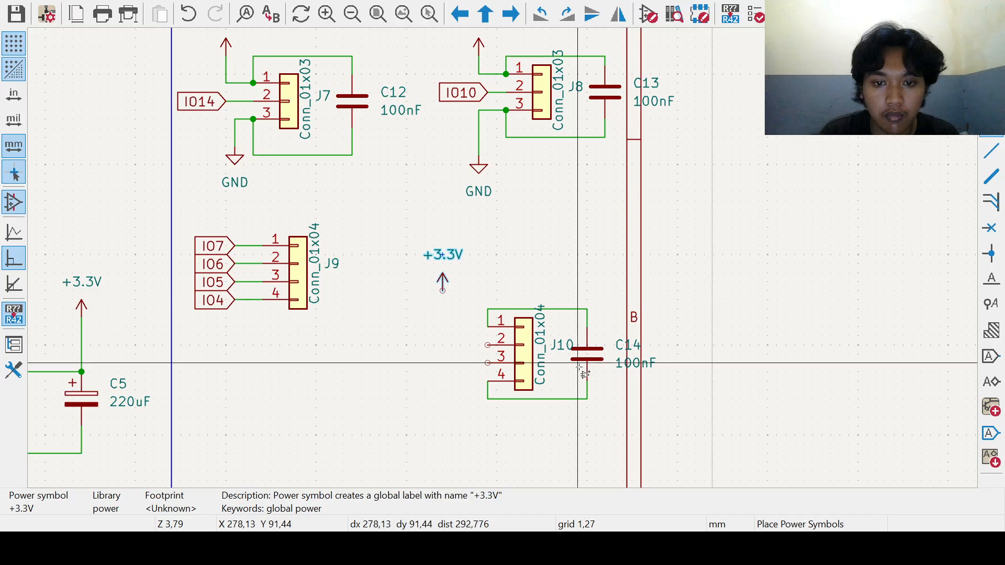
left_click(1001, 153)
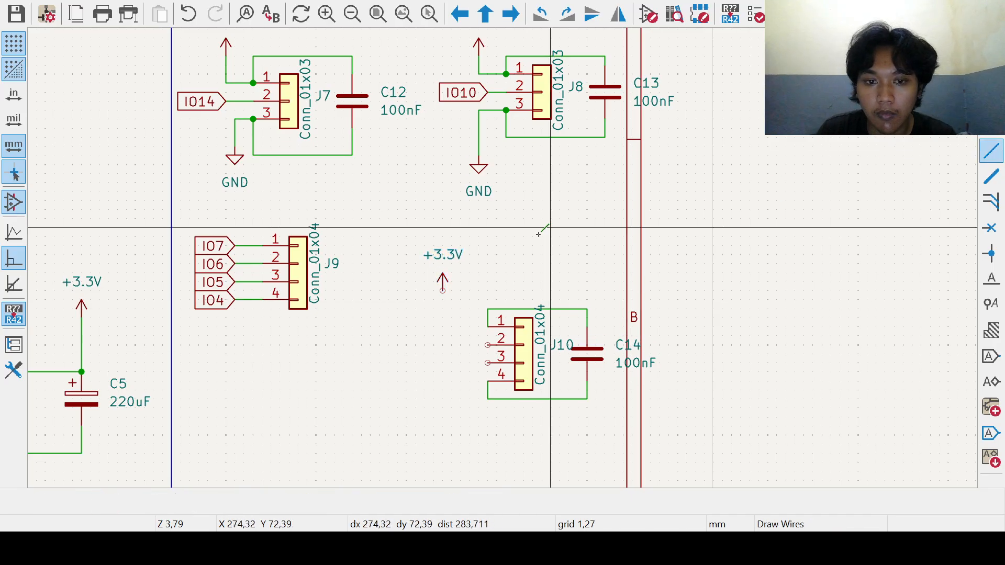
left_click(443, 290)
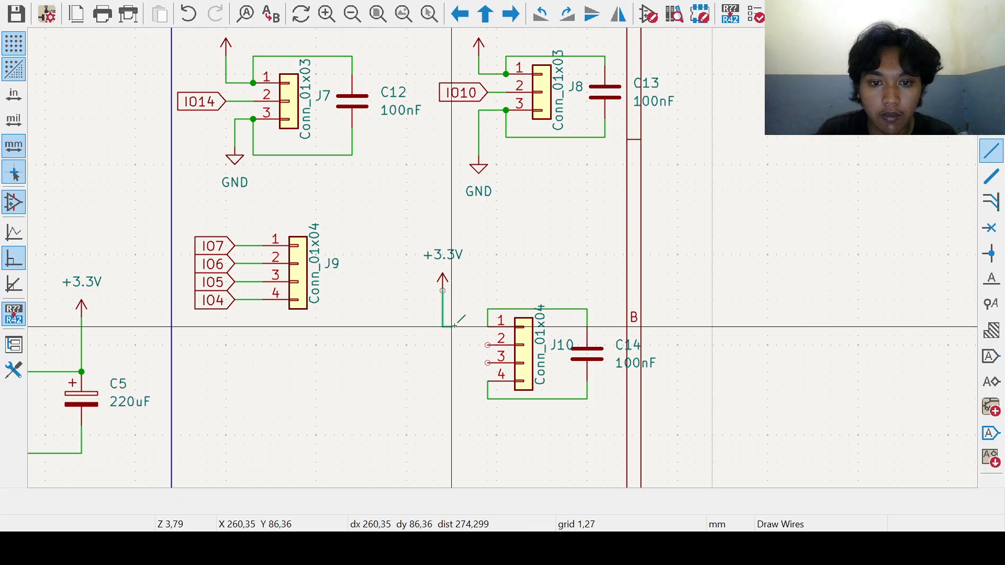
left_click(487, 326)
Step: Place a GND symbol below and to the left of J10 and wire it to pin 4
middle_click_drag(530, 340, 518, 315)
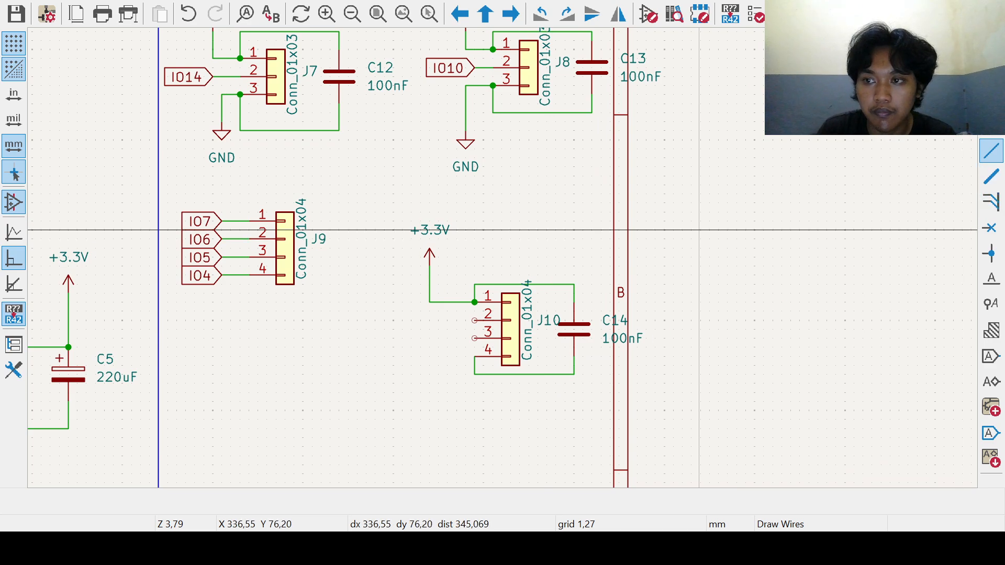
left_click(990, 123)
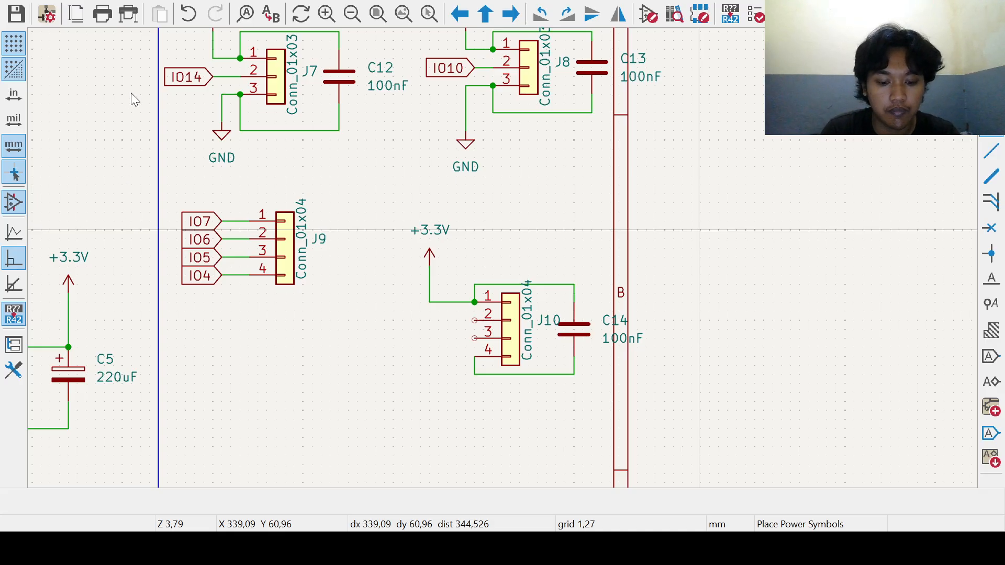
left_click(523, 456)
left_click(449, 368)
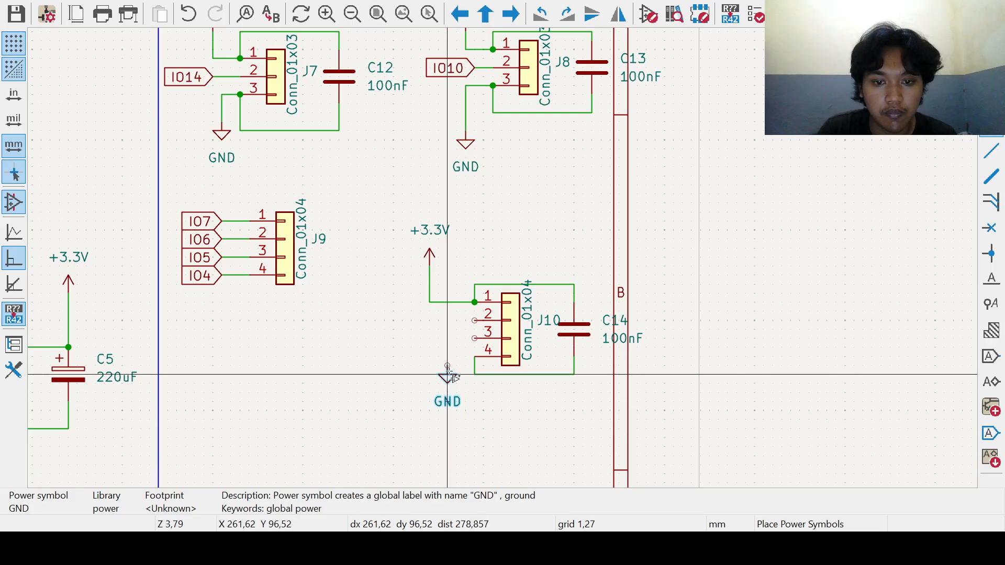
key("w")
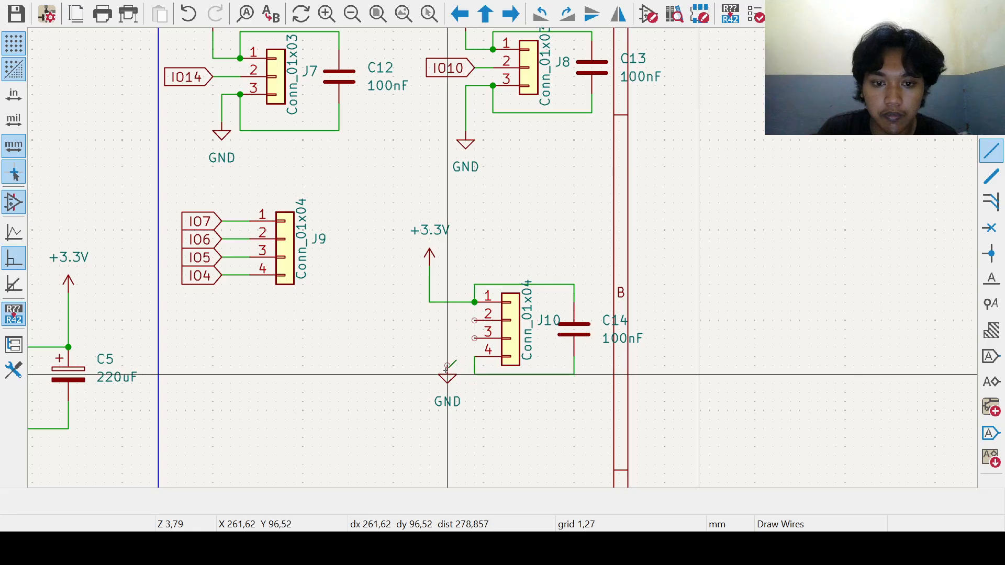
left_click(474, 356)
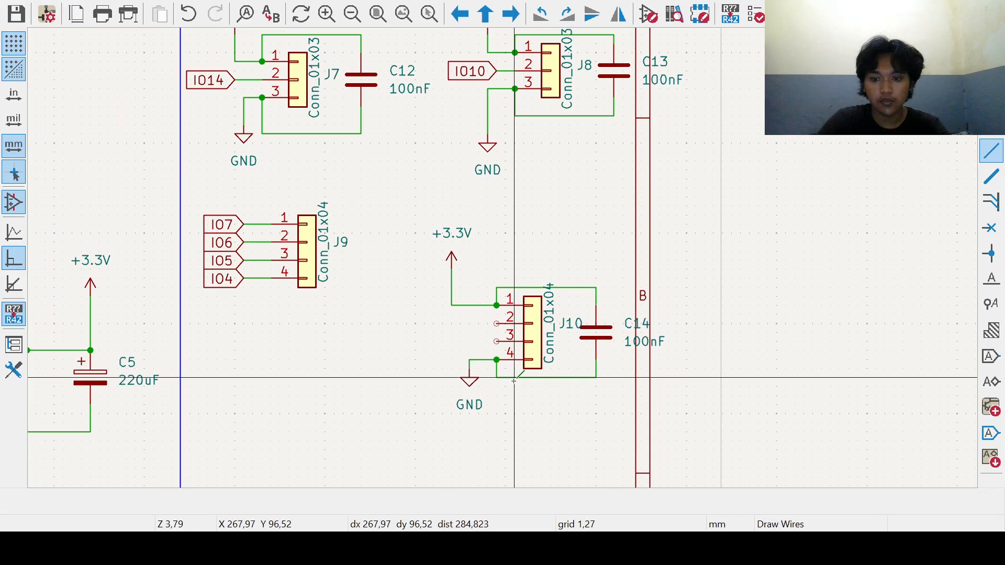
Step: Place a global input label IO8 to the left of J10 pin 2
middle_click_drag(505, 366, 525, 360)
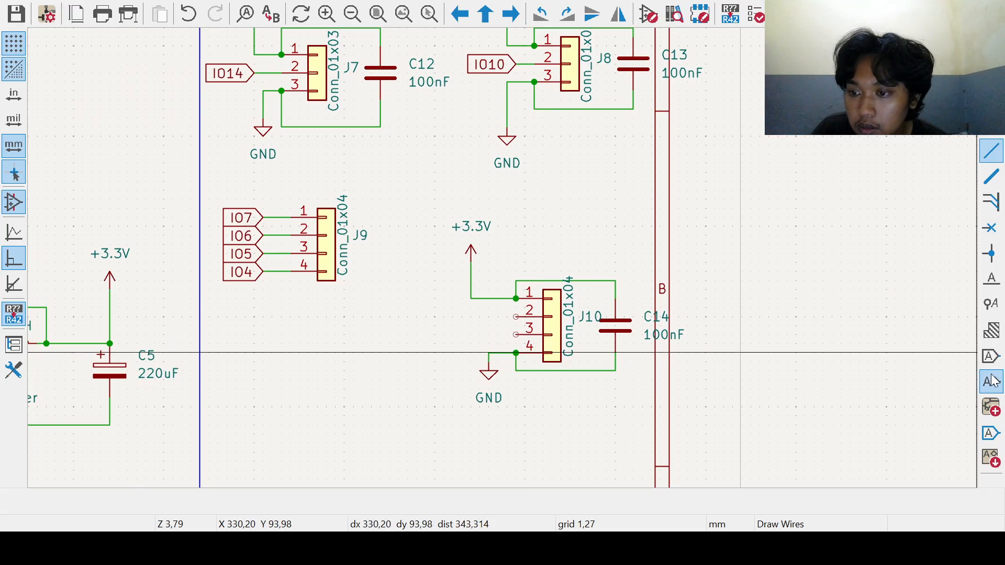
left_click(991, 356)
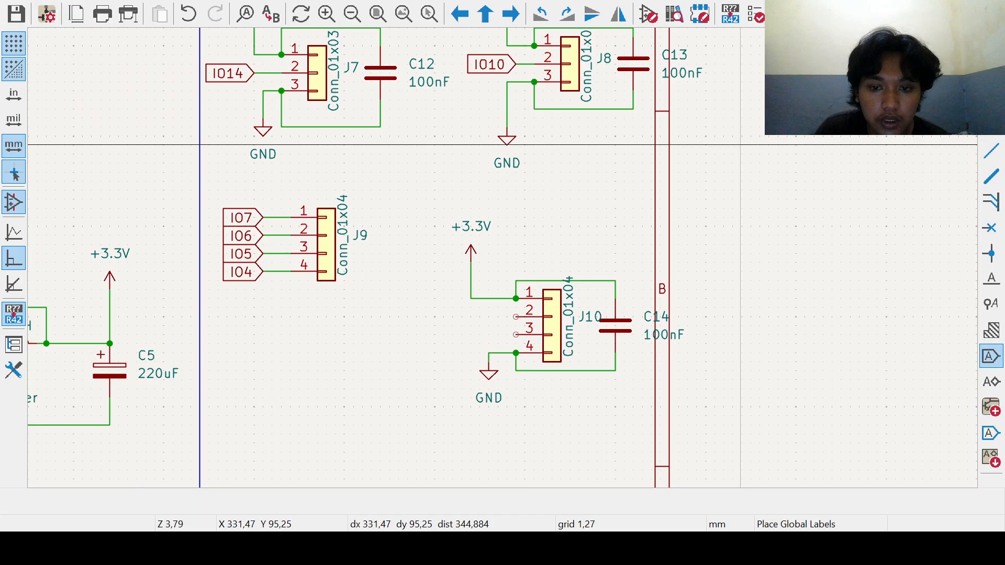
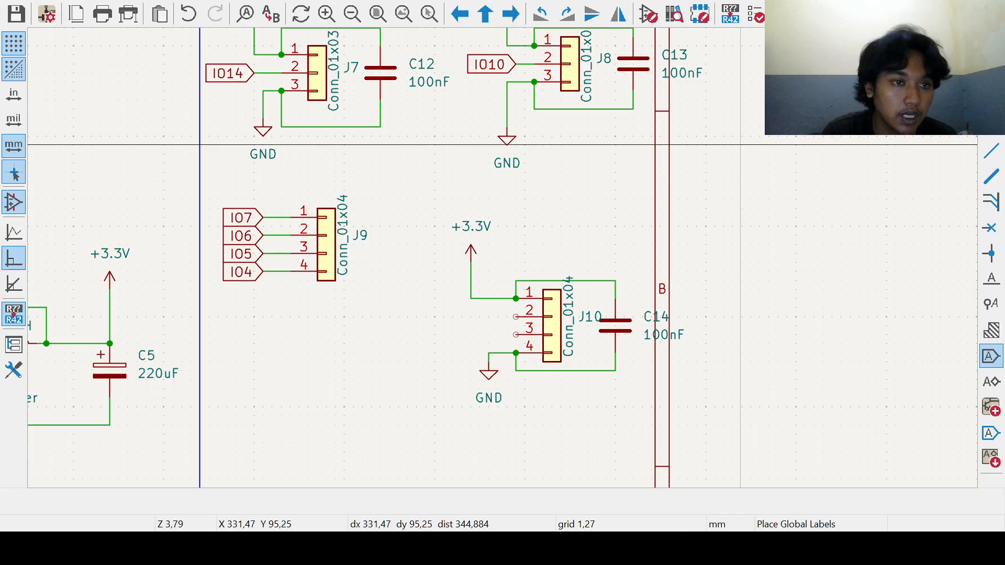
left_click(423, 316)
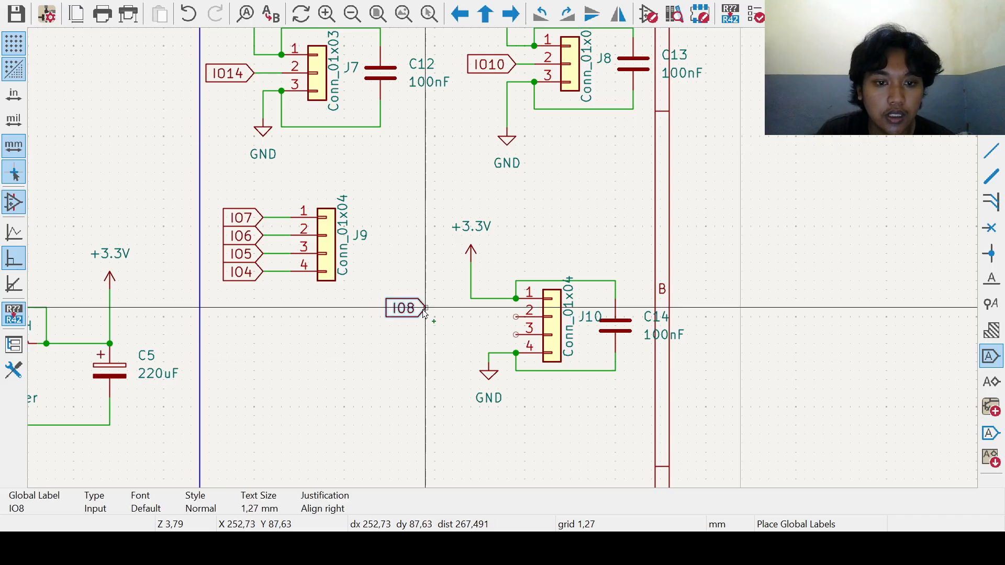
left_click(454, 318)
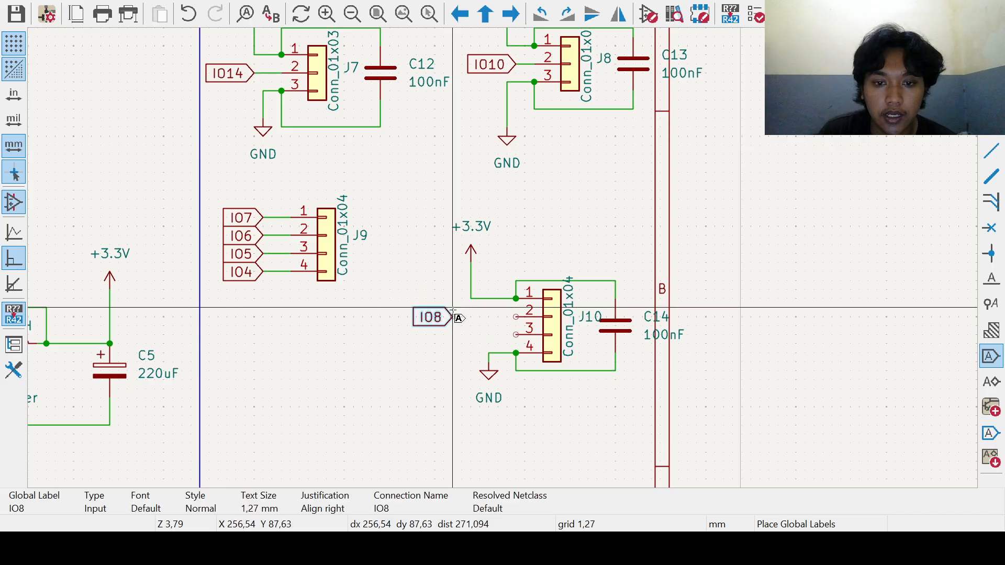
Step: Place a global input label IO9 directly below IO8, level with pin 3 of J10
left_click(993, 360)
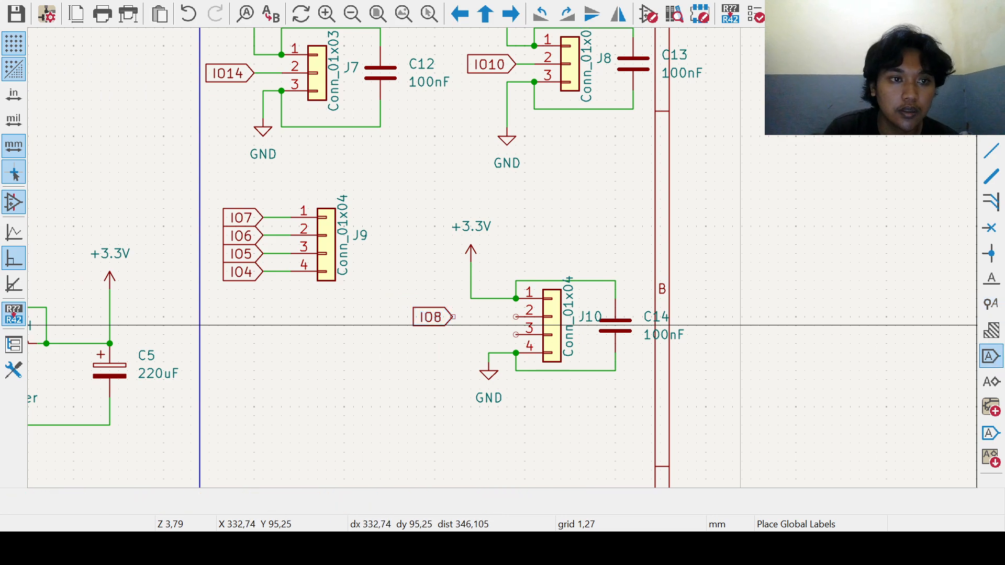
left_click(432, 314)
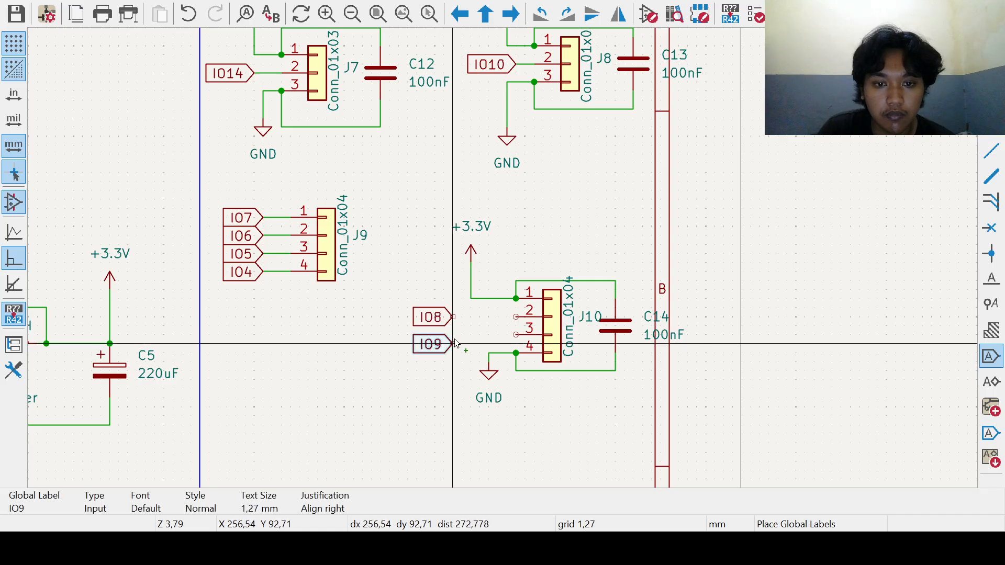
left_click(453, 335)
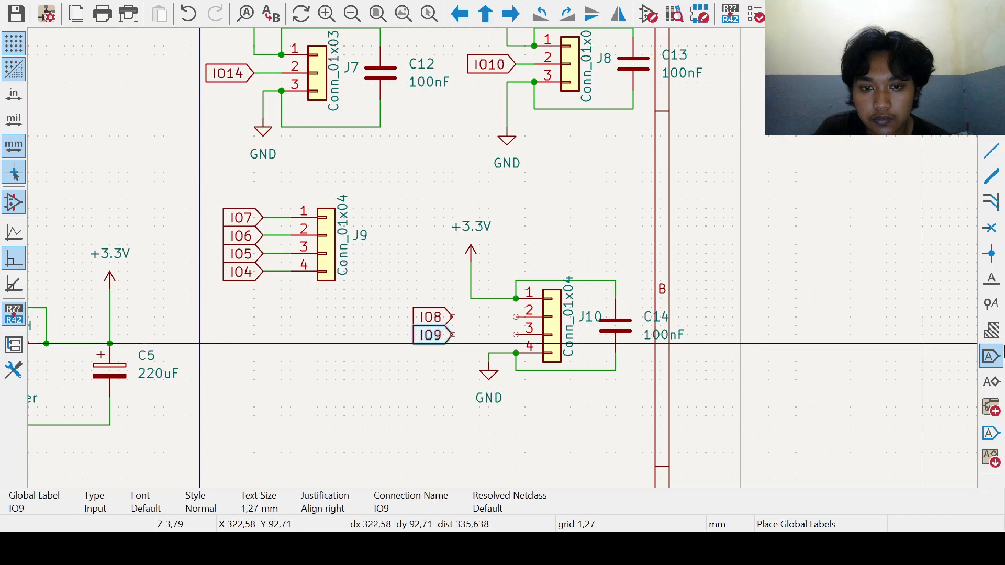
Step: Wire IO8 to pin 2 and IO9 to pin 3 of J10, and move both labels farther left from the connector
left_click(991, 151)
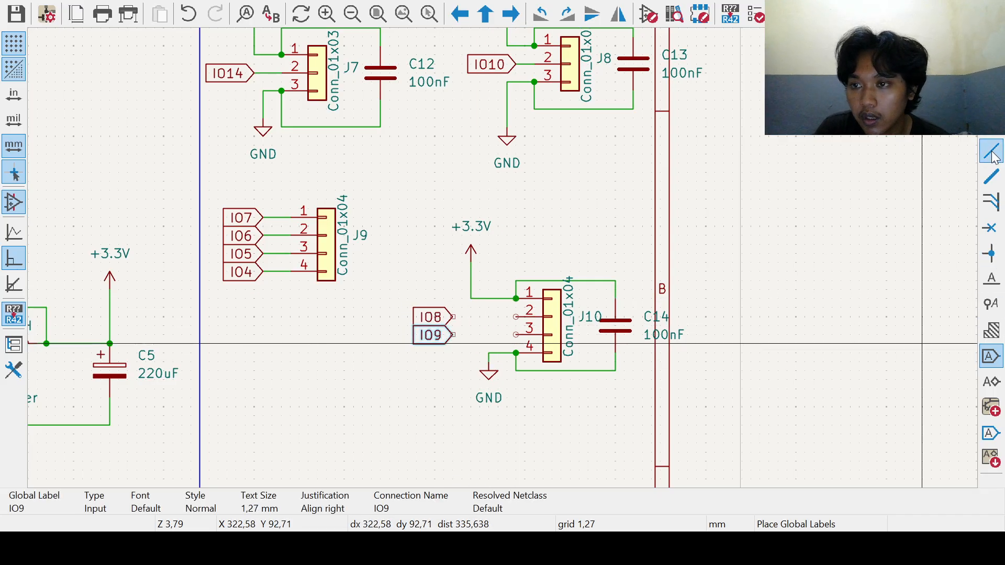
left_click(453, 317)
left_click(516, 317)
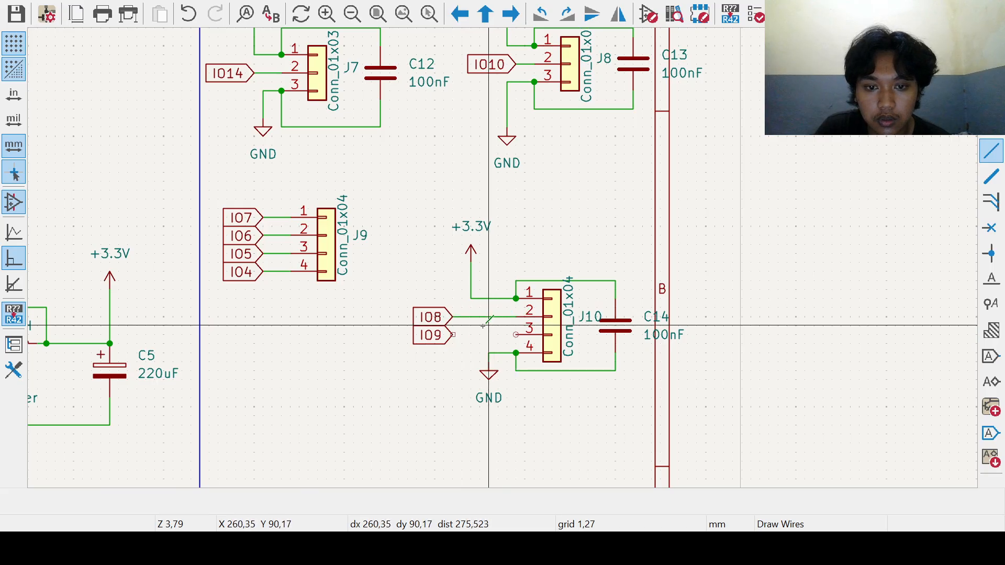
left_click(454, 335)
left_click(515, 335)
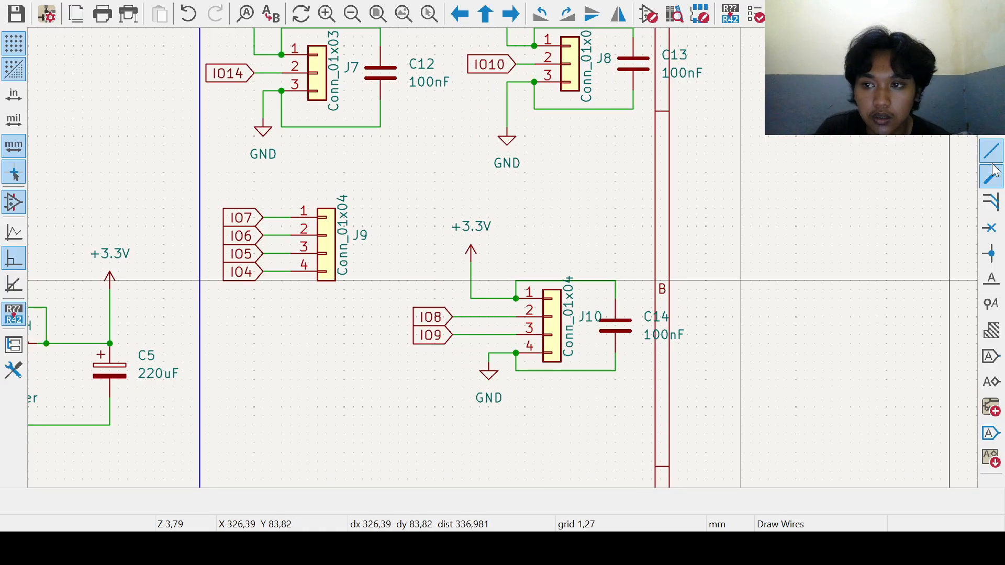
key("Escape")
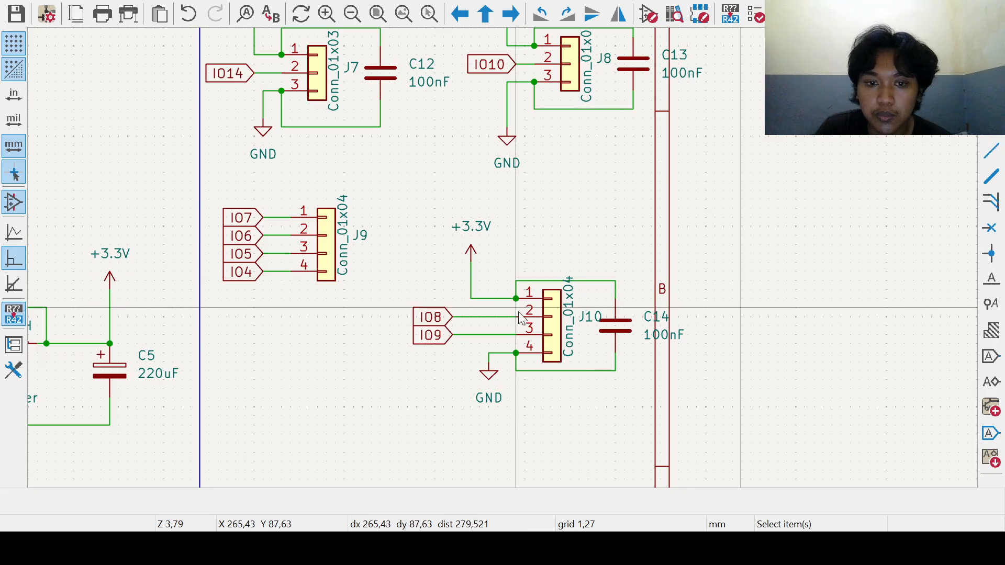
left_click_drag(440, 333, 417, 318)
left_click(434, 363)
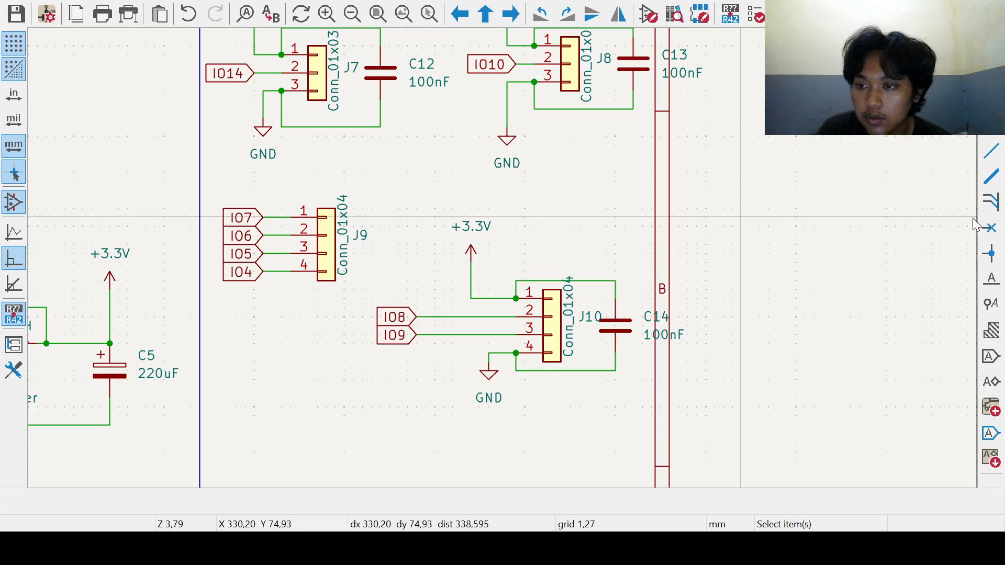
Step: Place a vertical resistor R above the IO8 wire with its lower end on that wire
left_click(992, 101)
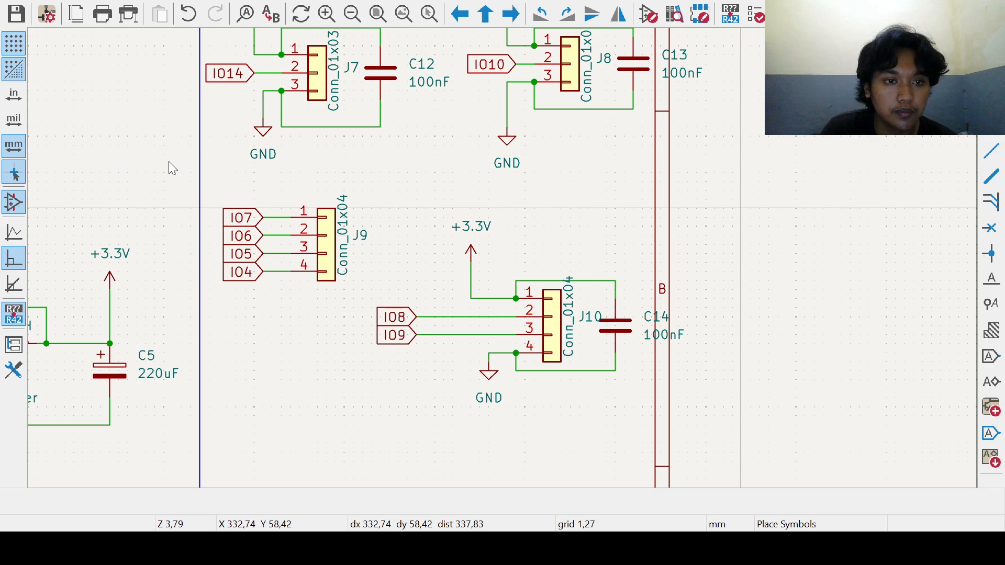
left_click(523, 459)
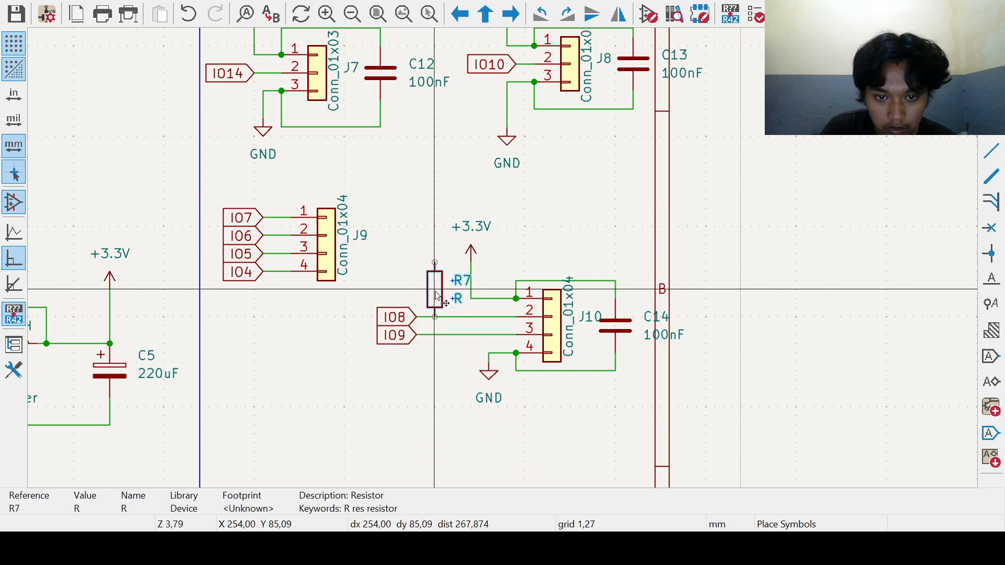
left_click(439, 291)
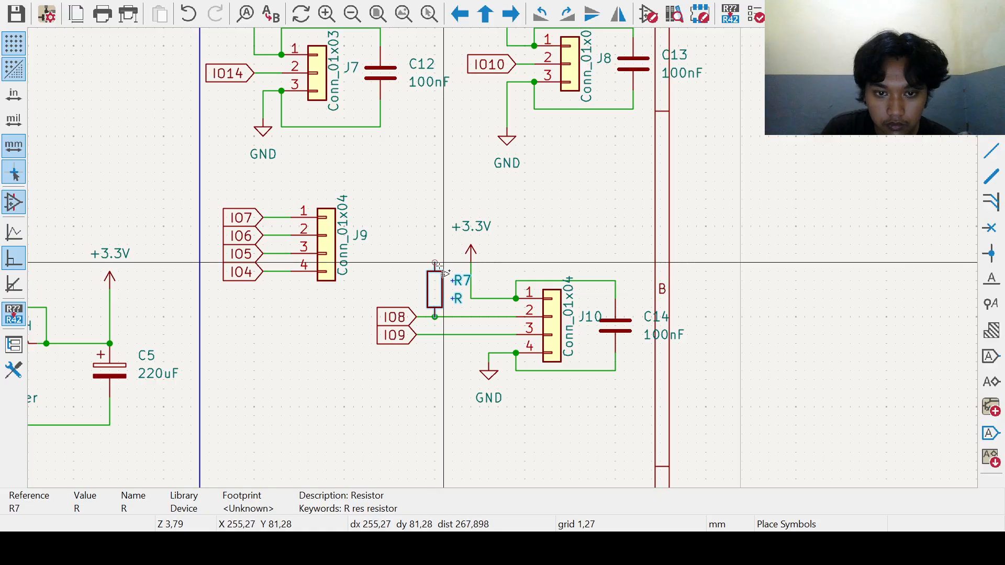
key("Escape")
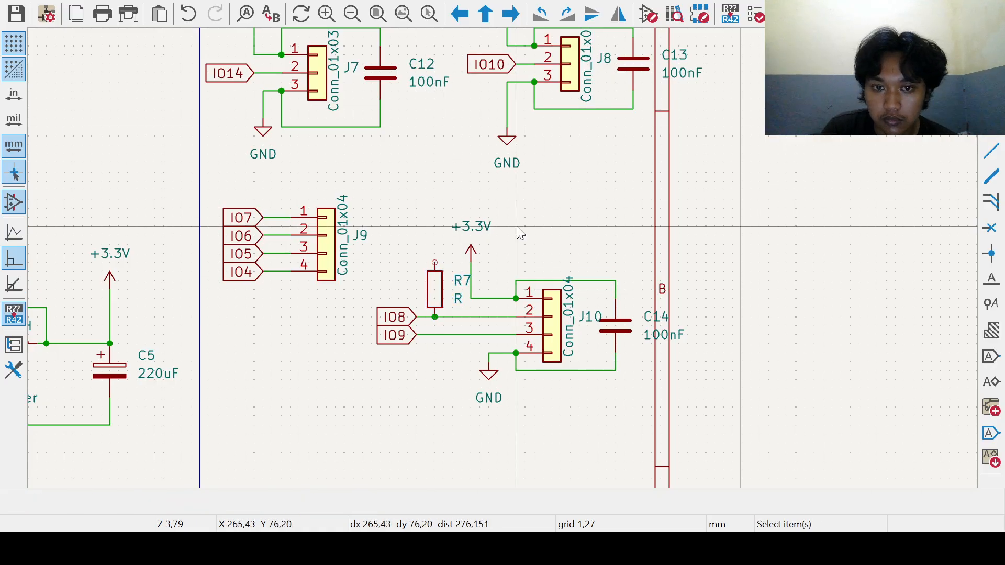
Step: Move the +3.3V symbol of J10 higher and wire the upper end of R7 to its supply line
left_click(470, 251)
left_click(629, 32)
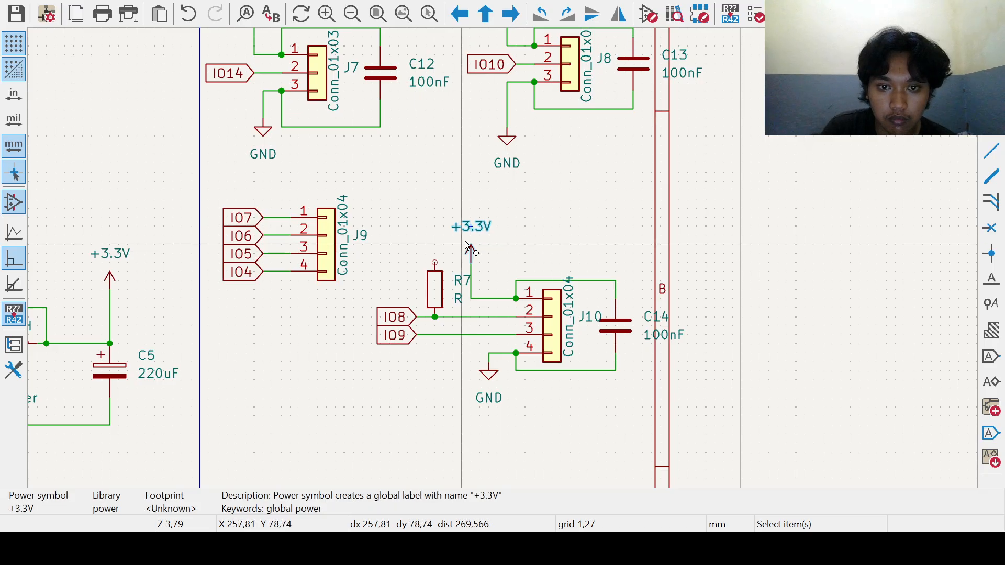
left_click_drag(470, 247, 470, 227)
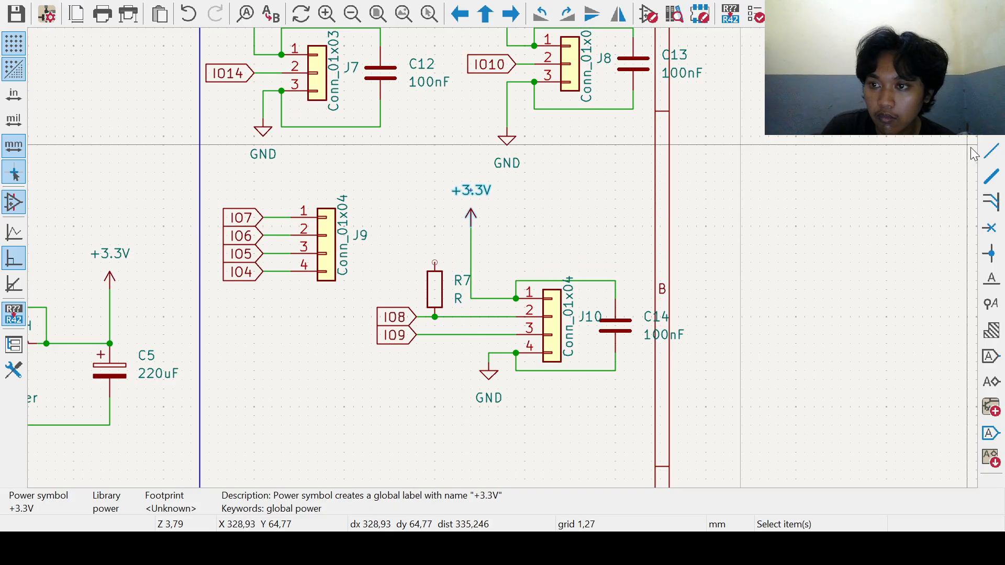
left_click(991, 151)
left_click(434, 262)
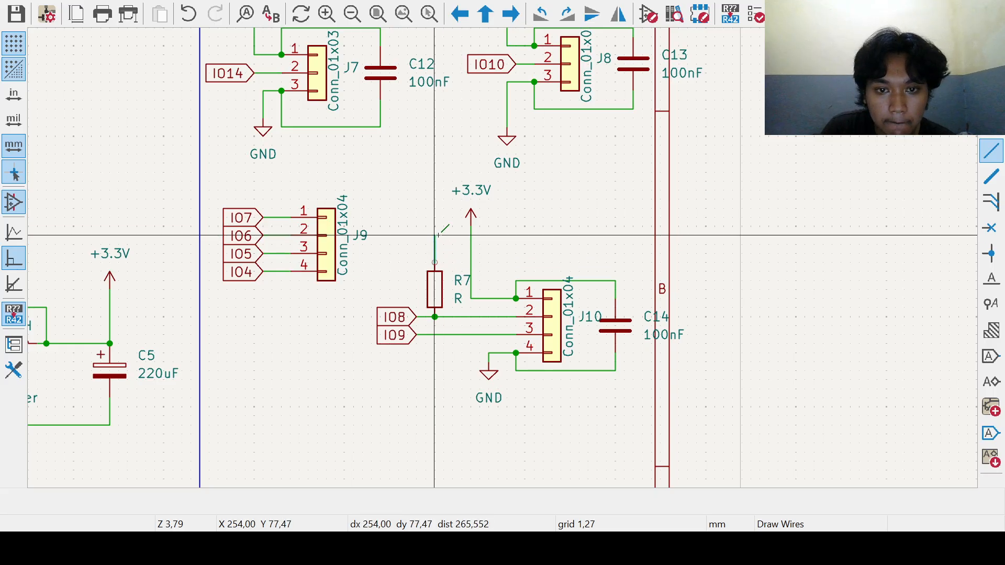
left_click(471, 235)
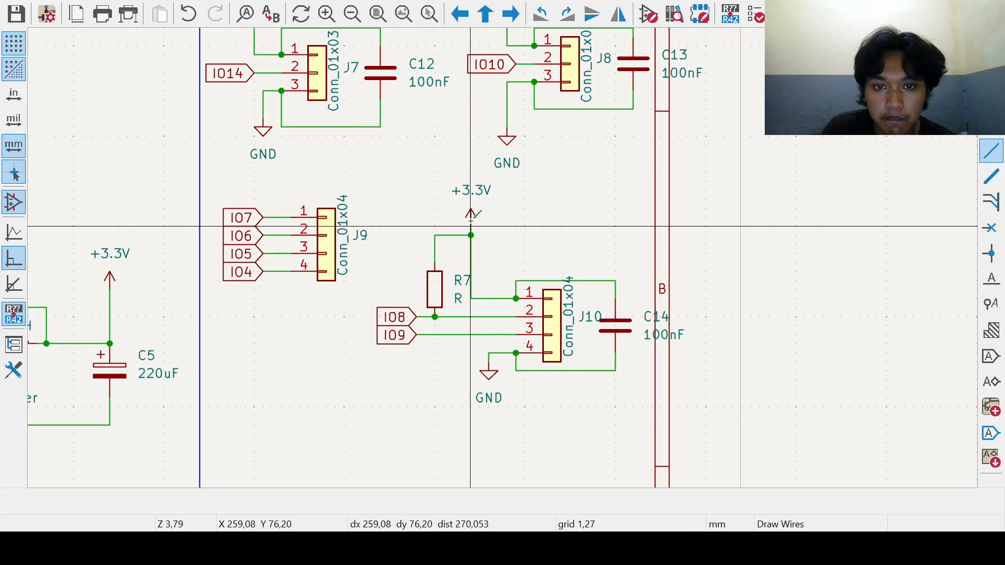
Step: Shift the +3.3V symbol and its attached wires near J10 up and slightly to the right
left_click_drag(454, 198, 524, 307)
key("g")
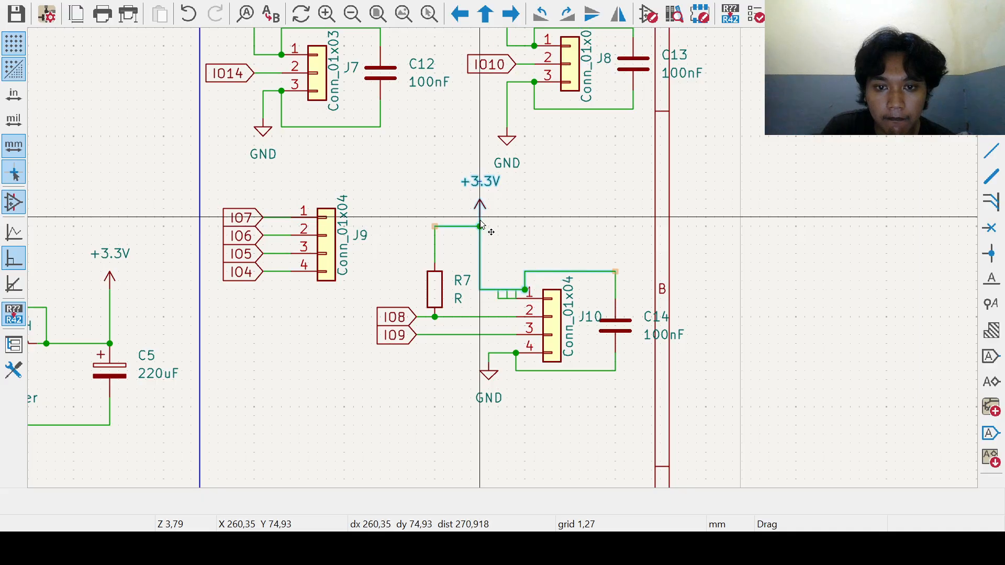
left_click(480, 208)
key("w")
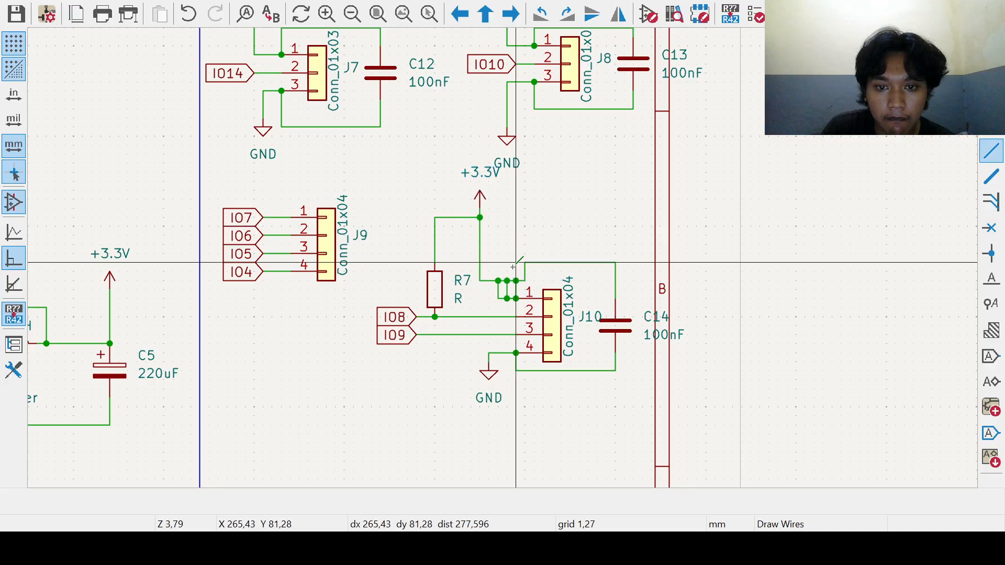
Step: Delete the surplus wire segments and junctions beside pin 1 of J10
scroll(943, 158, "up", 2)
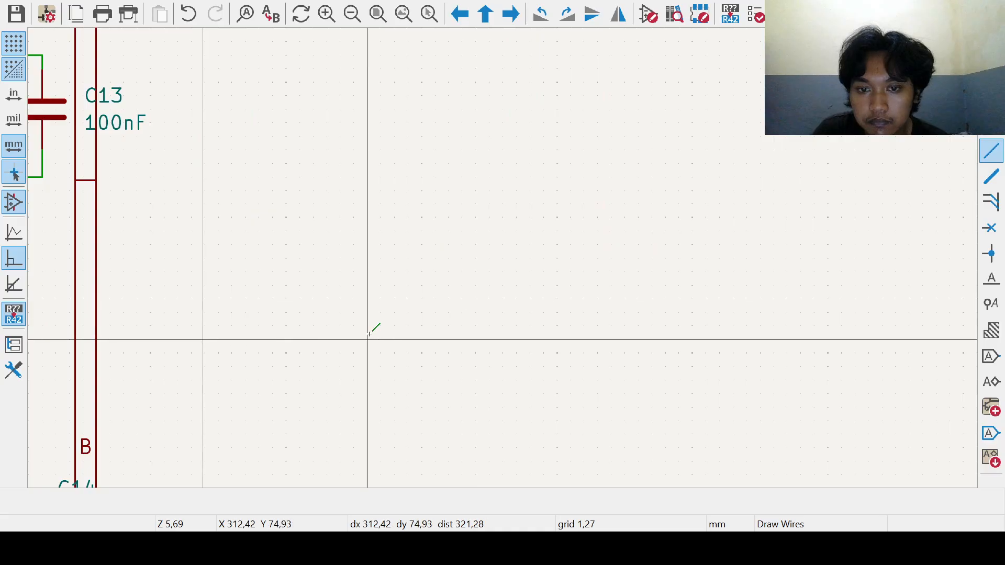
scroll(566, 251, "left", 5)
scroll(565, 105, "down", 3)
scroll(564, 105, "left", 1)
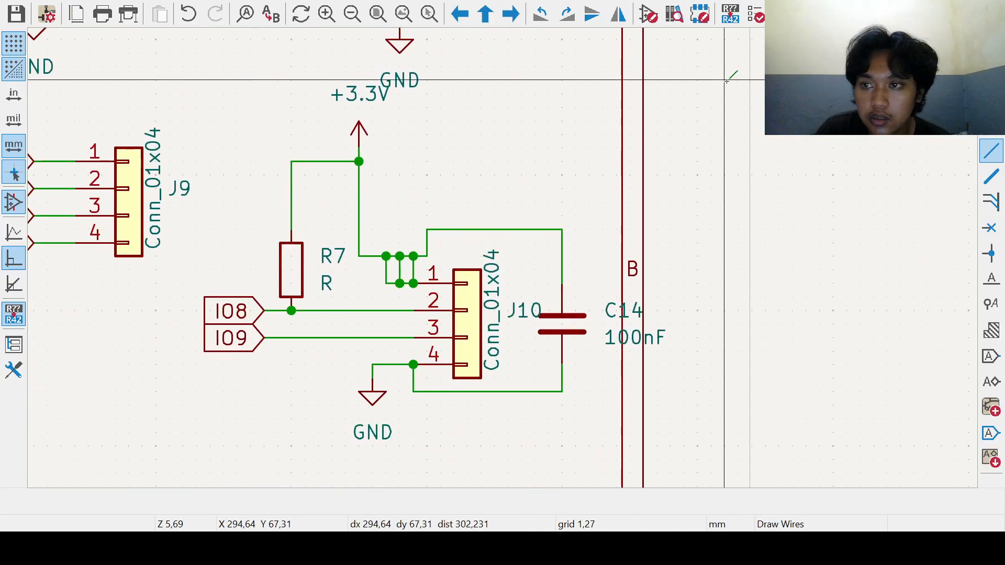
key("Escape")
left_click_drag(389, 246, 421, 291)
key("Delete")
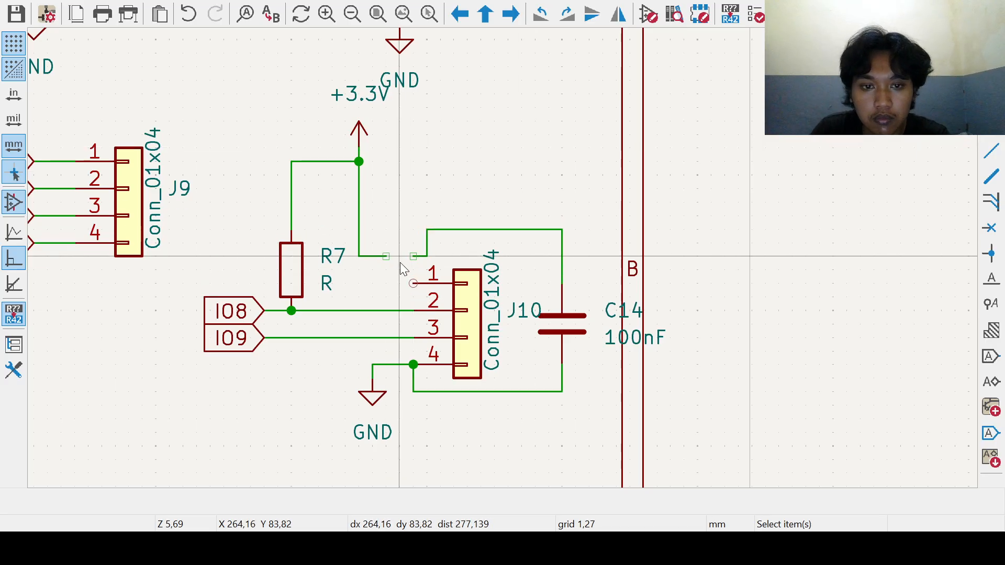
Step: Remove the leftover stub on the upper wire of C14 and reconnect that wire to pin 1 of J10
left_click_drag(413, 255, 445, 273)
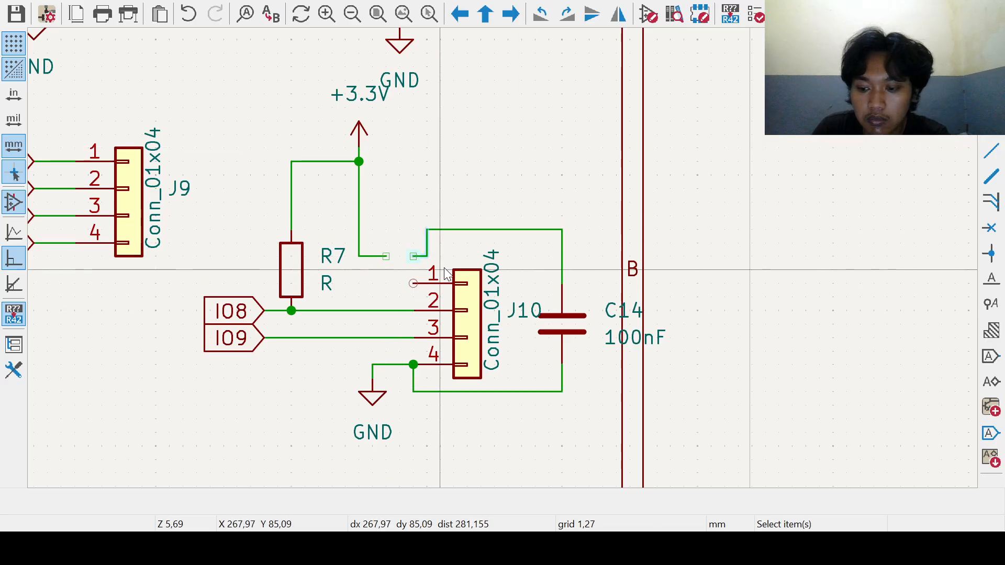
left_click(427, 228)
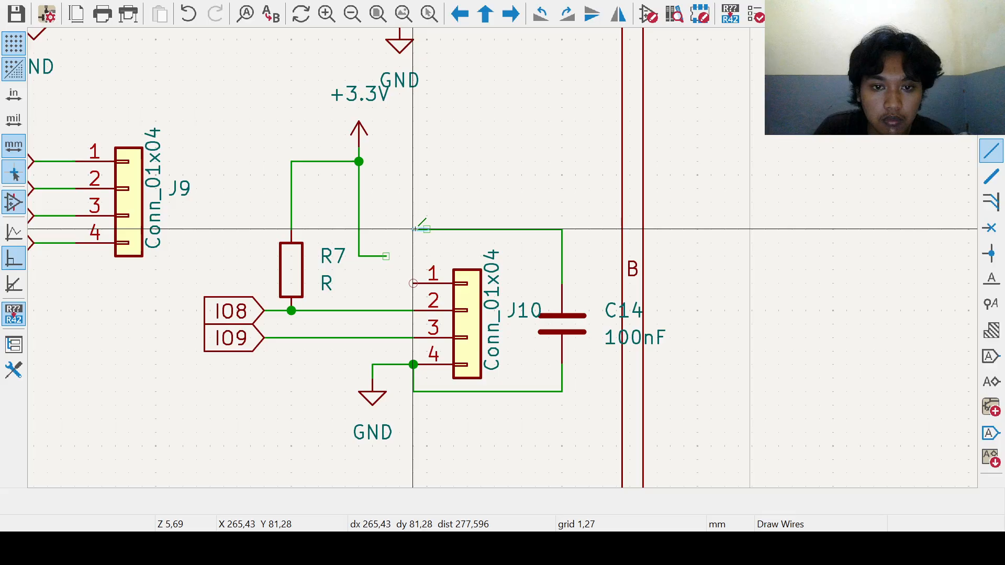
left_click(414, 283)
left_click(386, 256)
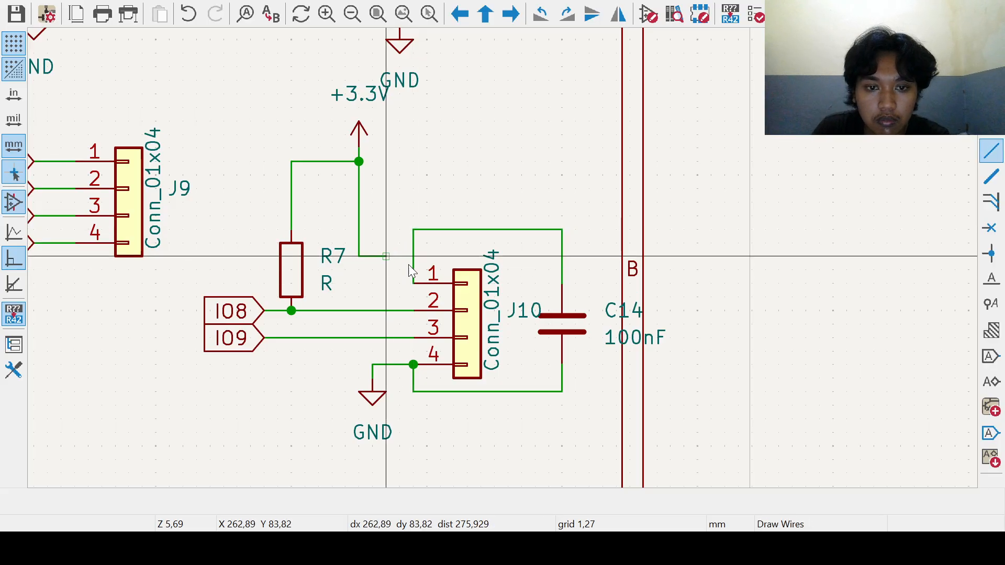
key("Escape")
Step: Delete the loose horizontal stub on the +3.3V line and wire that line to pin 1 of J10
left_click(390, 268)
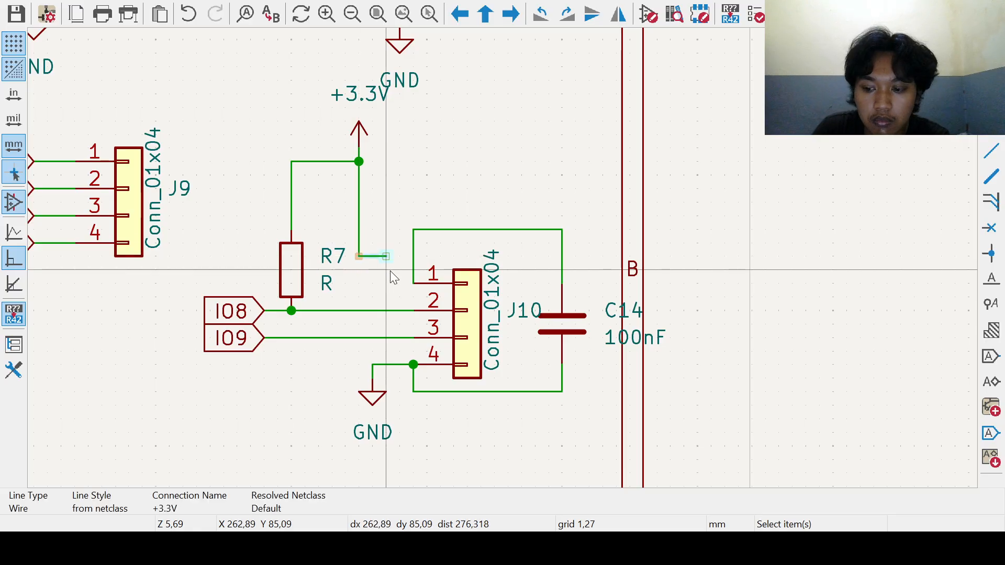
key("Delete")
key("w")
left_click(359, 257)
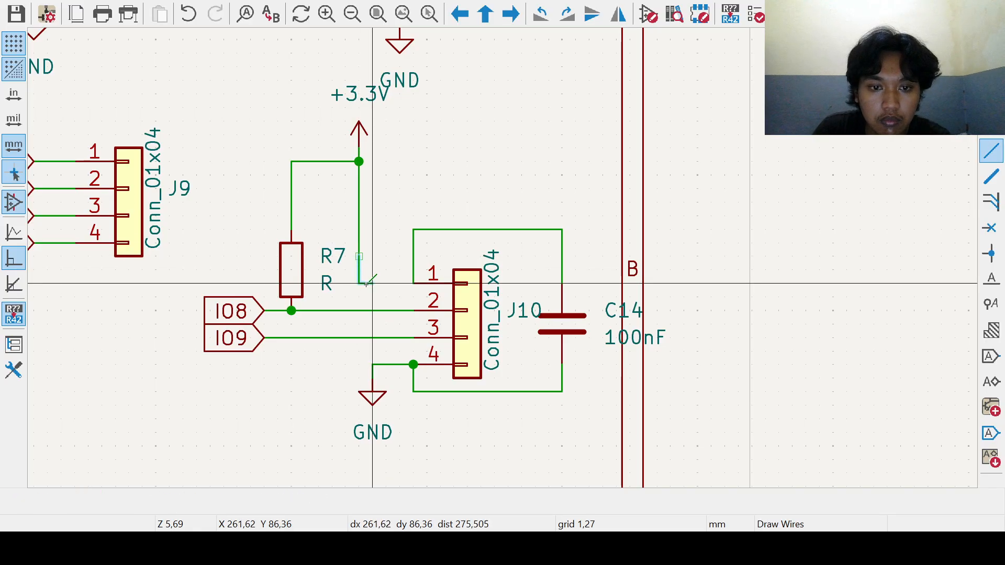
left_click(414, 284)
key("Escape")
Step: Duplicate resistor R7 and position the copy above and to the right of it, between R7 and the +3.3V line
middle_click_drag(409, 272, 422, 271)
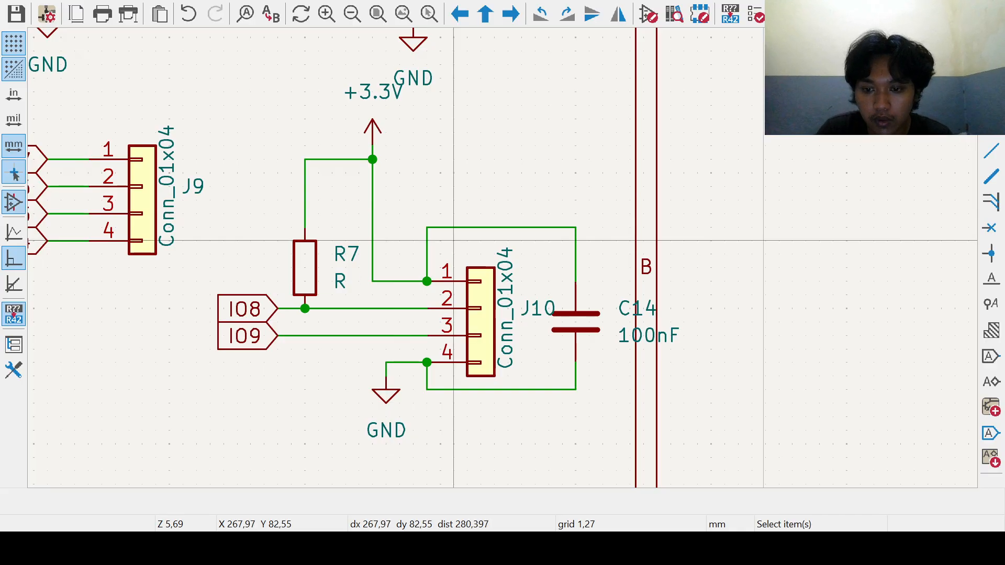
middle_click_drag(375, 260, 430, 275)
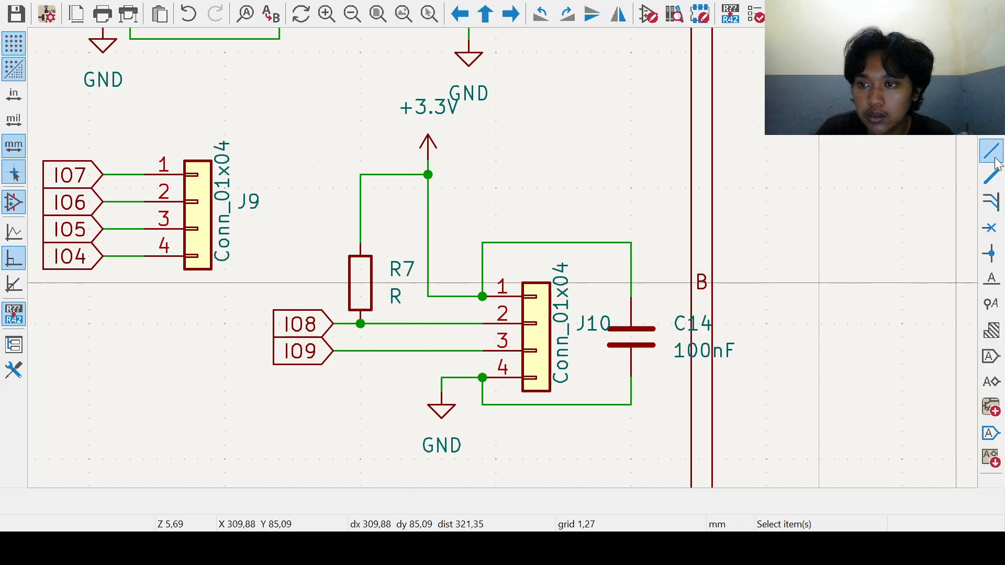
left_click(365, 287)
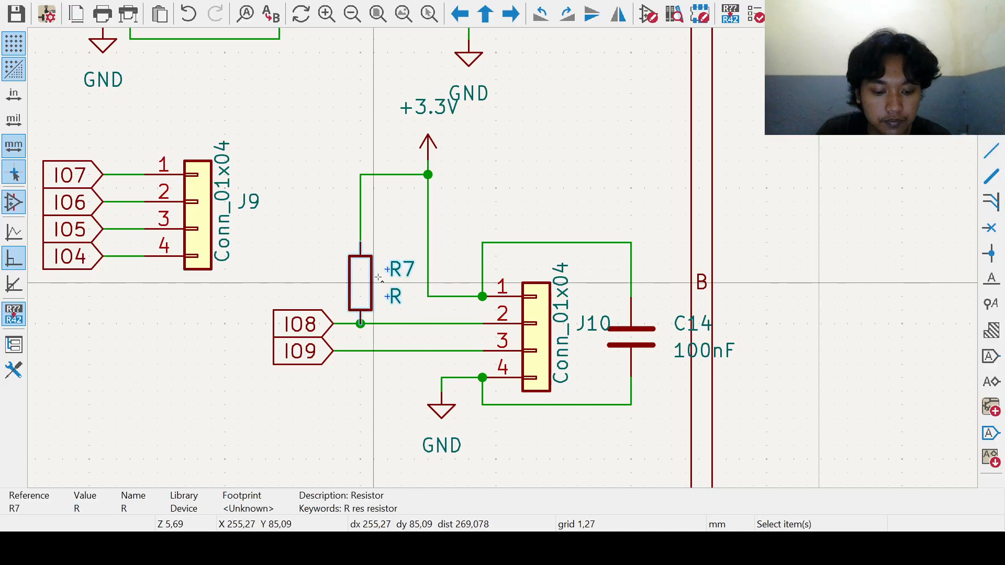
key("ctrl+d")
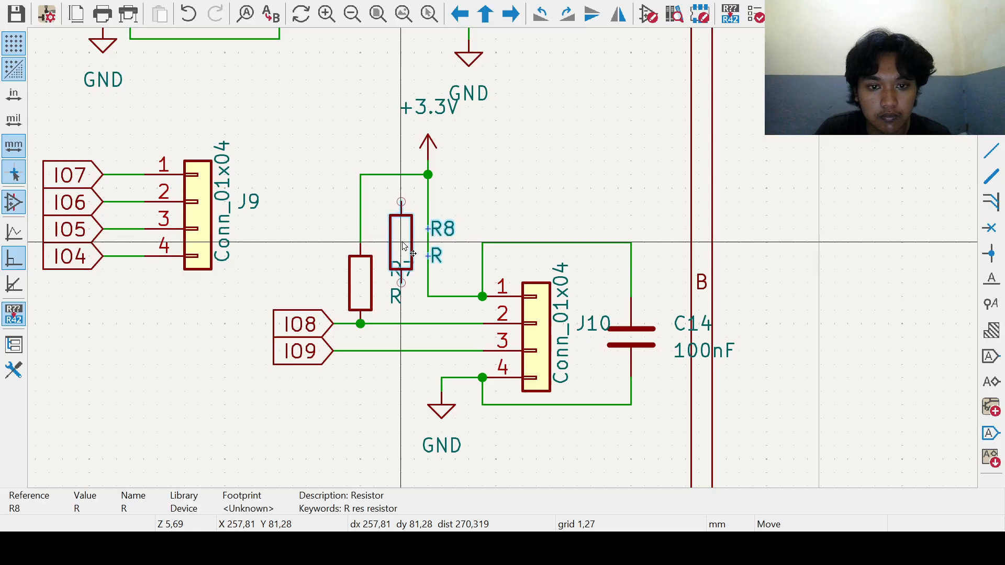
Step: Wire the upper end of R8 to the +3.3V line and its lower end to the IO9 wire
left_click(400, 202)
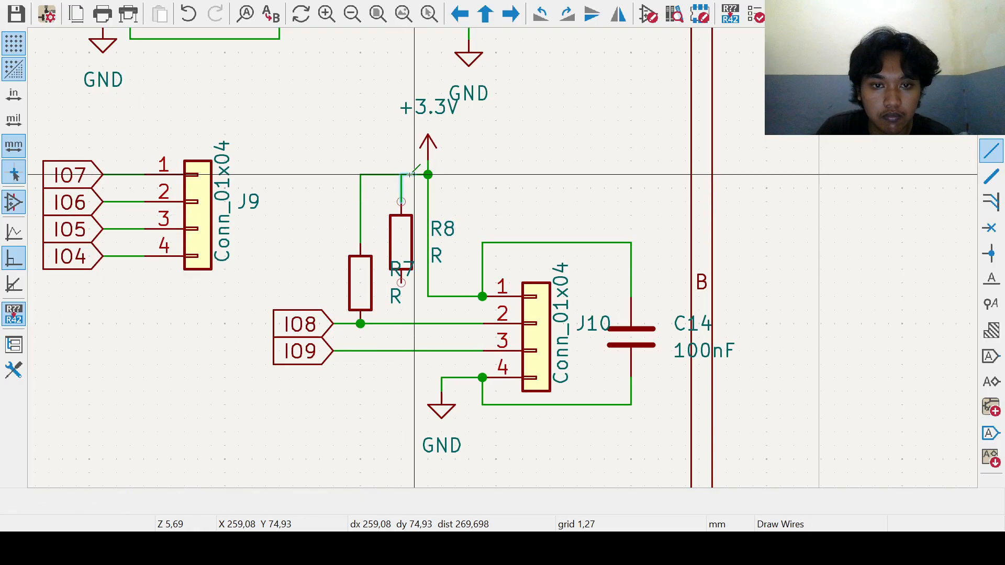
left_click(400, 174)
left_click(401, 283)
left_click(401, 351)
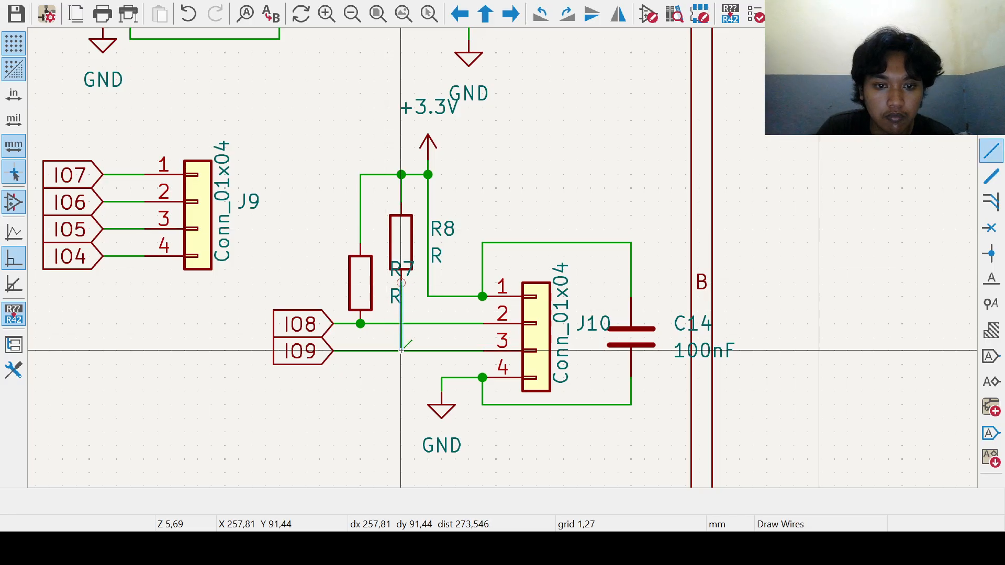
key("Escape")
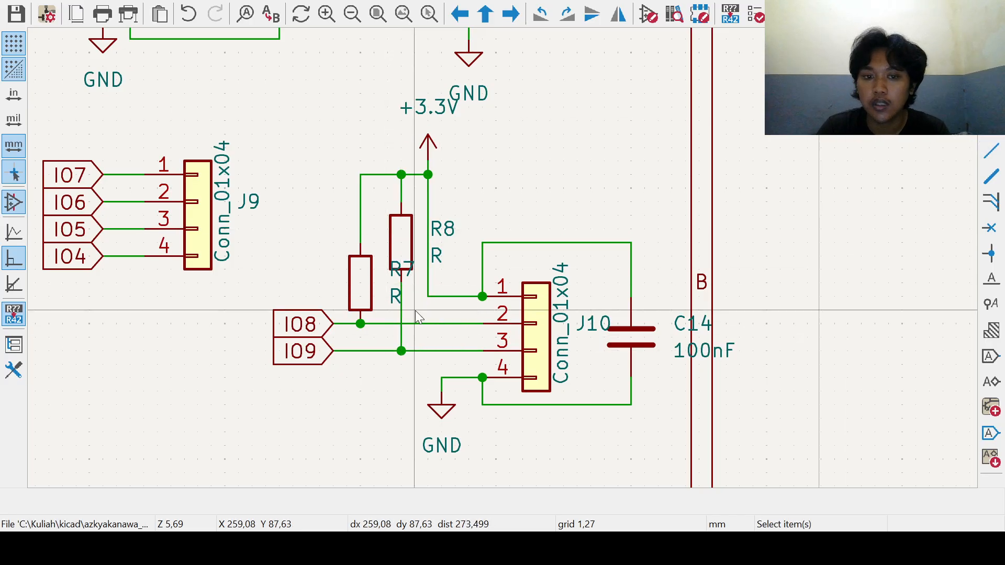
Step: Set the value of resistor R7 to 4.7K
left_click(395, 297)
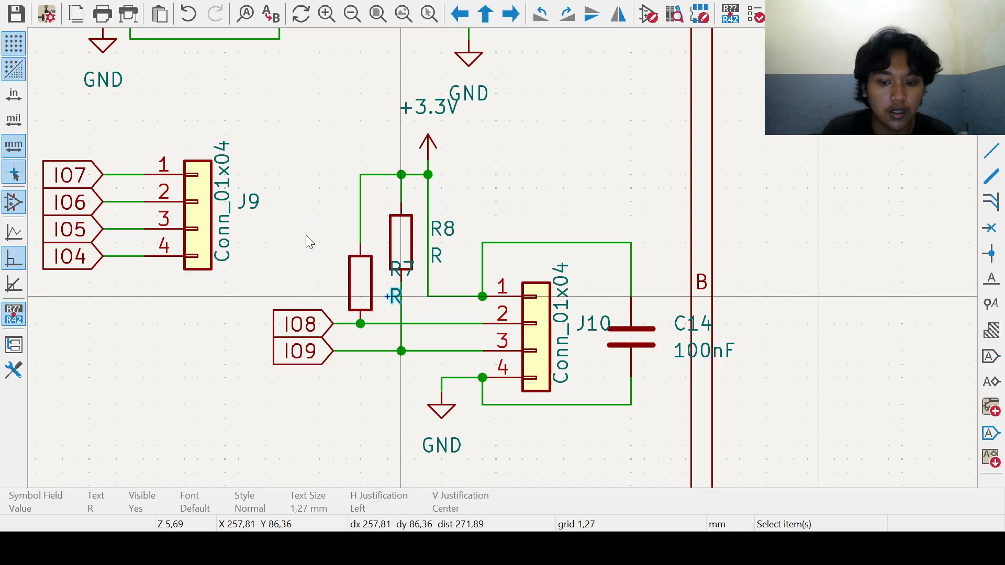
key("Return")
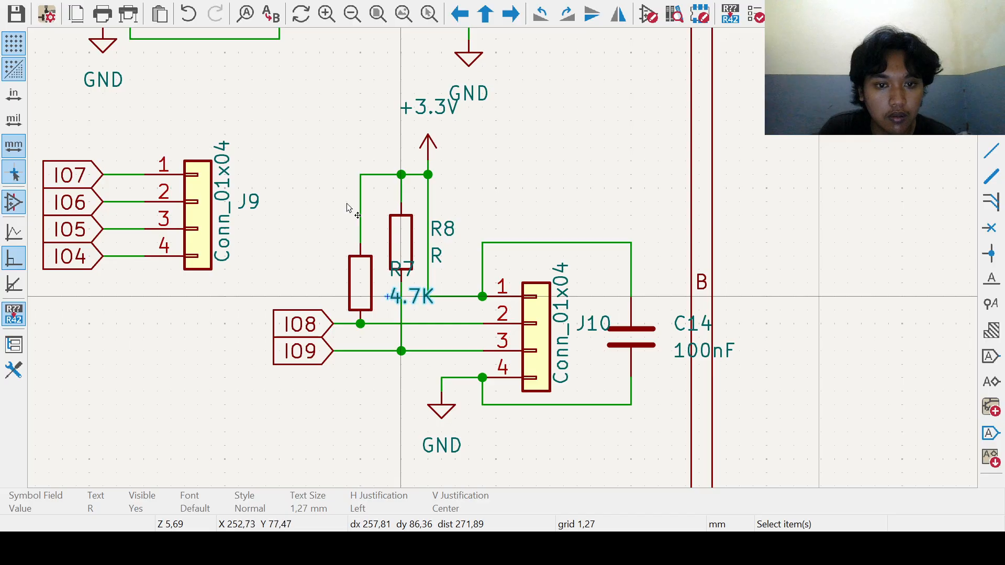
Step: Set the value of resistor R8 to 4.7K
left_click(438, 255)
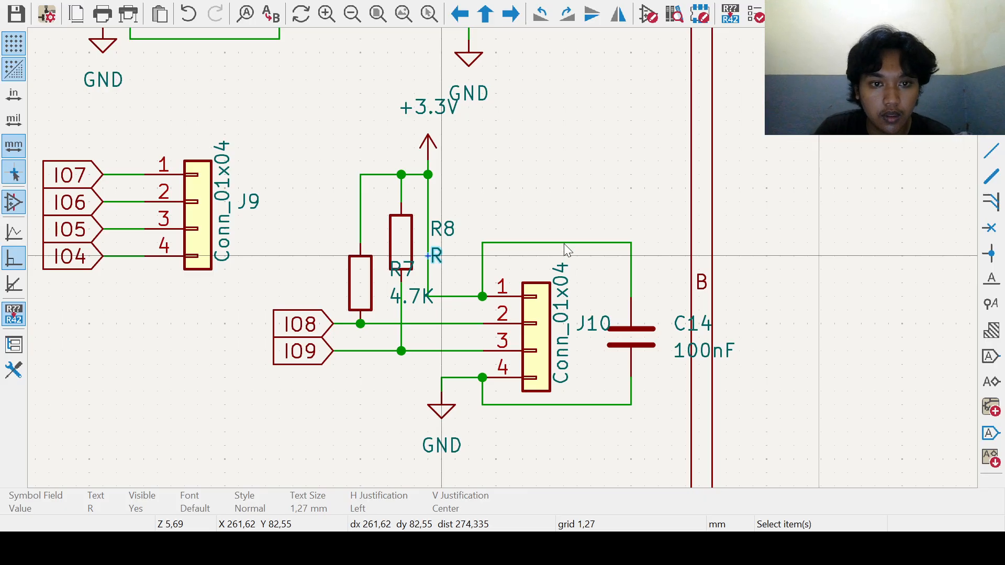
key("Return")
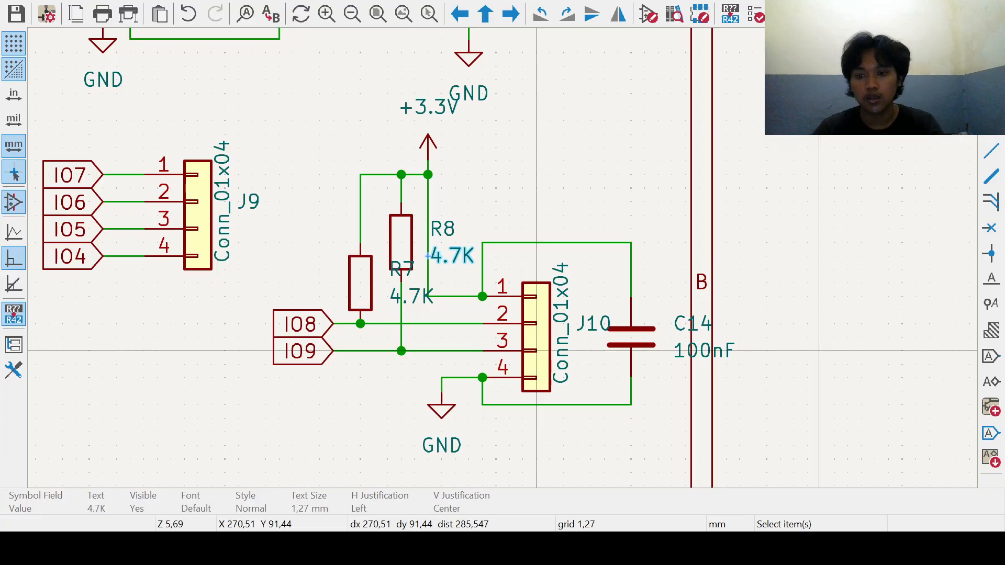
Step: Copy the IO11 and IO12 labels from connector J5 and place the copies beside U4's IO11 and IO12 pins
scroll(536, 350, "down", 3)
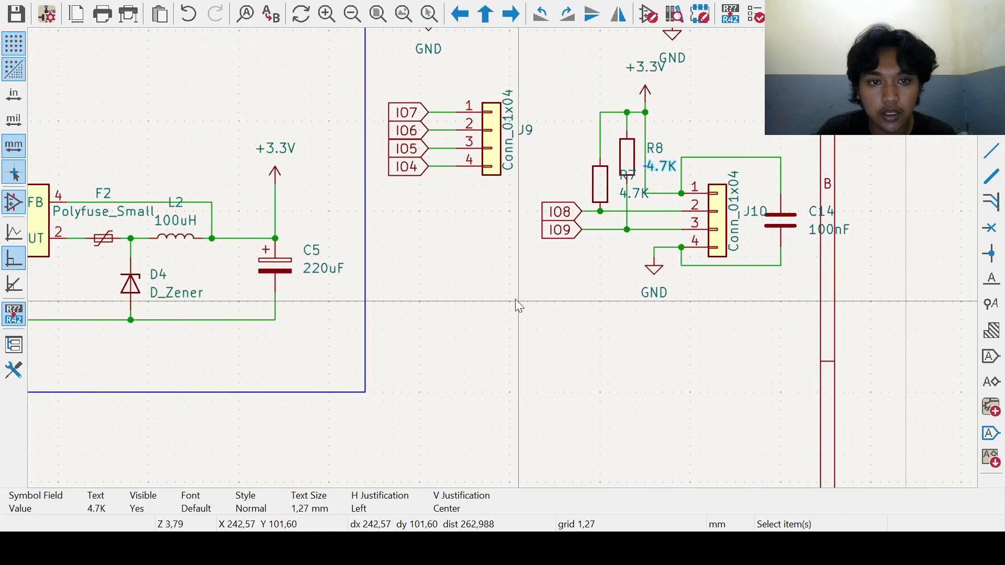
scroll(517, 303, "down", 3)
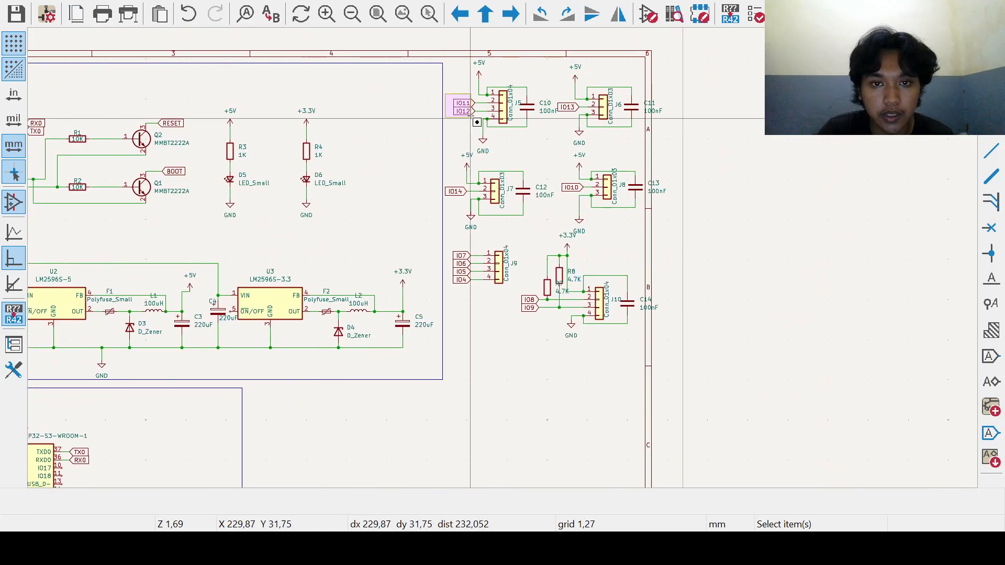
left_click_drag(470, 117, 479, 123)
key("ctrl+c")
middle_click_drag(71, 412, 397, 208)
key("ctrl+v")
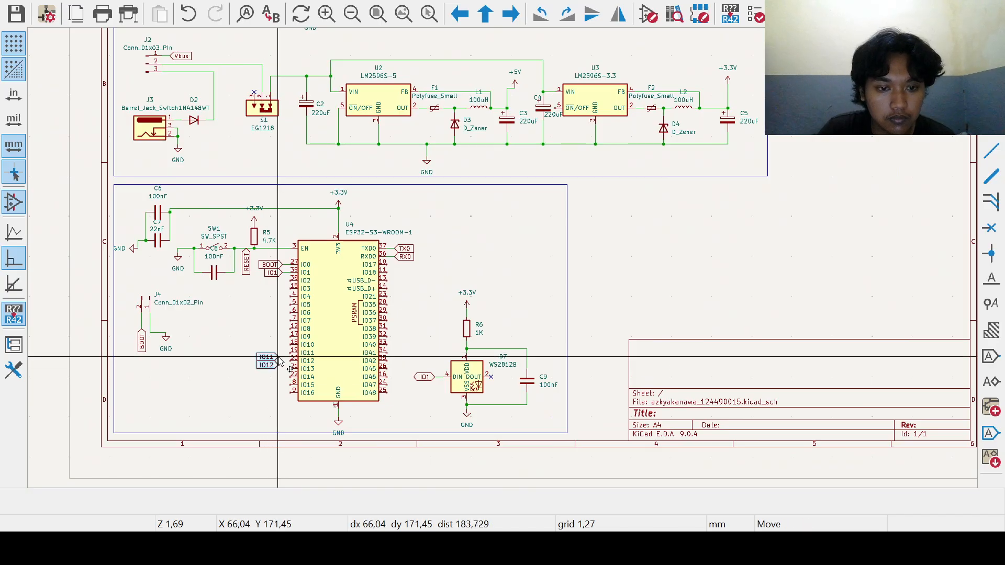
scroll(279, 361, "up", 2)
scroll(504, 261, "up", 2)
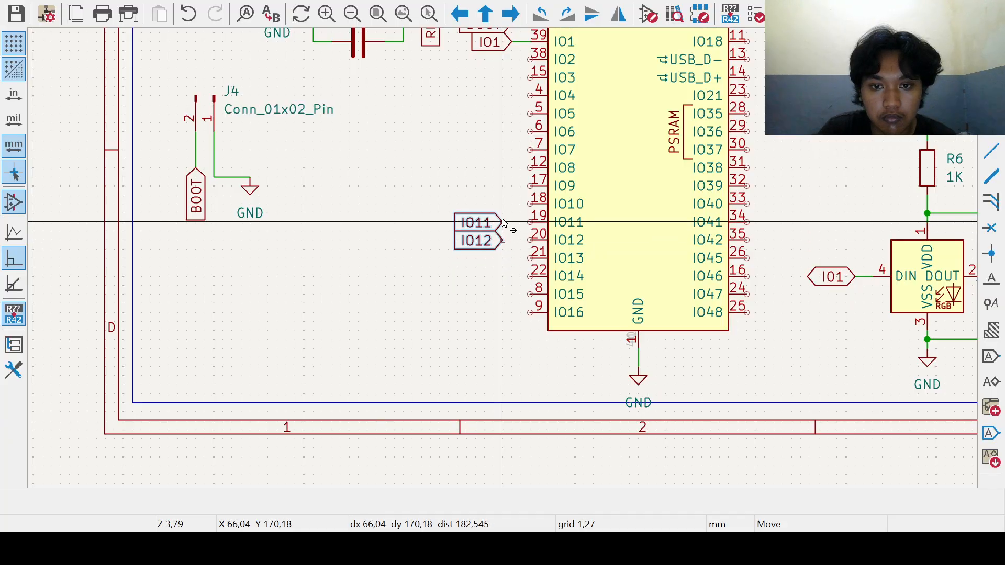
left_click(502, 223)
Step: Wire the IO11 and IO12 labels to pins 19 and 20 of U4
key("w")
left_click(530, 223)
key("Escape")
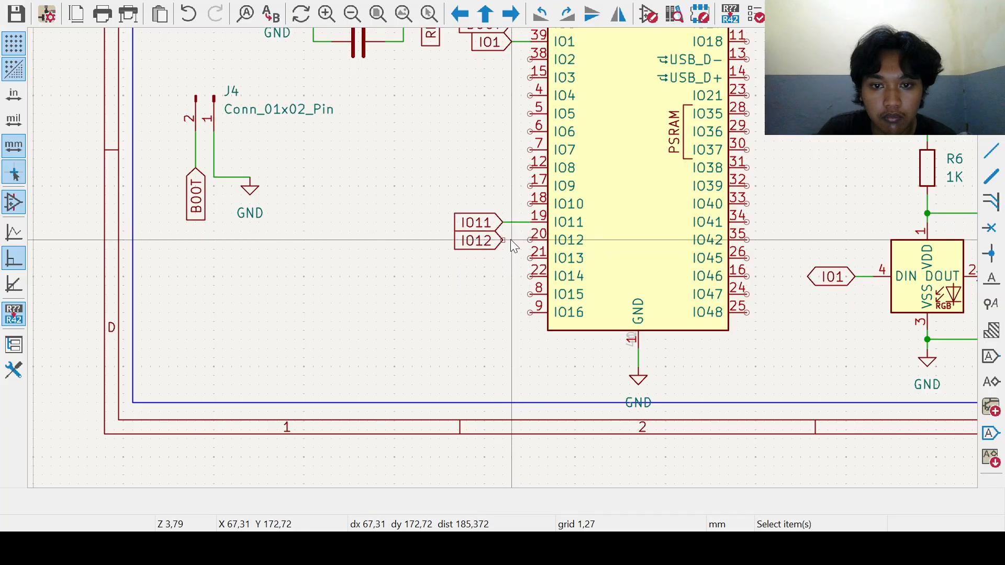
left_click(503, 240)
left_click(530, 240)
Step: Copy the IO13 label from connector J6, place it below IO12 beside U4, and wire it to pin 21
middle_click_drag(655, 251, 467, 327)
scroll(515, 241, "down", 6)
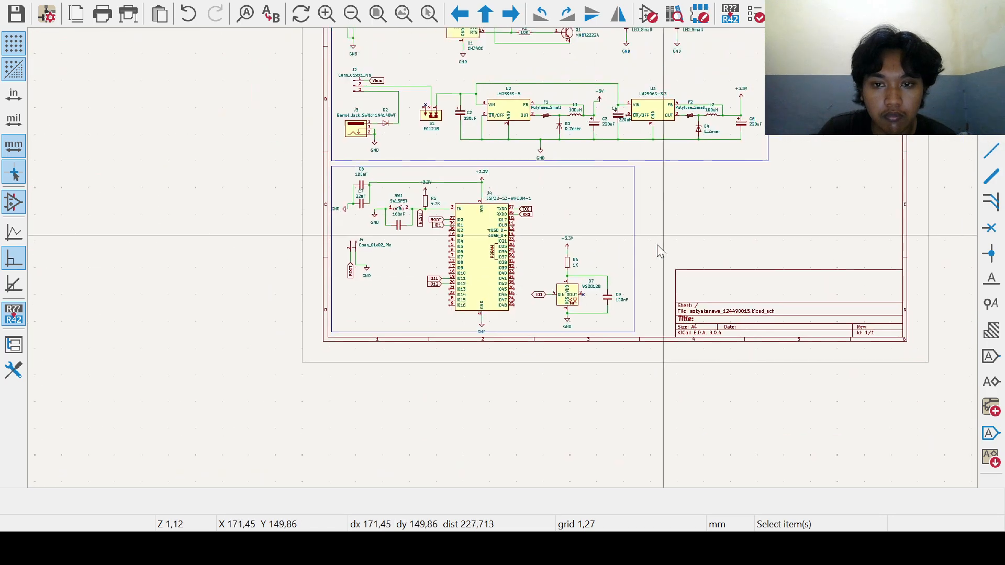
scroll(738, 174, "up", 2)
middle_click_drag(504, 259, 446, 375)
left_click_drag(600, 68, 621, 94)
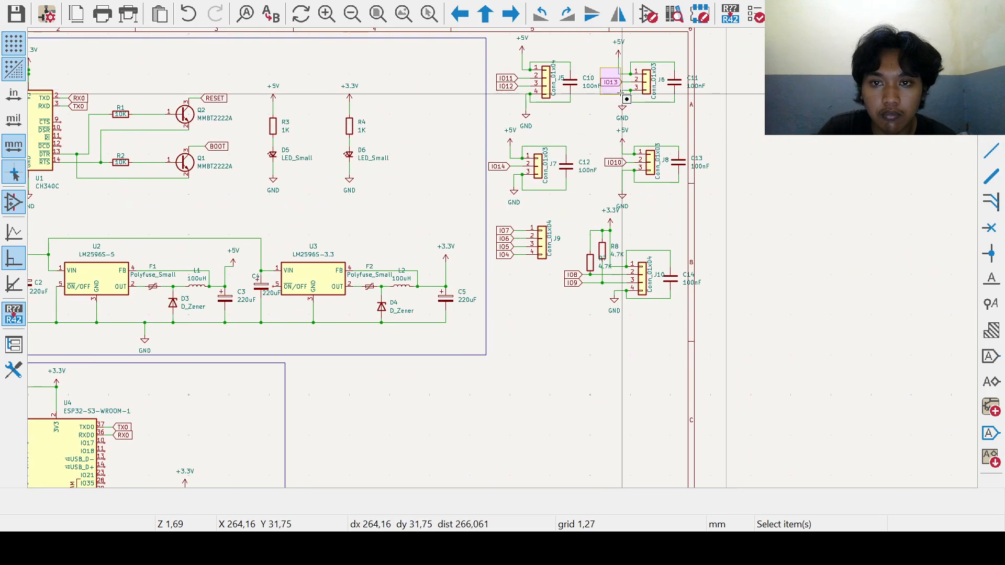
left_click(610, 83)
middle_click_drag(329, 242, 704, 81)
left_click(354, 393)
key("ctrl+v")
scroll(359, 387, "up", 2)
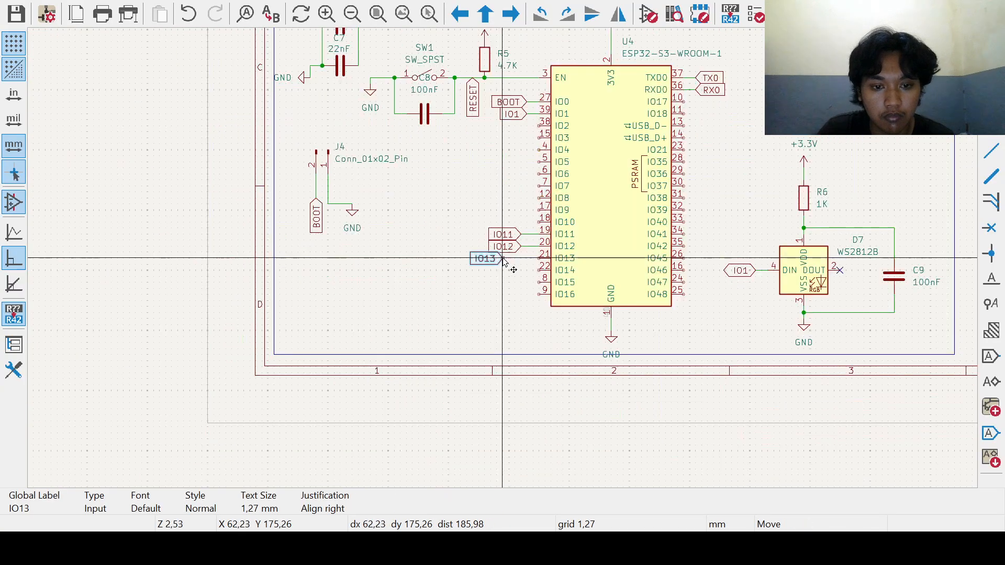
left_click(530, 258)
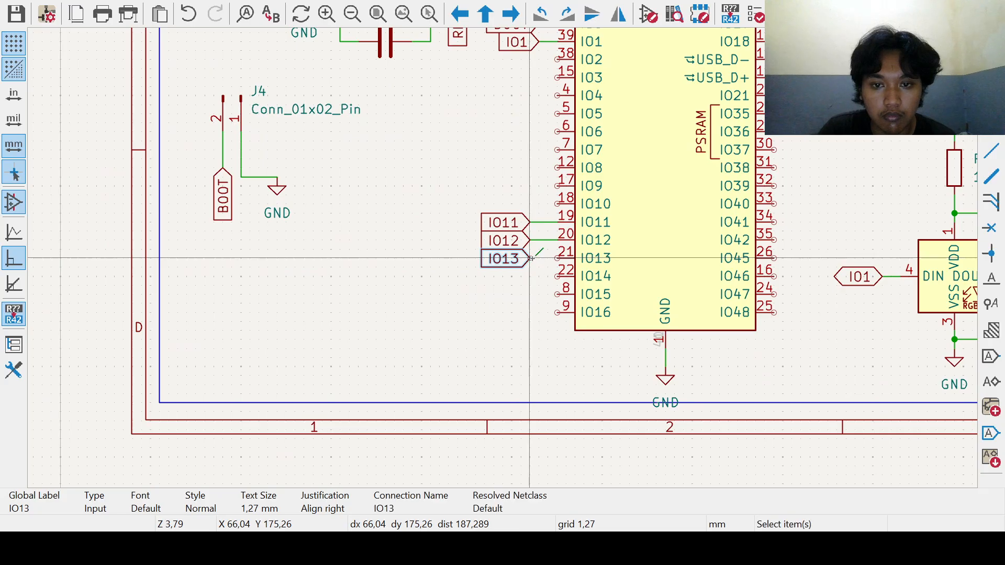
left_click(530, 259)
left_click(557, 258)
Step: Copy the IO14 label from connector J7, place it below IO13 beside U4, and wire it to pin 22
scroll(638, 231, "down", 4)
mouse_move(675, 215)
middle_mouse_down()
mouse_move(530, 252)
mouse_move(465, 356)
middle_mouse_up()
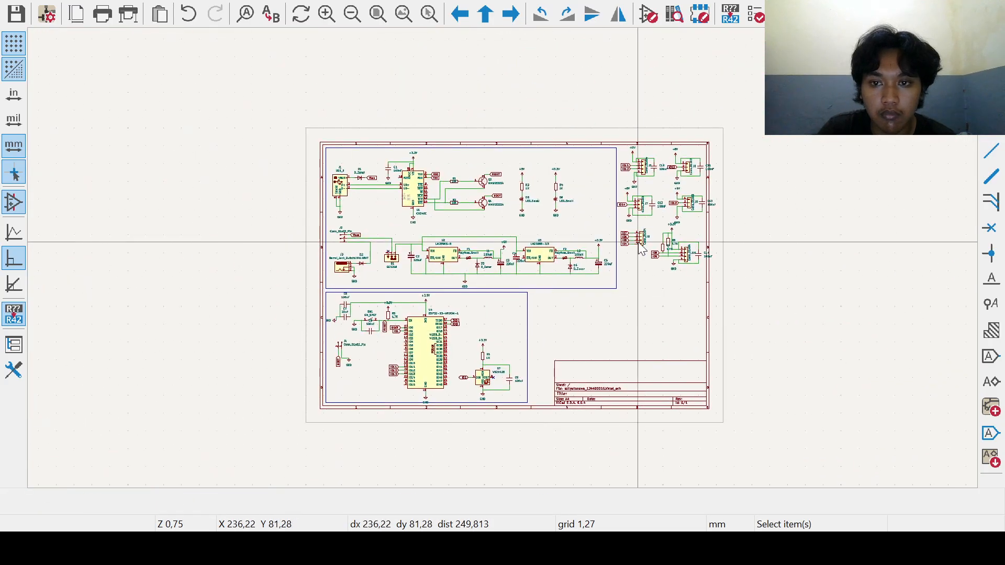
scroll(641, 247, "up", 1)
middle_click_drag(641, 247, 465, 204)
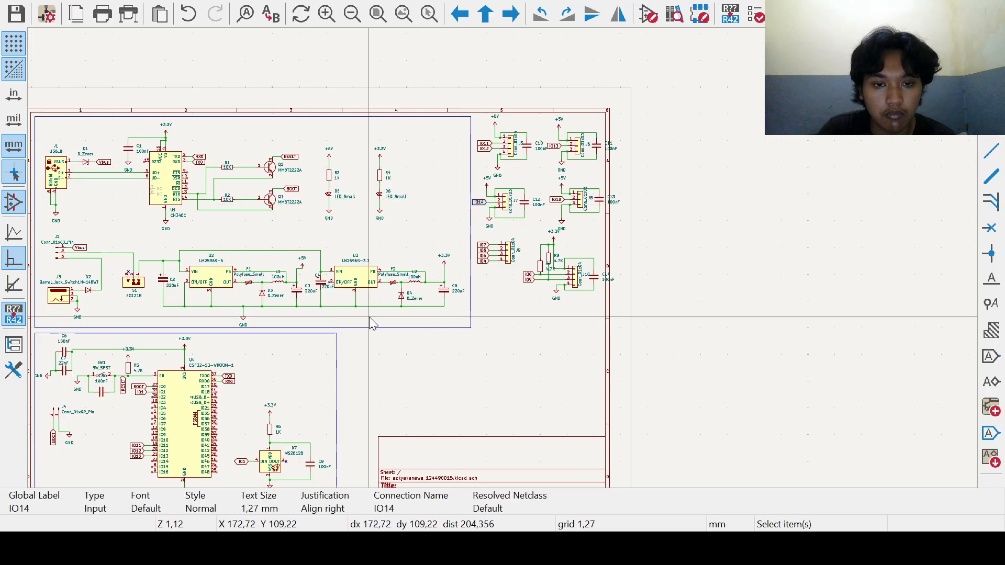
scroll(134, 444, "up", 2)
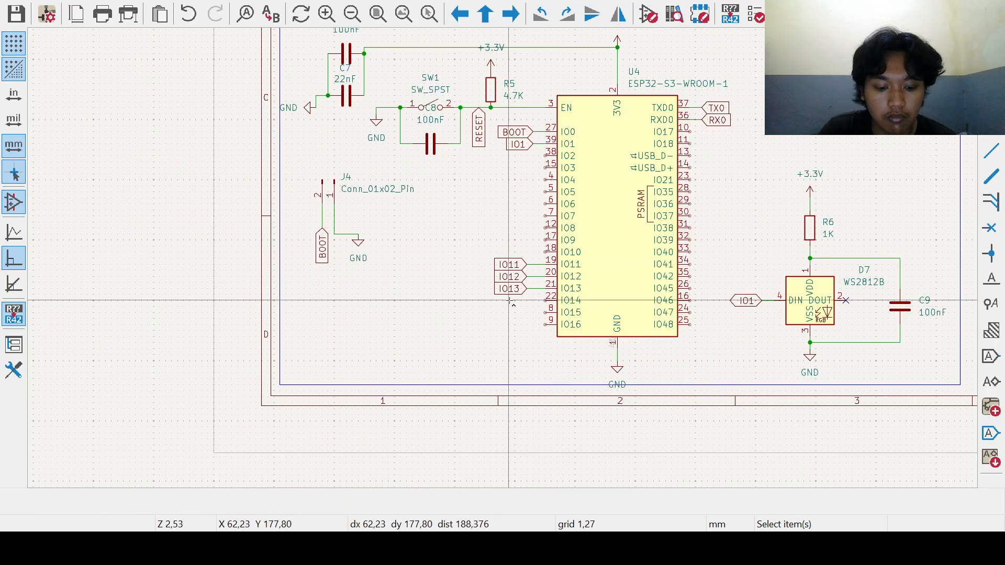
key("ctrl+v")
left_click(528, 305)
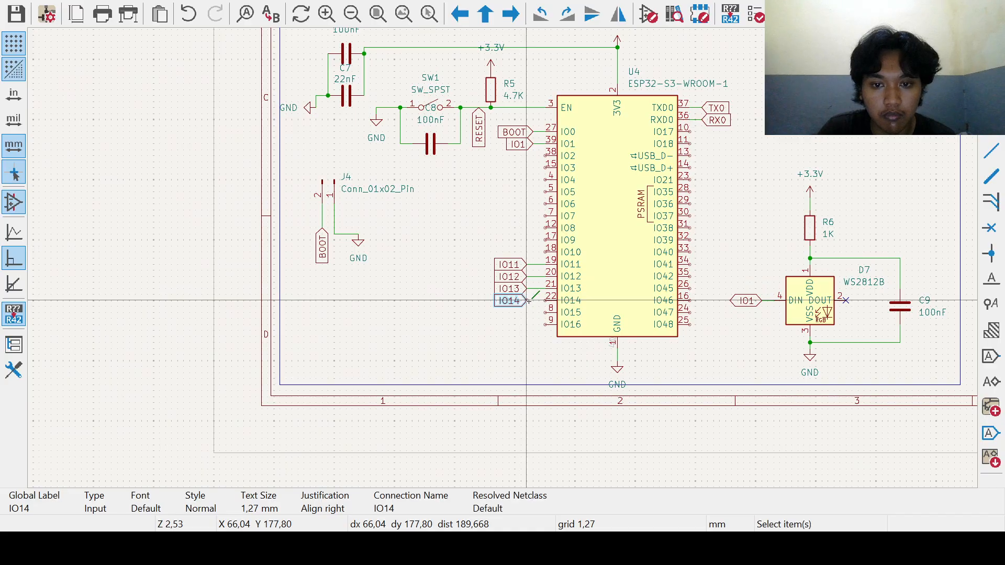
key("w")
key("Escape")
Step: Copy the IO10 label from connector J8, place it above IO11 beside U4, and wire it to pin 18
scroll(504, 259, "down", 5)
scroll(503, 259, "up", 4)
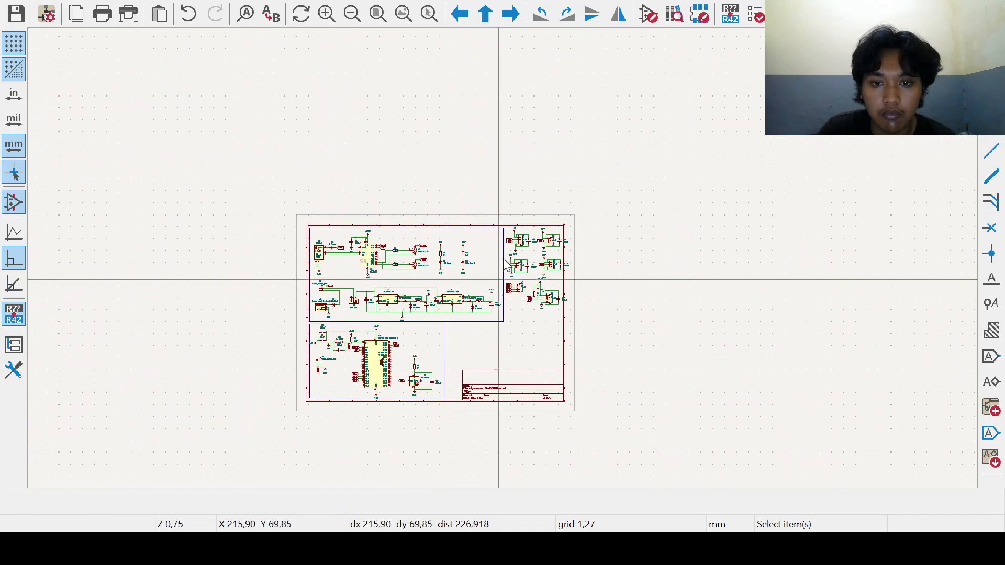
left_click(527, 308)
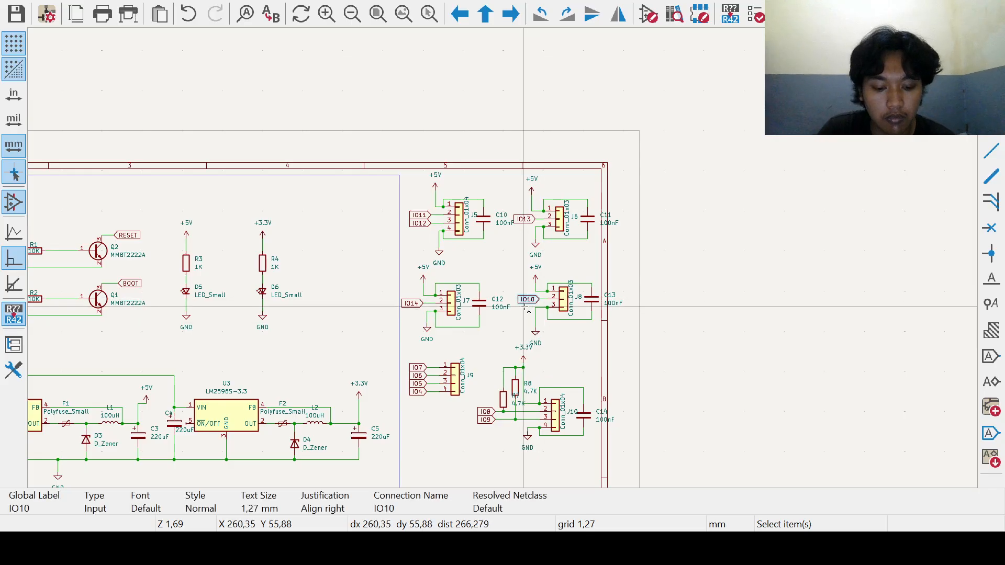
middle_click_drag(271, 340, 620, 160)
middle_click_drag(273, 418, 335, 303)
scroll(335, 304, "up", 1)
scroll(502, 266, "up", 1)
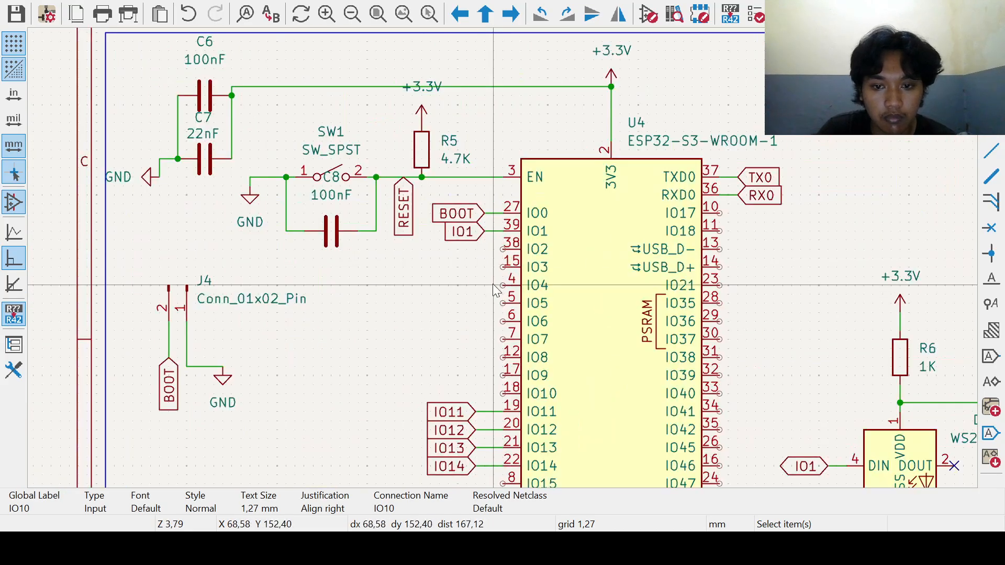
left_click(441, 396)
key("ctrl+v")
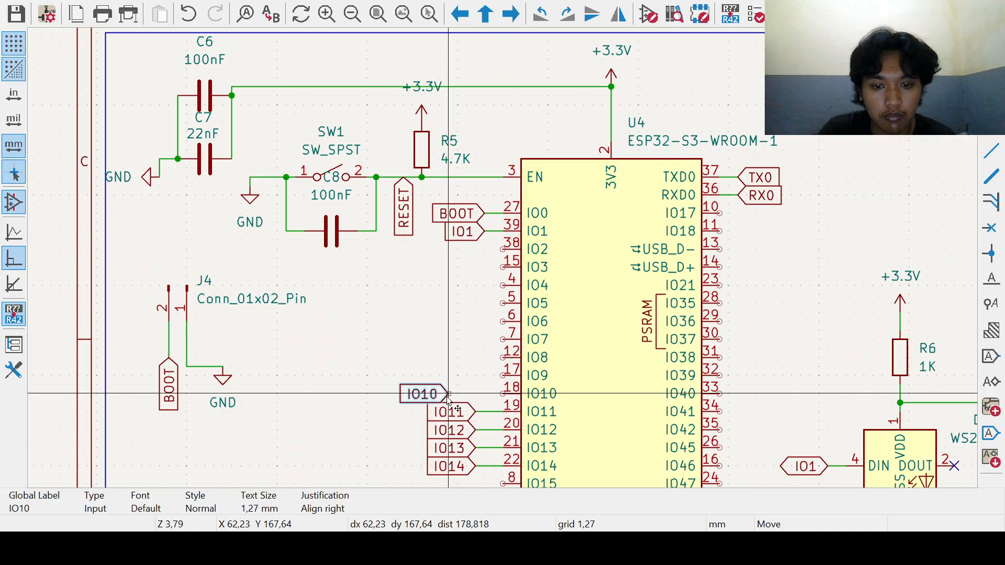
left_click(474, 400)
key("w")
Step: Copy the IO7, IO6, IO5 and IO4 labels from connector J9 and place the group beside U4's IO4 to IO7 pins
scroll(503, 400, "down", 5)
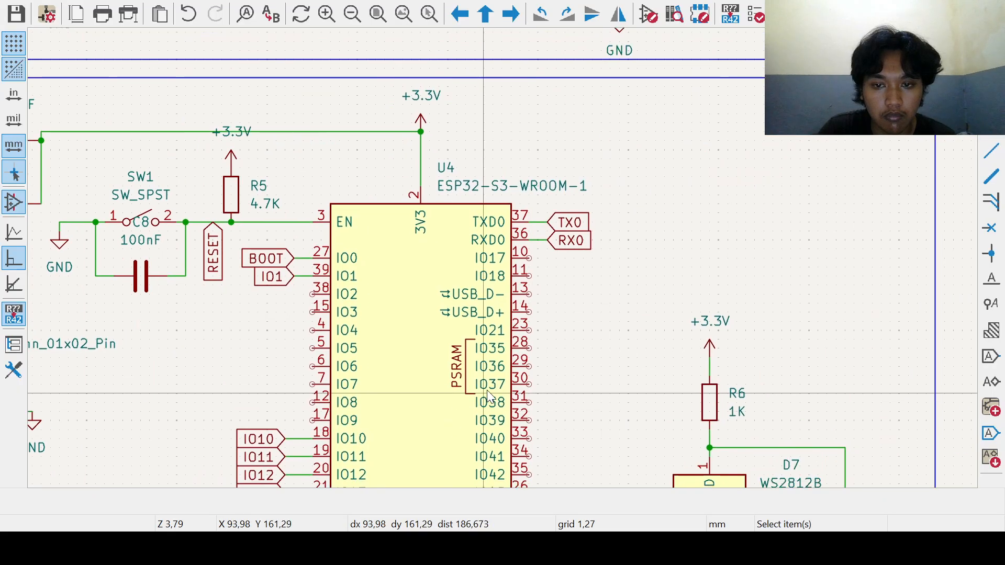
scroll(518, 220, "up", 2)
left_click_drag(520, 204, 539, 254)
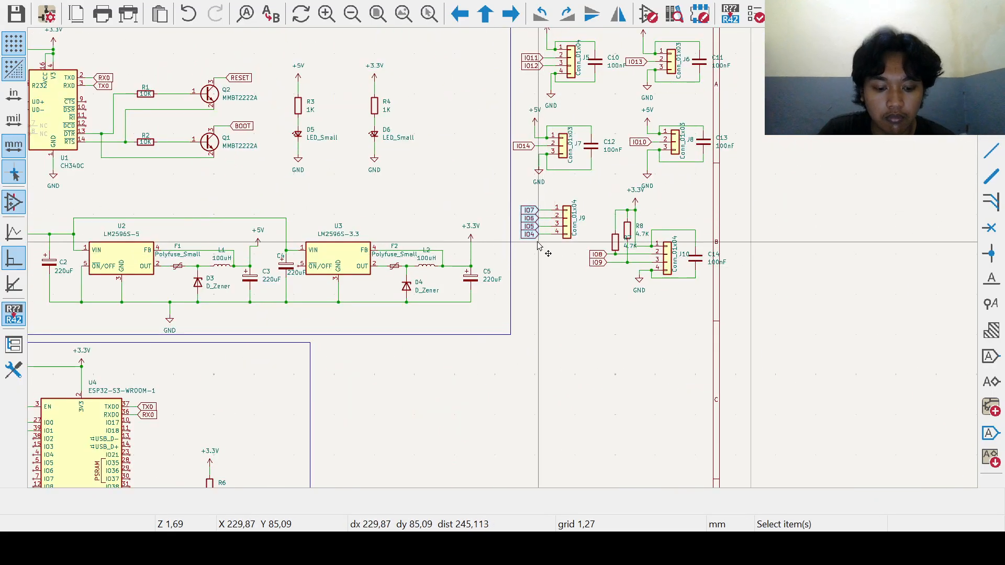
scroll(212, 382, "down", 2)
scroll(505, 277, "up", 2)
scroll(182, 361, "up", 2)
middle_click_drag(716, 186, 621, 309)
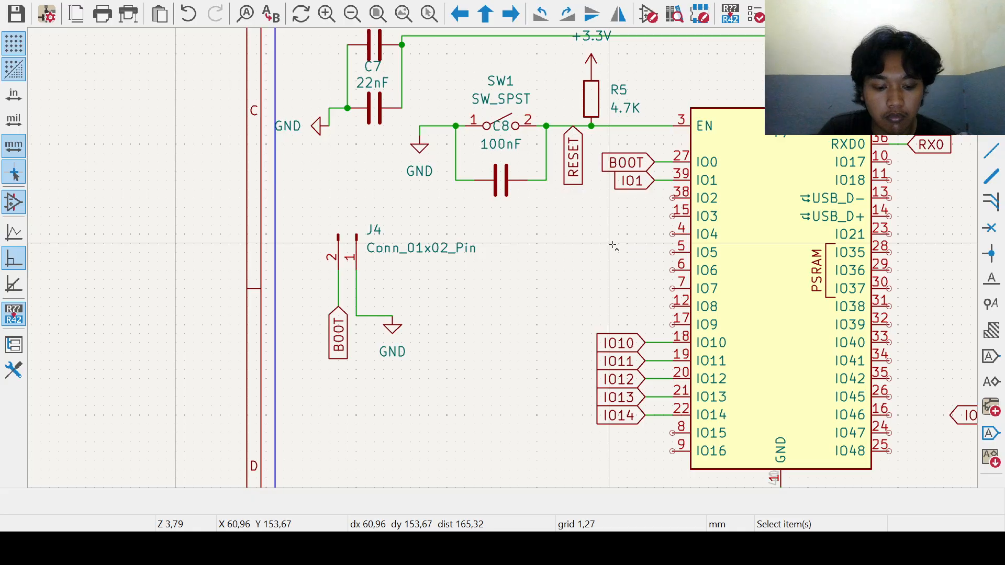
key("ctrl+v")
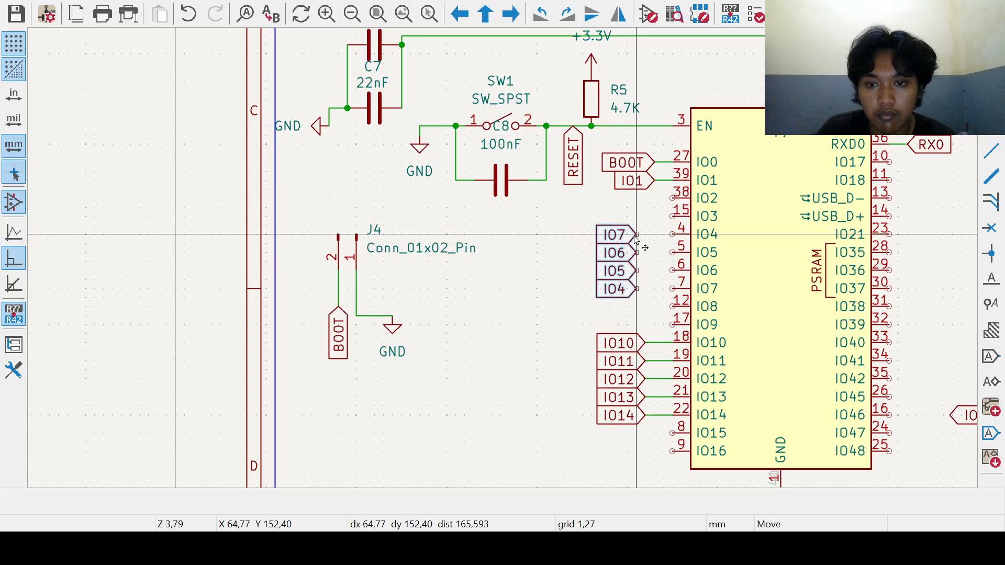
left_click(635, 241)
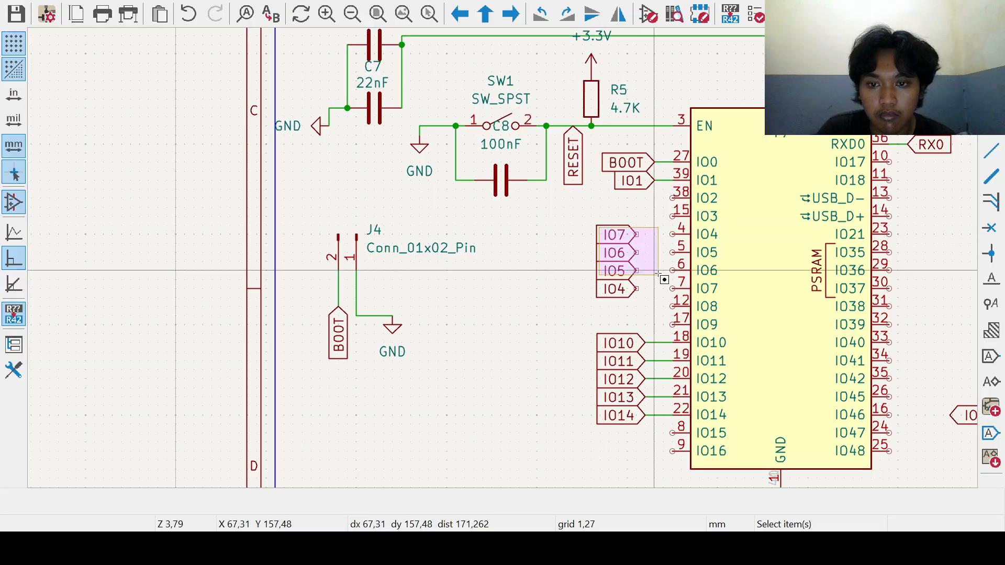
Step: Rearrange the four pasted labels so IO4, IO5, IO6 and IO7 each sit on U4's matching pin
left_click(625, 236)
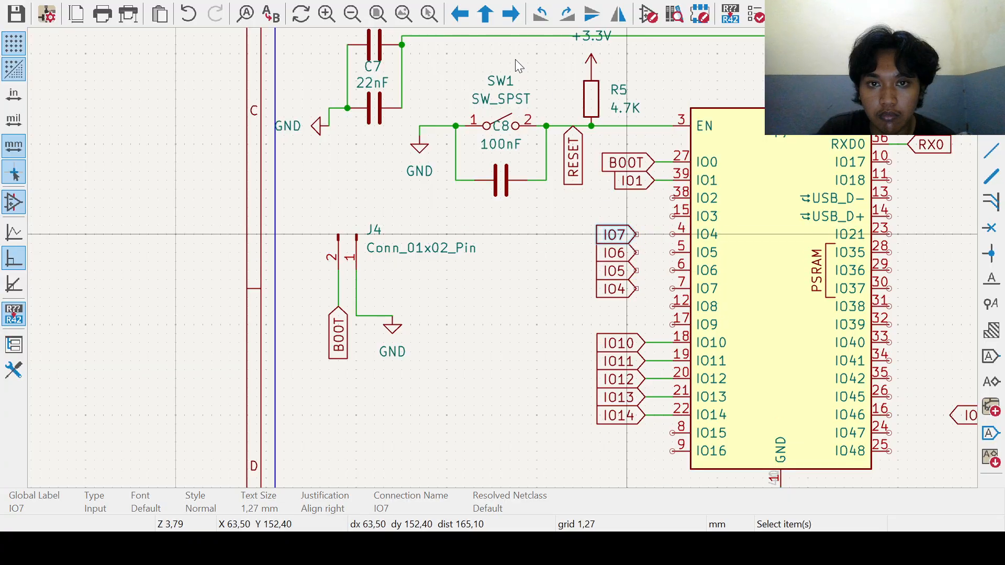
left_click_drag(614, 238, 673, 290)
left_click_drag(613, 251, 661, 252)
left_click(620, 252)
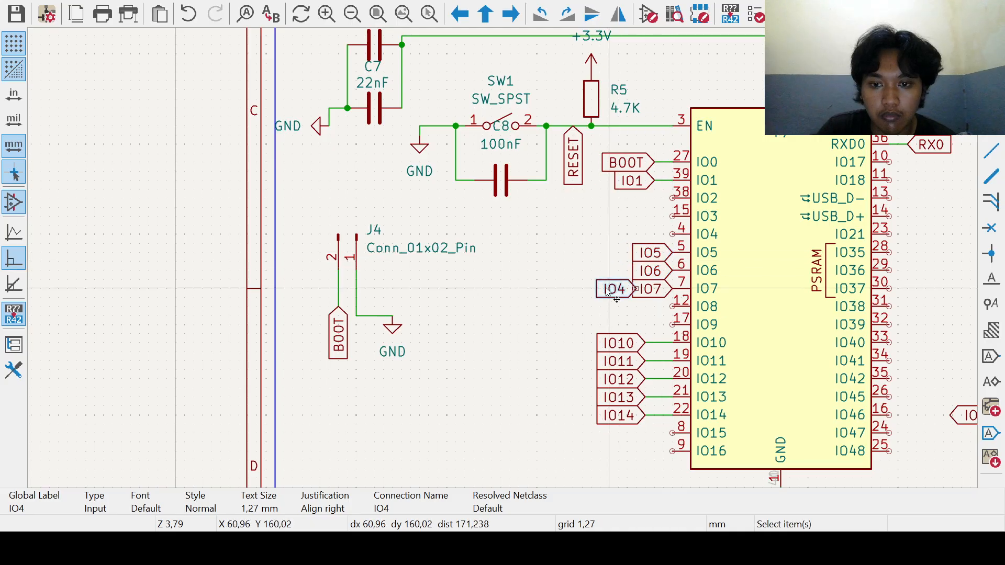
left_click_drag(609, 288, 672, 245)
Step: Shift the IO4 to IO7 labels together away from U4, keeping them connected by wires to pins 4 to 7
mouse_move(624, 197)
left_mouse_down()
mouse_move(675, 309)
mouse_move(662, 243)
mouse_move(673, 317)
mouse_move(682, 316)
left_mouse_up()
left_click_drag(664, 281, 628, 271)
left_click(659, 317)
Step: Copy the IO8 and IO9 labels from connector J10 and place the copies between IO7 and IO10 beside U4
middle_click_drag(719, 336, 613, 310)
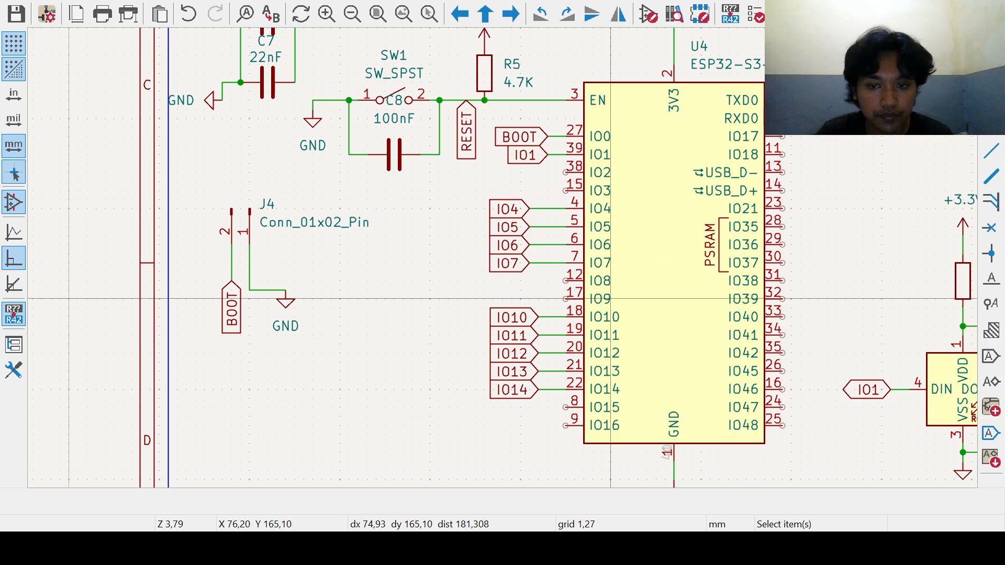
middle_click_drag(736, 246, 371, 276)
scroll(466, 252, "down", 3)
middle_click_drag(577, 245, 496, 314)
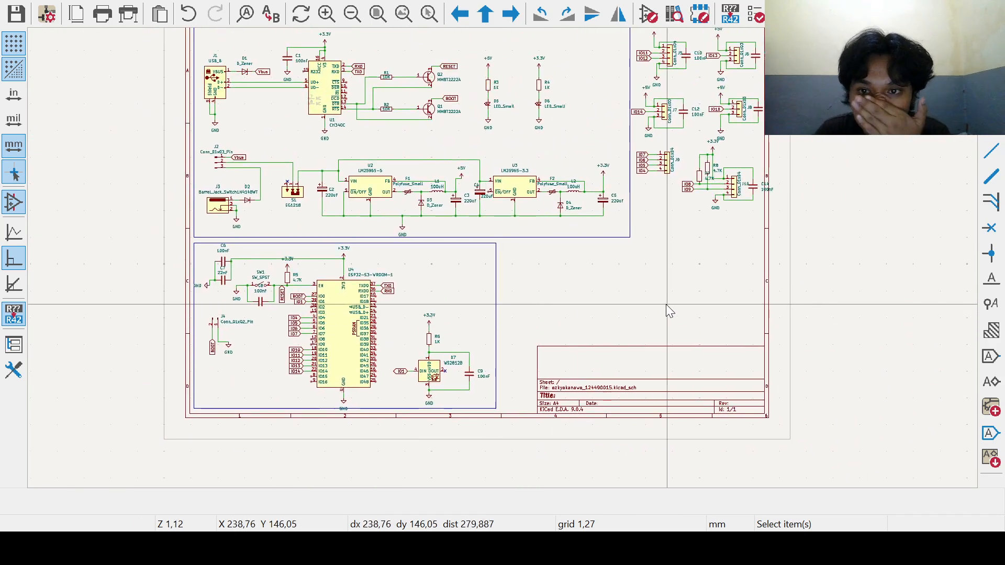
scroll(667, 304, "up", 2)
middle_click_drag(501, 234, 525, 365)
left_click_drag(538, 99, 590, 159)
left_click(574, 124)
left_click(577, 157)
left_click(586, 153)
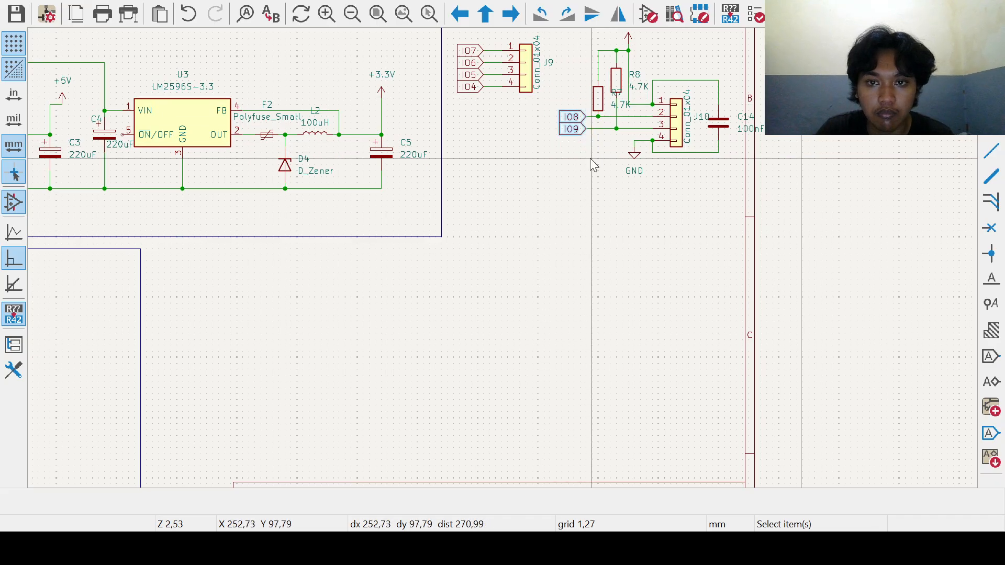
middle_click_drag(375, 271, 684, 137)
middle_click_drag(125, 372, 457, 256)
scroll(342, 250, "up", 1)
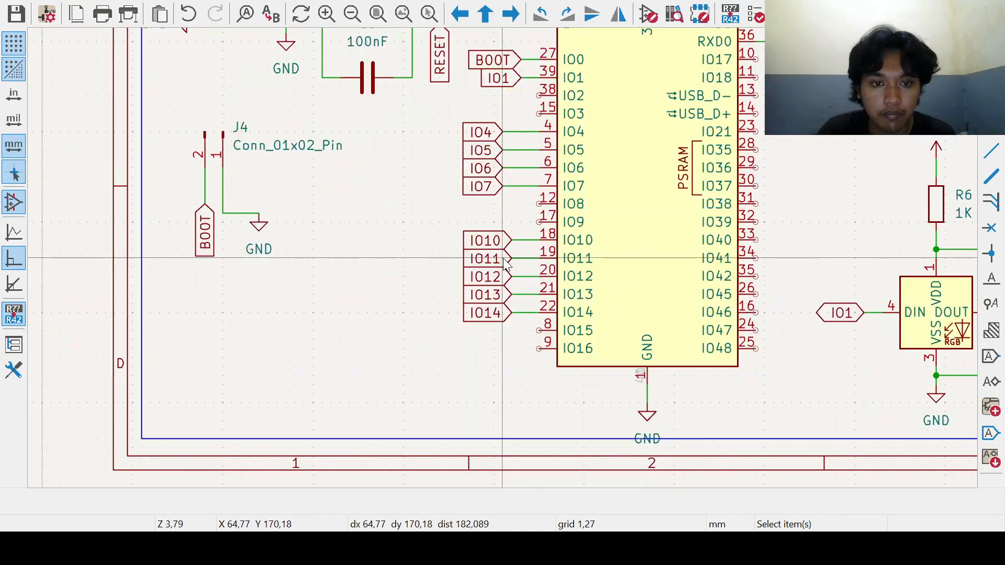
key("m")
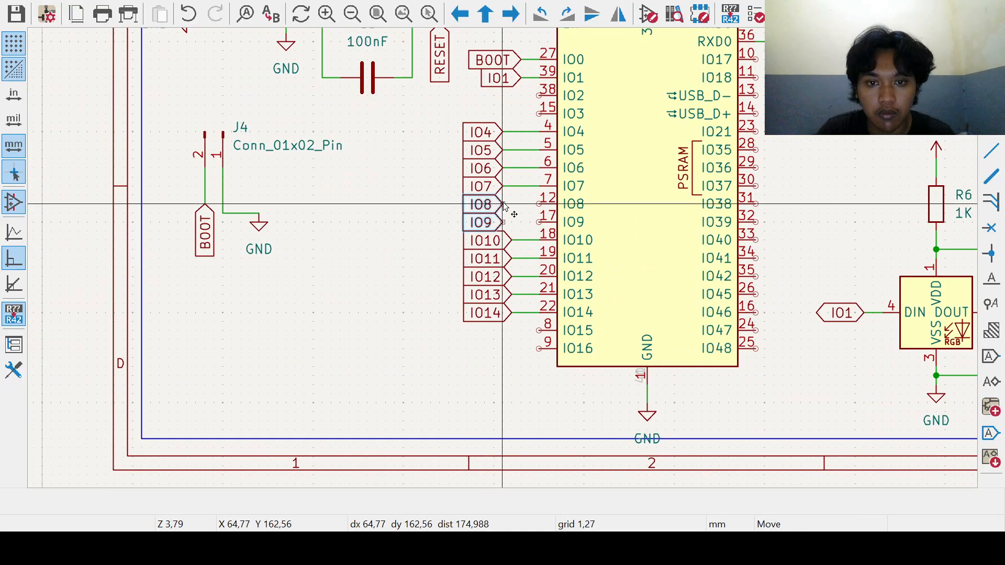
left_click(504, 203)
Step: Wire the IO8 and IO9 labels to pins 12 and 17 of U4
left_click(504, 204)
left_click(539, 204)
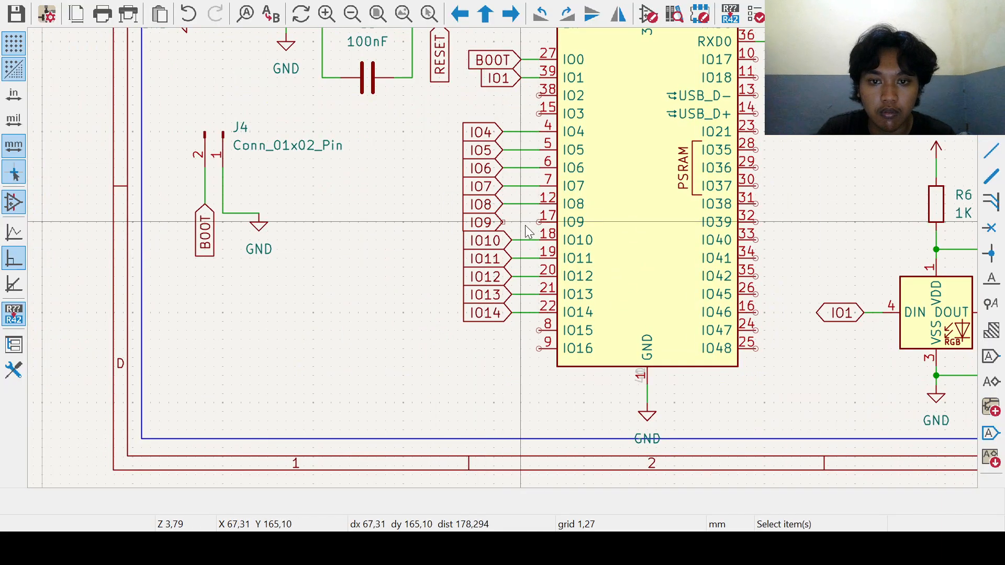
left_click(504, 222)
left_click(539, 222)
middle_click_drag(670, 267, 463, 255)
scroll(463, 255, "down", 2)
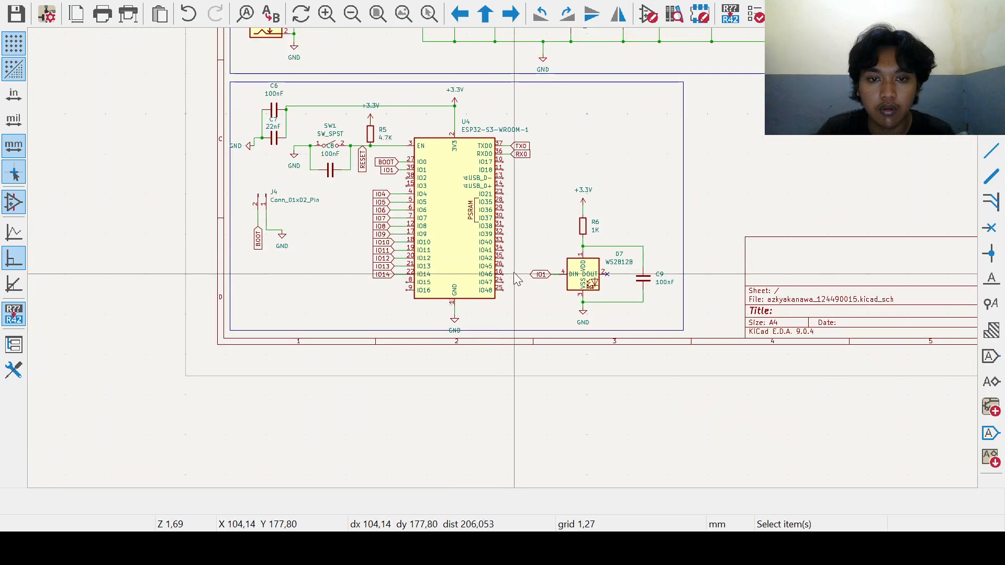
middle_click_drag(631, 306, 517, 341)
middle_click_drag(621, 265, 562, 324)
middle_click_drag(695, 284, 615, 319)
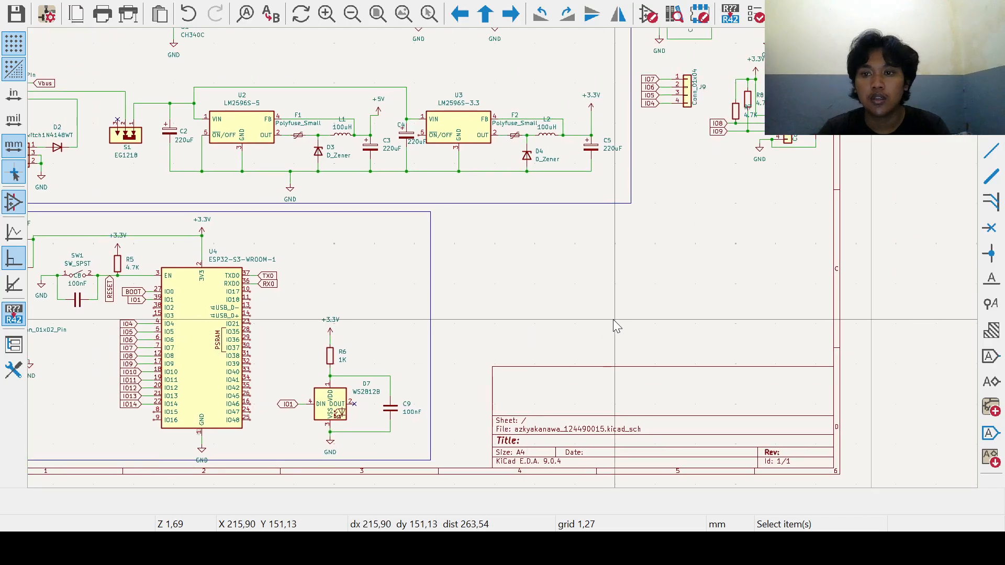
middle_click_drag(538, 310, 579, 461)
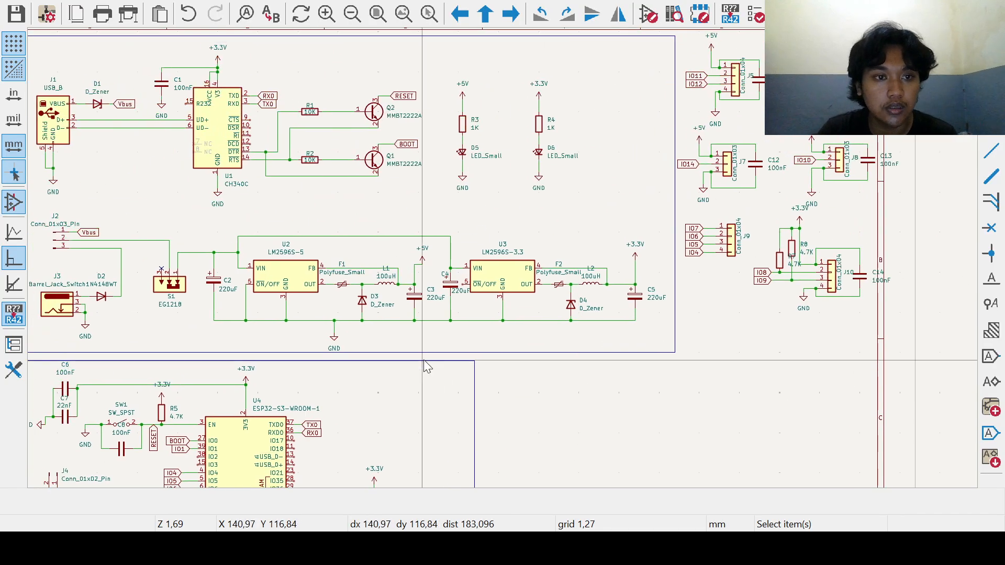
Step: Place four MountingHole symbols in a vertical column in the empty area below connector J9
middle_click_drag(458, 356, 364, 315)
middle_click_drag(613, 319, 551, 282)
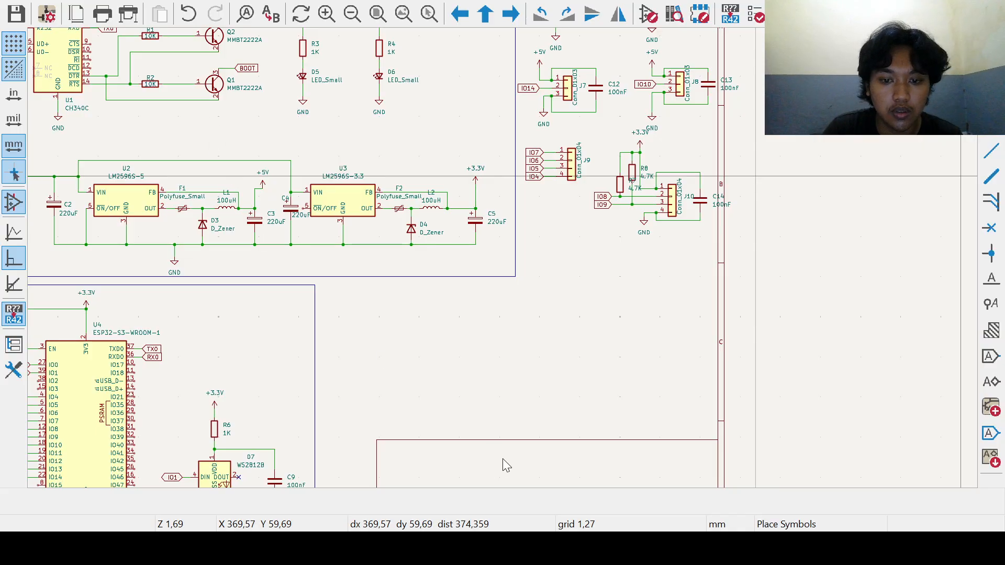
left_click(572, 277)
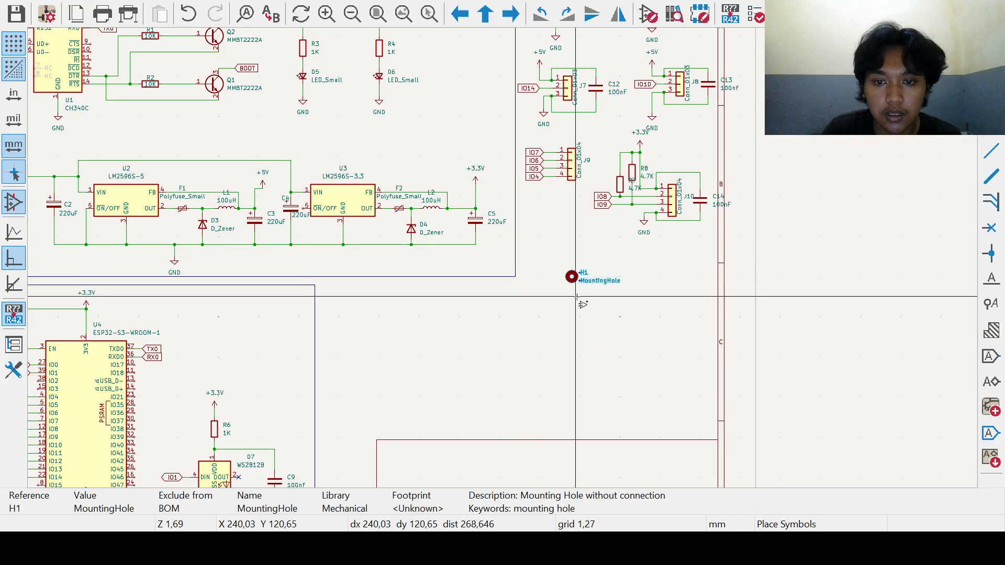
left_click(577, 298)
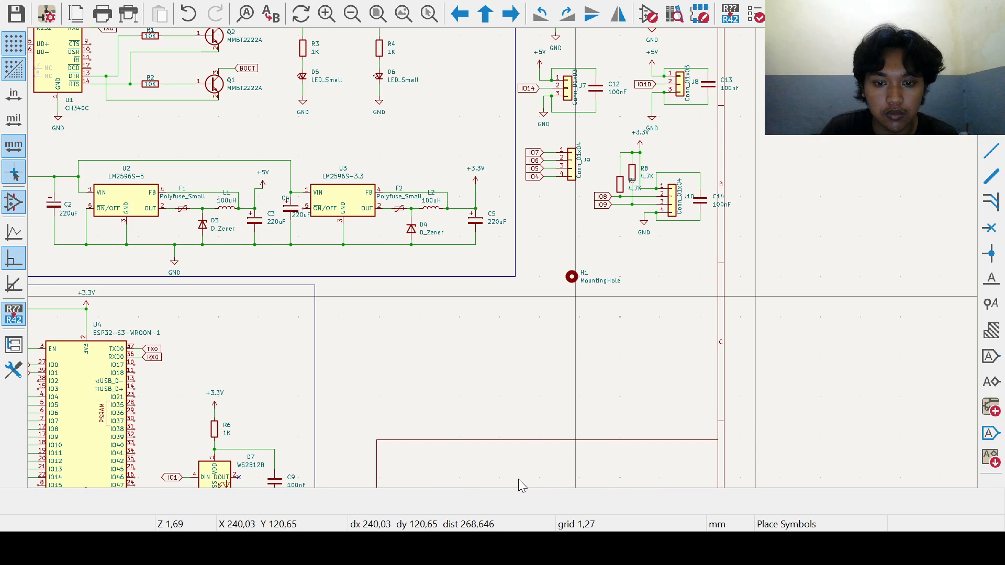
left_click(576, 304)
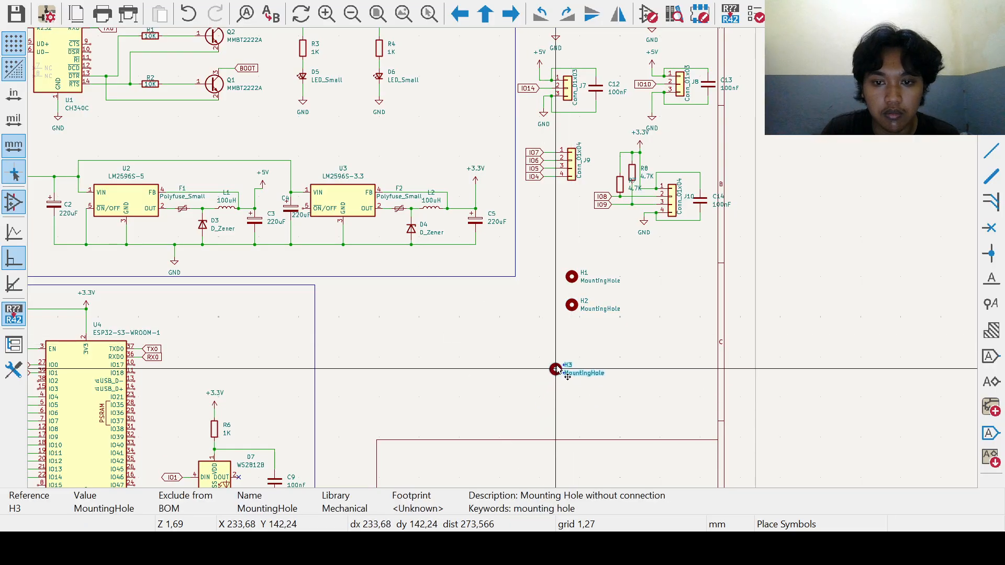
left_click(572, 329)
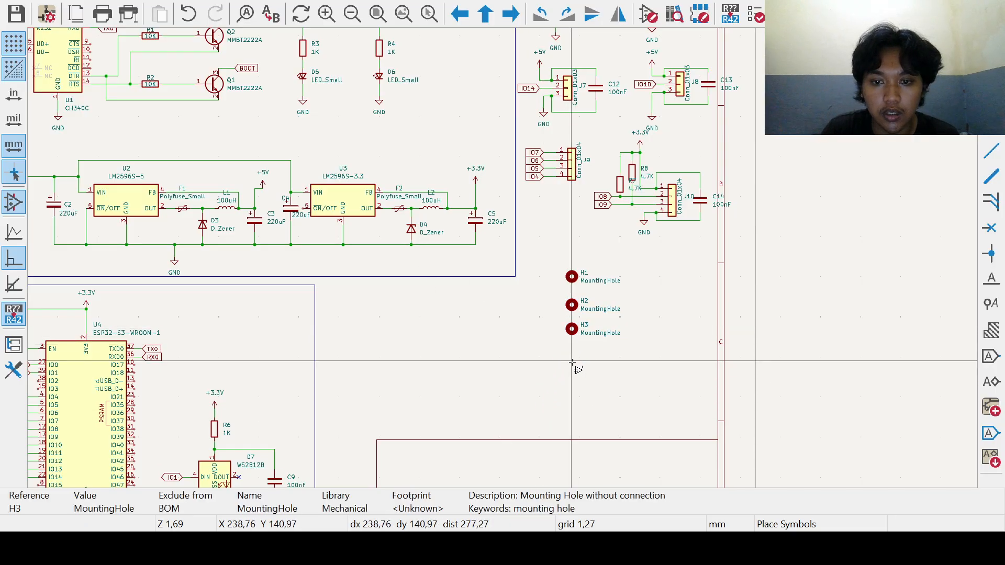
left_click(527, 459)
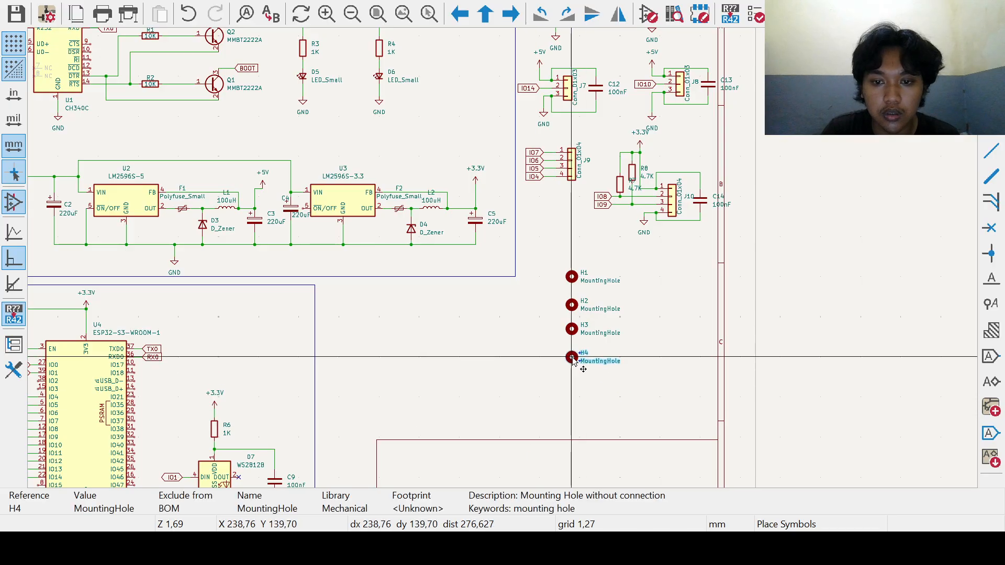
left_click(572, 353)
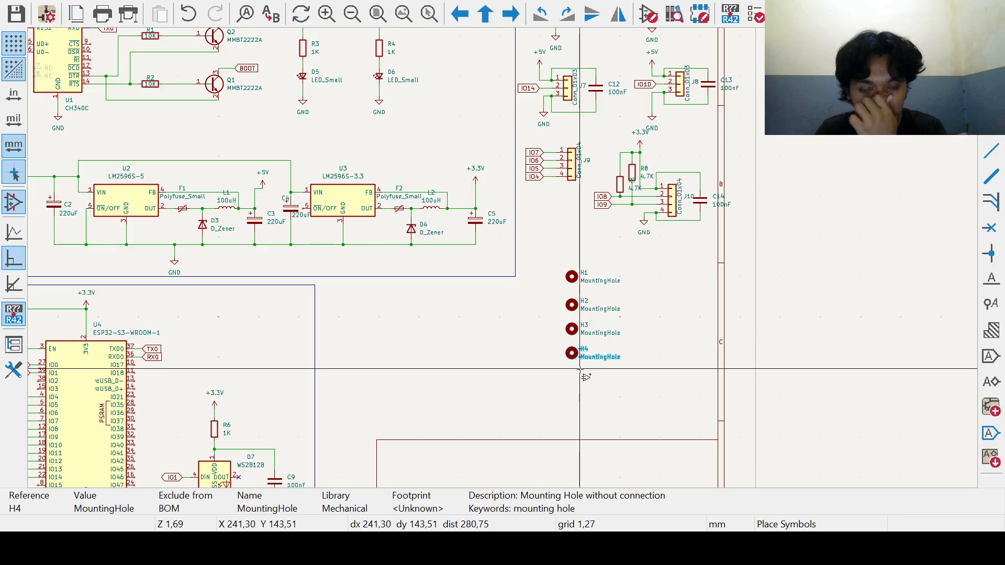
scroll(467, 347, "down", 4)
scroll(481, 272, "up", 4)
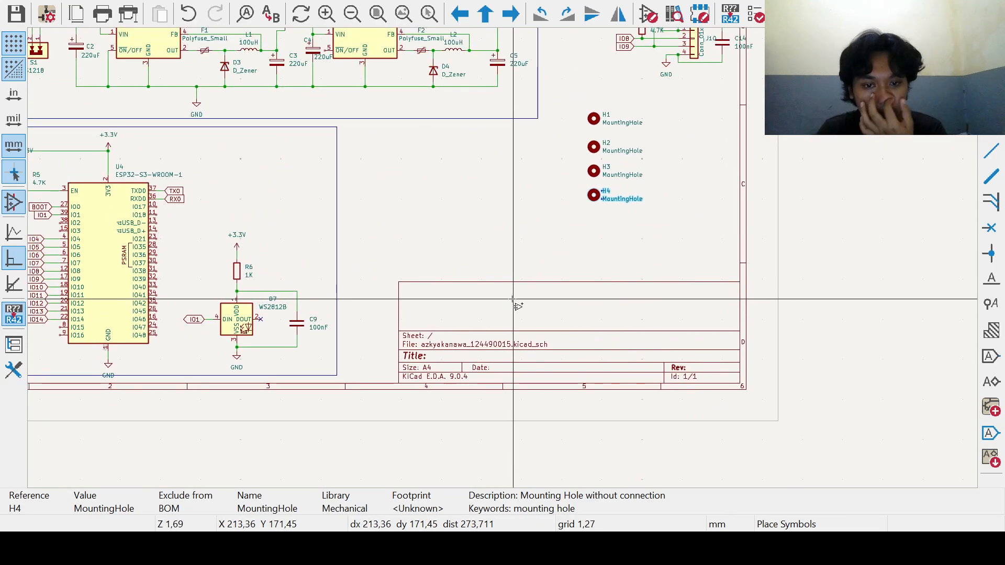
middle_click_drag(401, 214, 481, 351)
scroll(498, 255, "up", 4)
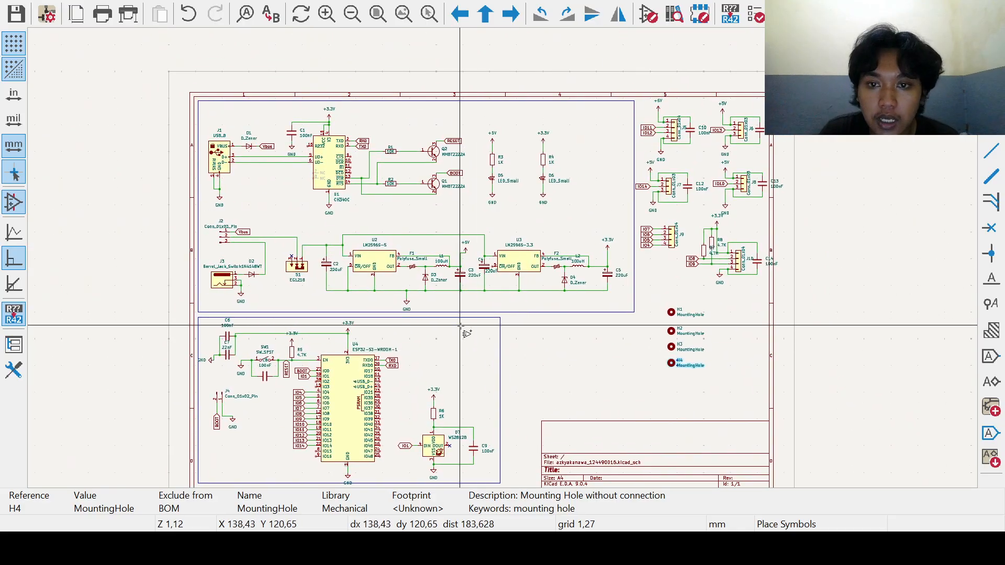
scroll(456, 335, "down", 1)
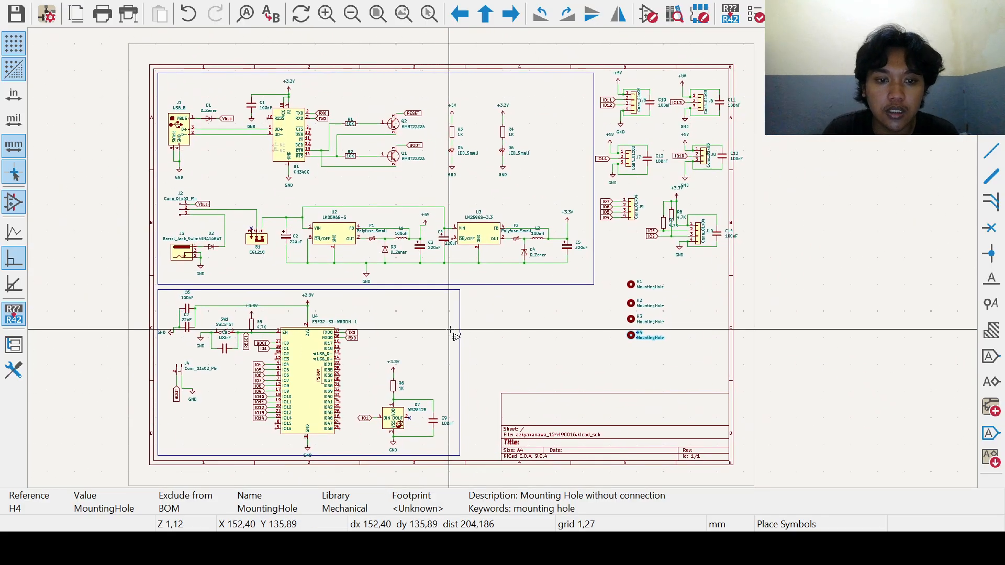